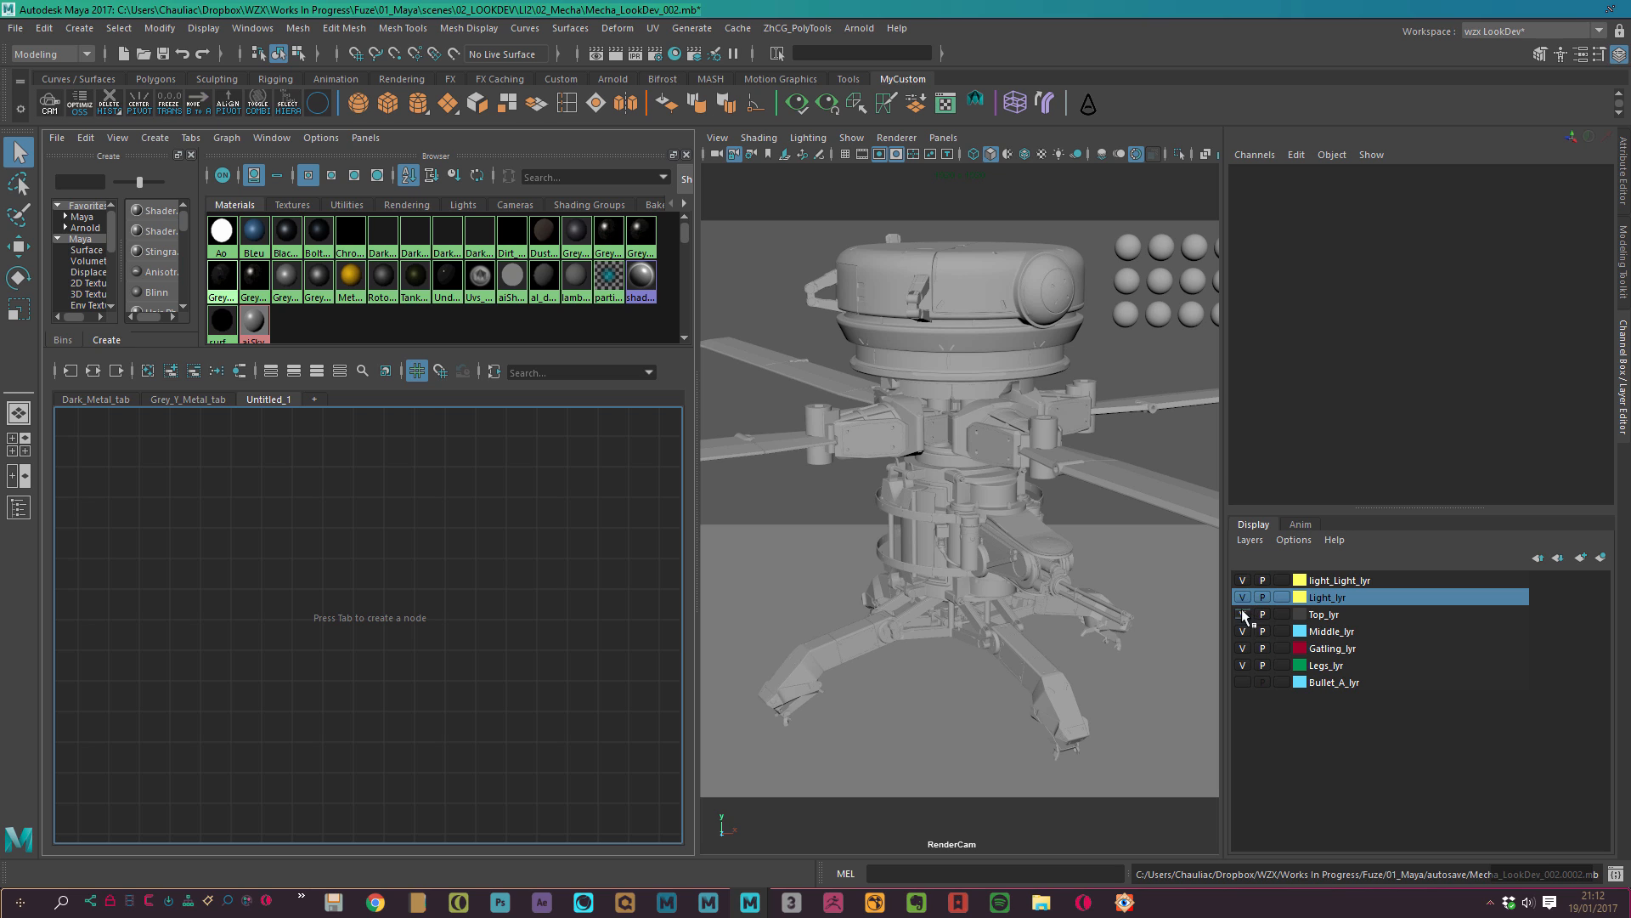
# Delete the light_Light_lyr display layer.
pyautogui.click(1359, 584)
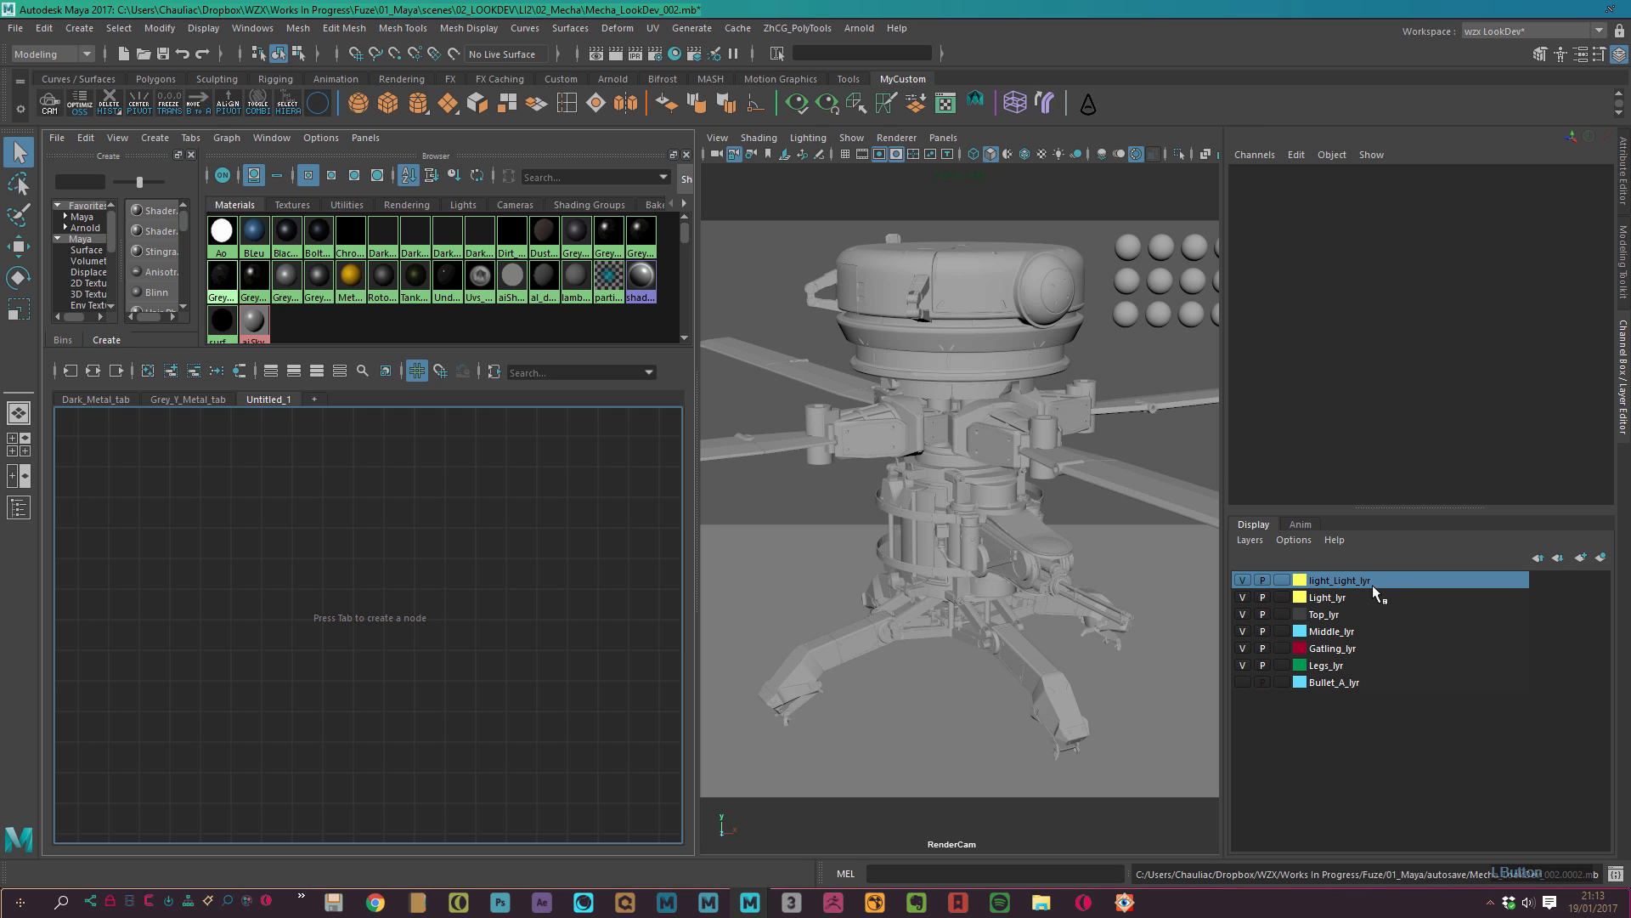
pyautogui.rightClick(1373, 585)
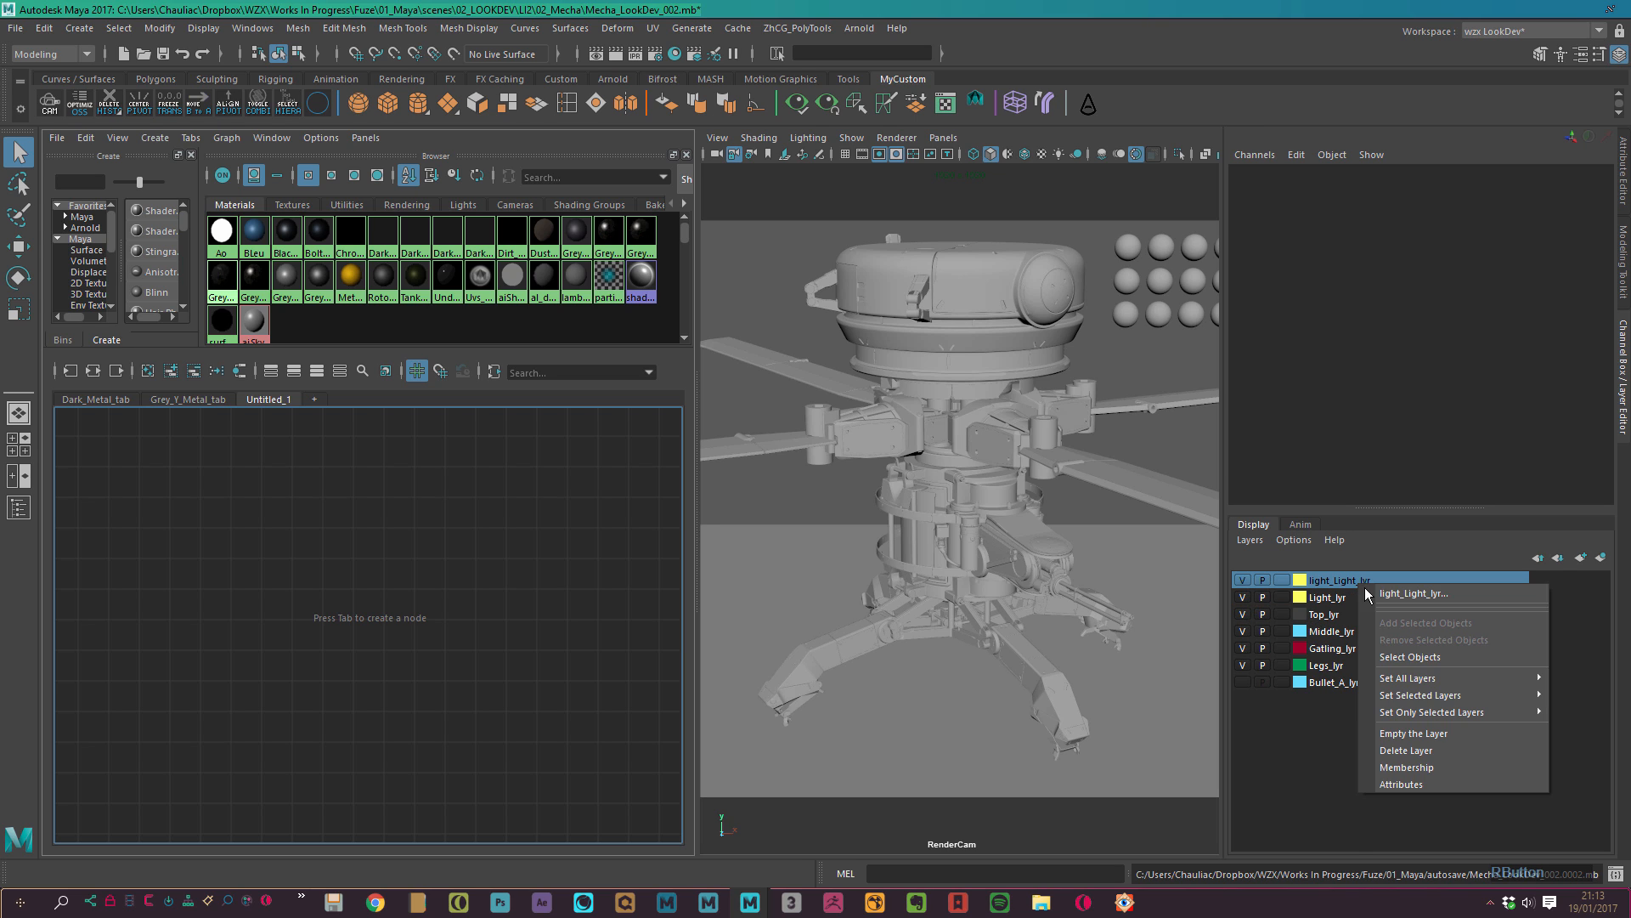
pyautogui.click(1406, 751)
# Hide the Top_lyr, Gatling_lyr and Legs_lyr display layers so only the mech's middle section is shown.
pyautogui.click(1244, 597)
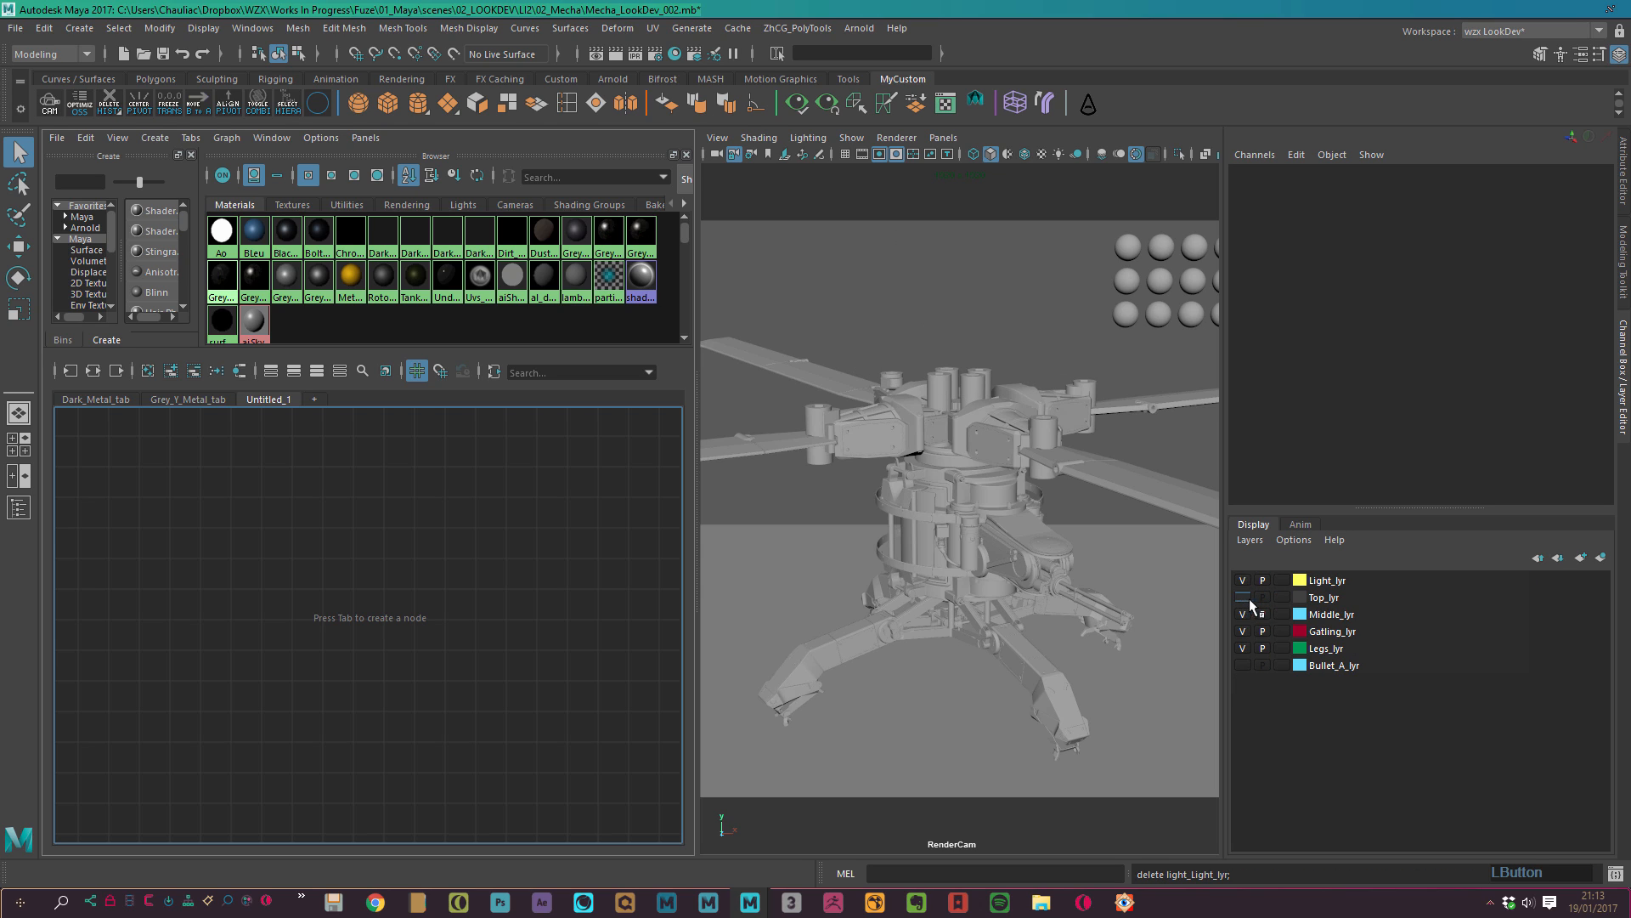
pyautogui.click(1243, 630)
pyautogui.click(1242, 648)
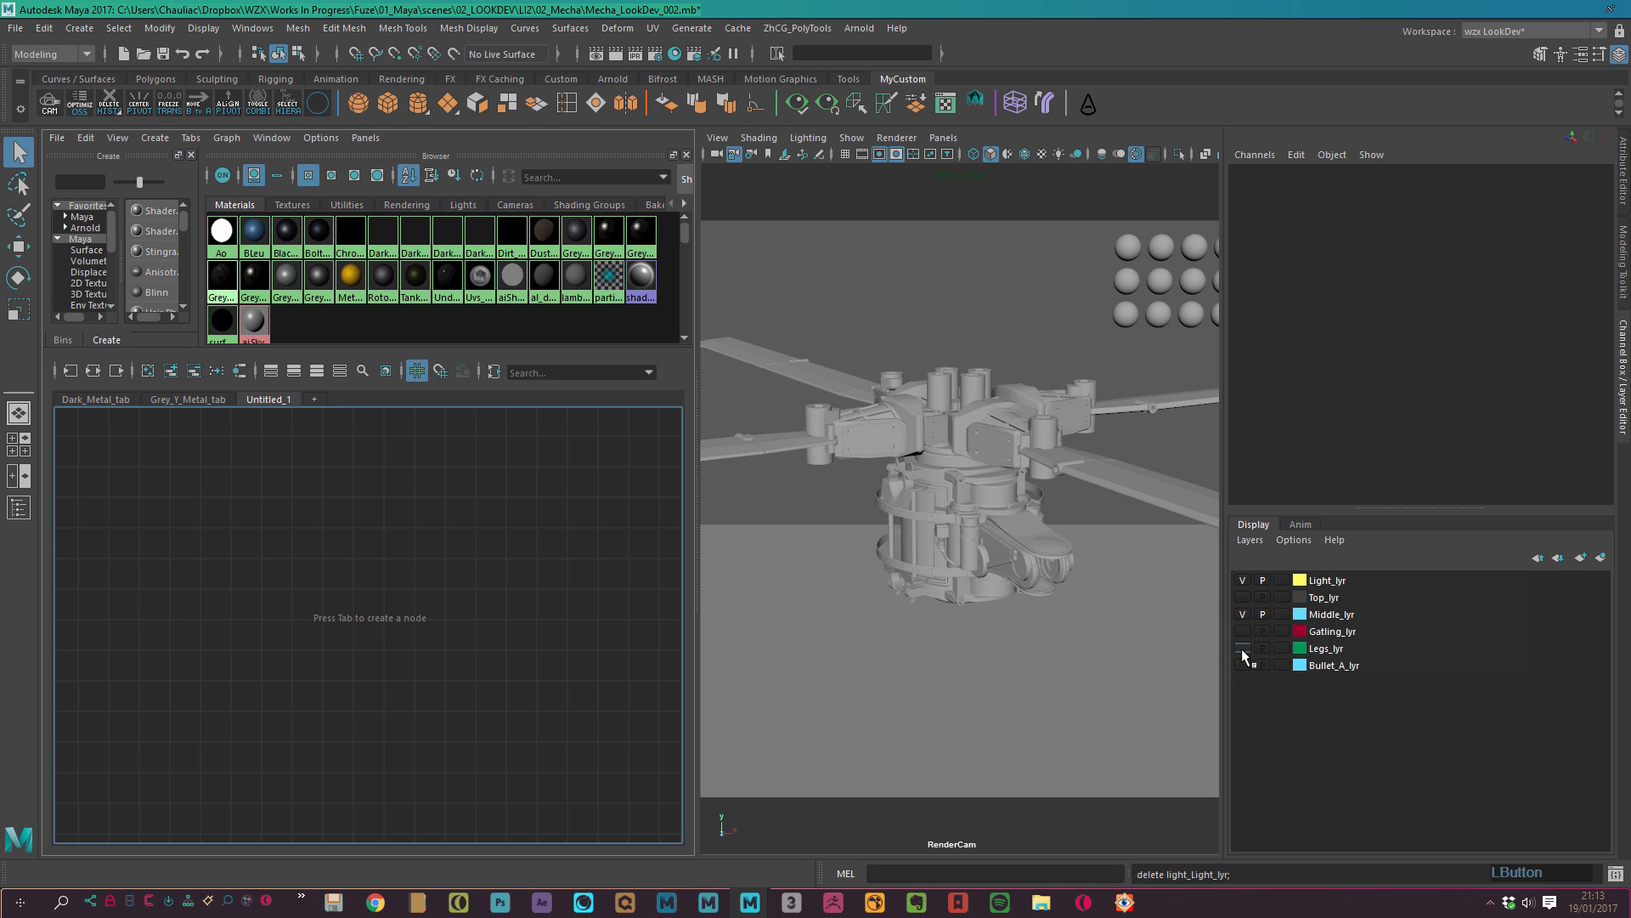
pyautogui.click(947, 403)
pyautogui.press('Up')
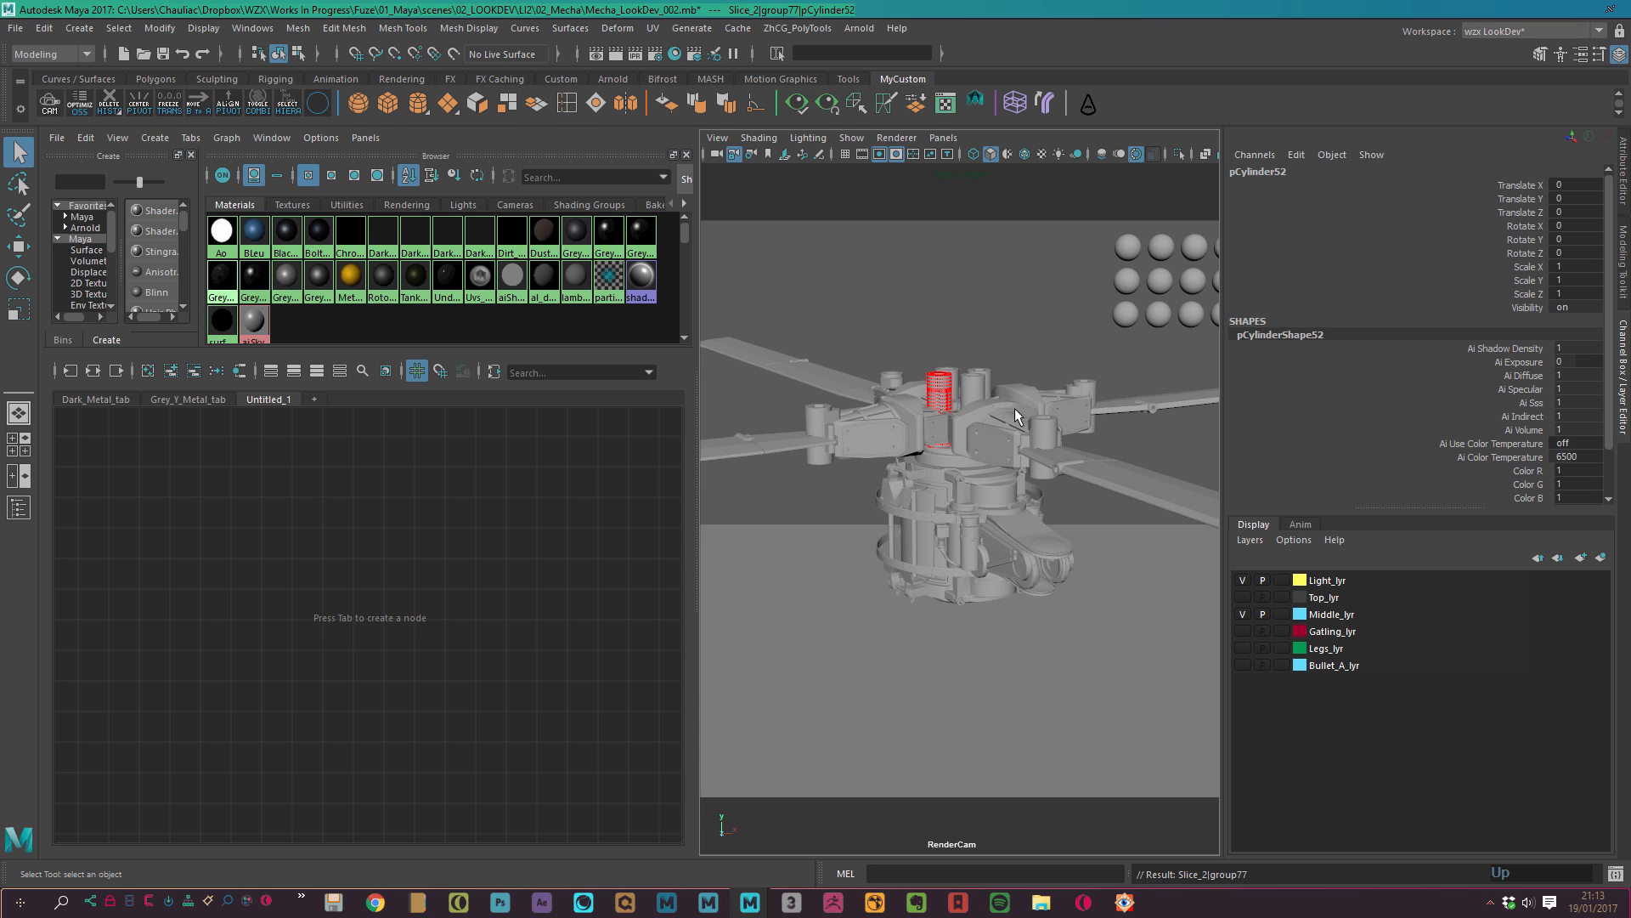
pyautogui.press('Up')
pyautogui.press('Up')
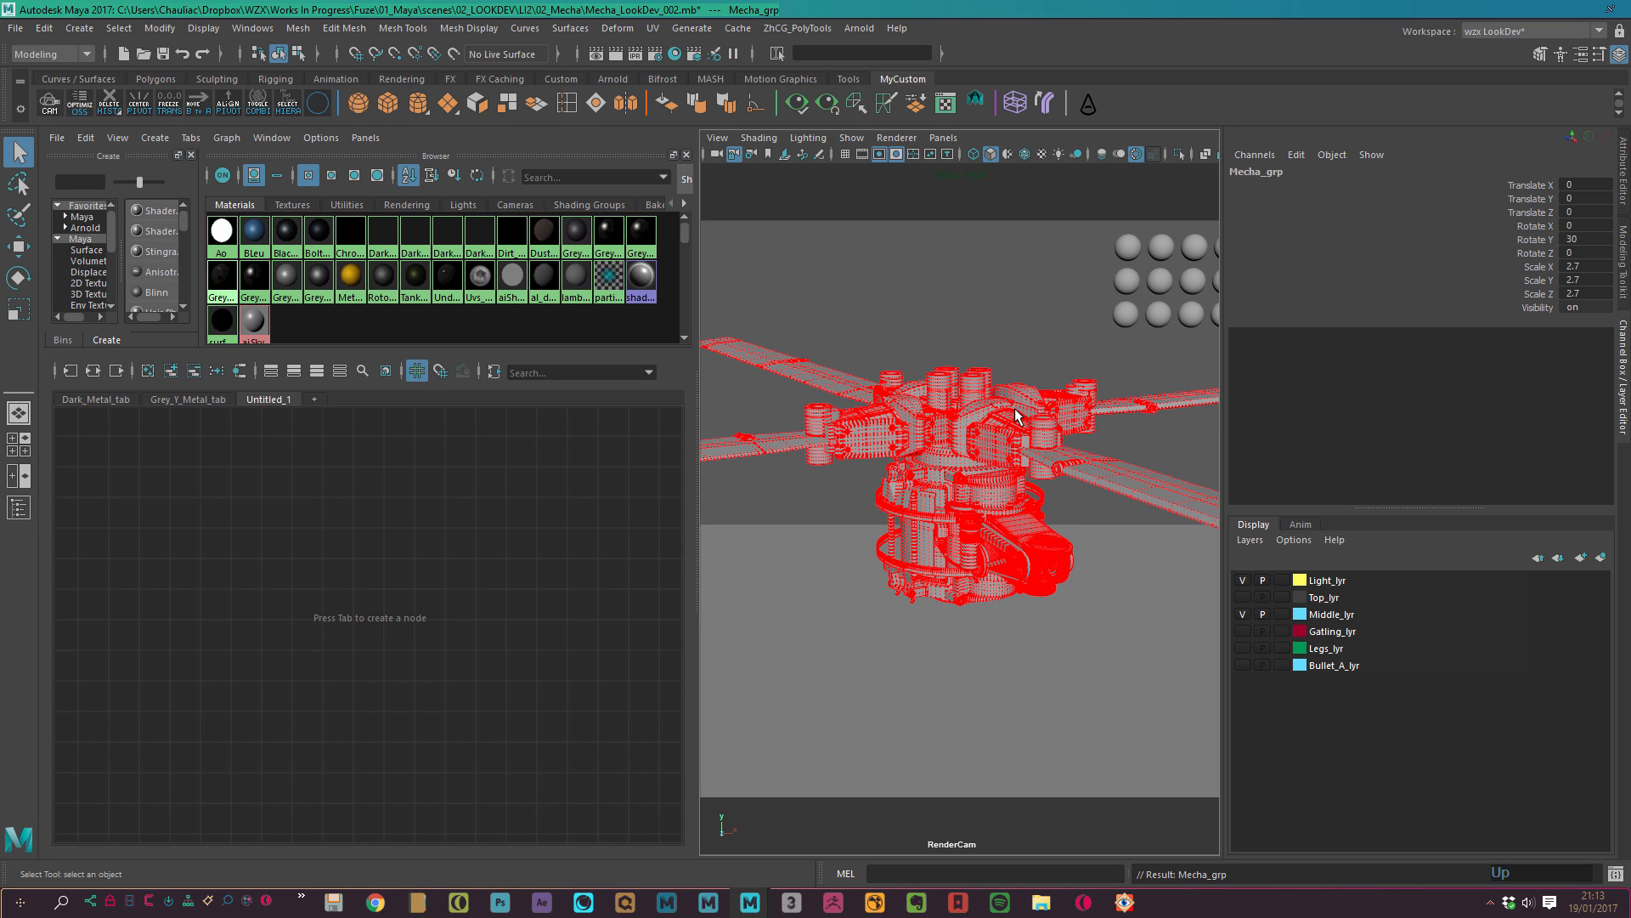
pyautogui.click(1014, 408)
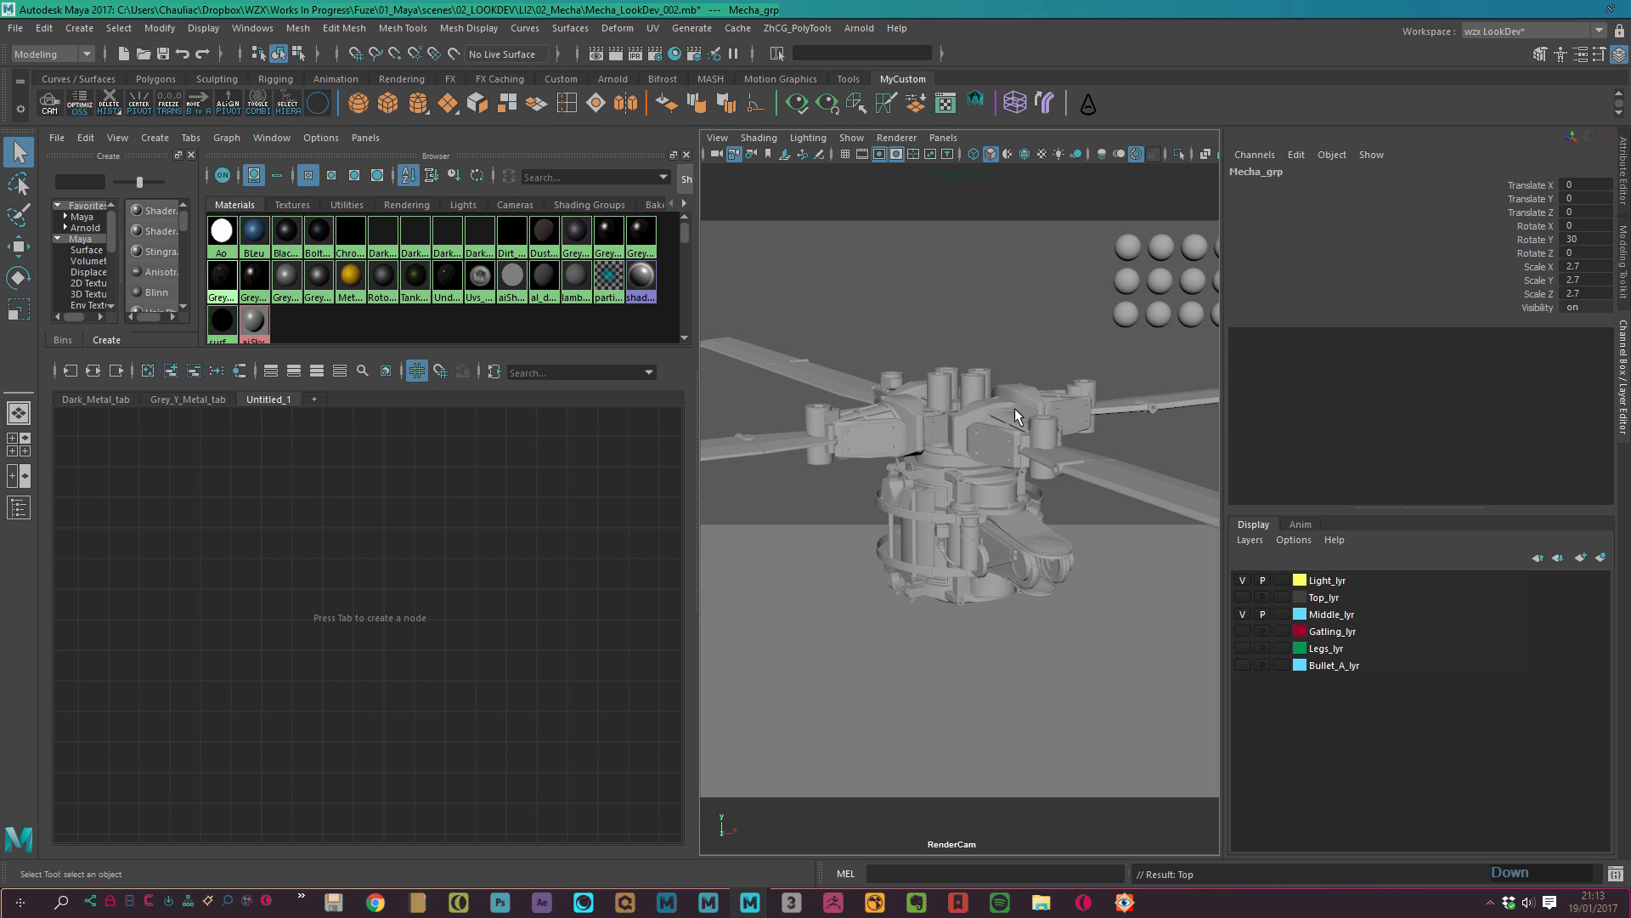
# Select the whole Middle group of the mech and assign a new alSurface material to it.
pyautogui.click(976, 484)
pyautogui.press('Up')
pyautogui.press('Up')
pyautogui.press('Up')
pyautogui.press('Up')
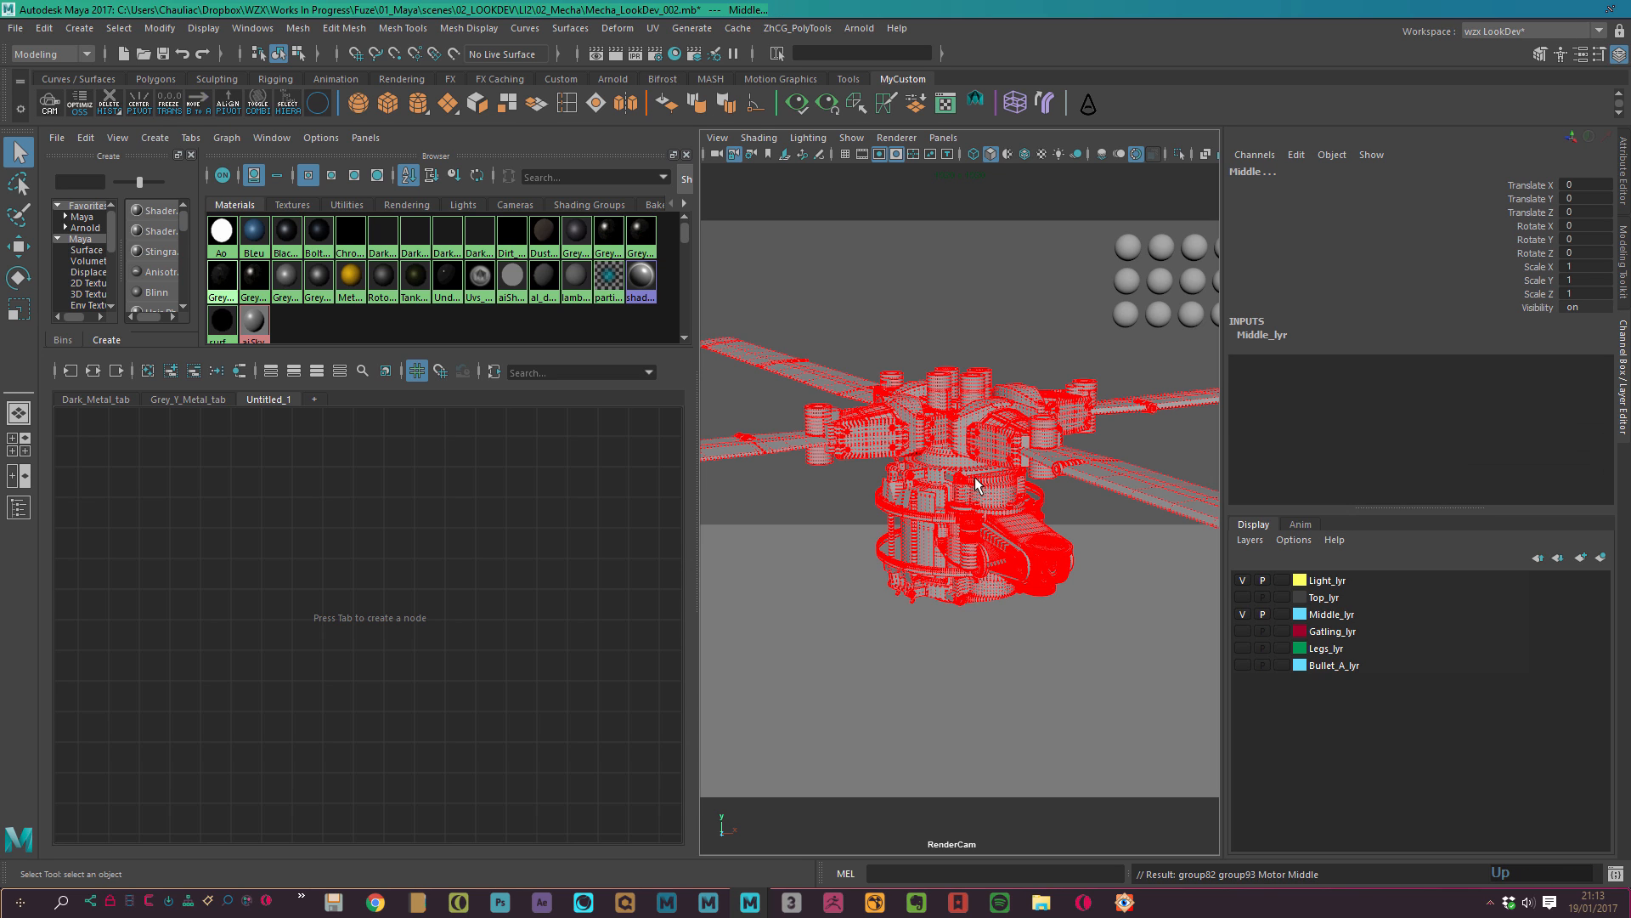
pyautogui.moveTo(927, 406); pyautogui.dragTo(1020, 862, button='right')
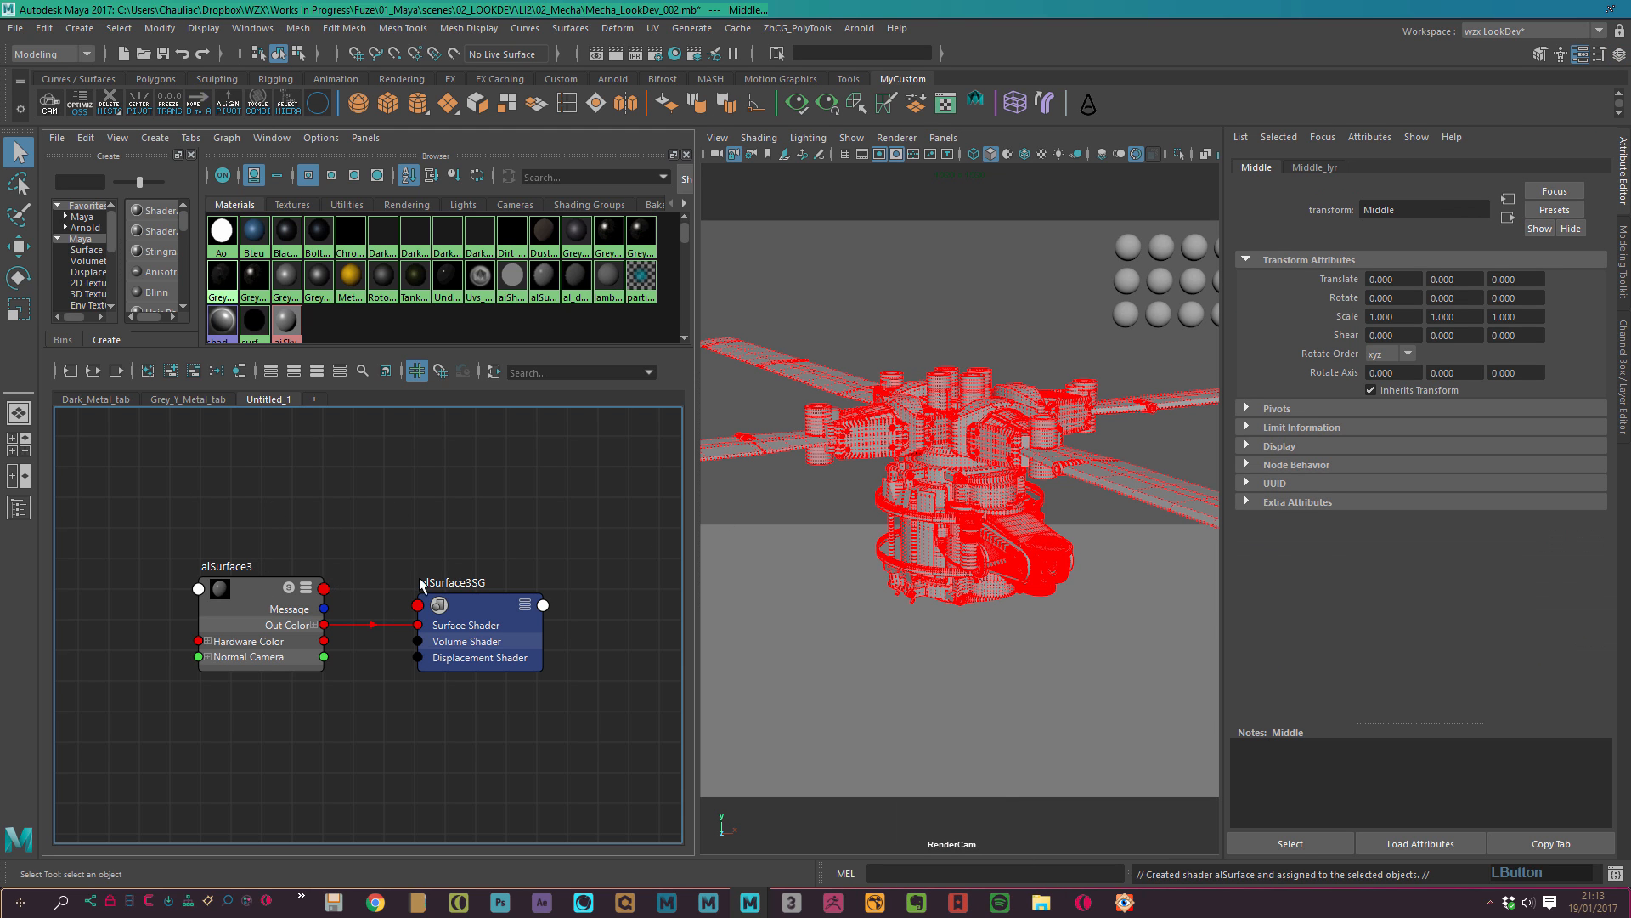
# Rename the node graph tab Untitled_1 as Metal_Dark.
pyautogui.keyDown('alt'); pyautogui.moveTo(345, 510); pyautogui.dragTo(311, 513, button='right'); pyautogui.keyUp('alt')
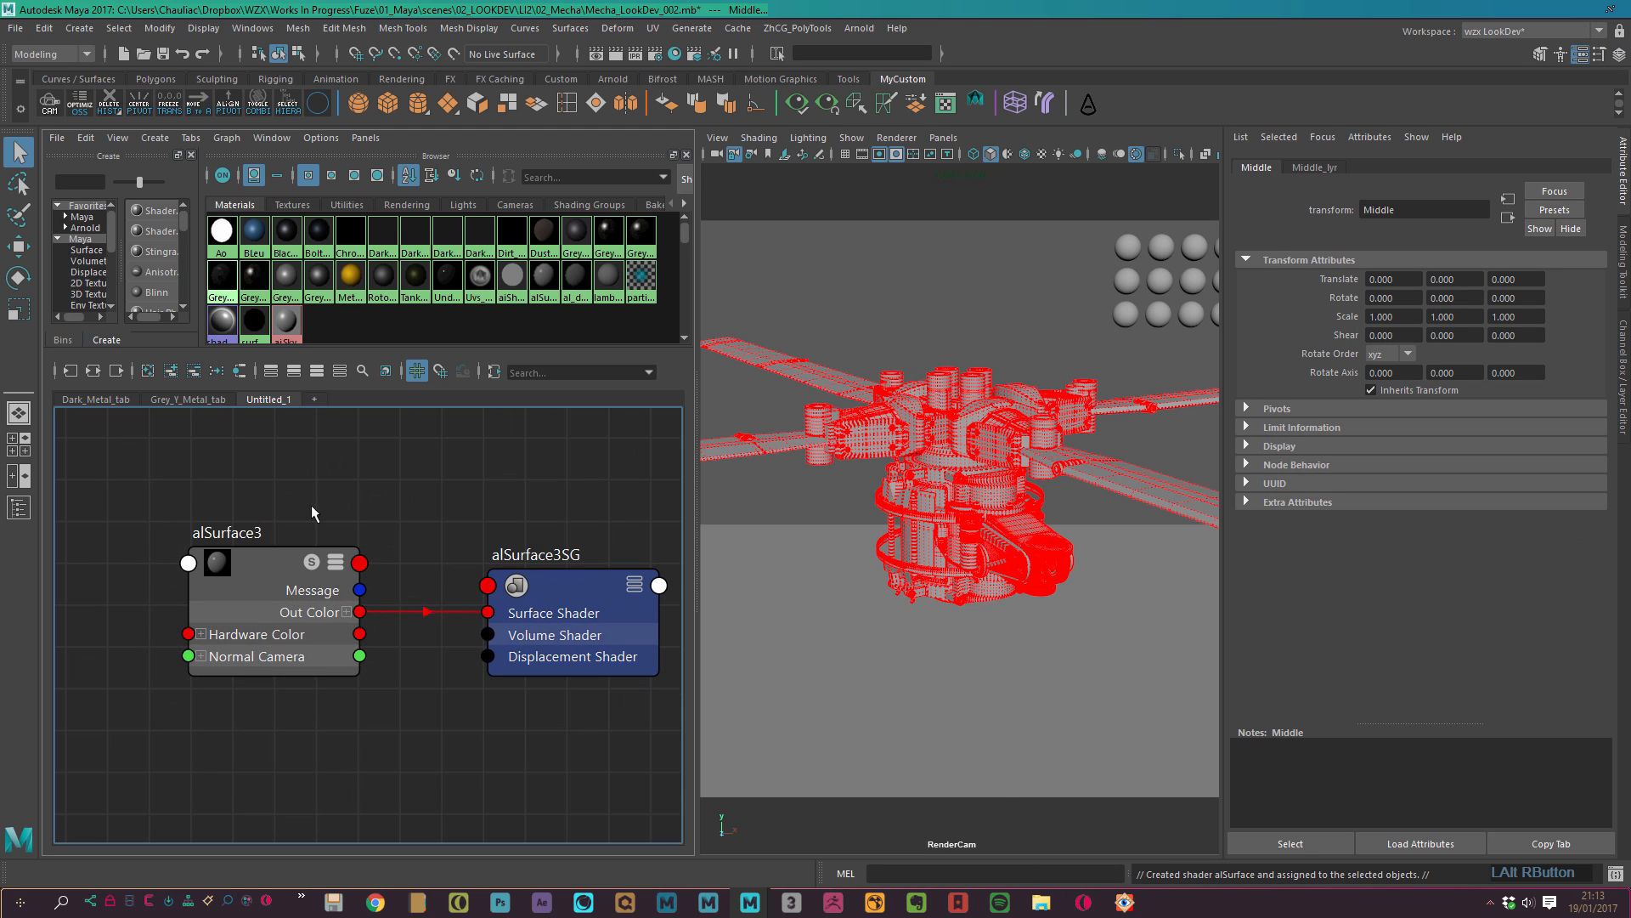
pyautogui.doubleClick(267, 399)
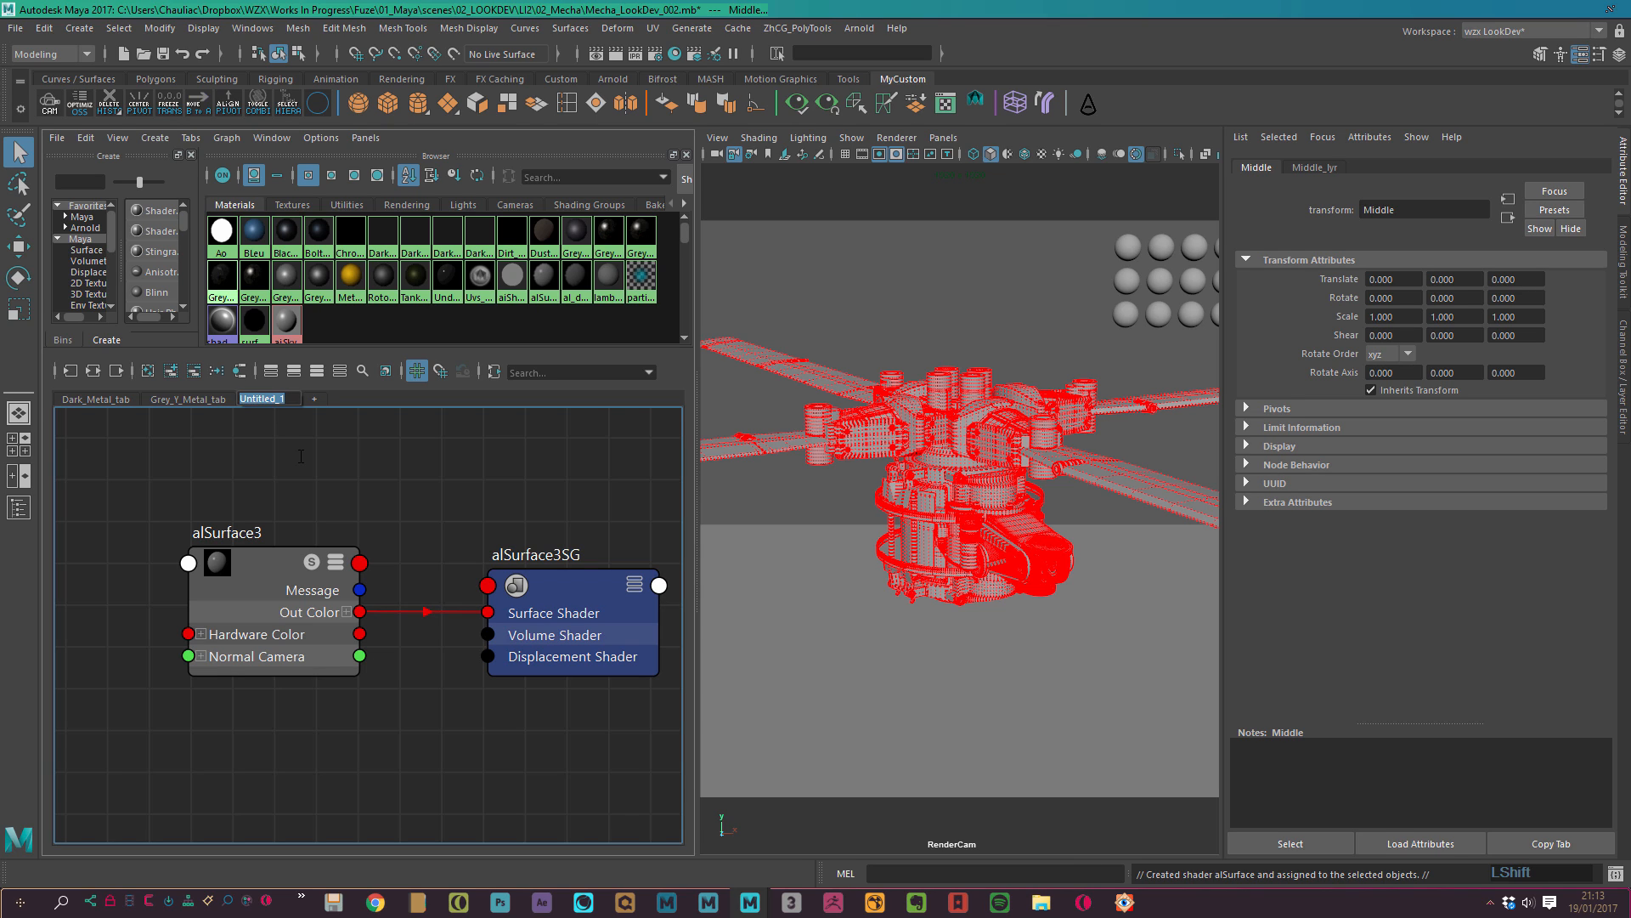
pyautogui.write('Metal_')
pyautogui.press('shift')
pyautogui.write('Dark$*')
pyautogui.press('Return')
pyautogui.doubleClick(299, 398)
pyautogui.click(299, 398)
pyautogui.press('BackSpace')
pyautogui.press('BackSpace')
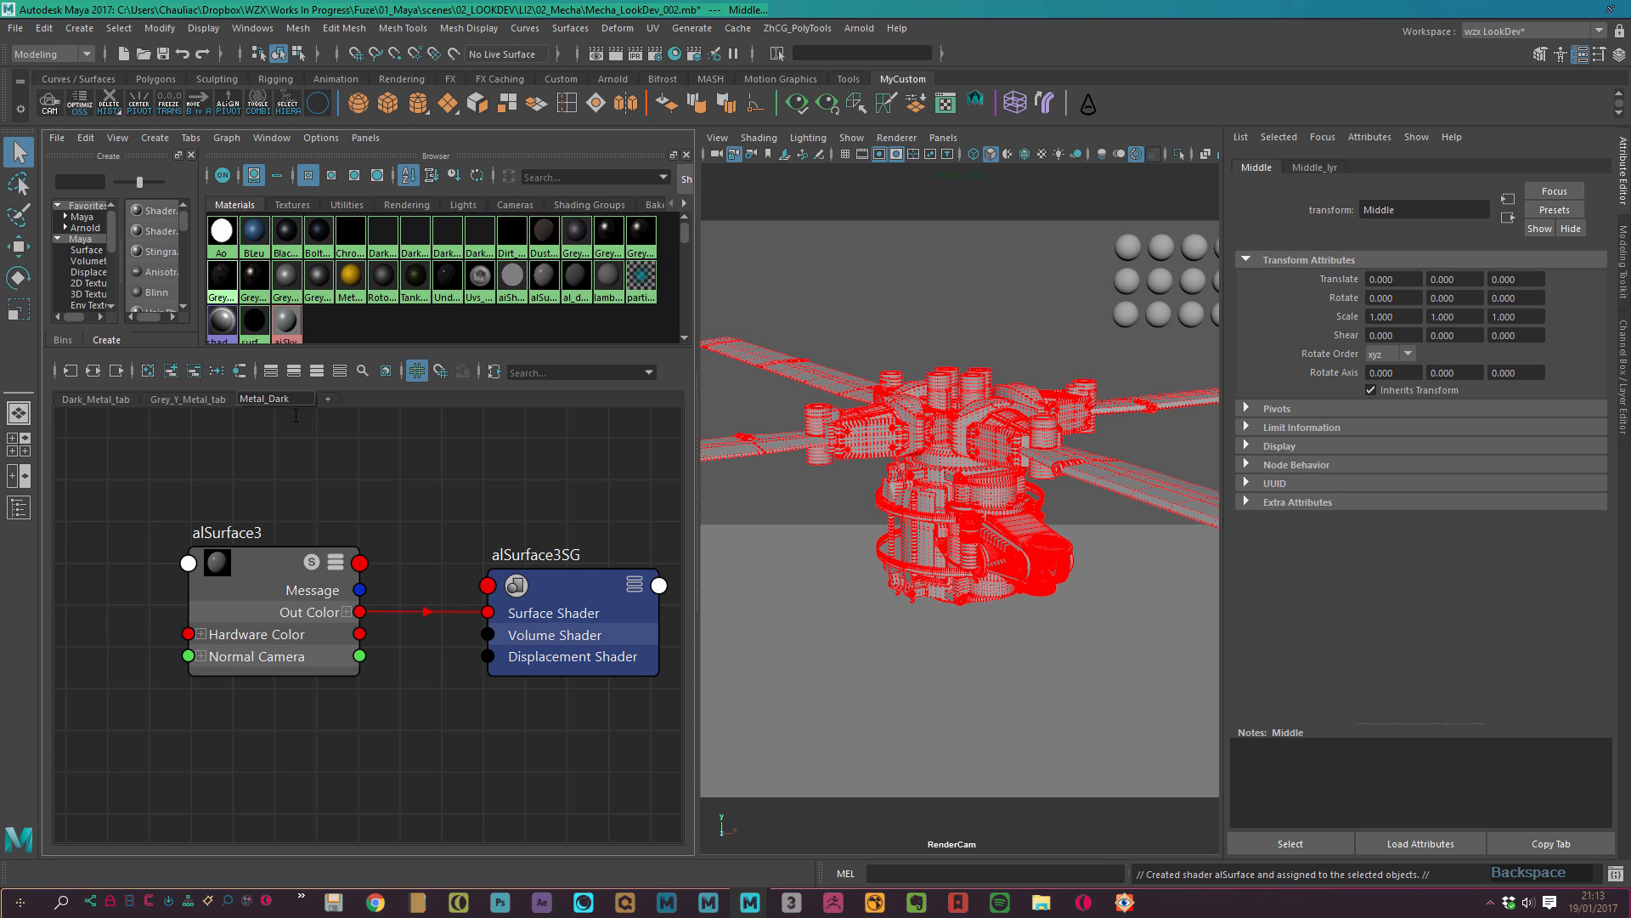
pyautogui.press('Return')
# Rename the alSurface3 material as Metal_Dark_Main.
pyautogui.moveTo(266, 544); pyautogui.dragTo(261, 544)
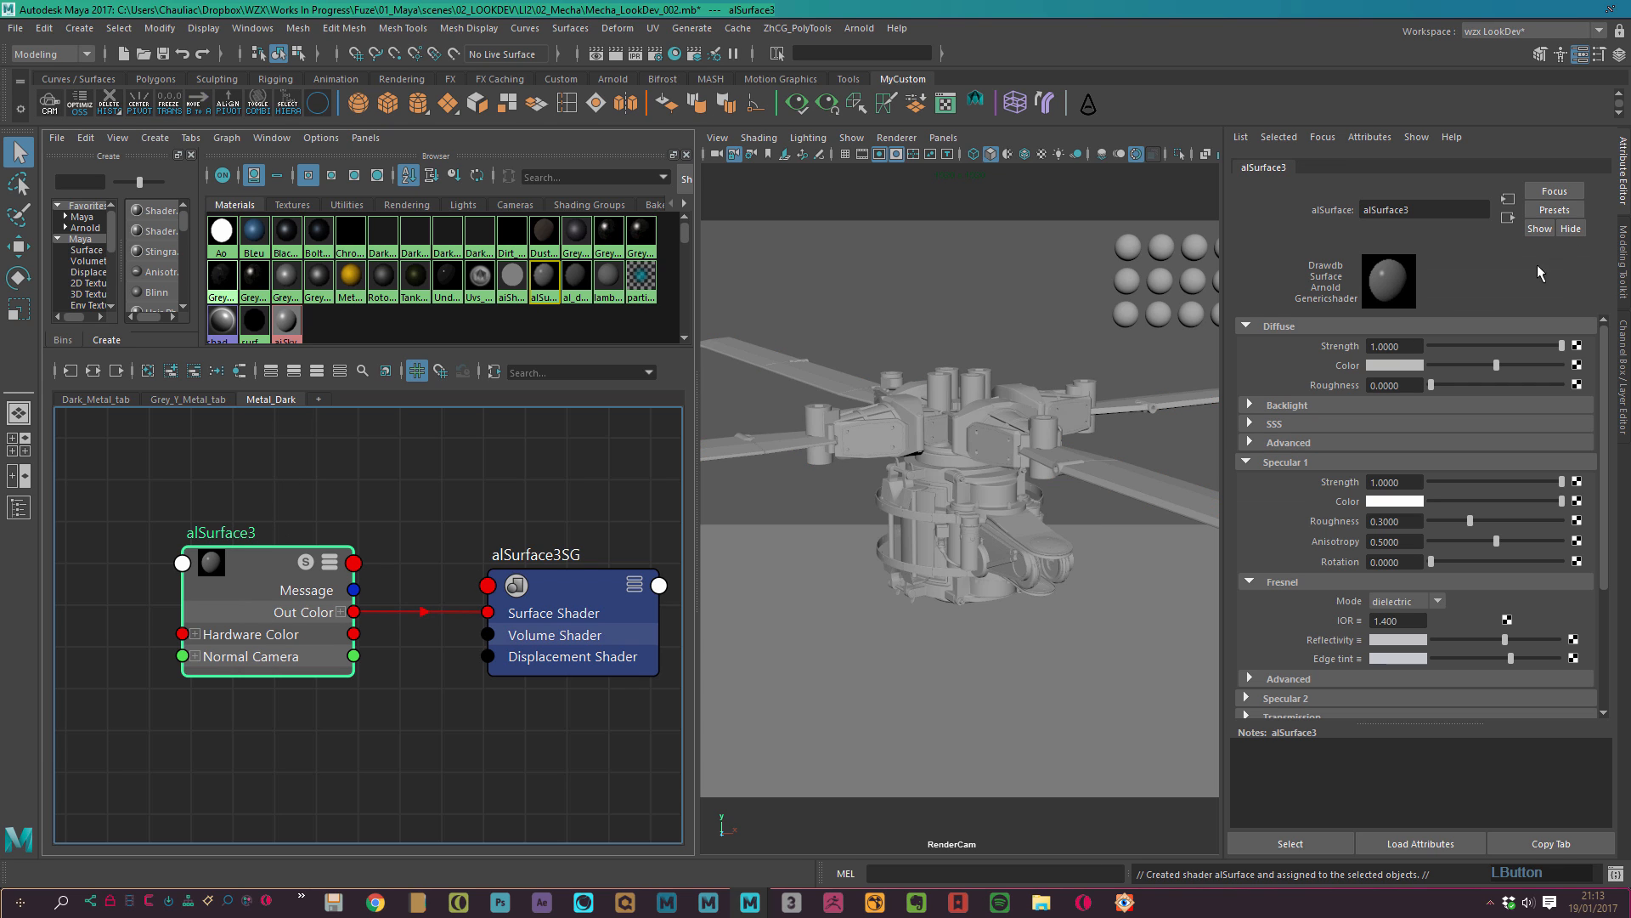
pyautogui.press('shift')
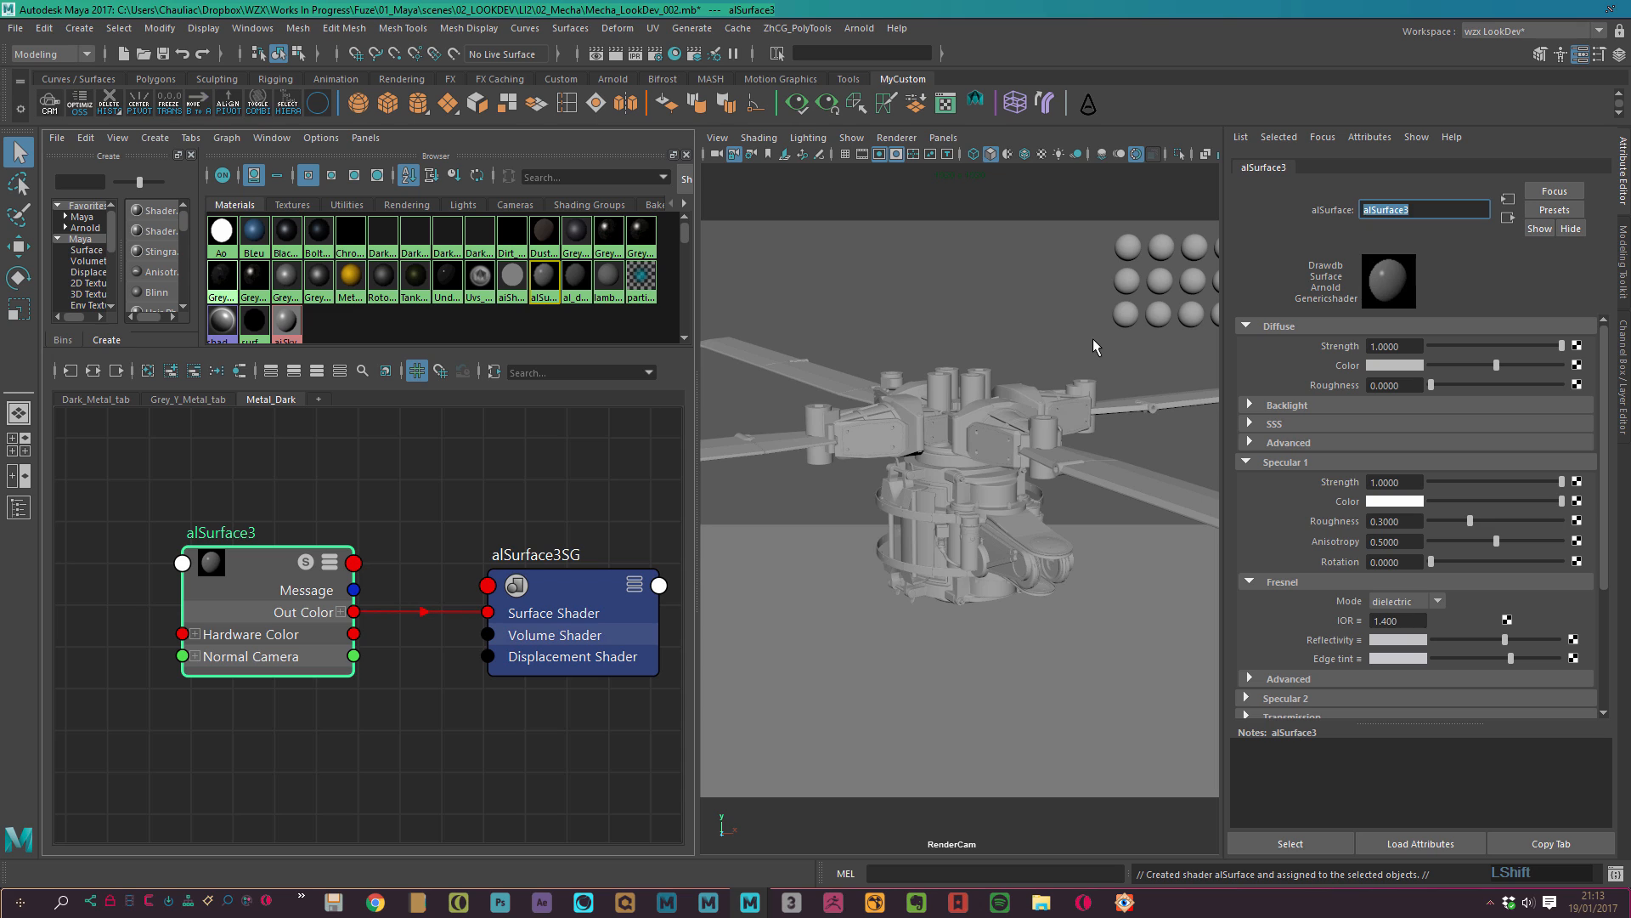
pyautogui.write('Metal_Dark_Main')
pyautogui.press('KP_Enter')
# Arrange the graph nodes with Metal_Dark_Main above and to the left of its alSurface3SG shading group.
pyautogui.scroll(-1, 485, 711)
pyautogui.keyDown('alt'); pyautogui.moveTo(404, 741); pyautogui.dragTo(389, 684, button='middle'); pyautogui.keyUp('alt')
pyautogui.moveTo(356, 617); pyautogui.dragTo(374, 622)
pyautogui.moveTo(578, 638); pyautogui.dragTo(555, 640)
pyautogui.keyDown('alt'); pyautogui.moveTo(467, 708); pyautogui.dragTo(485, 679, button='middle'); pyautogui.keyUp('alt')
pyautogui.click(488, 761)
pyautogui.moveTo(401, 593); pyautogui.dragTo(322, 529)
pyautogui.moveTo(572, 579); pyautogui.dragTo(550, 587)
pyautogui.moveTo(303, 513); pyautogui.dragTo(263, 504)
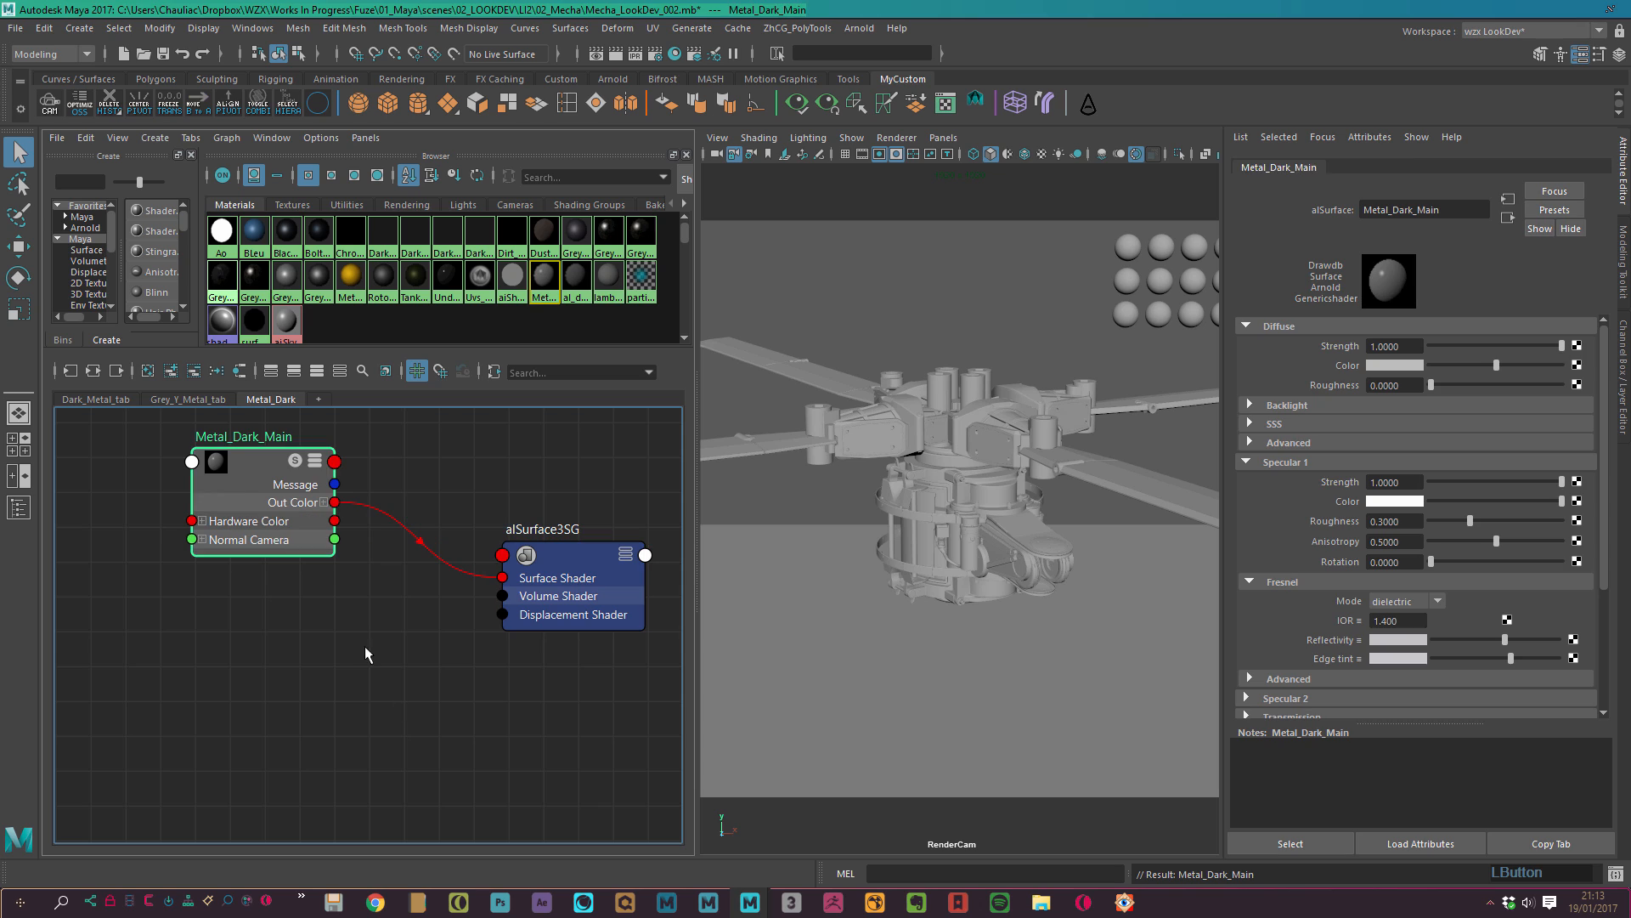
pyautogui.click(364, 647)
# Set Metal_Dark_Main's diffuse color to black and its diffuse strength to 0.
pyautogui.click(256, 498)
pyautogui.click(1350, 403)
pyautogui.click(1335, 408)
pyautogui.moveTo(1496, 365); pyautogui.dragTo(1410, 363)
pyautogui.moveTo(1561, 346); pyautogui.dragTo(1332, 354)
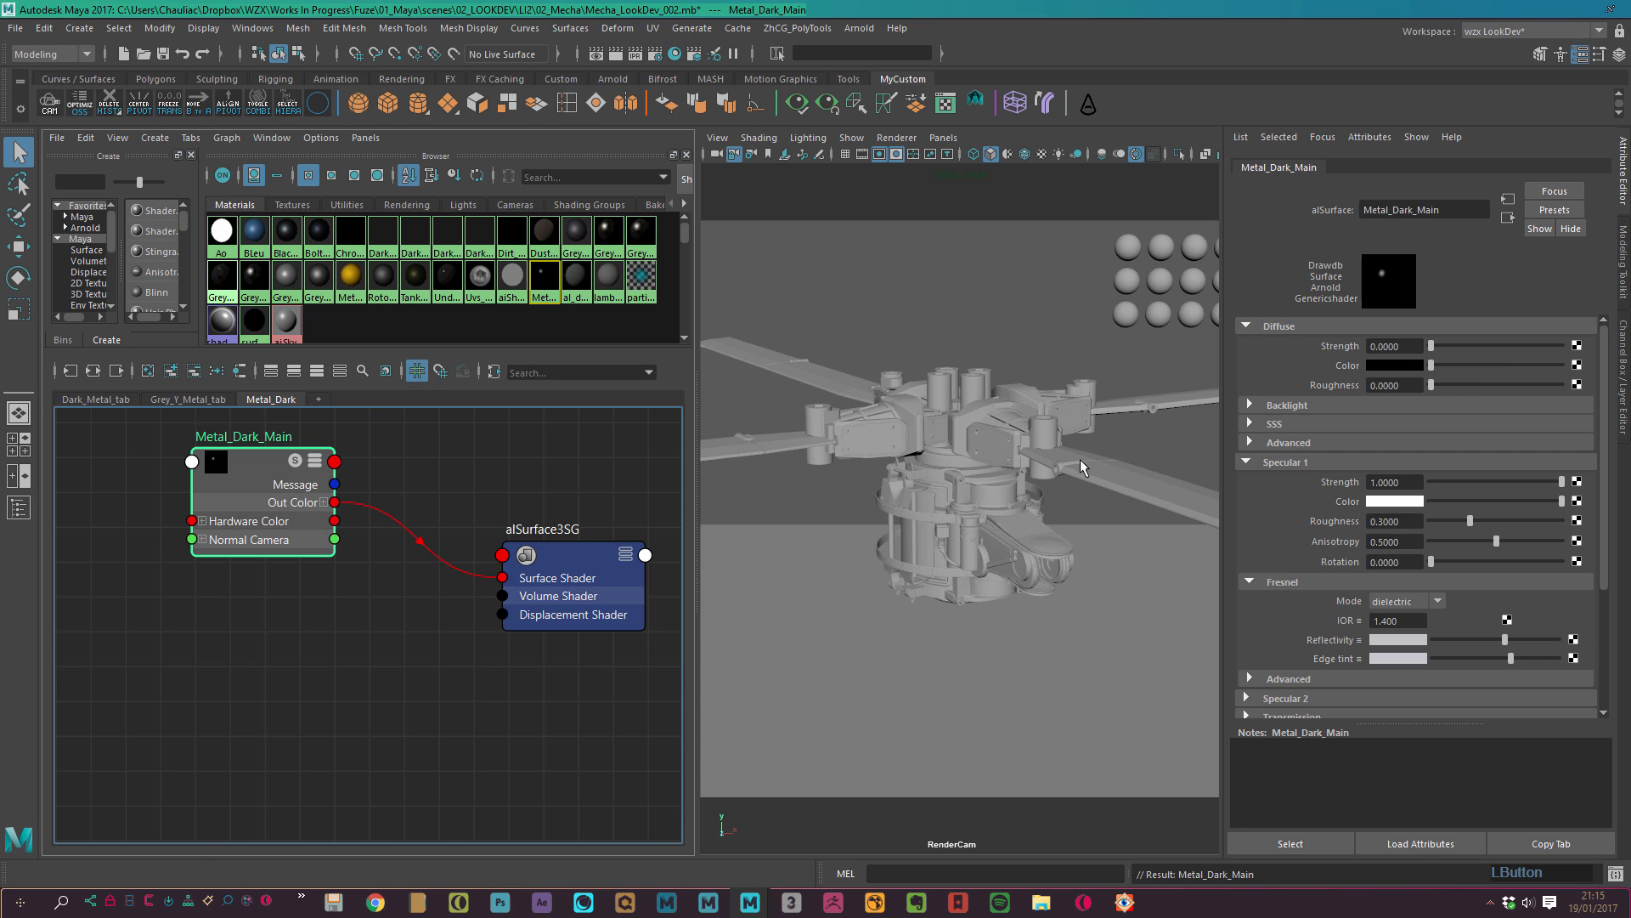
# Collapse the Fresnel settings of Metal_Dark_Main and set both Specular 1 strength and roughness to 0.5.
pyautogui.moveTo(1562, 481); pyautogui.dragTo(1427, 482)
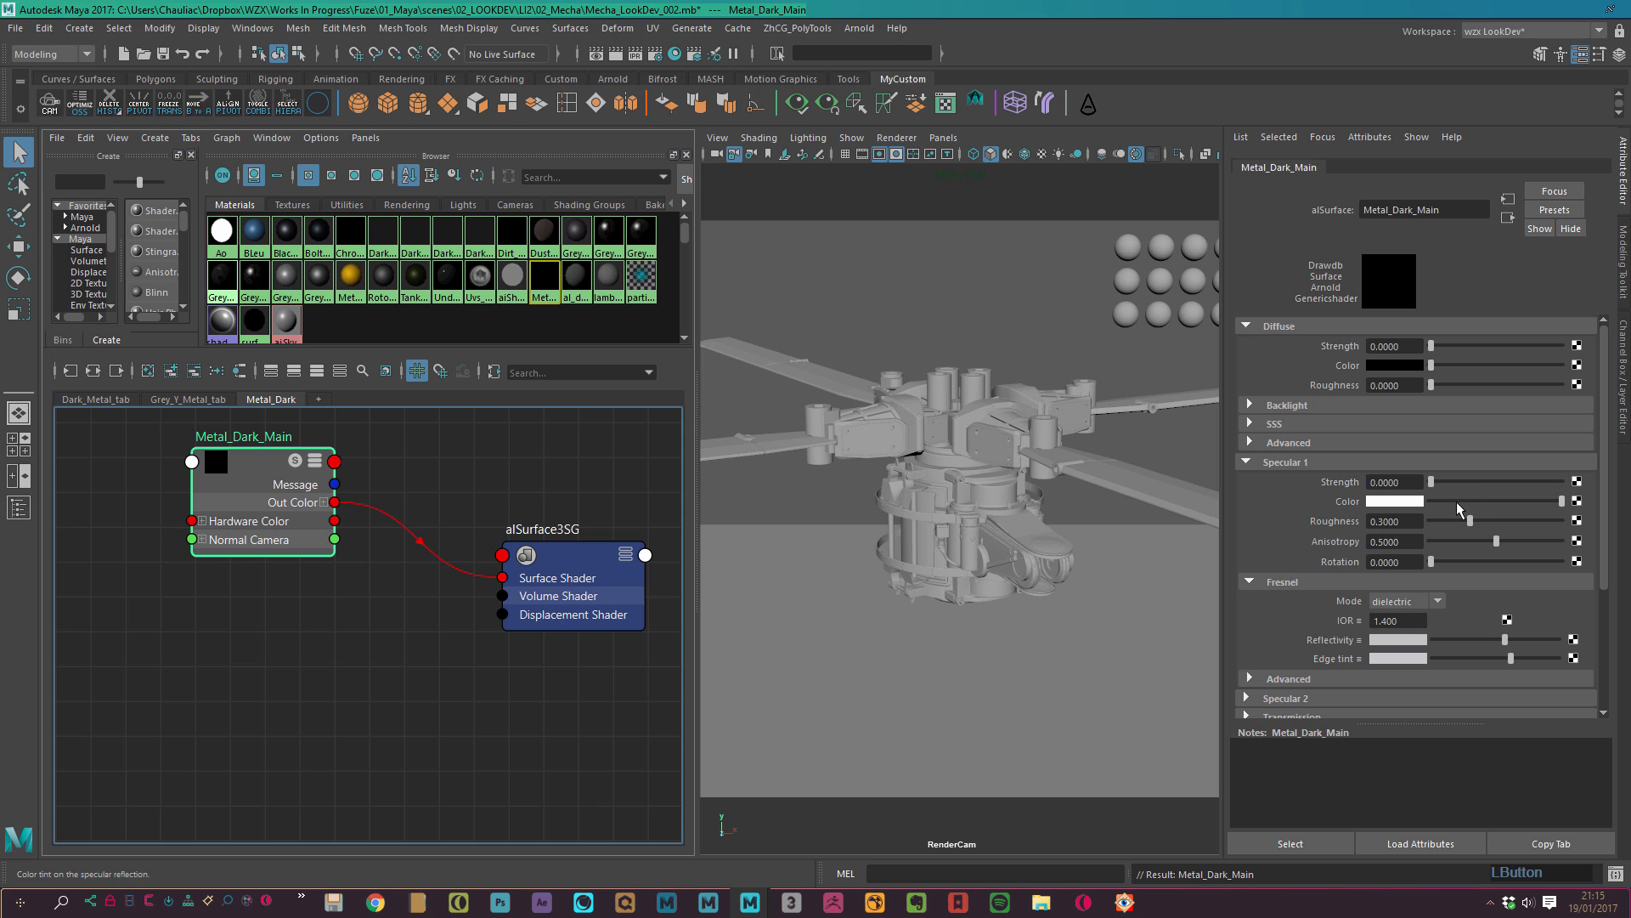
pyautogui.click(1284, 581)
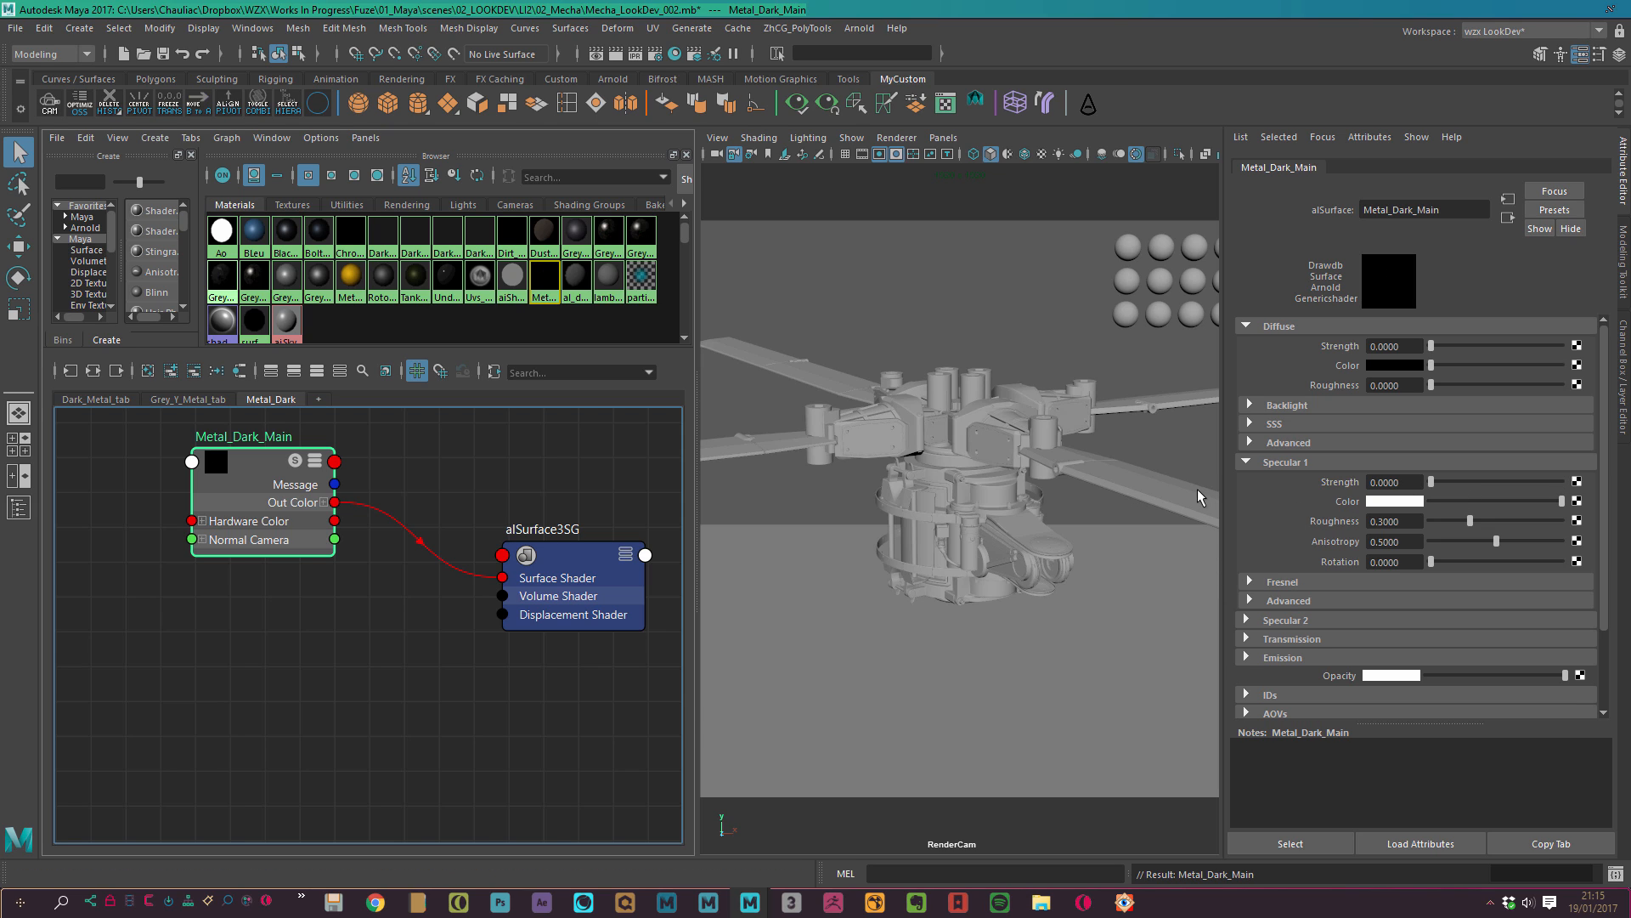
pyautogui.click(1482, 479)
pyautogui.moveTo(1483, 481); pyautogui.dragTo(1489, 481)
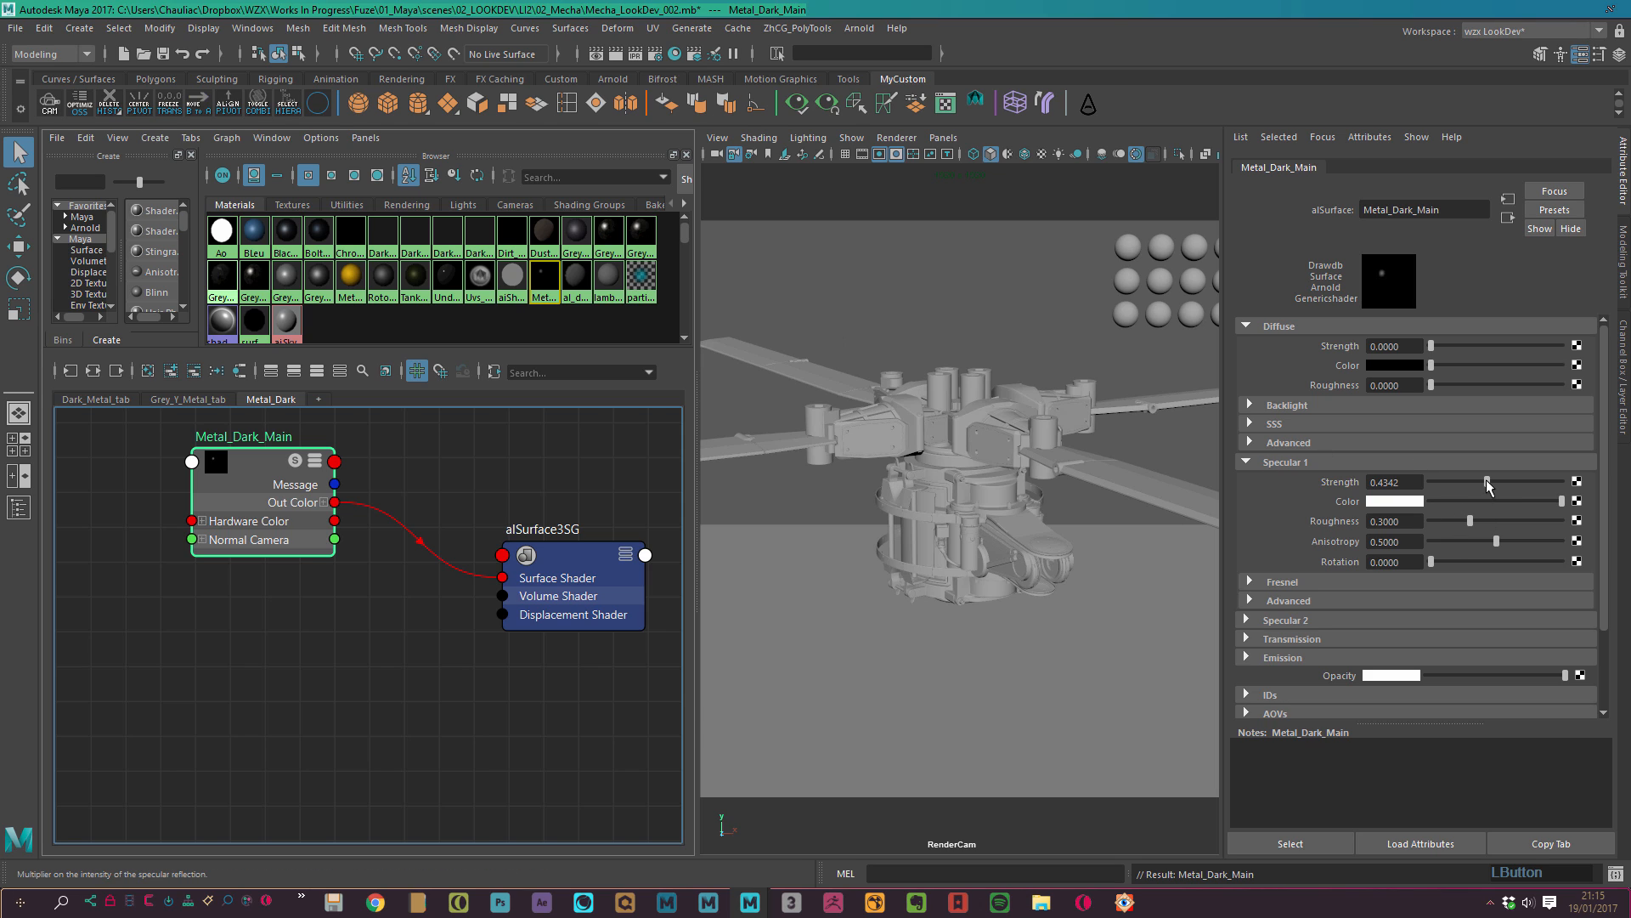
pyautogui.click(1394, 521)
pyautogui.write('0.5')
pyautogui.press('Return')
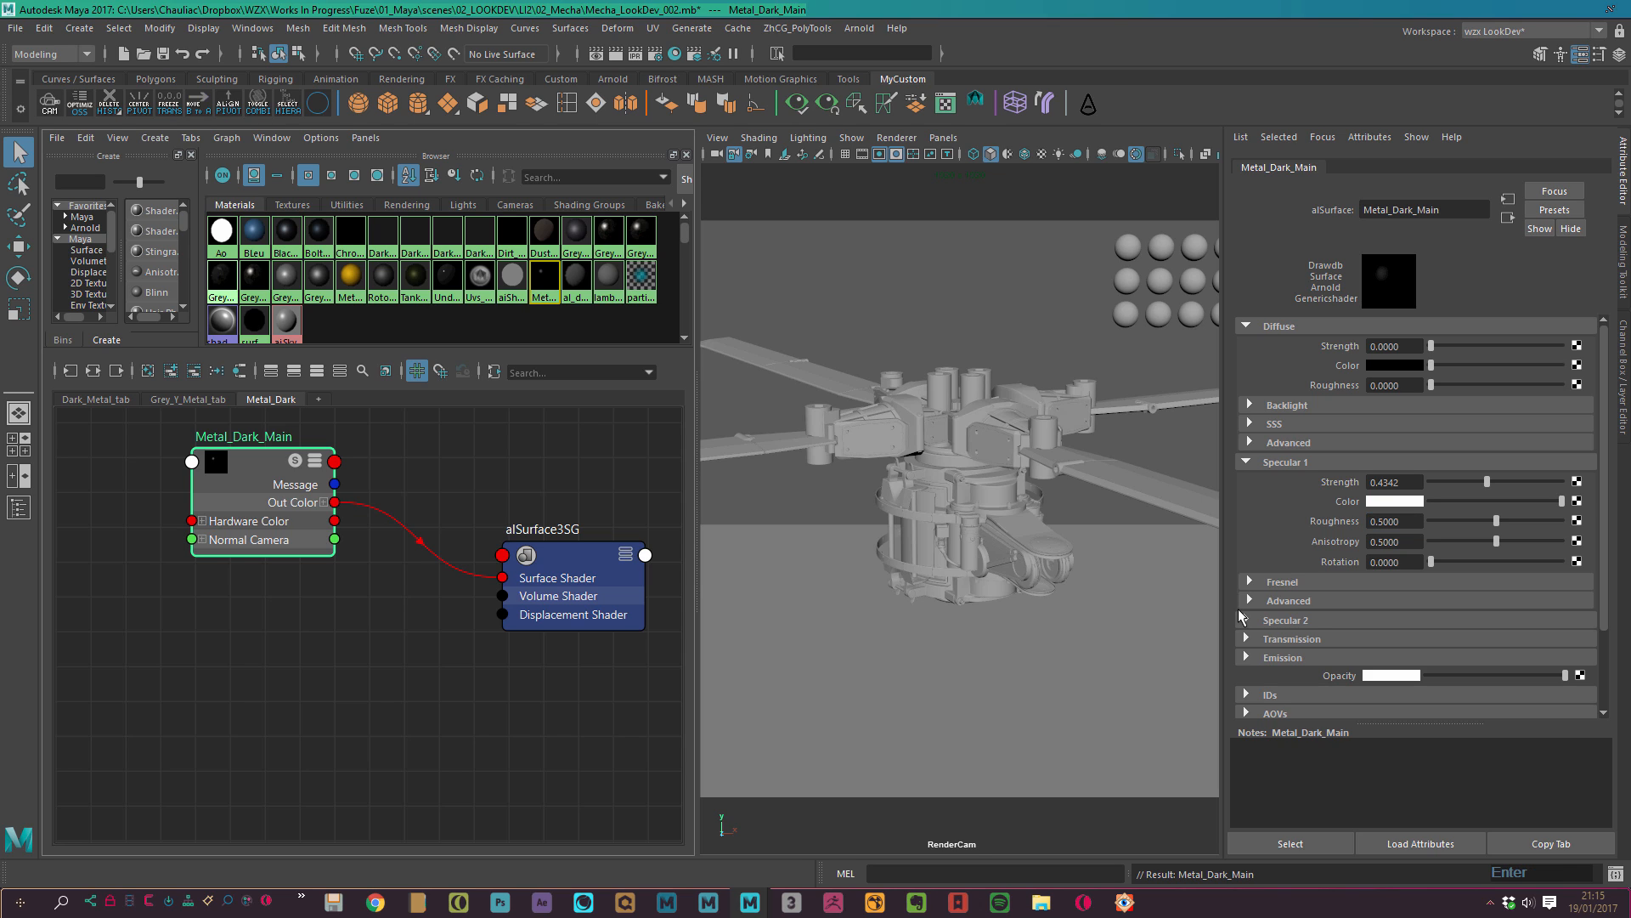
pyautogui.click(1395, 482)
pyautogui.write('0.5')
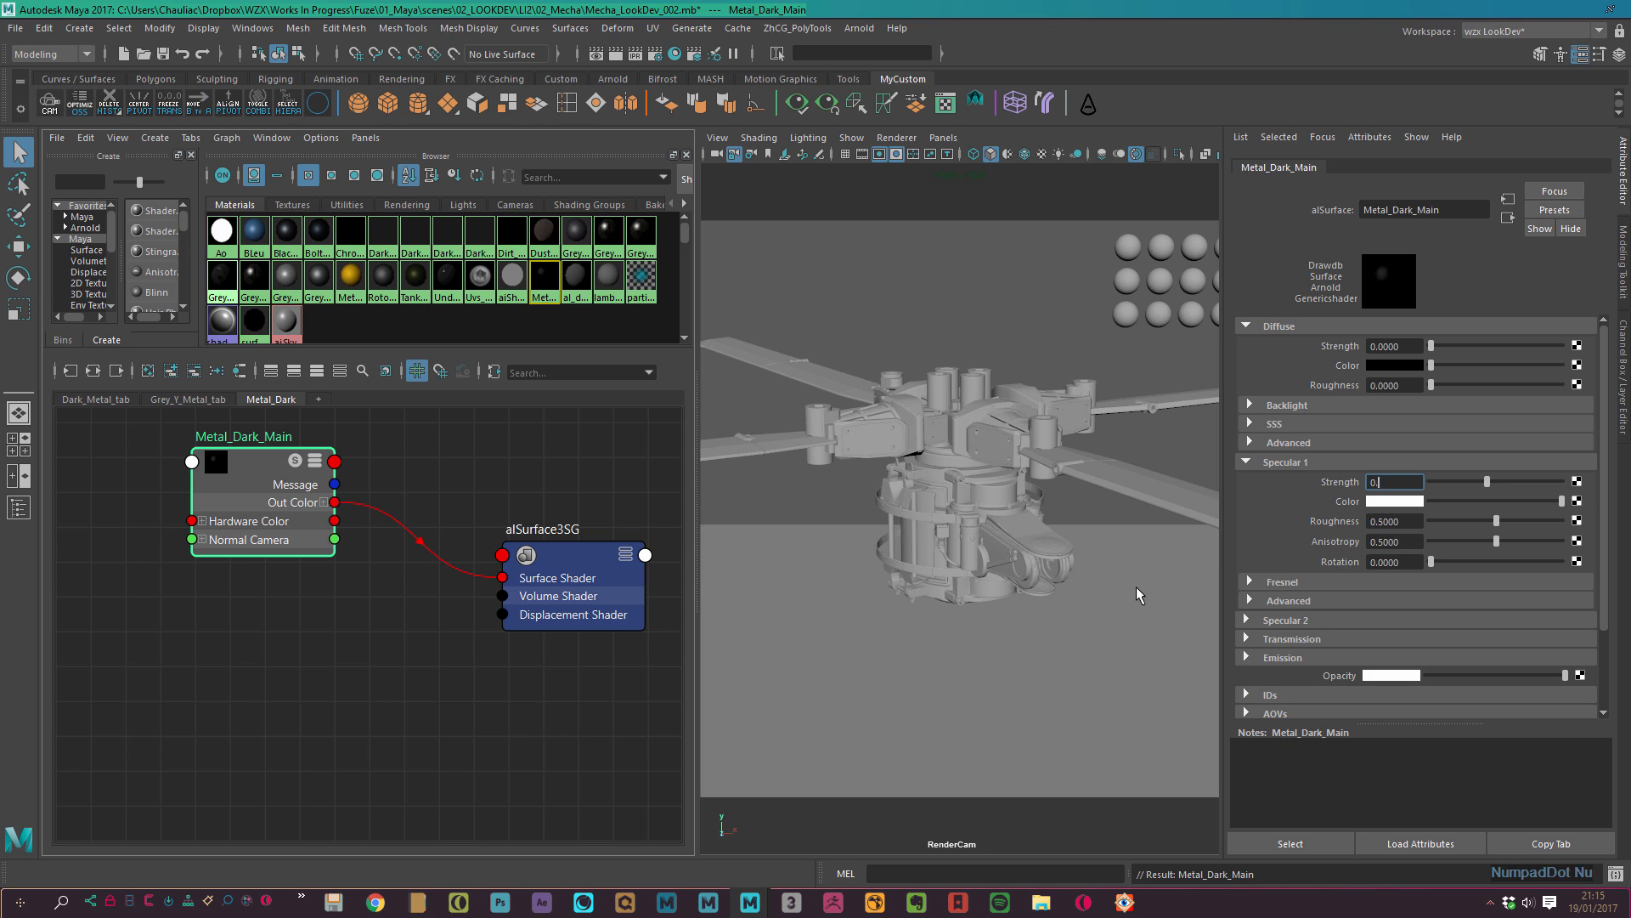
pyautogui.press('Return')
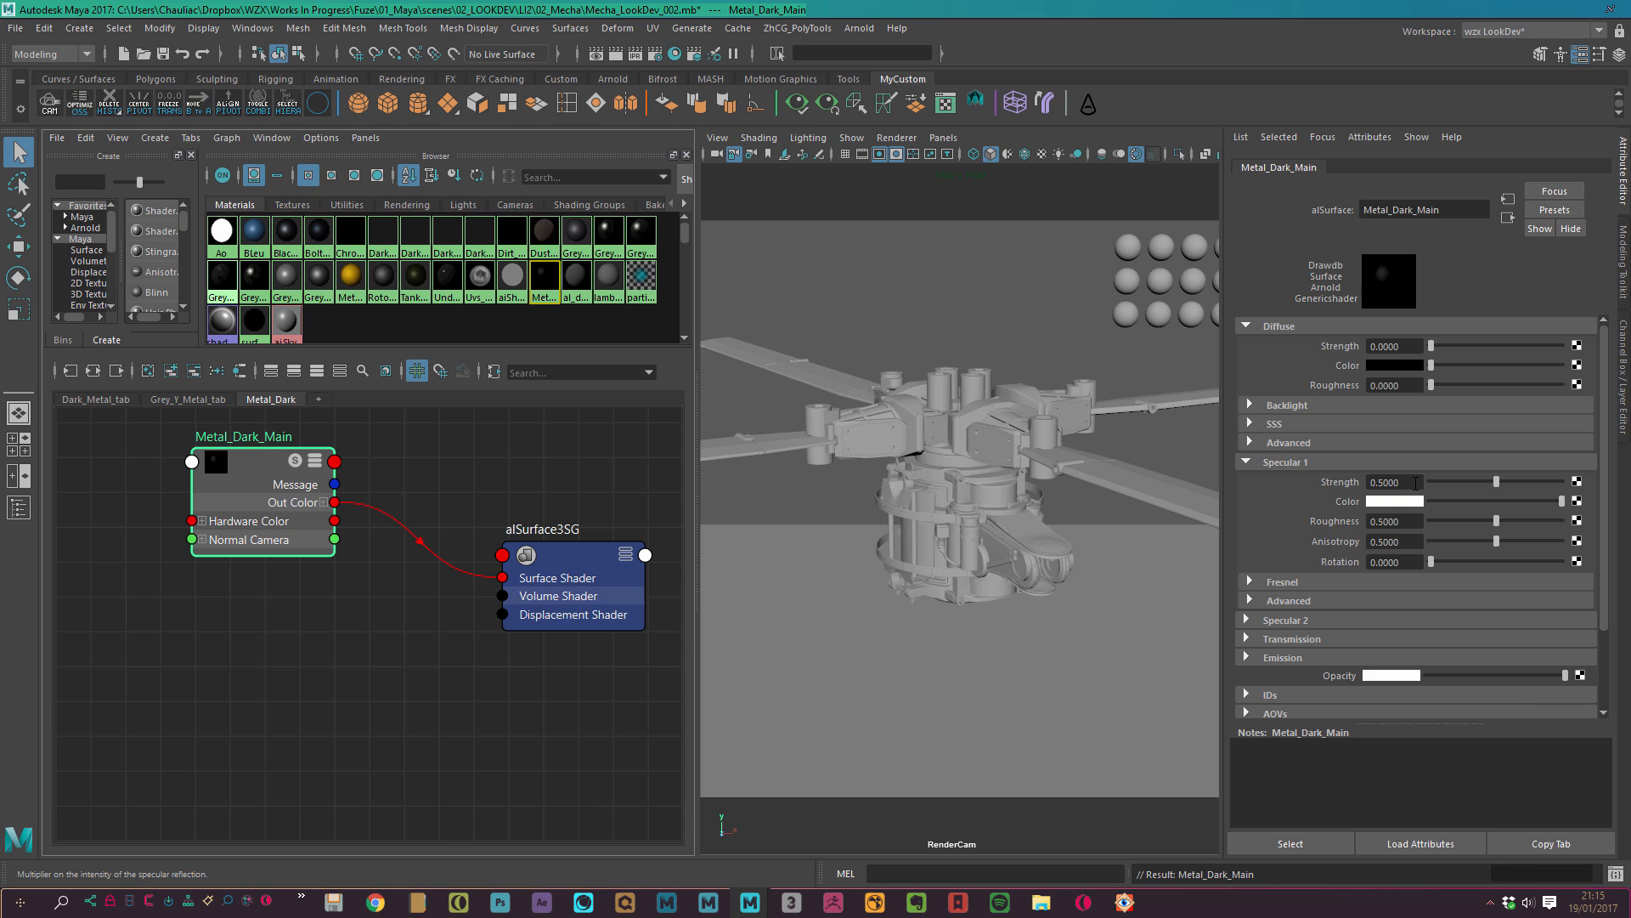
pyautogui.click(1395, 481)
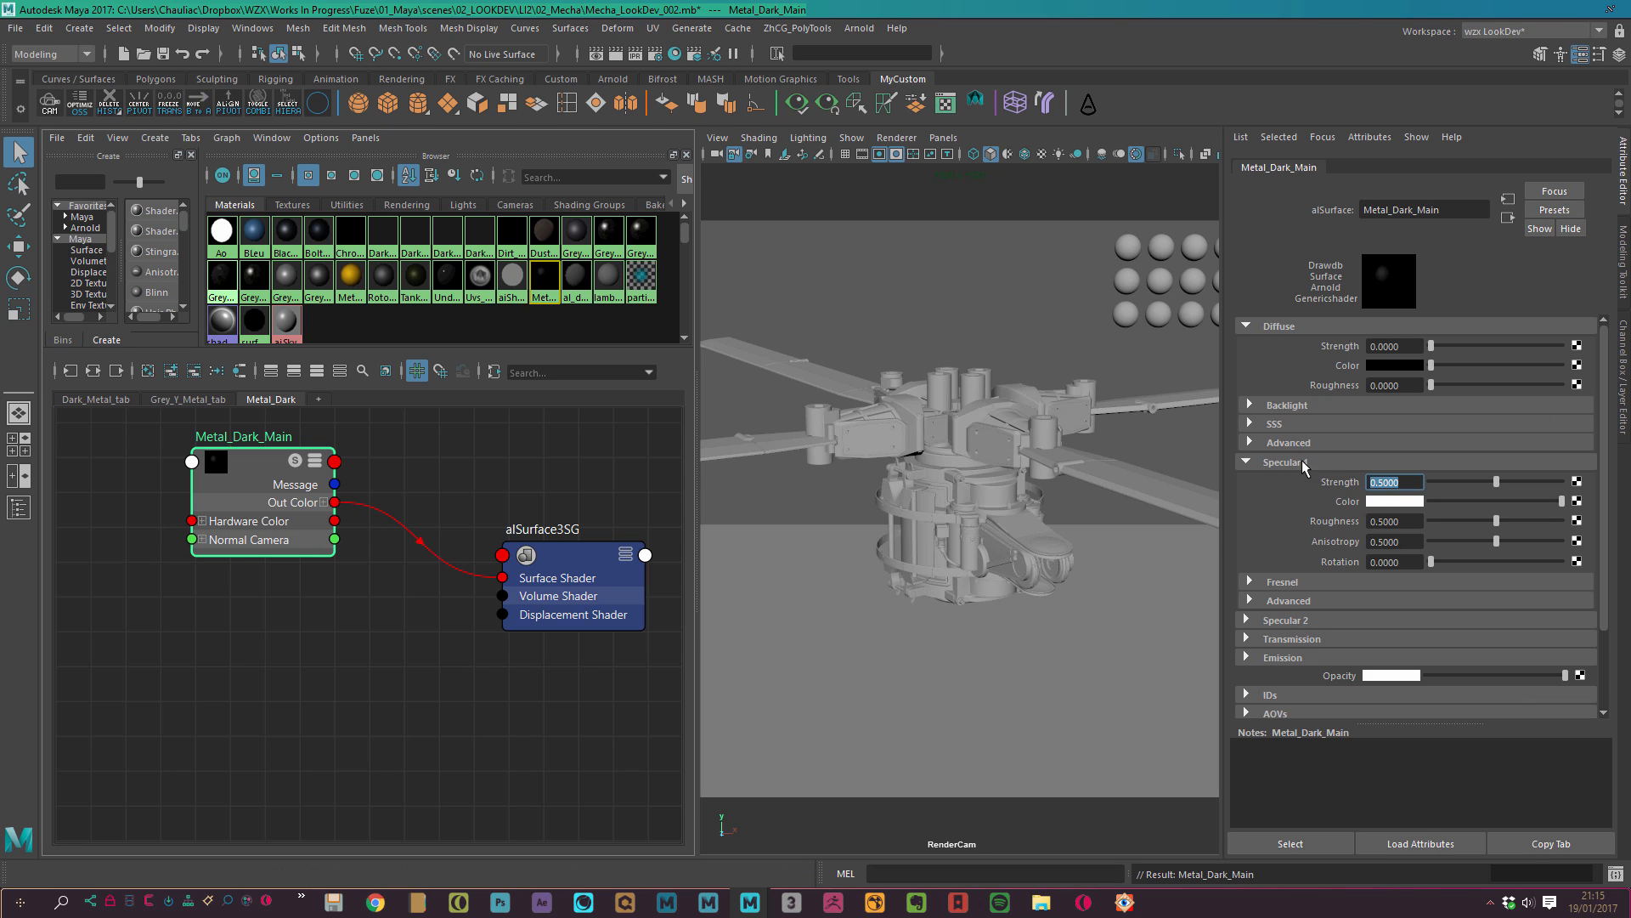
# Start an Arnold RenderView render of the mech and place its window over the viewport beside the node graph.
pyautogui.click(874, 332)
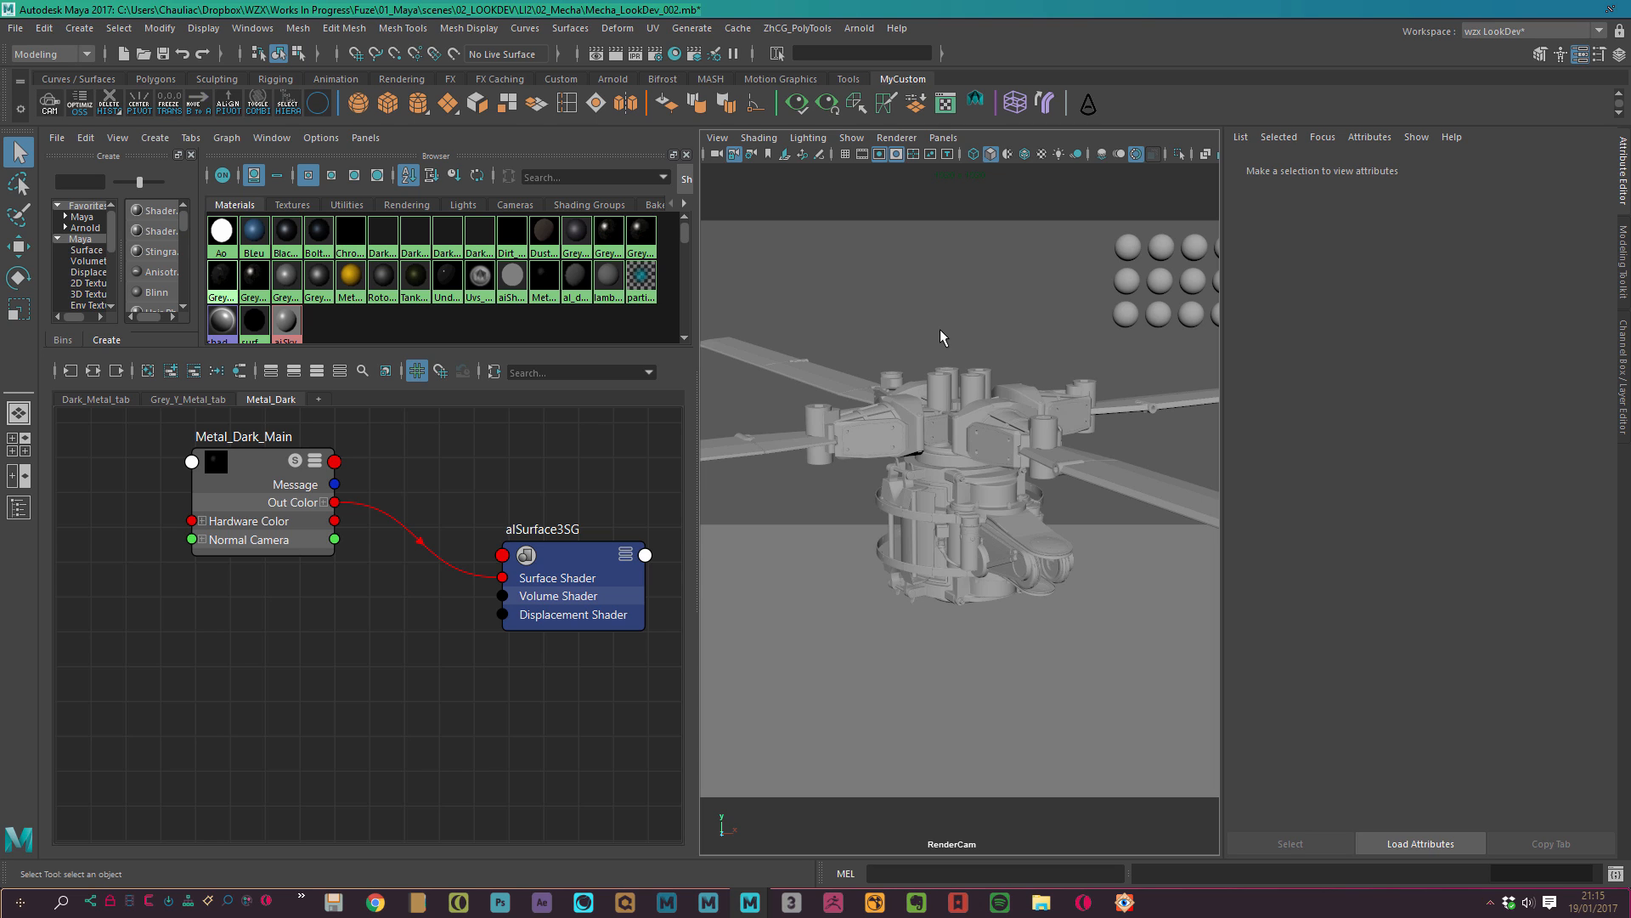
pyautogui.moveTo(277, 479); pyautogui.dragTo(295, 501)
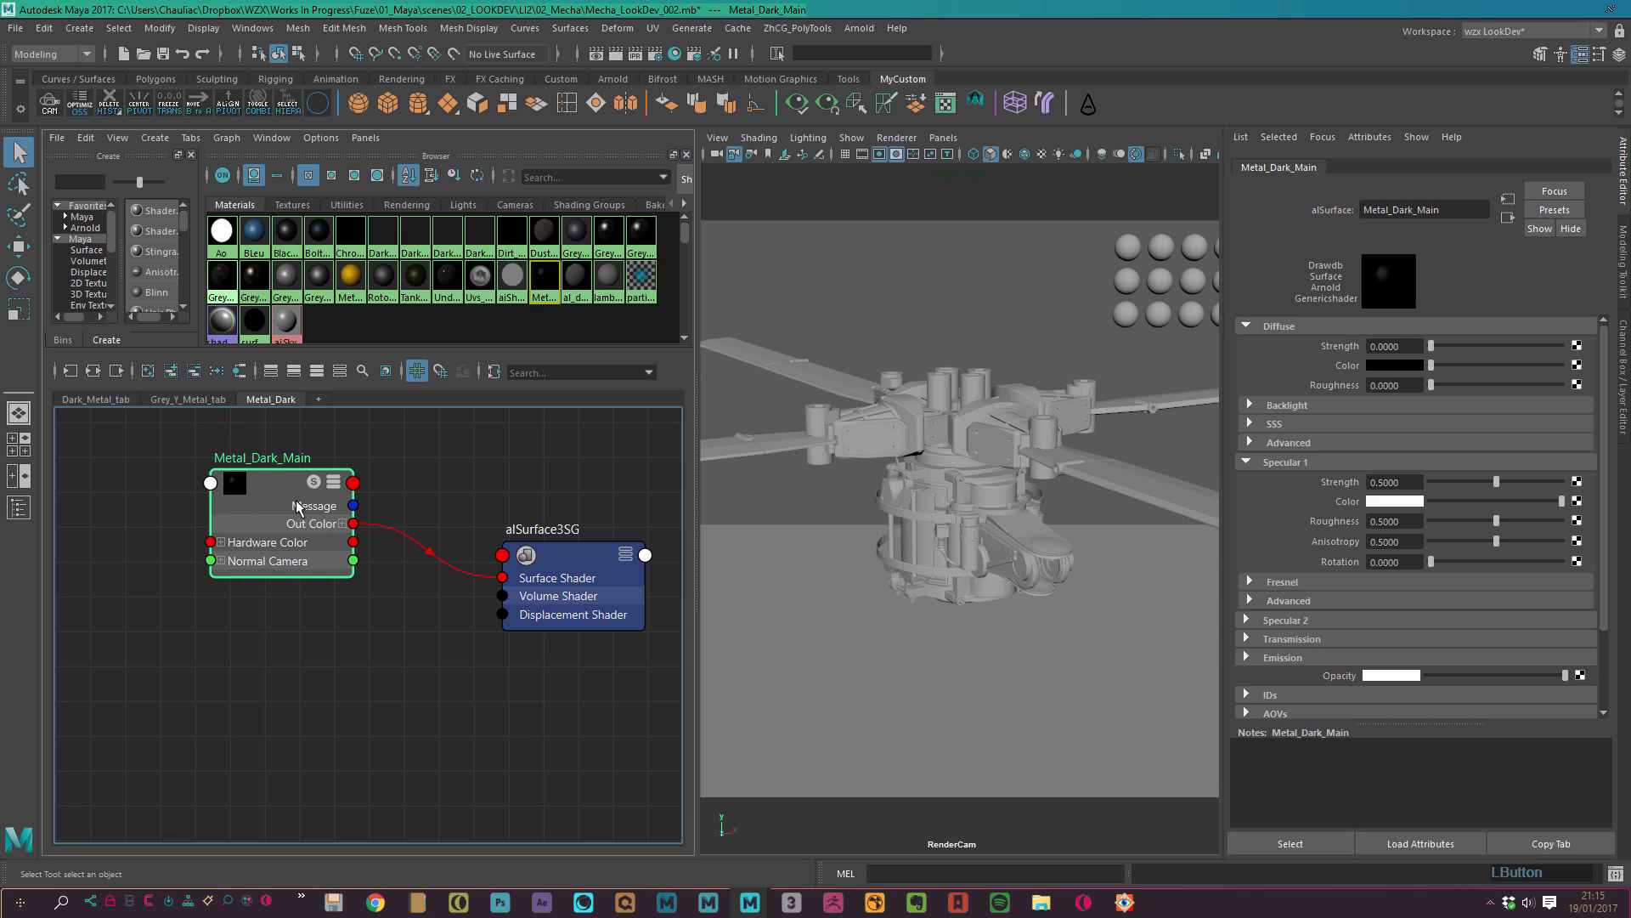
pyautogui.click(500, 467)
pyautogui.click(1086, 106)
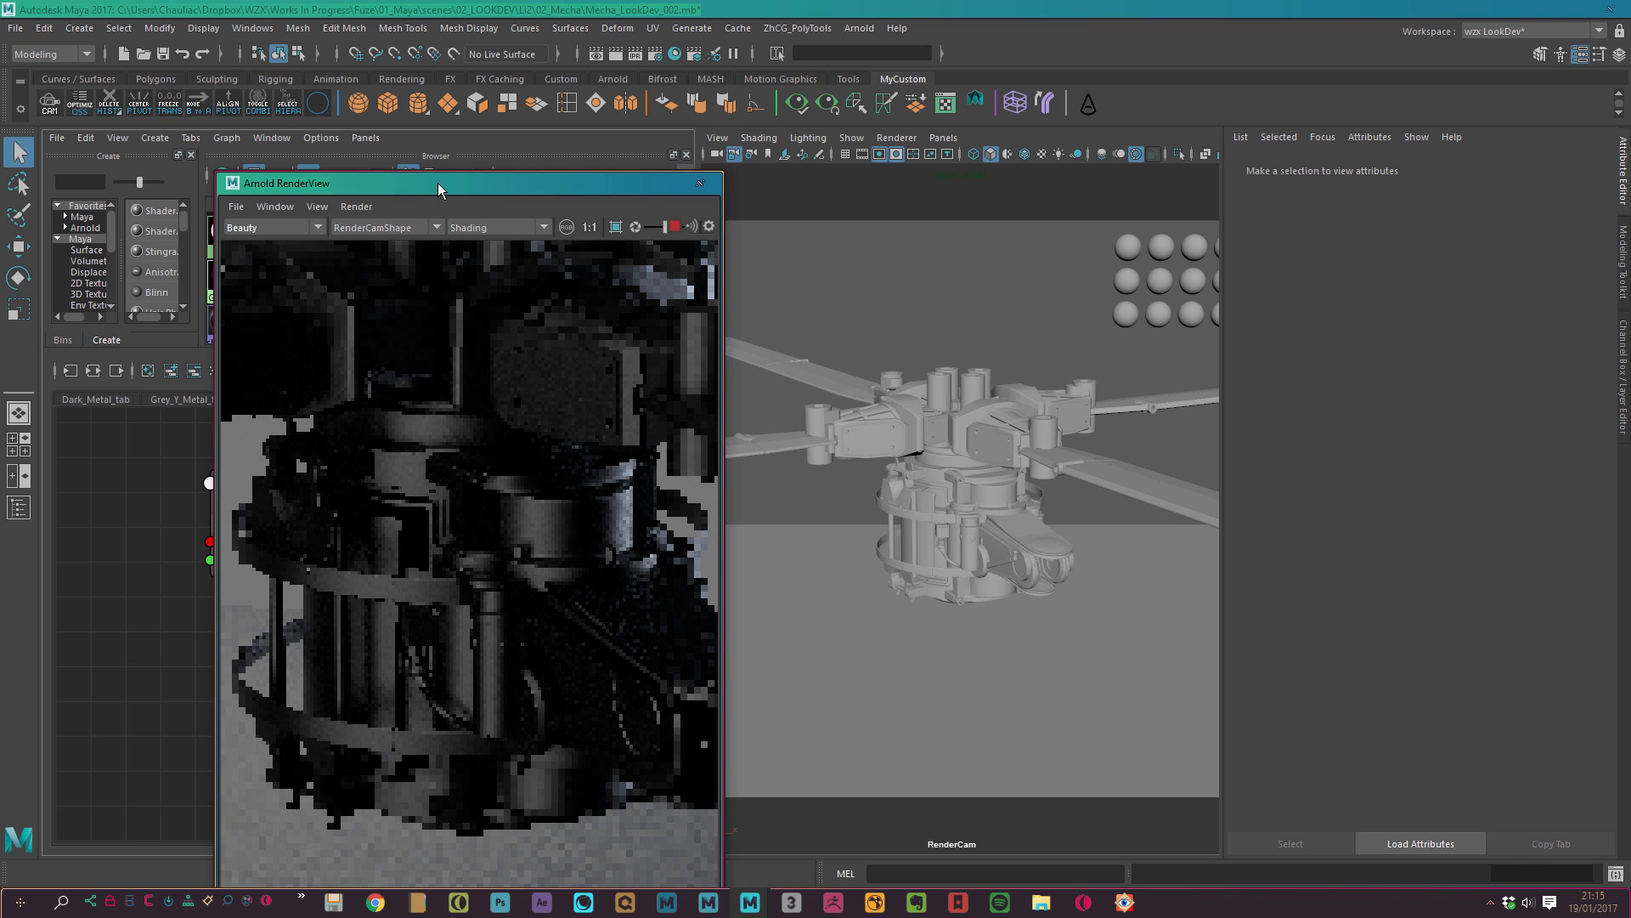
pyautogui.moveTo(437, 181); pyautogui.dragTo(906, 146)
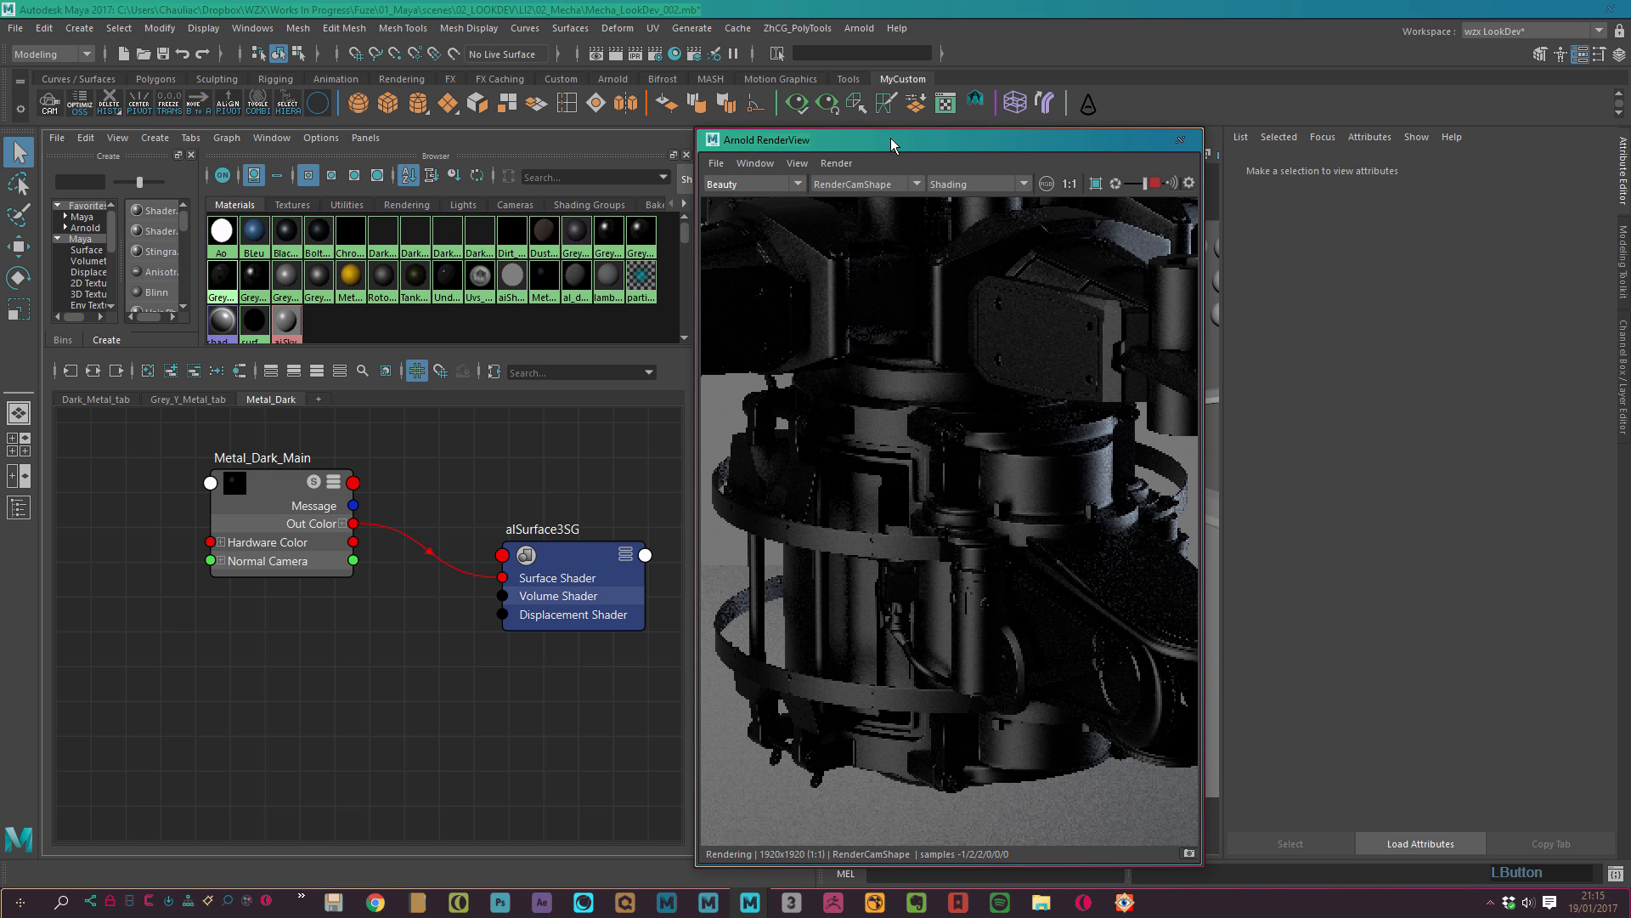
# Limit the RenderView rendering to a crop region around the mech's middle section and store a snapshot.
pyautogui.keyDown('alt'); pyautogui.moveTo(1052, 406); pyautogui.dragTo(746, 507, button='right'); pyautogui.keyUp('alt')
pyautogui.keyDown('alt'); pyautogui.moveTo(746, 501); pyautogui.dragTo(892, 477, button='middle'); pyautogui.keyUp('alt')
pyautogui.keyDown('alt'); pyautogui.moveTo(794, 501); pyautogui.dragTo(910, 472, button='right'); pyautogui.keyUp('alt')
pyautogui.keyDown('alt'); pyautogui.moveTo(1041, 445); pyautogui.dragTo(981, 450, button='middle'); pyautogui.keyUp('alt')
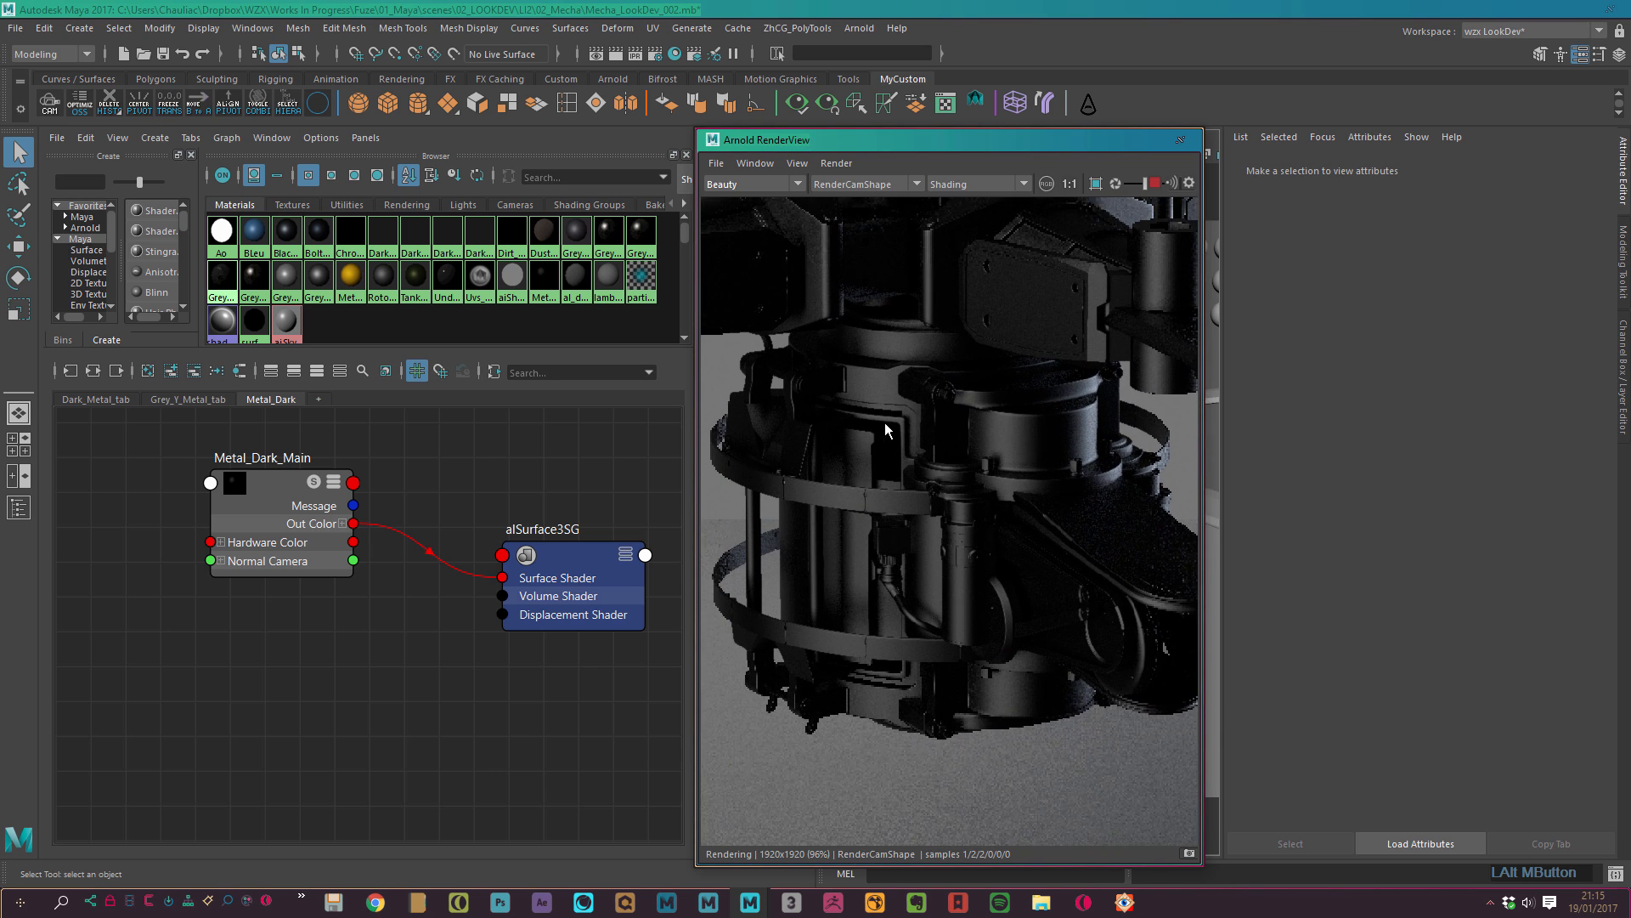
pyautogui.keyDown('alt'); pyautogui.moveTo(802, 374); pyautogui.dragTo(850, 385, button='middle'); pyautogui.keyUp('alt')
pyautogui.keyDown('alt'); pyautogui.moveTo(920, 397); pyautogui.dragTo(886, 389, button='right'); pyautogui.keyUp('alt')
pyautogui.keyDown('shift'); pyautogui.moveTo(740, 260); pyautogui.dragTo(1140, 769); pyautogui.keyUp('shift')
pyautogui.click(1069, 184)
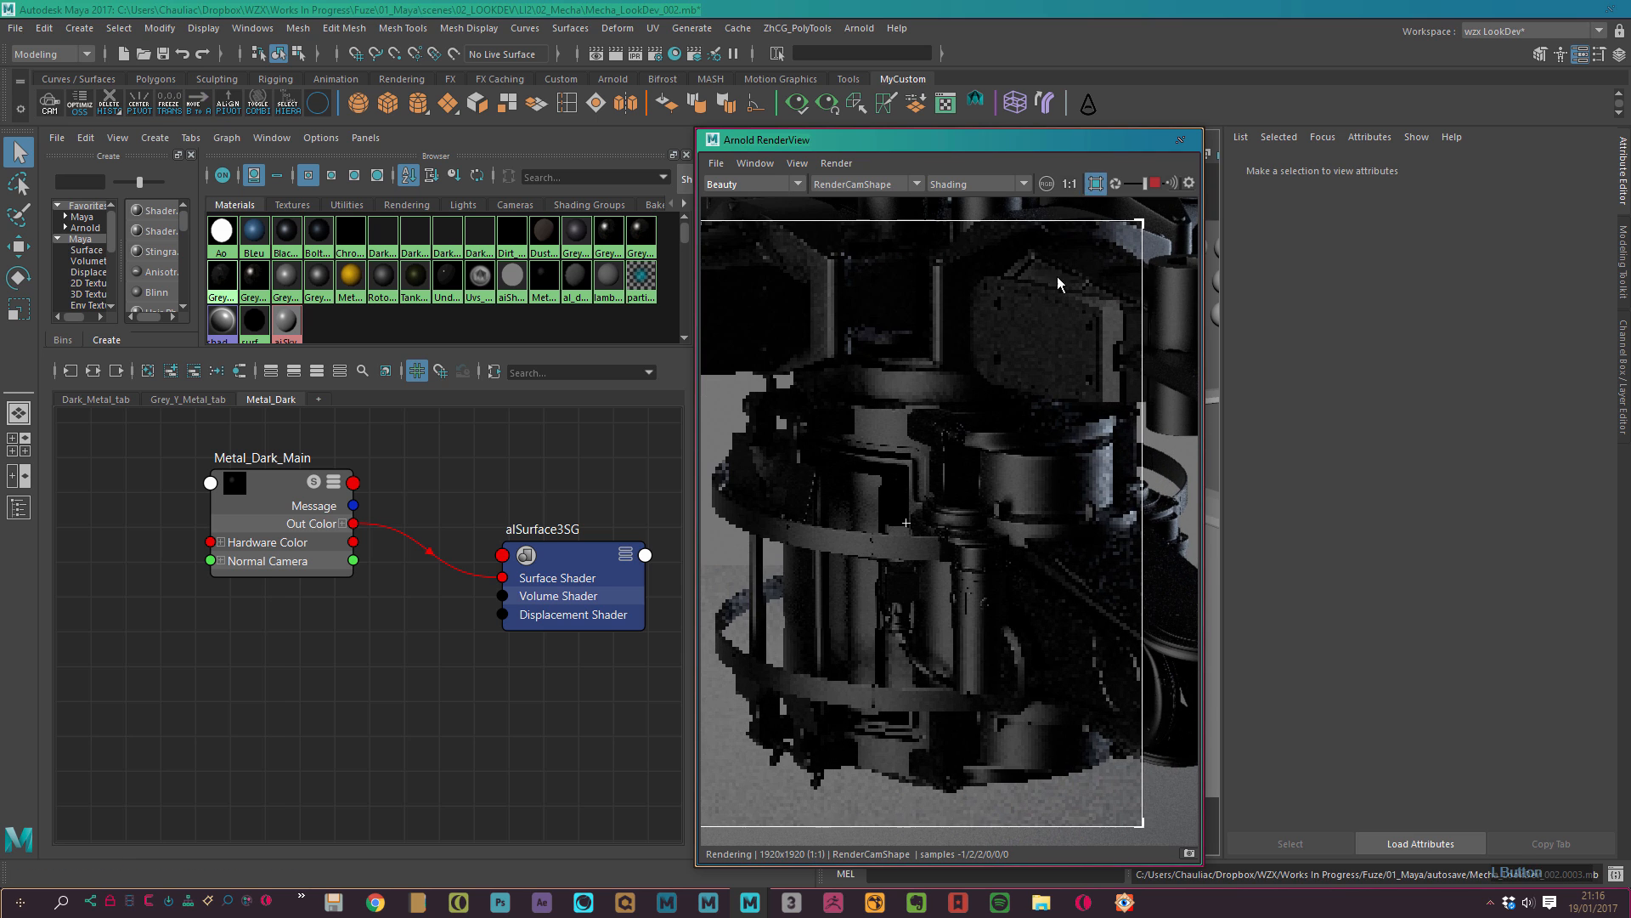
pyautogui.keyDown('alt'); pyautogui.moveTo(977, 466); pyautogui.dragTo(1019, 463, button='middle'); pyautogui.keyUp('alt')
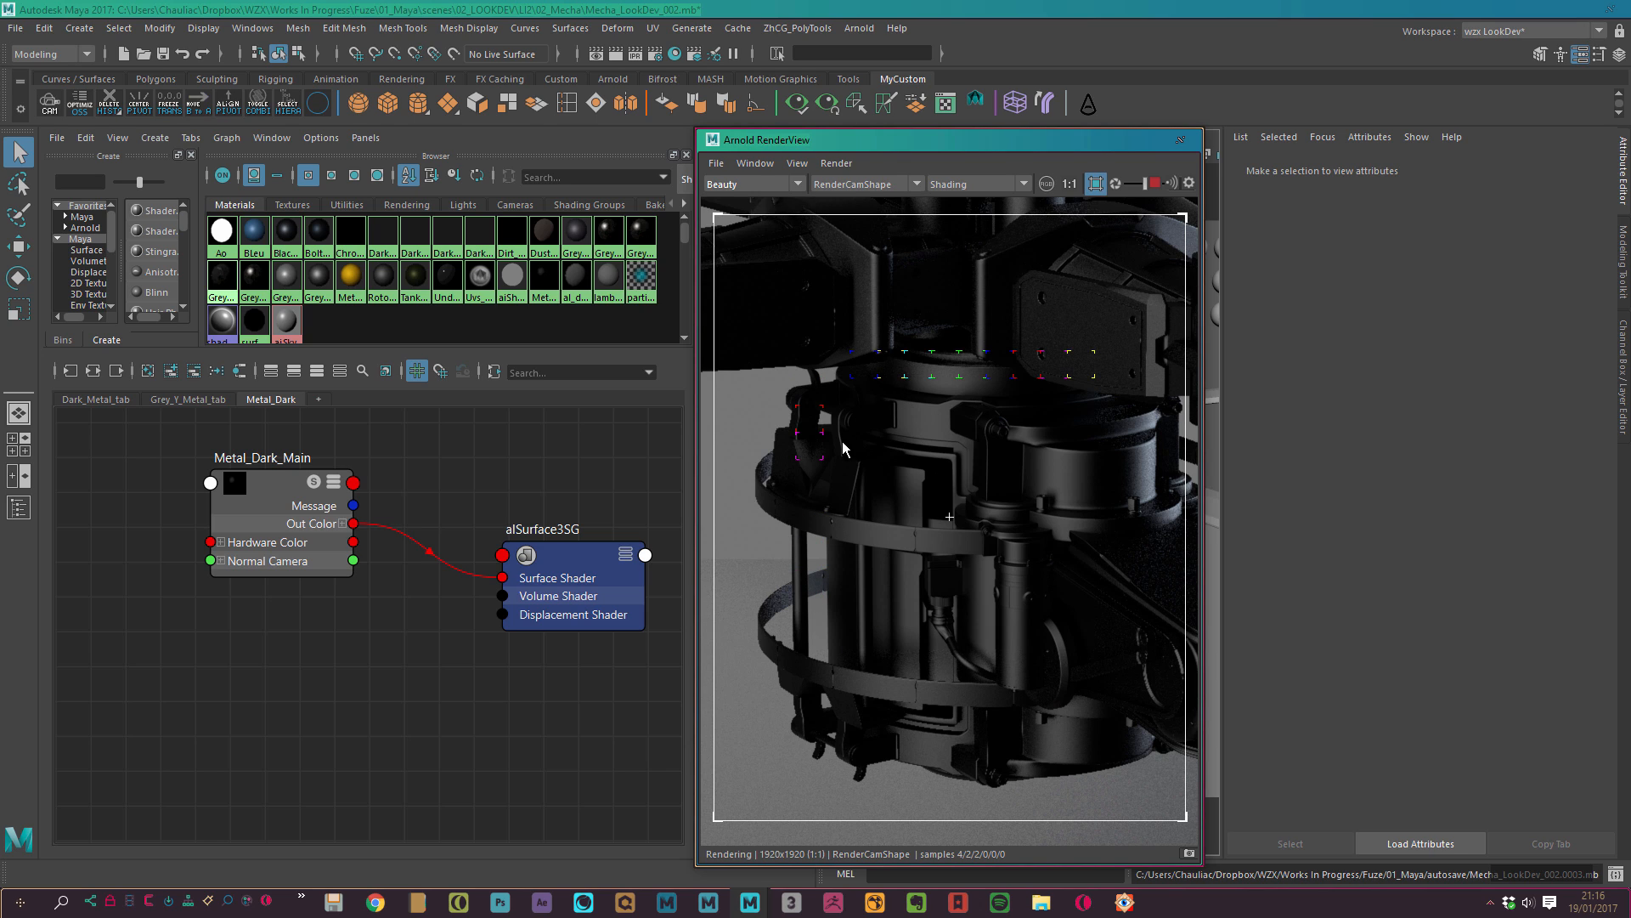
pyautogui.click(1189, 853)
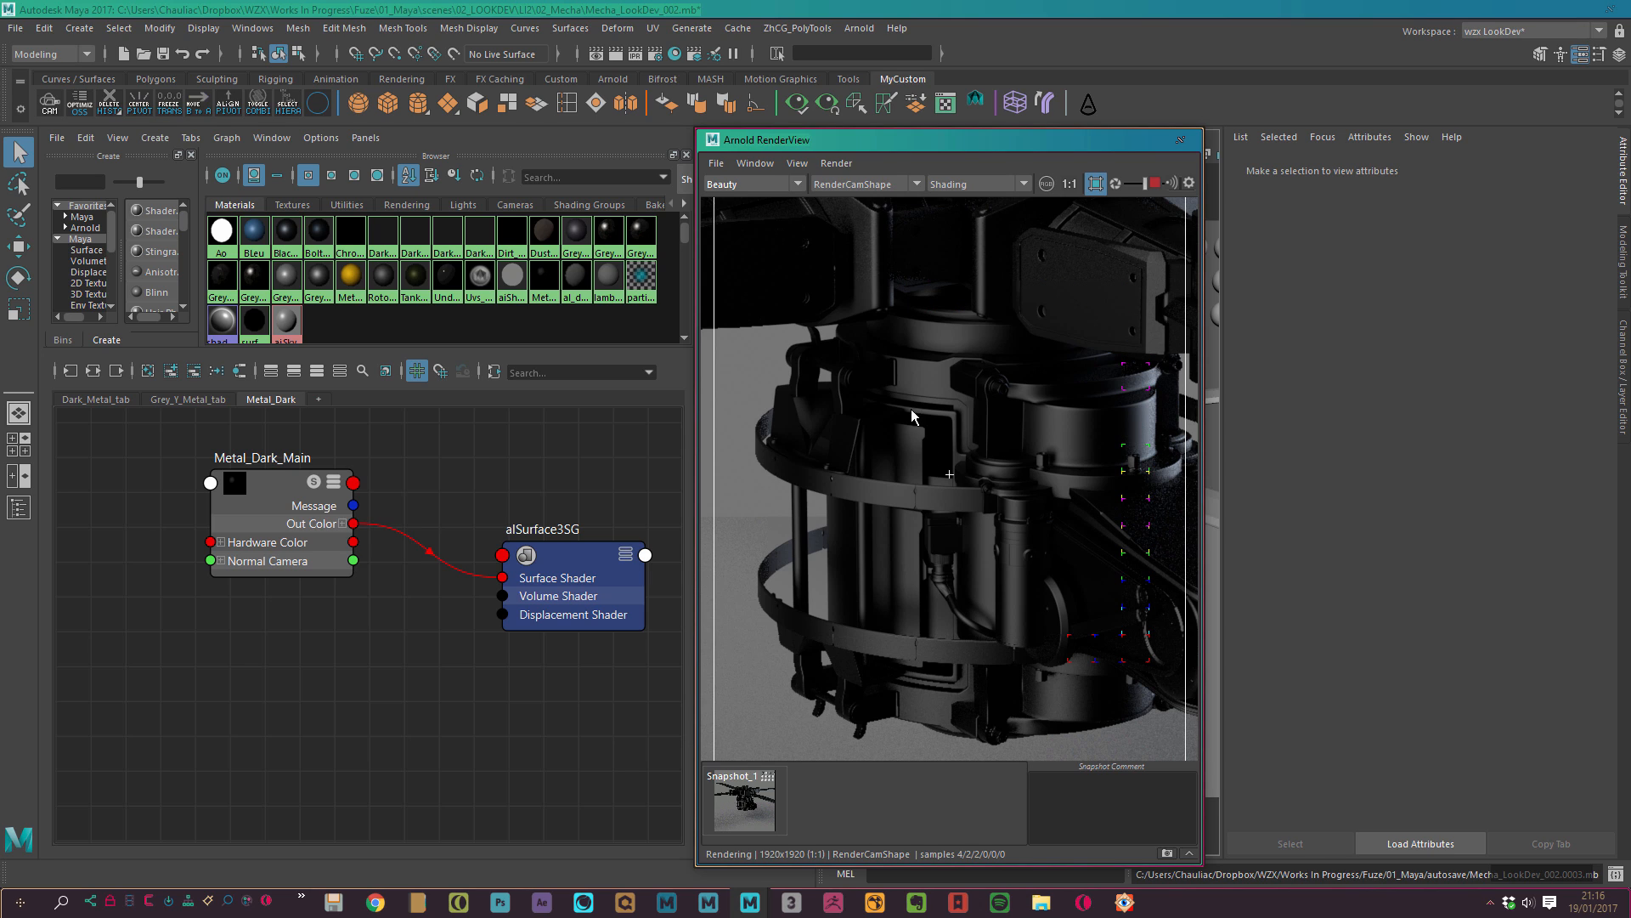
# Start saving the color-corrected render image and go to the images/Fuze08_eng folder.
pyautogui.click(718, 163)
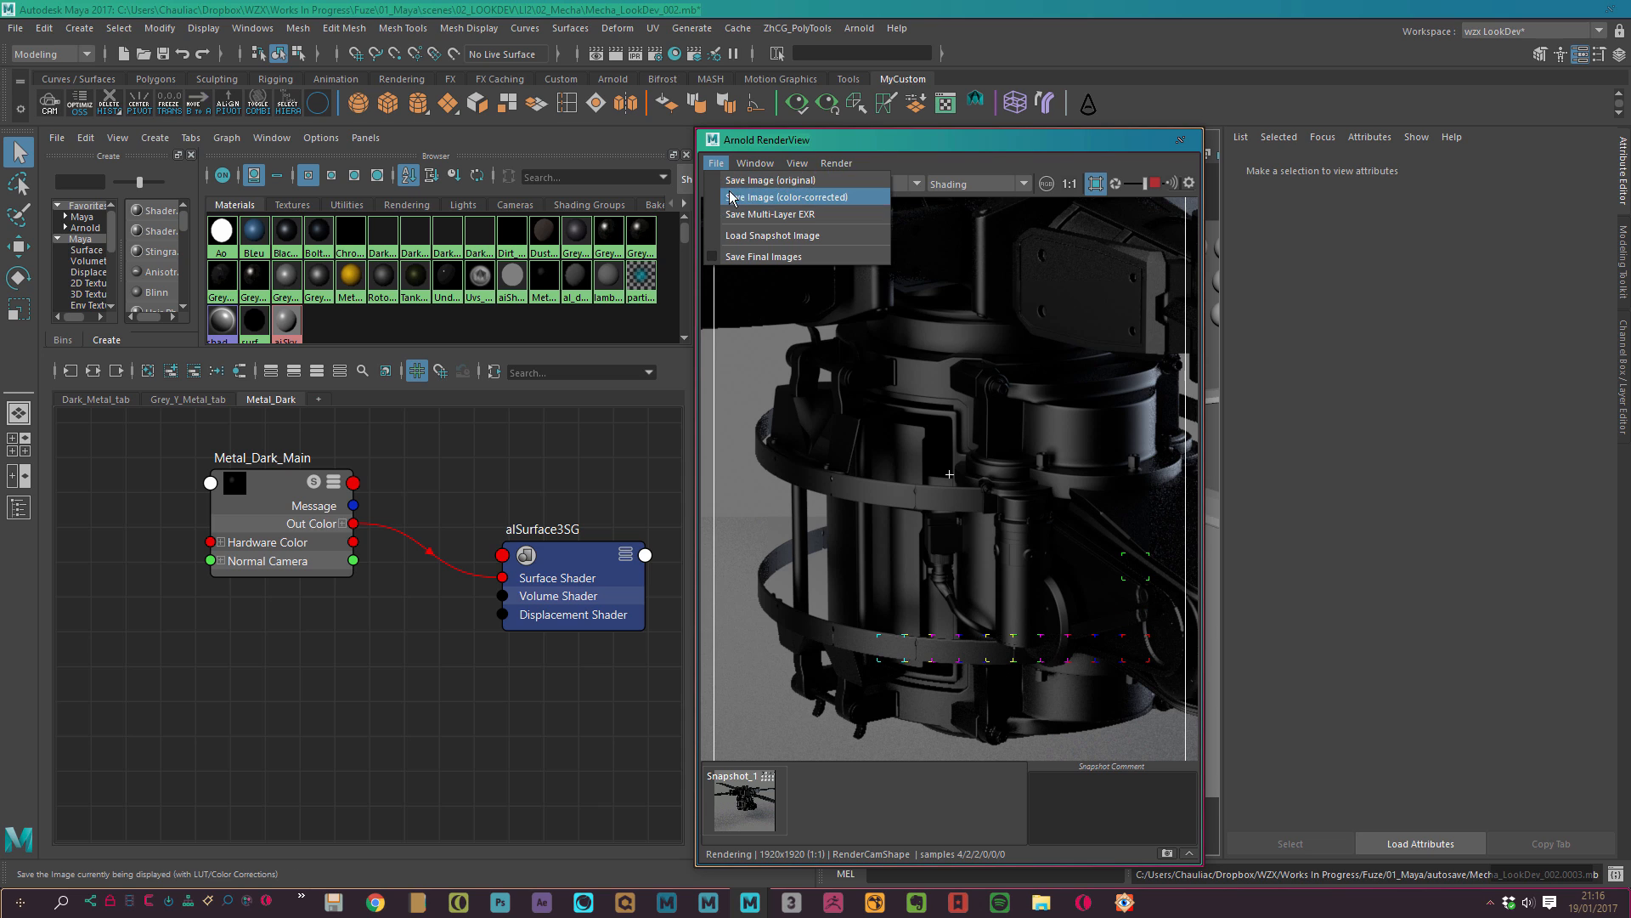
pyautogui.click(837, 161)
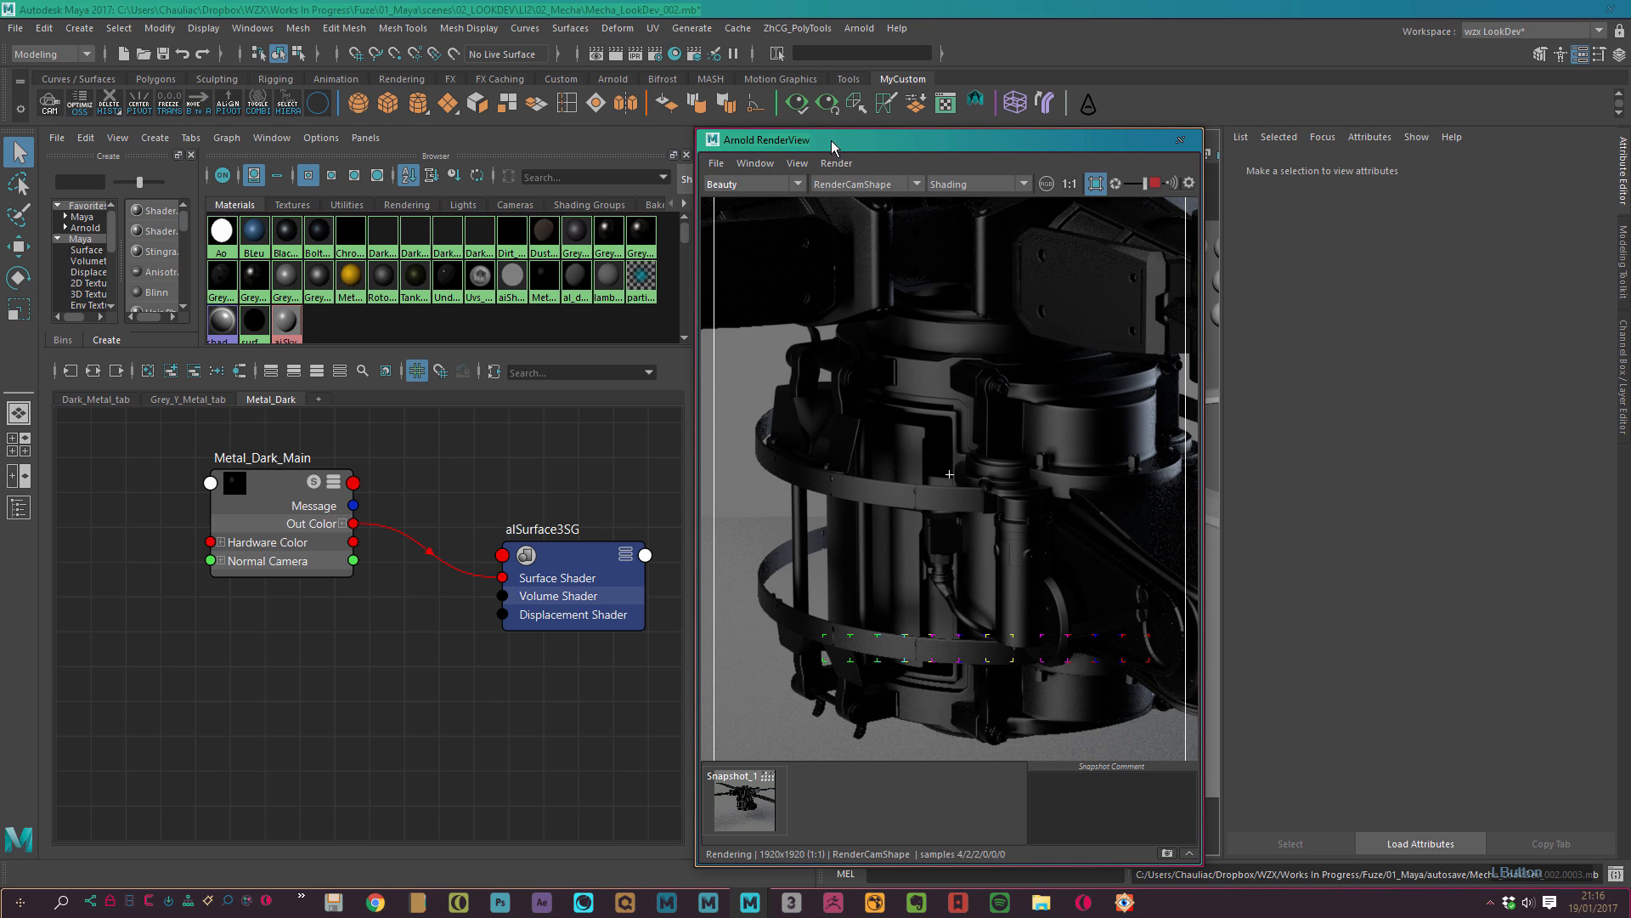
pyautogui.click(716, 163)
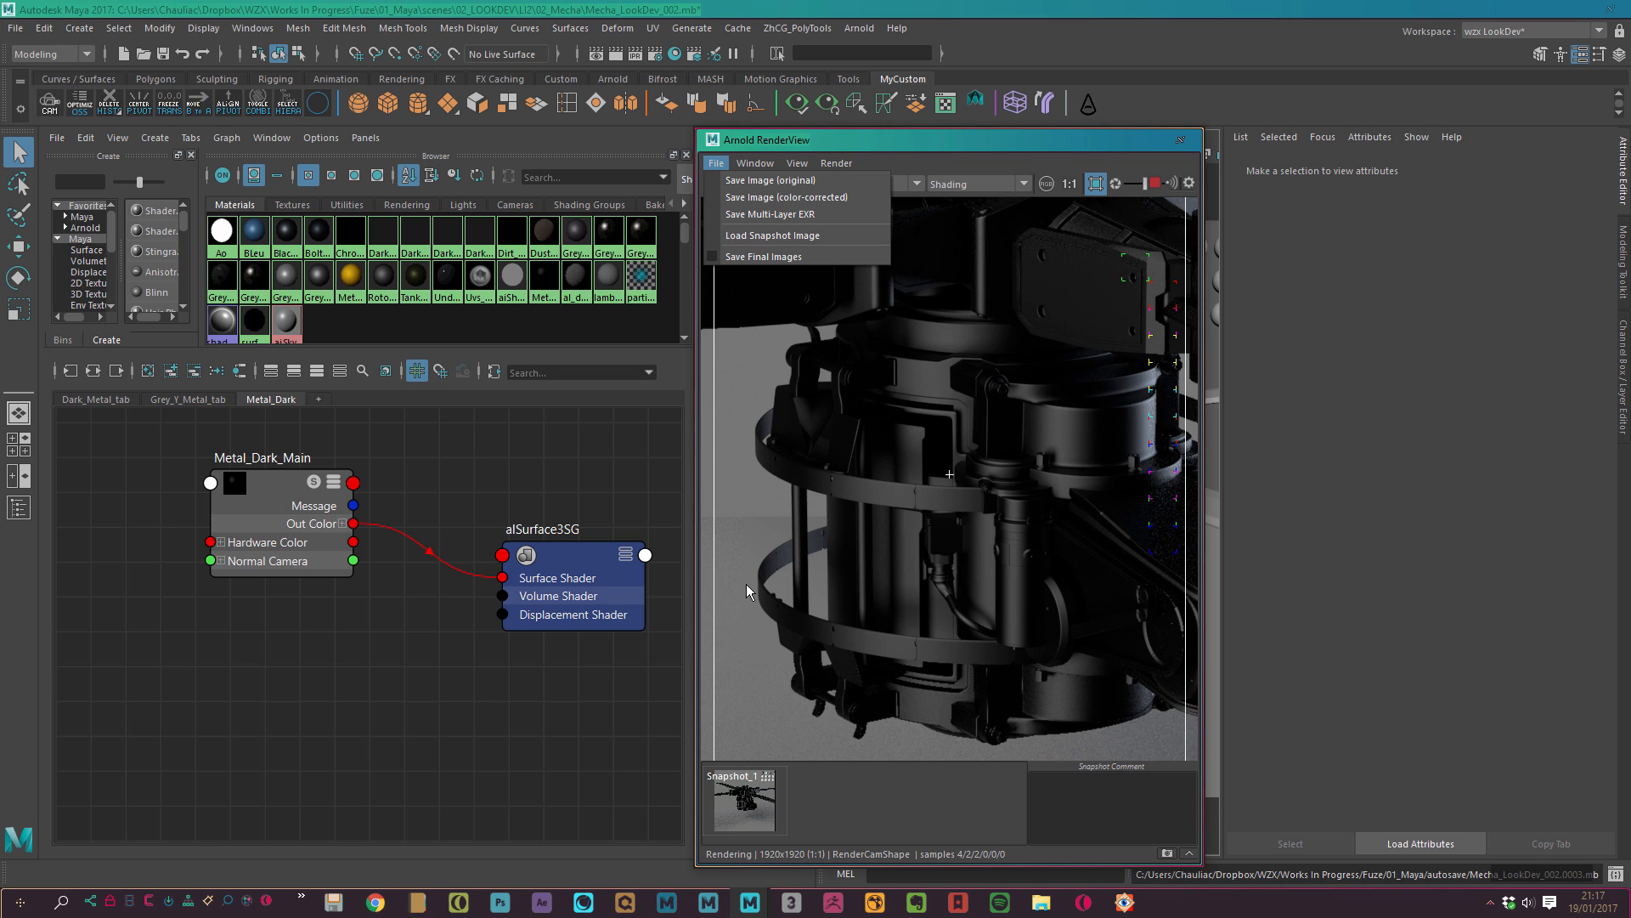
pyautogui.click(746, 147)
pyautogui.click(716, 164)
pyautogui.click(818, 201)
pyautogui.moveTo(1020, 163); pyautogui.dragTo(872, 163)
pyautogui.doubleClick(854, 254)
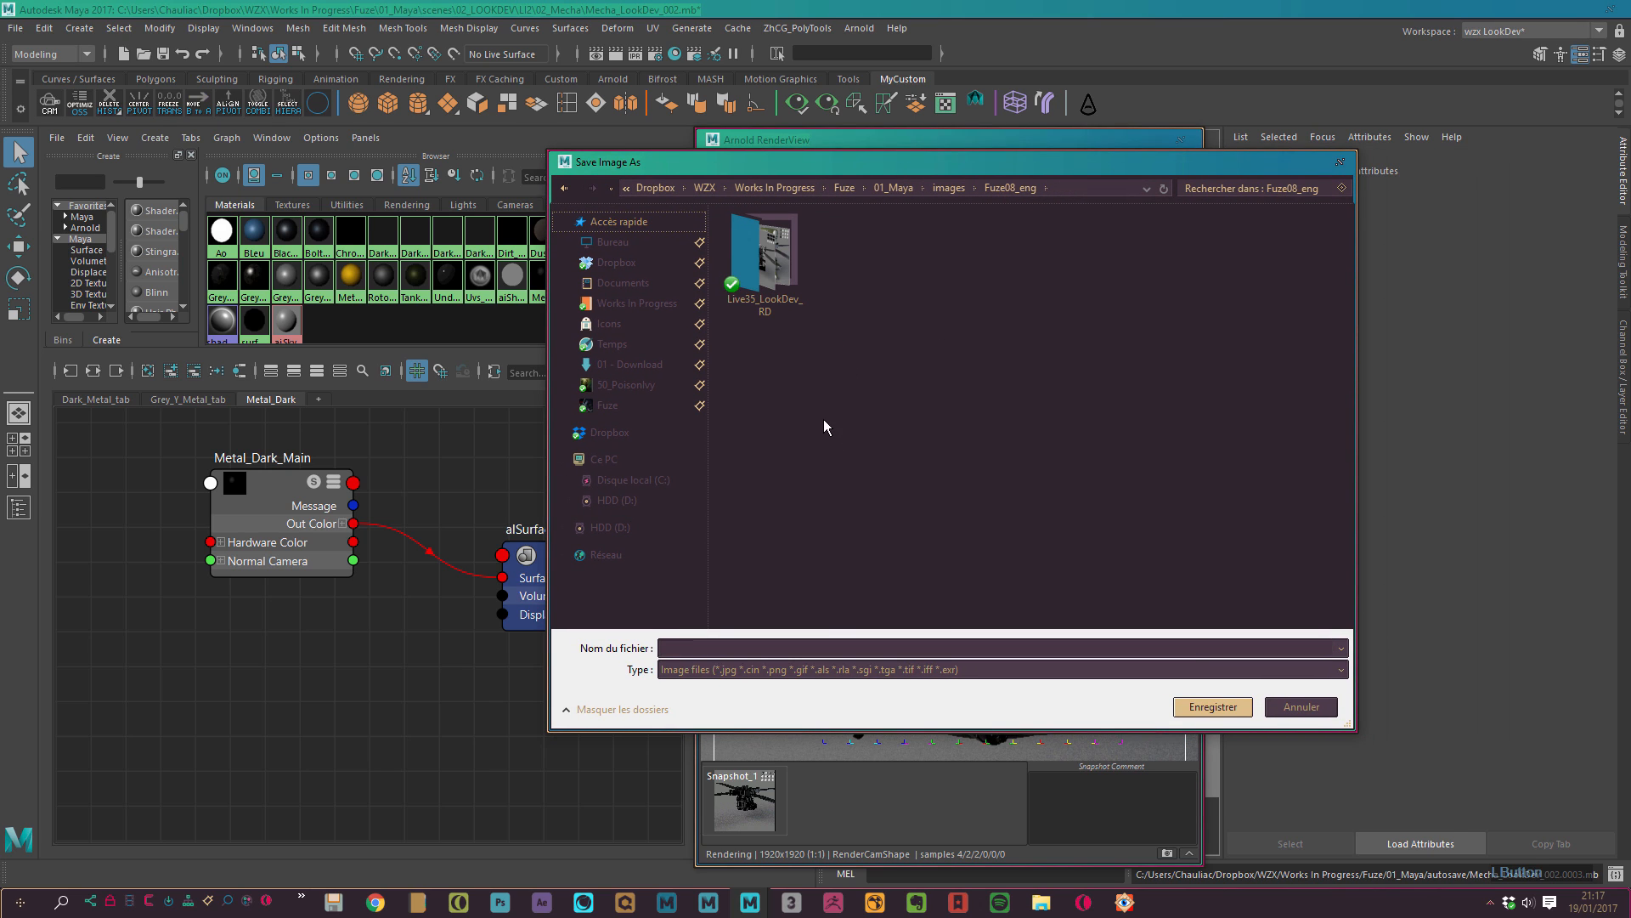
# Create a new folder named LI2_LookDev inside Fuze08_eng and open it.
pyautogui.hotkey('ctrl', 'shift', 'n')
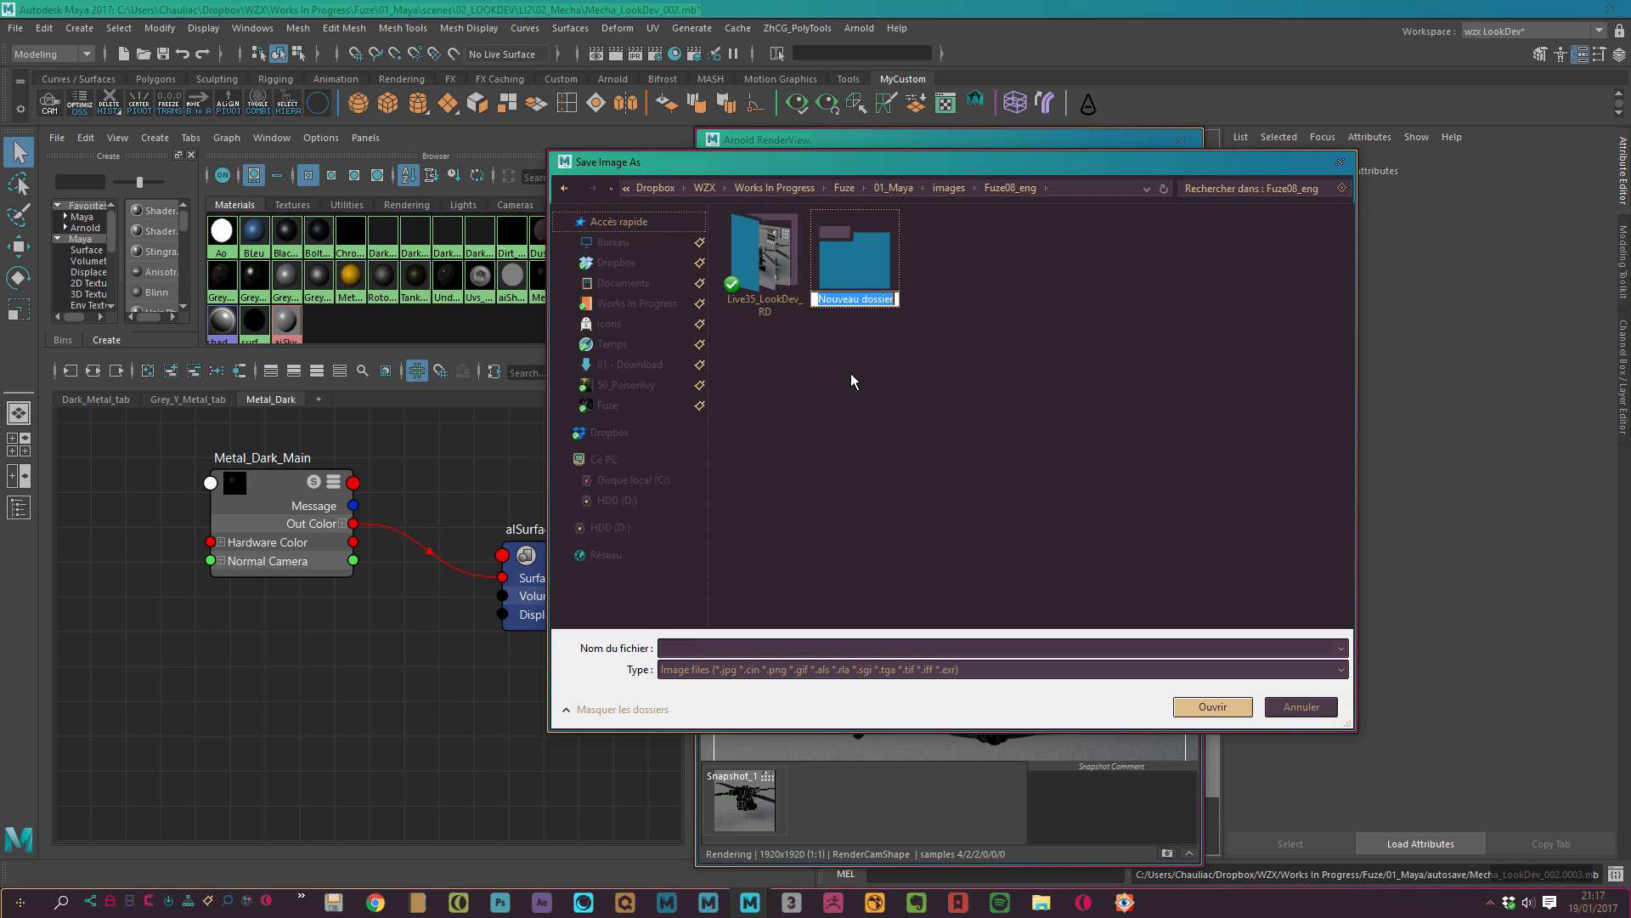
pyautogui.write('L')
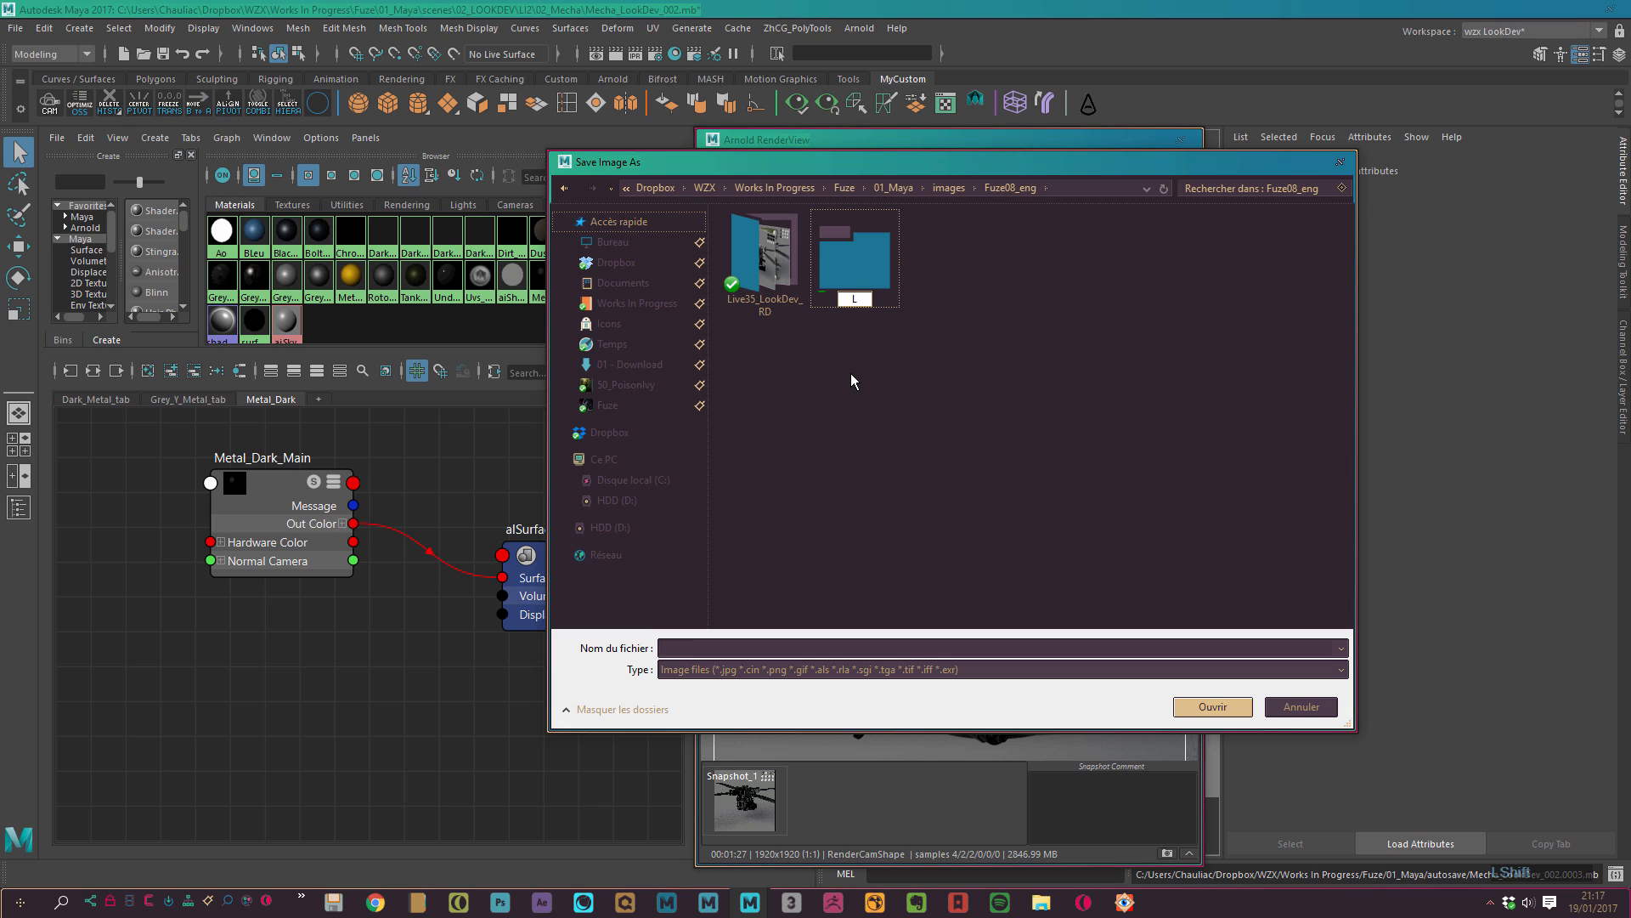
pyautogui.write('i2_LookDev')
pyautogui.press('Return')
pyautogui.press('Return')
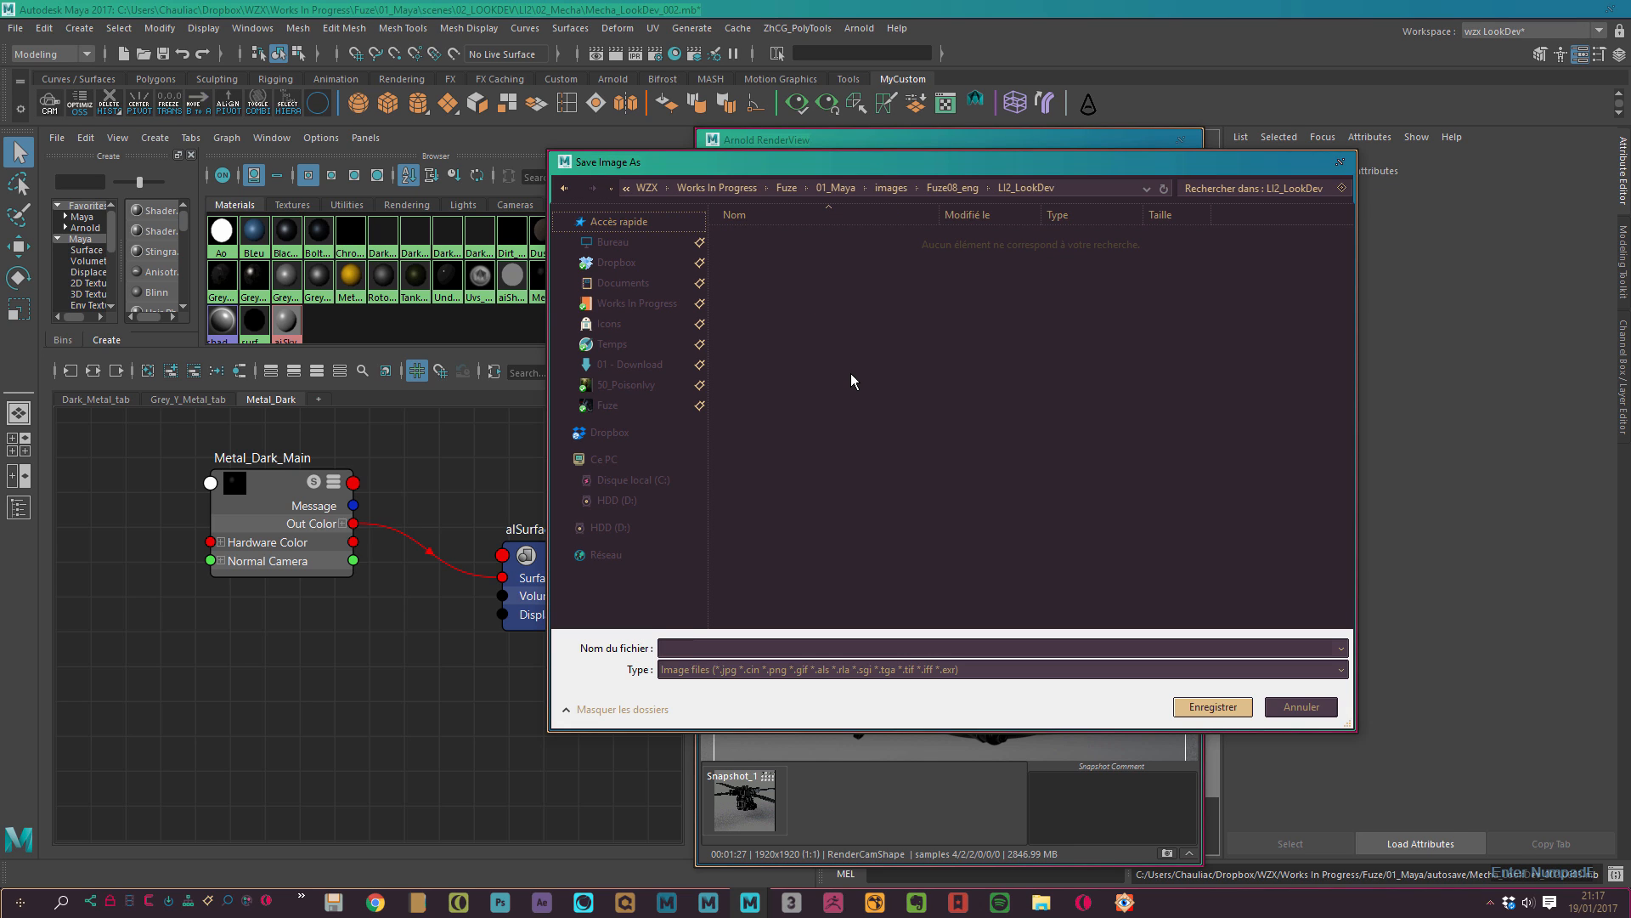
# Save the render in the LI2_LookDev folder as 001.jpg.
pyautogui.click(674, 644)
pyautogui.write('001')
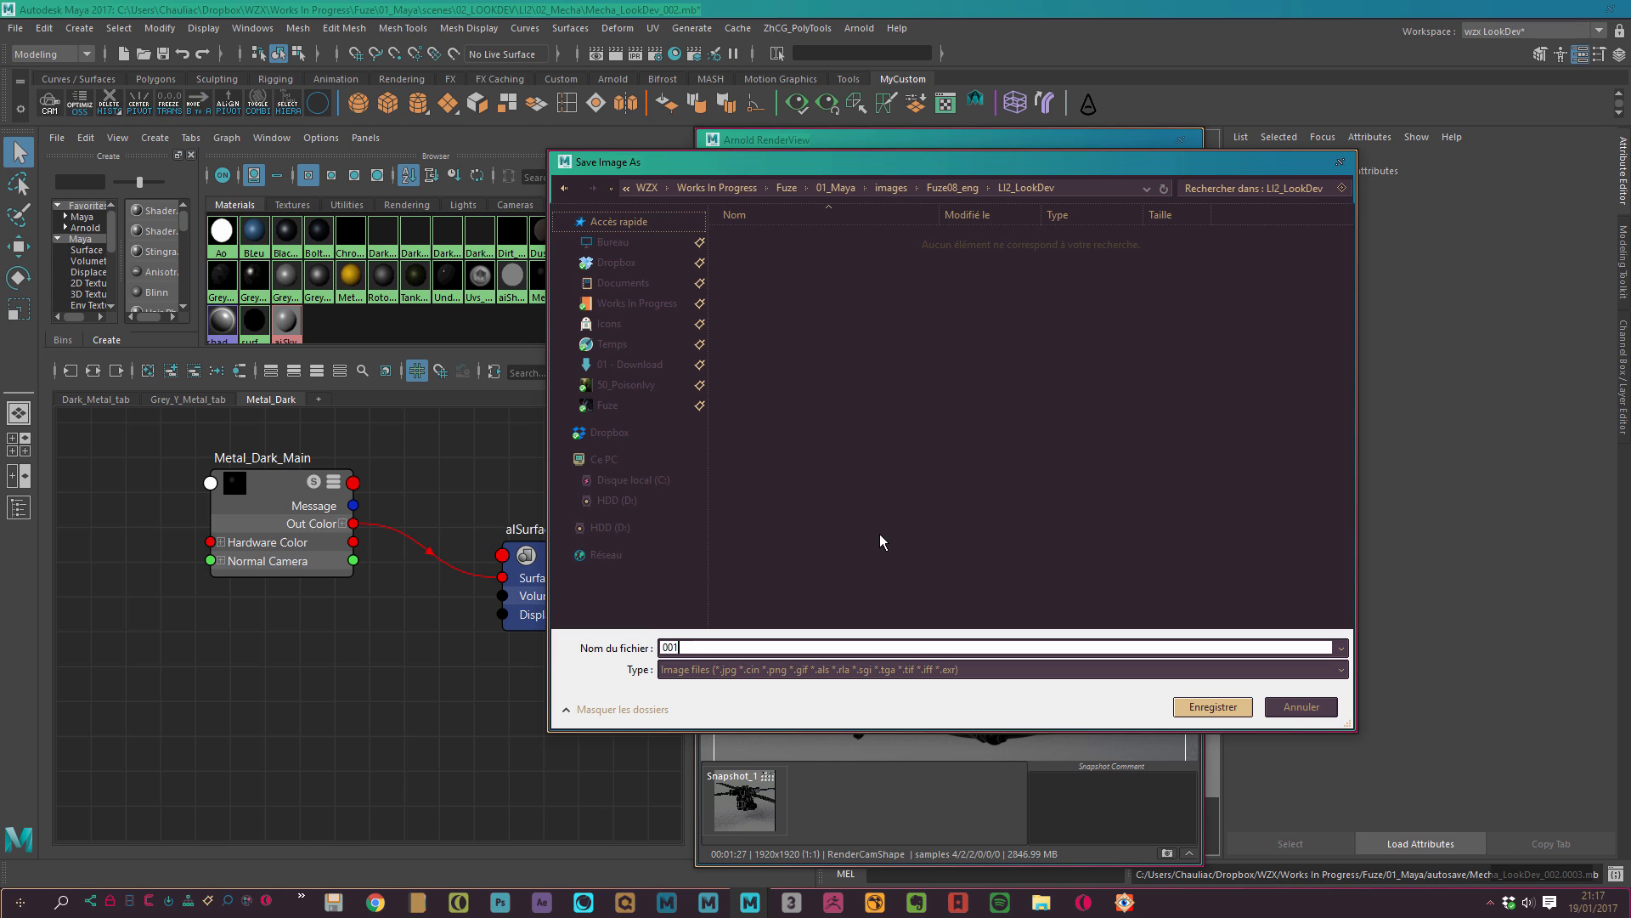
pyautogui.write('.')
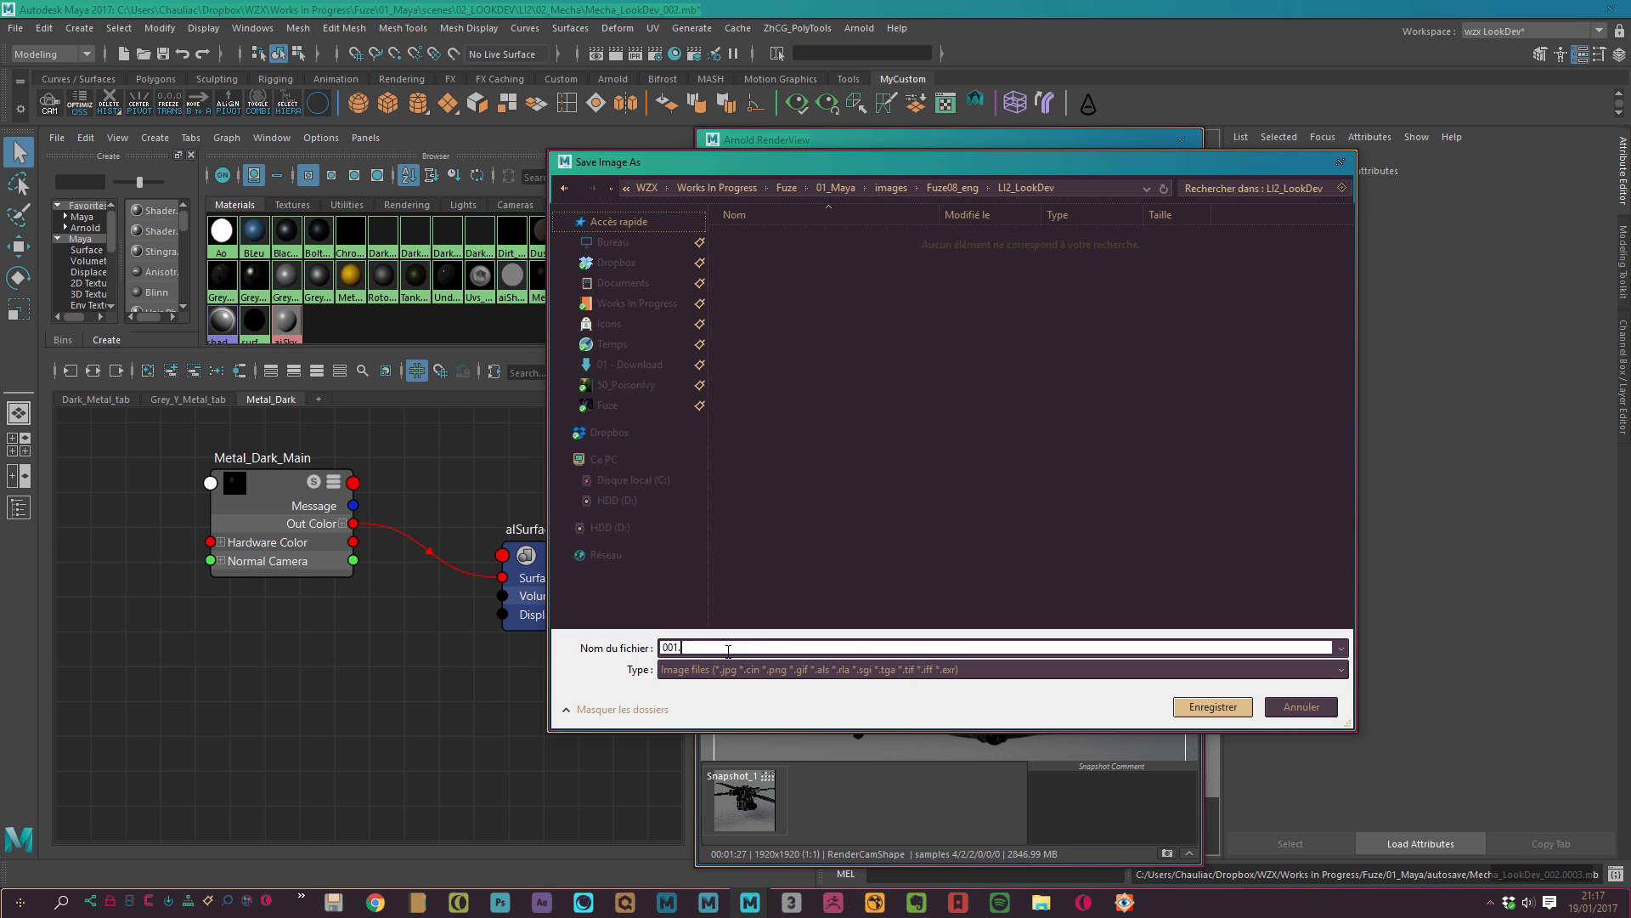
pyautogui.write('jpg')
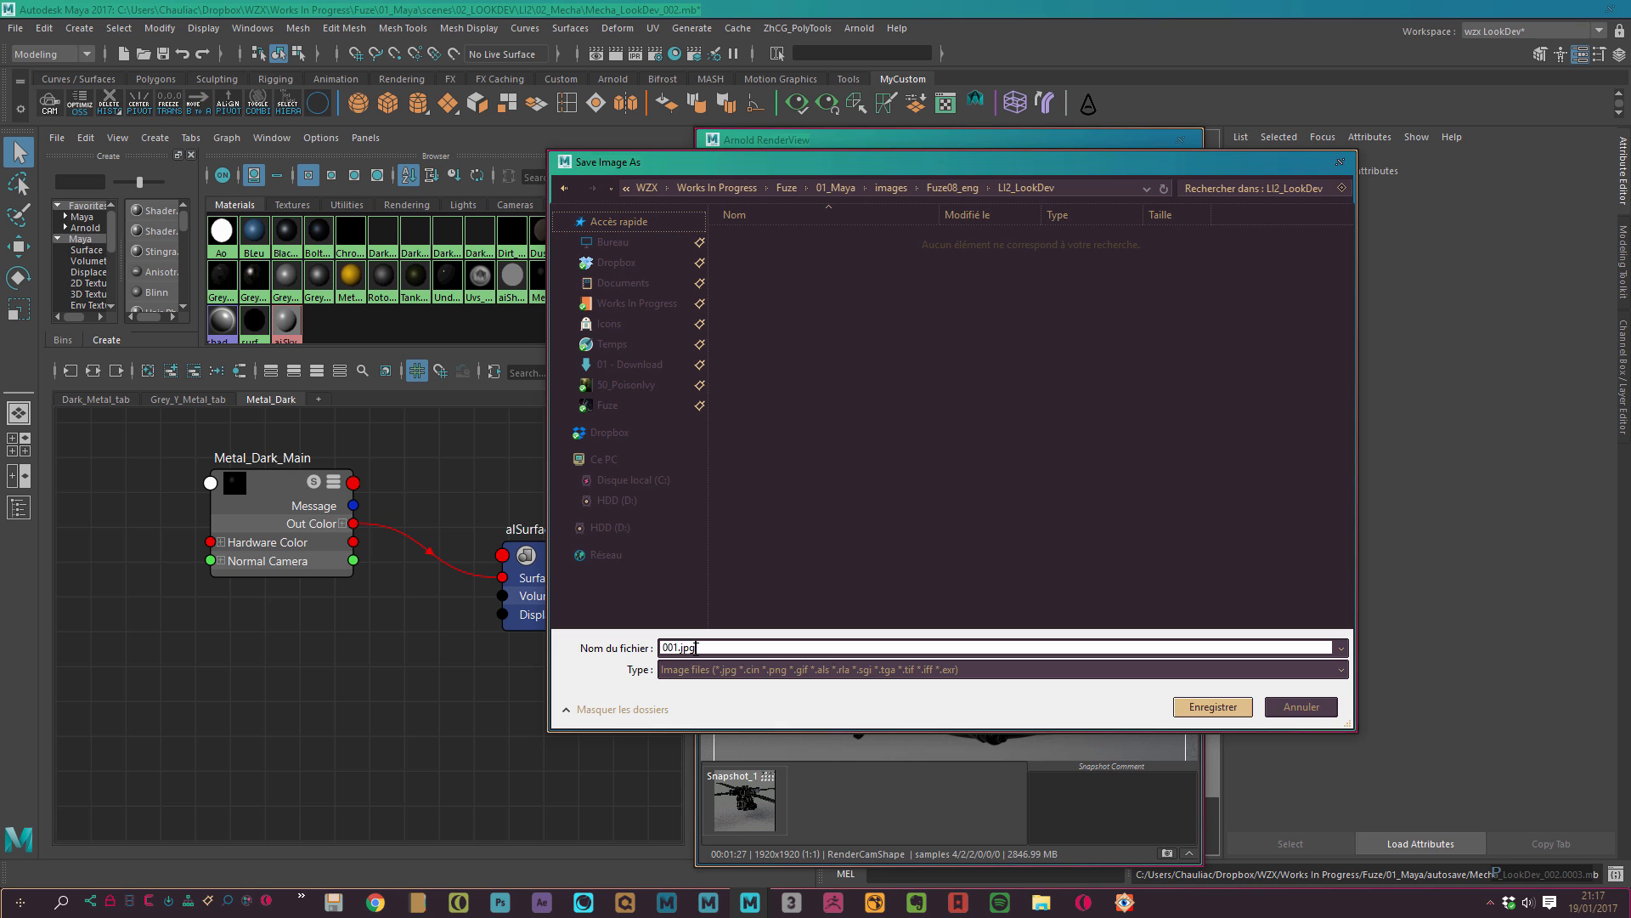
pyautogui.press('Return')
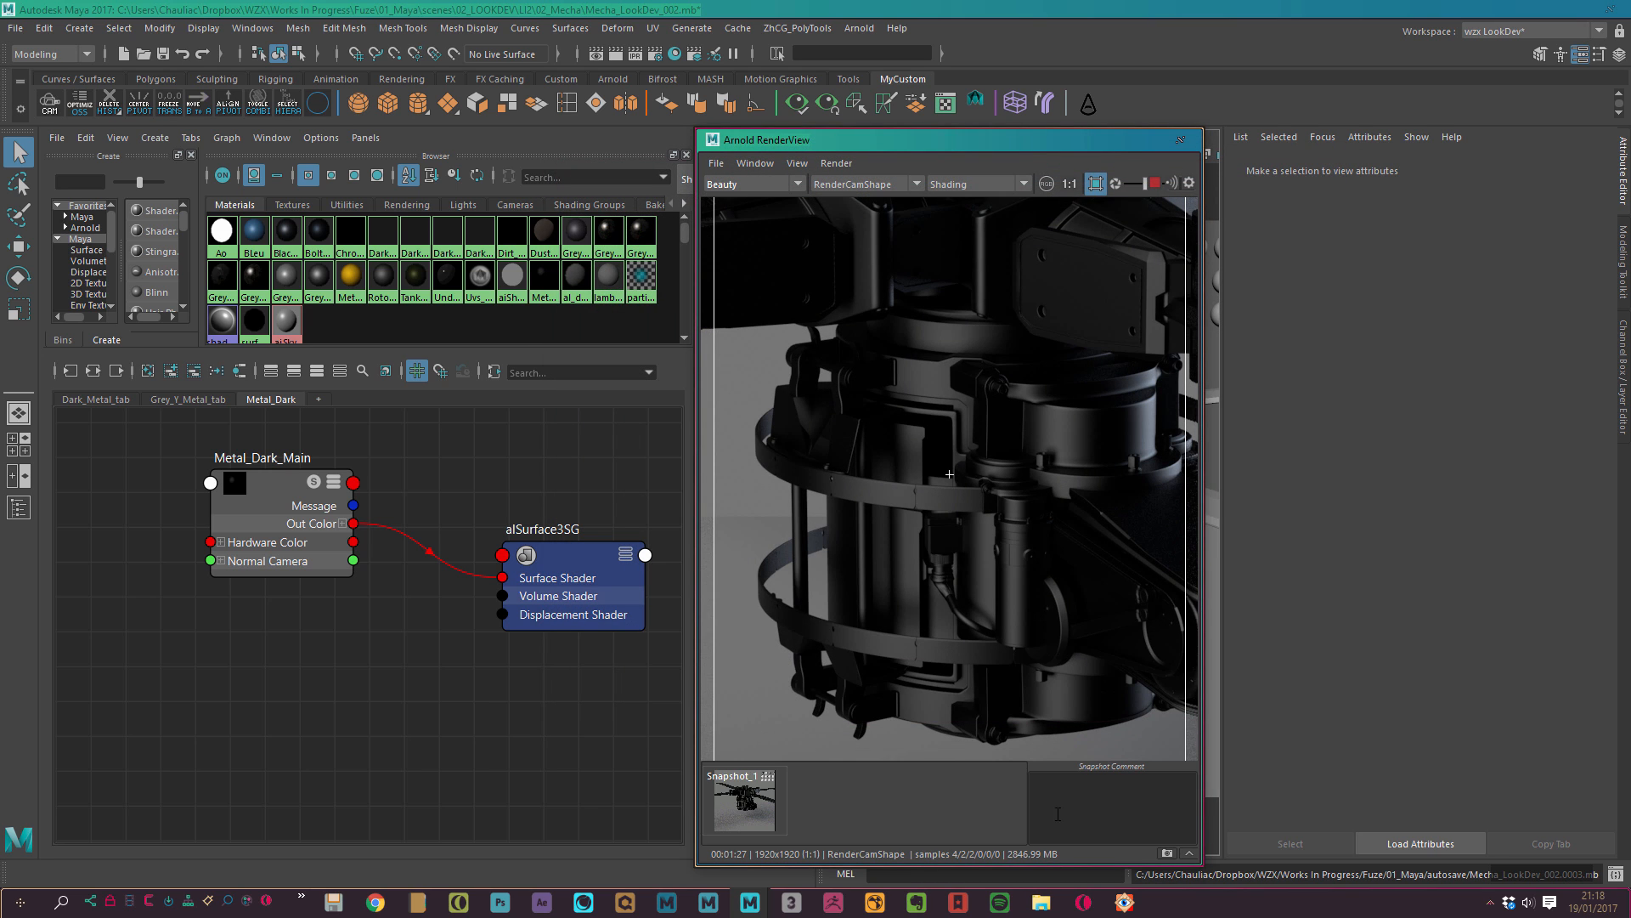
# Stop the live render and rename Metal_Dark_Main's shading group as Metal_Dark_Main_SG.
pyautogui.click(1155, 183)
pyautogui.keyDown('alt'); pyautogui.moveTo(323, 700); pyautogui.dragTo(416, 666, button='right'); pyautogui.keyUp('alt')
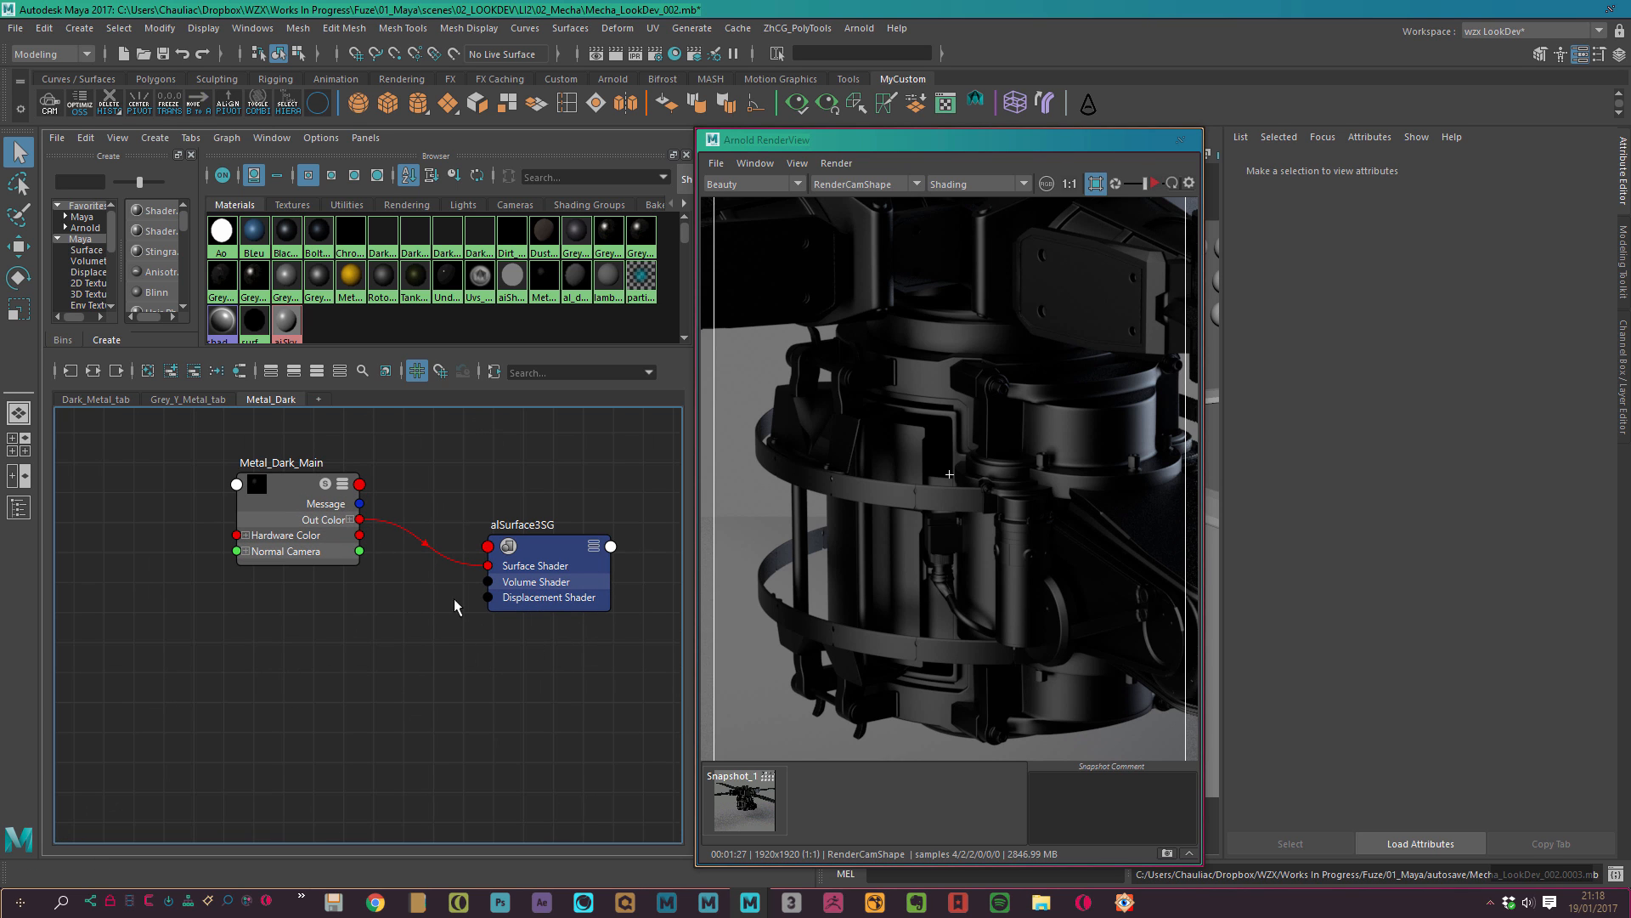
pyautogui.click(527, 561)
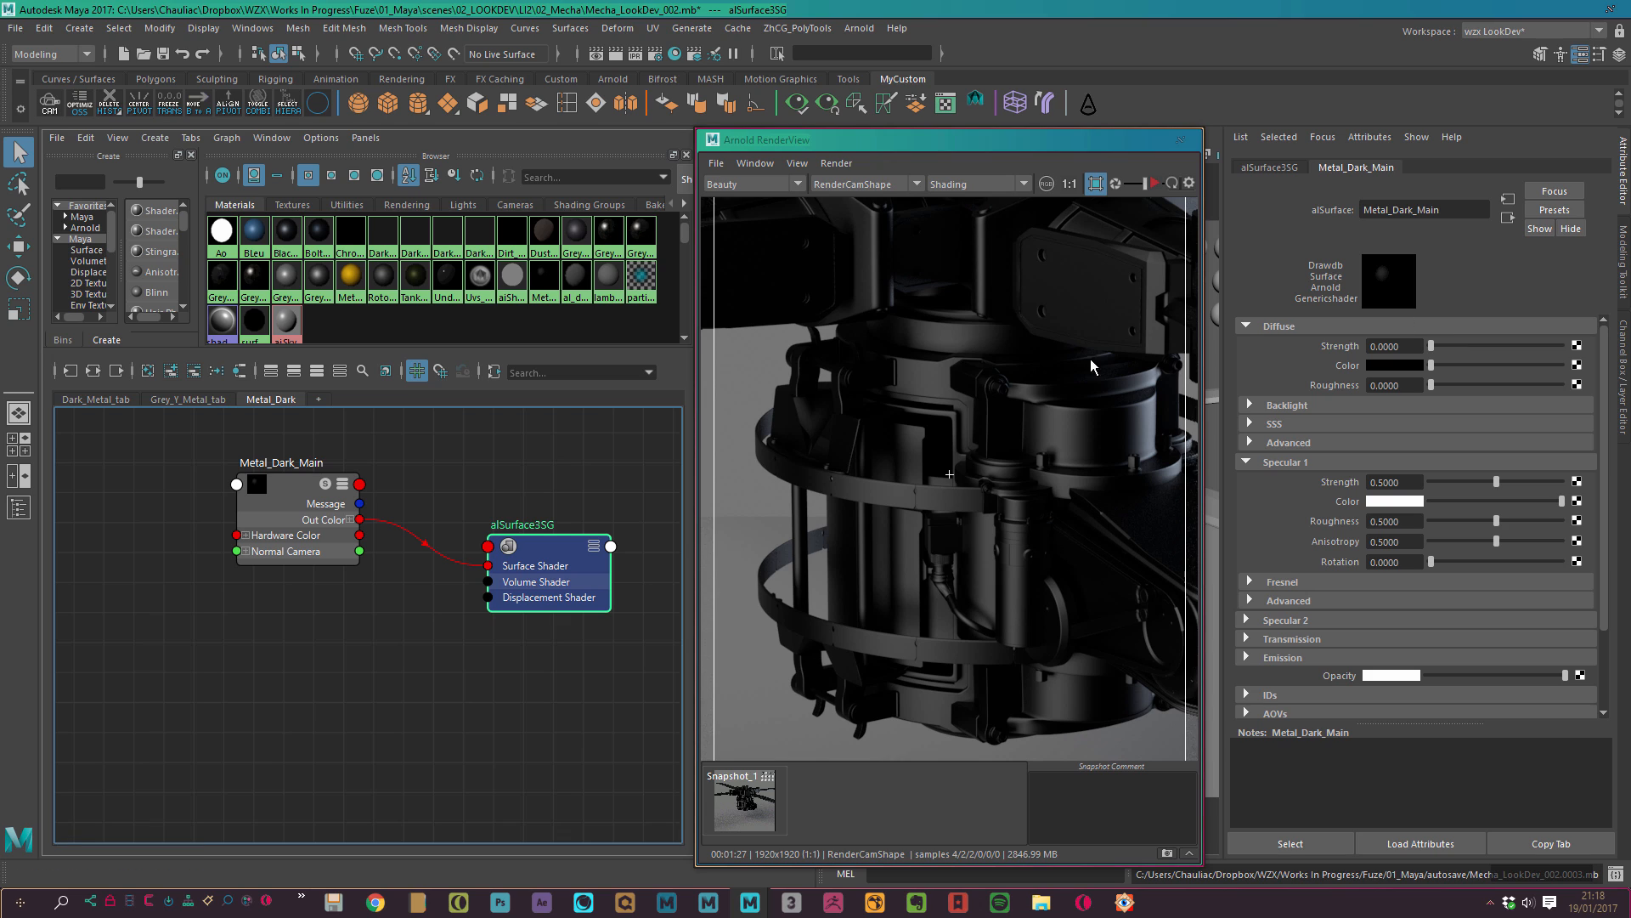
pyautogui.click(1287, 169)
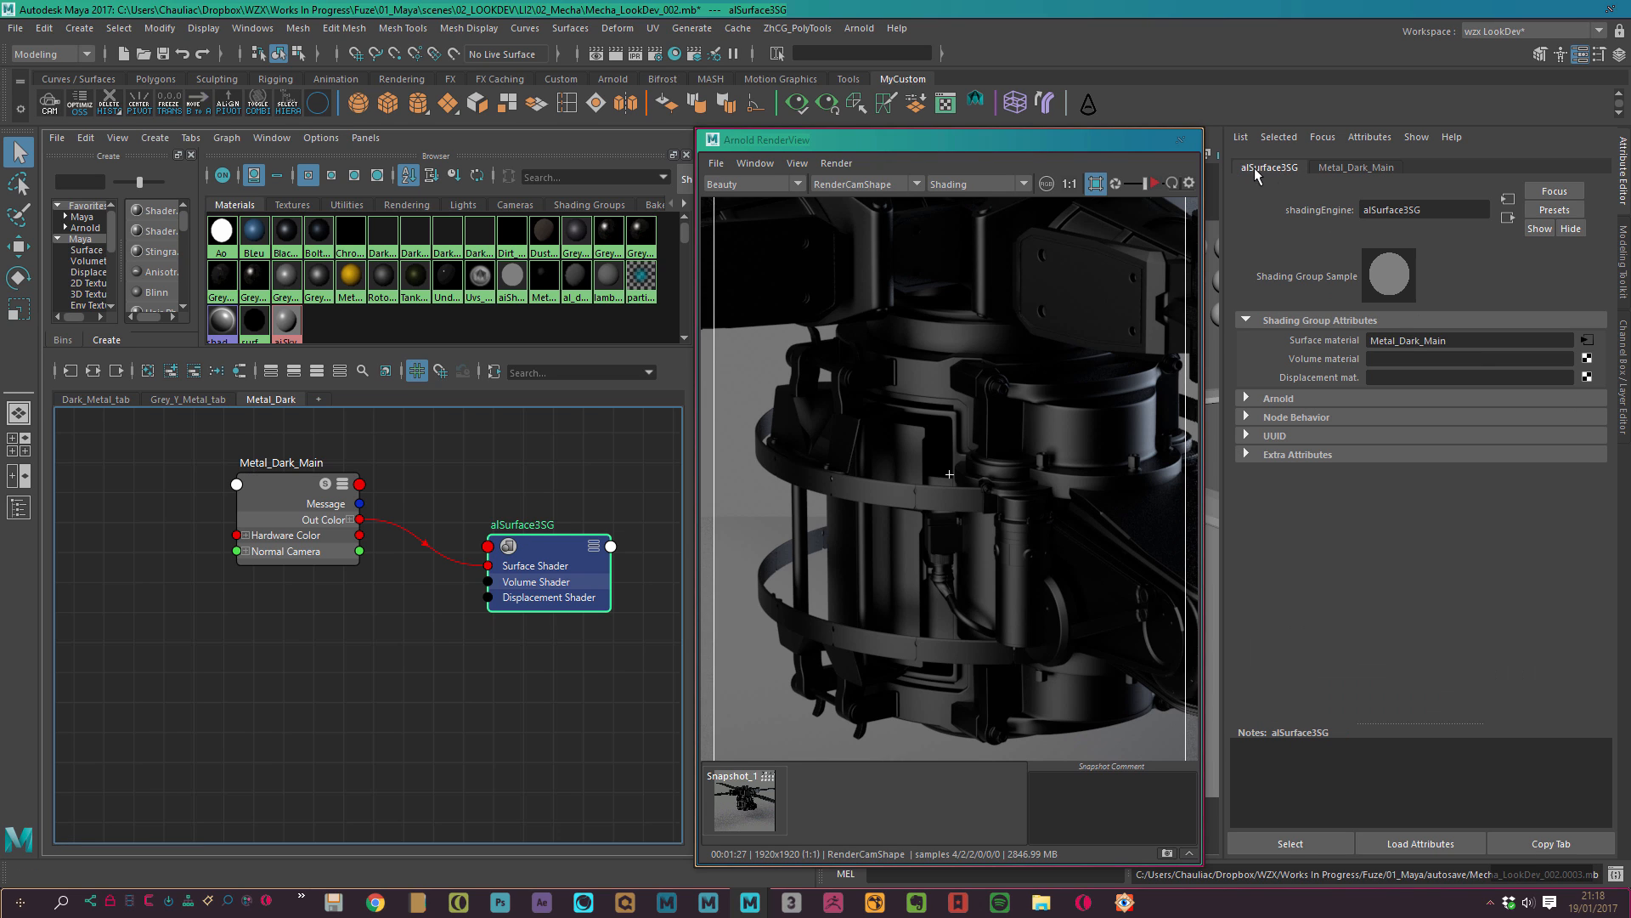
pyautogui.click(1356, 168)
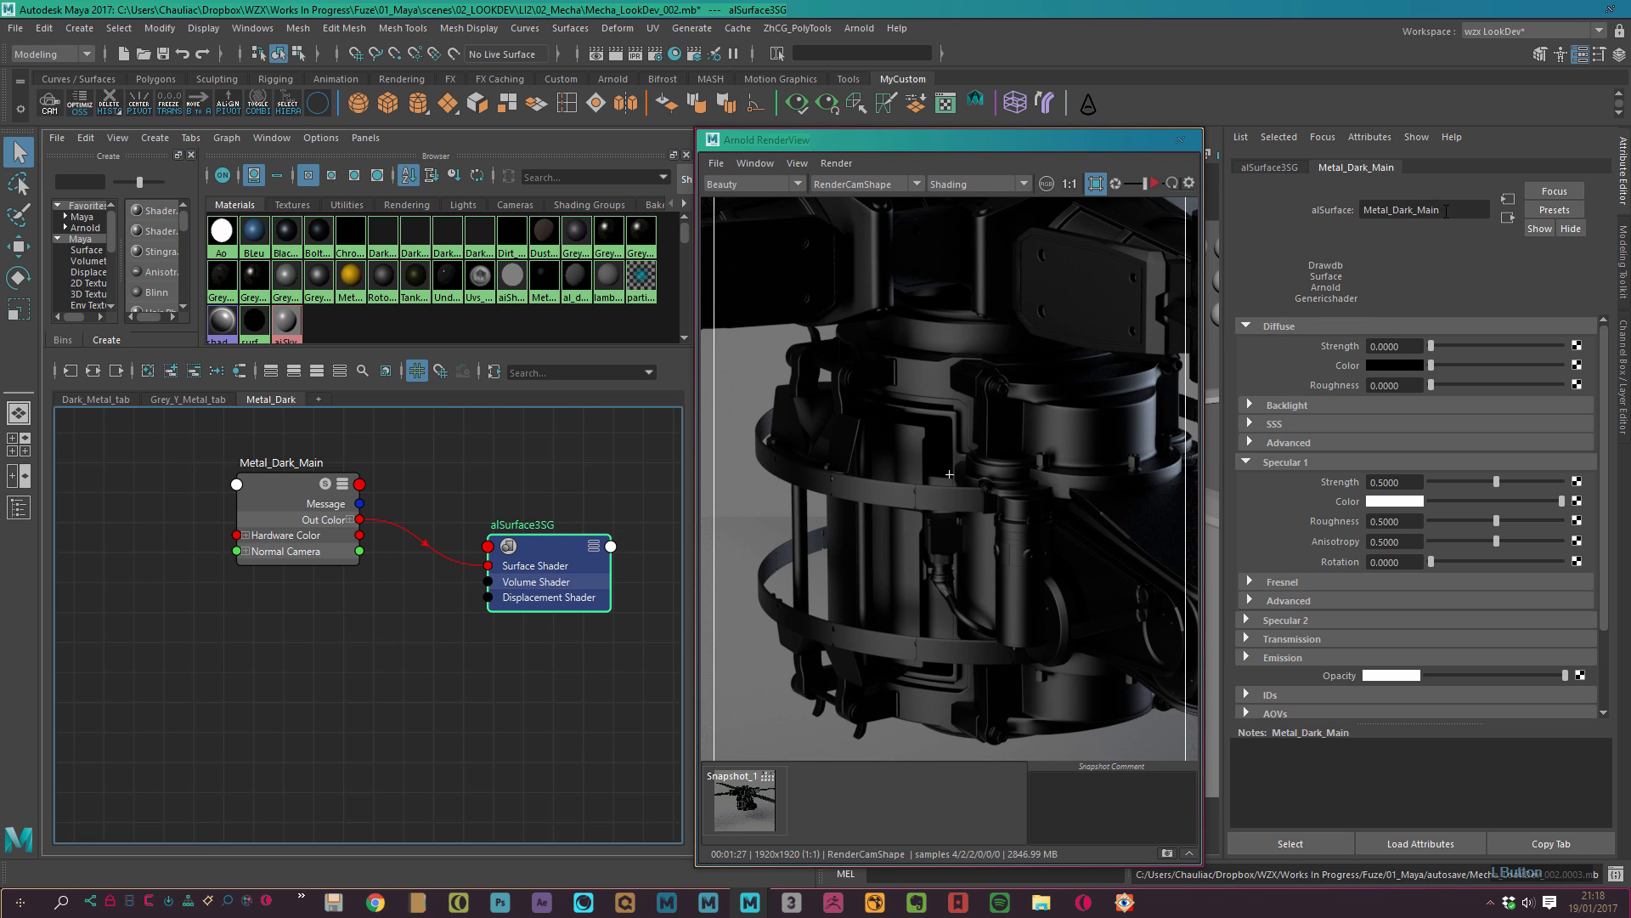
pyautogui.click(1270, 169)
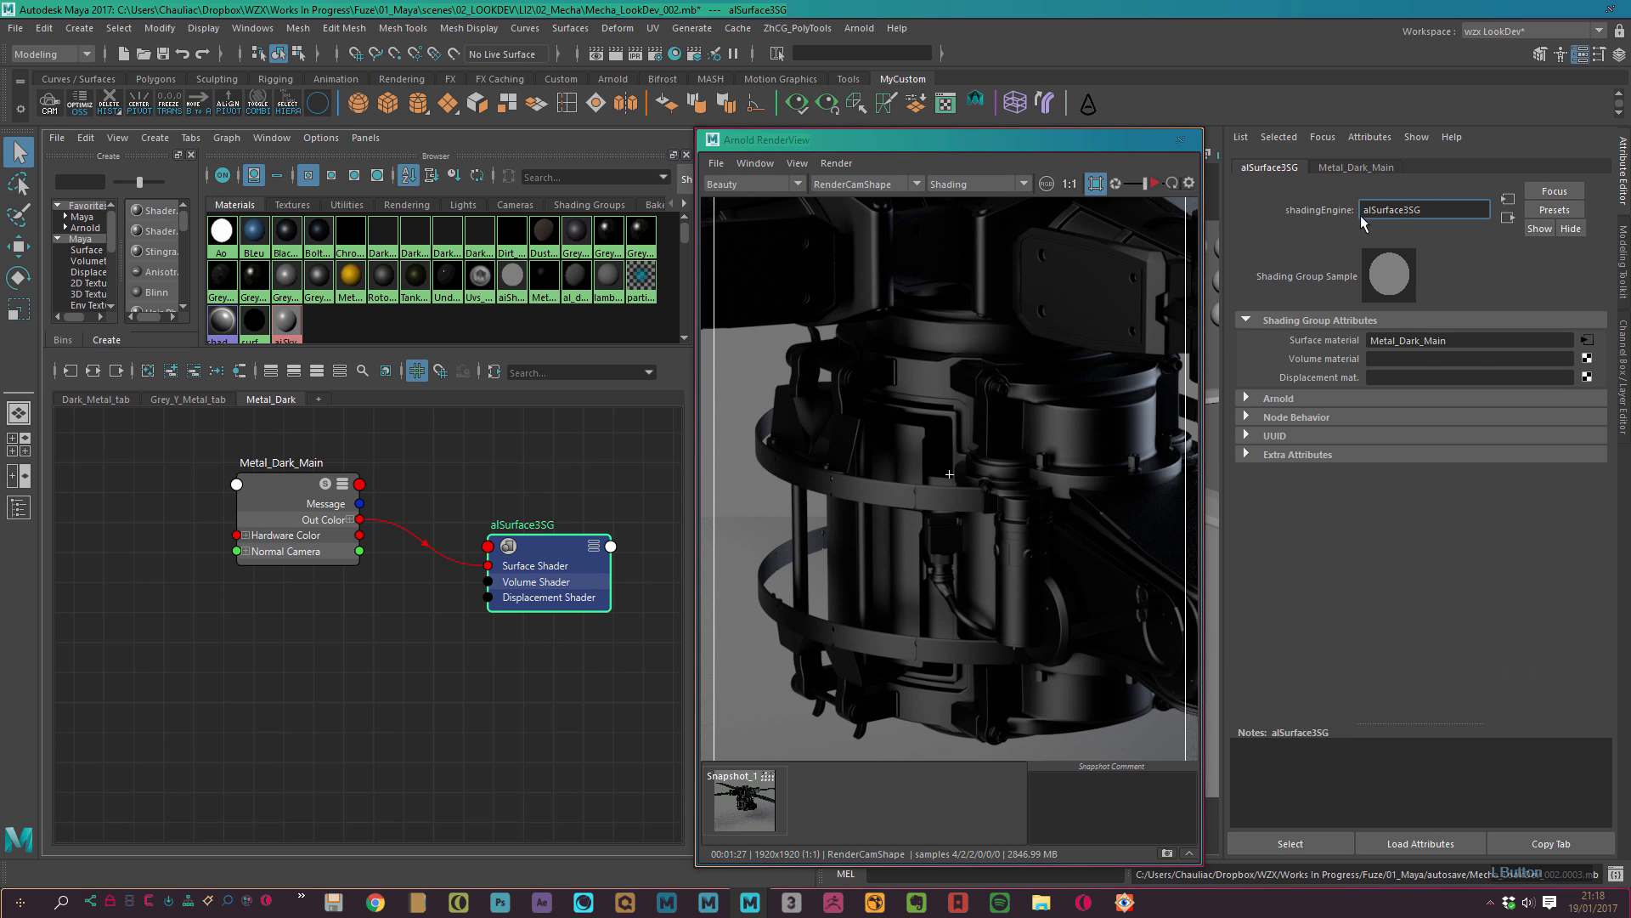
pyautogui.moveTo(1409, 211); pyautogui.dragTo(1363, 210)
pyautogui.write('Metal_Dark_Main_')
pyautogui.press('Return')
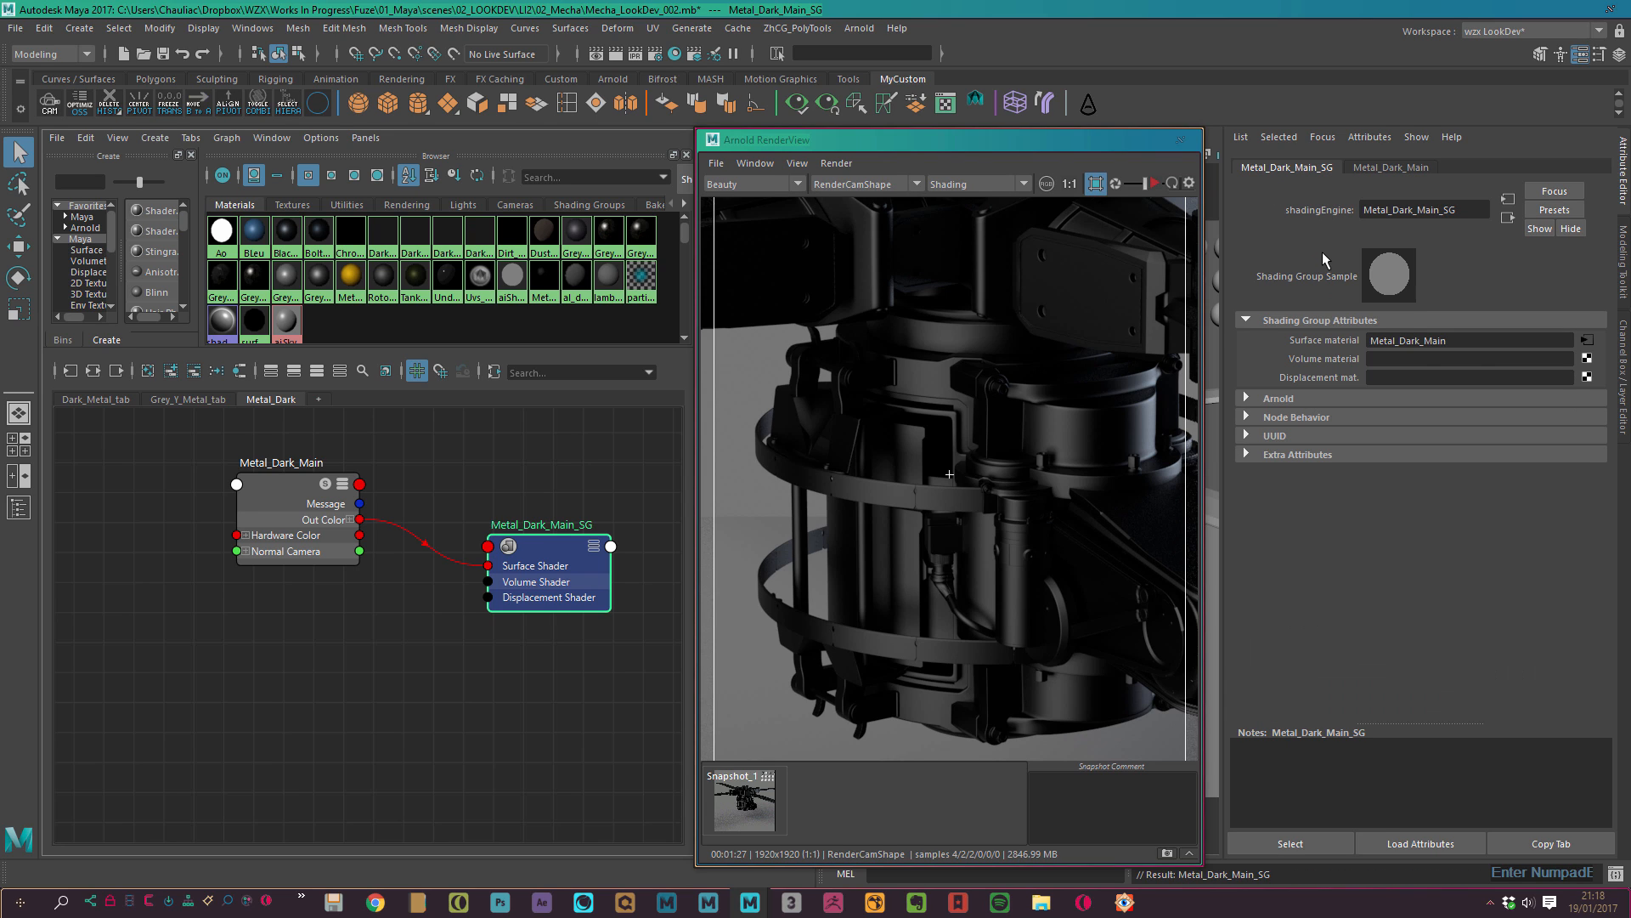
# Add an aiNoise node to the Metal_Dark graph below the material.
pyautogui.click(383, 637)
pyautogui.press('Tab')
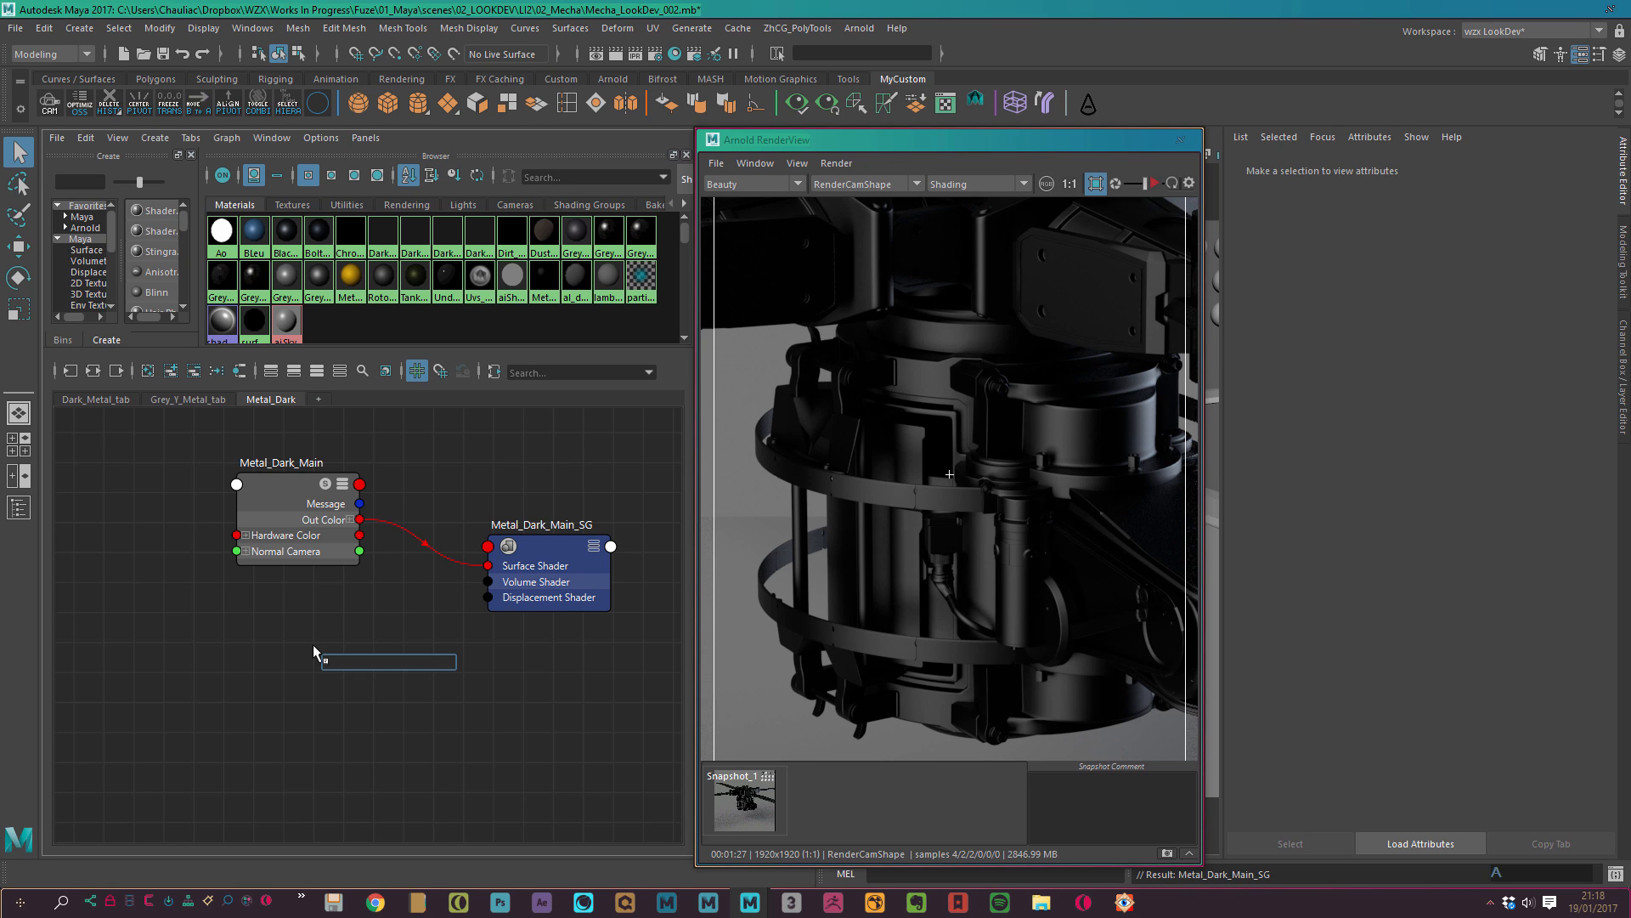
pyautogui.press('BackSpace')
pyautogui.write('noise')
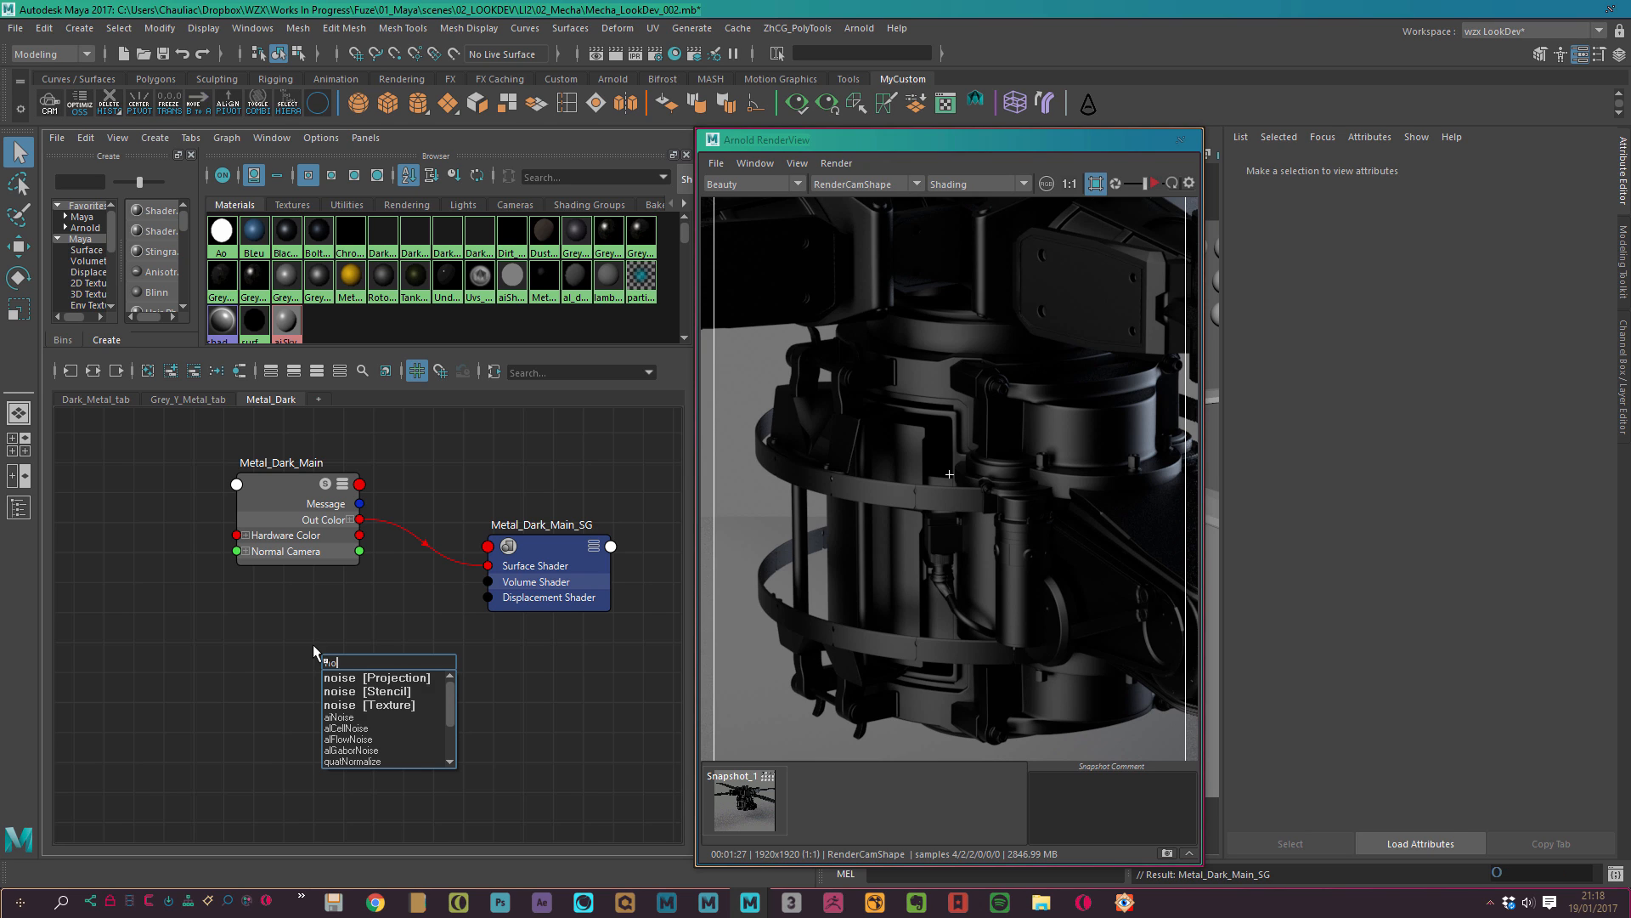
pyautogui.press('Down')
pyautogui.press('Down')
pyautogui.press('Down')
pyautogui.press('Down')
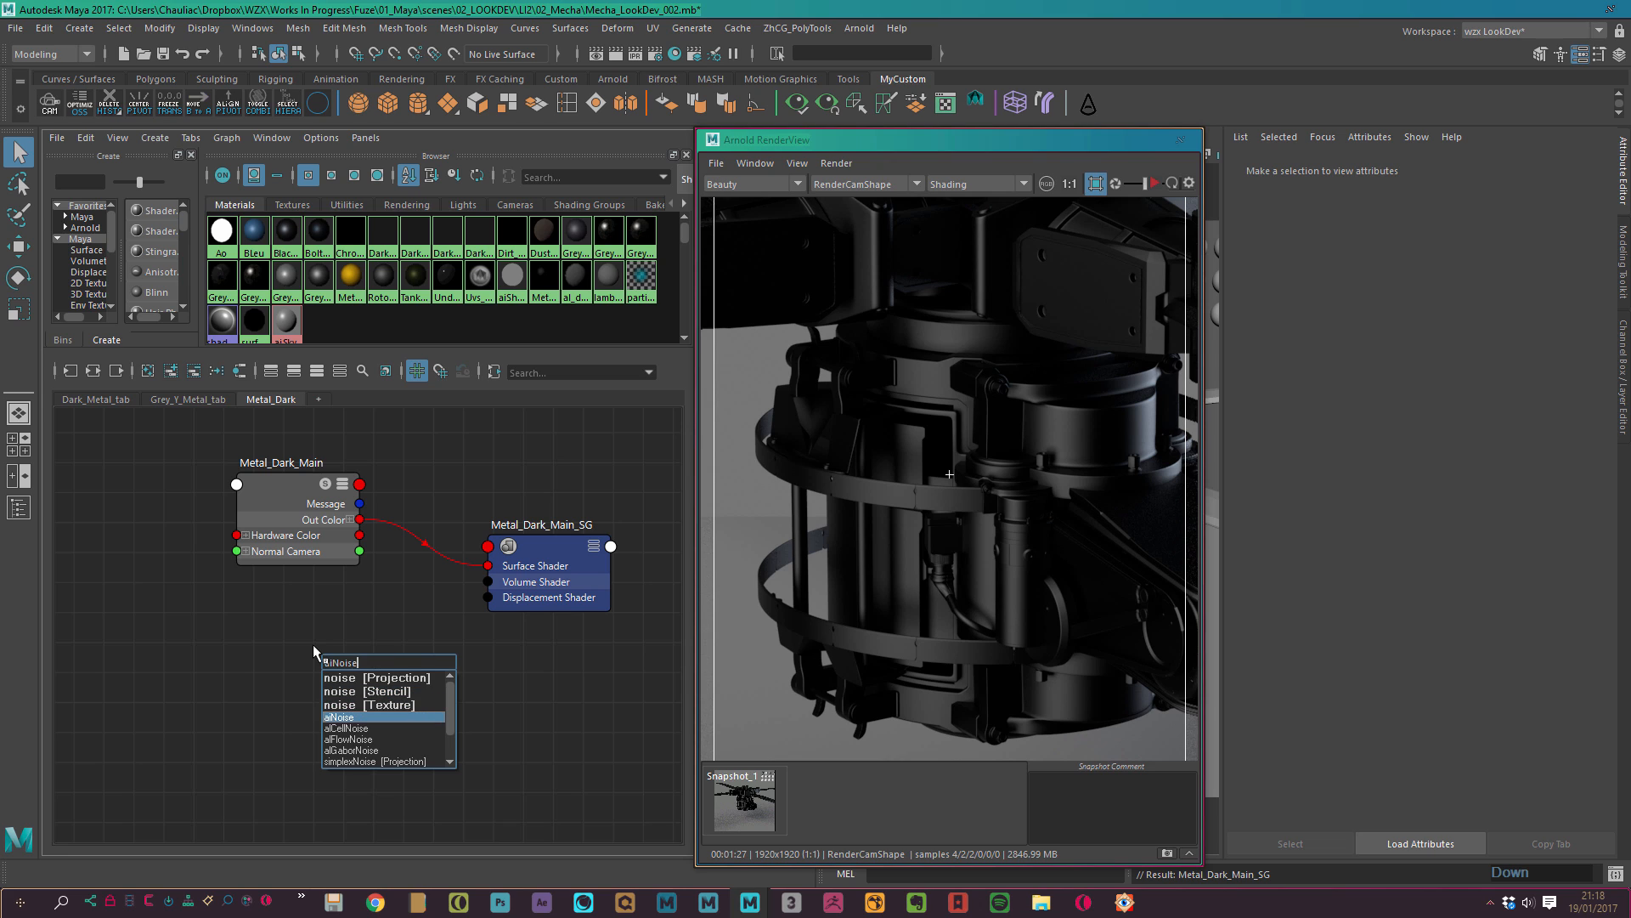
pyautogui.press('Return')
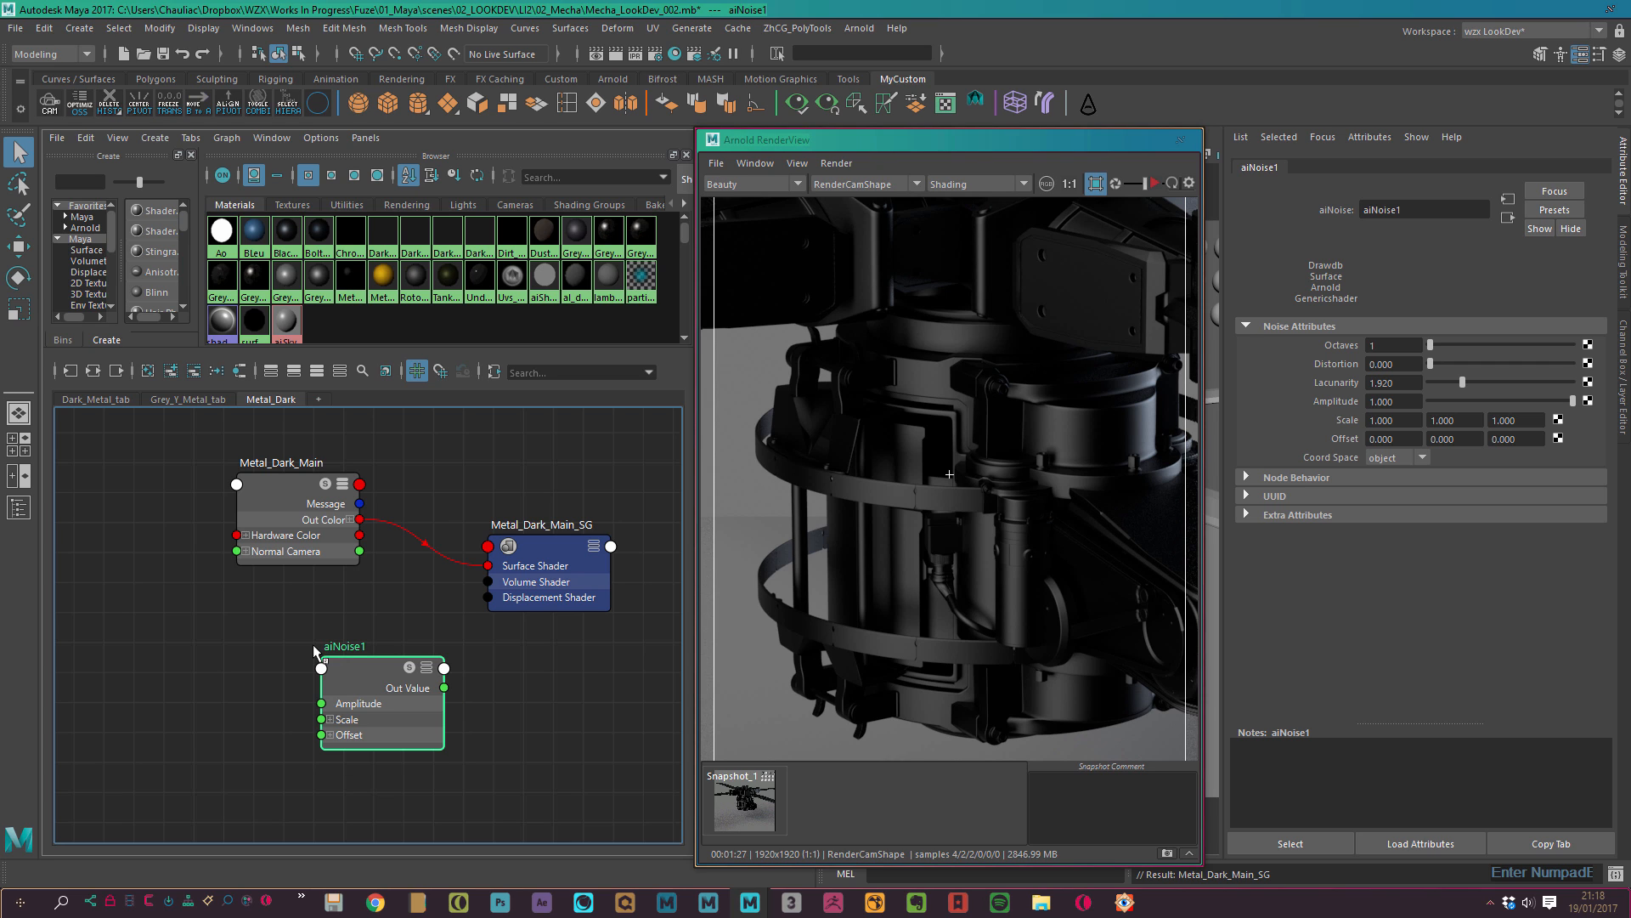
# Add a displacement shader to Metal_Dark_Main_SG's displacement material slot and regraph the material's input and output connections.
pyautogui.moveTo(510, 565); pyautogui.dragTo(525, 565)
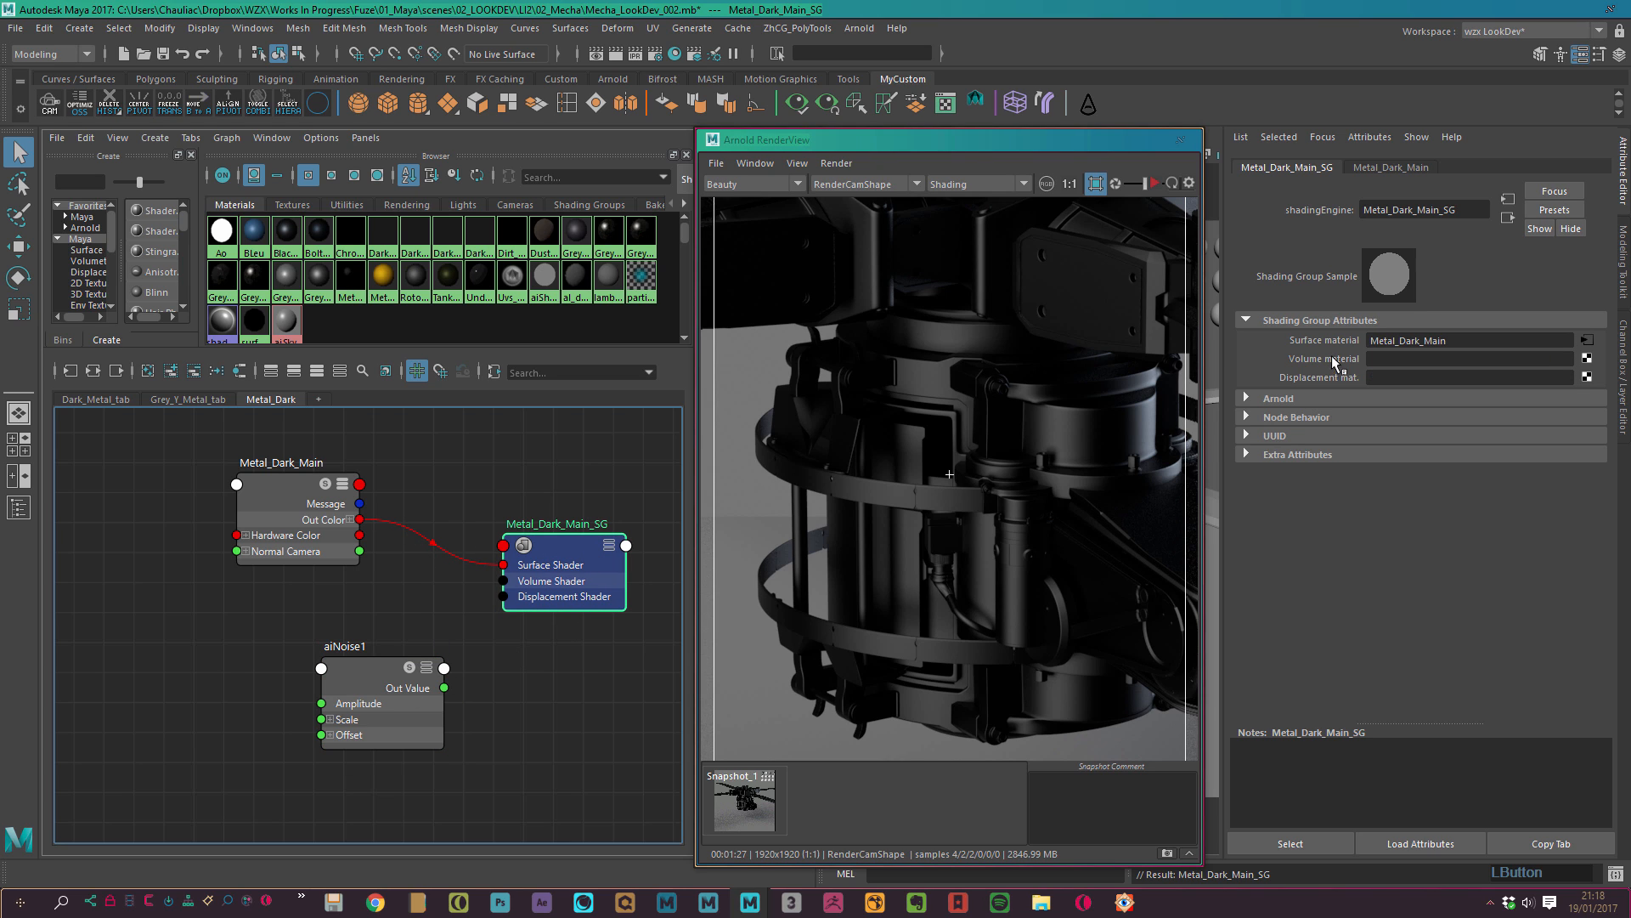
pyautogui.moveTo(368, 681); pyautogui.dragTo(1314, 380, button='middle')
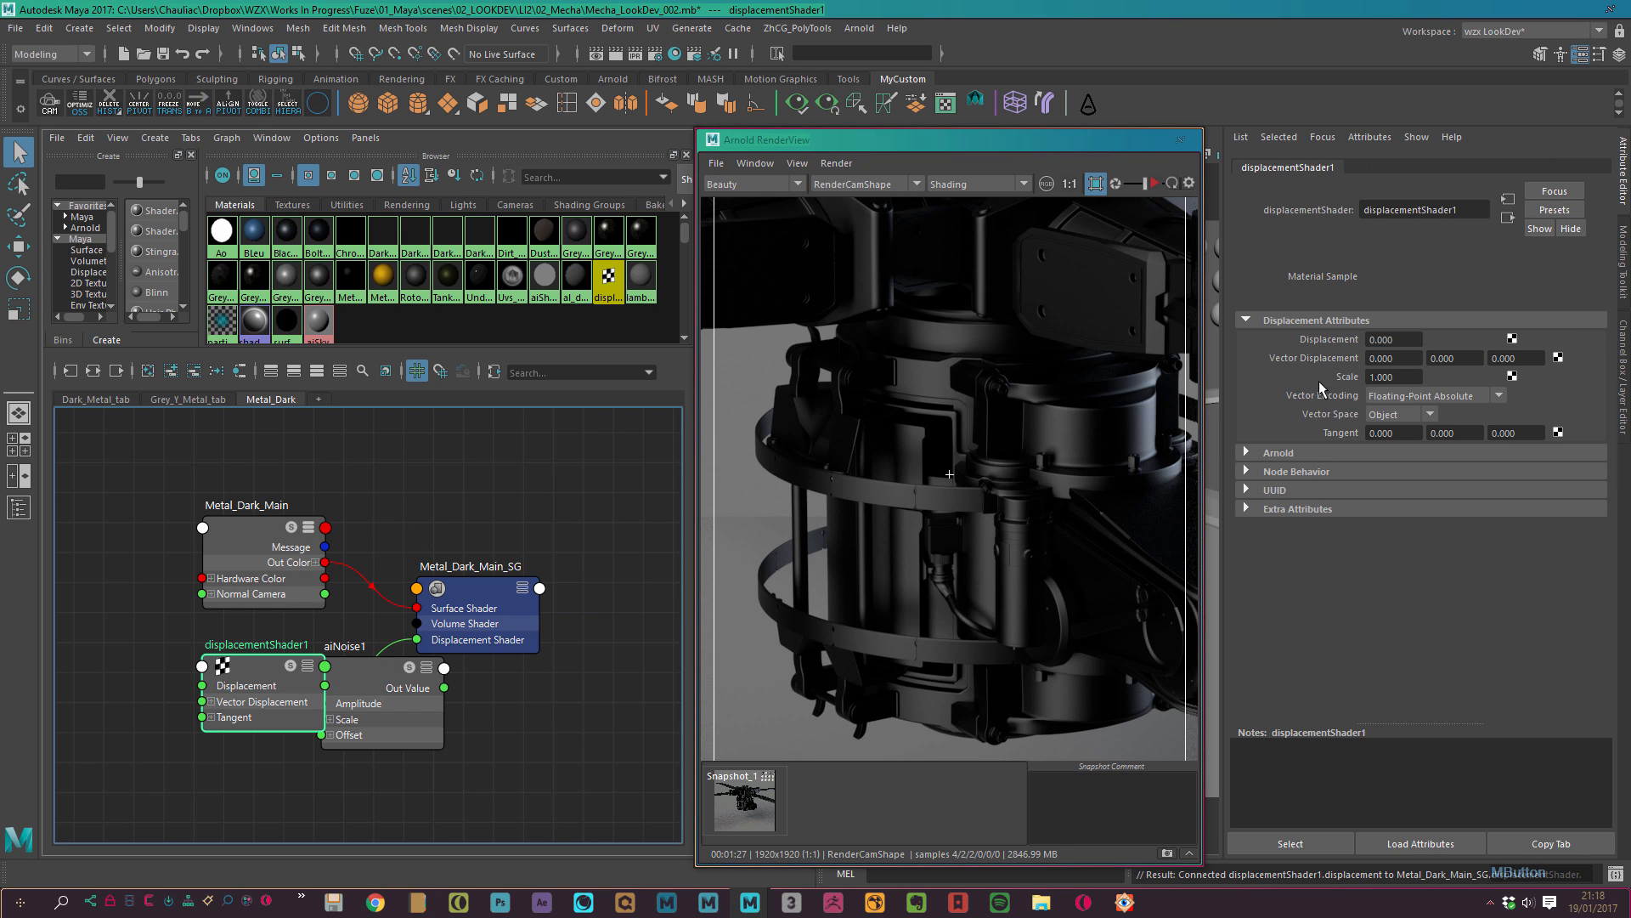
pyautogui.click(502, 595)
pyautogui.click(291, 512)
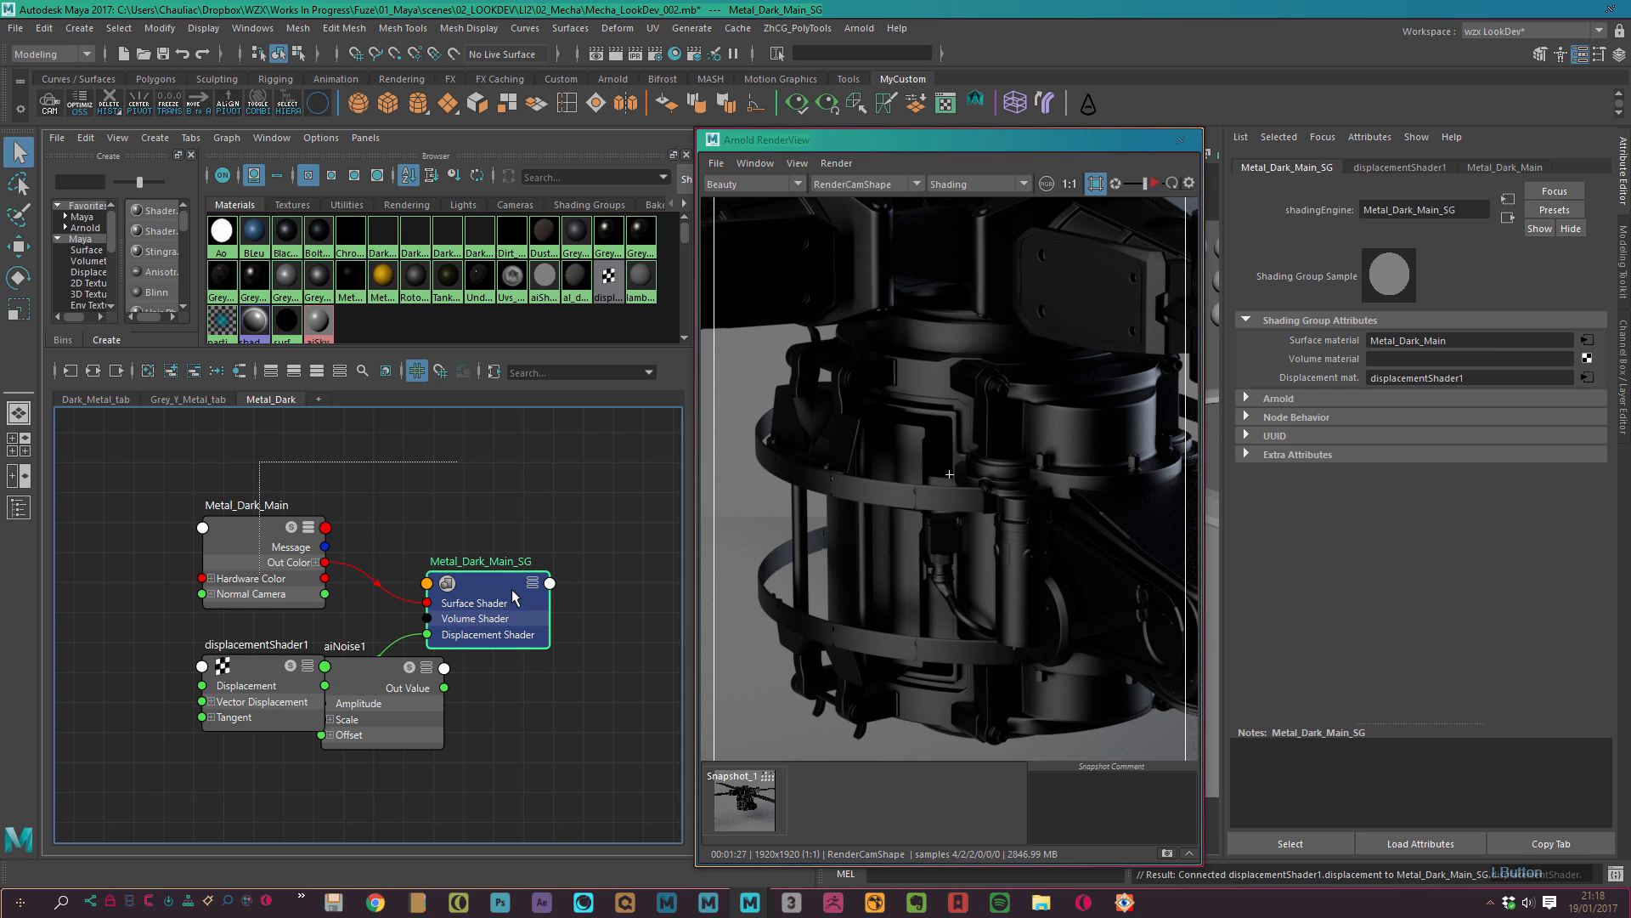
pyautogui.click(97, 373)
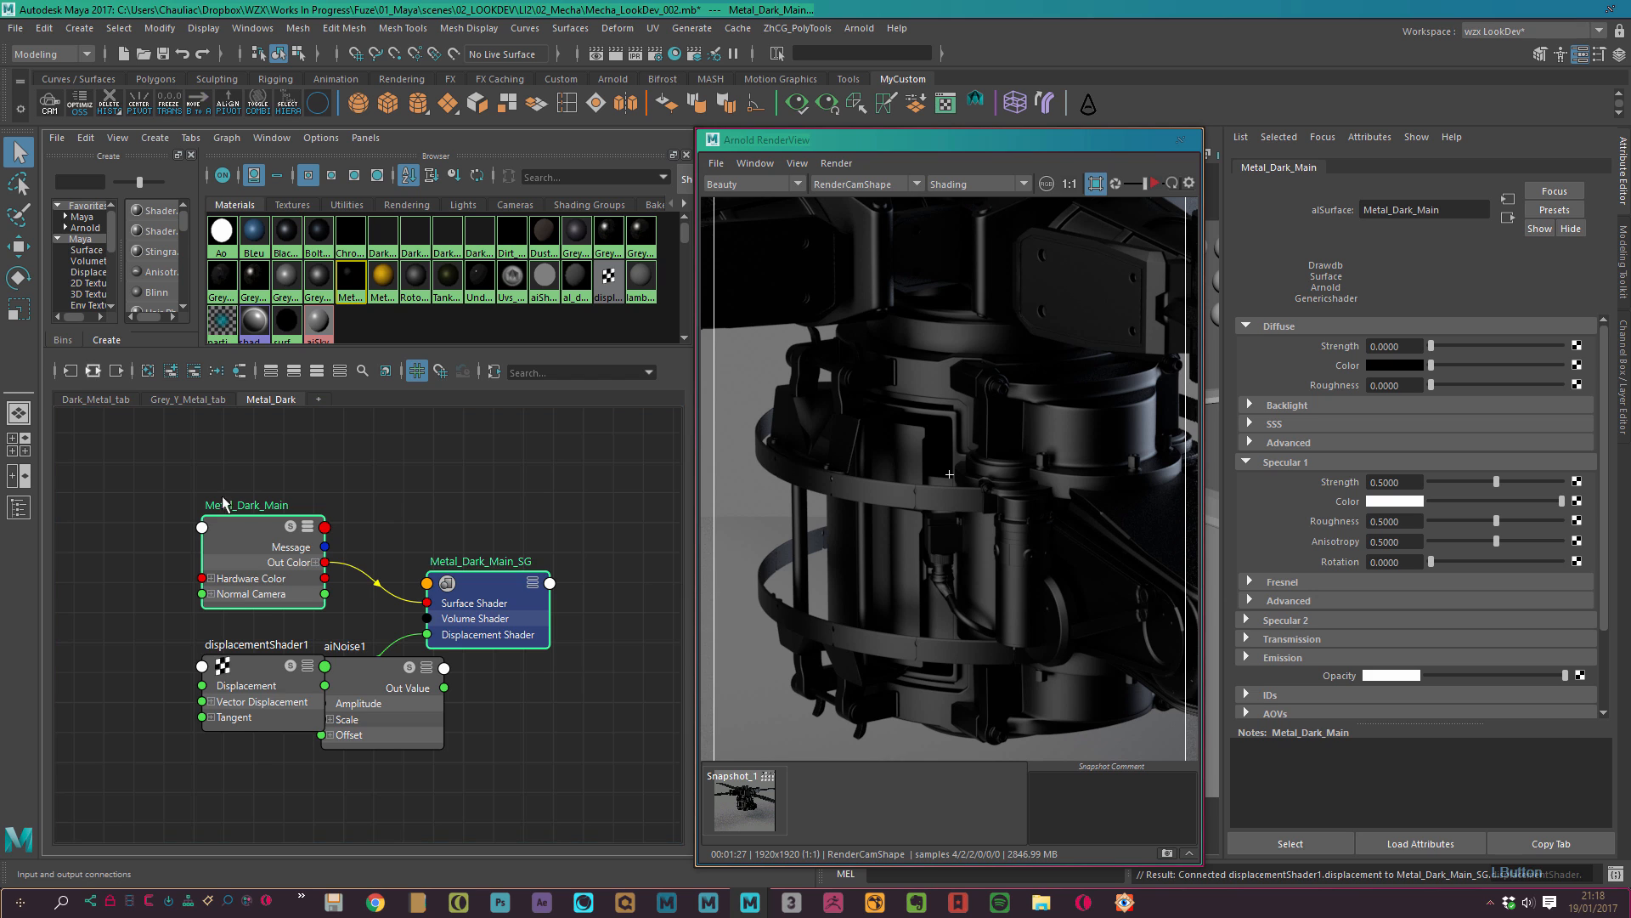
pyautogui.click(382, 535)
pyautogui.moveTo(547, 777); pyautogui.dragTo(153, 497)
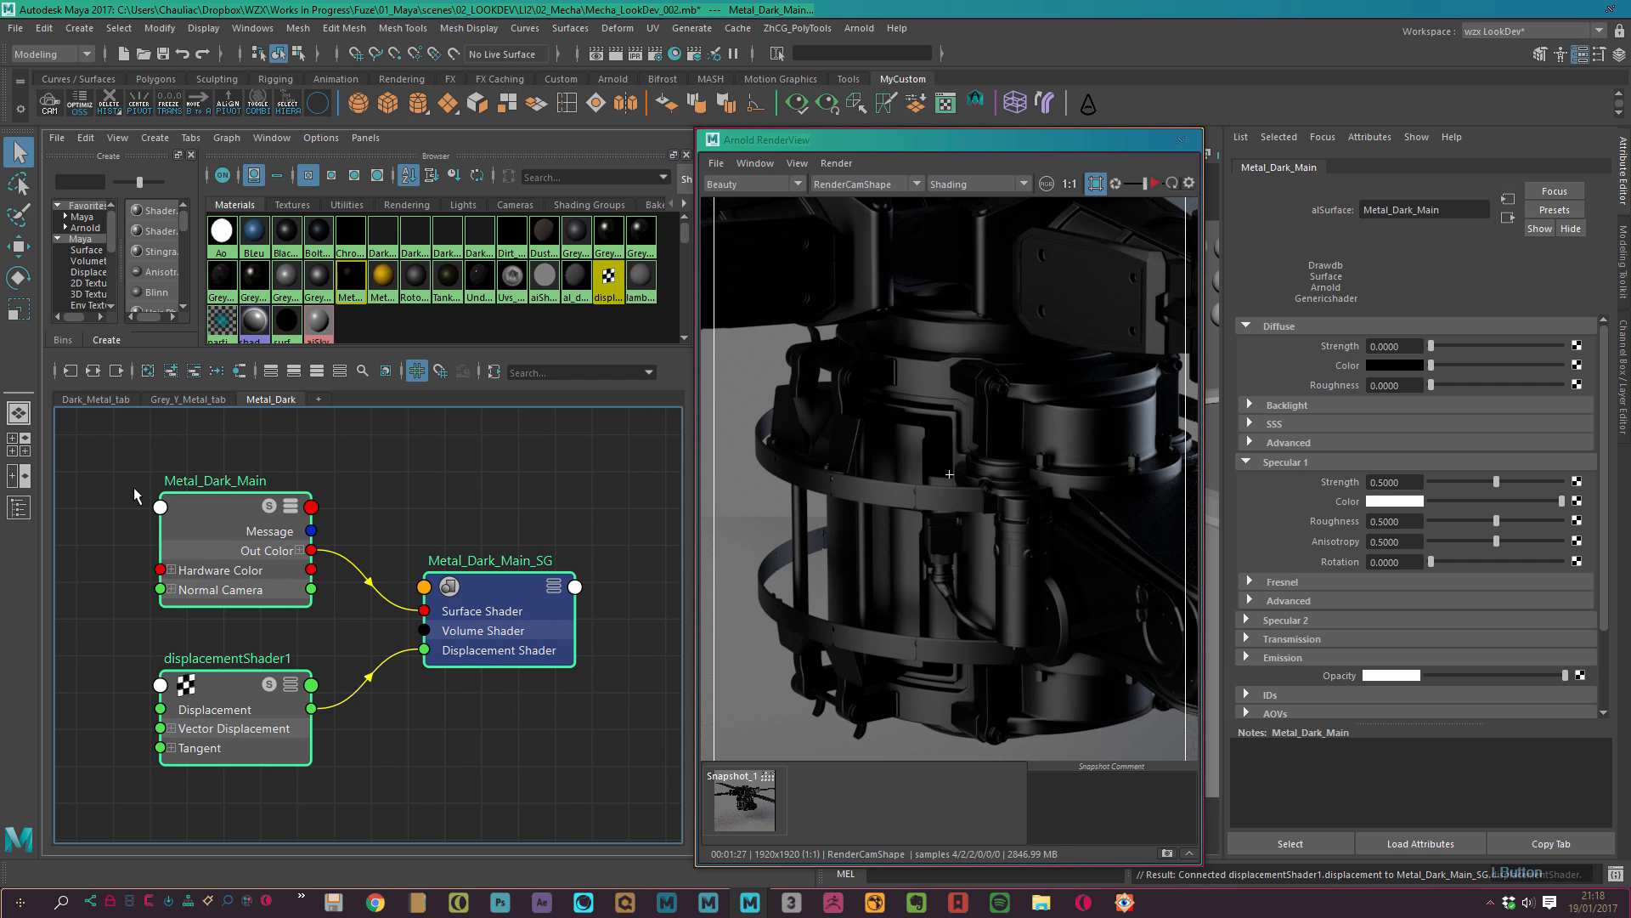
# Bring aiNoise1 from the existing textures back into the graph and place it below and to the left of displacementShader1.
pyautogui.click(249, 722)
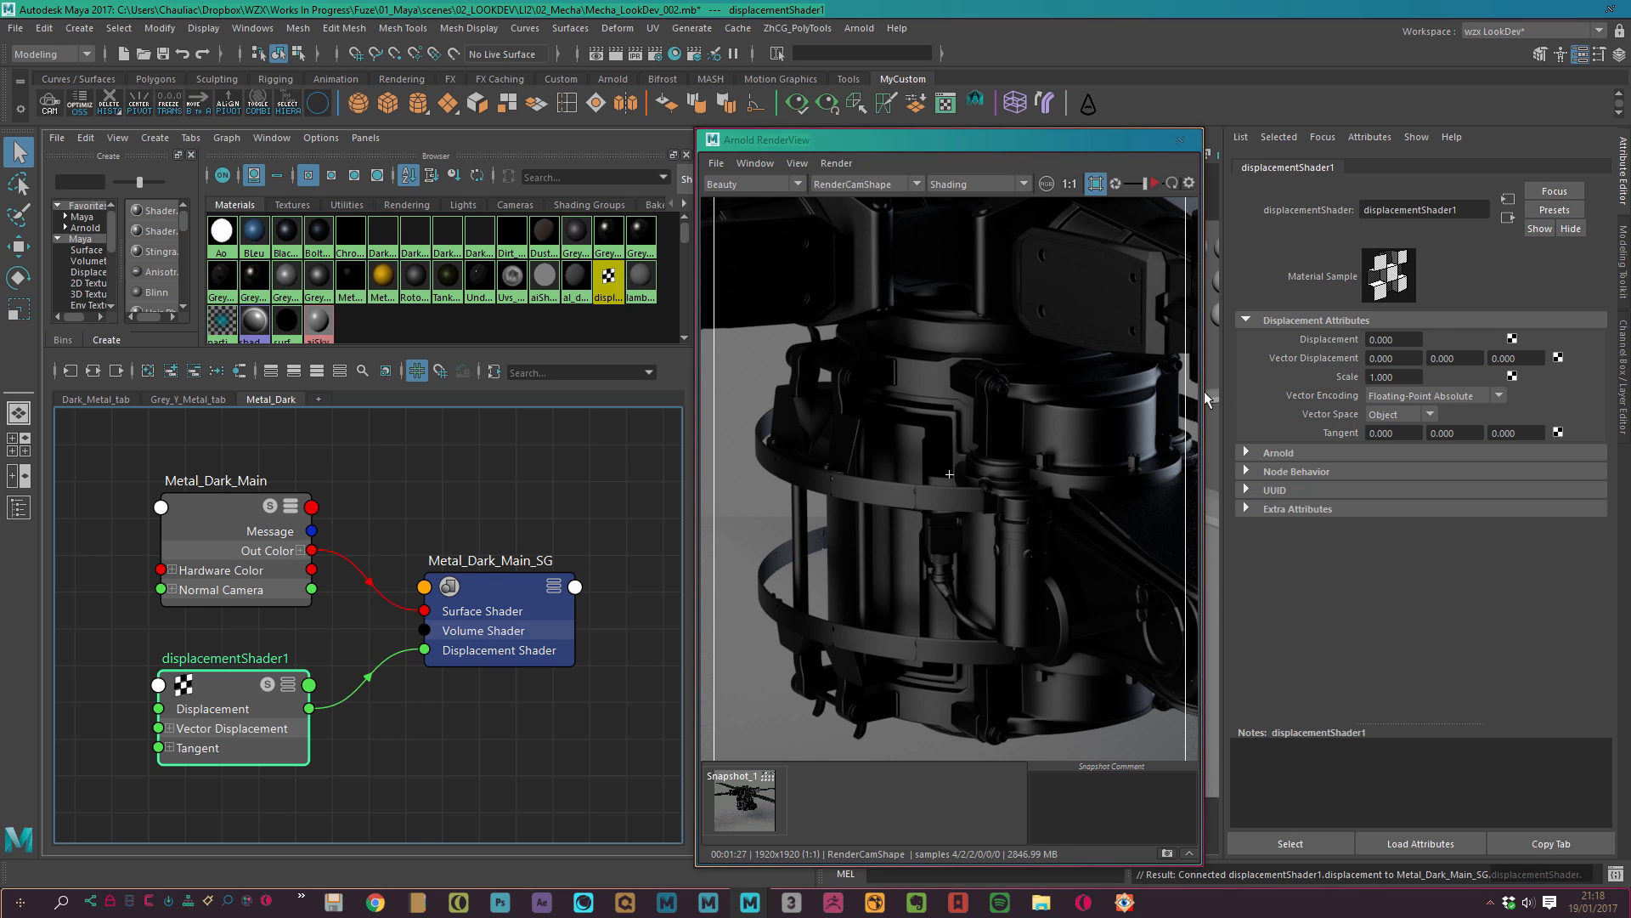
pyautogui.scroll(-3, 339, 652)
pyautogui.keyDown('alt'); pyautogui.moveTo(345, 676); pyautogui.dragTo(318, 641, button='middle'); pyautogui.keyUp('alt')
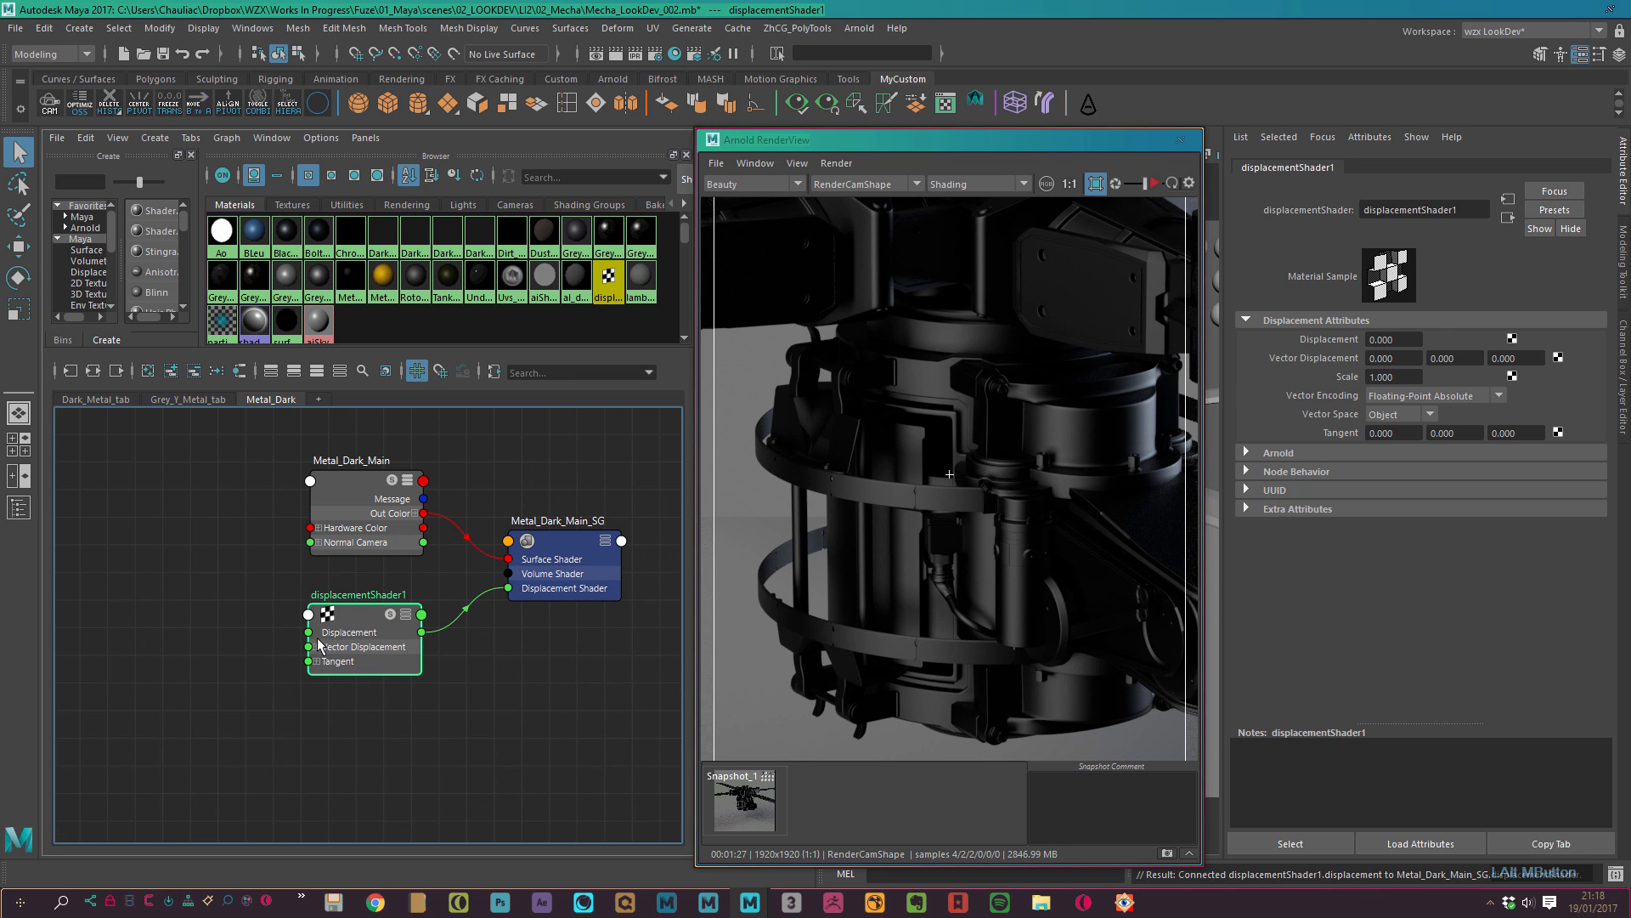
pyautogui.click(287, 204)
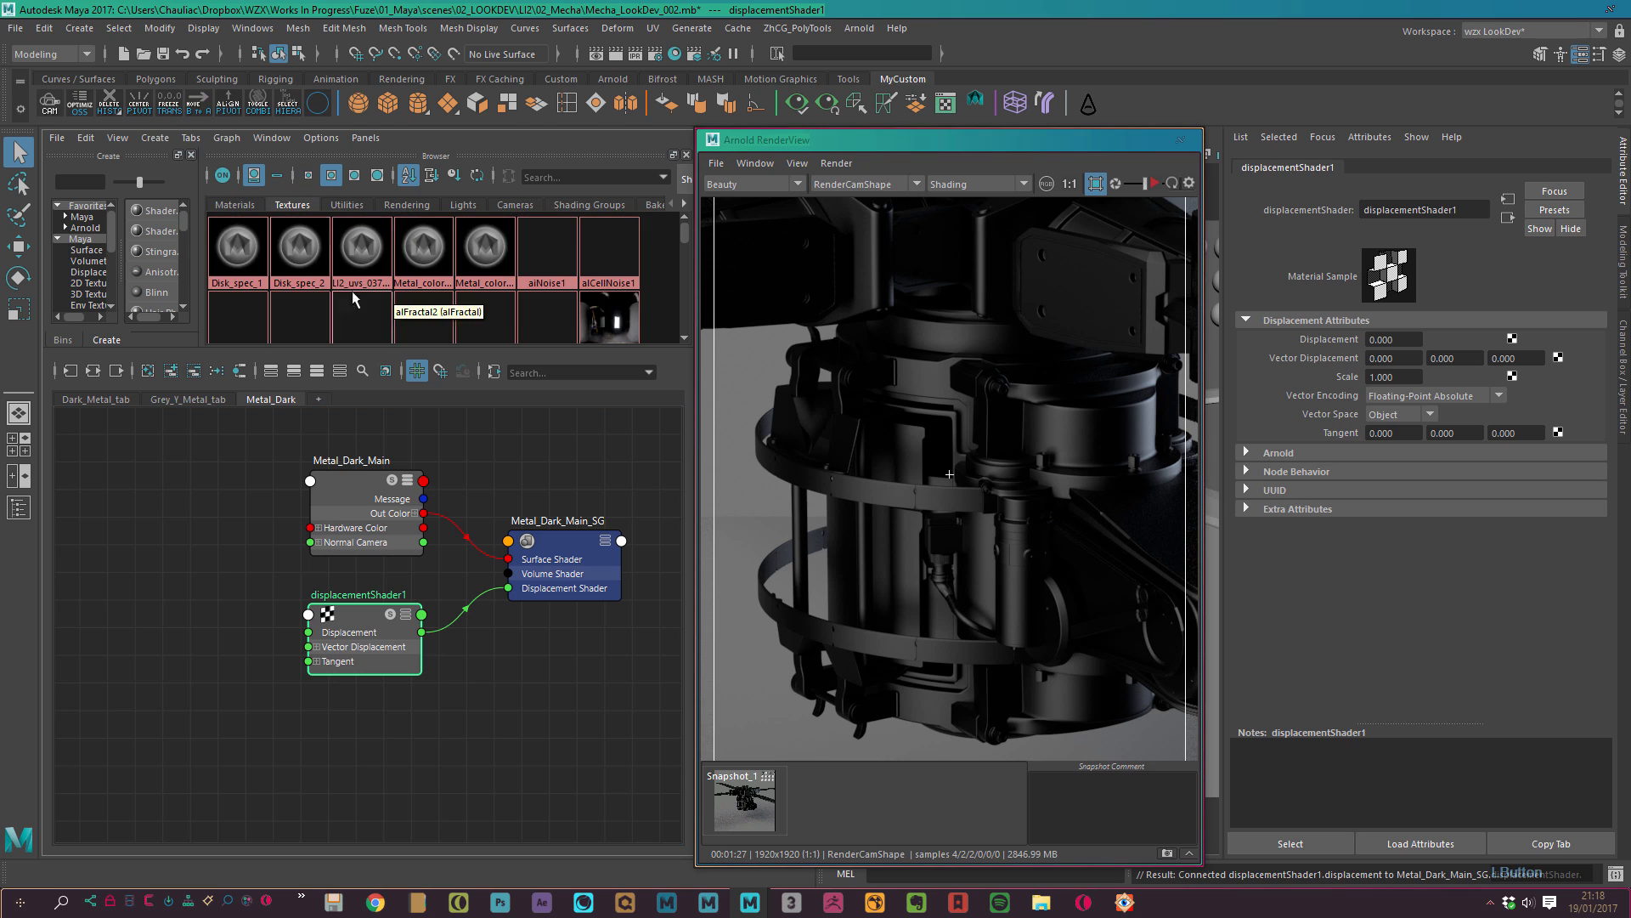
pyautogui.moveTo(513, 380); pyautogui.dragTo(191, 676, button='middle')
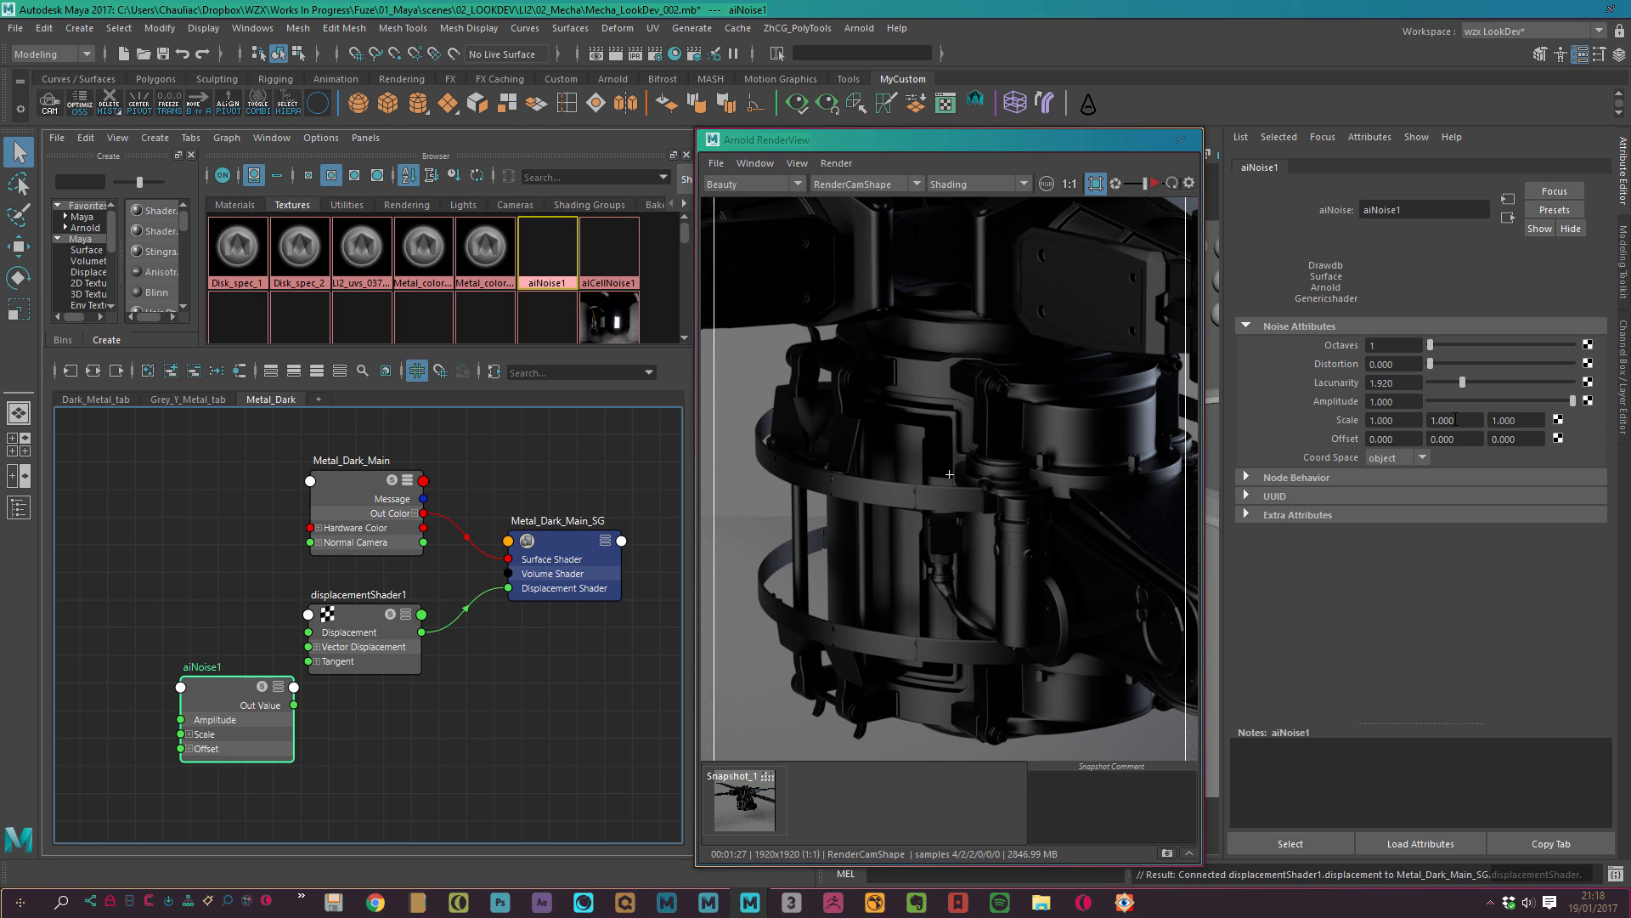
pyautogui.moveTo(244, 723); pyautogui.dragTo(195, 737)
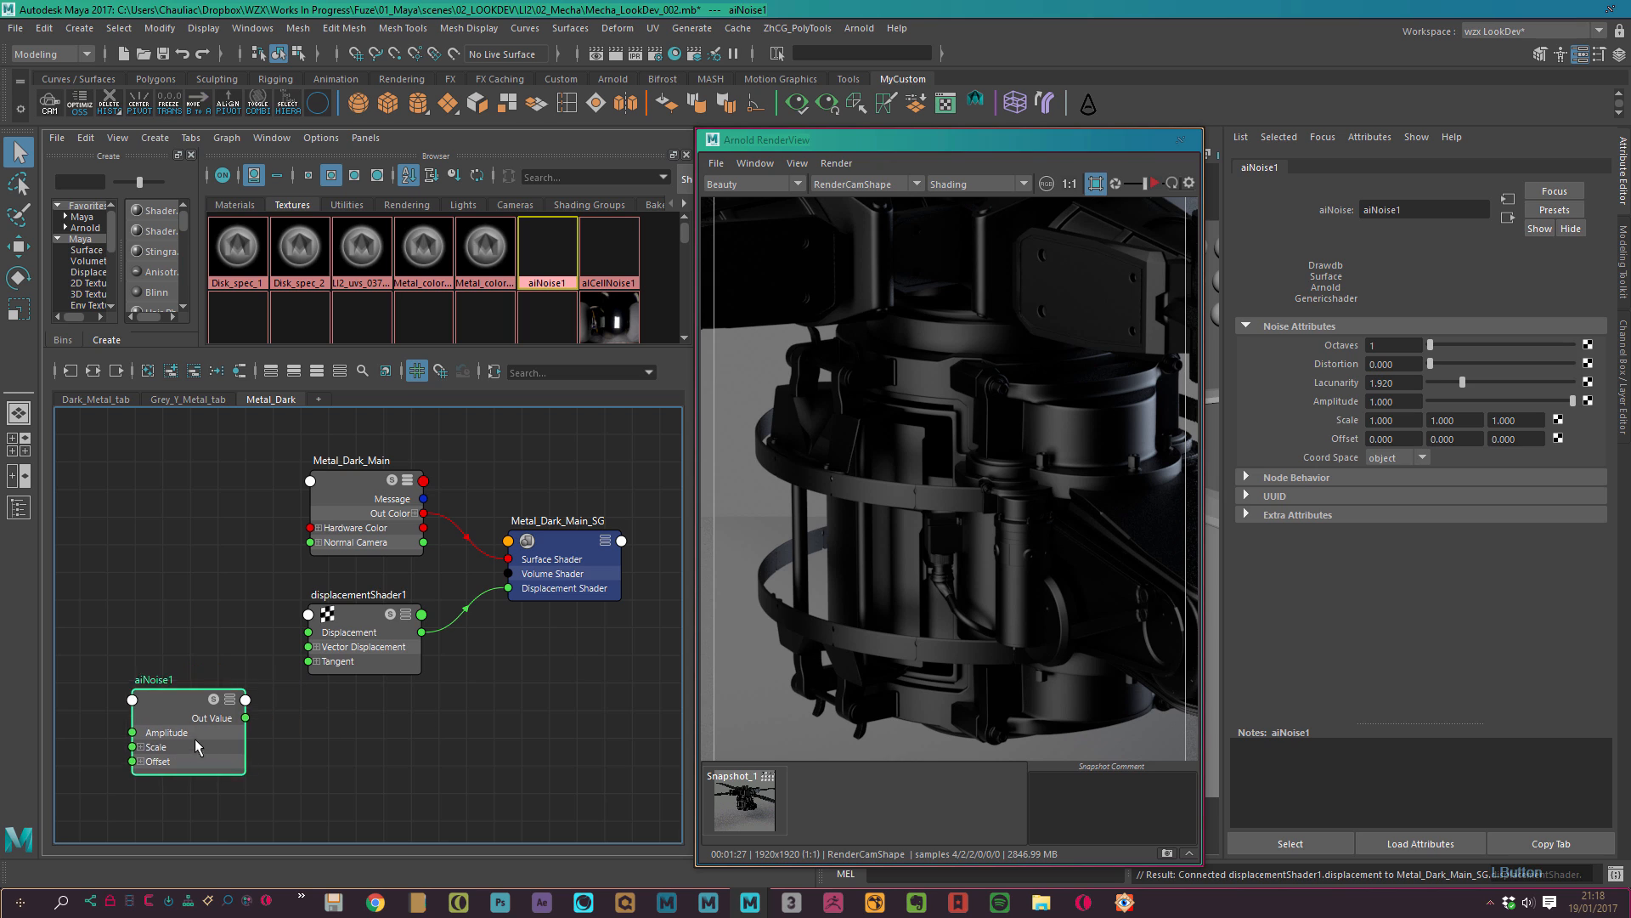
# Move displacementShader1 away from the material node and connect aiNoise1's Out Value to its Displacement input.
pyautogui.click(324, 701)
pyautogui.moveTo(393, 657); pyautogui.dragTo(435, 689)
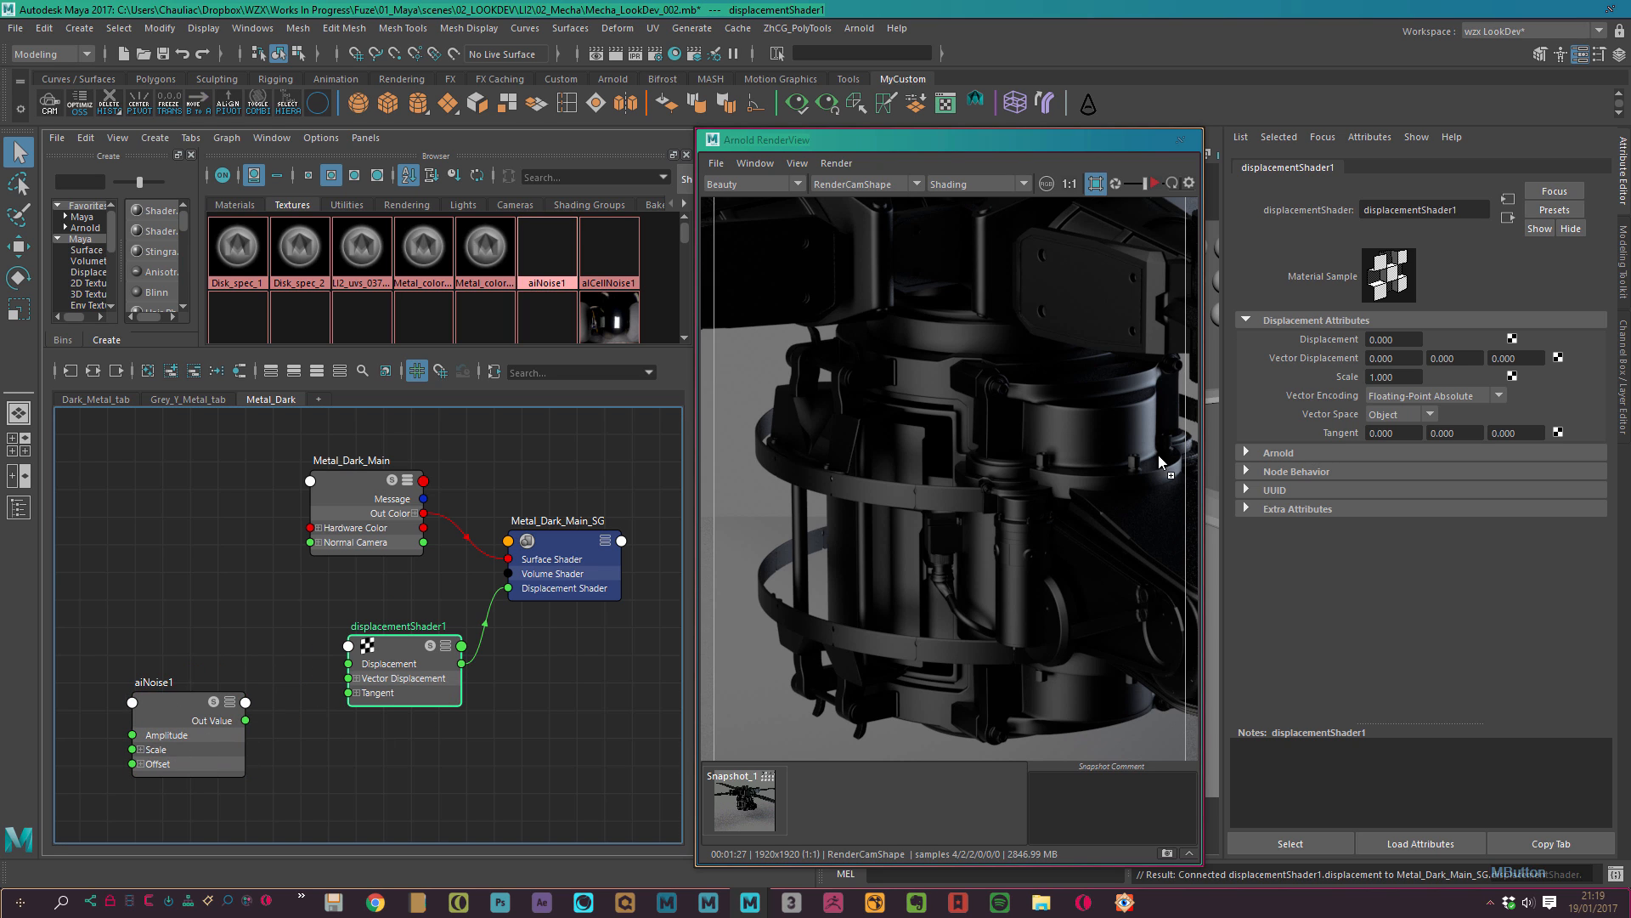
pyautogui.moveTo(245, 721); pyautogui.dragTo(418, 667)
pyautogui.click(273, 763)
pyautogui.keyDown('alt'); pyautogui.moveTo(552, 759); pyautogui.dragTo(569, 705, button='right'); pyautogui.keyUp('alt')
# Expand displacementShader1's Arnold settings and move its node slightly toward aiNoise1.
pyautogui.click(1367, 449)
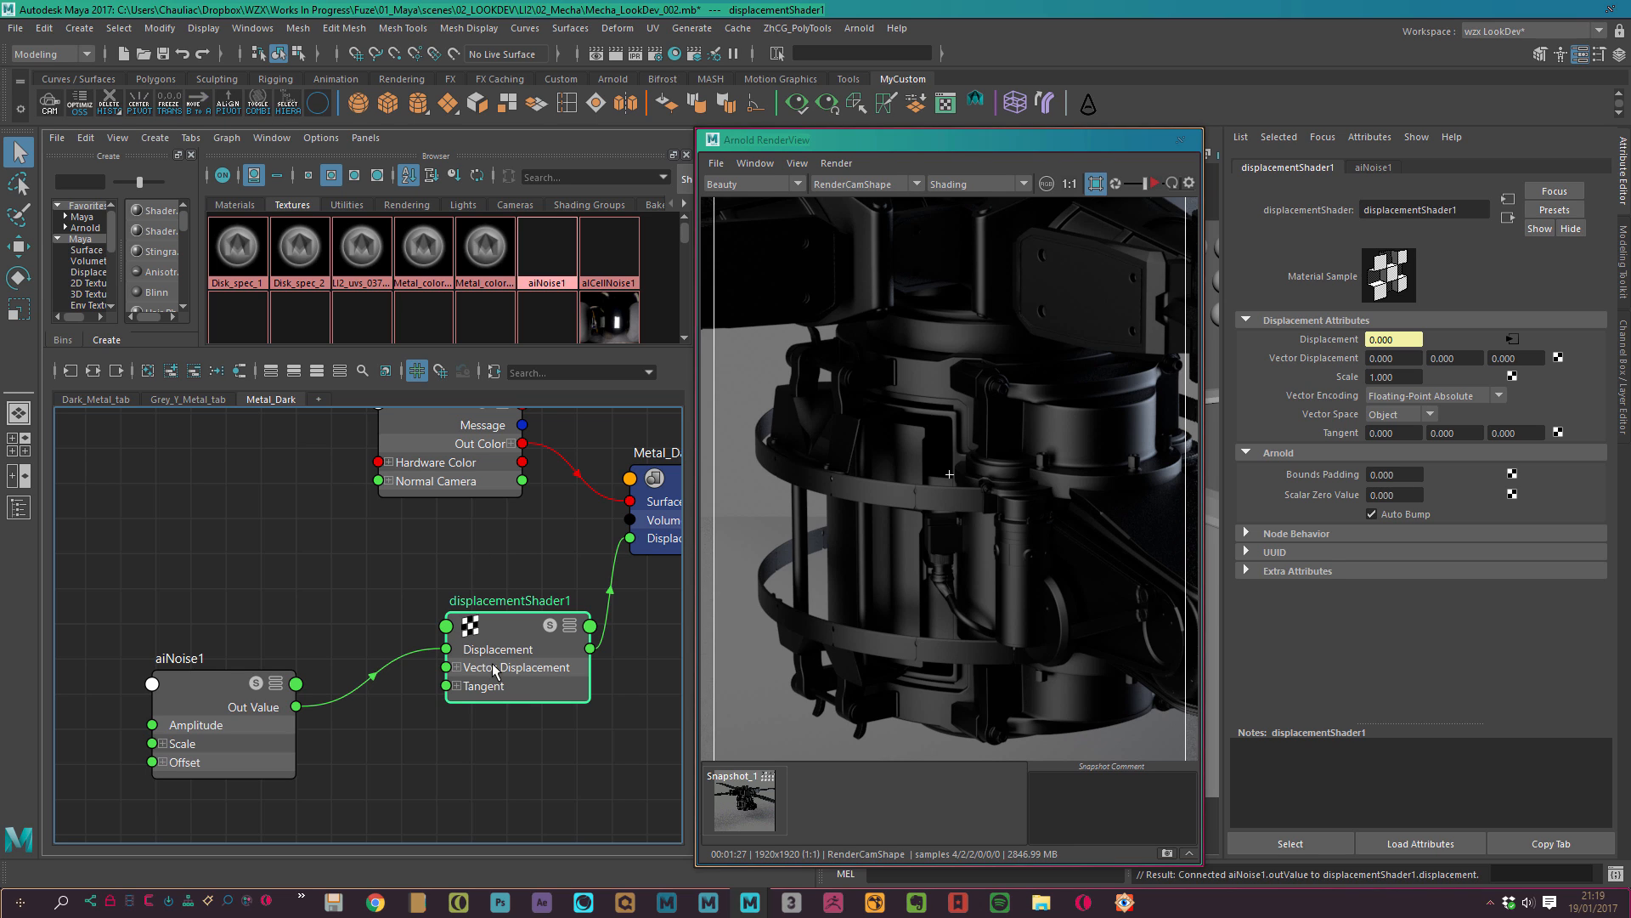
pyautogui.moveTo(502, 651); pyautogui.dragTo(491, 659)
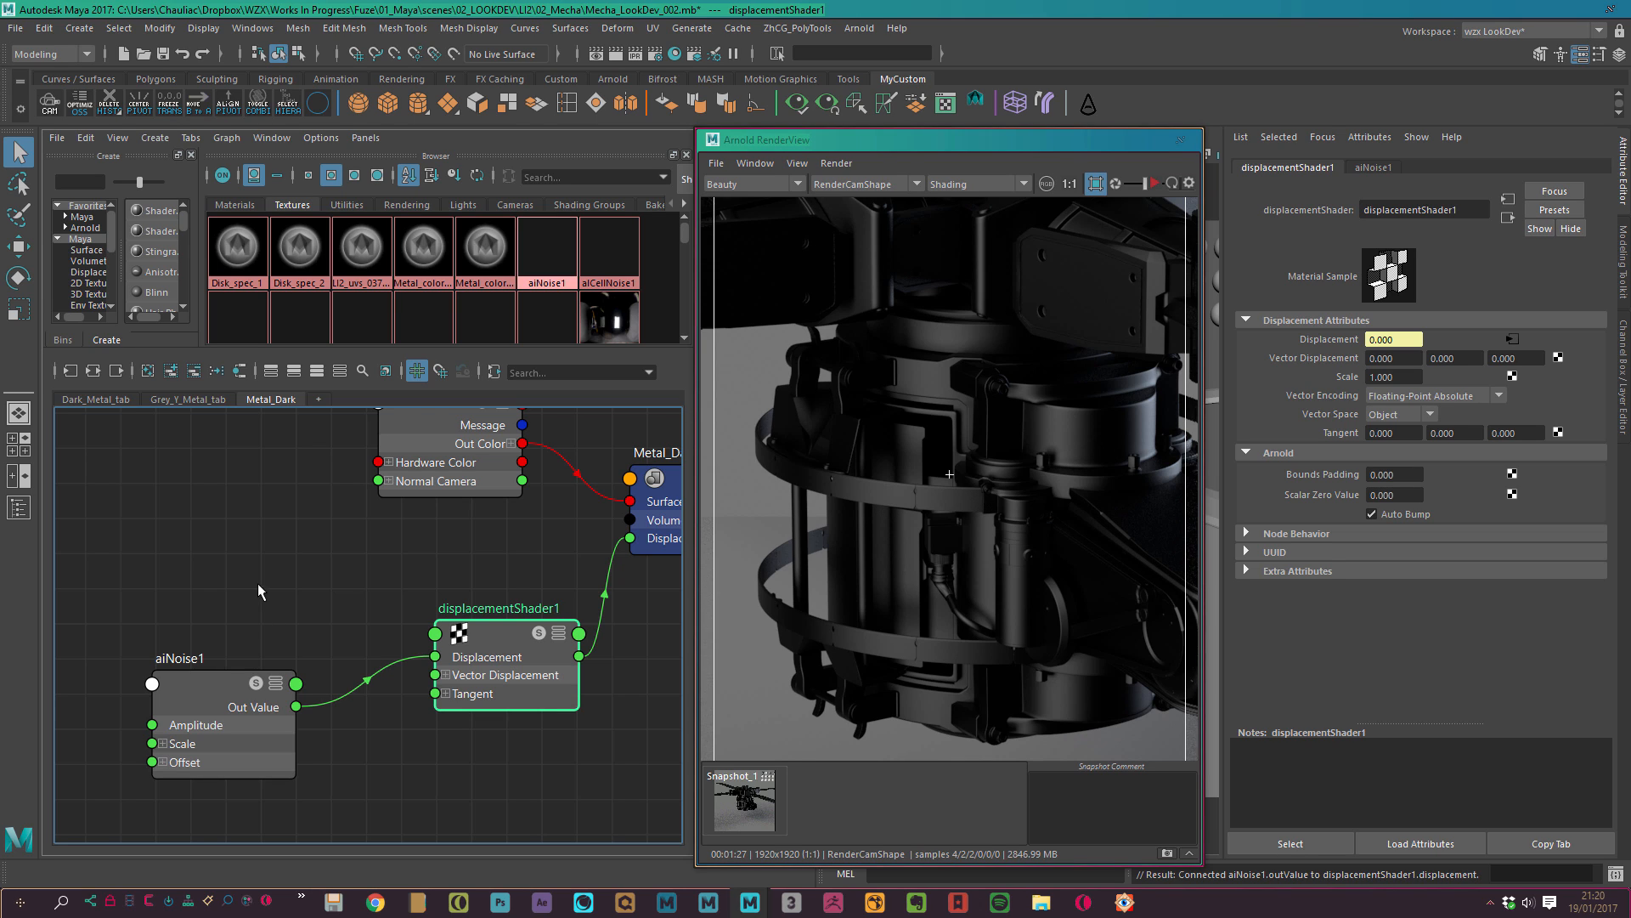
pyautogui.click(1393, 377)
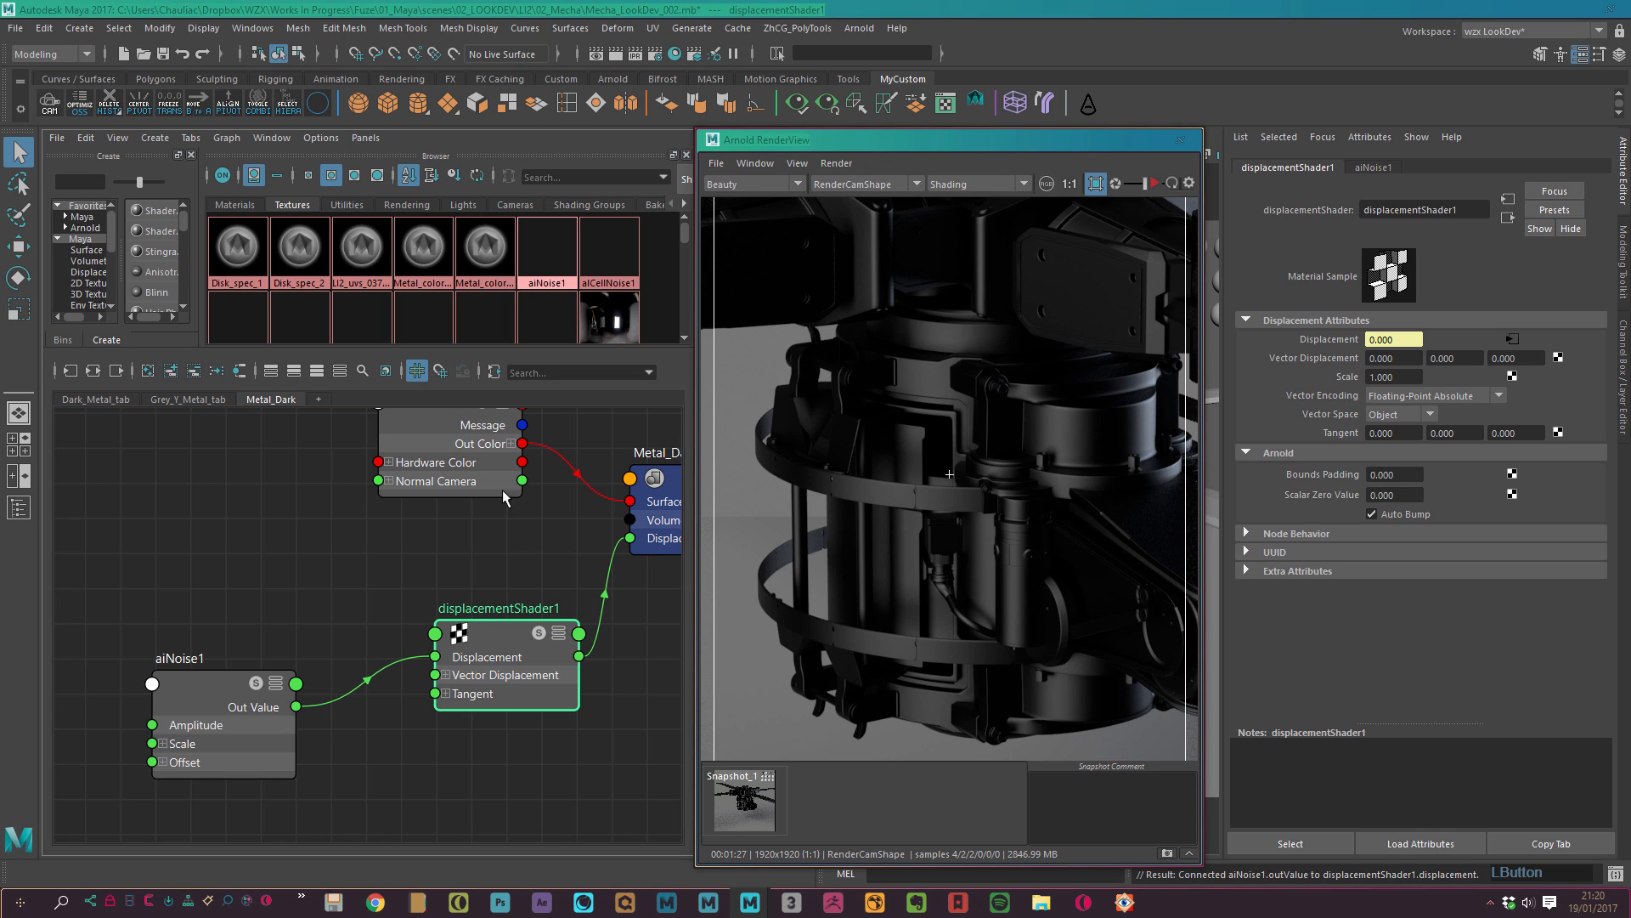
# Start the Arnold render with aiNoise1 driving the displacement and save the scene.
pyautogui.click(217, 731)
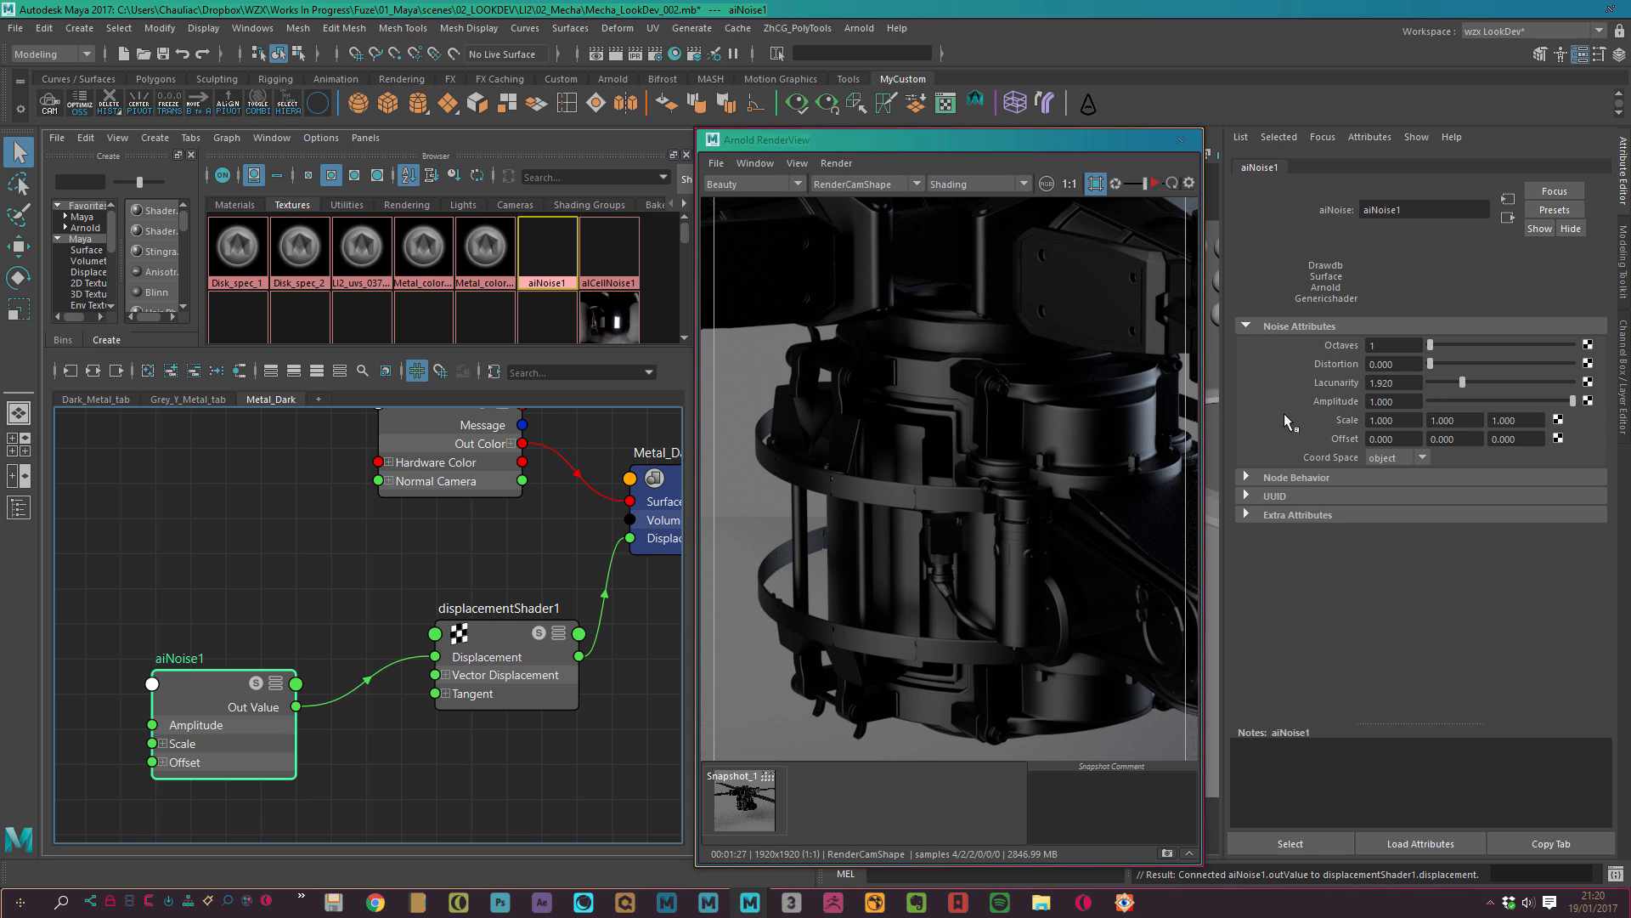
pyautogui.click(1154, 183)
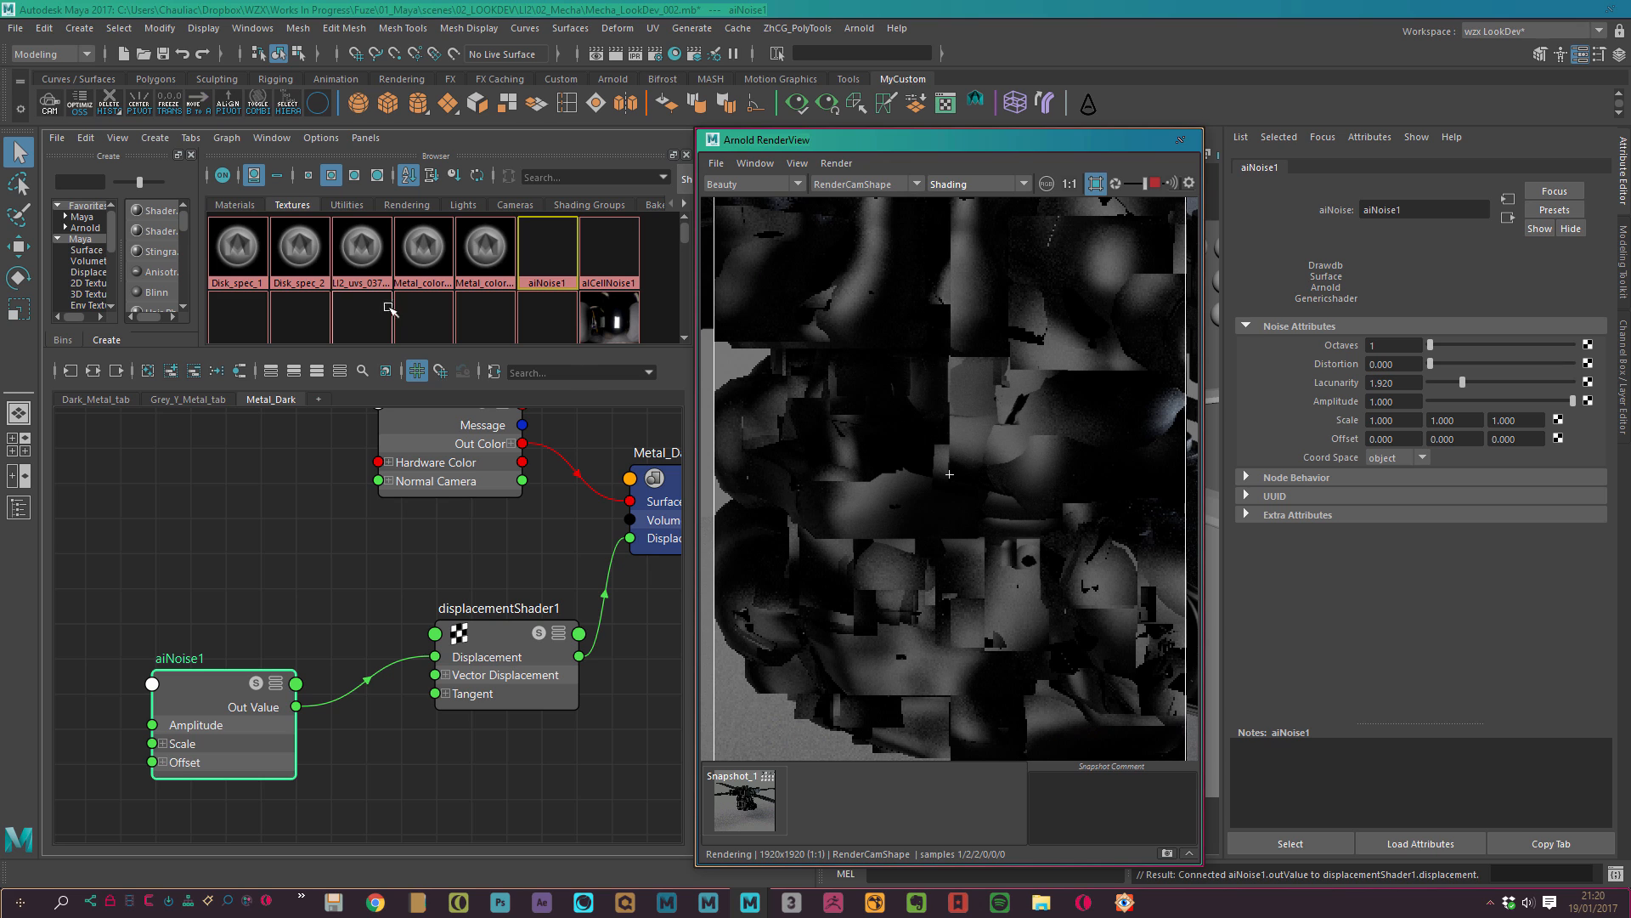
pyautogui.click(164, 55)
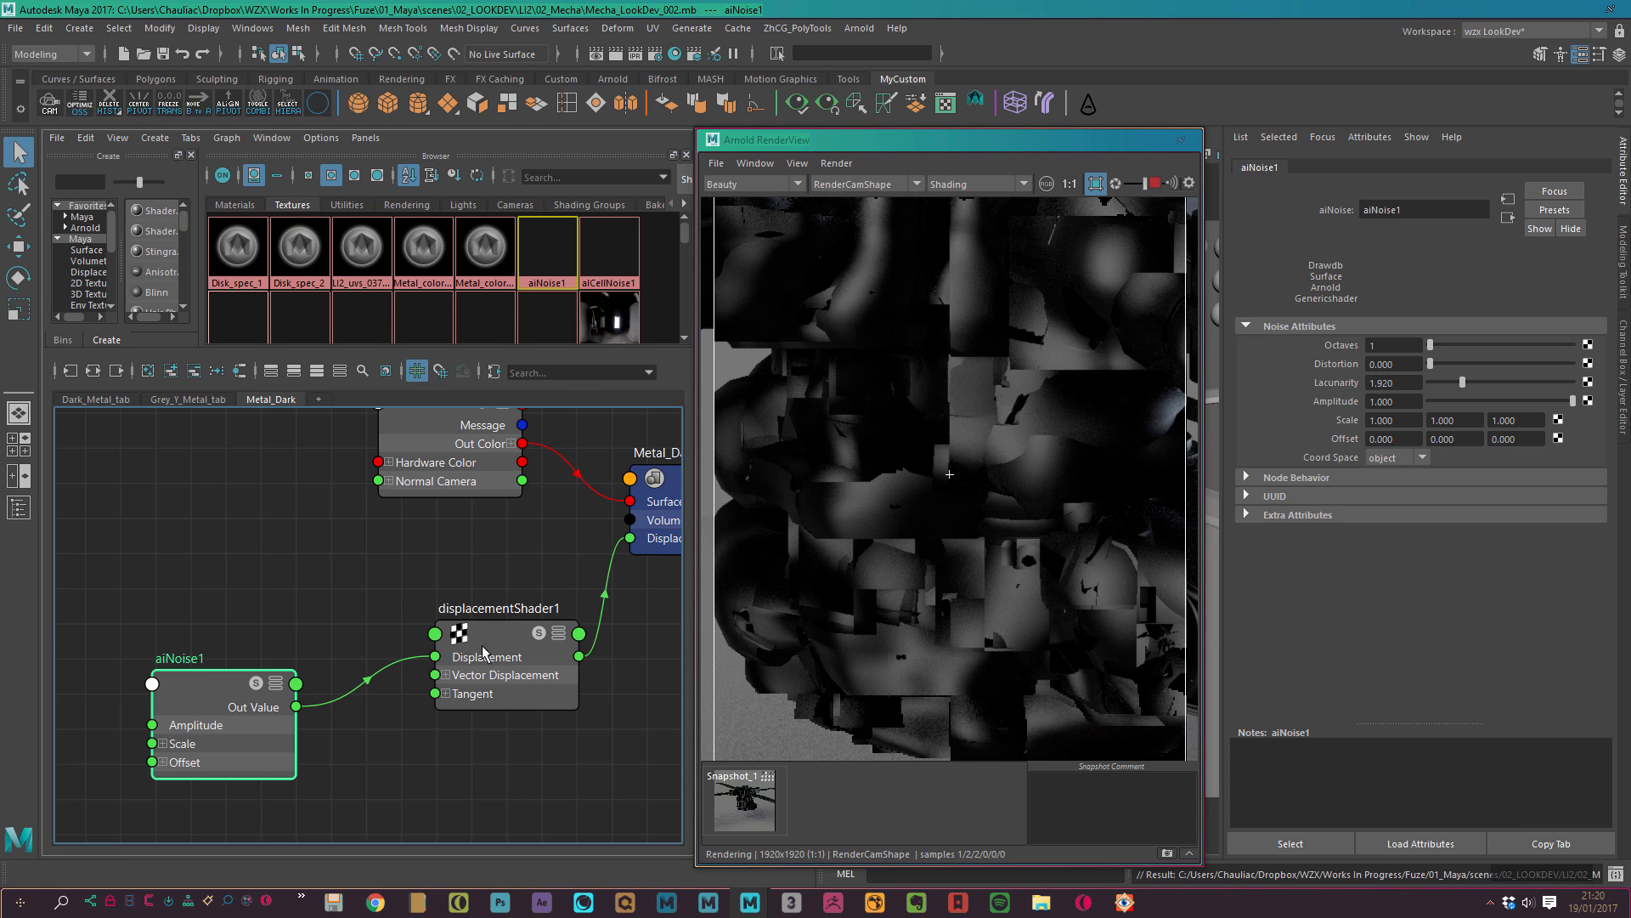
pyautogui.click(949, 474)
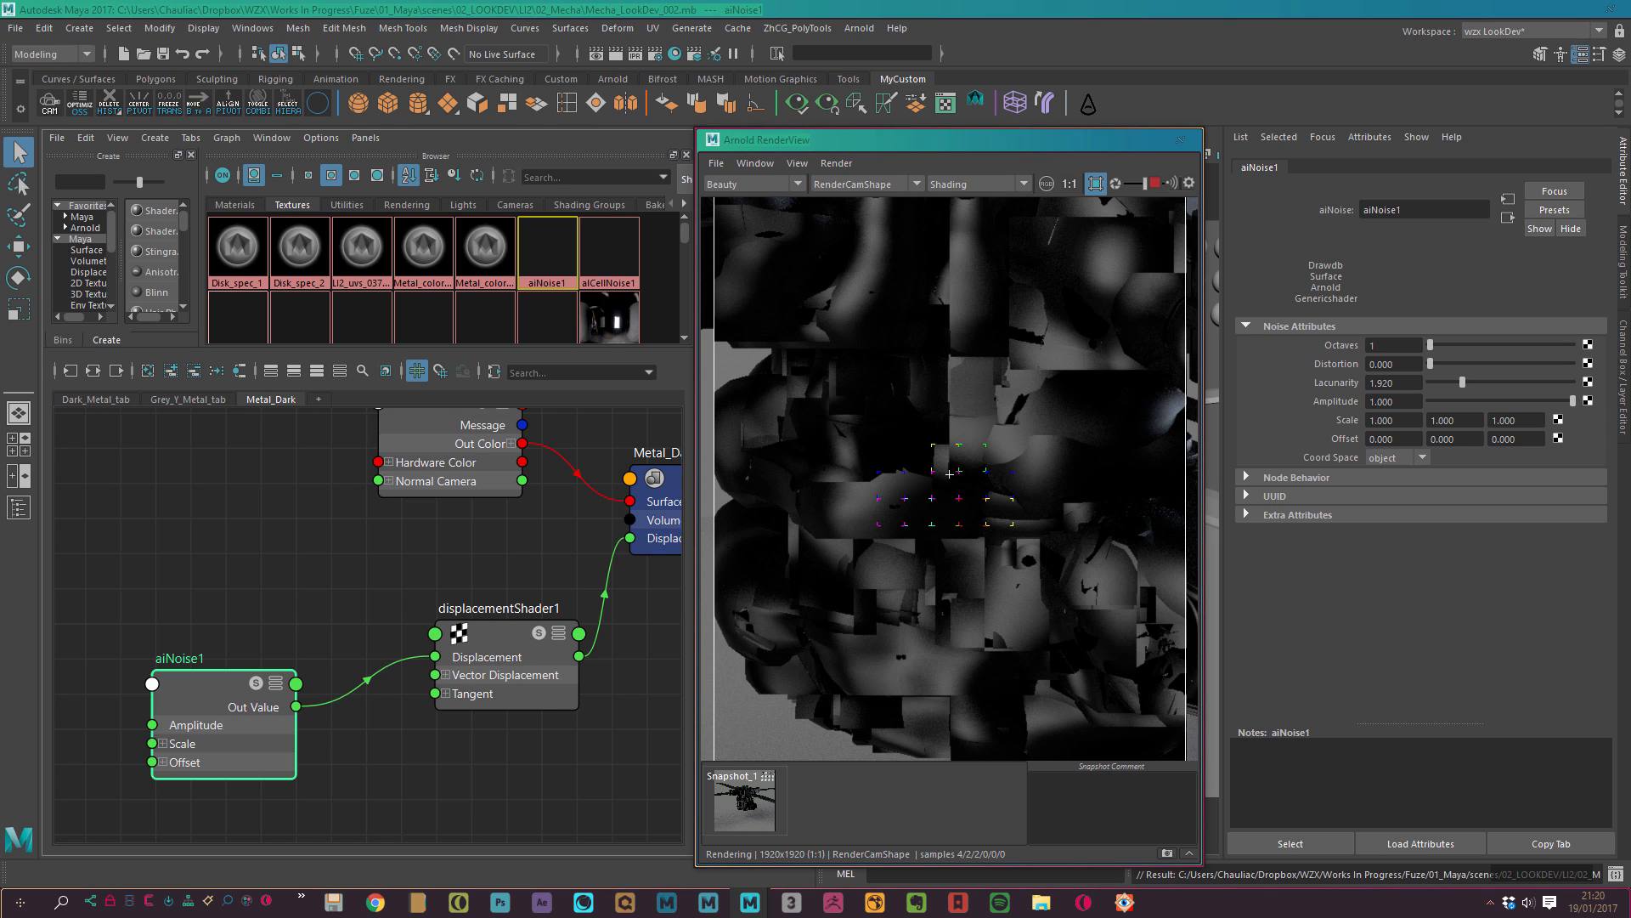
pyautogui.click(949, 475)
# Set displacementShader1's Scale to 0.1.
pyautogui.moveTo(460, 567); pyautogui.dragTo(491, 736)
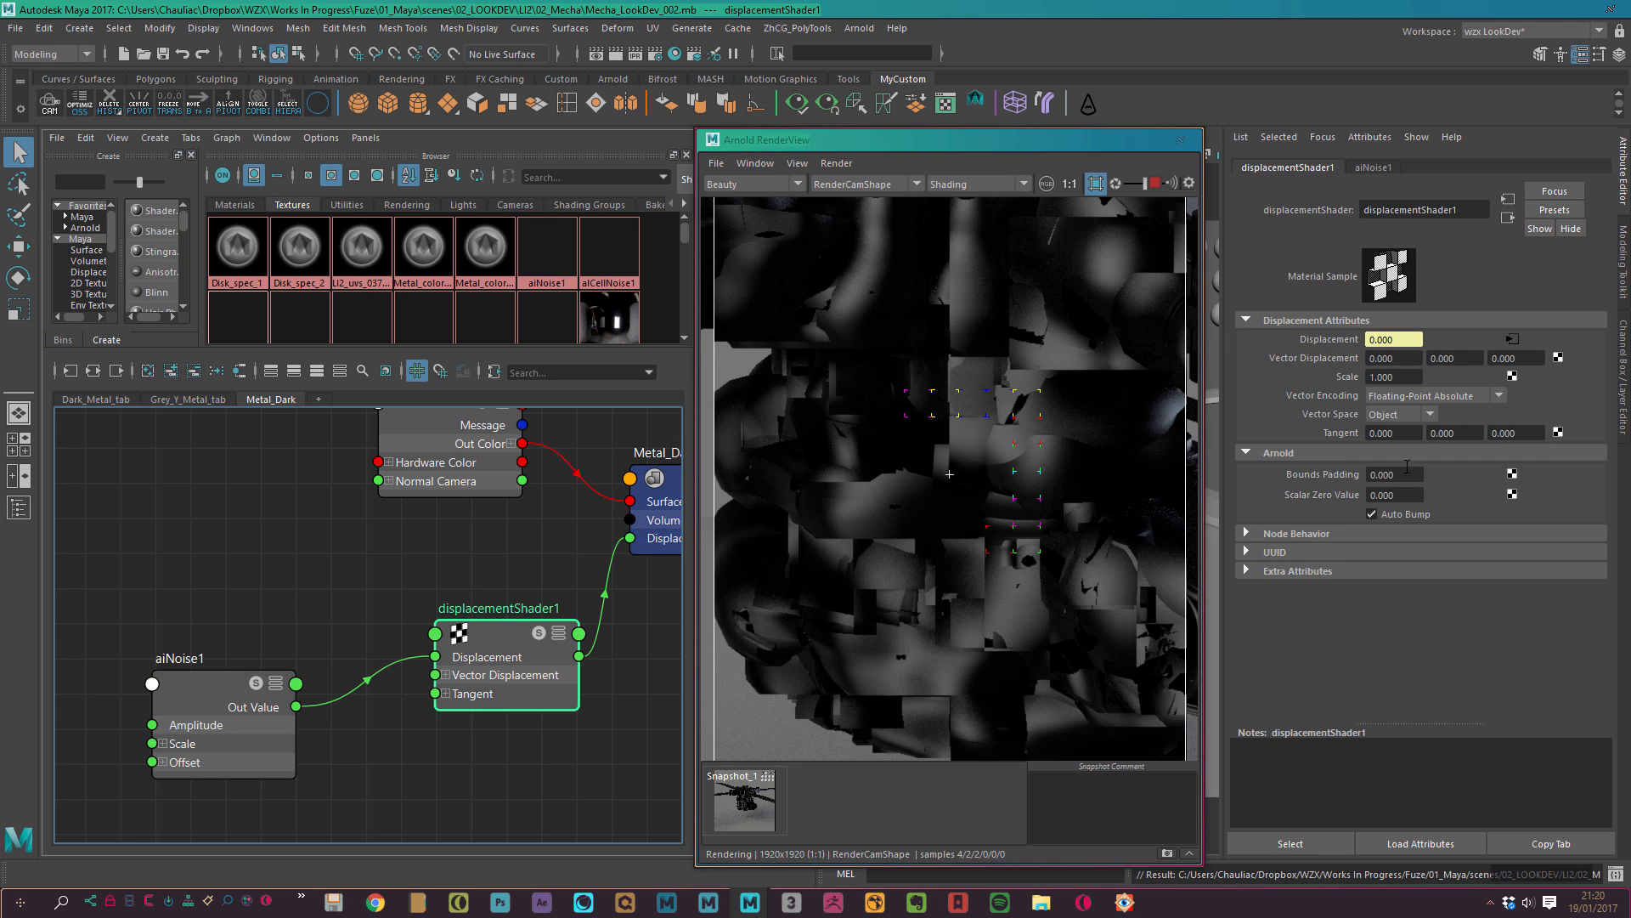
pyautogui.doubleClick(1404, 376)
pyautogui.write('0.1')
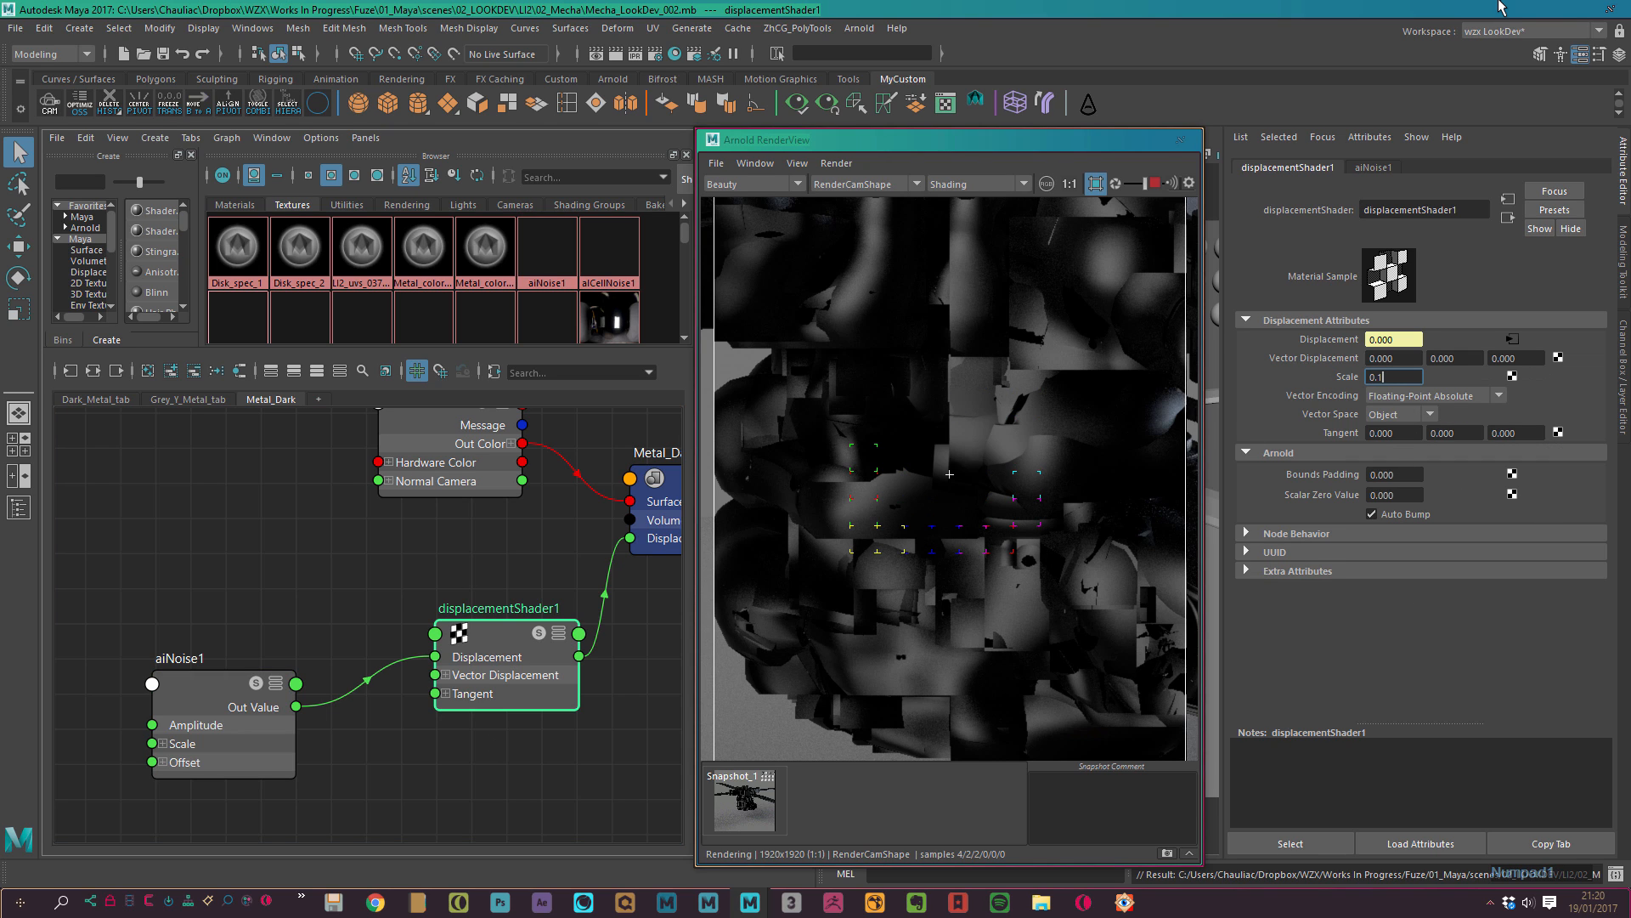
pyautogui.press('Return')
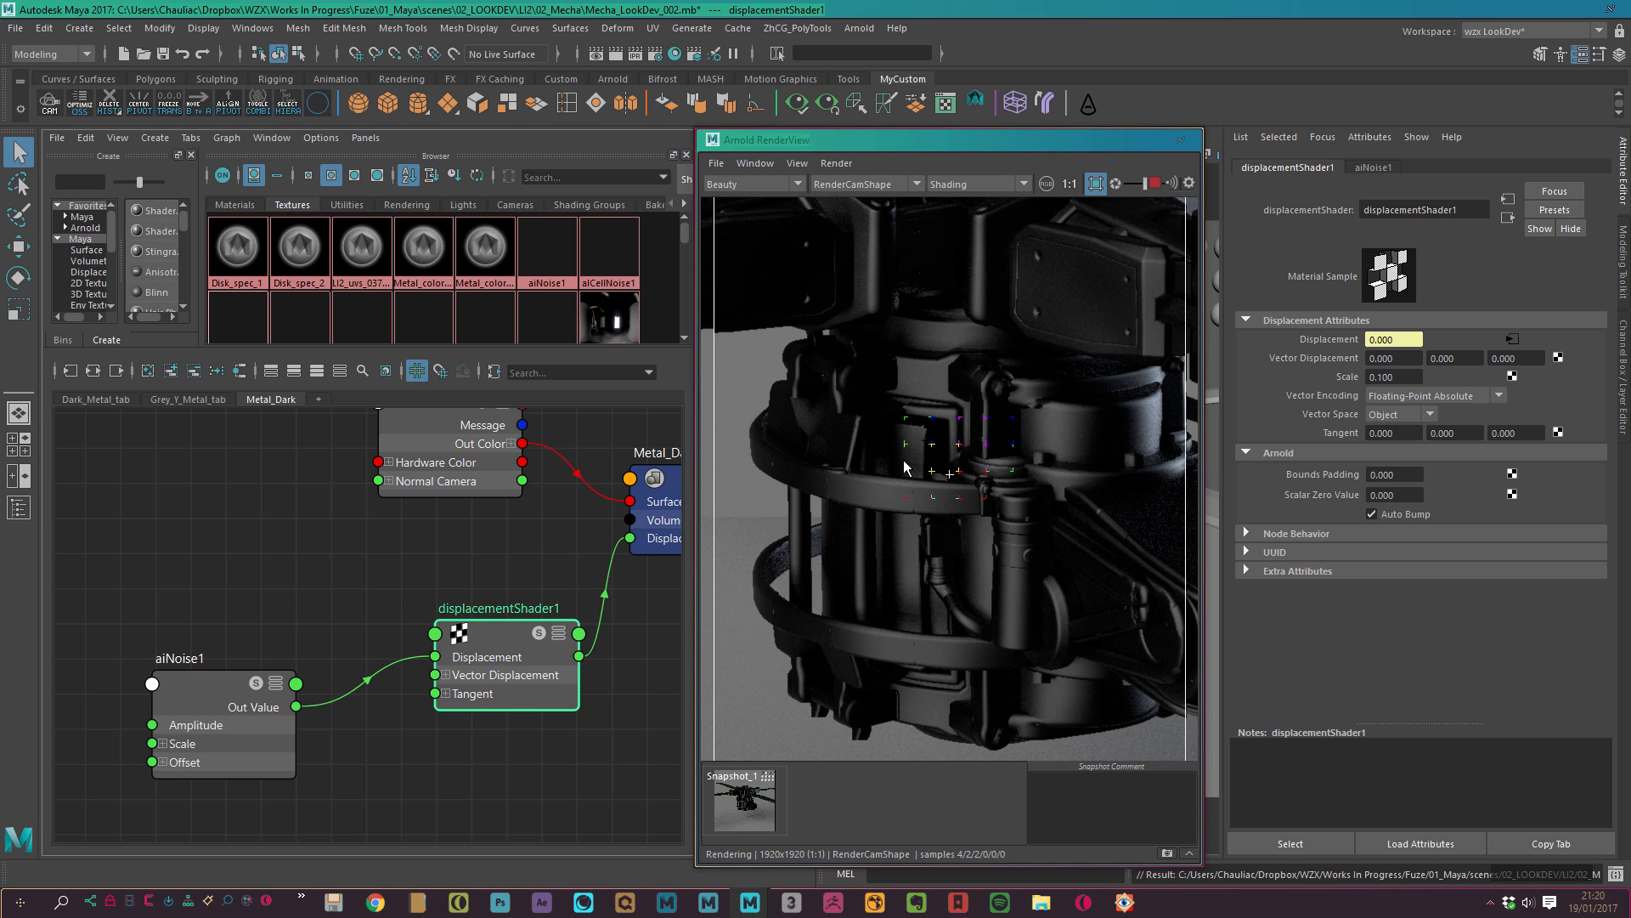
# Select aiNoise1 and switch the render view's debug shading to Isolate Selected.
pyautogui.click(213, 688)
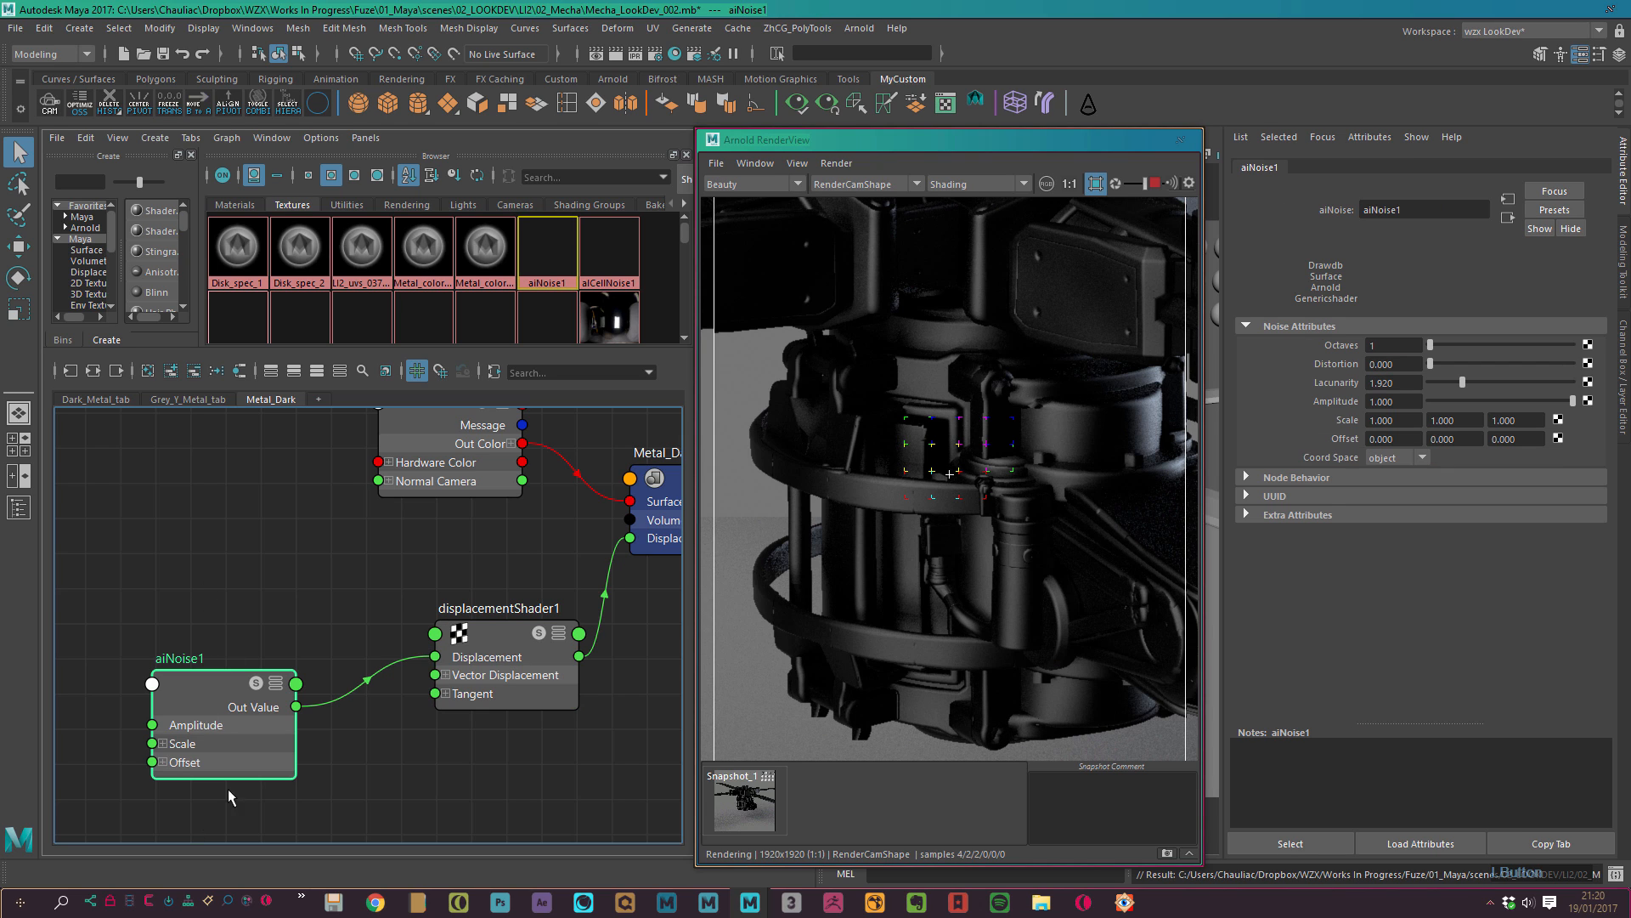
pyautogui.click(960, 184)
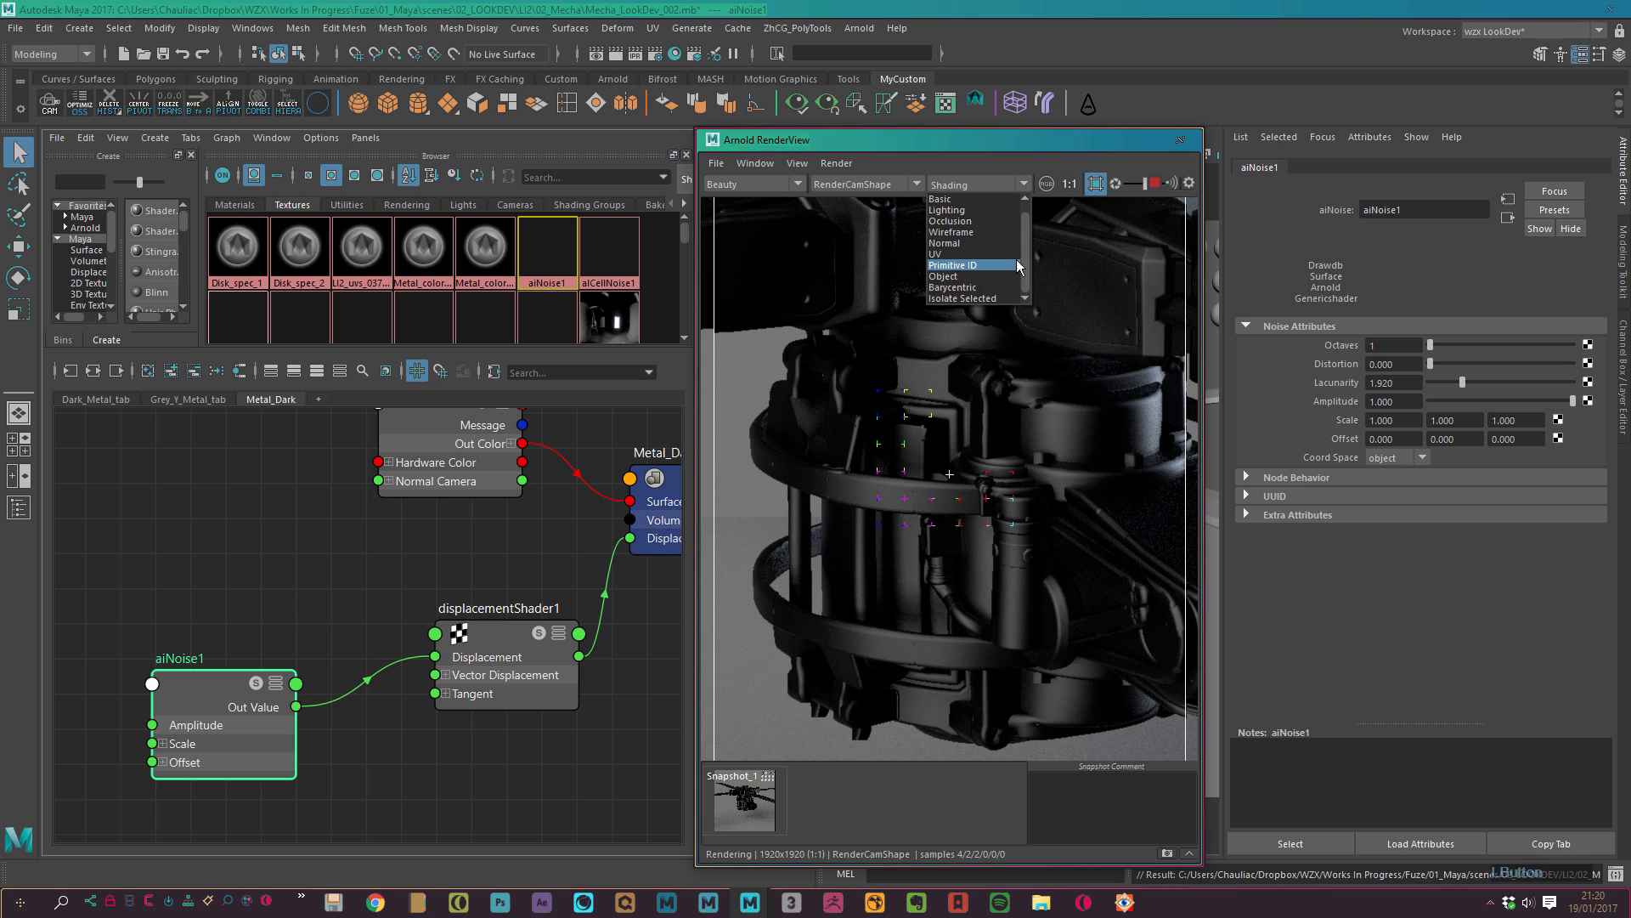
pyautogui.click(954, 297)
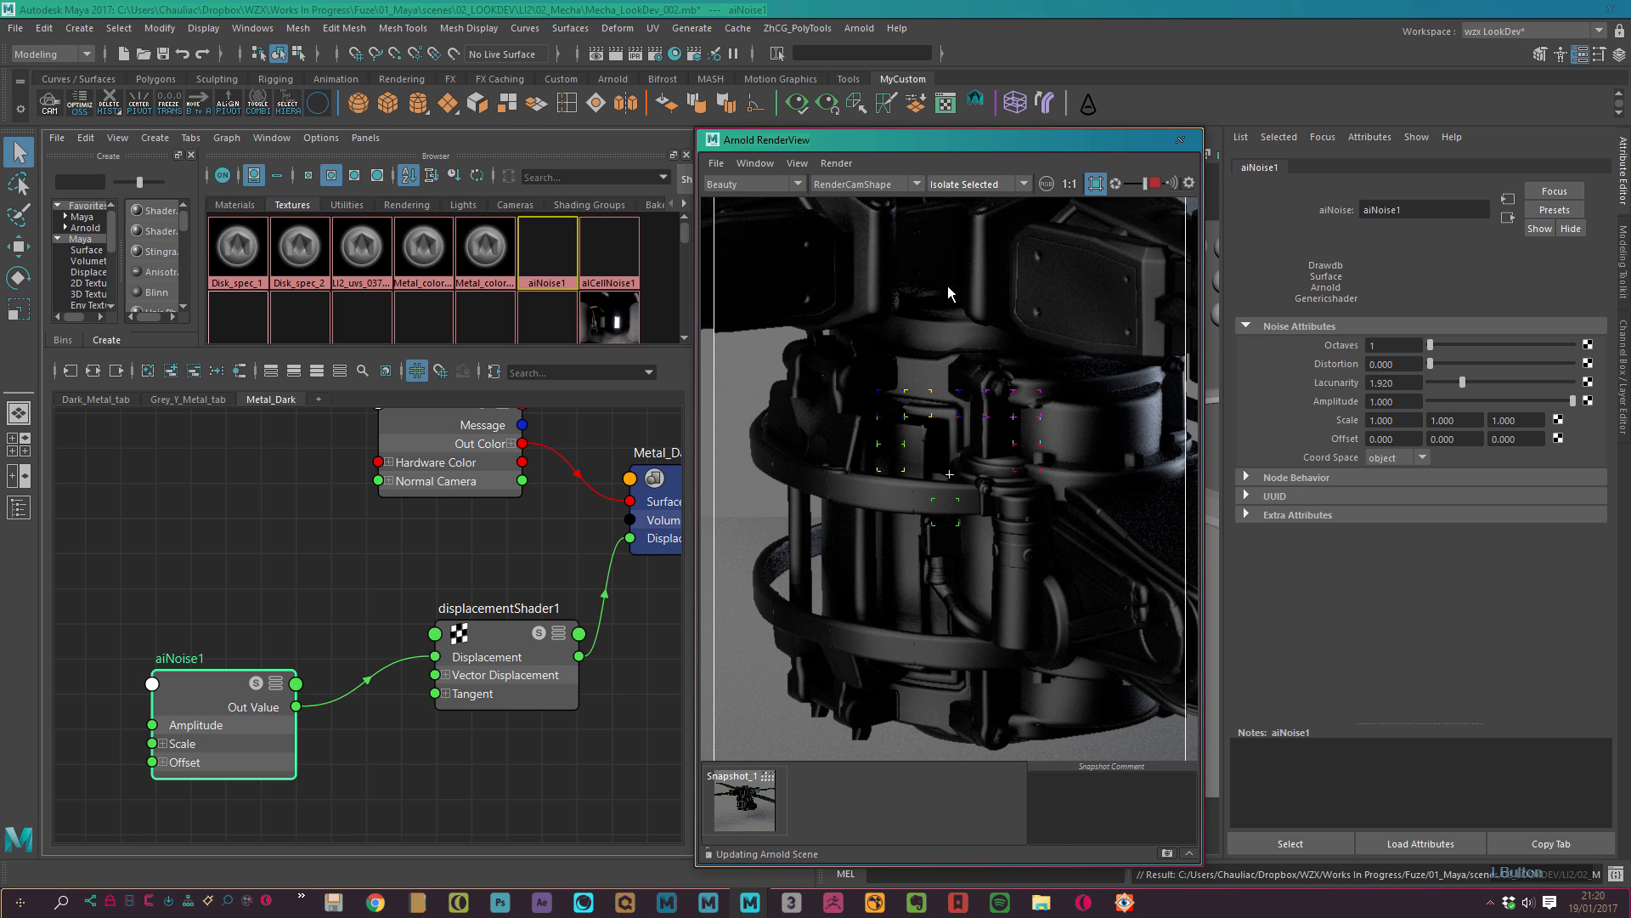
# Nudge the aiNoise1 and displacementShader1 nodes, keep aiNoise1 selected, and update the full scene in the render view.
pyautogui.moveTo(247, 749); pyautogui.dragTo(249, 712)
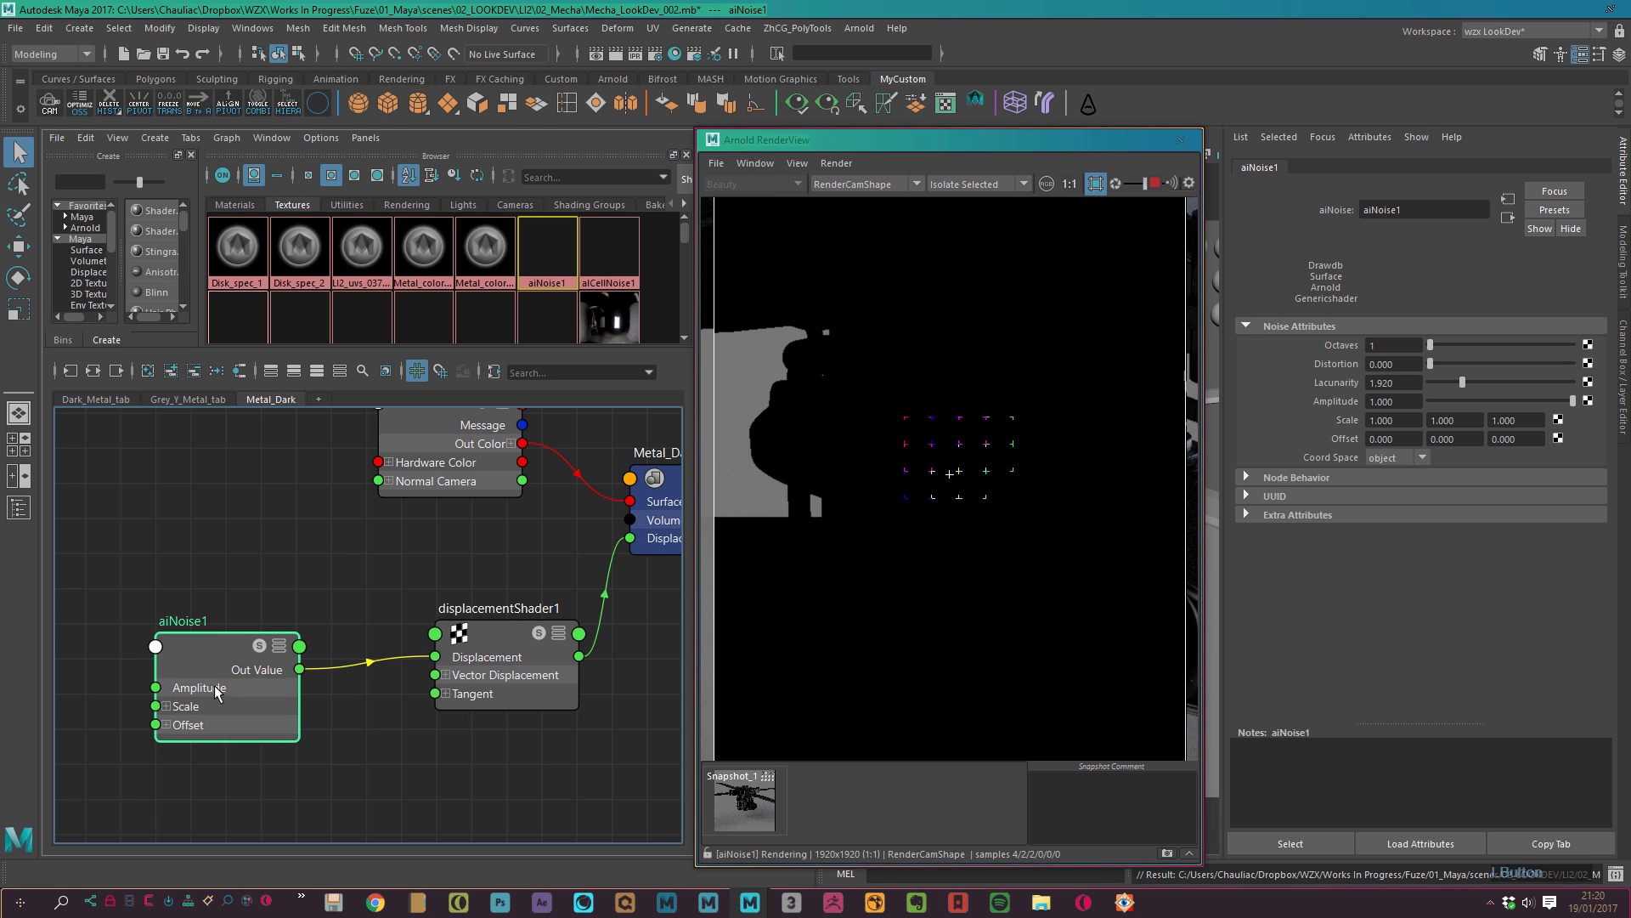
pyautogui.moveTo(491, 693); pyautogui.dragTo(506, 661)
pyautogui.click(231, 730)
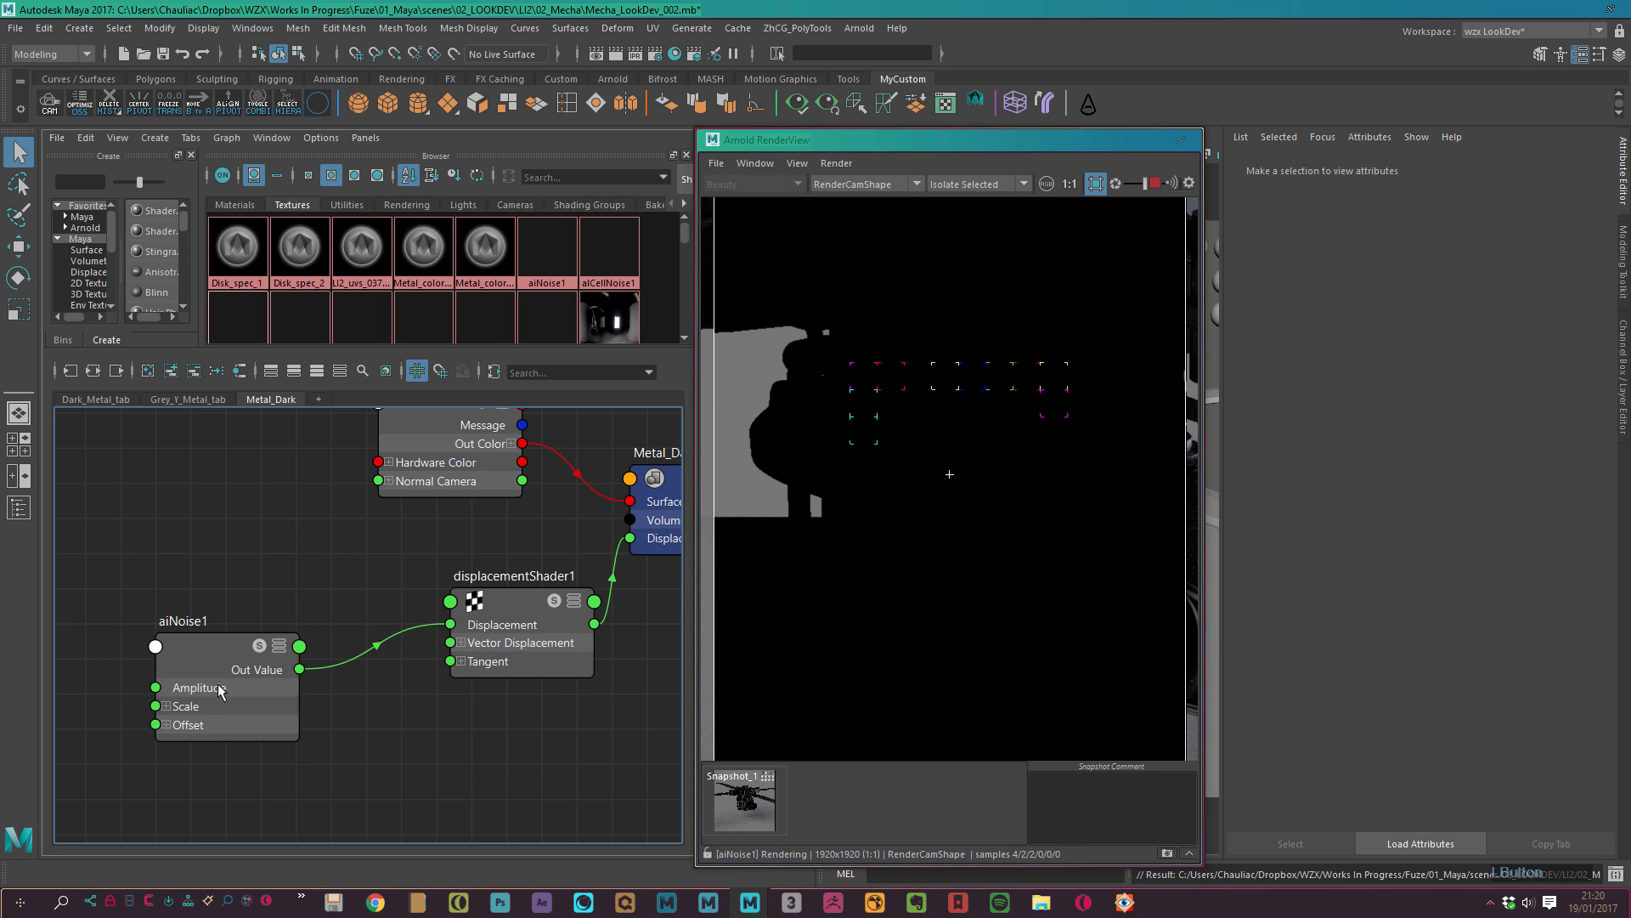
pyautogui.moveTo(269, 715); pyautogui.dragTo(271, 734)
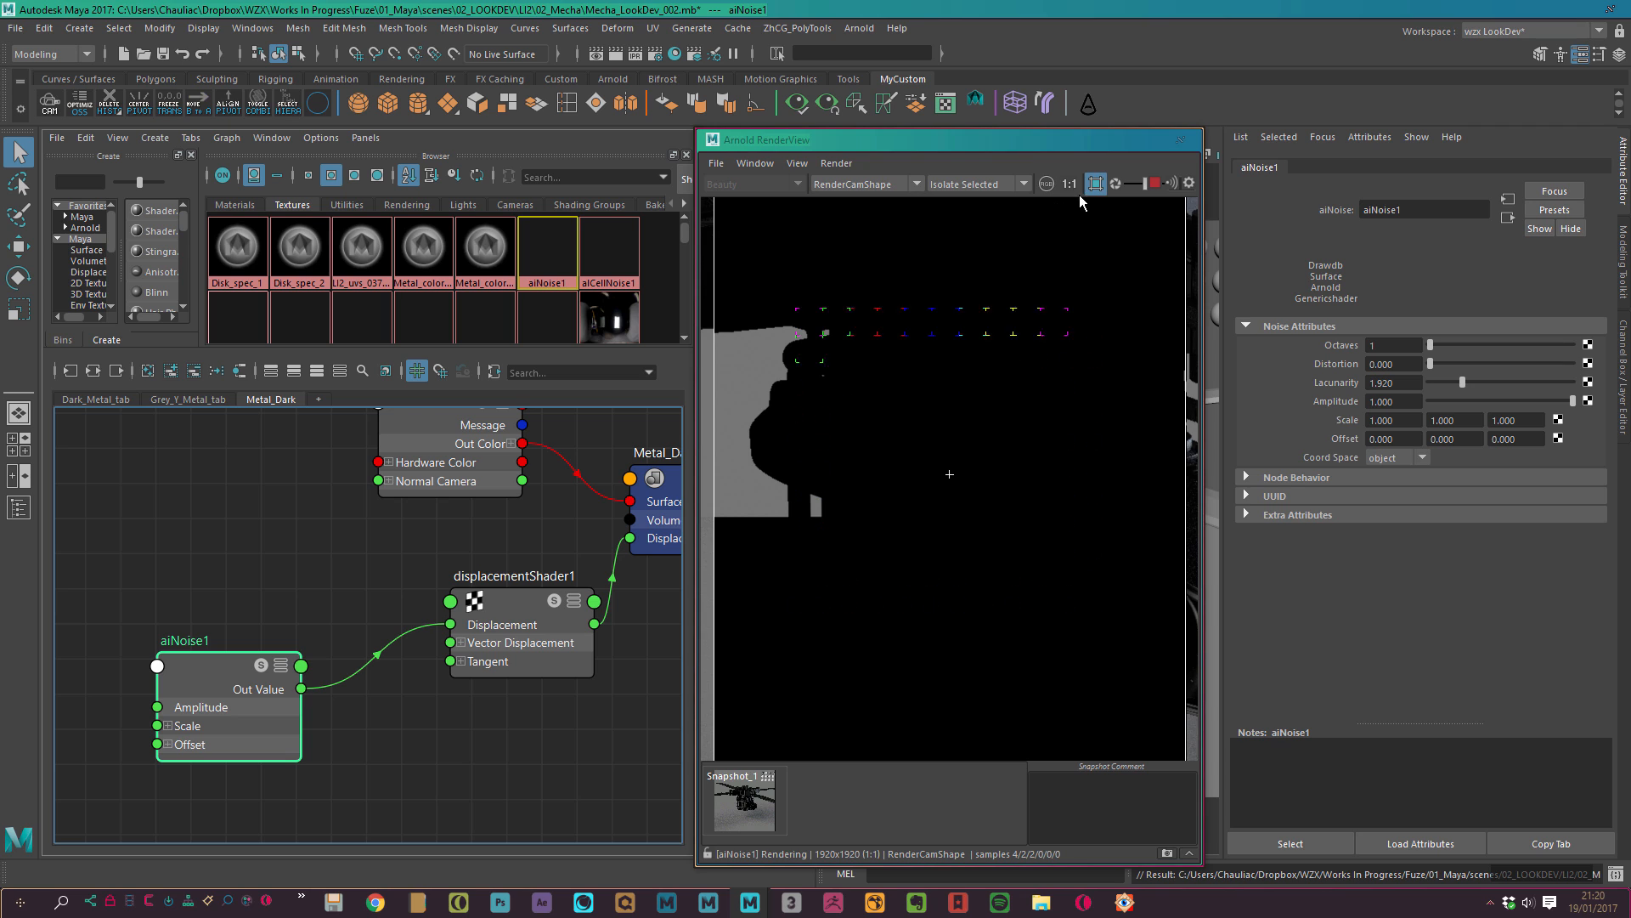
pyautogui.click(841, 163)
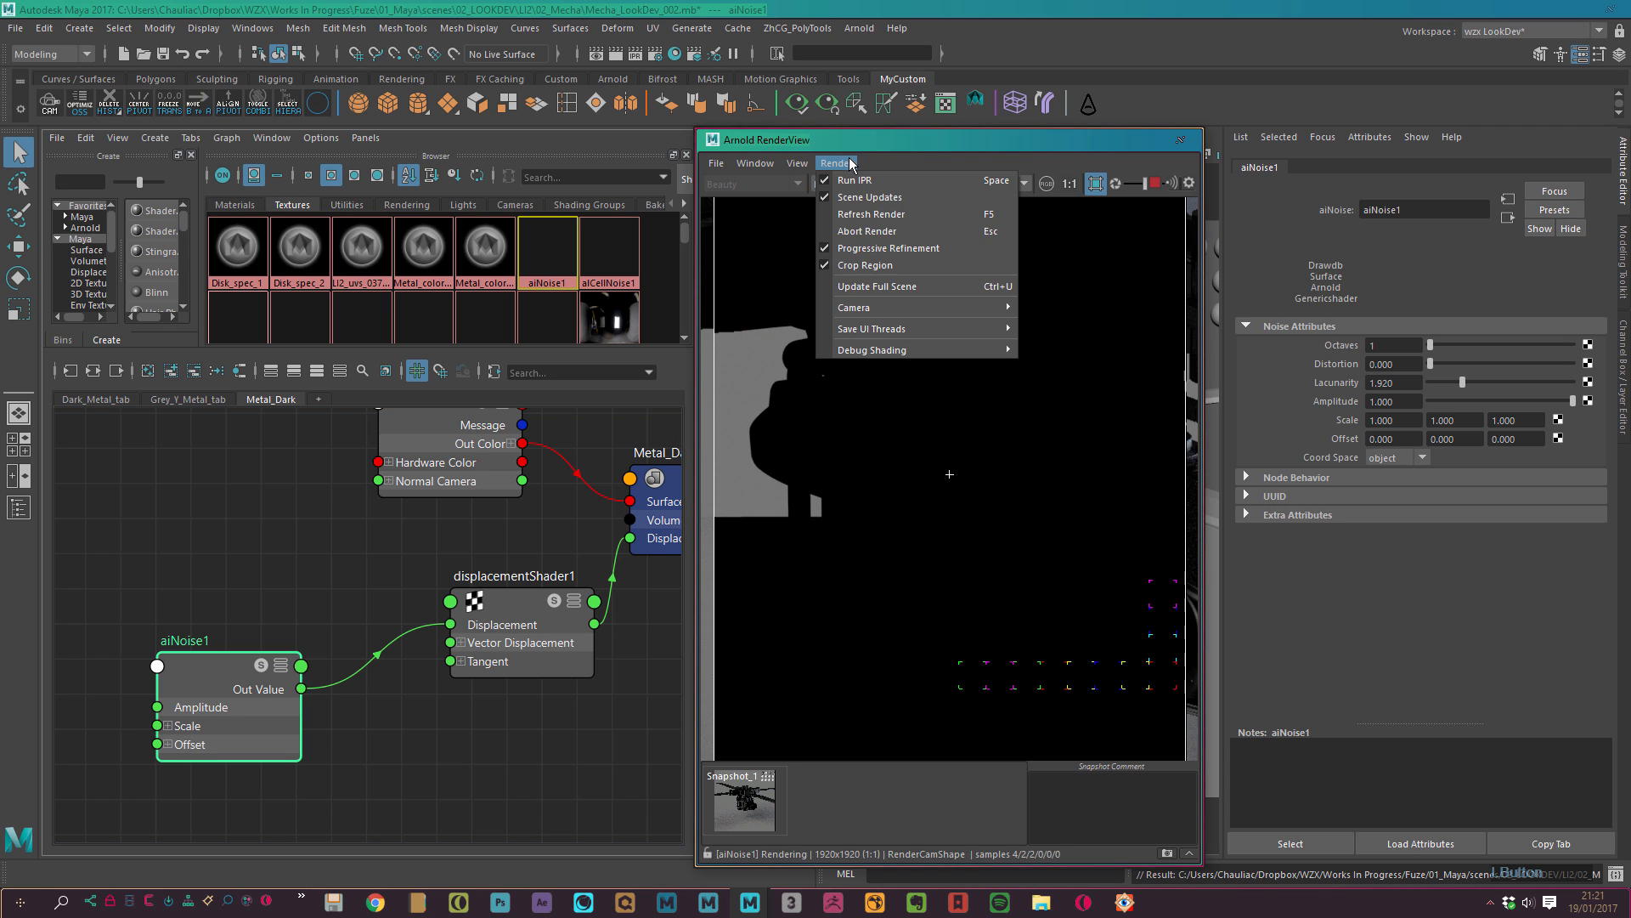
pyautogui.click(870, 287)
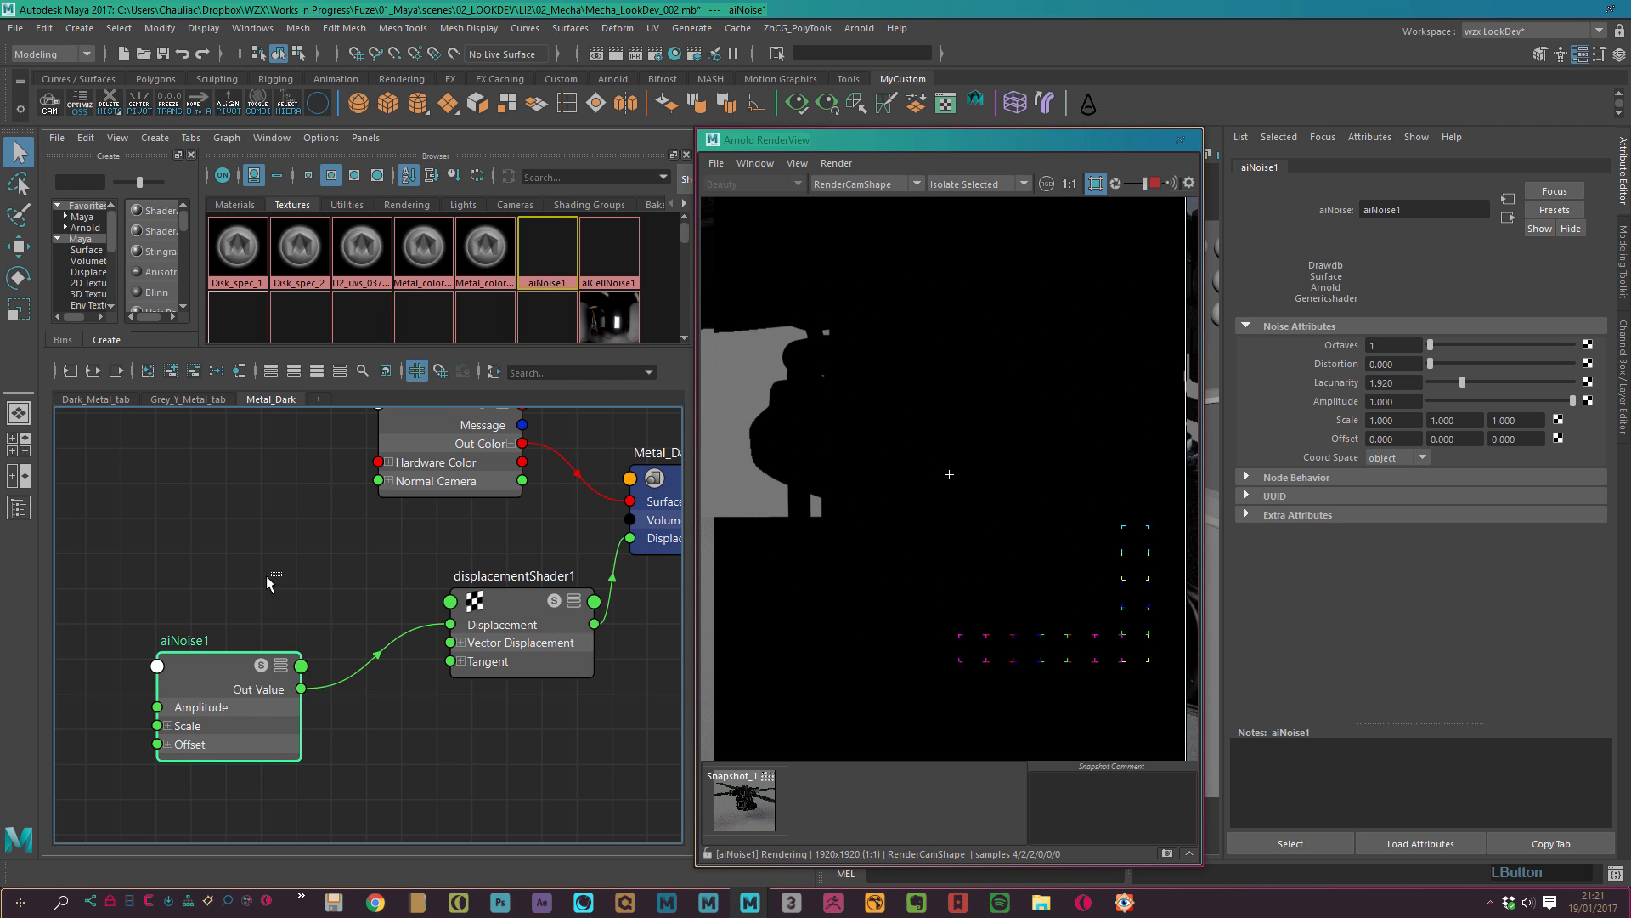
# Move aiNoise1 slightly up in the graph and set its Coord Space to world.
pyautogui.moveTo(267, 574); pyautogui.dragTo(255, 707)
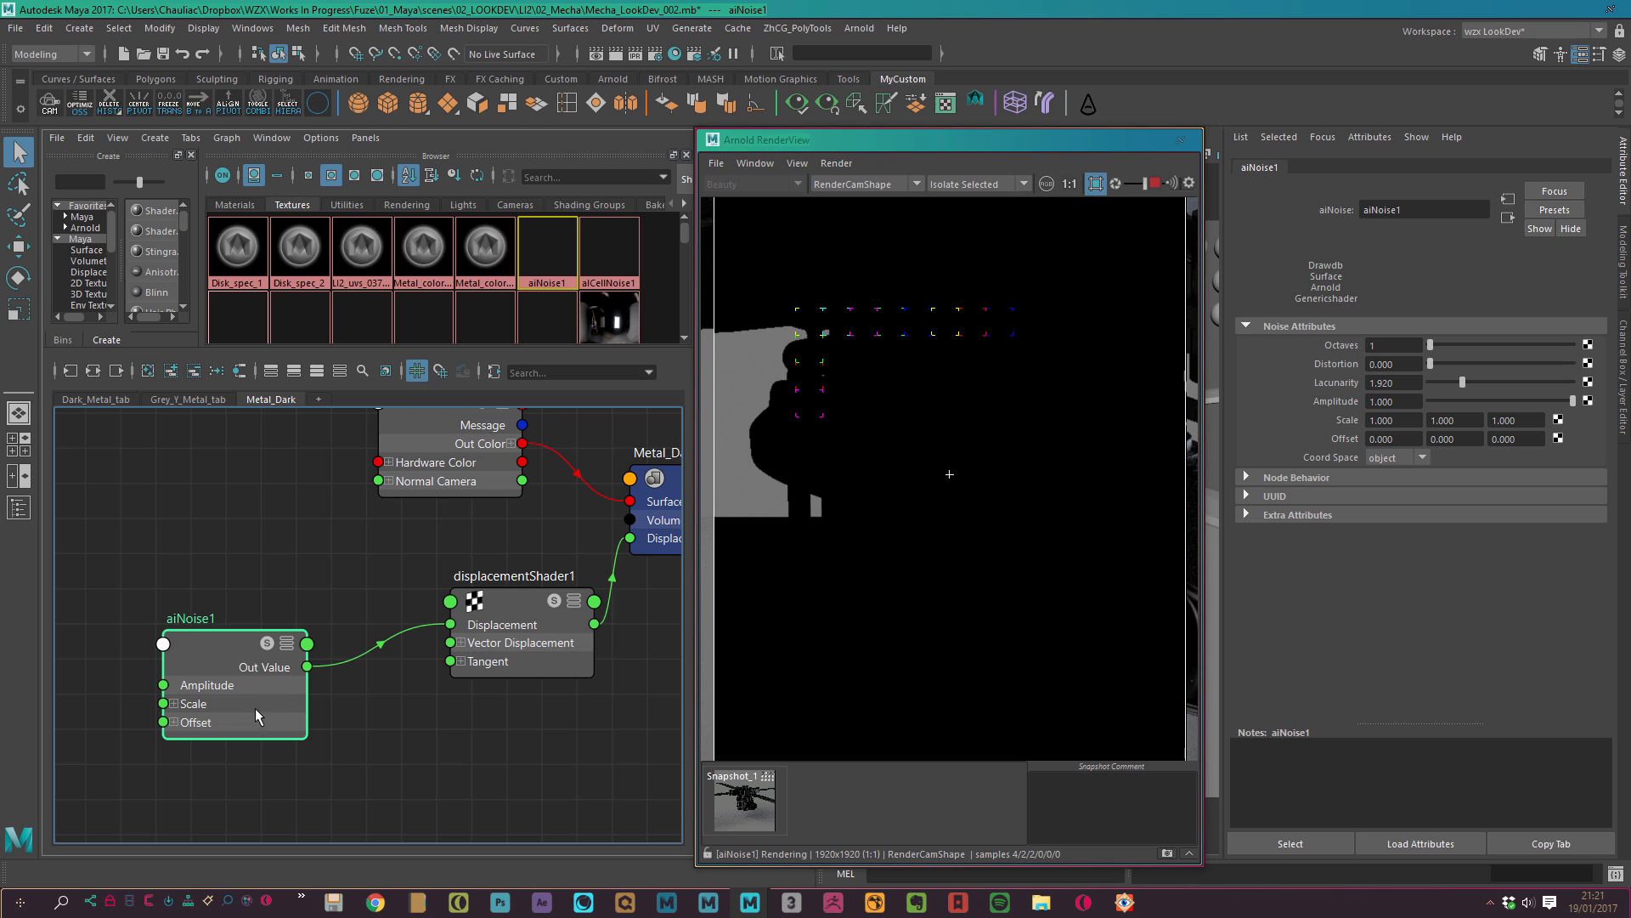
pyautogui.click(1407, 459)
pyautogui.click(1400, 476)
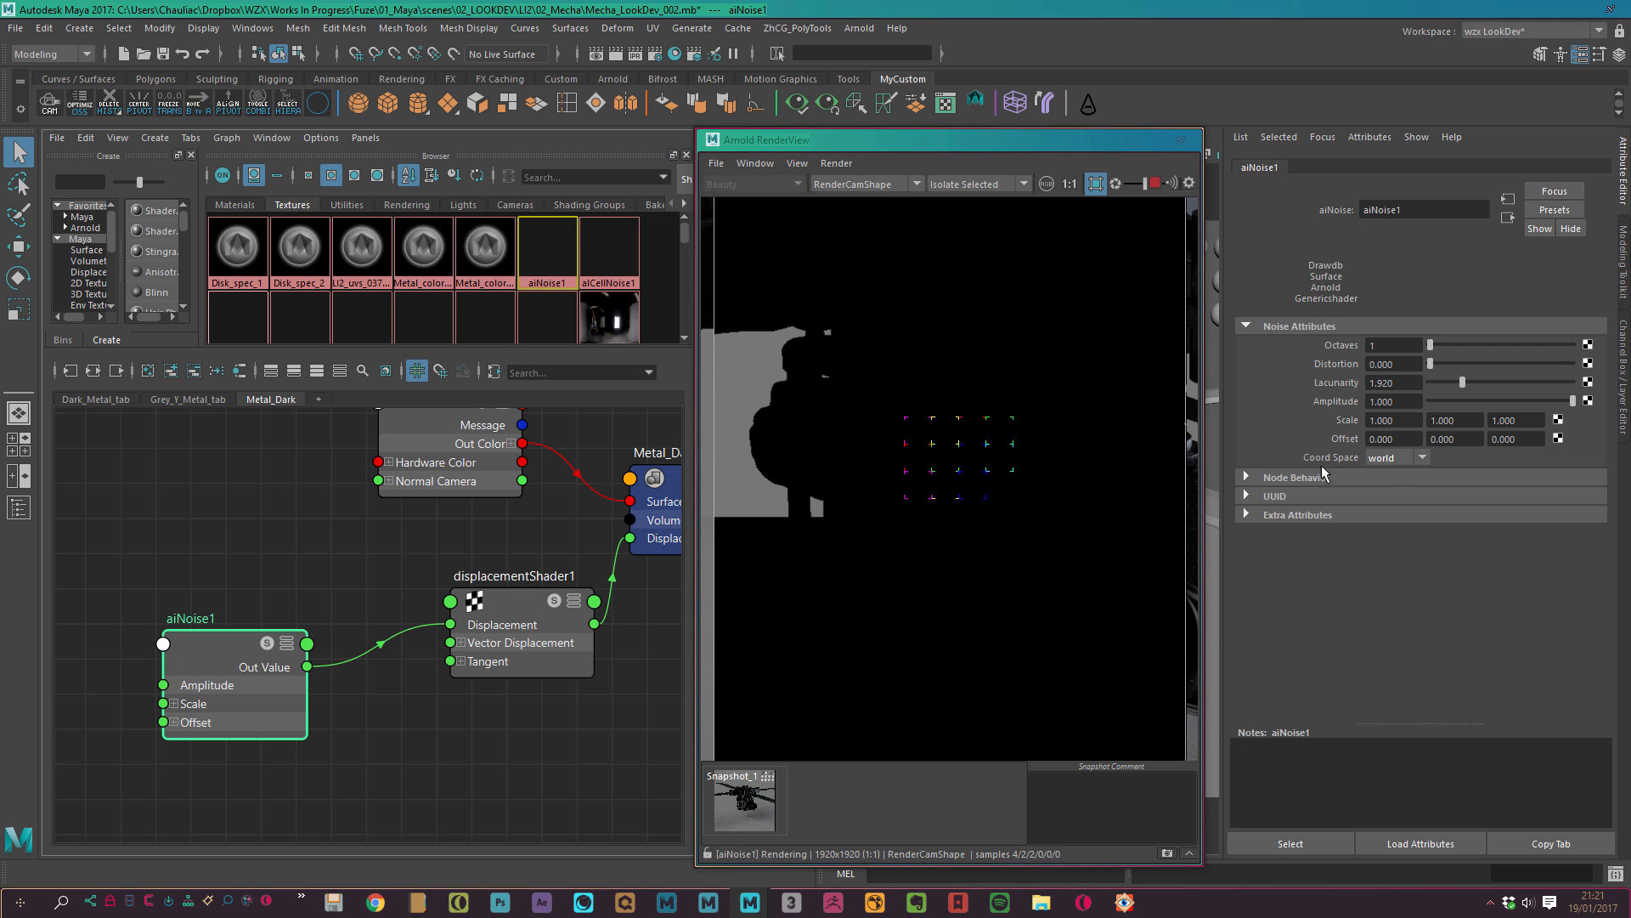
# Redraw the render view's crop region around the mech's middle section.
pyautogui.keyDown('alt'); pyautogui.moveTo(1027, 445); pyautogui.dragTo(670, 486, button='right'); pyautogui.keyUp('alt')
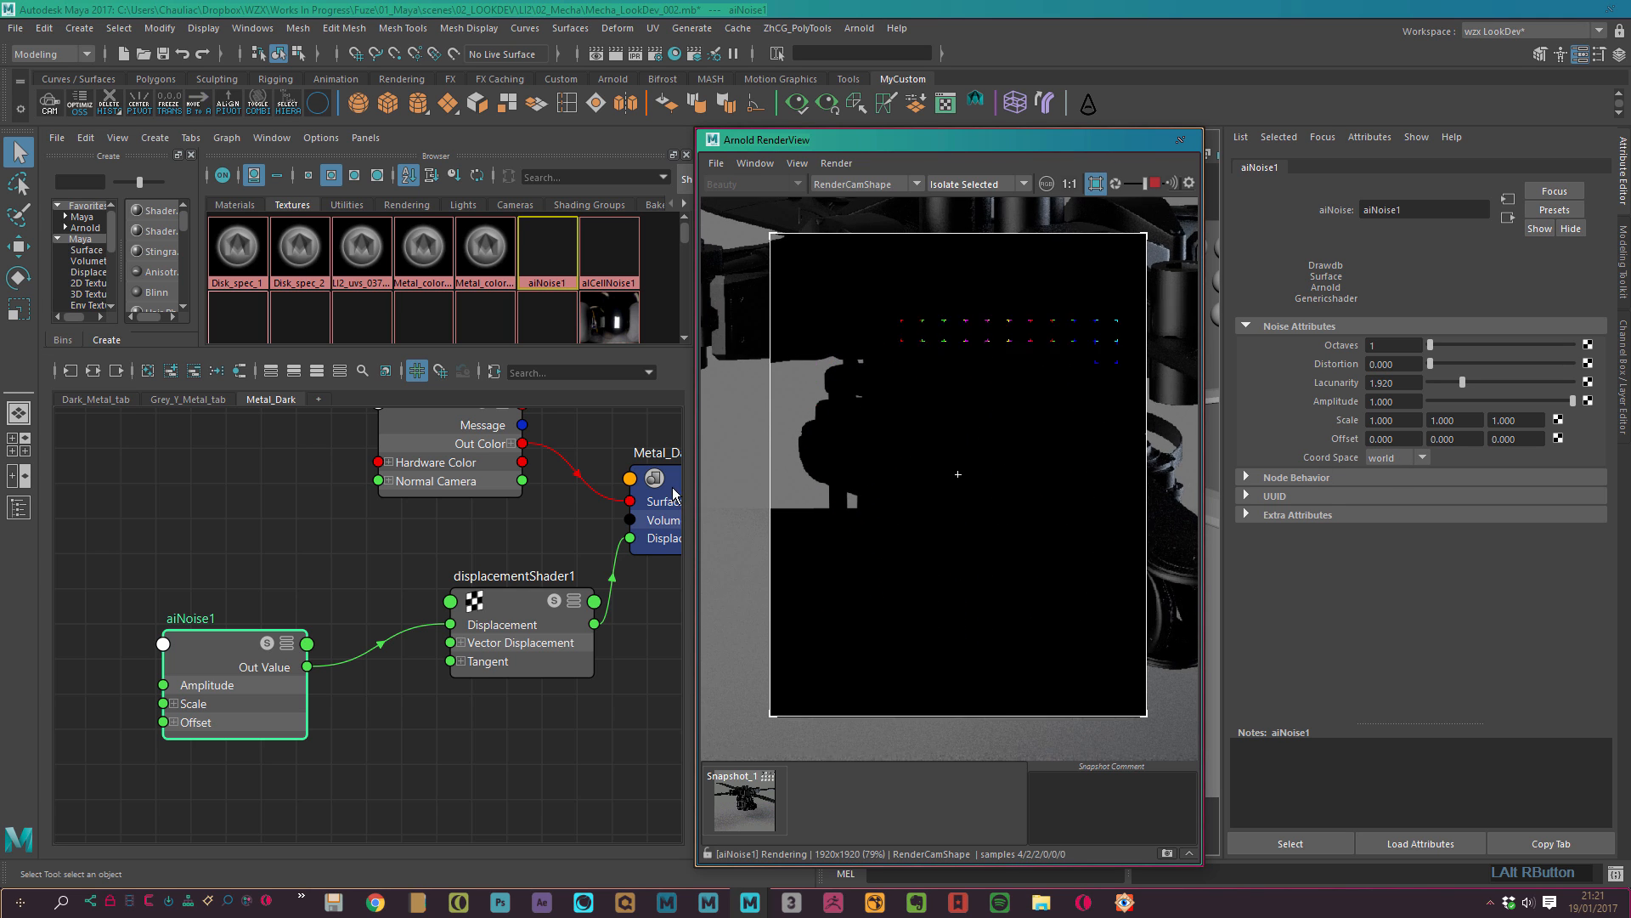
pyautogui.keyDown('alt'); pyautogui.moveTo(914, 233); pyautogui.dragTo(886, 313, button='middle'); pyautogui.keyUp('alt')
pyautogui.keyDown('shift'); pyautogui.moveTo(832, 258); pyautogui.dragTo(1022, 413); pyautogui.keyUp('shift')
pyautogui.keyDown('alt'); pyautogui.moveTo(1109, 430); pyautogui.dragTo(1108, 377, button='middle'); pyautogui.keyUp('alt')
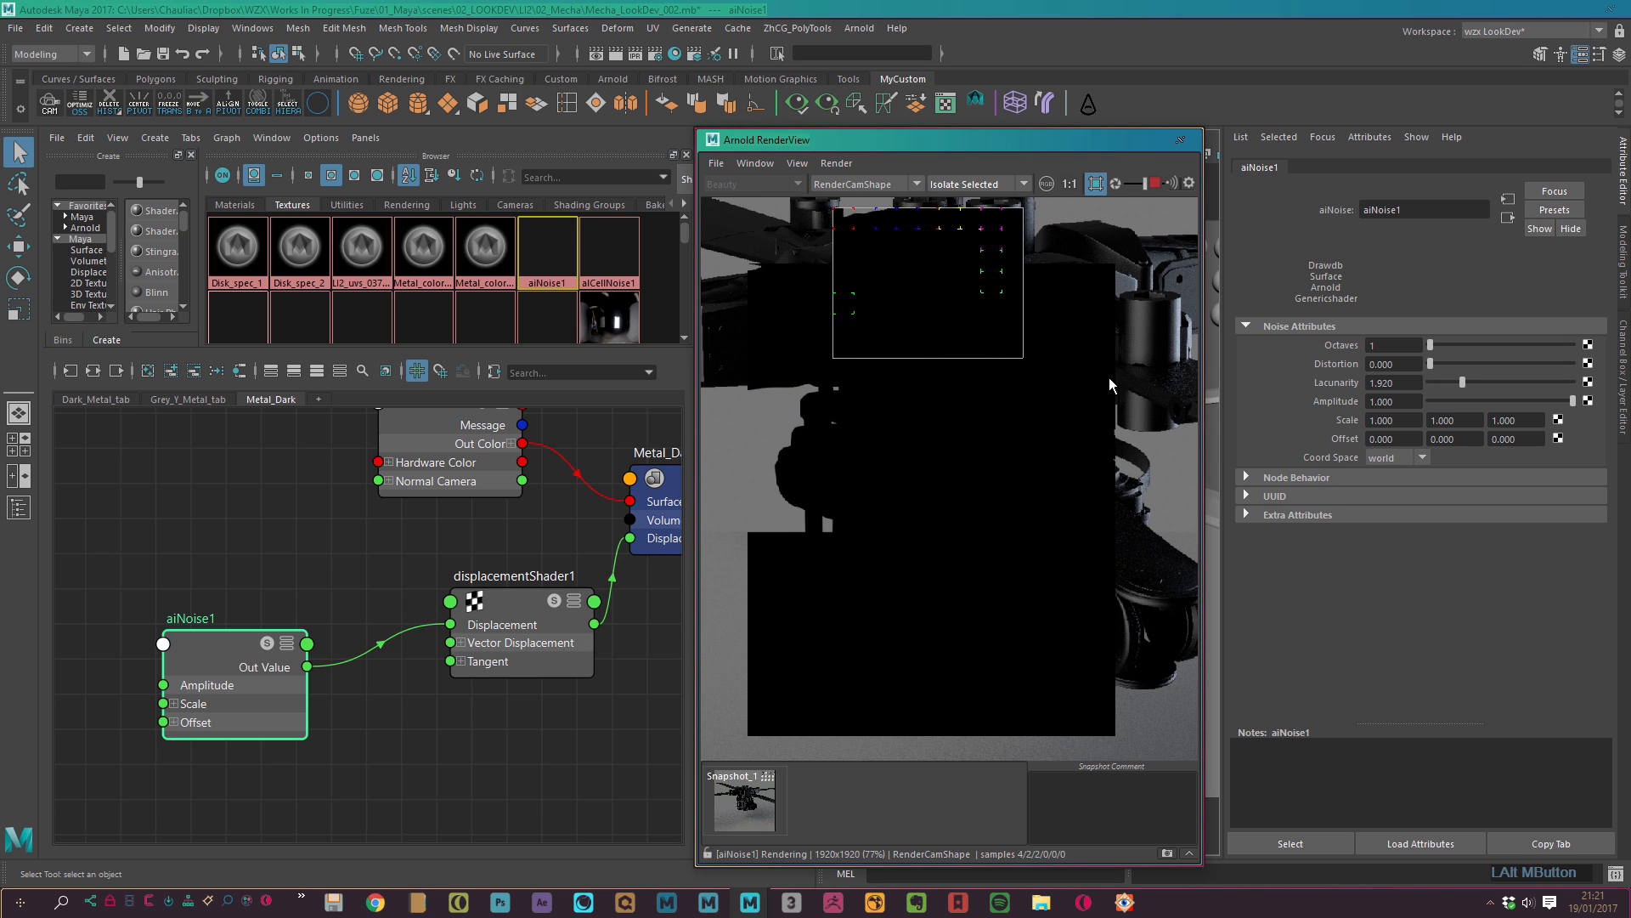
pyautogui.keyDown('shift'); pyautogui.moveTo(1141, 296); pyautogui.dragTo(783, 721); pyautogui.keyUp('shift')
pyautogui.keyDown('alt'); pyautogui.moveTo(923, 592); pyautogui.dragTo(945, 574, button='middle'); pyautogui.keyUp('alt')
pyautogui.keyDown('alt'); pyautogui.moveTo(968, 576); pyautogui.dragTo(1185, 619, button='right'); pyautogui.keyUp('alt')
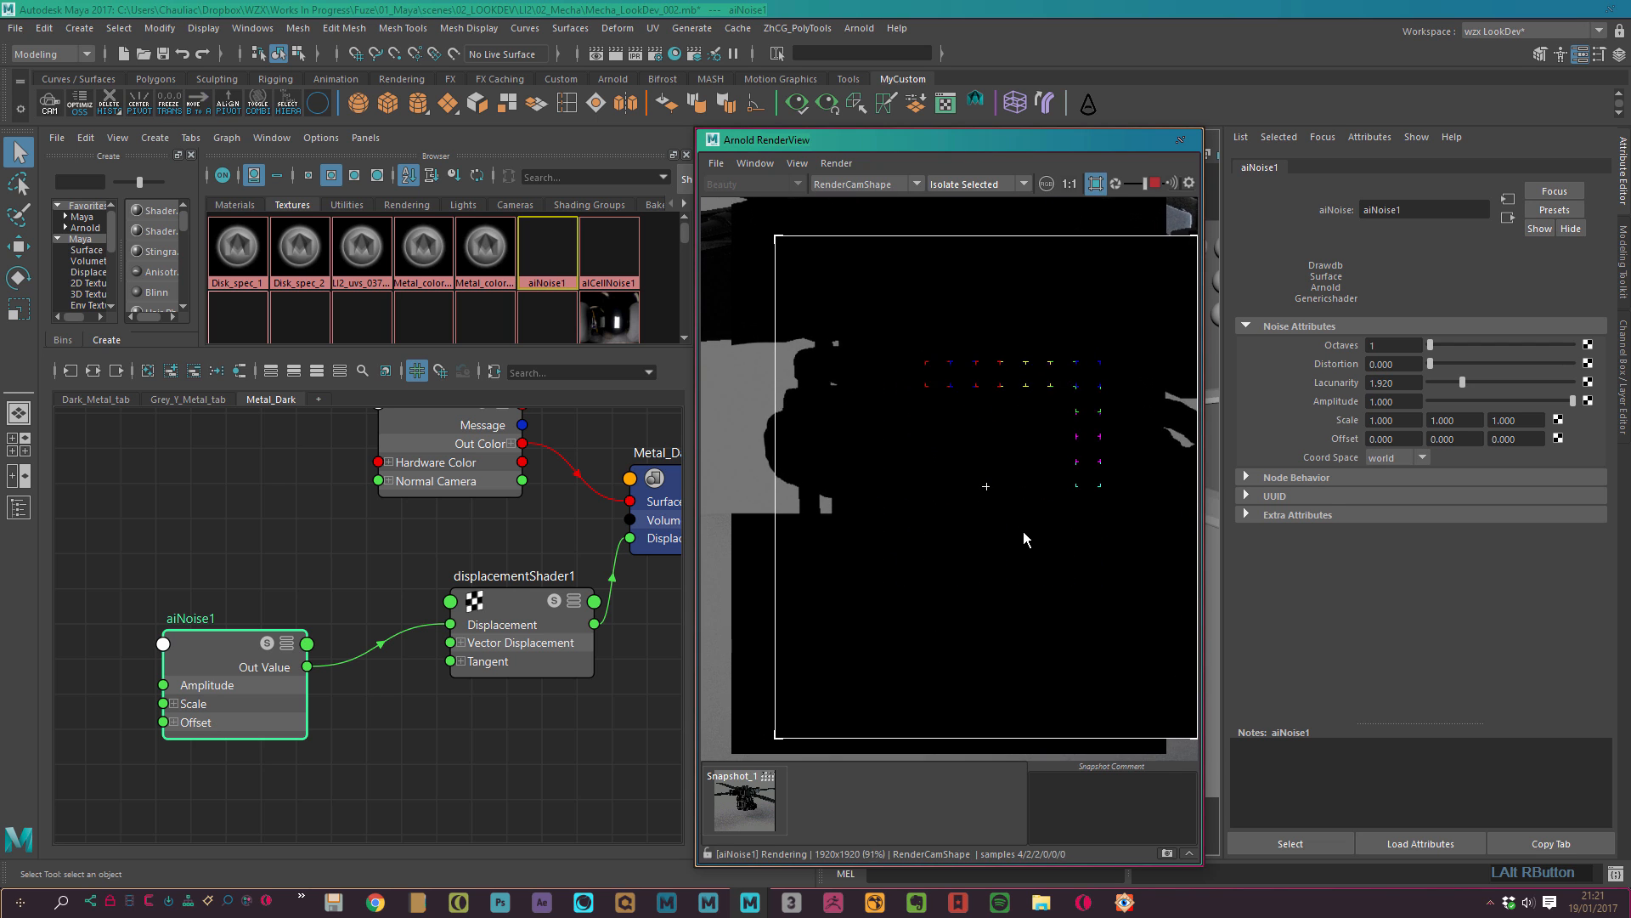
pyautogui.keyDown('alt'); pyautogui.moveTo(937, 520); pyautogui.dragTo(950, 488, button='middle'); pyautogui.keyUp('alt')
# Inspect displacementShader1 and Metal_Dark_Main isolated in the render, and shift Metal_Dark_Main slightly toward its shading group.
pyautogui.click(497, 671)
pyautogui.keyDown('alt'); pyautogui.moveTo(589, 748); pyautogui.dragTo(610, 793, button='middle'); pyautogui.keyUp('alt')
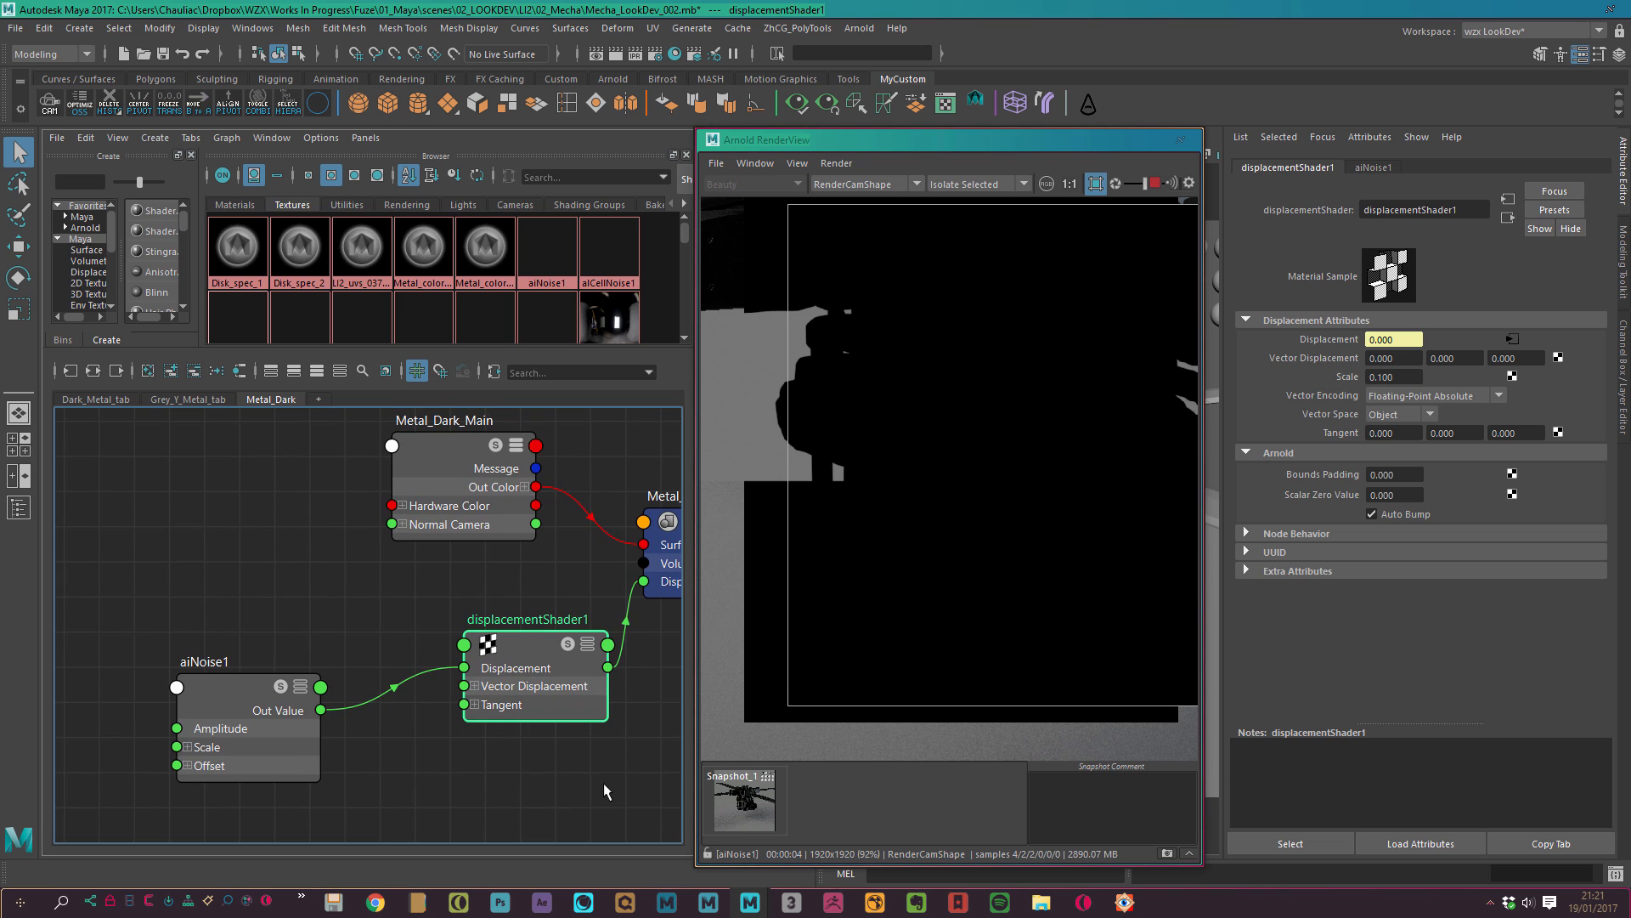
pyautogui.click(463, 537)
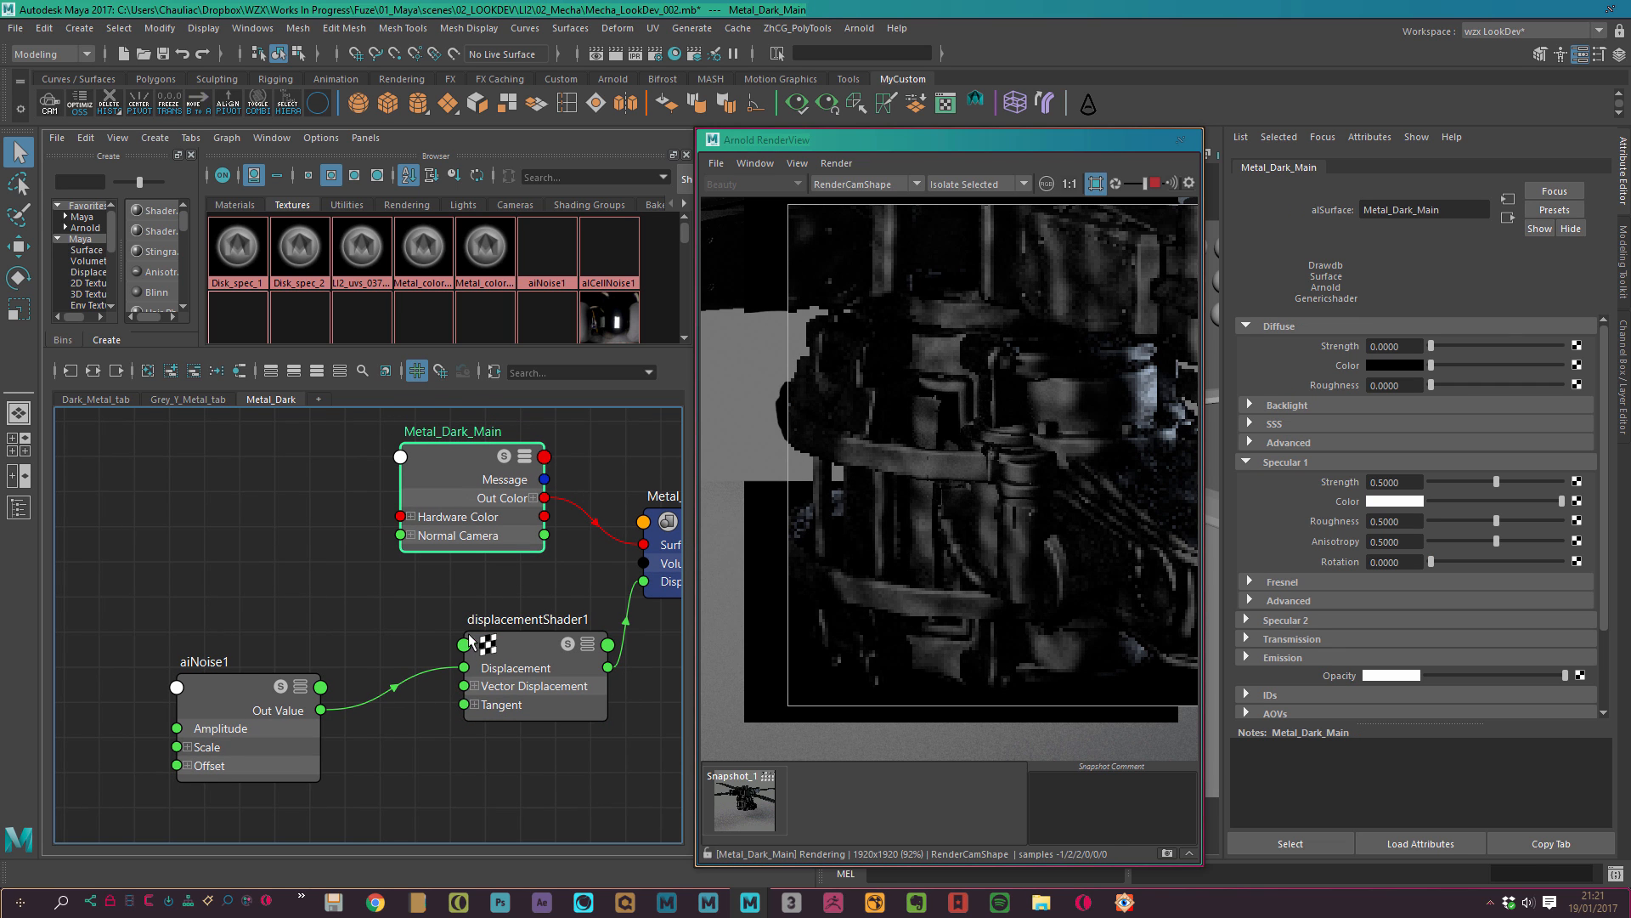
pyautogui.keyDown('alt'); pyautogui.moveTo(508, 614); pyautogui.dragTo(457, 596, button='middle'); pyautogui.keyUp('alt')
pyautogui.click(431, 636)
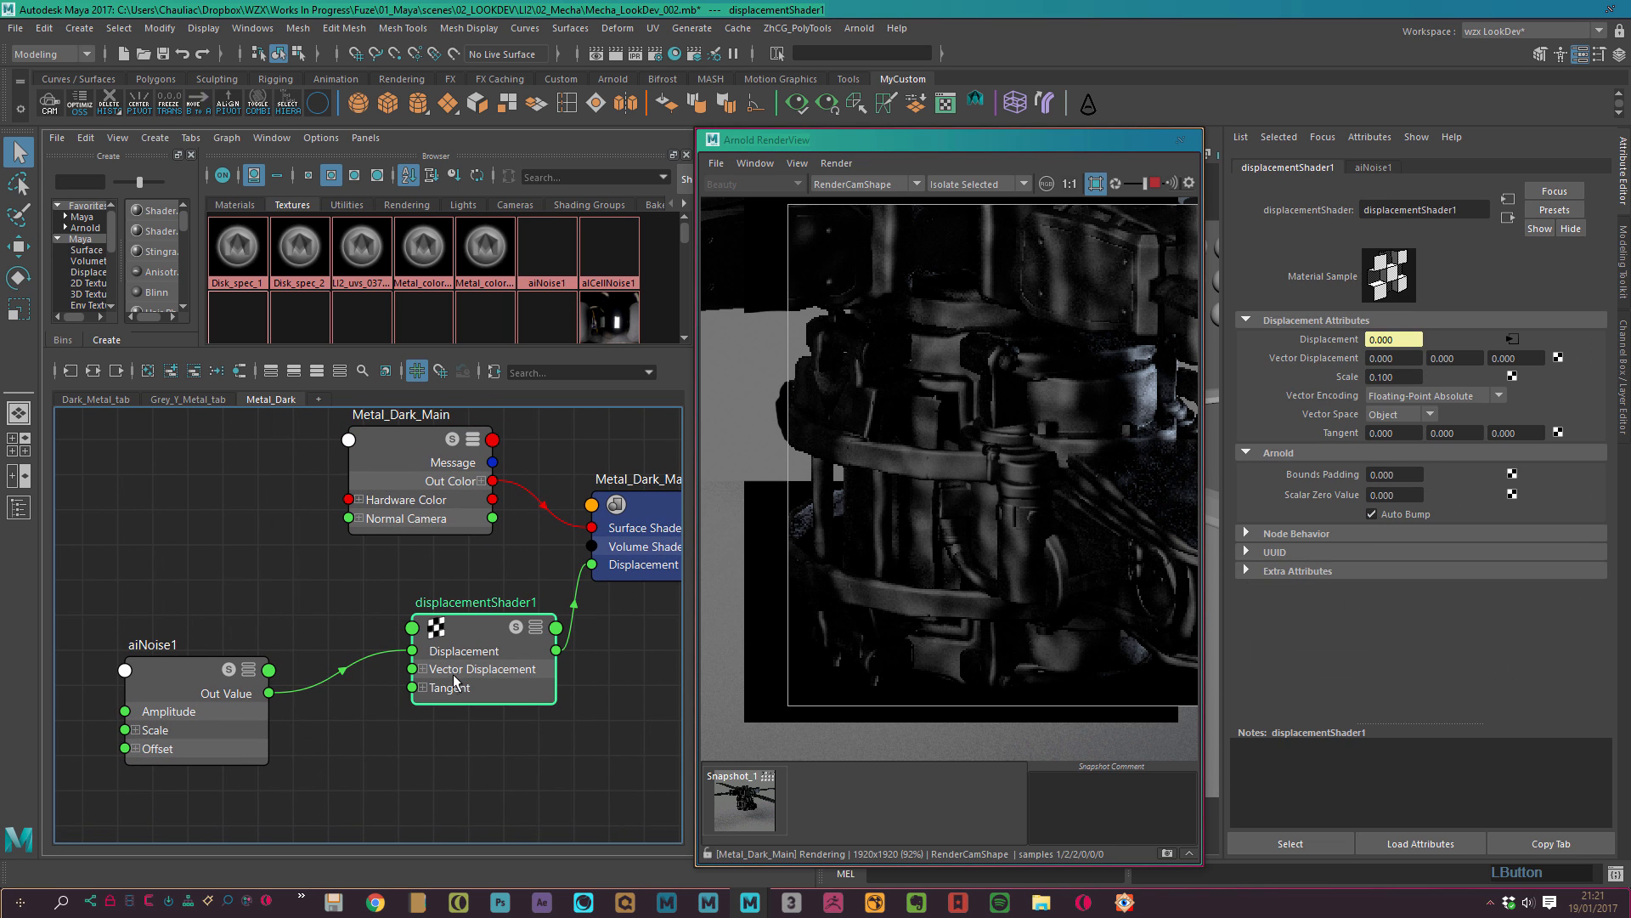
pyautogui.click(436, 515)
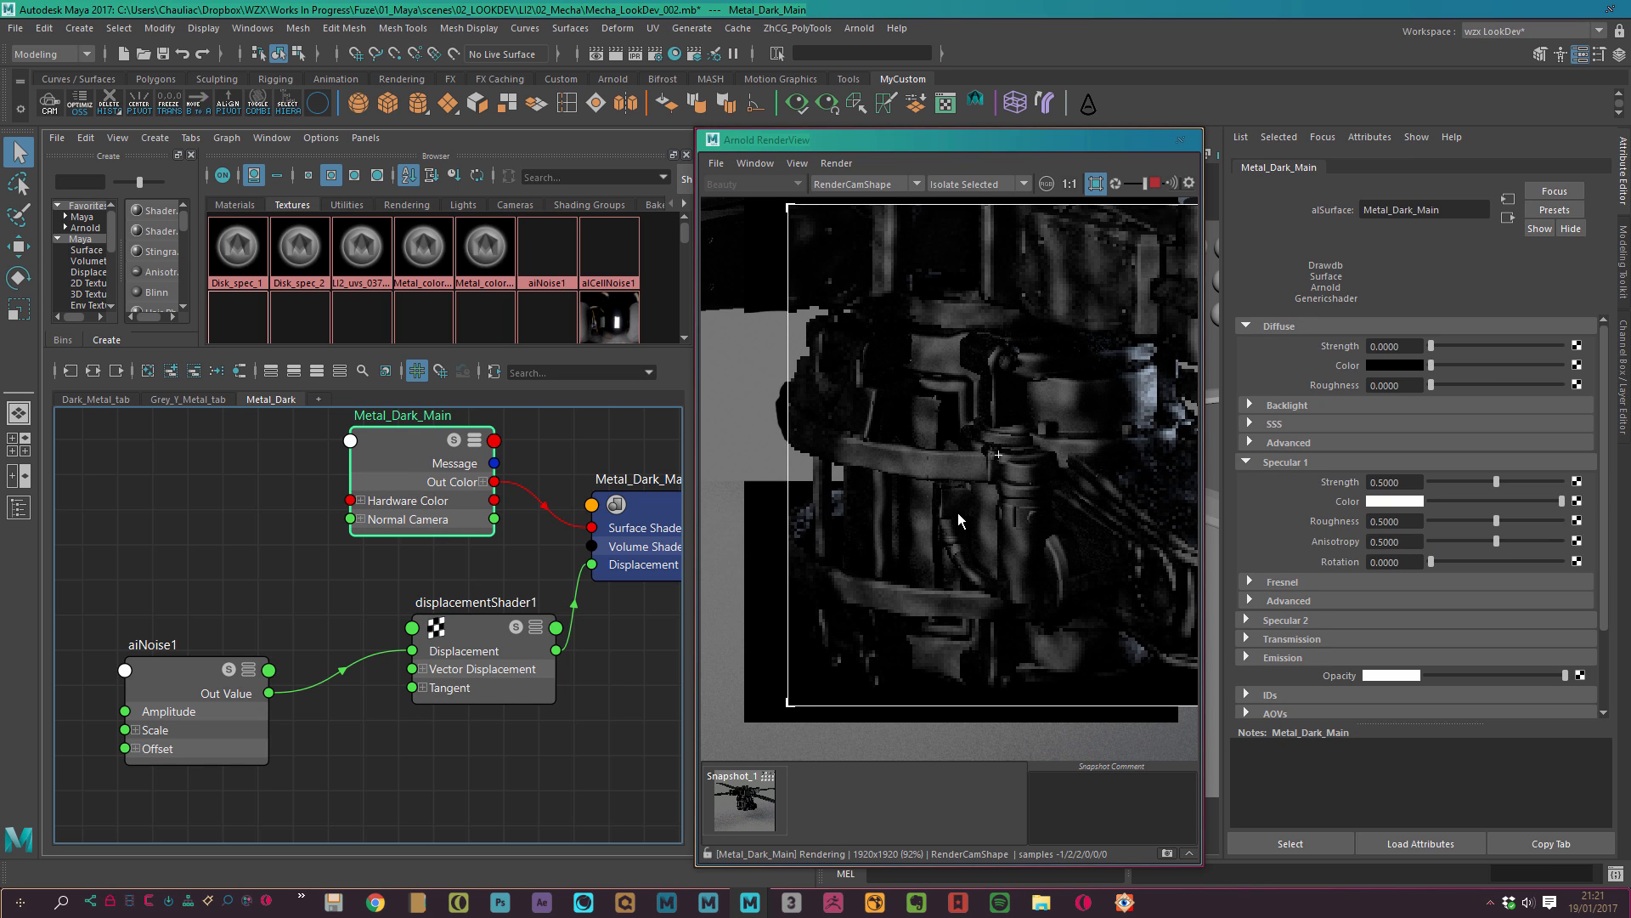
pyautogui.moveTo(407, 471); pyautogui.dragTo(419, 489)
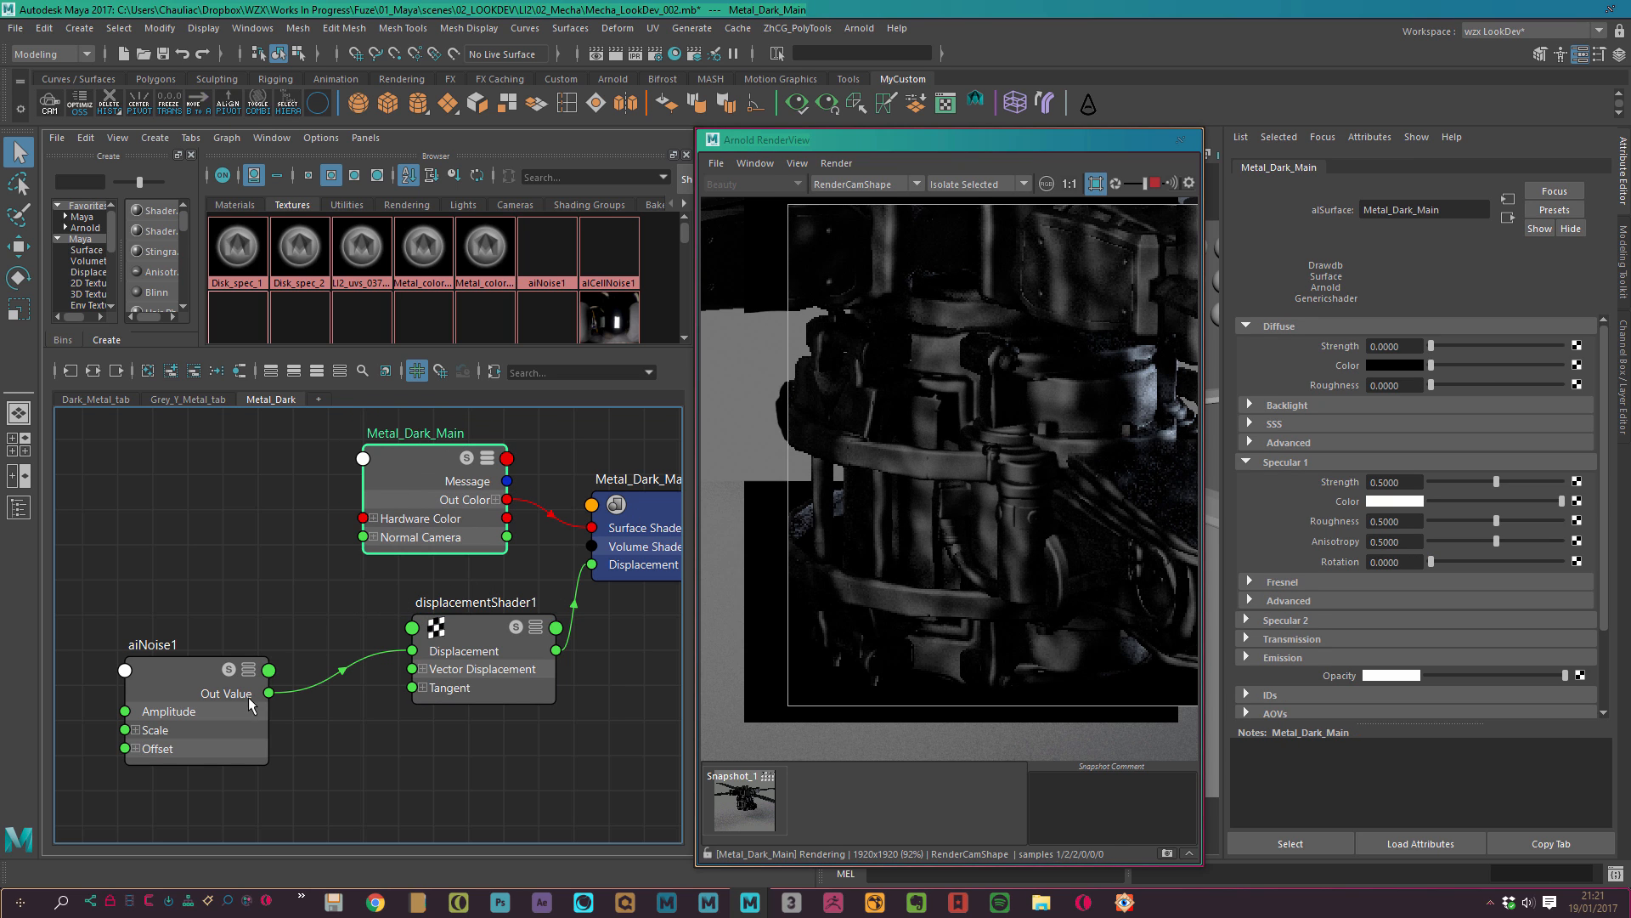
# Connect aiNoise1 to Metal_Dark_Main's Diffuse Color, move displacementShader1 slightly aside, and isolate aiNoise1 in the render.
pyautogui.moveTo(1394, 365); pyautogui.dragTo(1351, 365, button='middle')
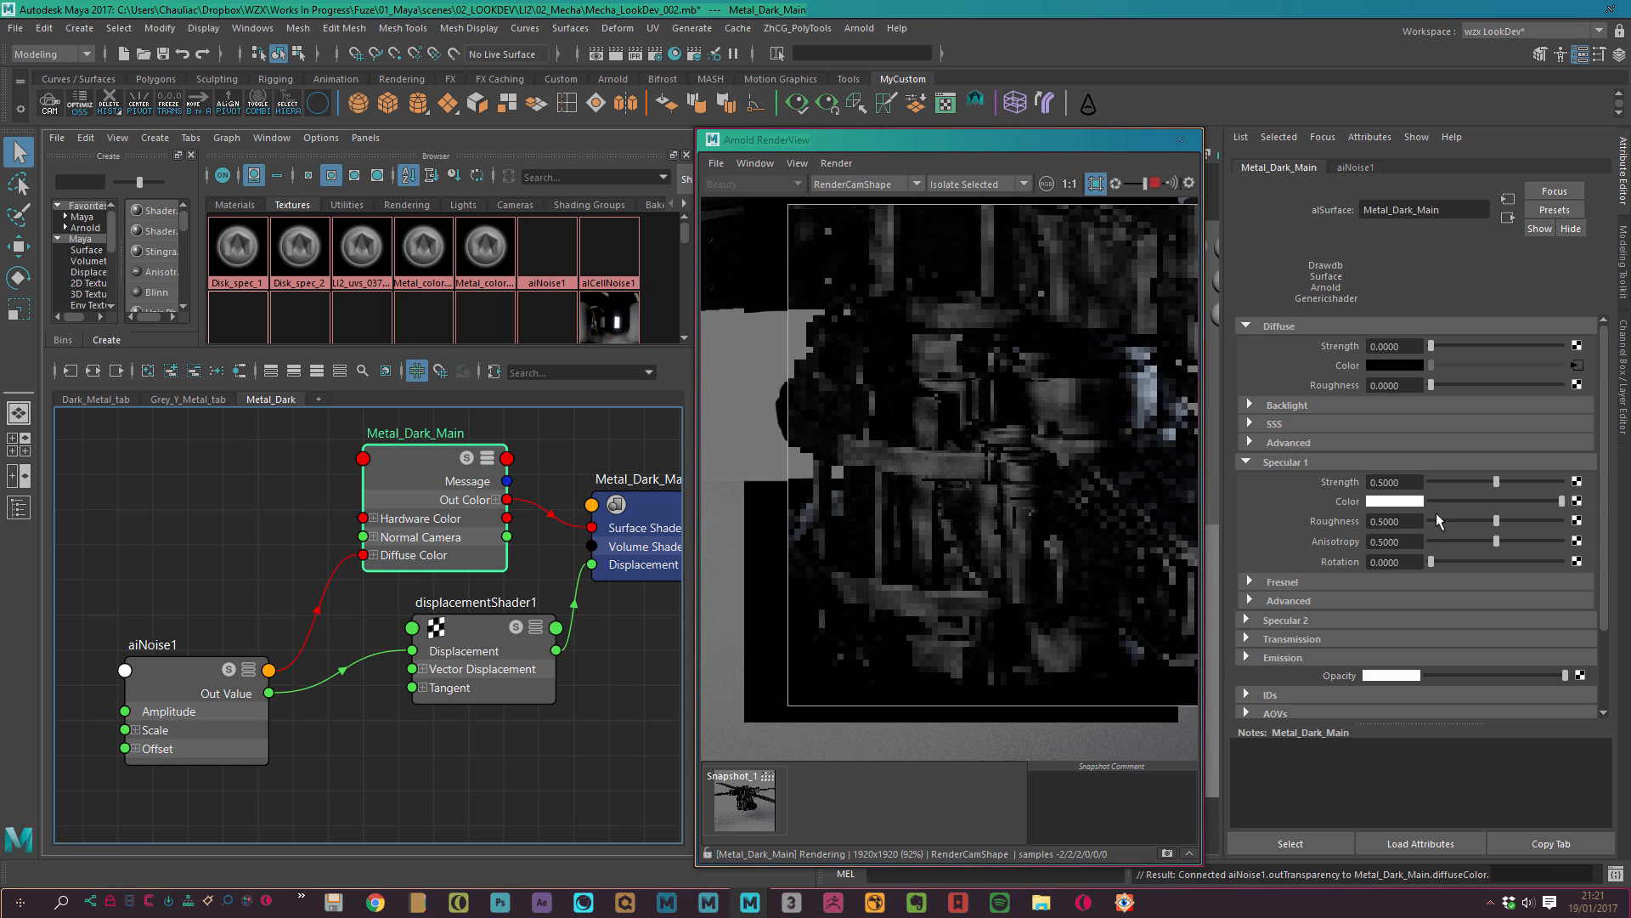
pyautogui.moveTo(418, 608); pyautogui.dragTo(437, 625)
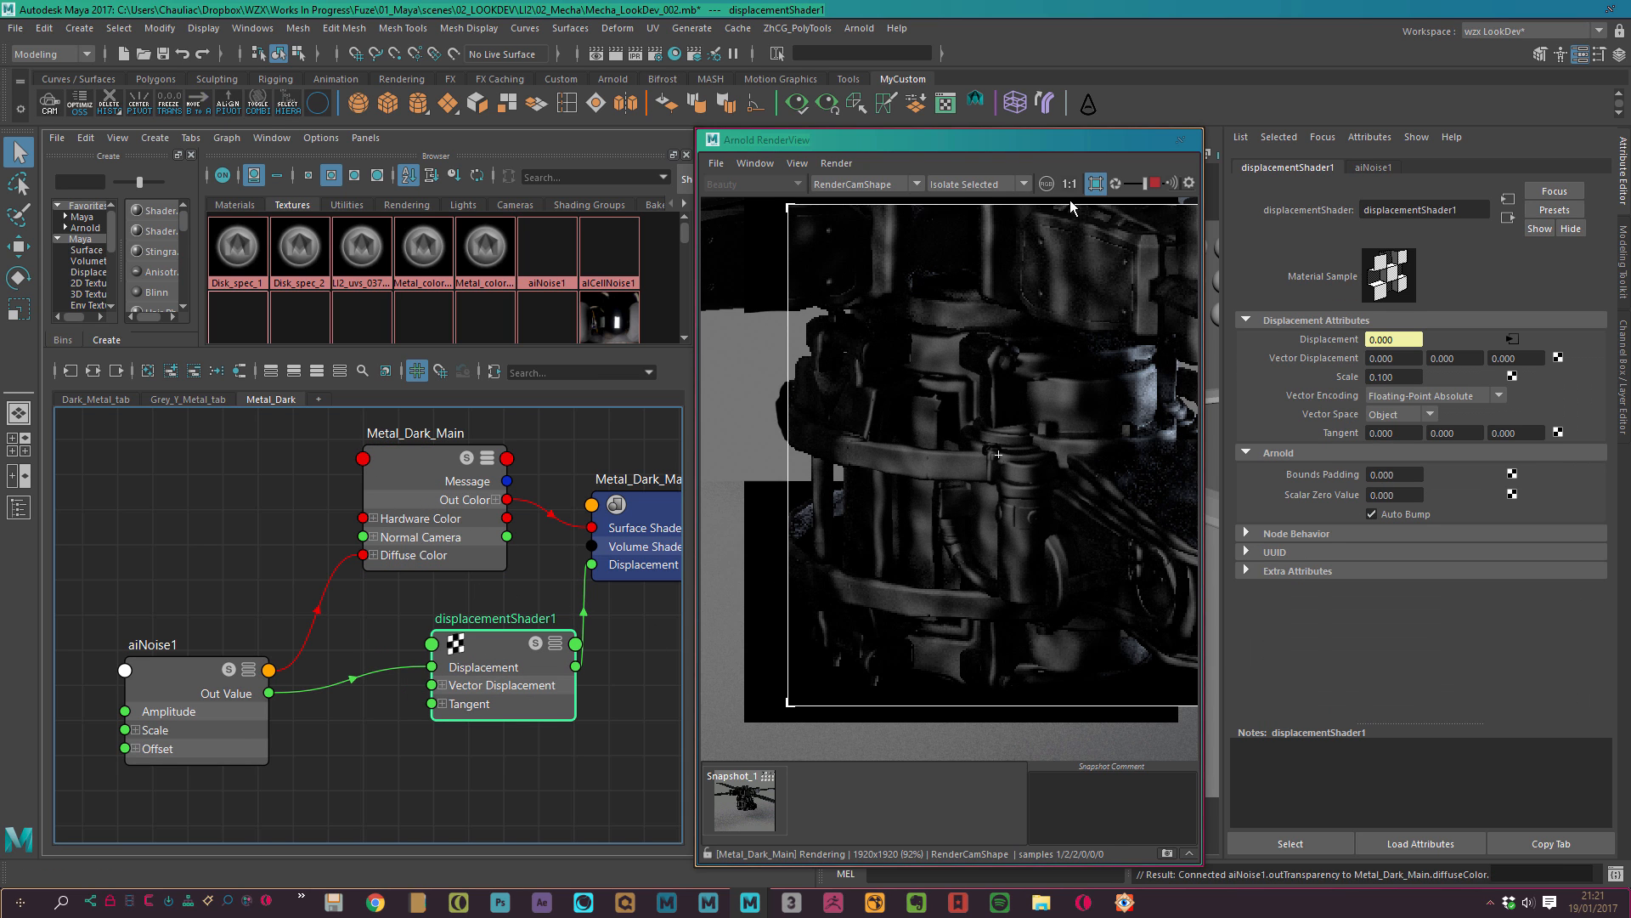
pyautogui.click(197, 739)
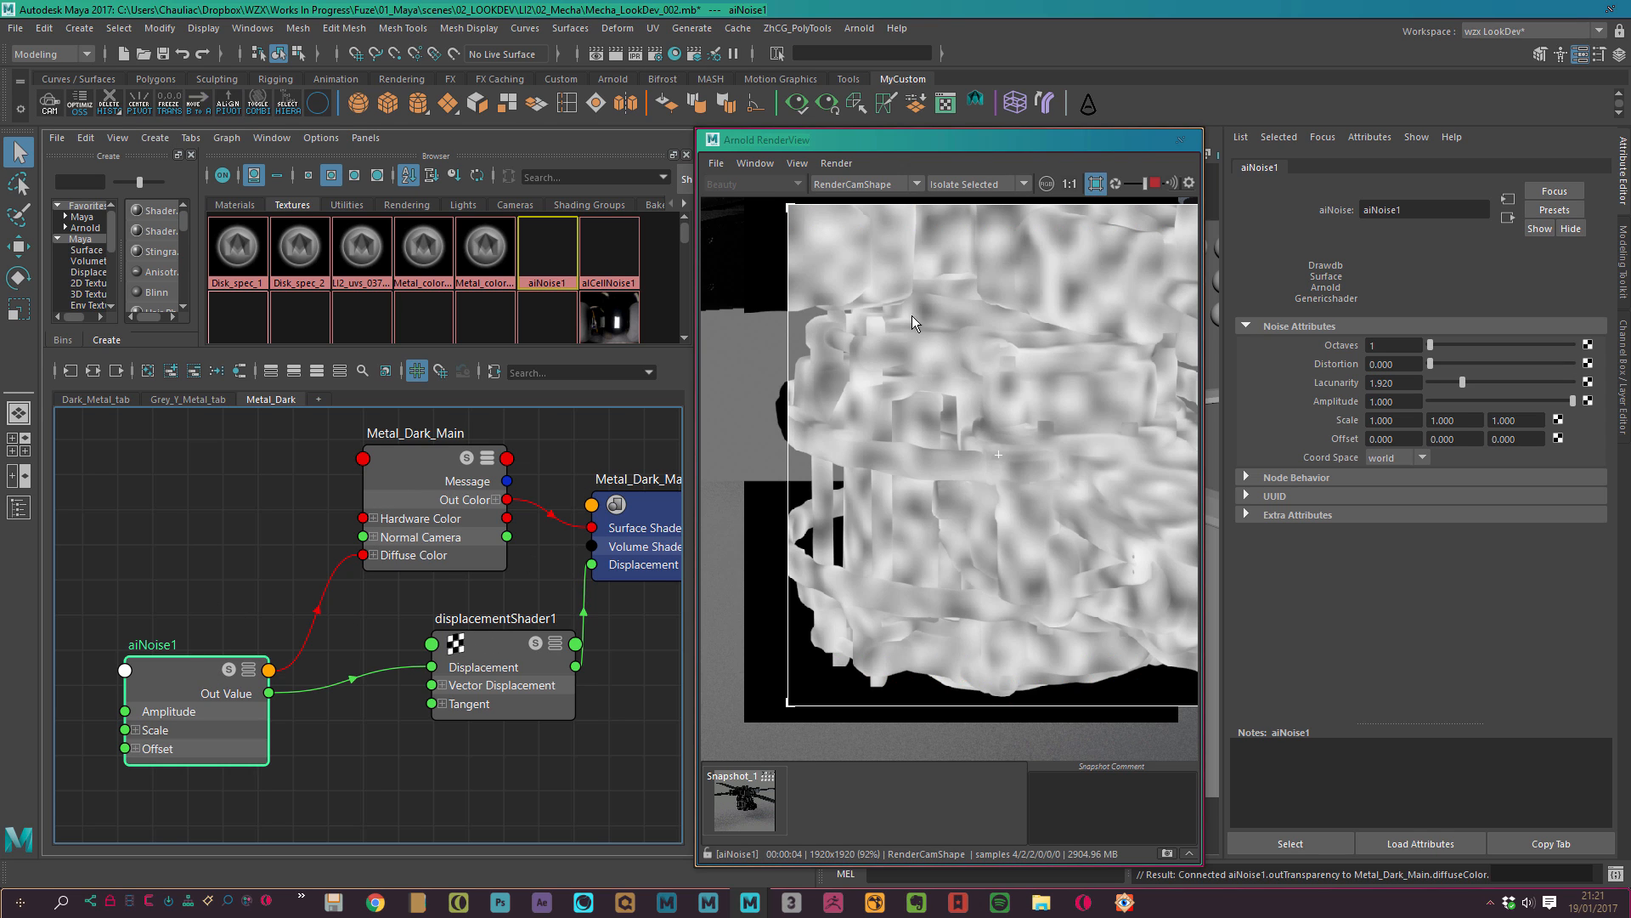
# Try object as aiNoise1's Coord Space in the isolated render, and return it to world.
pyautogui.click(166, 762)
pyautogui.click(1388, 457)
pyautogui.click(1397, 476)
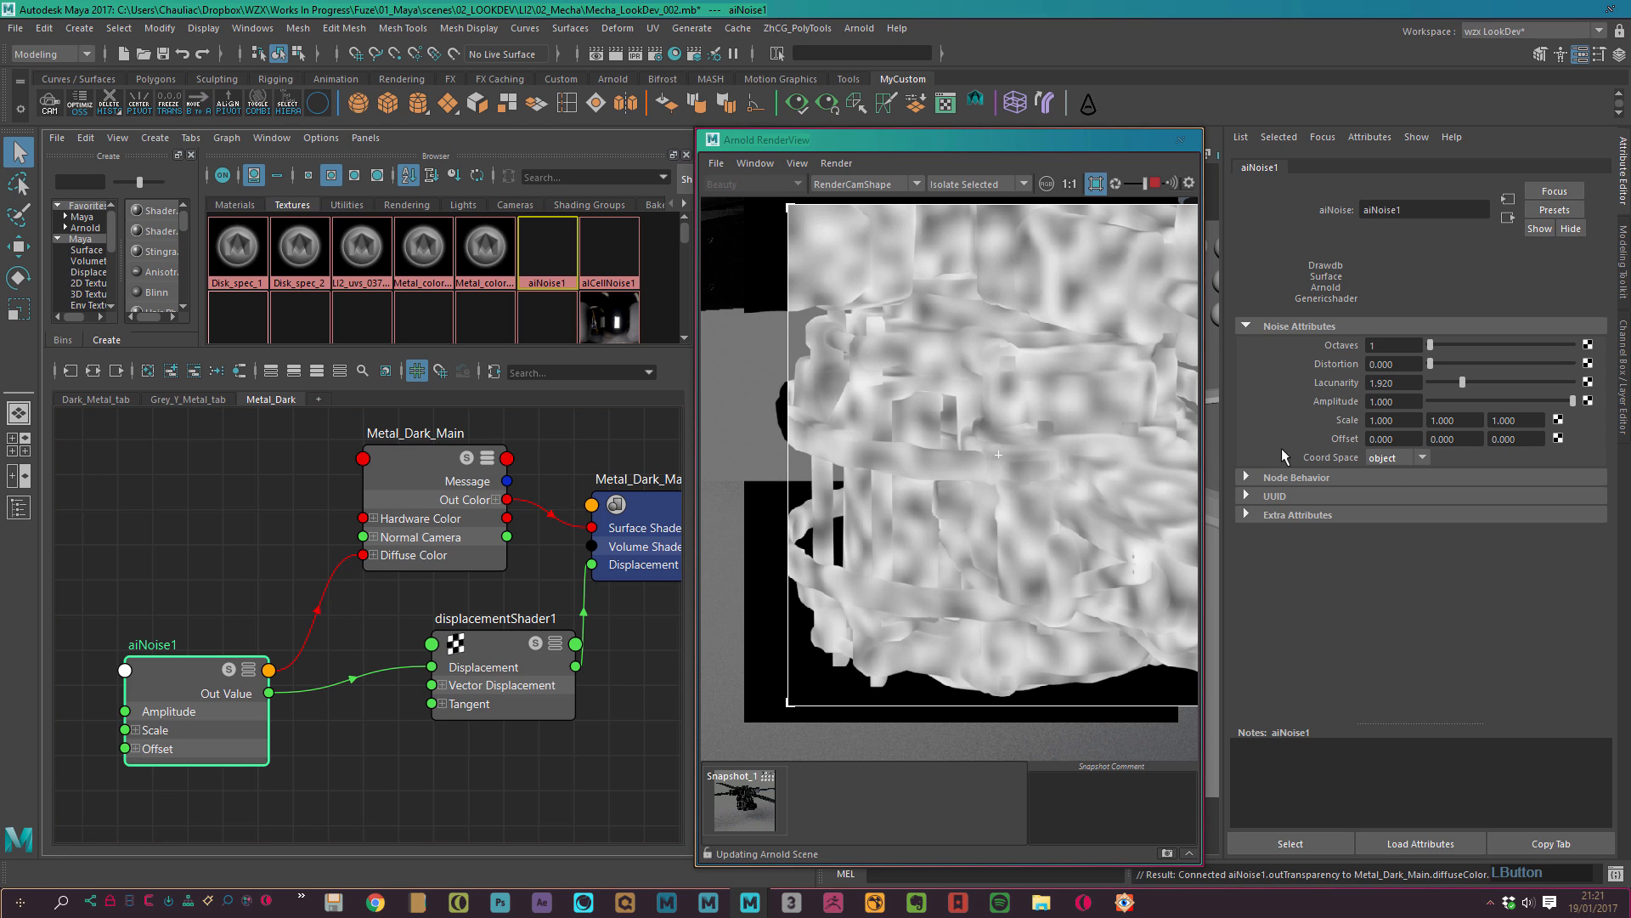
pyautogui.moveTo(1035, 480)
pyautogui.keyDown('alt'); pyautogui.mouseDown(button='middle')
pyautogui.moveTo(1016, 480)
pyautogui.moveTo(1052, 488)
pyautogui.mouseUp(button='middle'); pyautogui.keyUp('alt')
pyautogui.click(1389, 459)
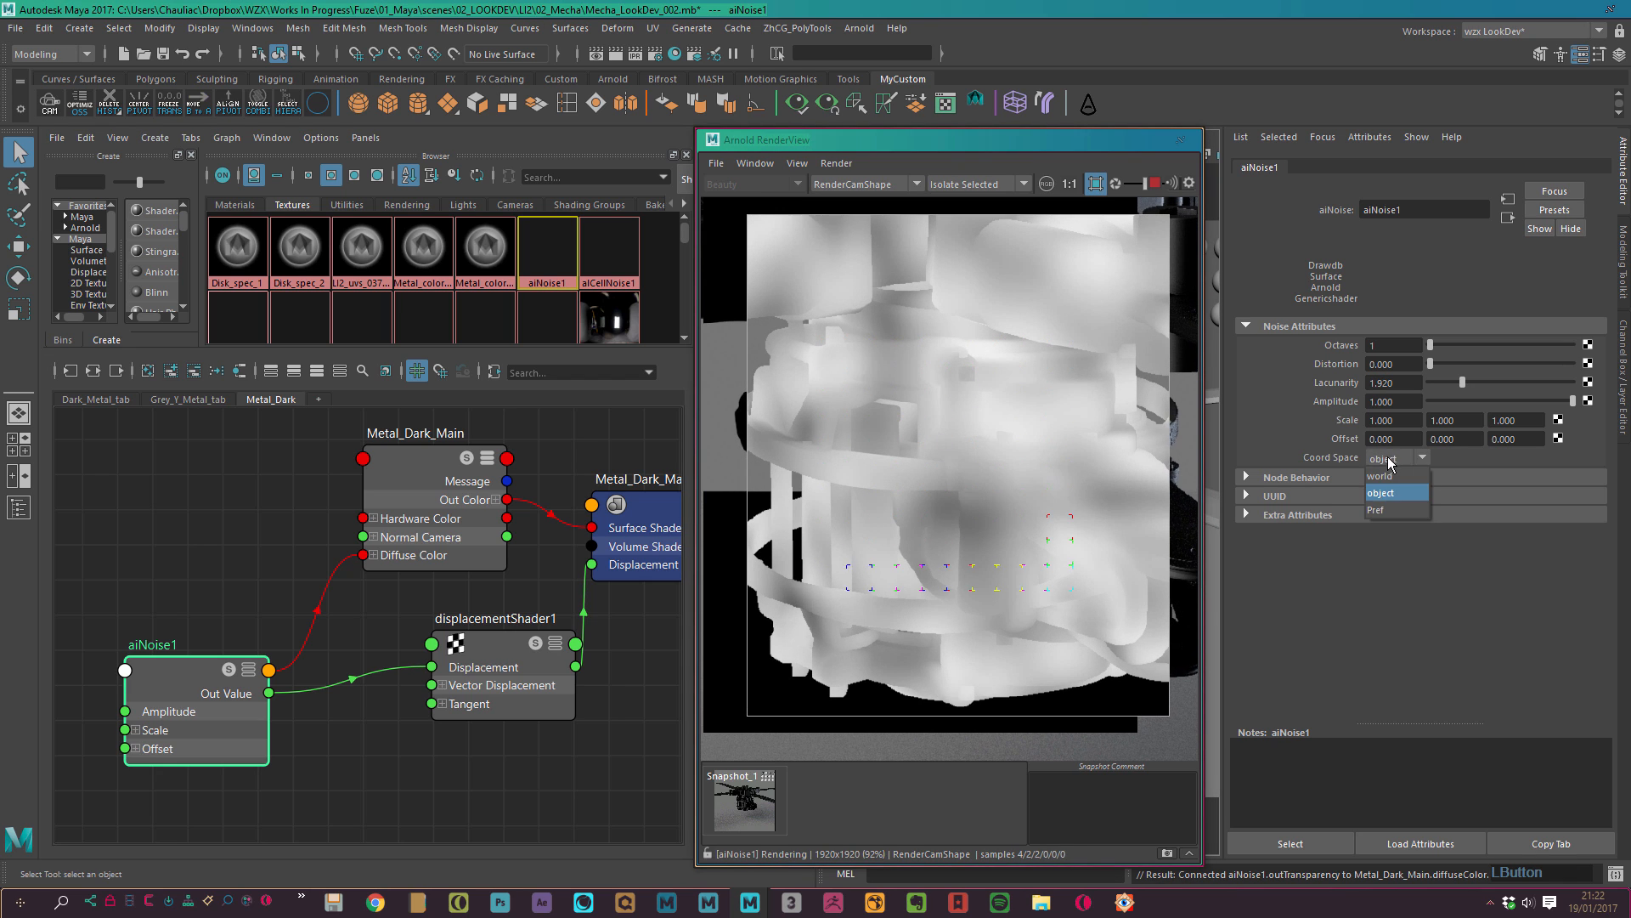
pyautogui.click(1394, 486)
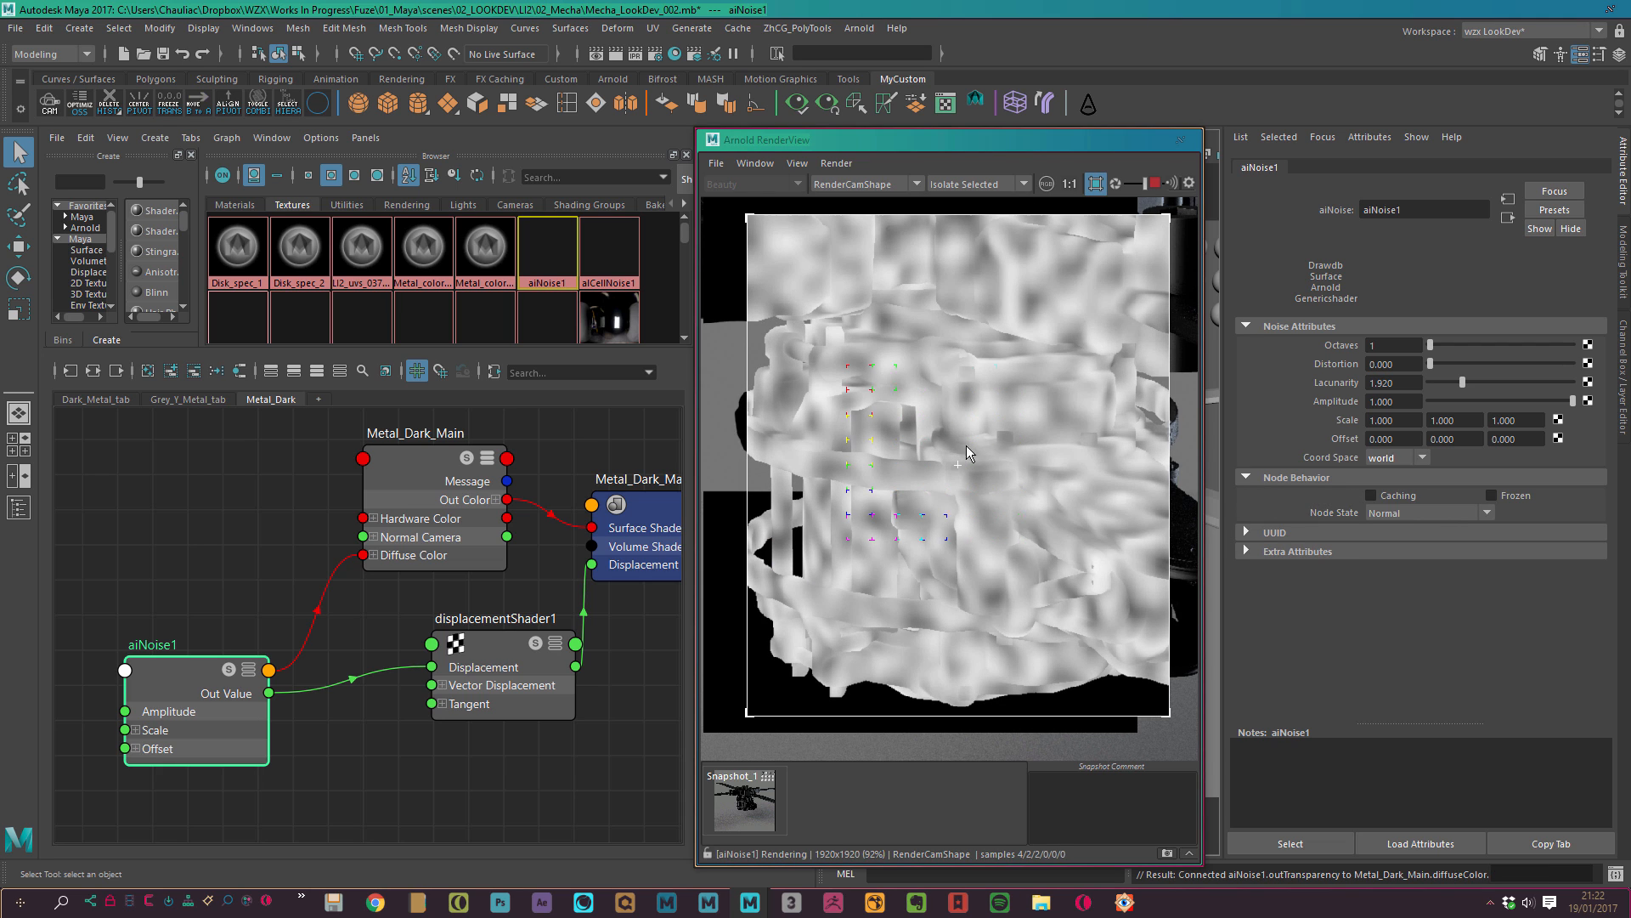
pyautogui.click(1310, 478)
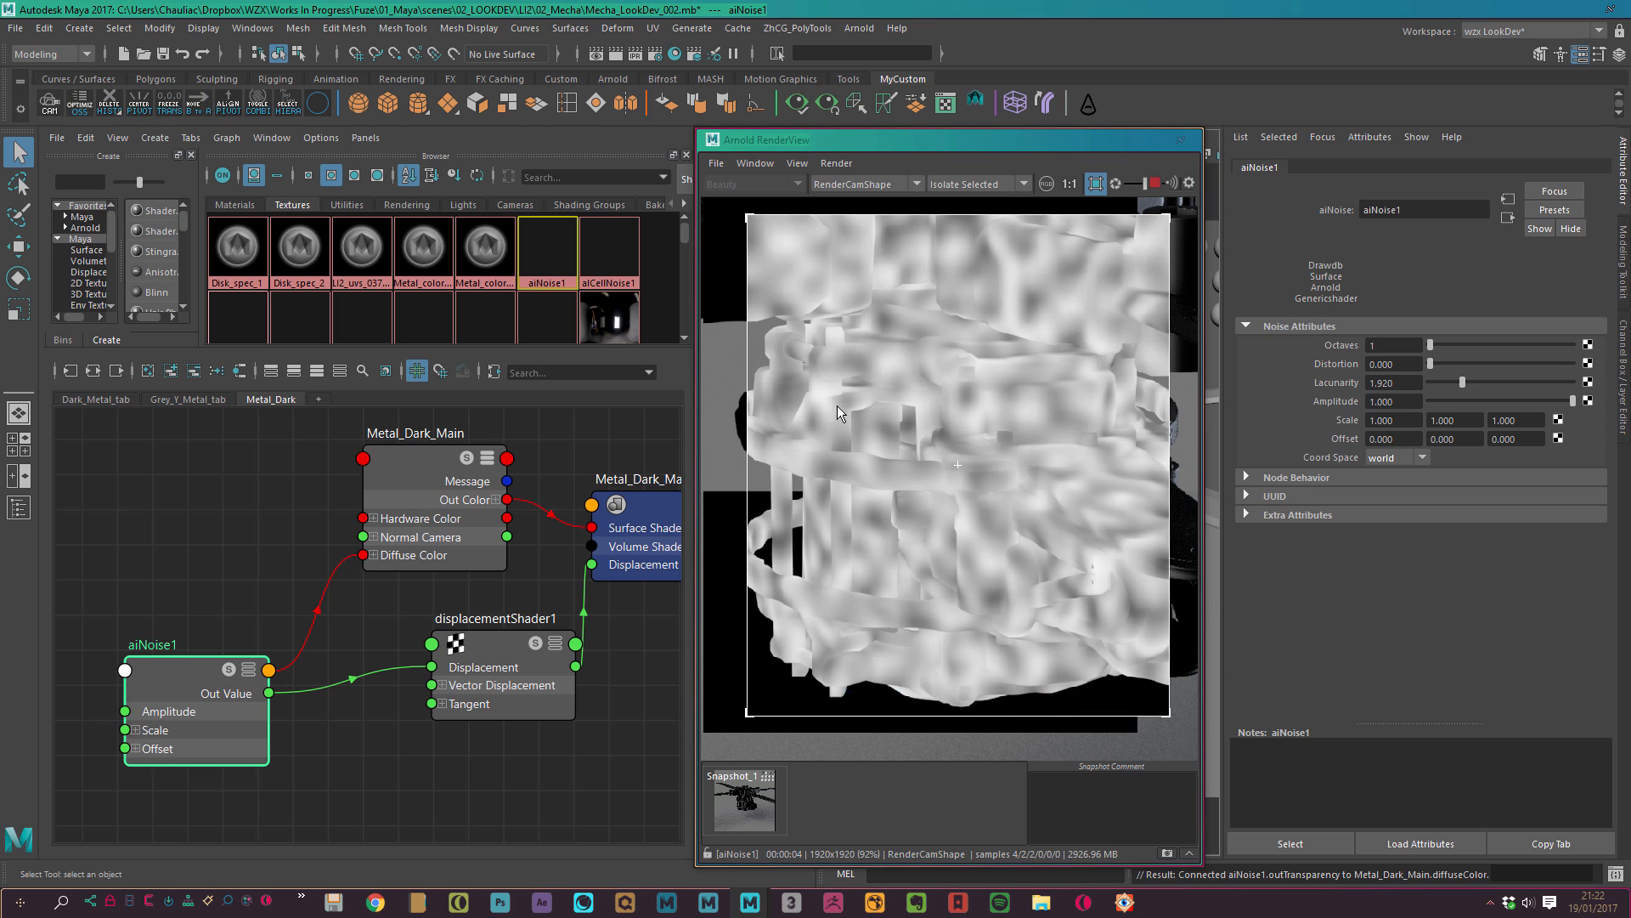
# Set all three Scale values of aiNoise1 to 2.
pyautogui.doubleClick(1394, 420)
pyautogui.write('2')
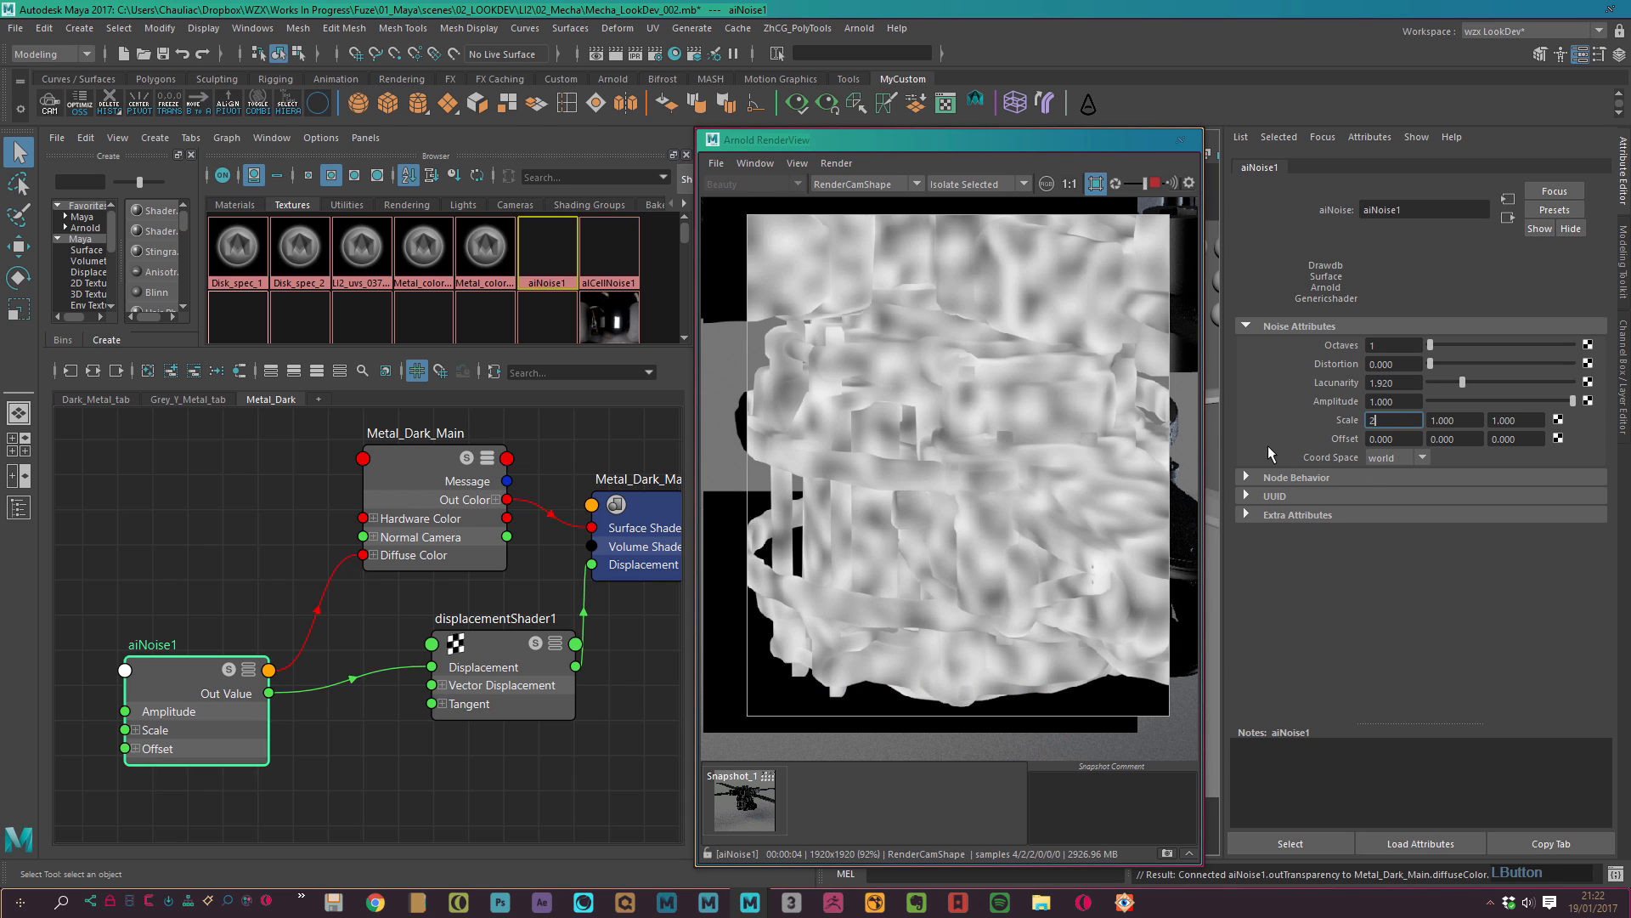
pyautogui.press('Tab')
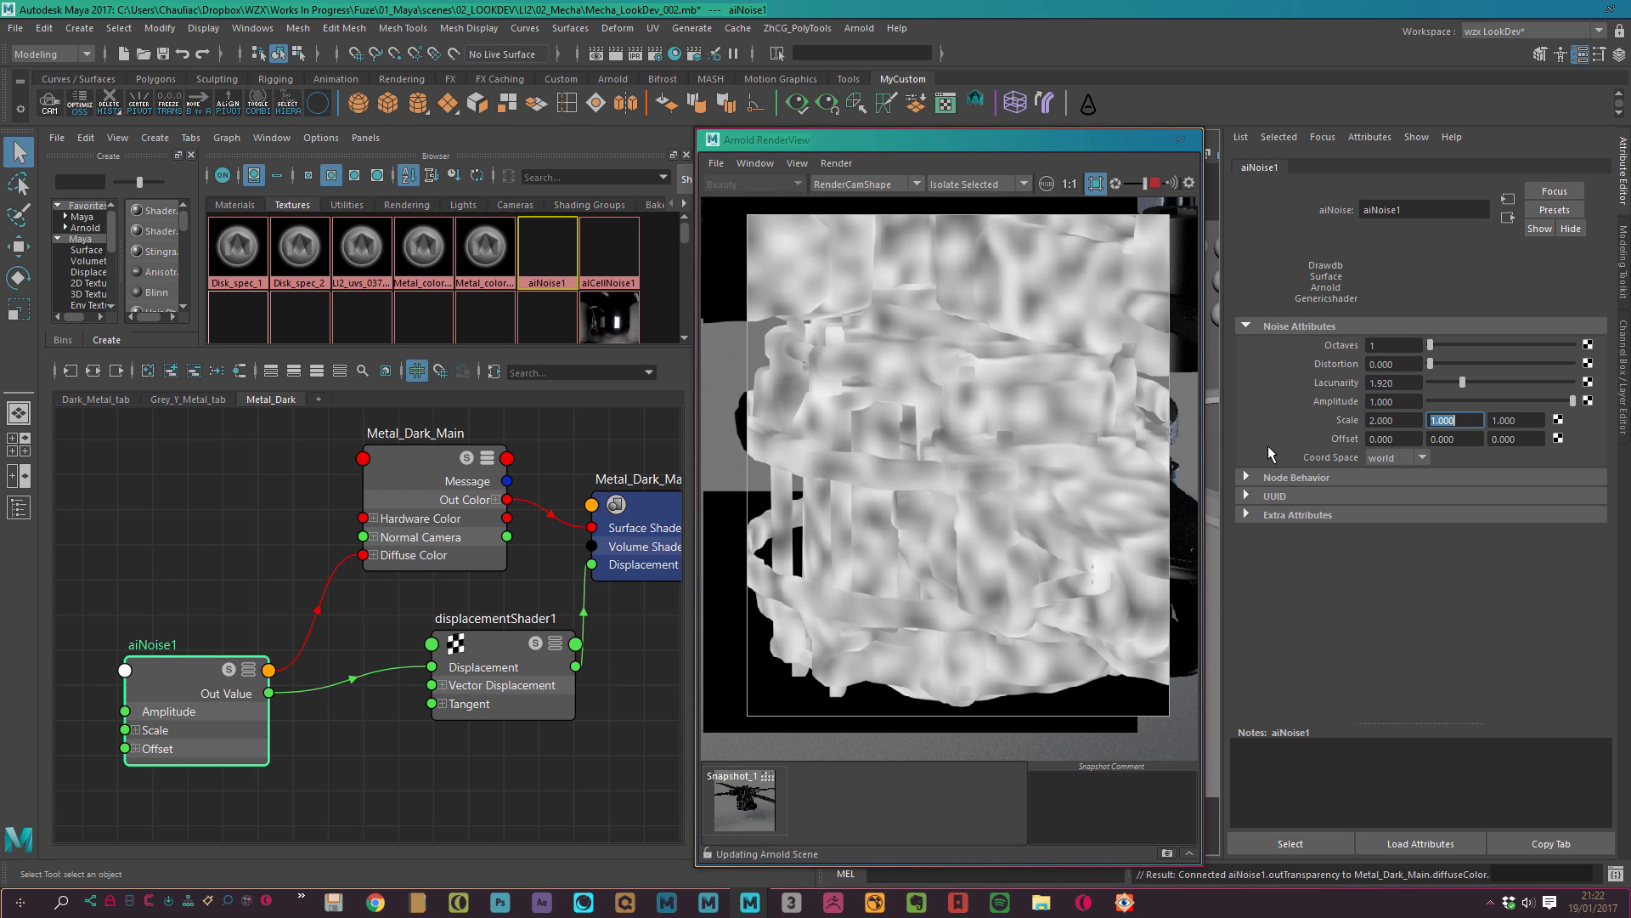
pyautogui.write('2')
pyautogui.press('Tab')
pyautogui.write('2')
pyautogui.press('Return')
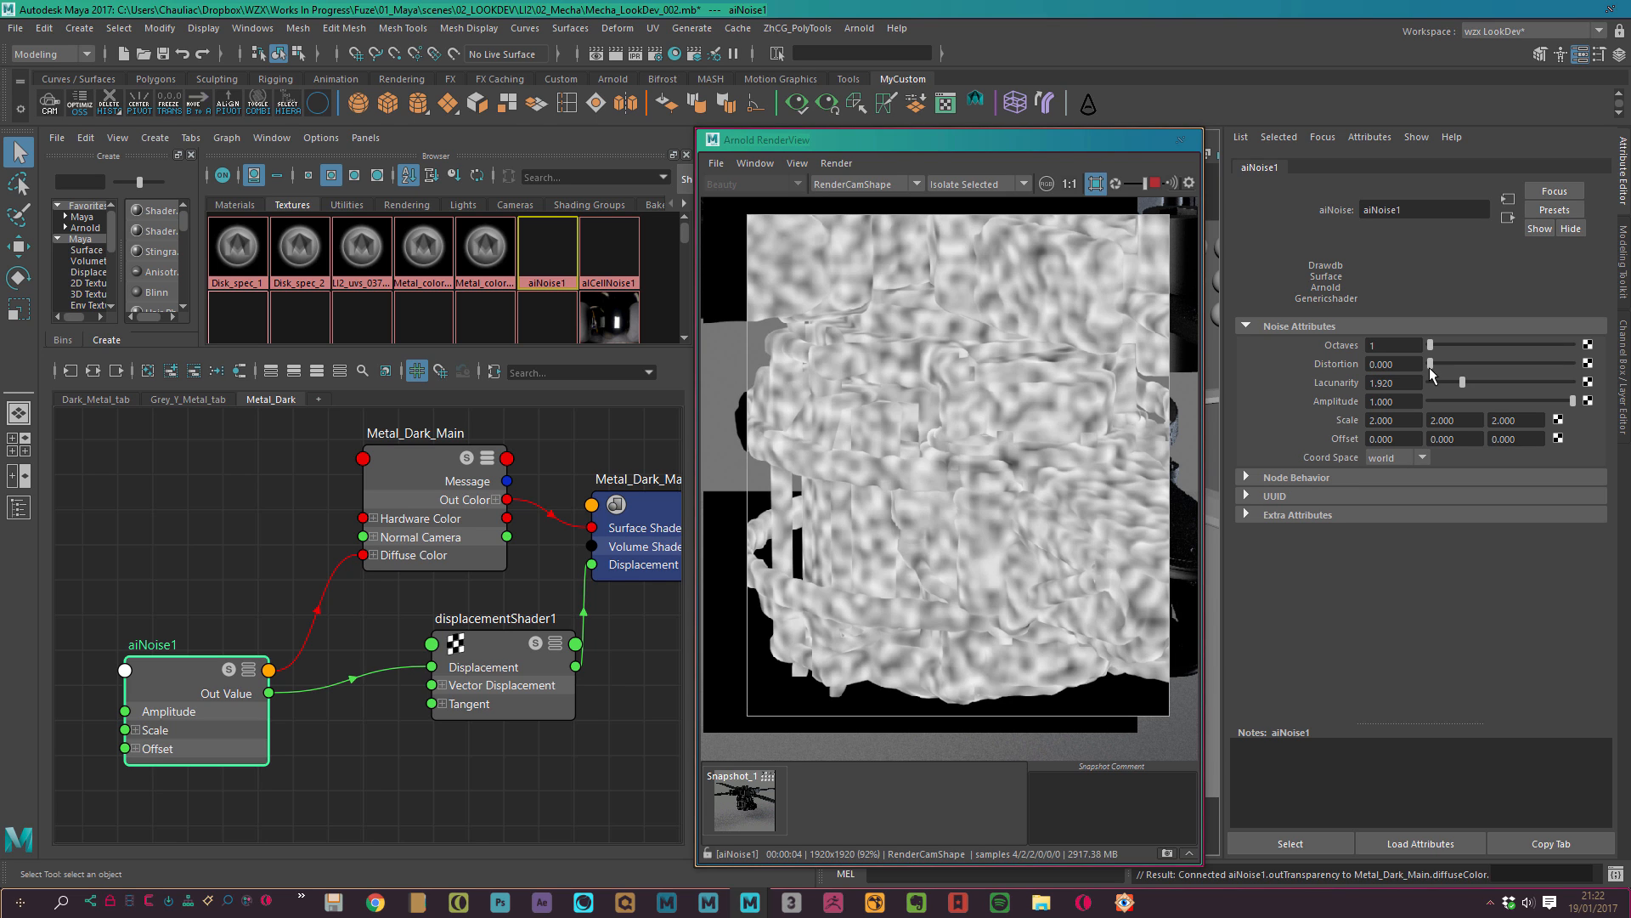
# Set aiNoise1's Distortion to 0.361 and its Lacunarity to 1.602.
pyautogui.moveTo(1431, 367); pyautogui.dragTo(1432, 368)
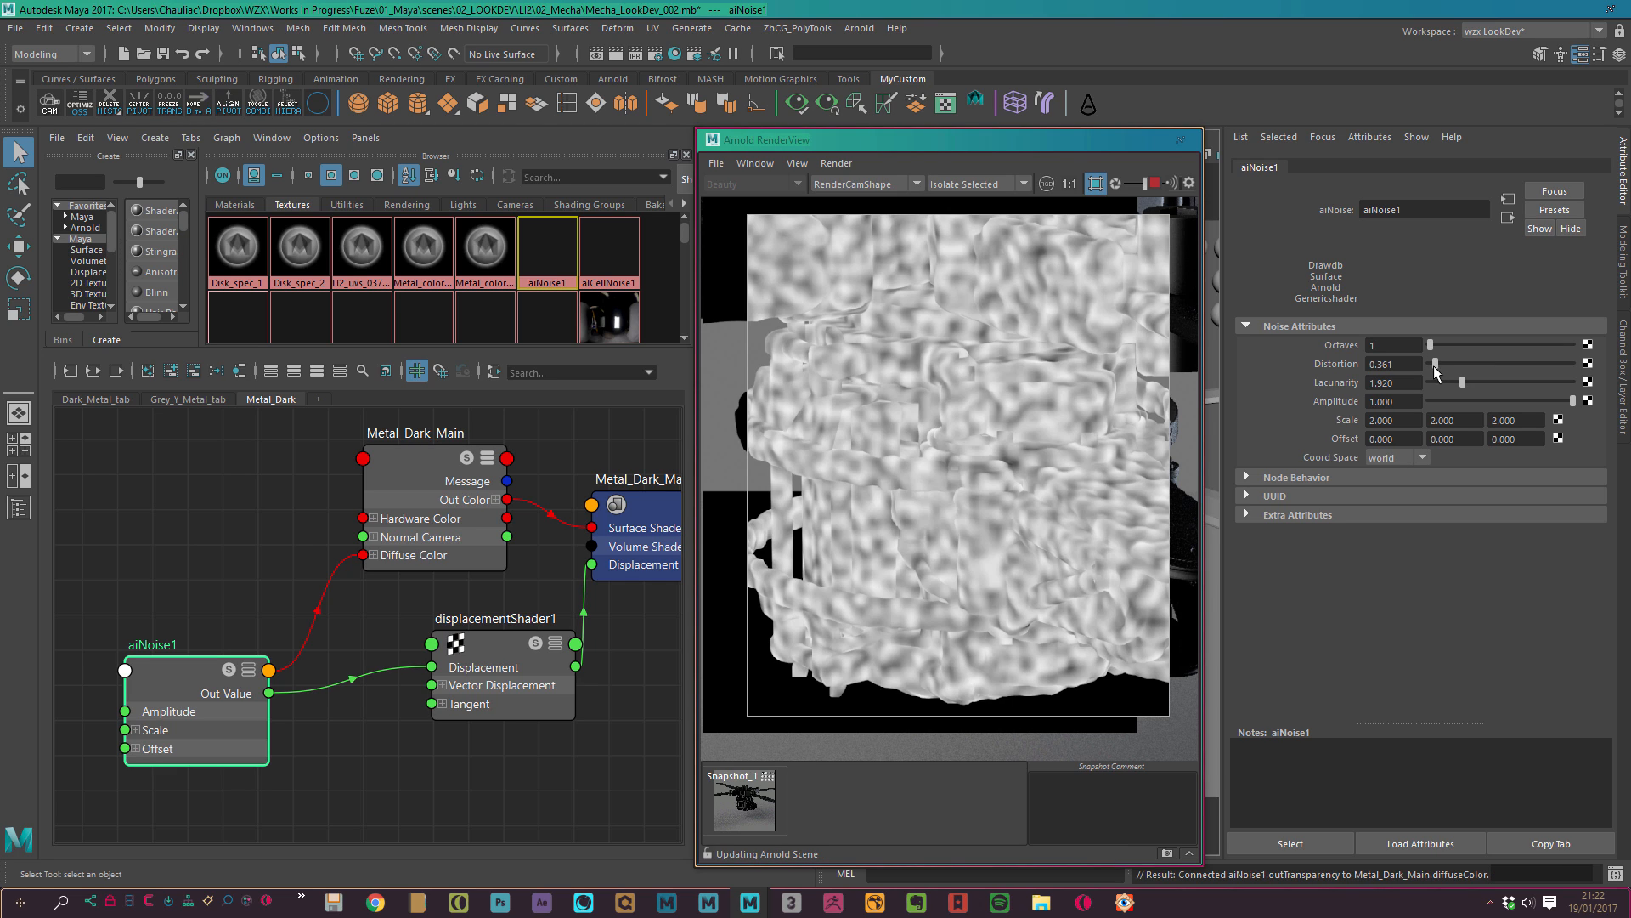
pyautogui.click(1450, 382)
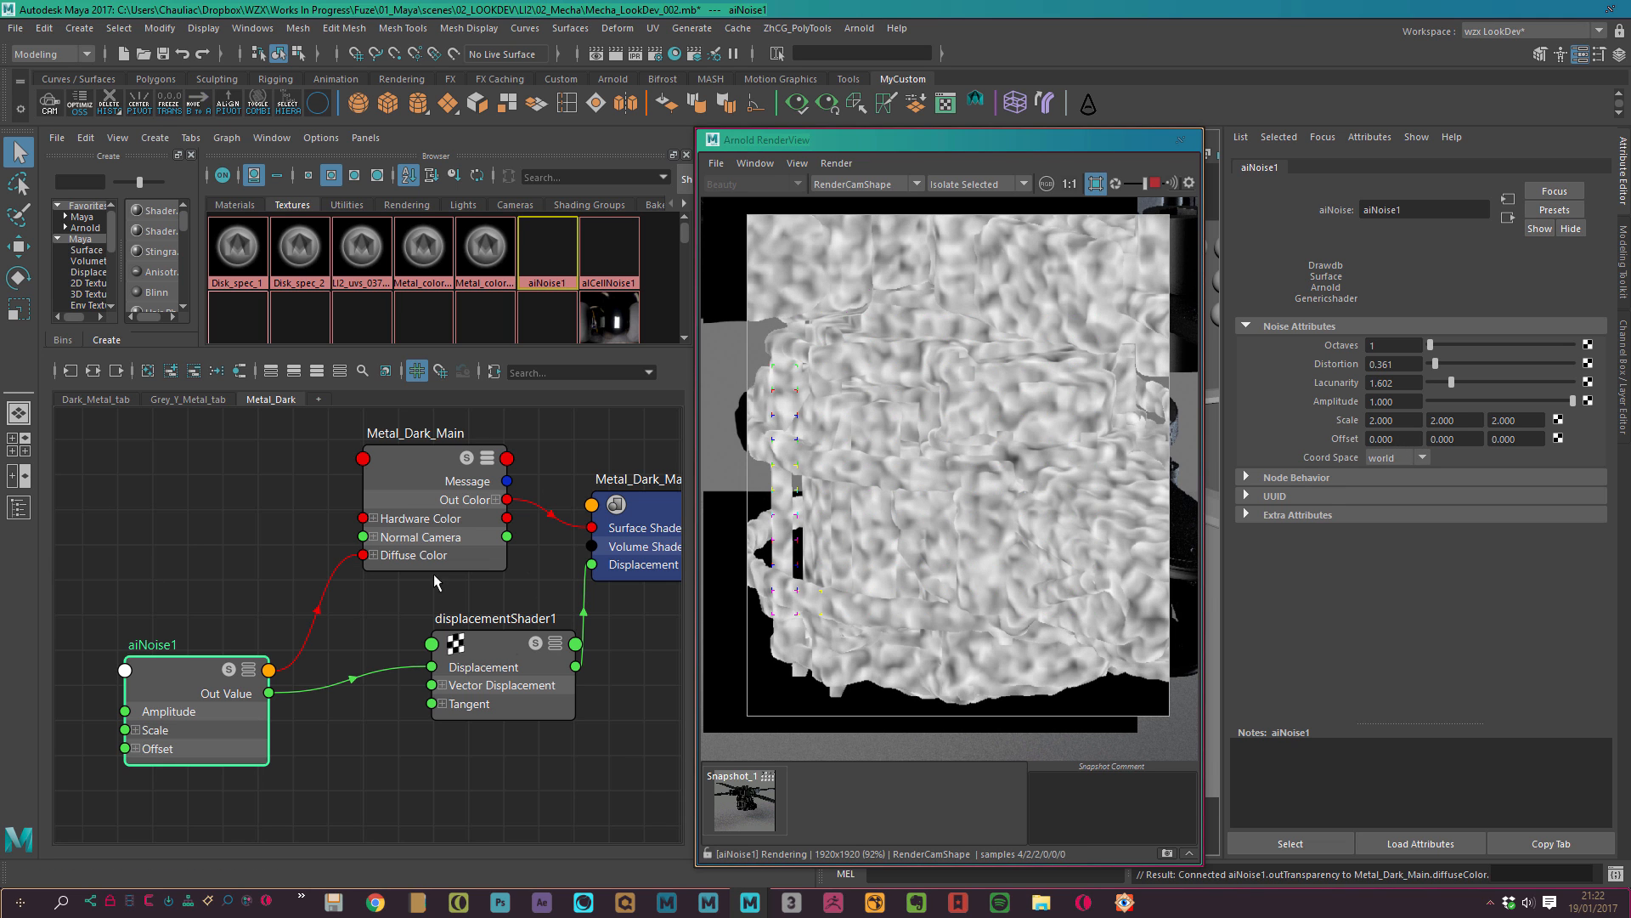
# Disconnect aiNoise1 from Metal_Dark_Main's Diffuse Color, shift Metal_Dark_Main slightly, and isolate that material in the render.
pyautogui.click(522, 650)
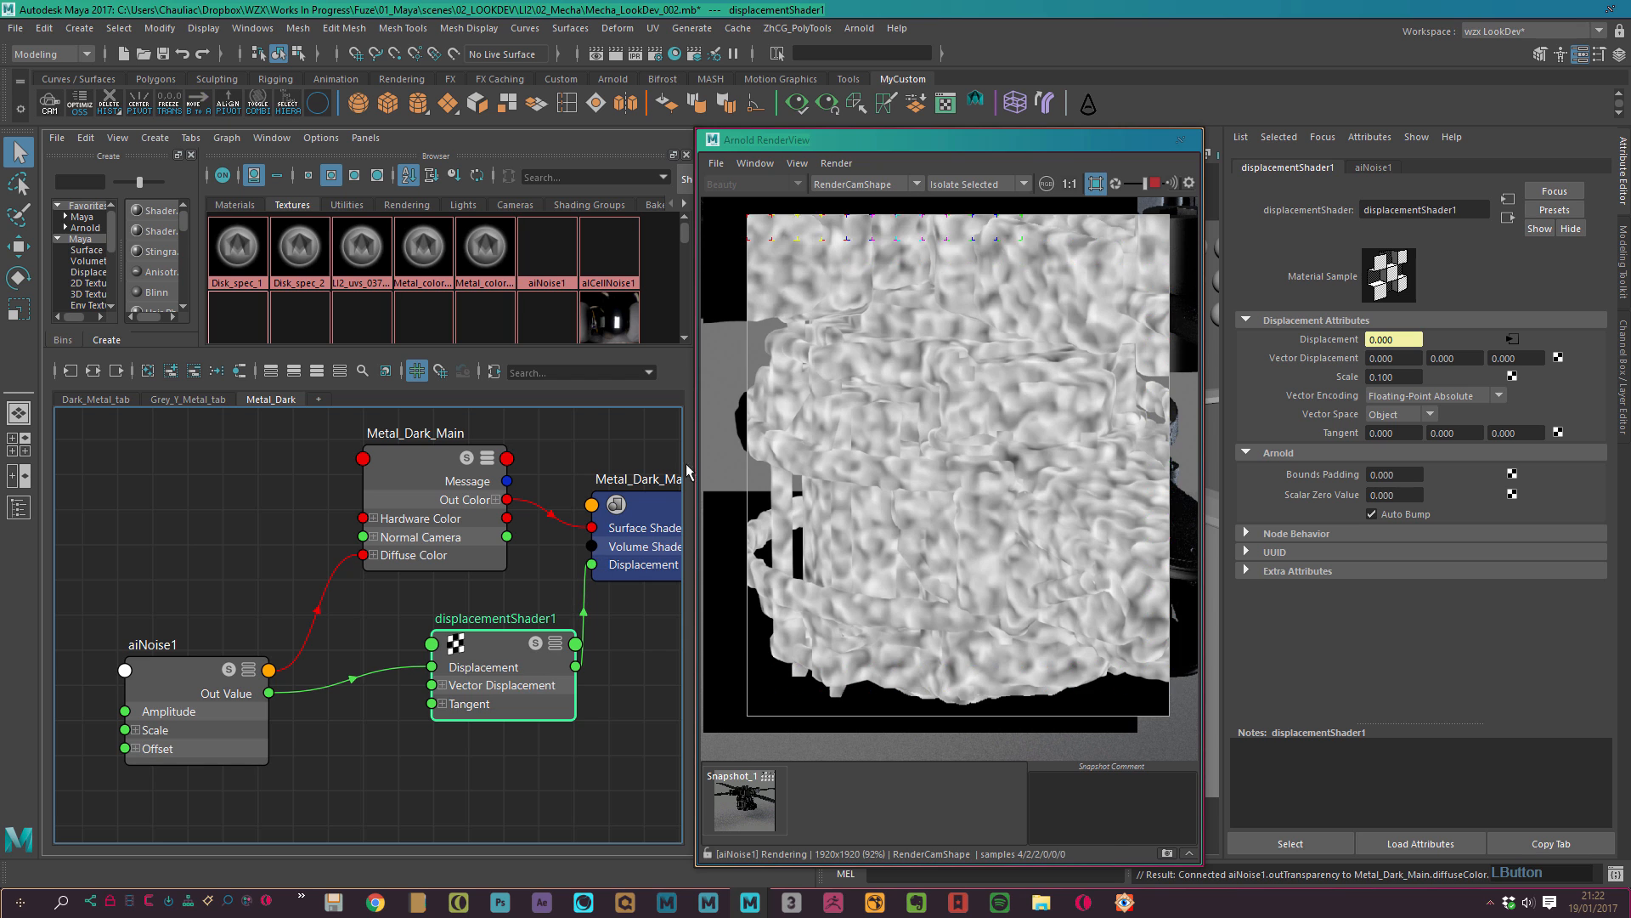
pyautogui.click(977, 184)
pyautogui.click(323, 606)
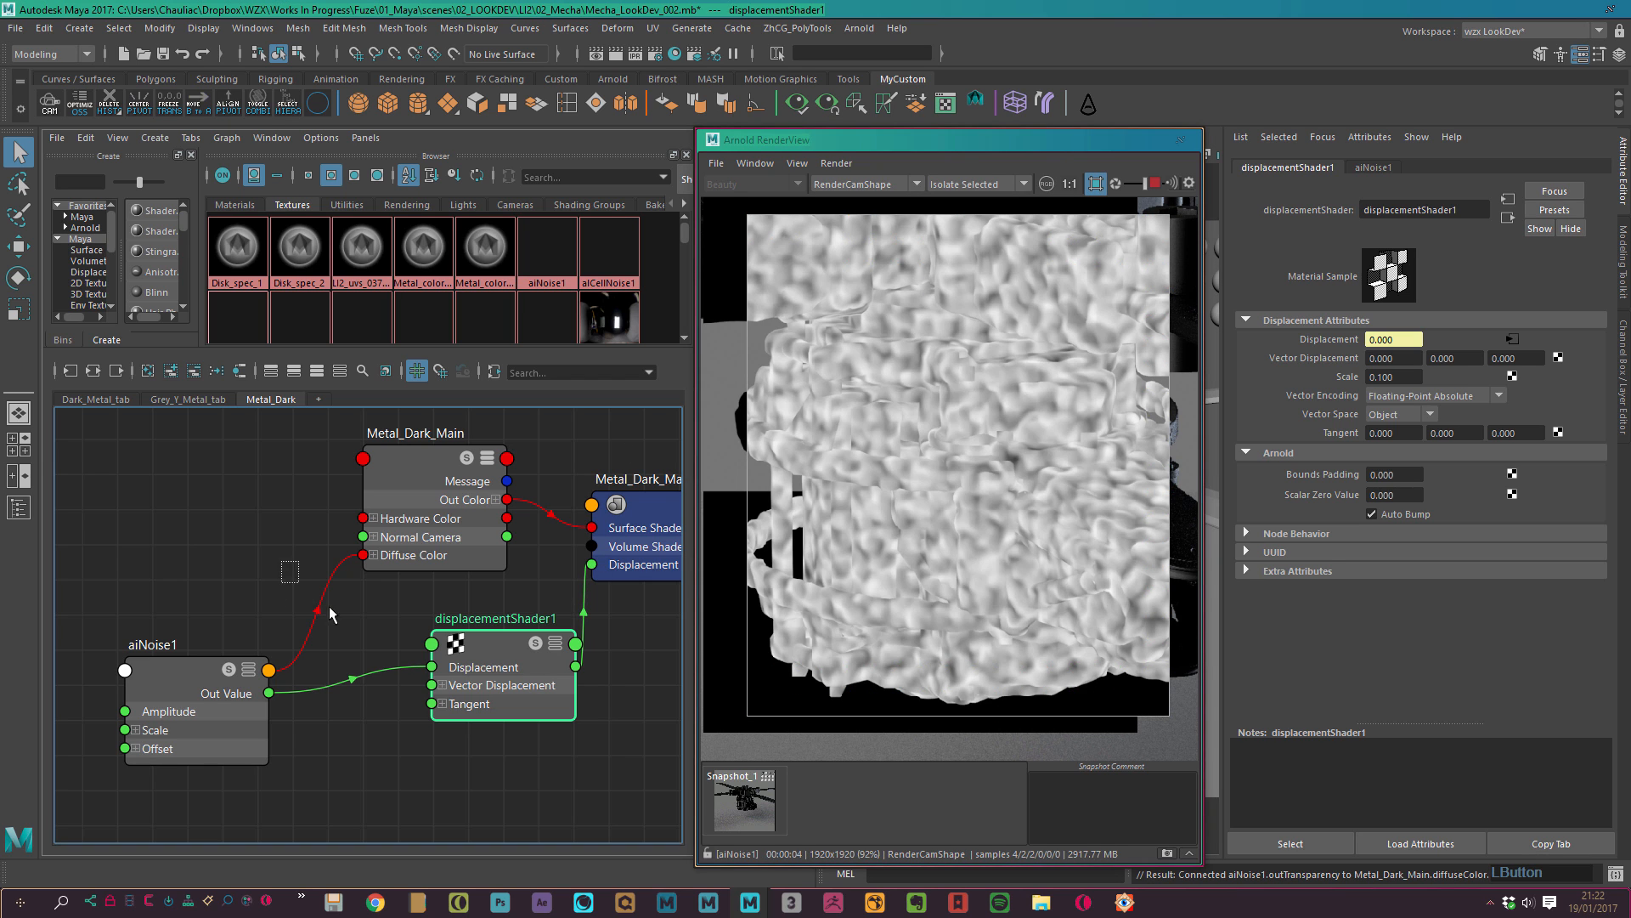
pyautogui.press('Delete')
pyautogui.moveTo(425, 510); pyautogui.dragTo(418, 494)
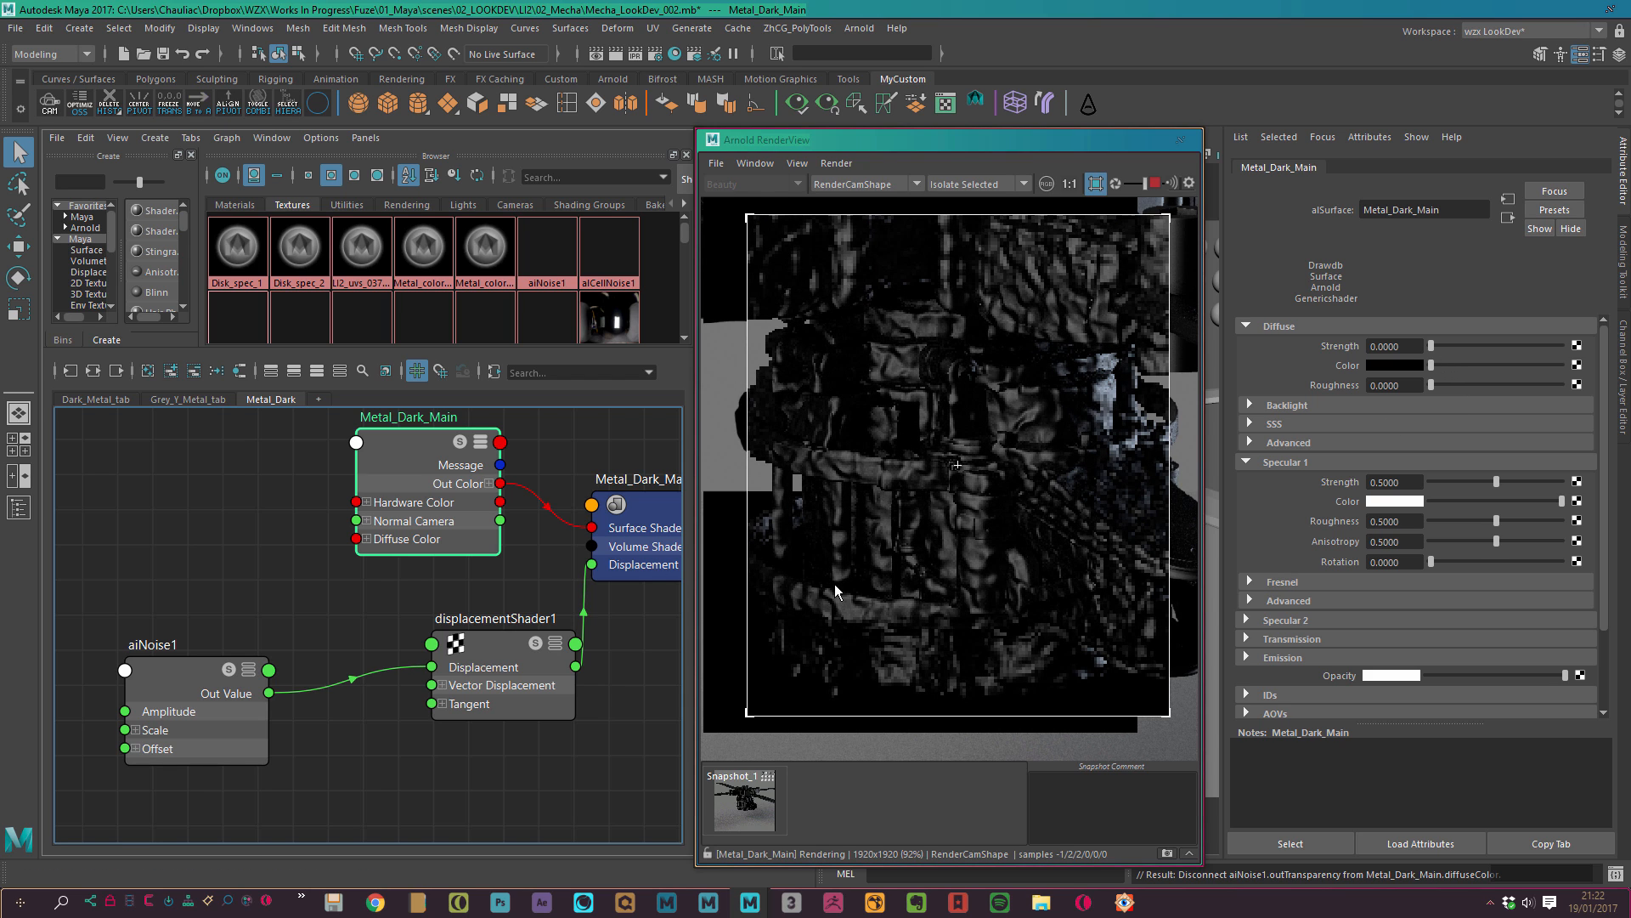
# Set displacementShader1's Scale to 0.01.
pyautogui.click(532, 655)
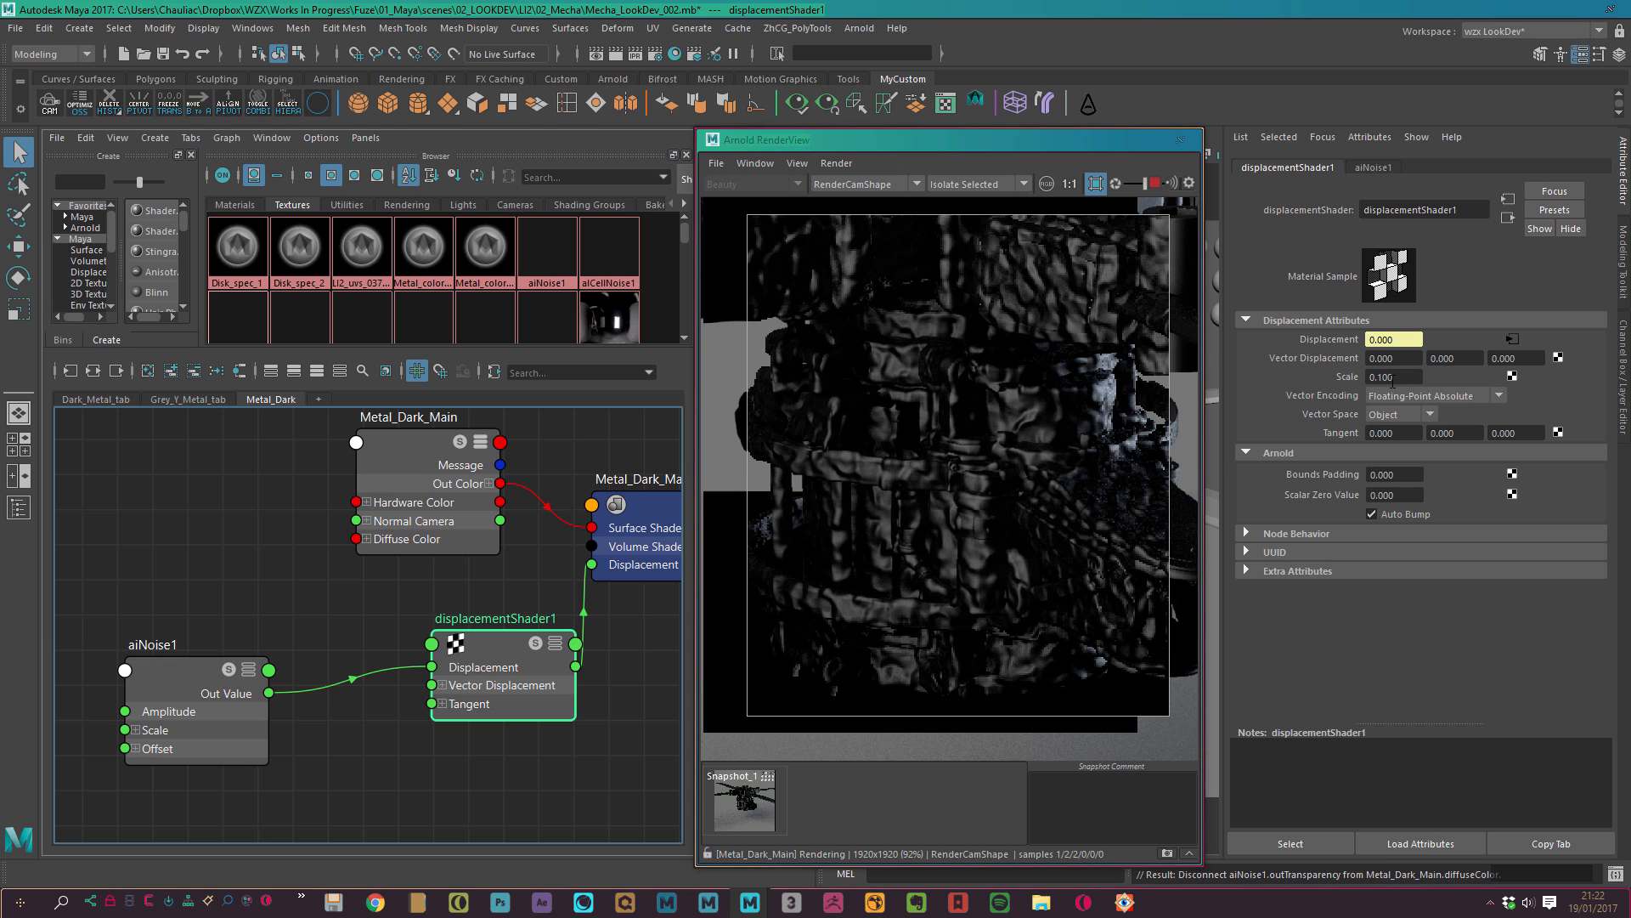
pyautogui.moveTo(1381, 376); pyautogui.dragTo(1491, 376)
pyautogui.press('BackSpace')
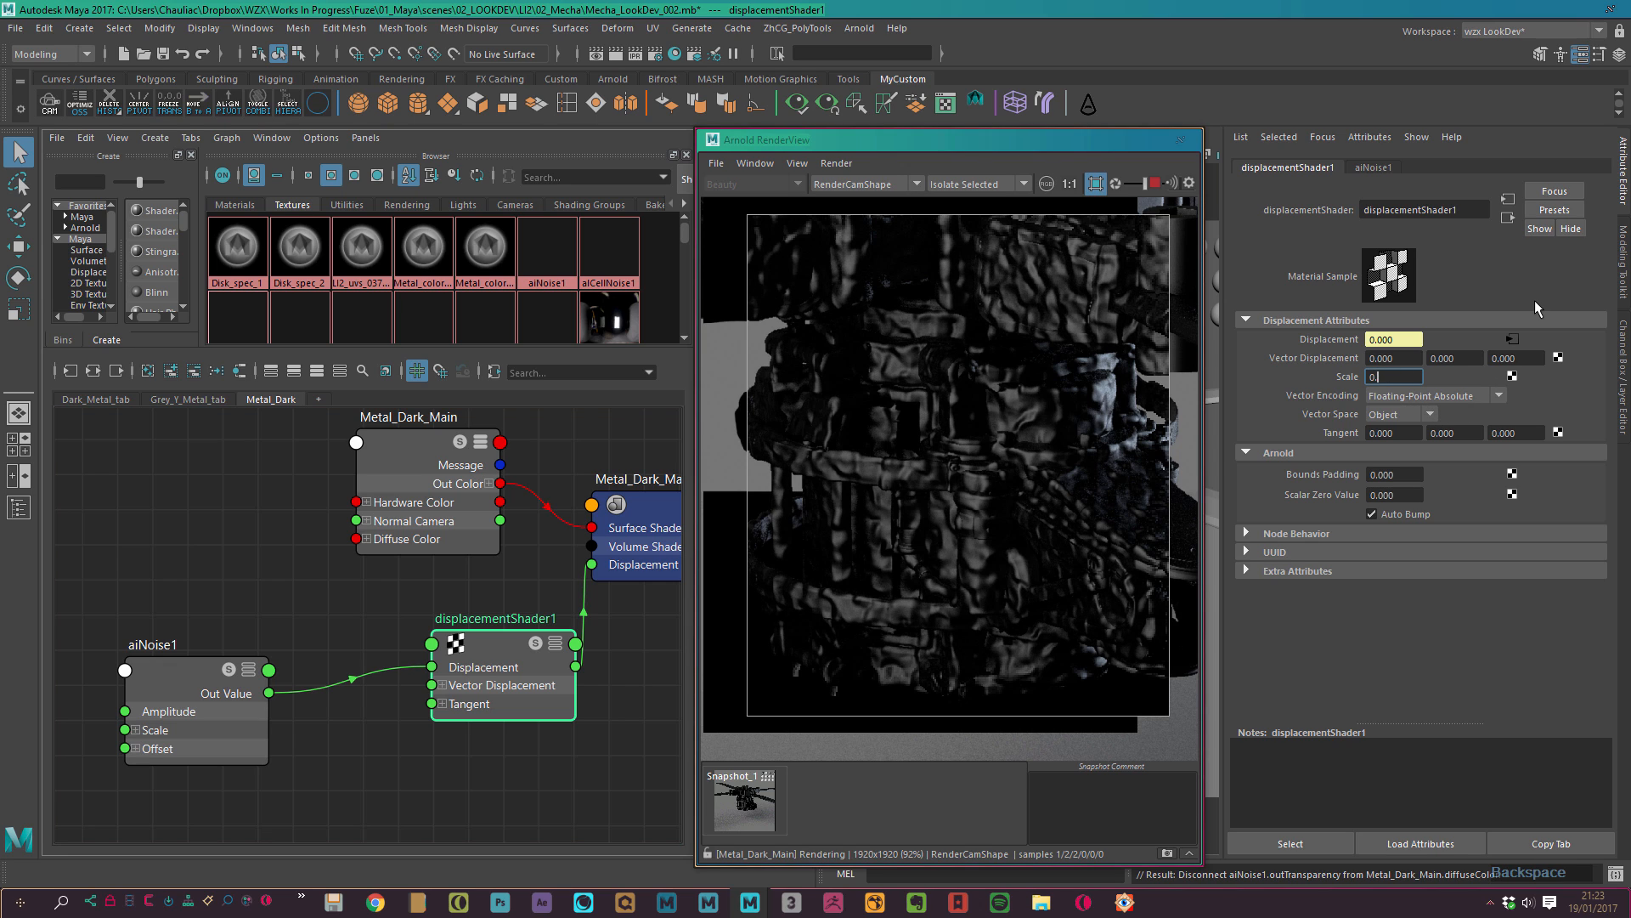
pyautogui.write('01')
pyautogui.press('Return')
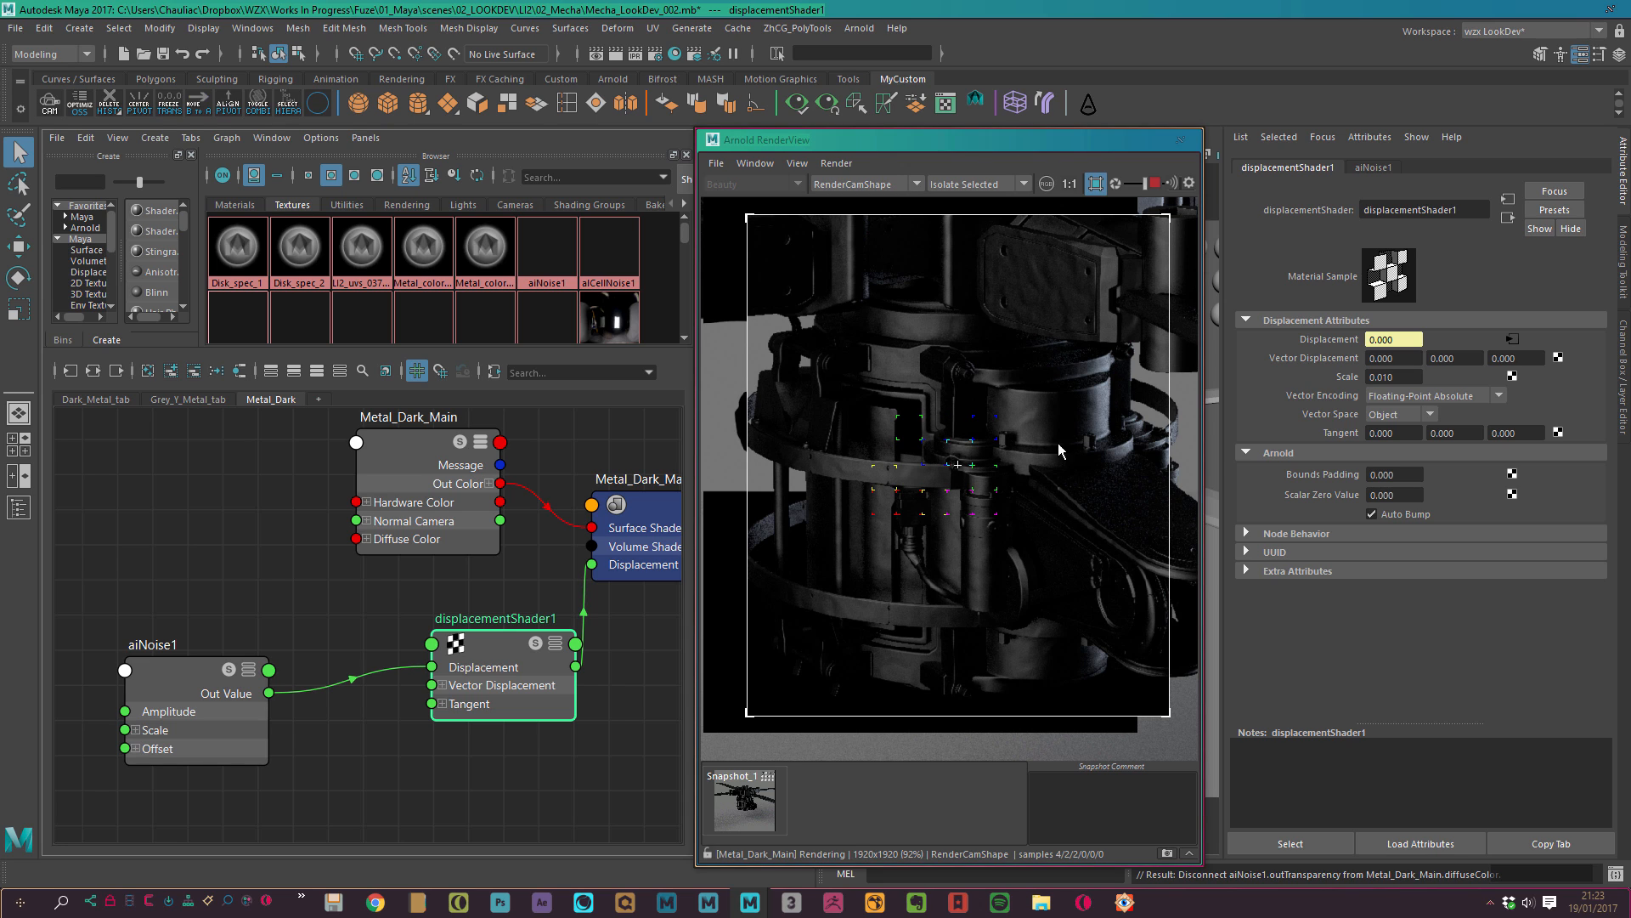
# Test a render region around the rotor arm joint, then set the region around the mech's cylindrical middle section.
pyautogui.keyDown('alt'); pyautogui.moveTo(1015, 352); pyautogui.dragTo(1058, 454, button='middle'); pyautogui.keyUp('alt')
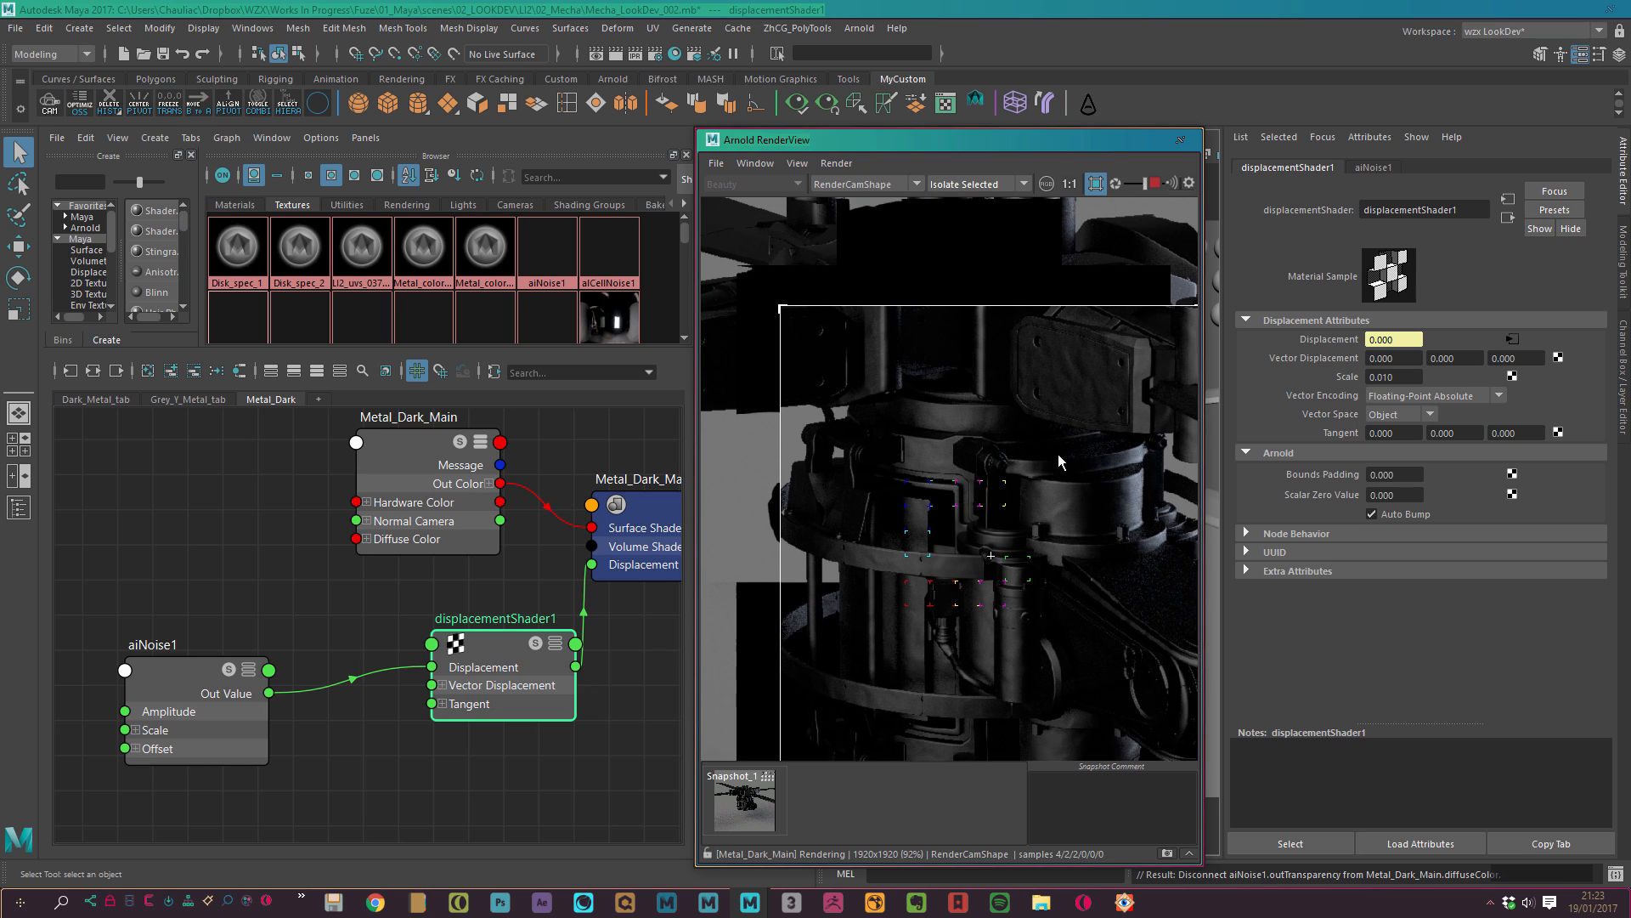
pyautogui.keyDown('alt'); pyautogui.moveTo(934, 342); pyautogui.dragTo(1180, 355, button='middle'); pyautogui.keyUp('alt')
pyautogui.keyDown('shift'); pyautogui.moveTo(809, 263); pyautogui.dragTo(1062, 463); pyautogui.keyUp('shift')
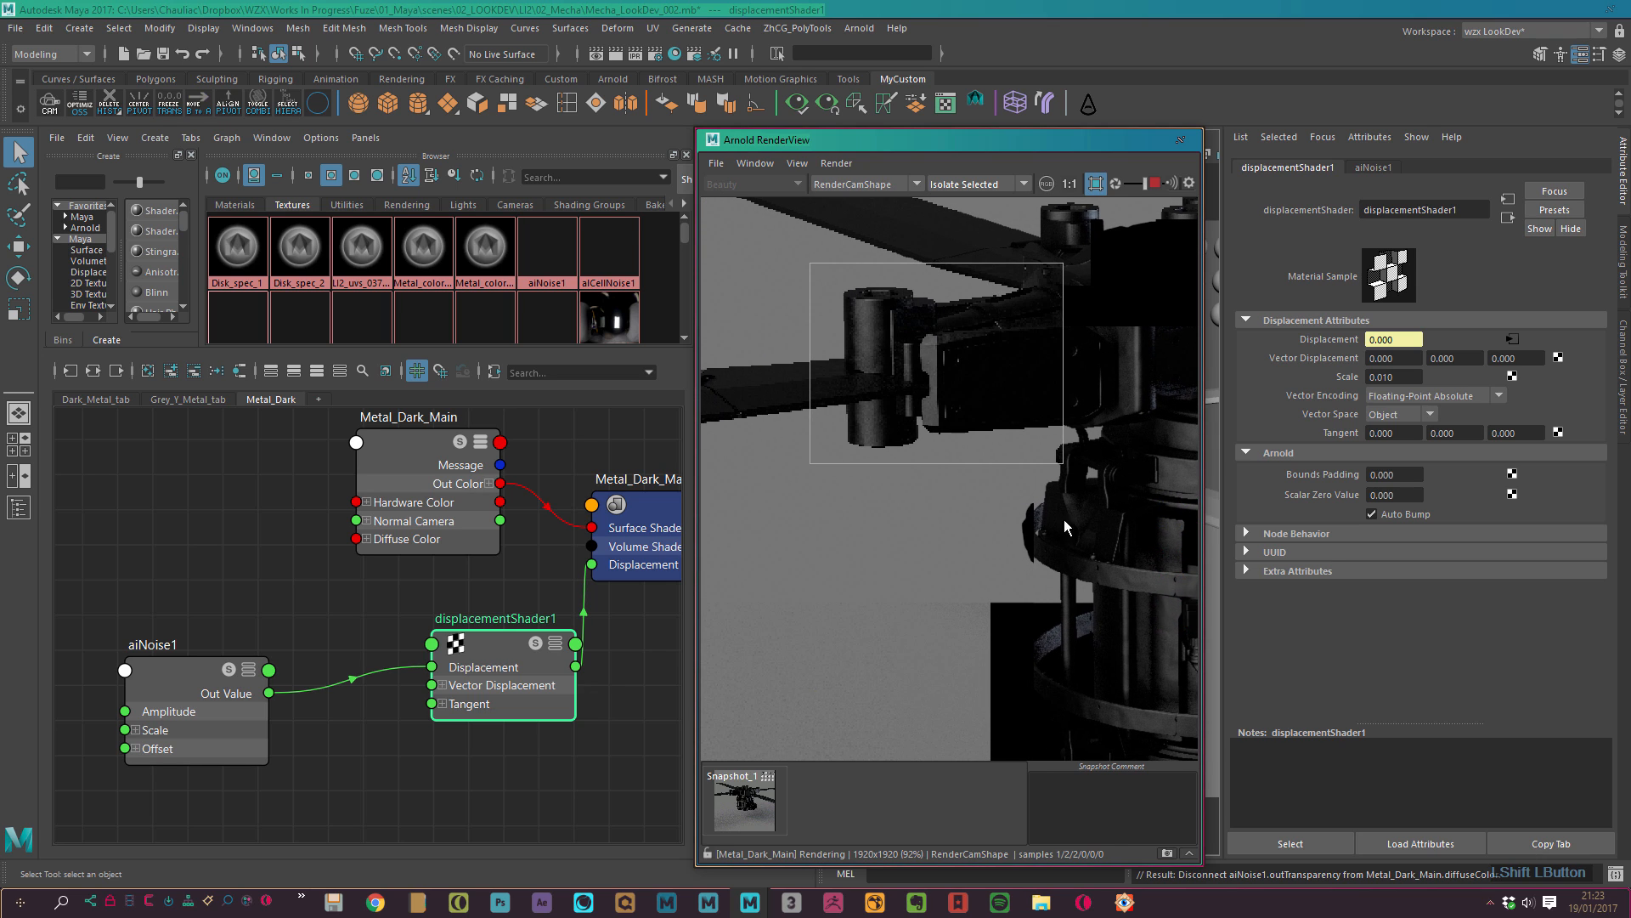
pyautogui.keyDown('alt'); pyautogui.moveTo(1100, 578); pyautogui.dragTo(1007, 543, button='middle'); pyautogui.keyUp('alt')
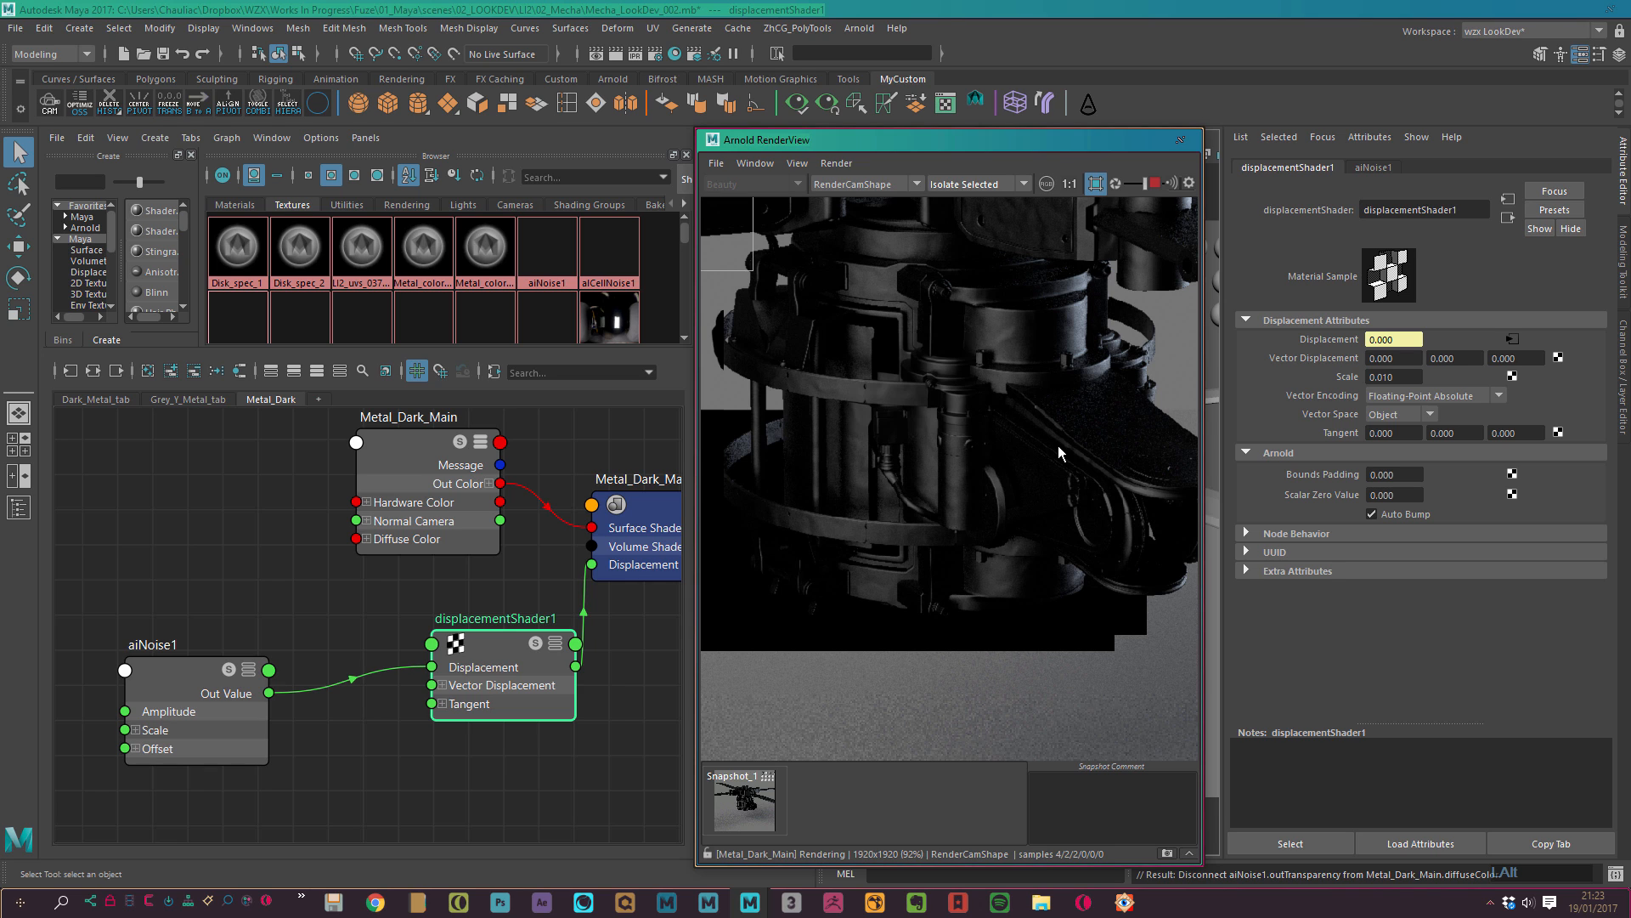
pyautogui.keyDown('alt'); pyautogui.moveTo(996, 502); pyautogui.dragTo(986, 661, button='middle'); pyautogui.keyUp('alt')
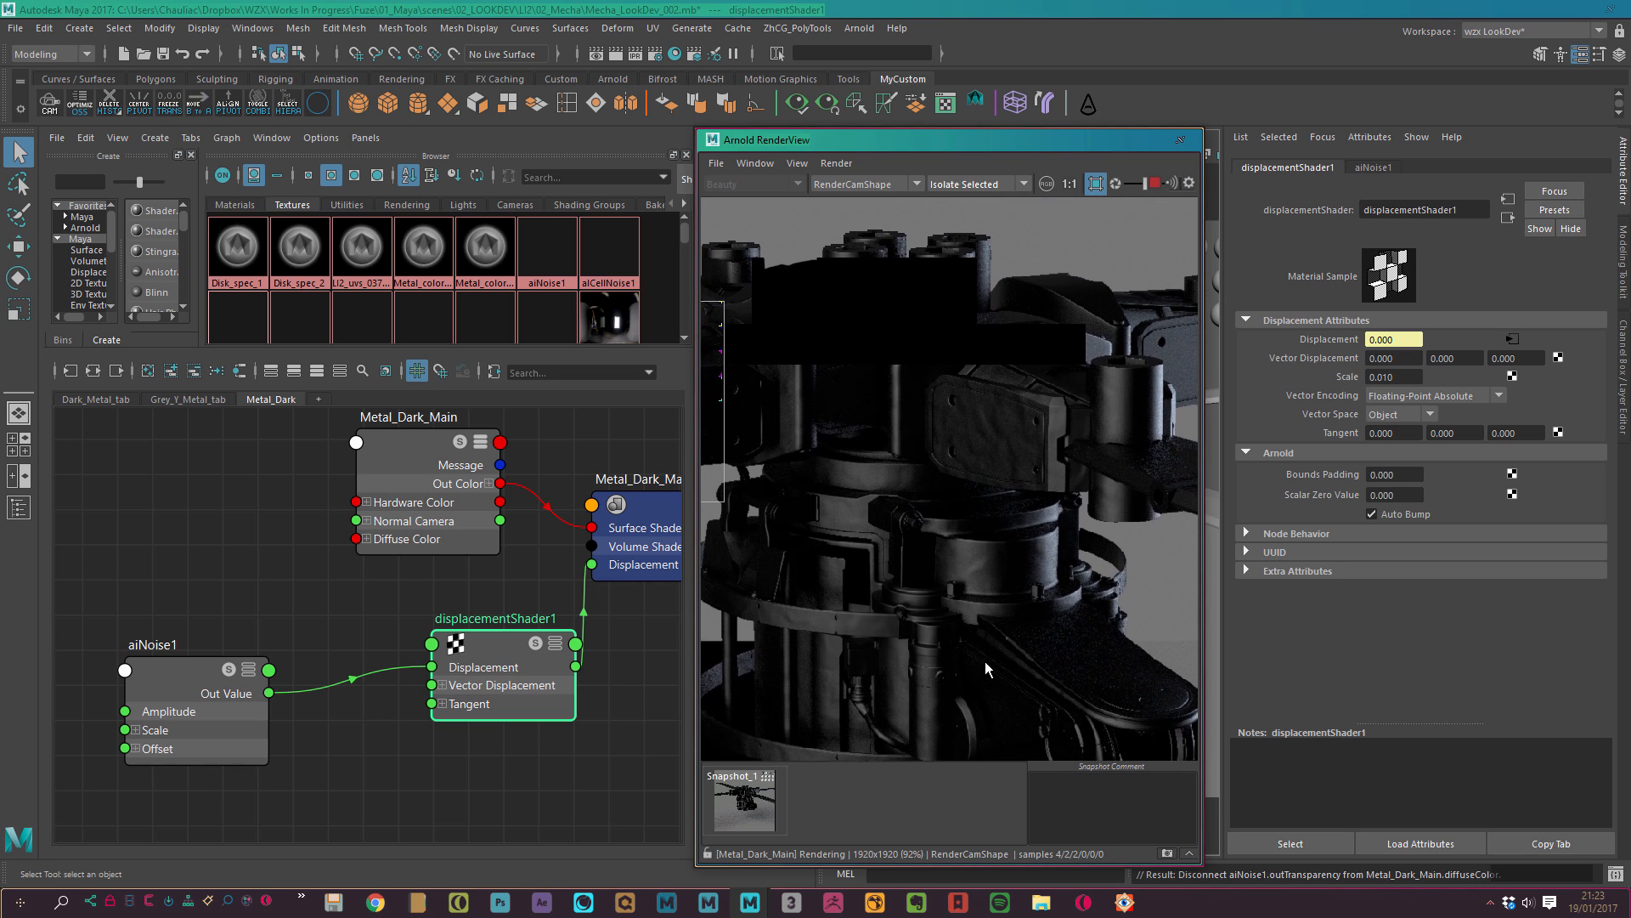
pyautogui.keyDown('alt'); pyautogui.moveTo(985, 661); pyautogui.dragTo(921, 309, button='right'); pyautogui.keyUp('alt')
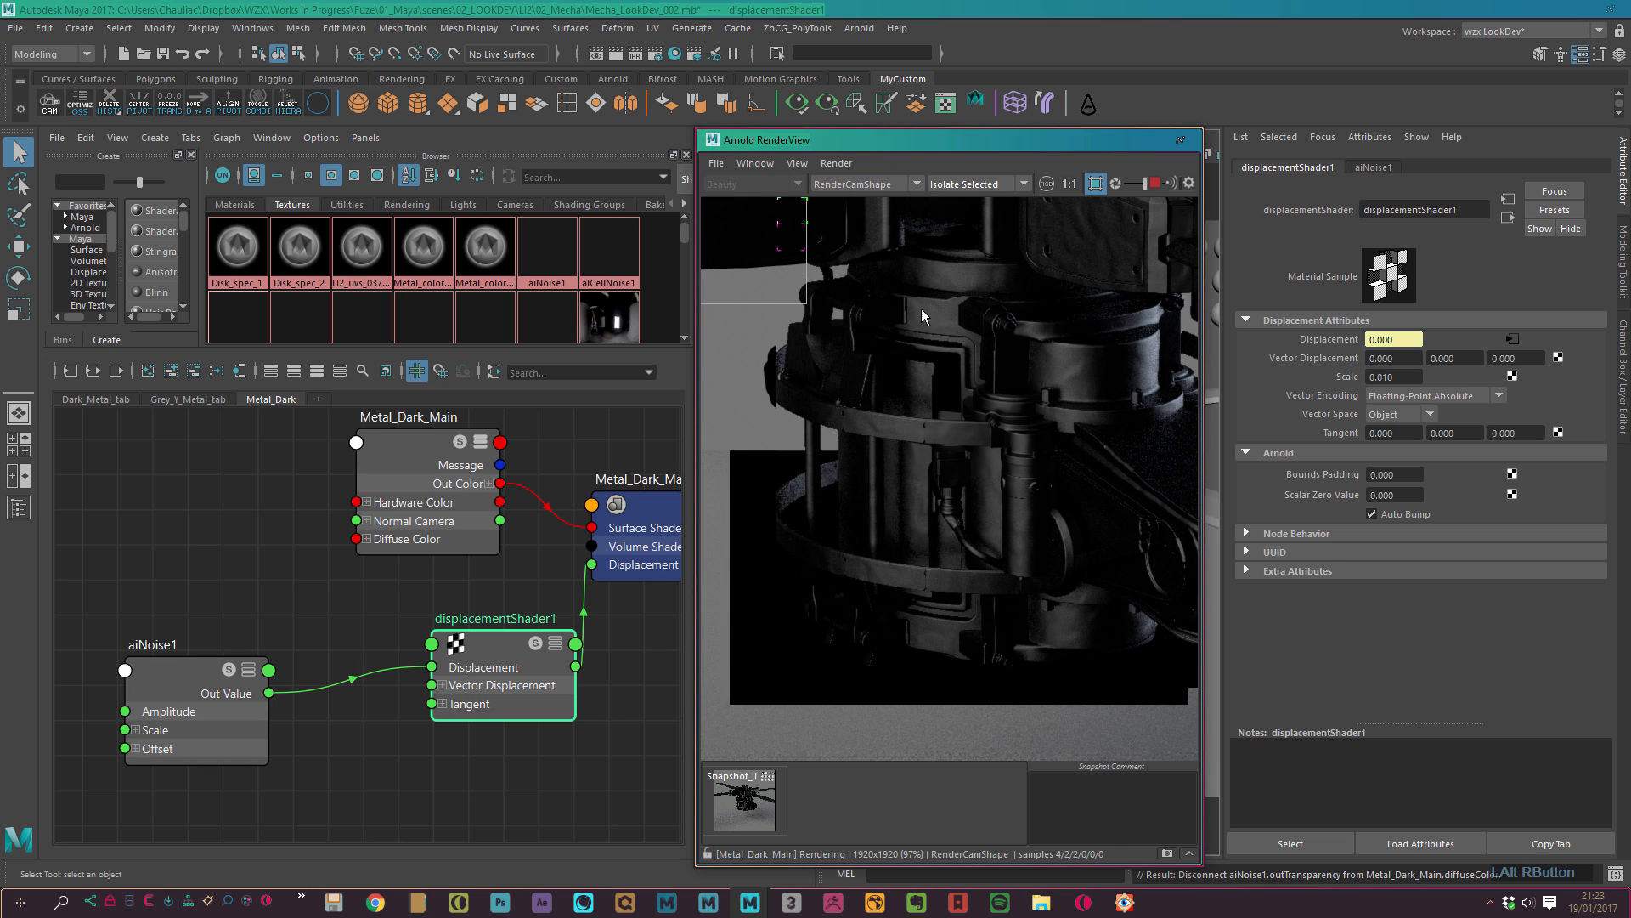
pyautogui.keyDown('shift'); pyautogui.moveTo(805, 253); pyautogui.dragTo(1121, 671); pyautogui.keyUp('shift')
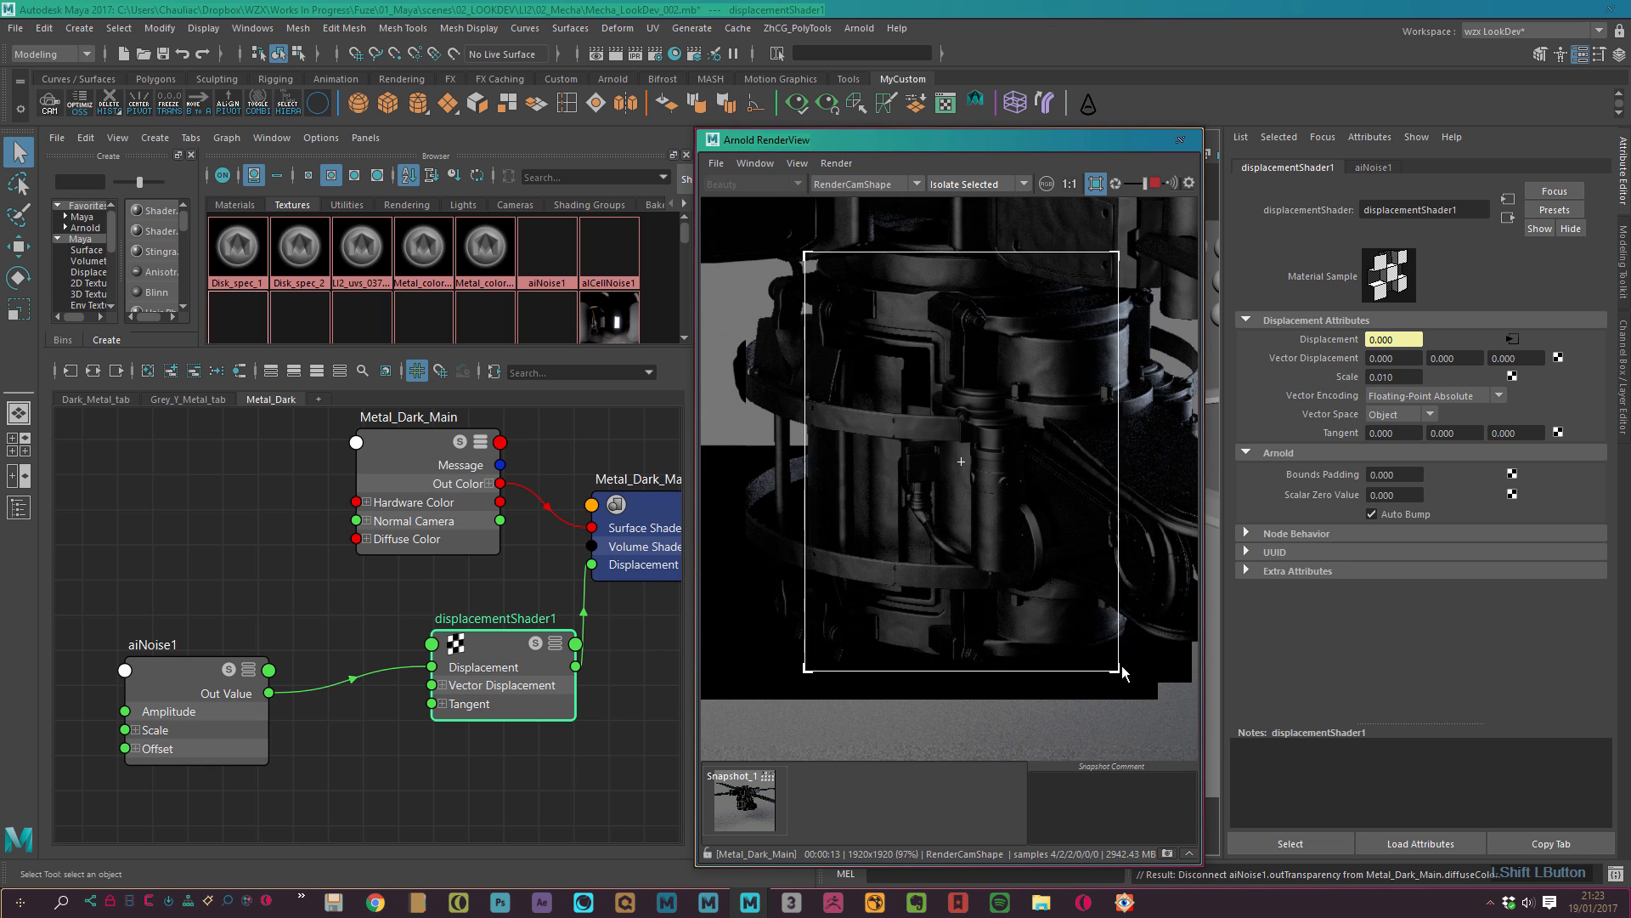
# Preview the region in Basic debug mode, return the render to full Shading, and store a second snapshot.
pyautogui.click(990, 186)
pyautogui.click(982, 200)
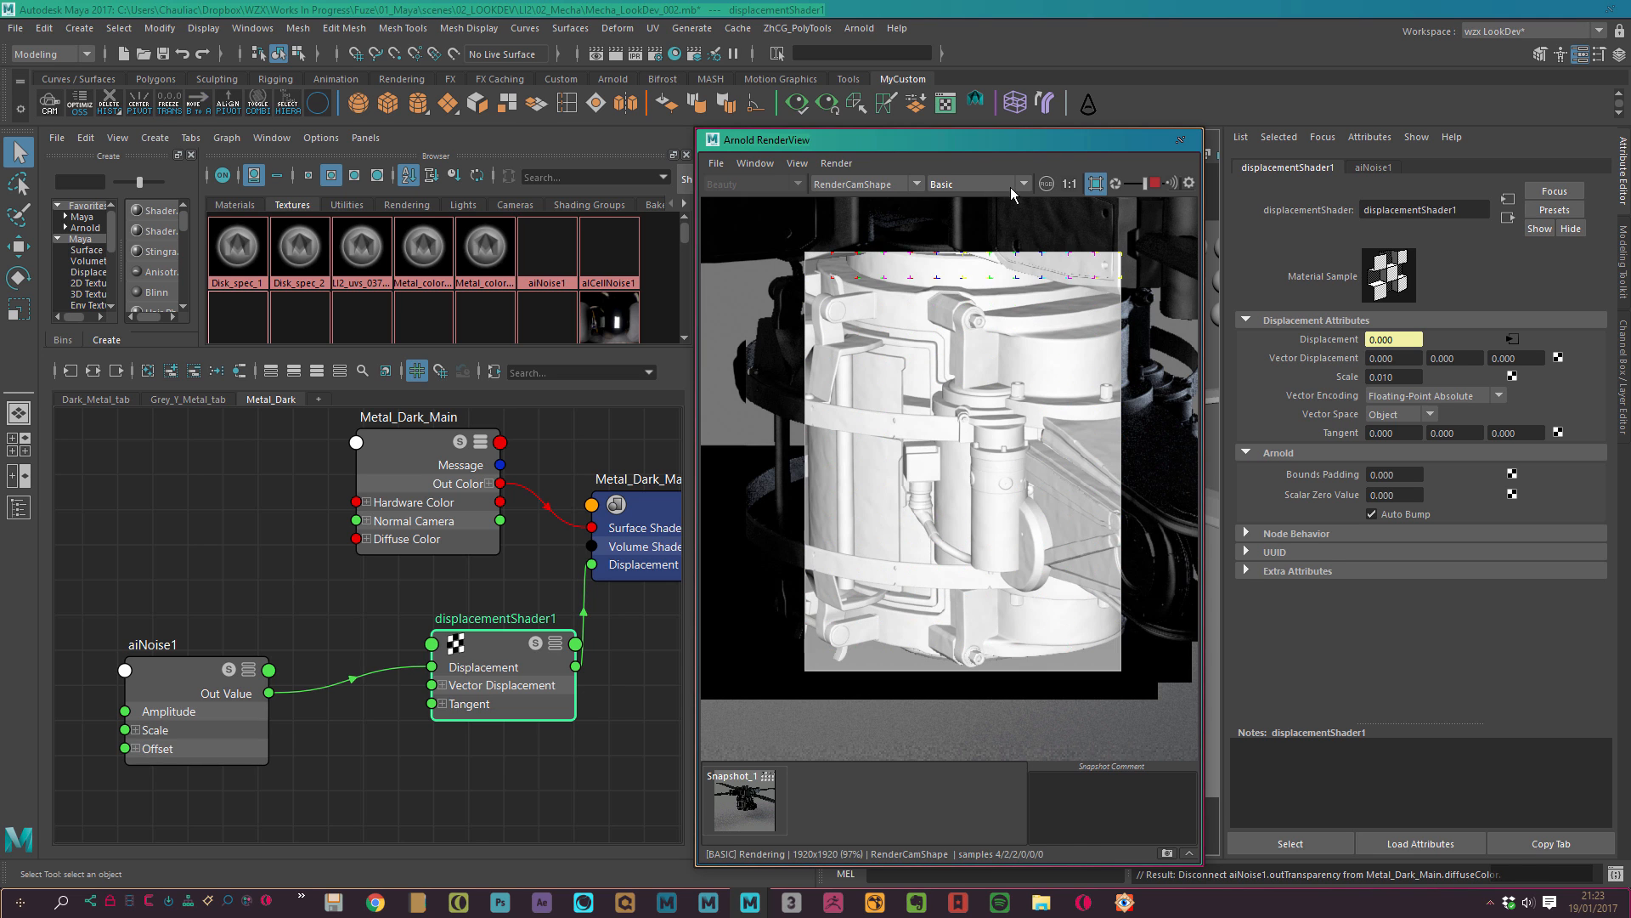
pyautogui.click(1011, 187)
pyautogui.click(990, 202)
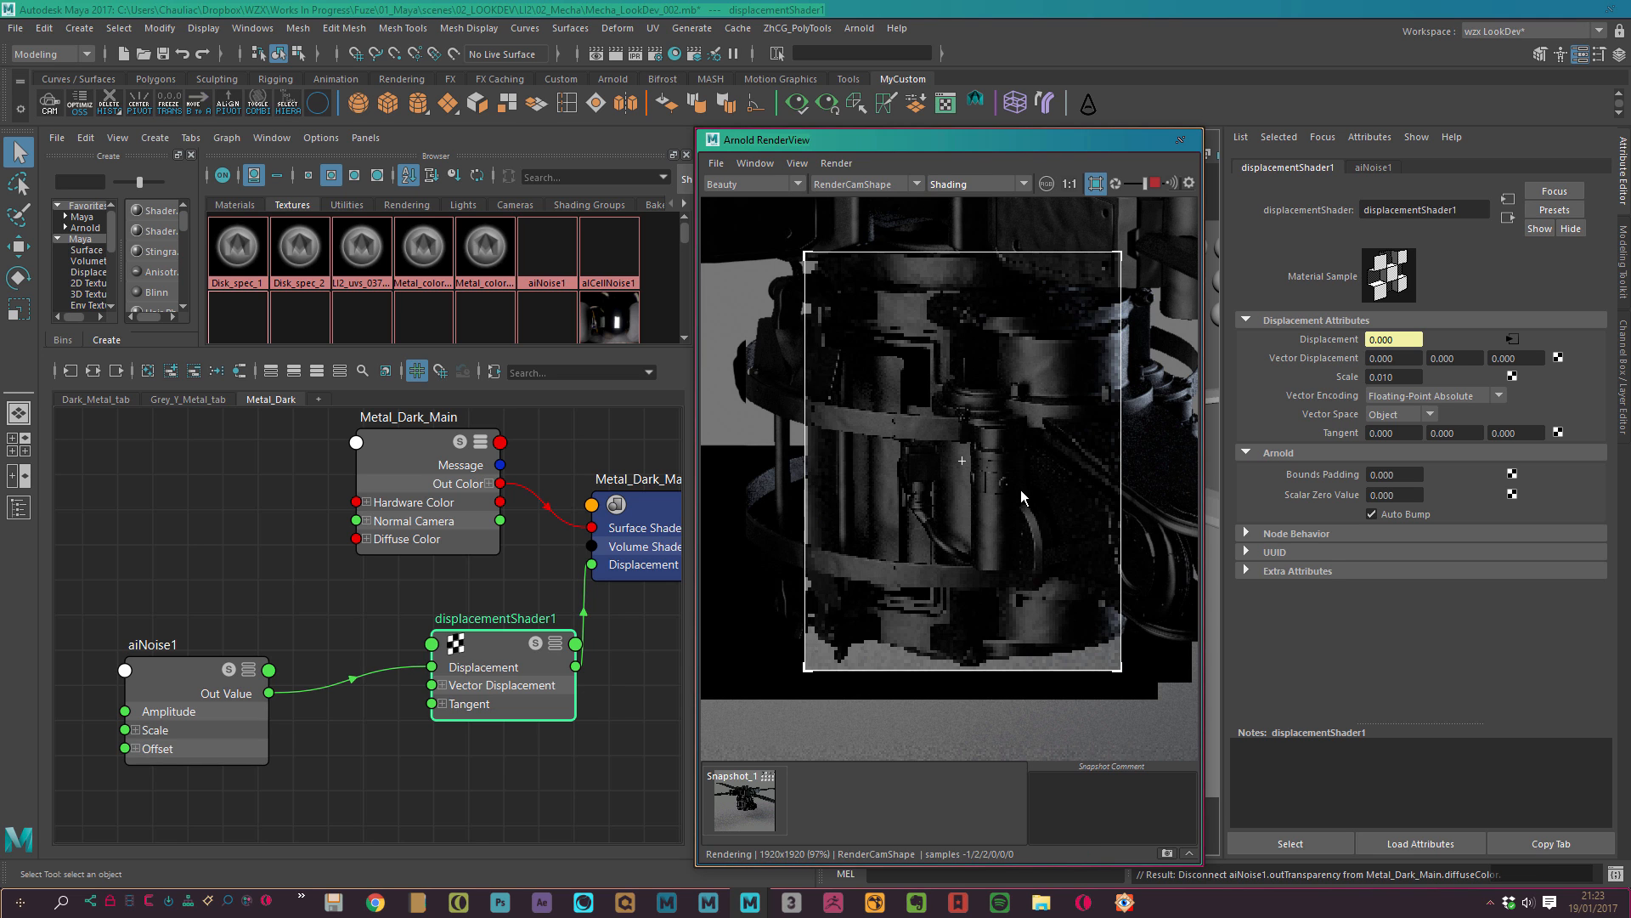
pyautogui.keyDown('alt'); pyautogui.moveTo(1055, 425); pyautogui.dragTo(1052, 457, button='middle'); pyautogui.keyUp('alt')
pyautogui.click(752, 803)
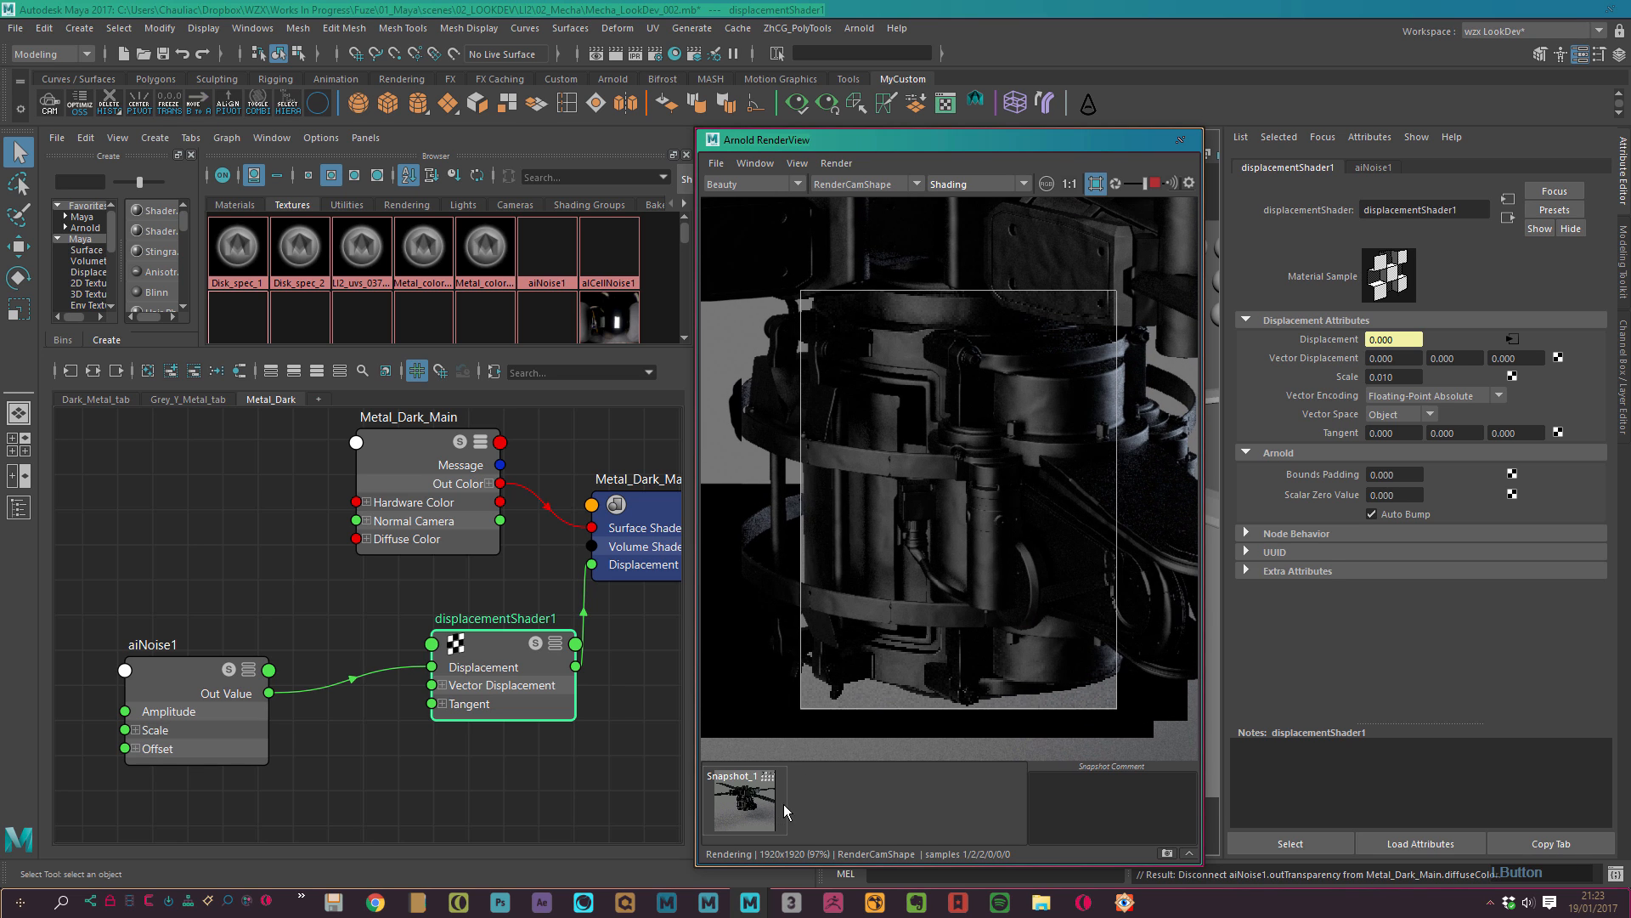
pyautogui.click(1168, 854)
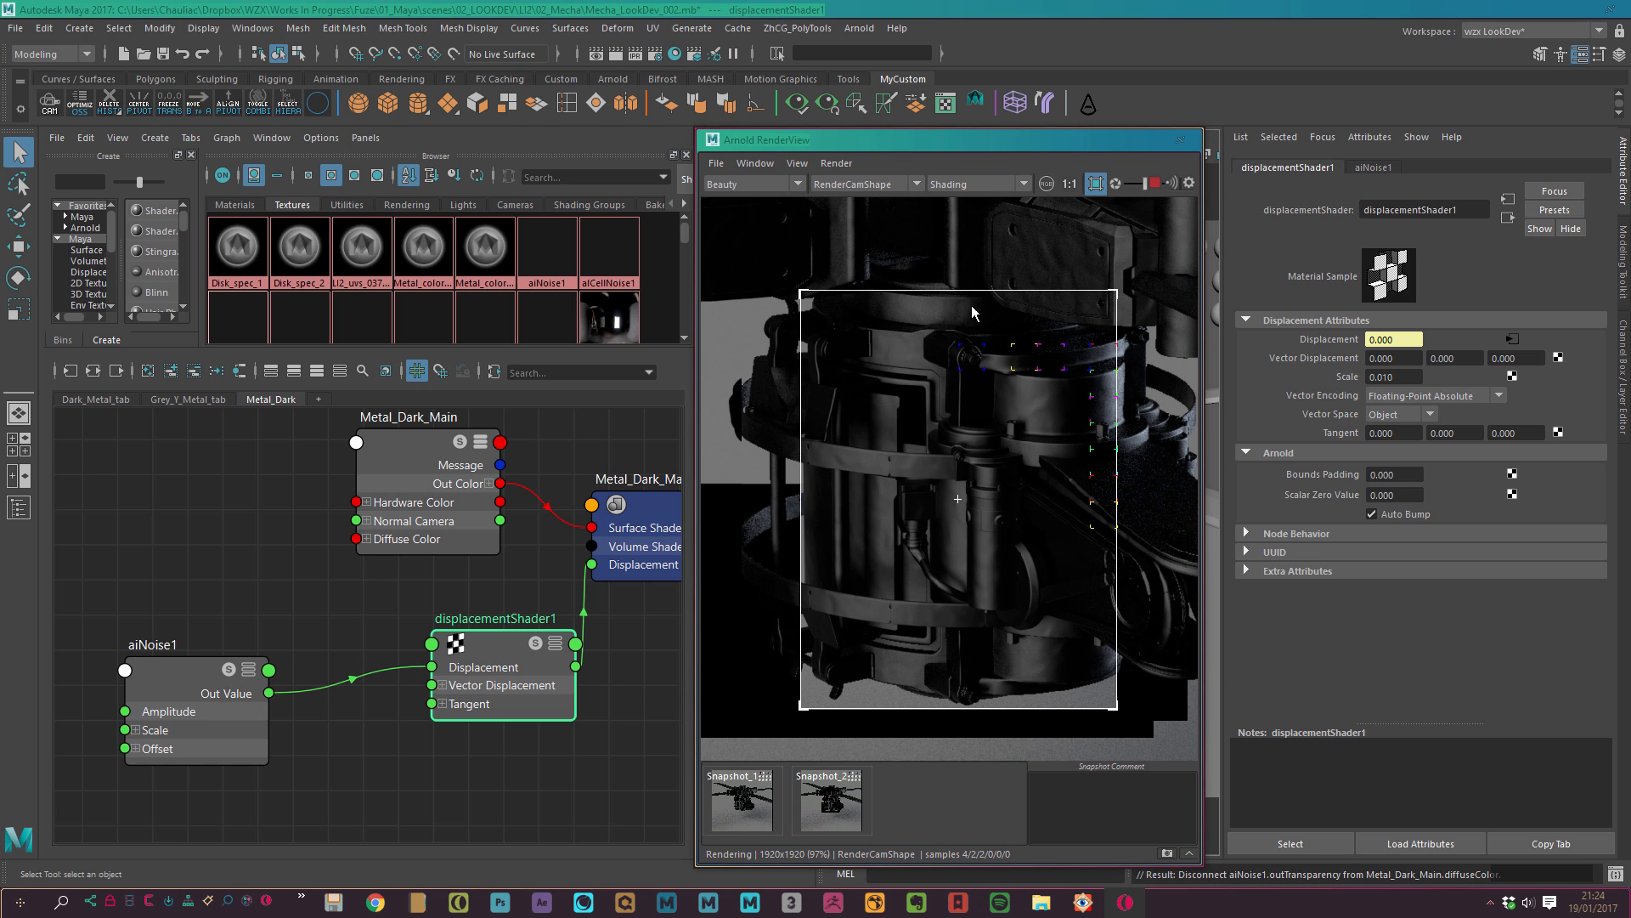
# Start saving the render image to the images/Fuze08_eng/LI2_LookDev folder with the file name 002.jpg.
pyautogui.click(716, 163)
pyautogui.click(749, 207)
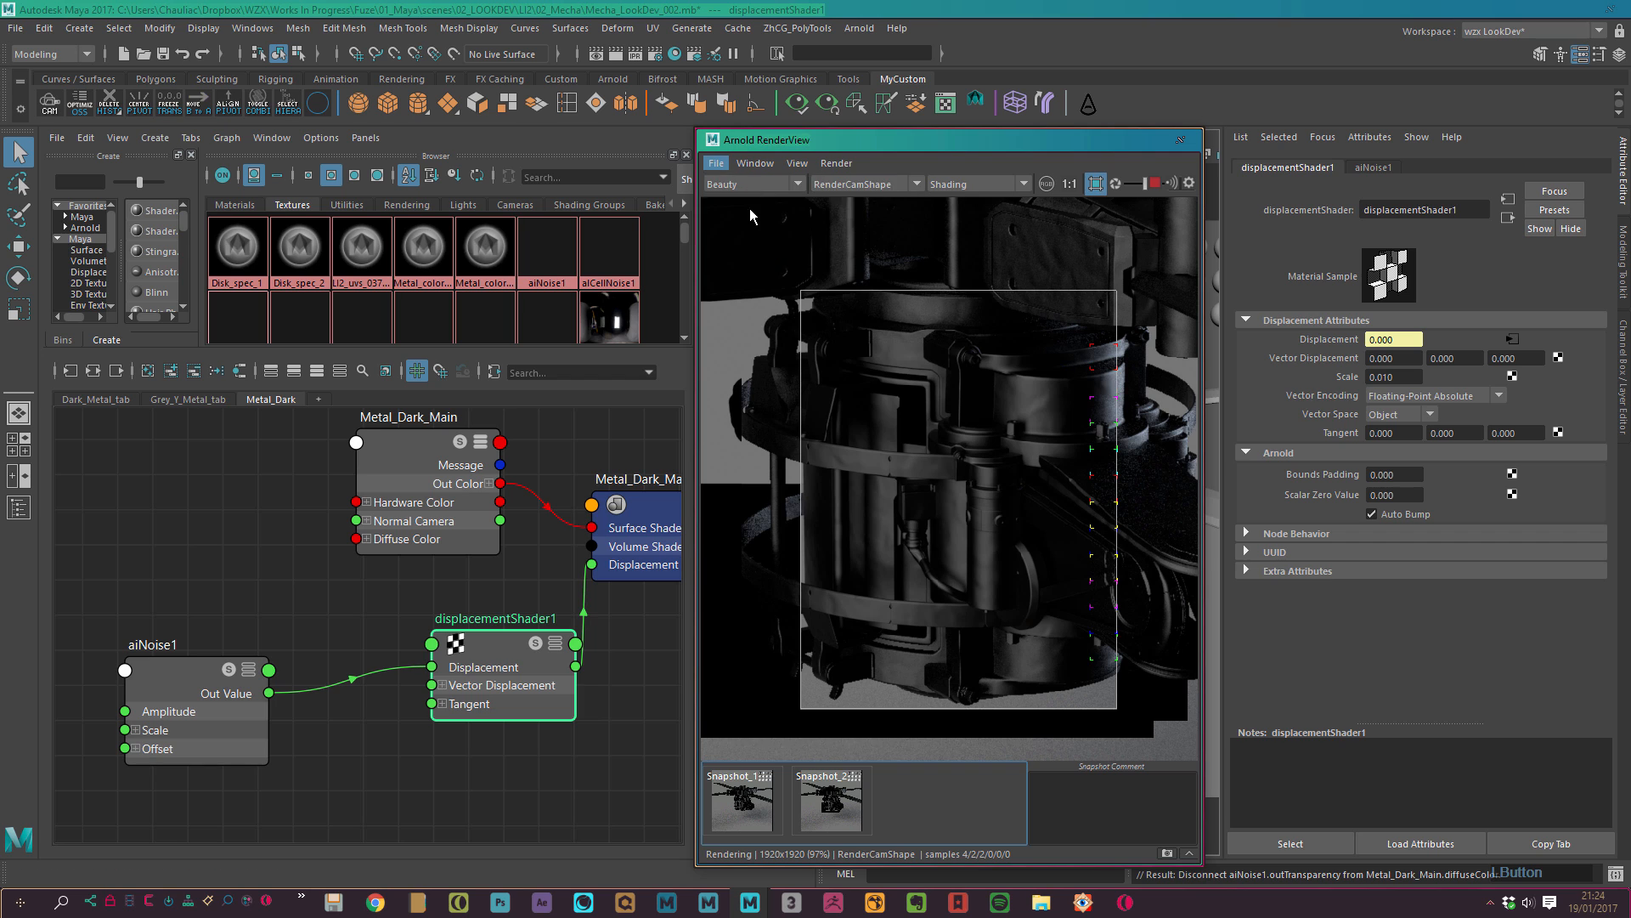
pyautogui.doubleClick(862, 260)
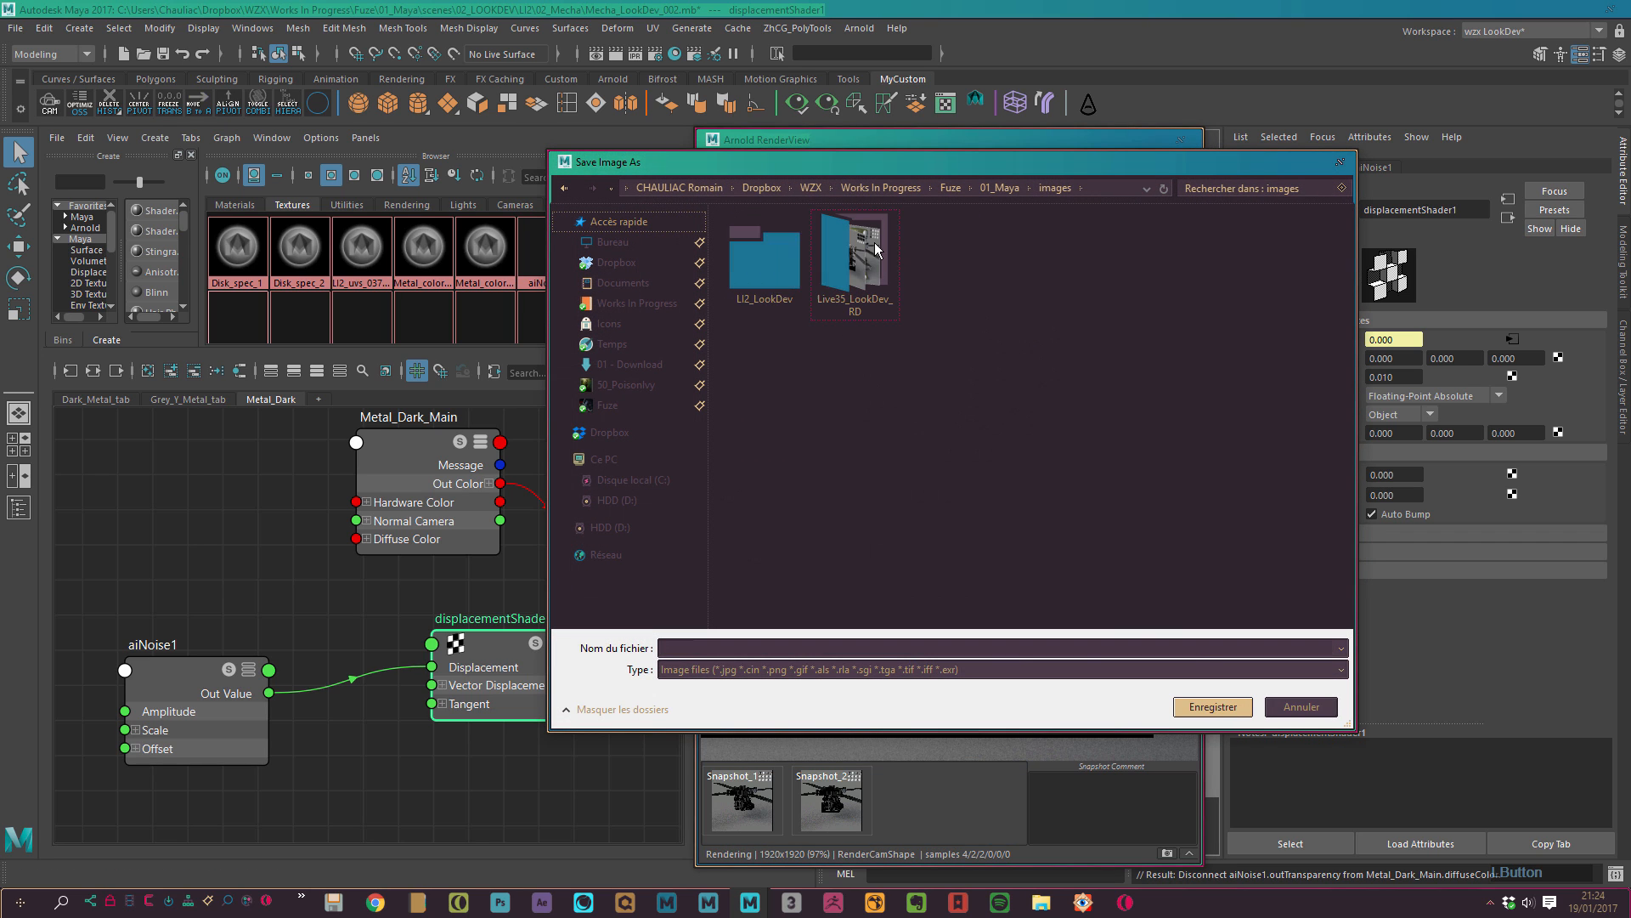
pyautogui.doubleClick(799, 309)
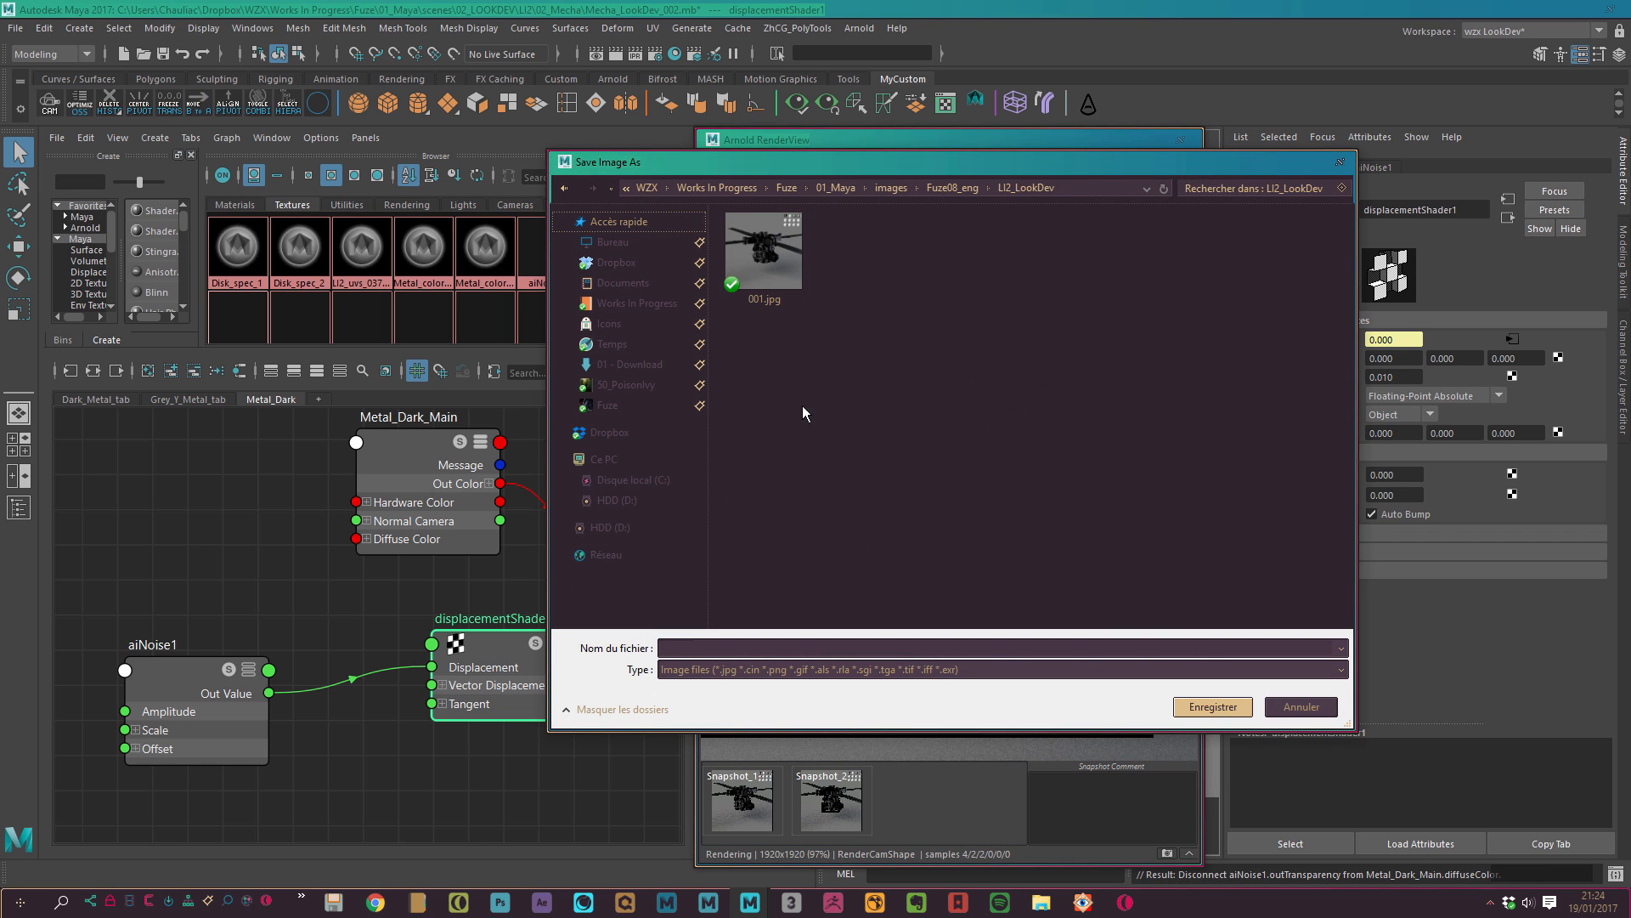
pyautogui.click(787, 255)
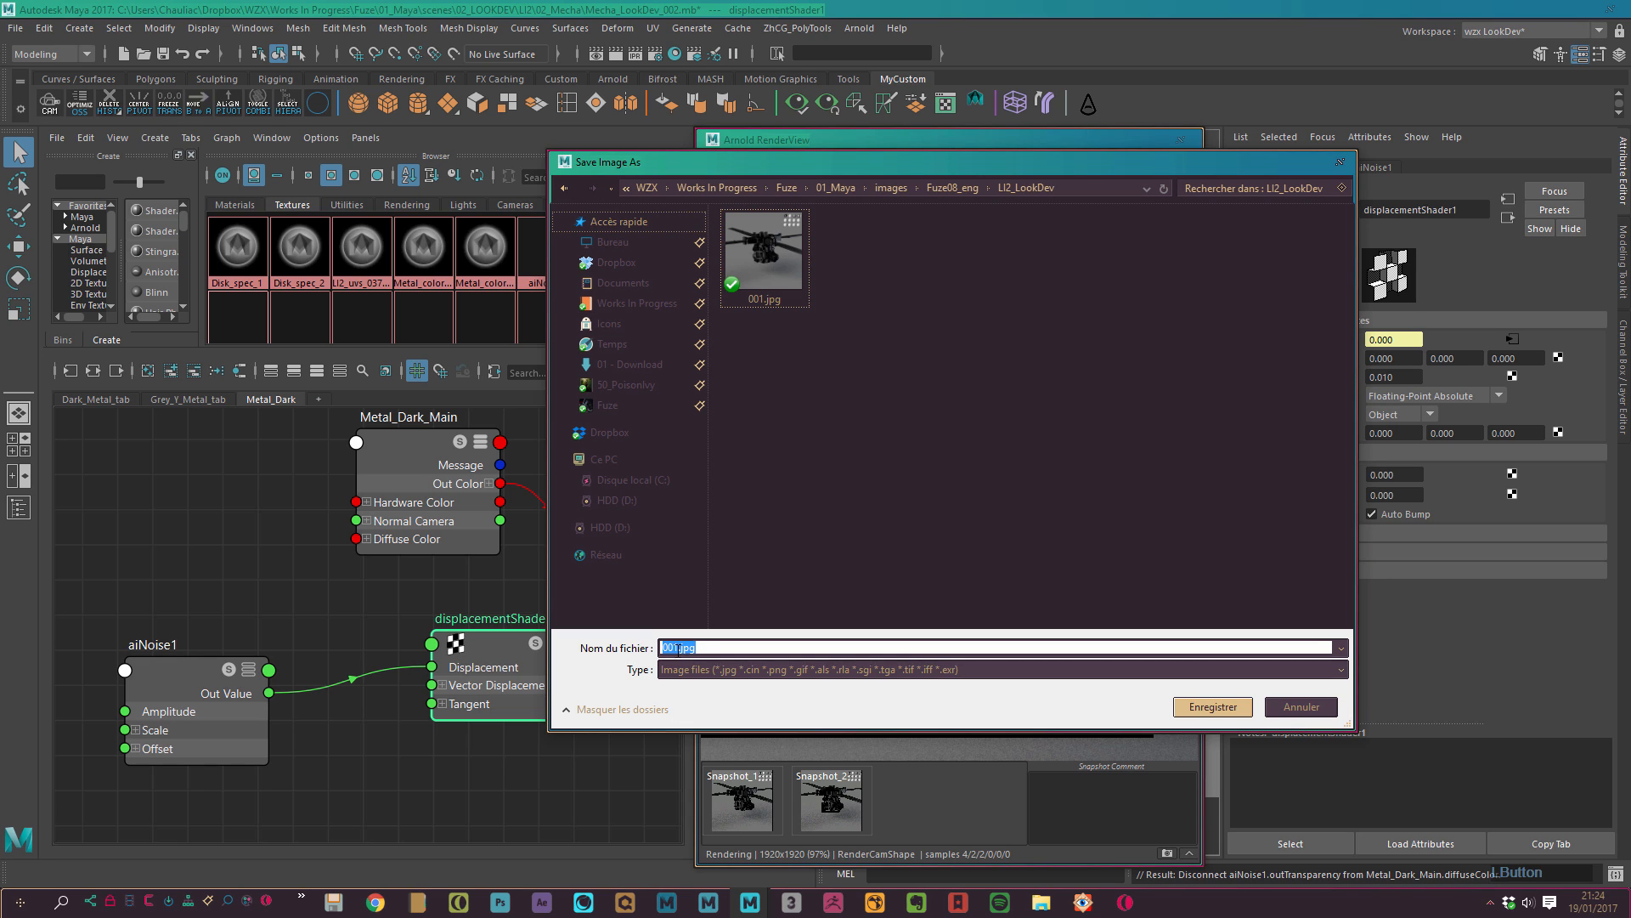
pyautogui.press('BackSpace')
pyautogui.write('2')
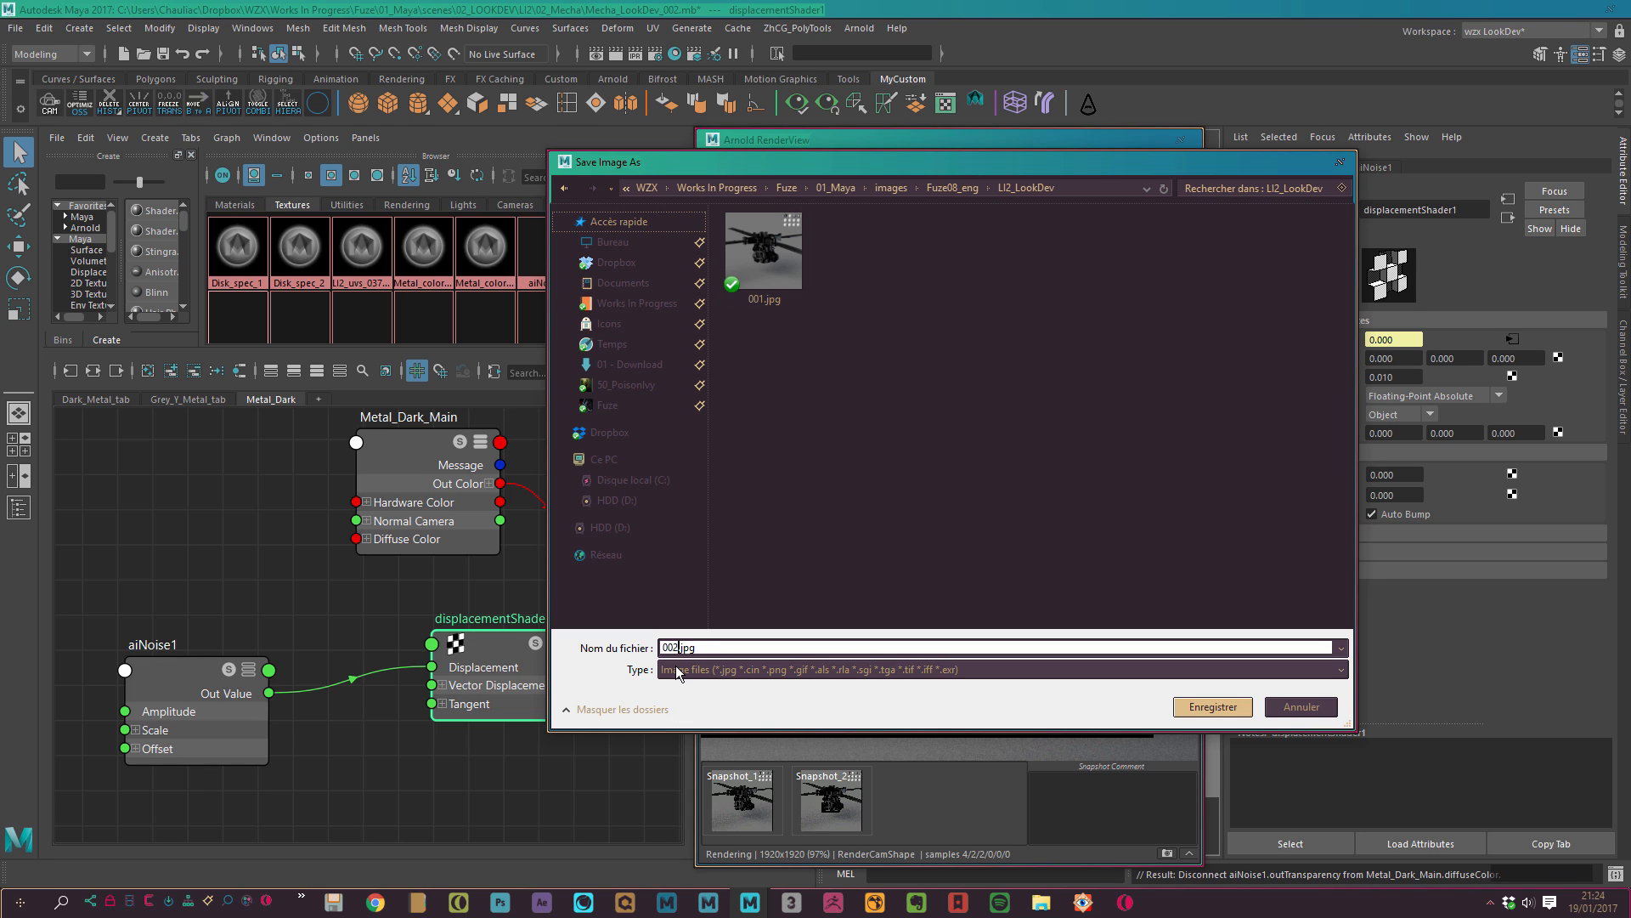
# Open 001.jpg in FastStone Image Viewer from the save dialog, and save the current render as 002.jpg.
pyautogui.rightClick(762, 263)
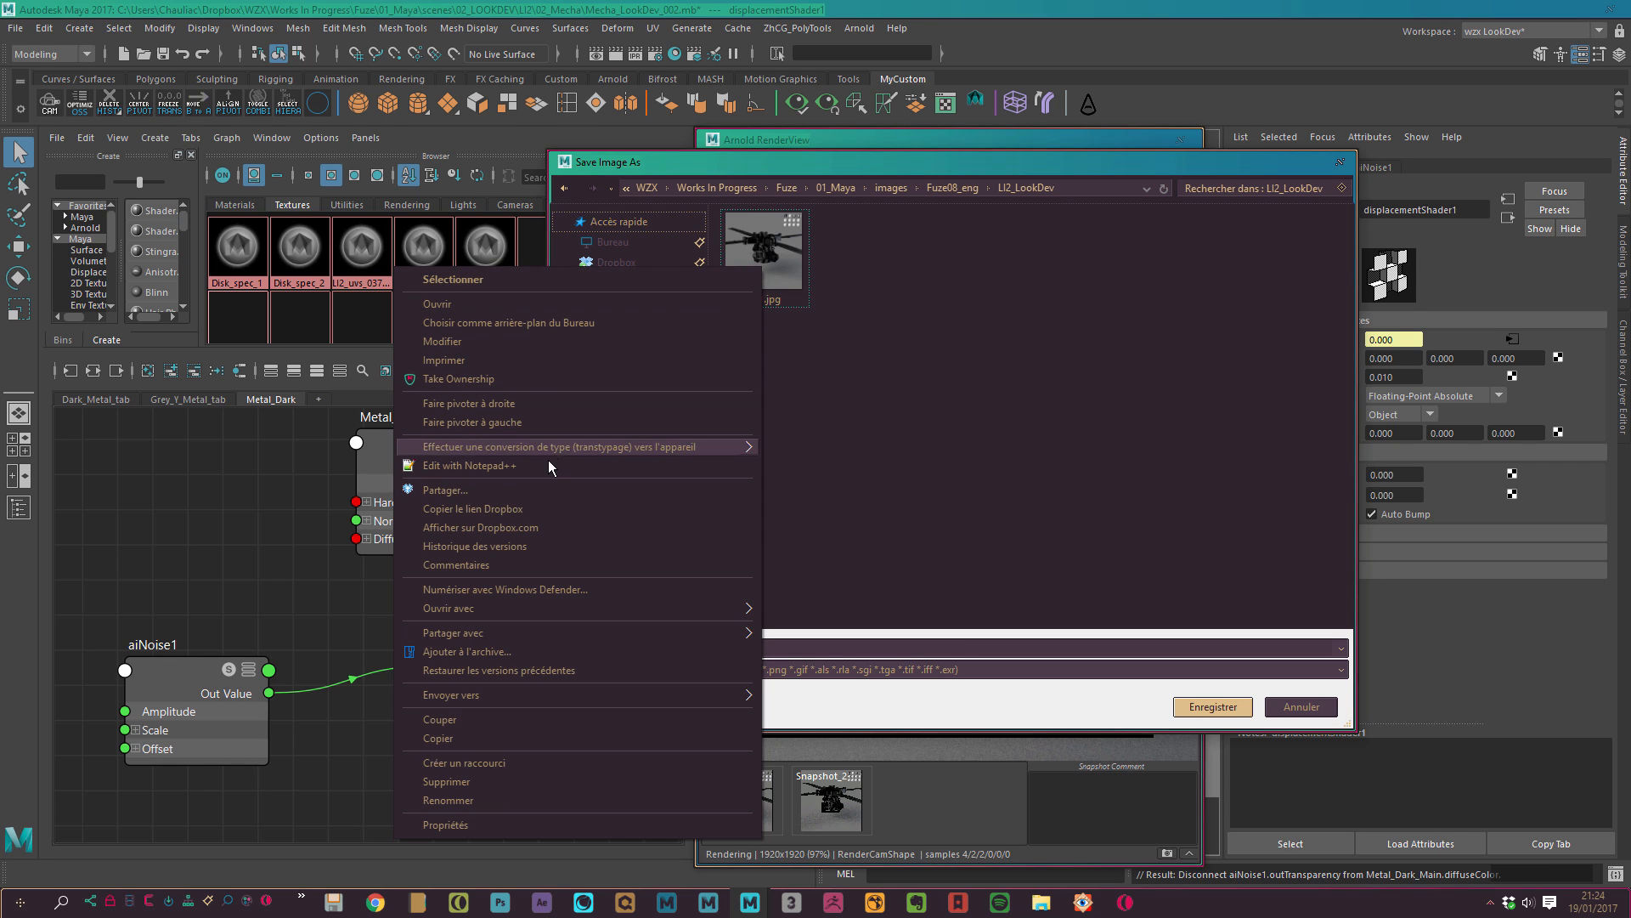
pyautogui.moveTo(573, 610)
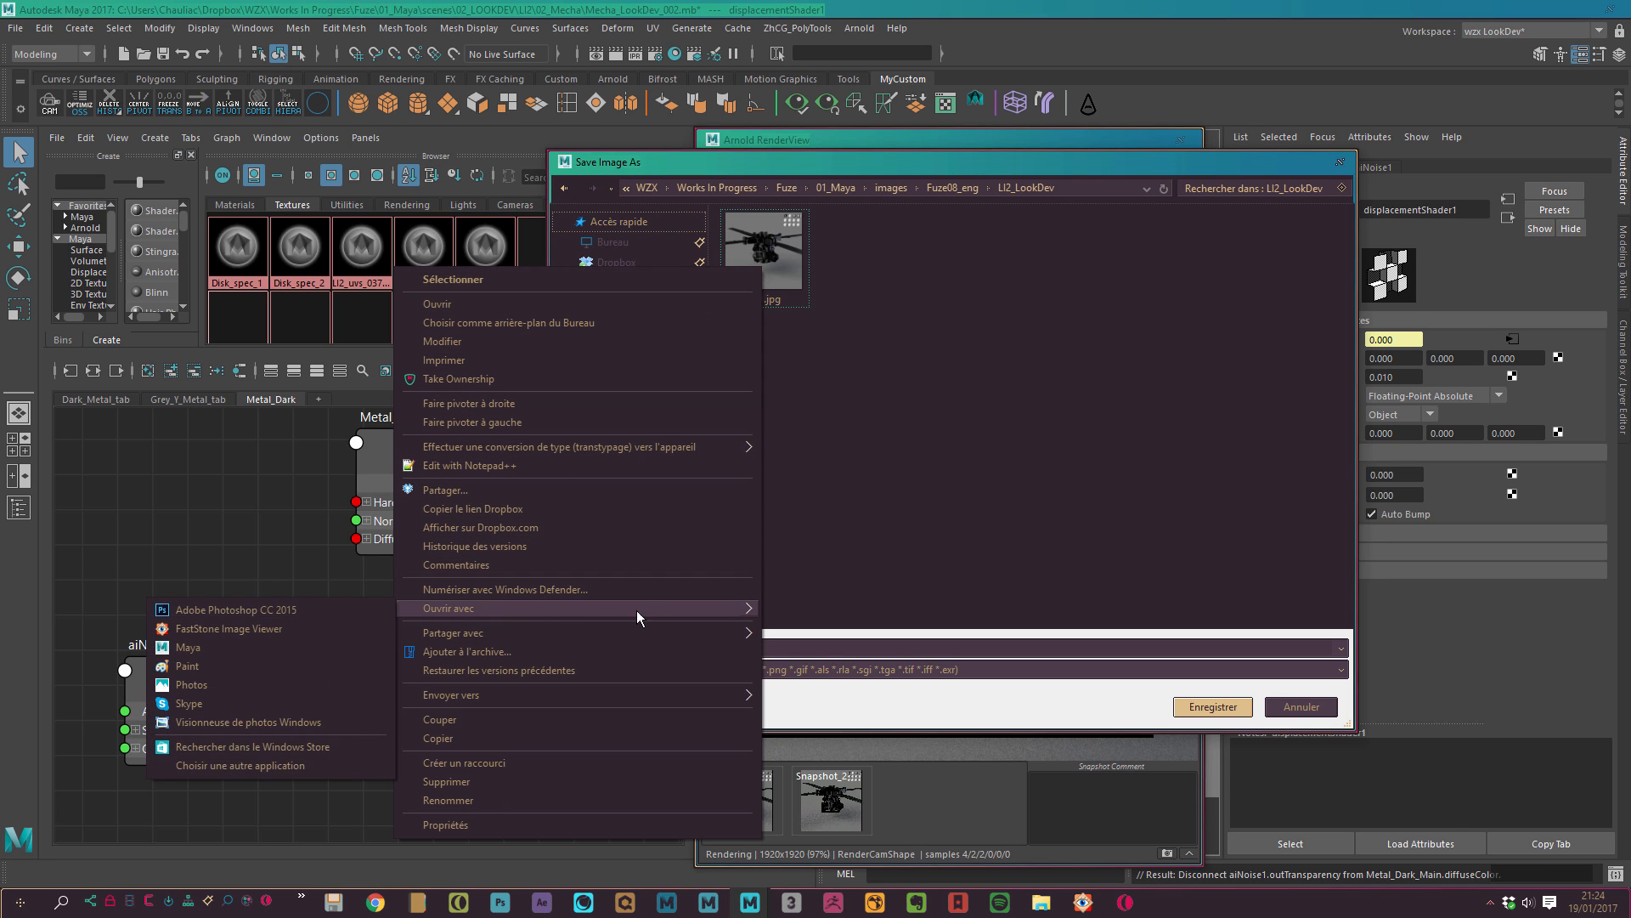
pyautogui.click(349, 626)
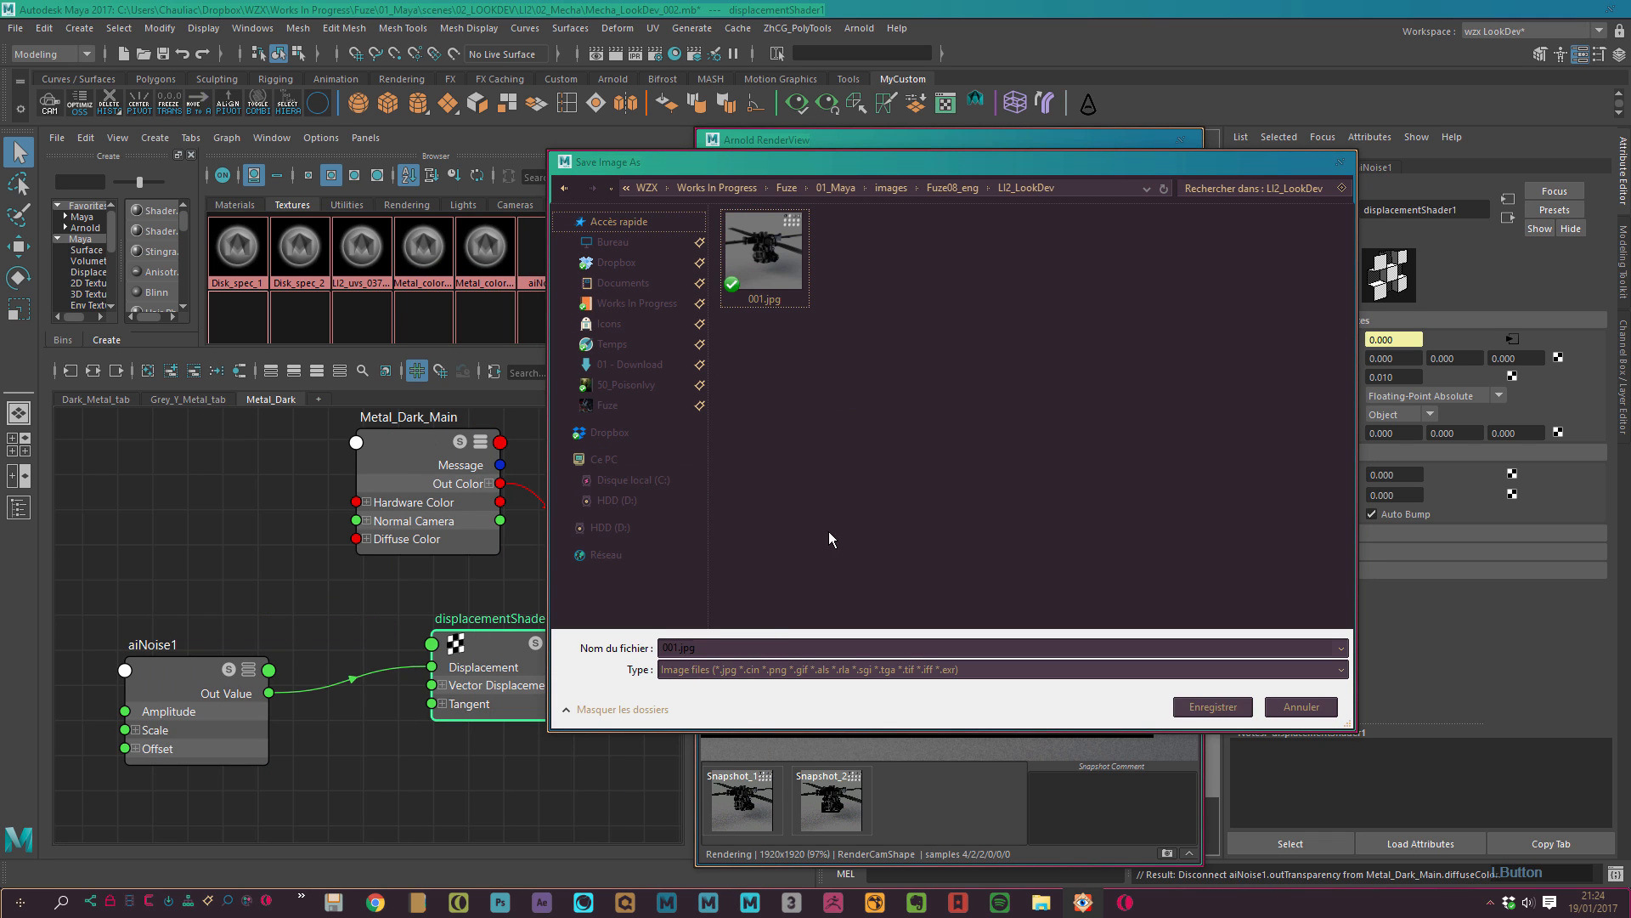
pyautogui.click(672, 647)
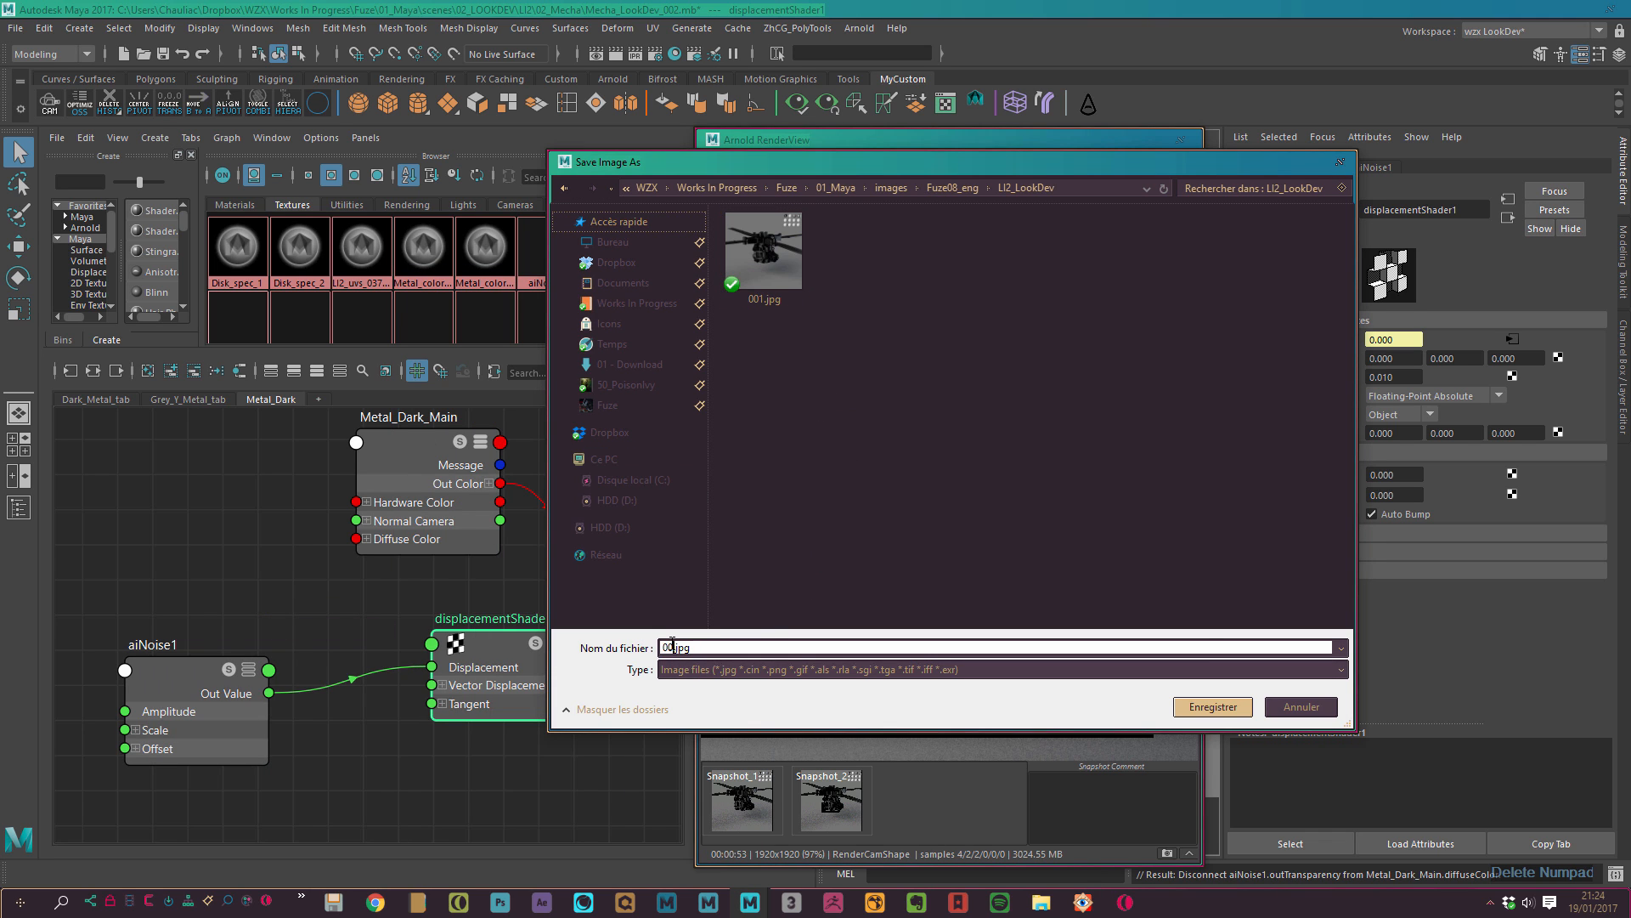
pyautogui.press('Return')
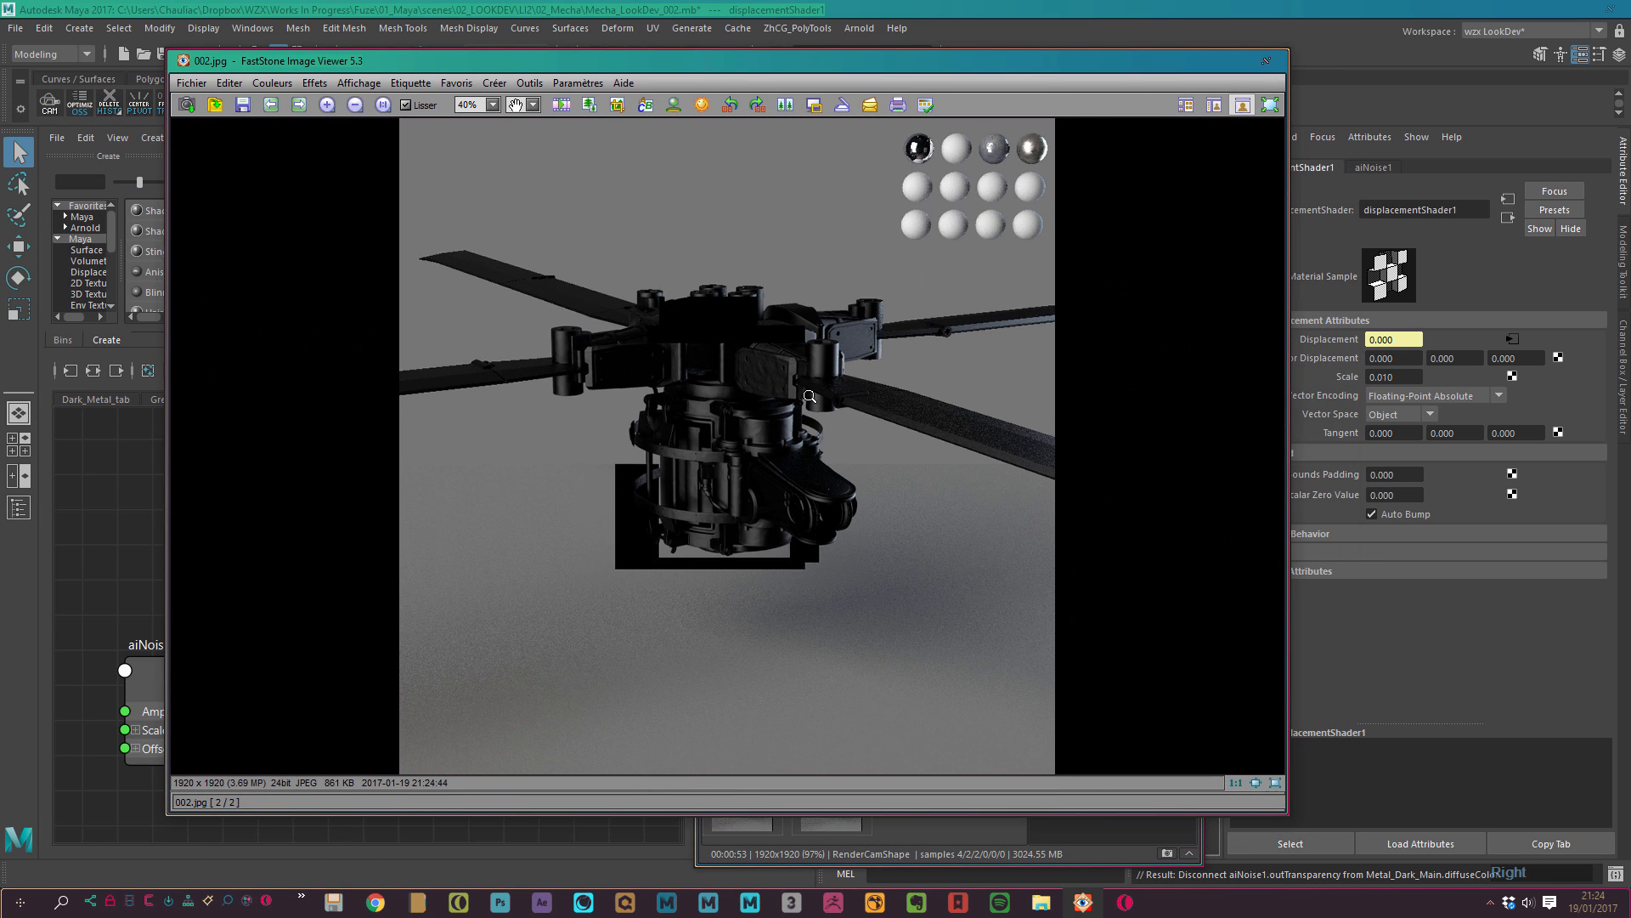
# Examine the renders 001.jpg and 002.jpg at 100% zoom in FastStone Image Viewer, and return to the full-image view.
pyautogui.click(493, 104)
pyautogui.click(483, 199)
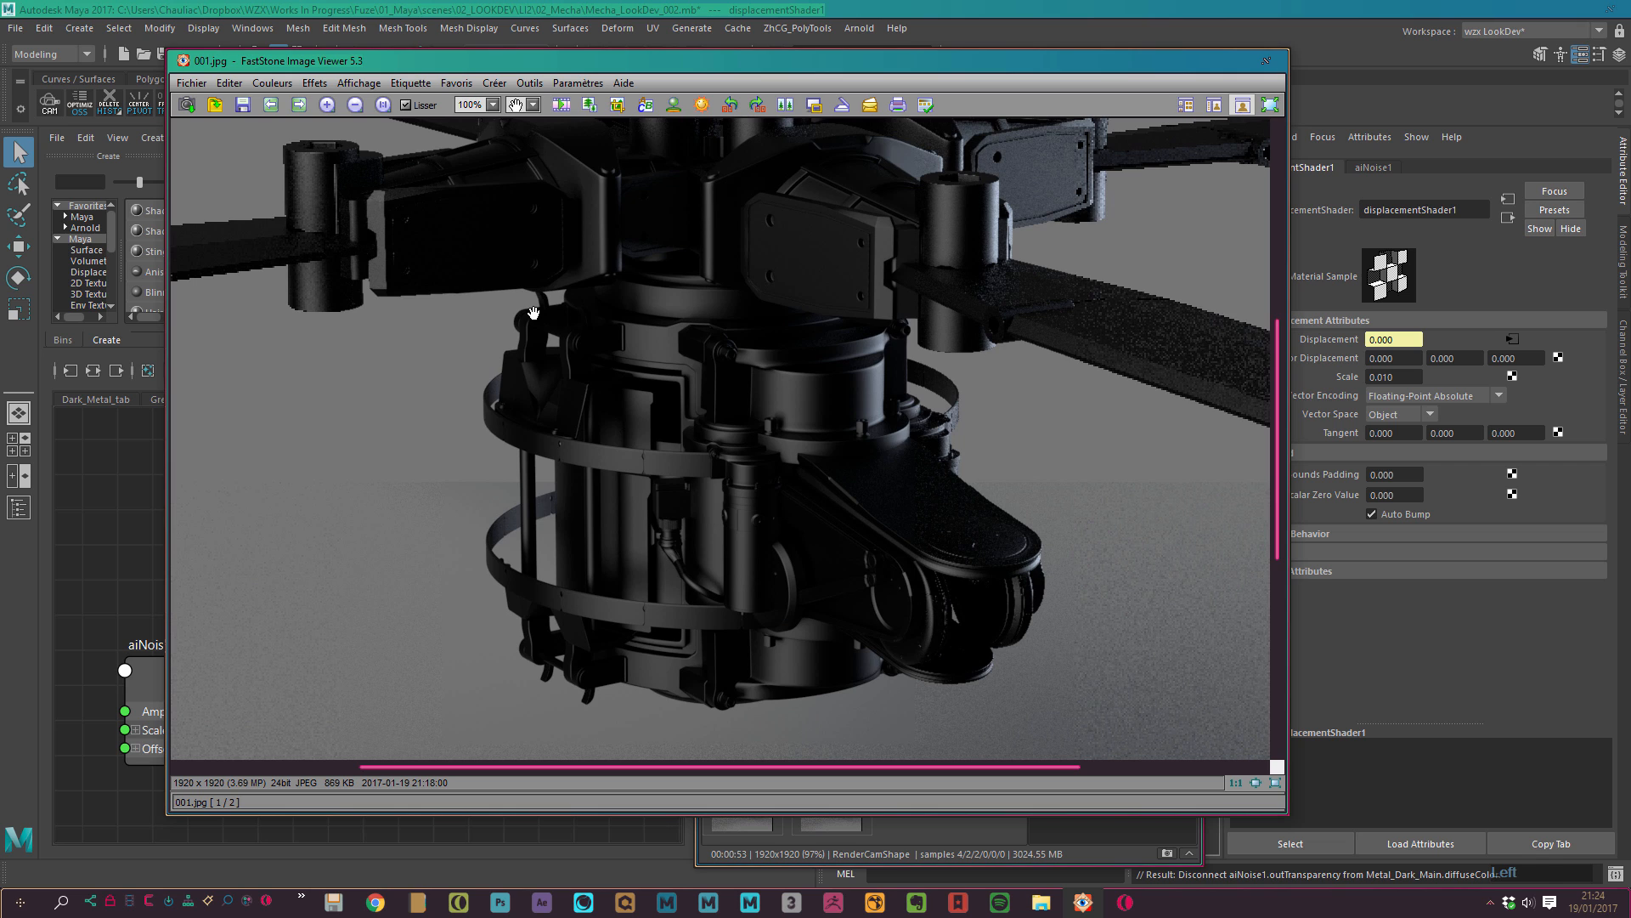
pyautogui.press('KP_0')
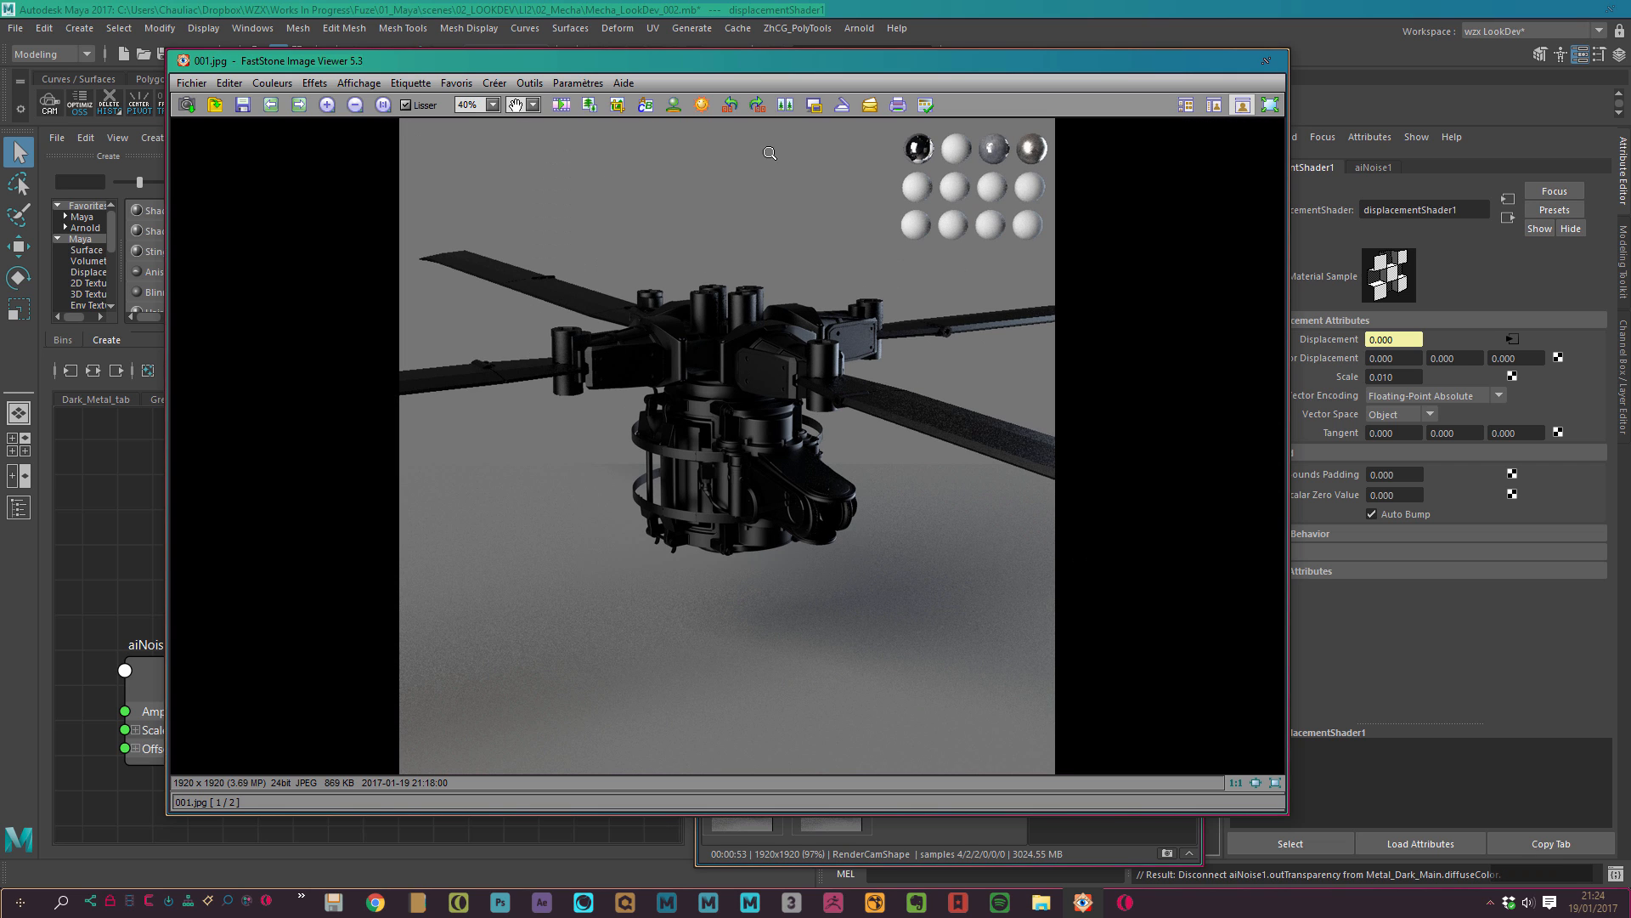
# Select 001.jpg and 002.jpg and compare the mech's surface displacement side by side, then close the comparison.
pyautogui.press('Escape')
pyautogui.moveTo(330, 658); pyautogui.dragTo(333, 231)
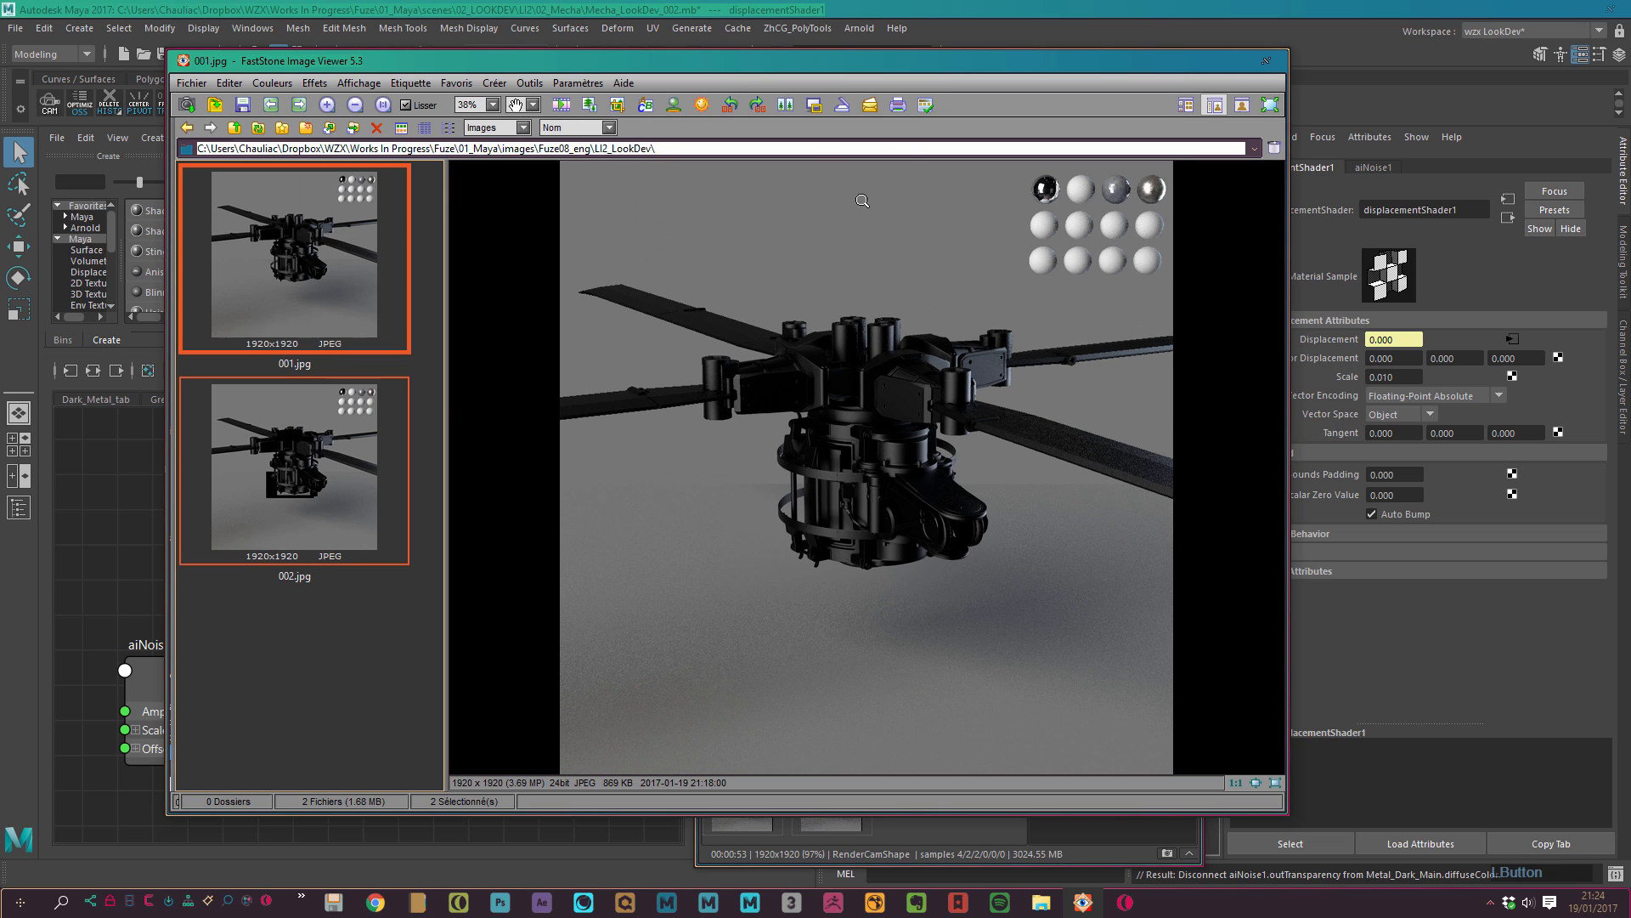
pyautogui.click(813, 111)
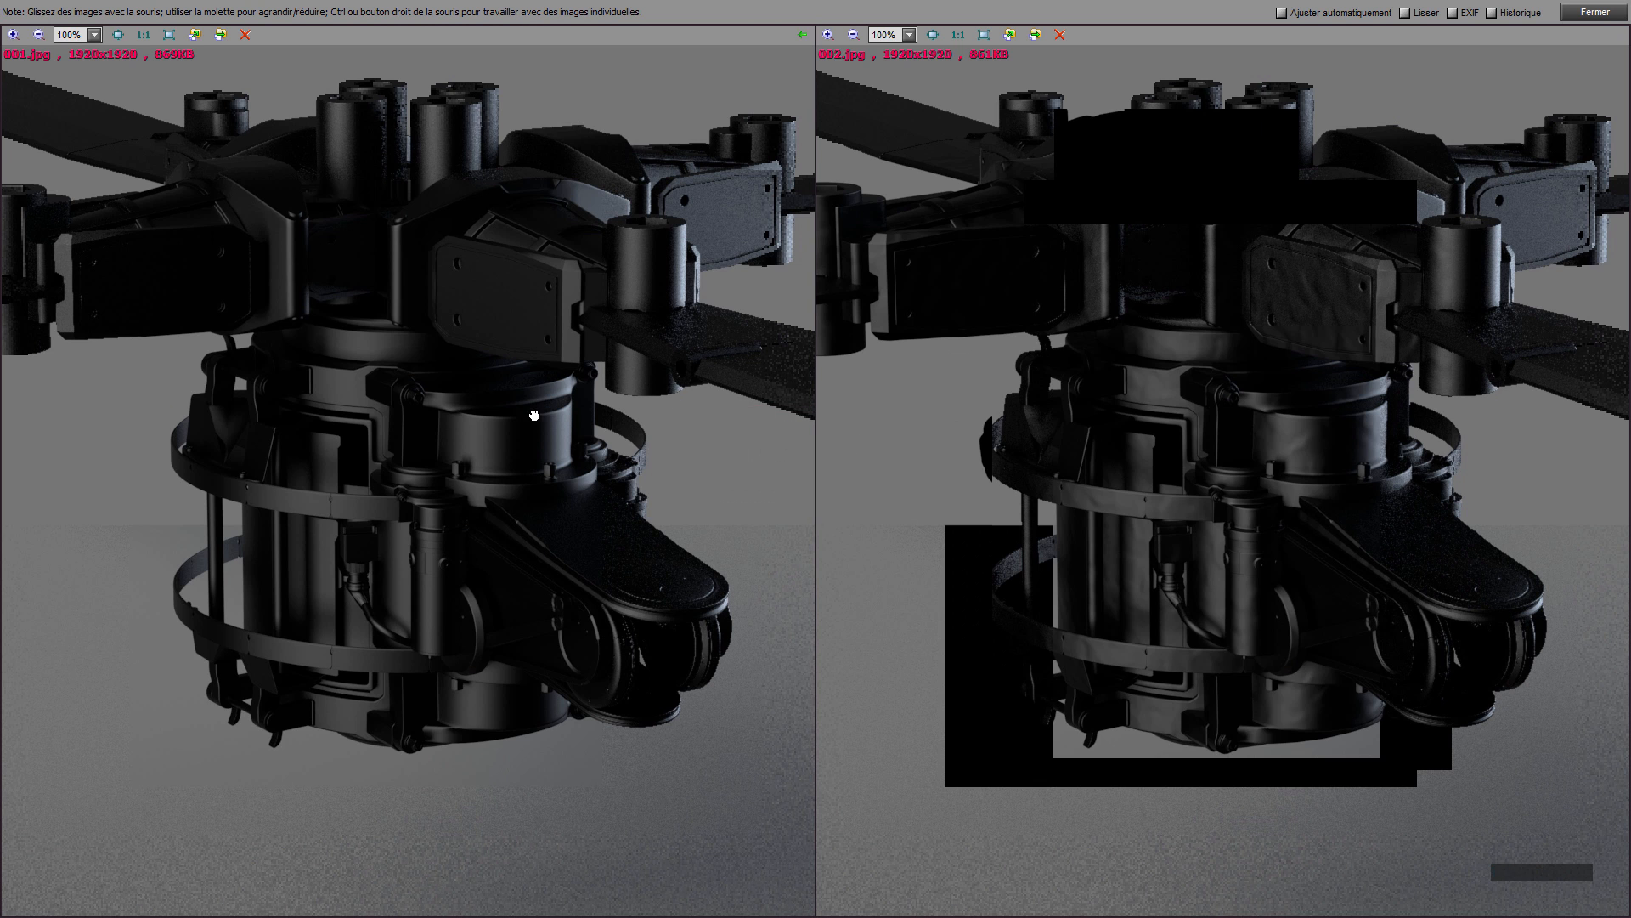
pyautogui.moveTo(553, 406); pyautogui.dragTo(458, 519)
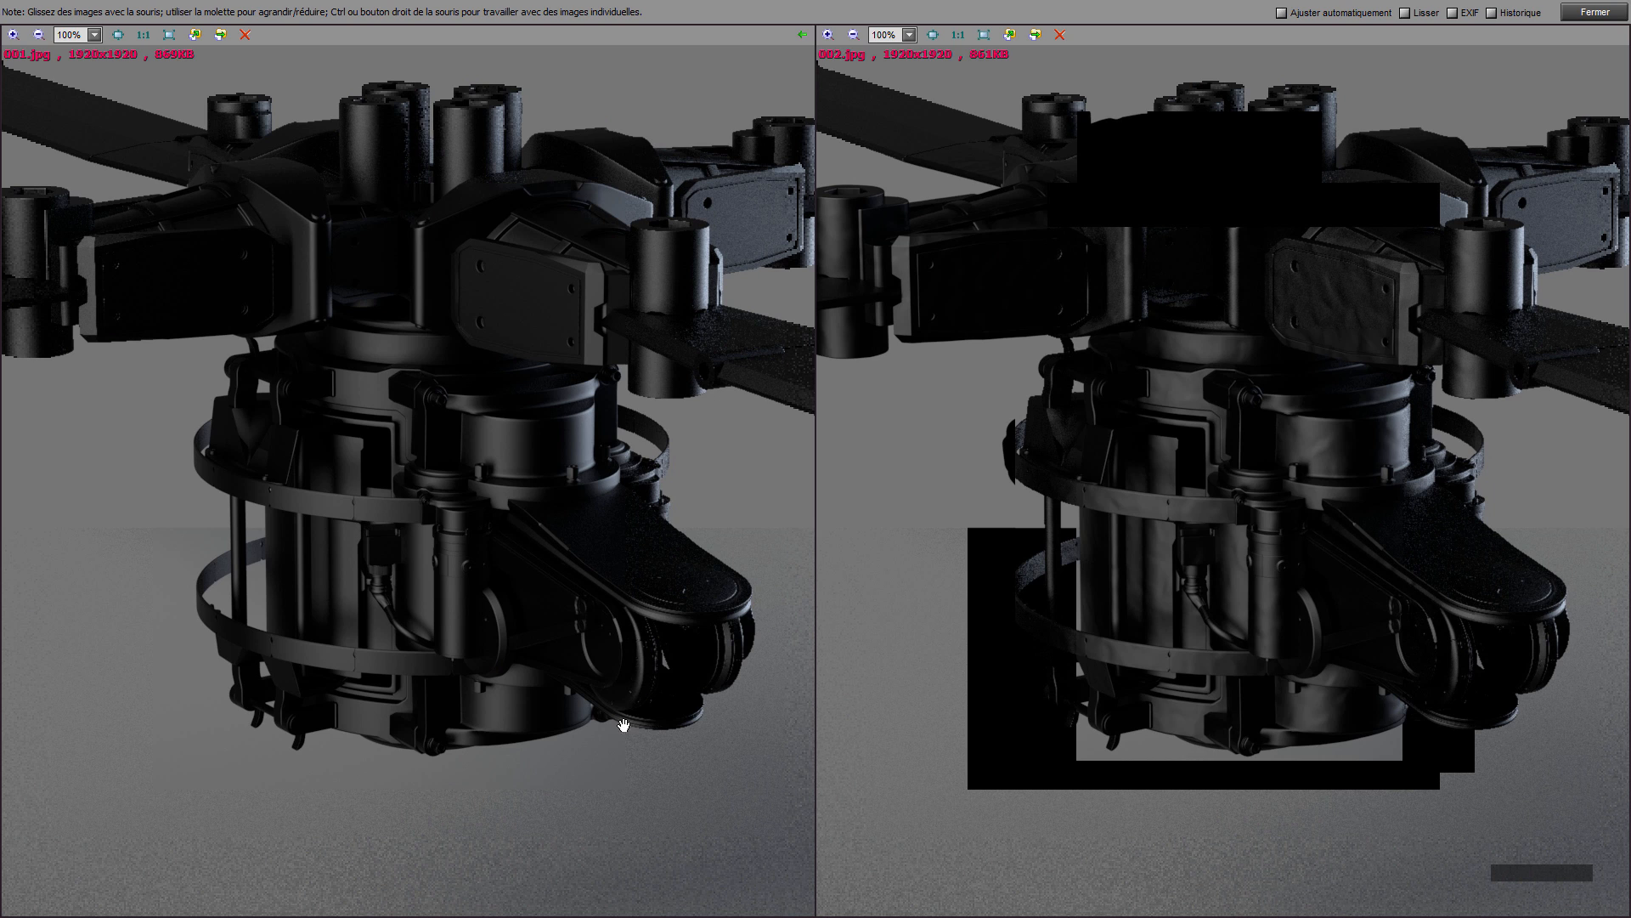
pyautogui.moveTo(1203, 606); pyautogui.dragTo(1159, 612)
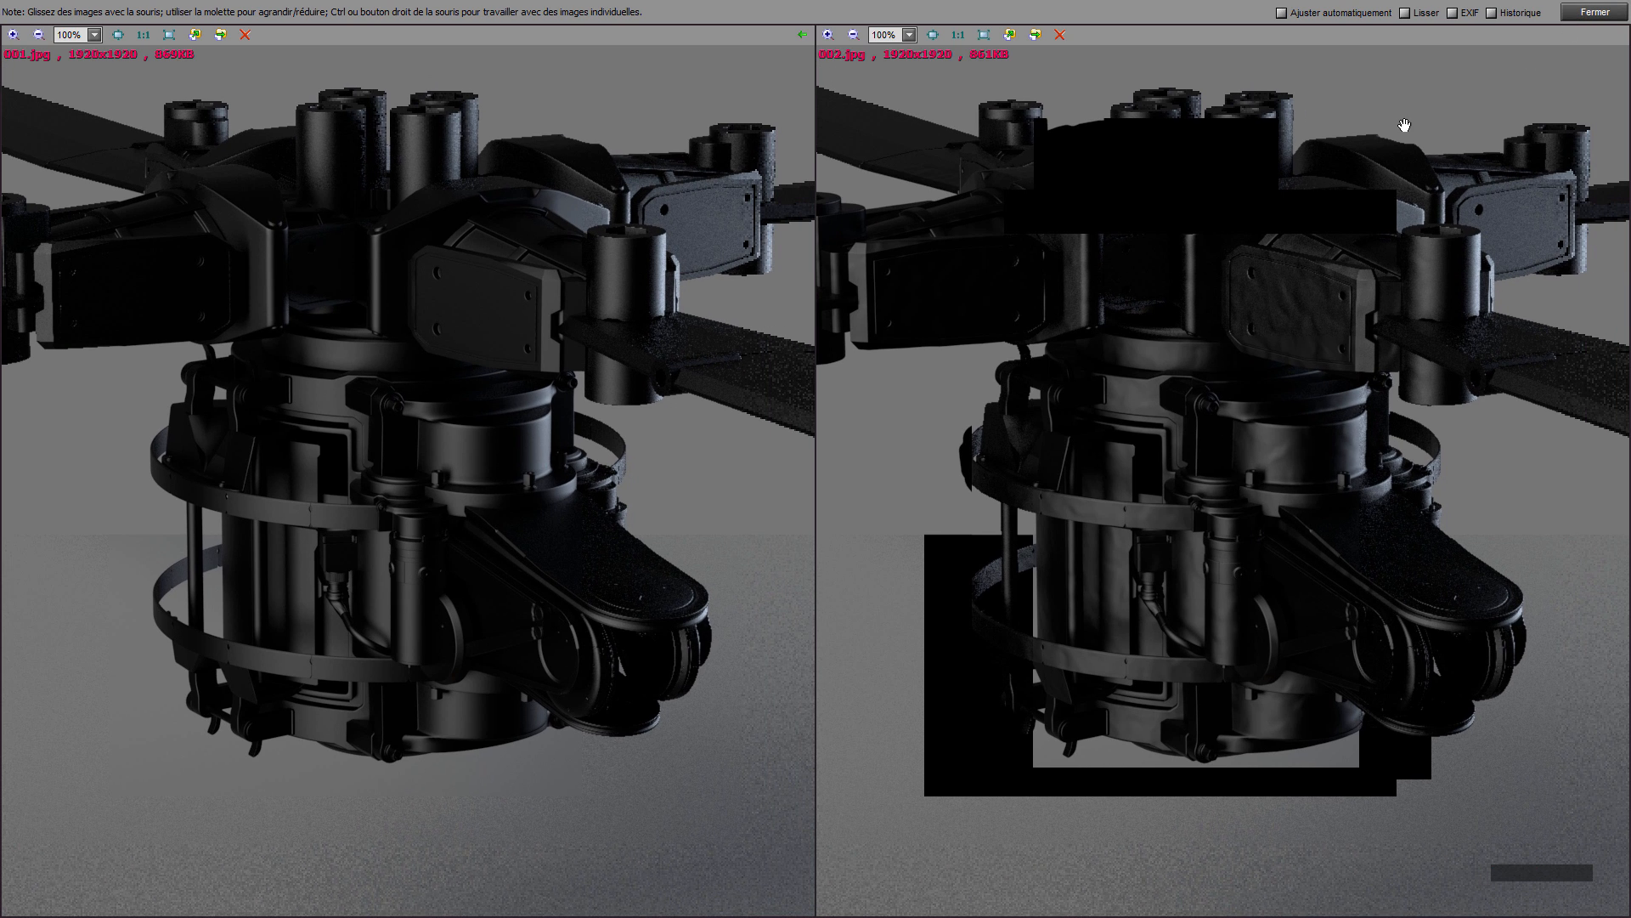
pyautogui.click(1582, 15)
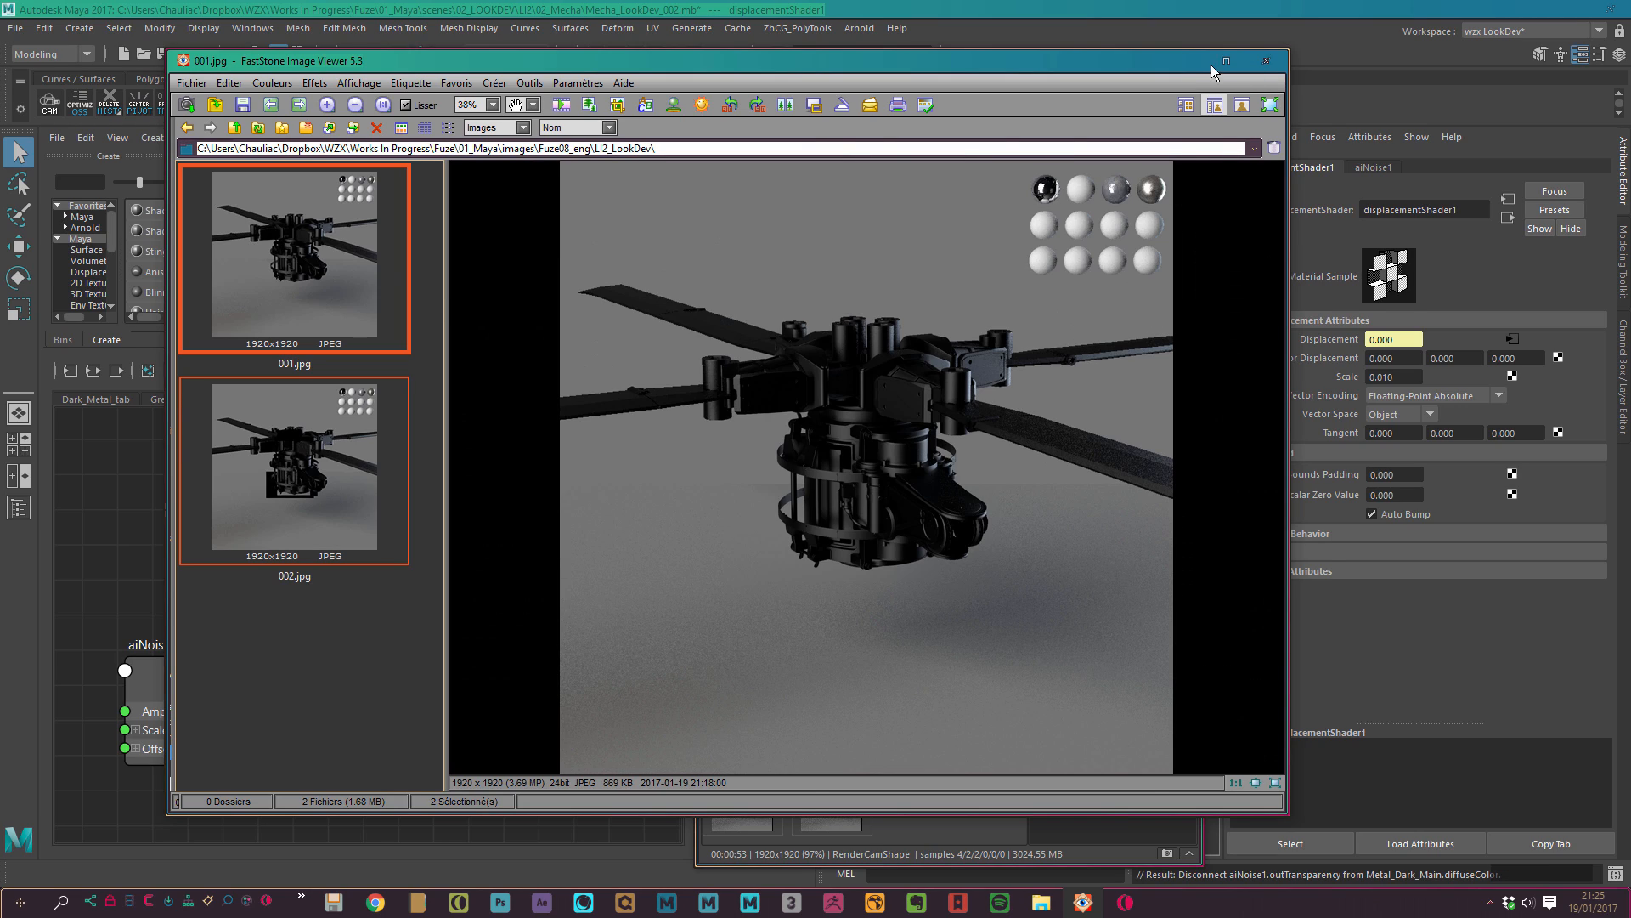
# Return to Maya's Arnold RenderView, store a snapshot of the current render, and delete Snapshot_2.
pyautogui.click(1266, 60)
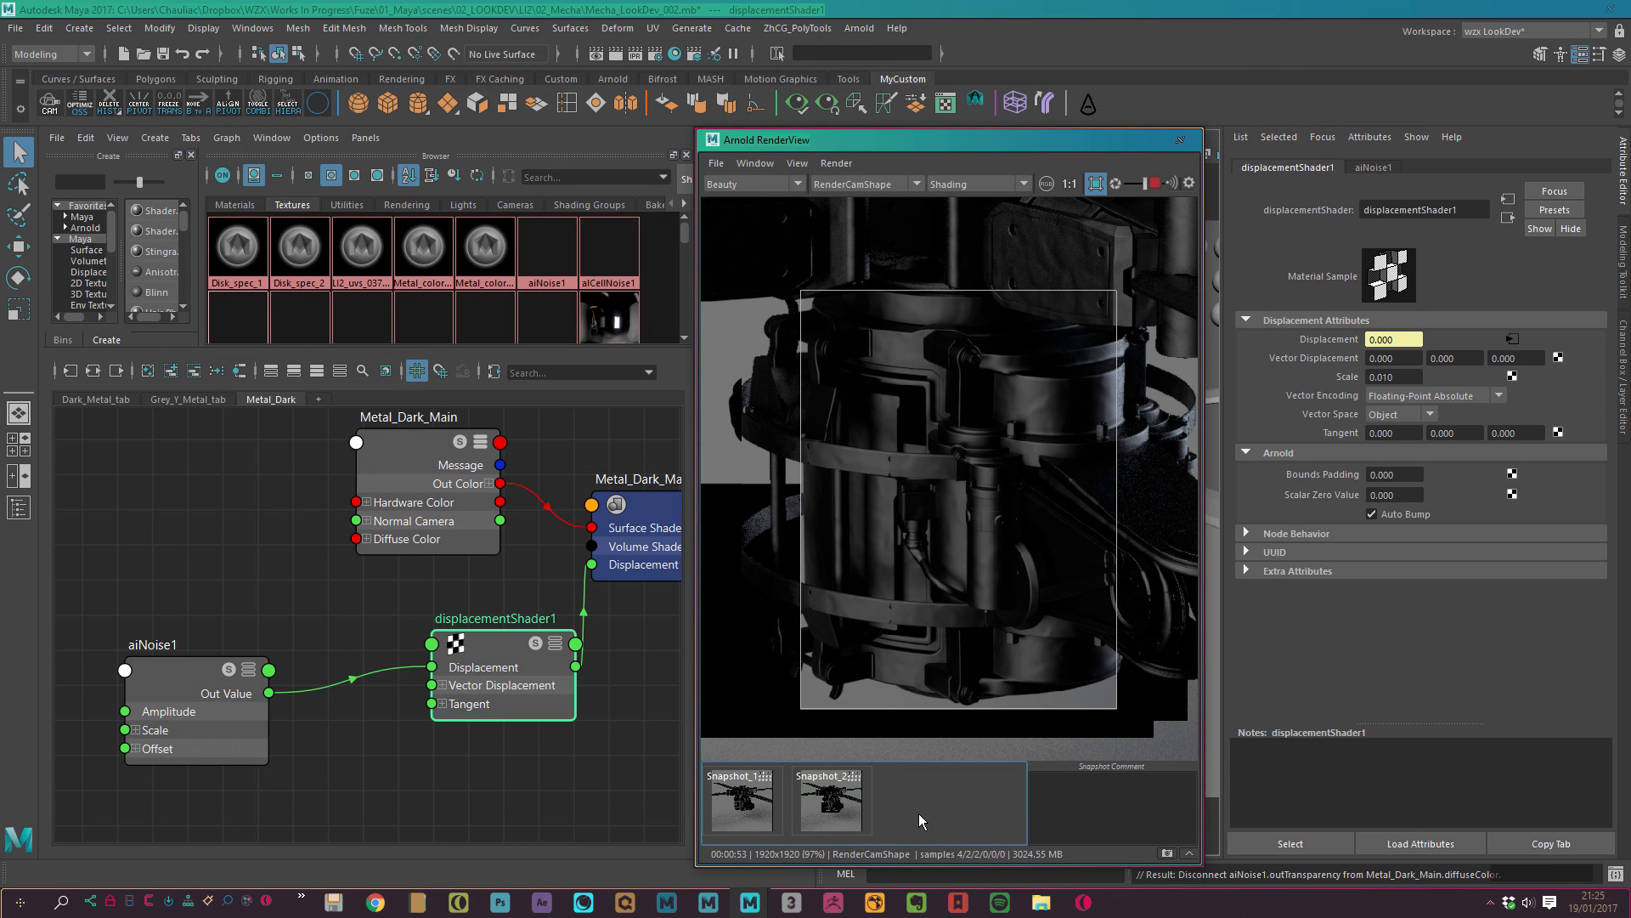
pyautogui.click(1166, 853)
pyautogui.rightClick(847, 800)
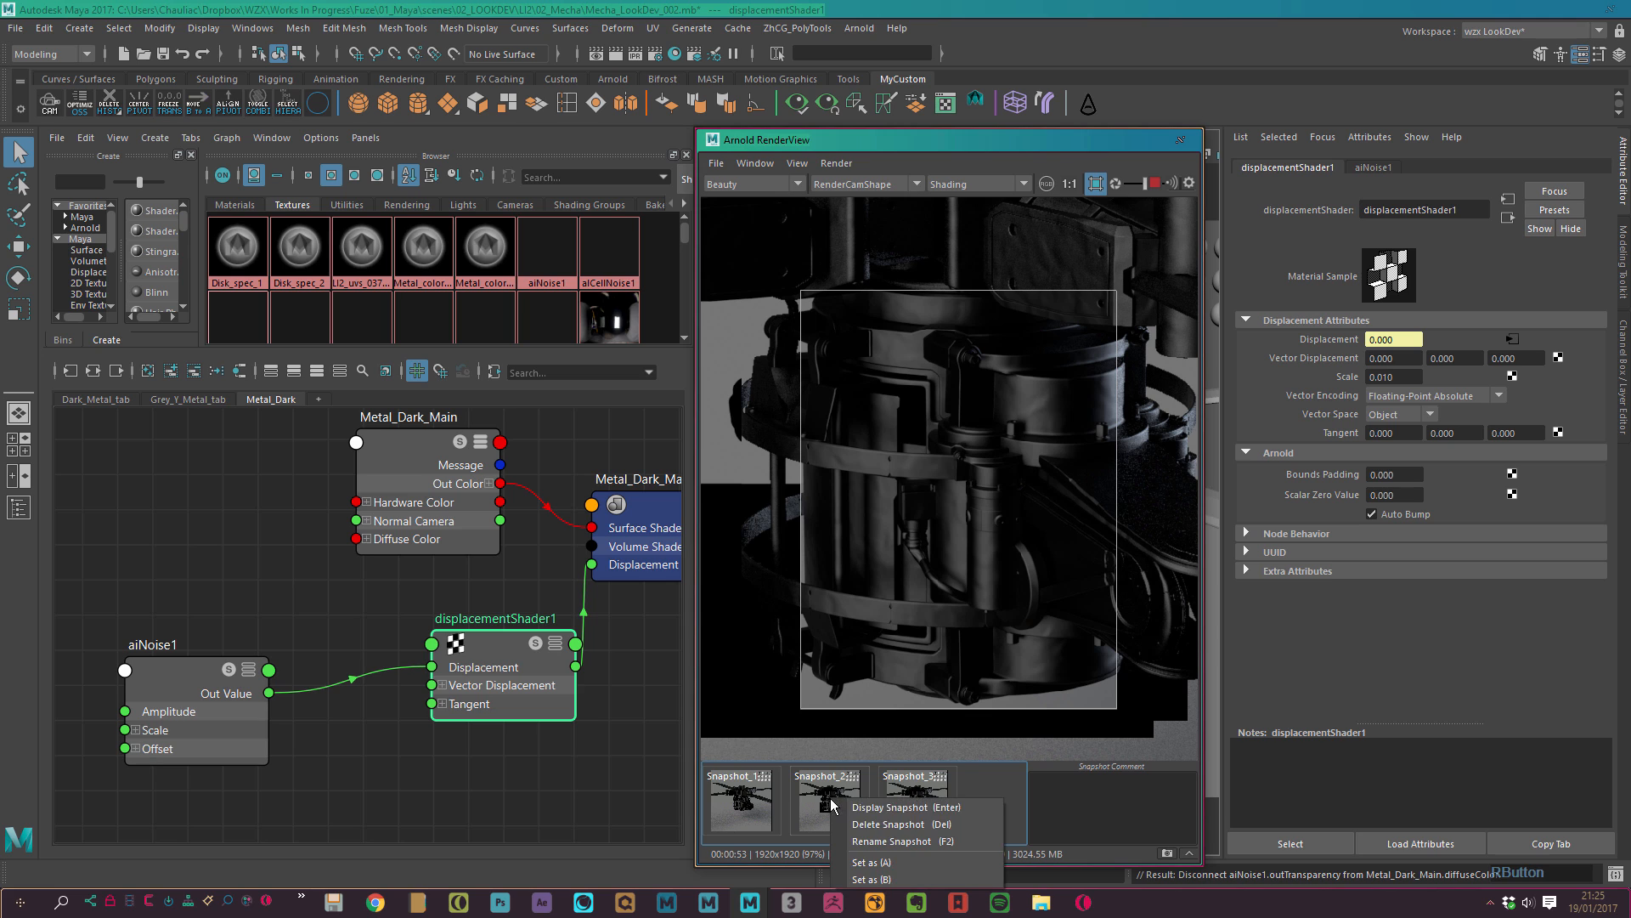
pyautogui.click(856, 824)
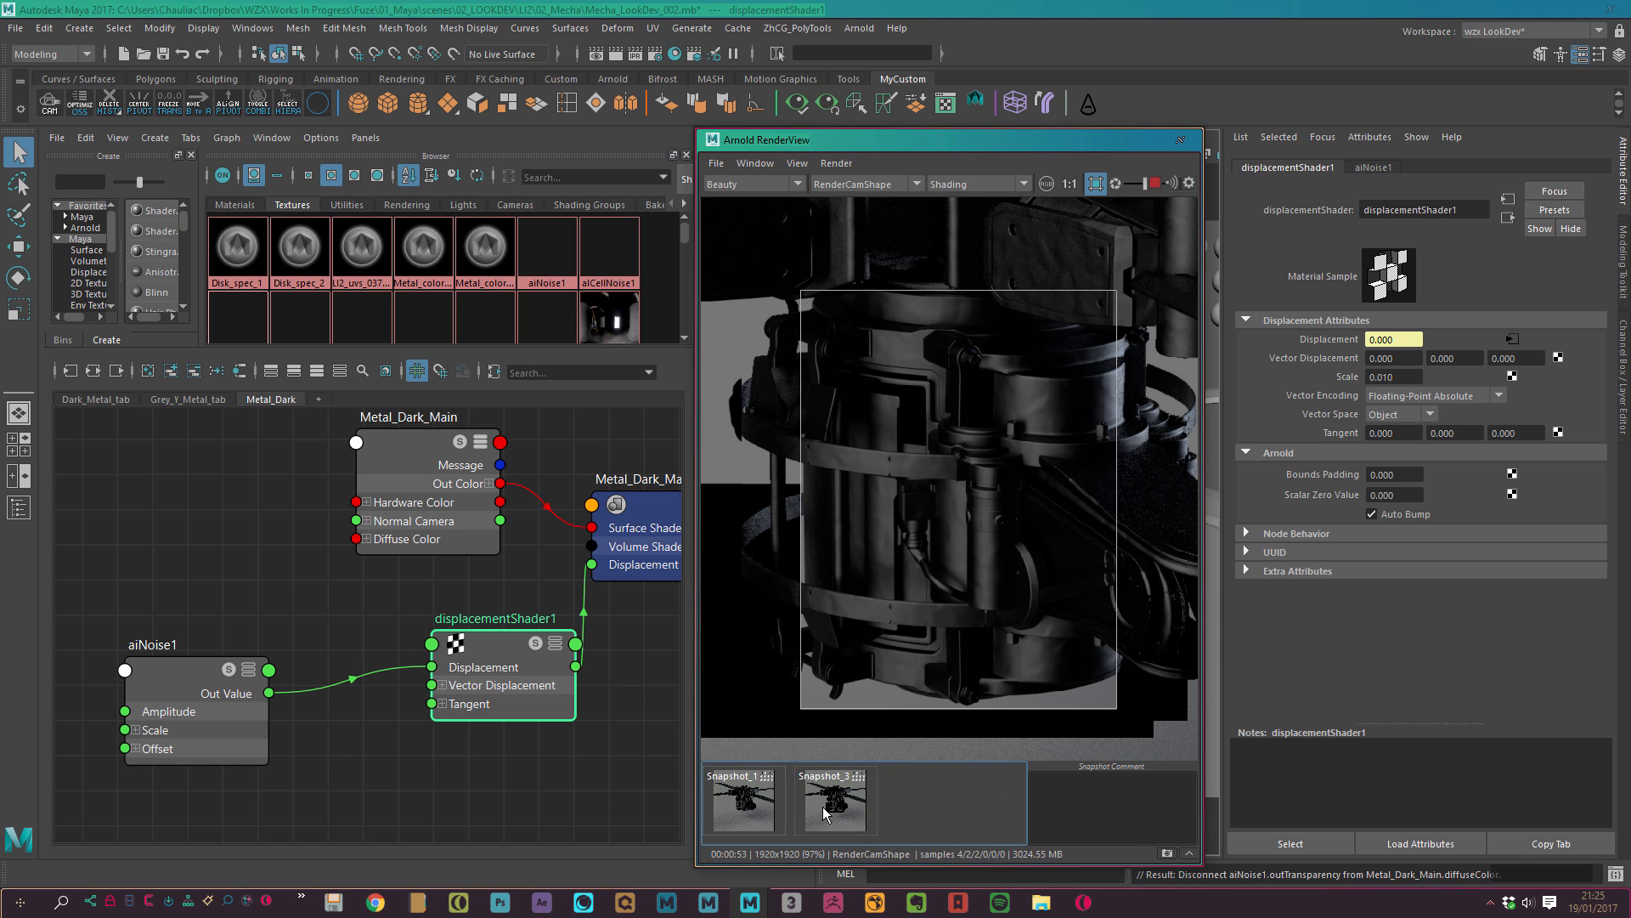
# Compare Snapshot_1 and Snapshot_3 by switching between them, and return to the live render display.
pyautogui.click(758, 809)
pyautogui.click(825, 810)
pyautogui.click(765, 810)
pyautogui.click(836, 813)
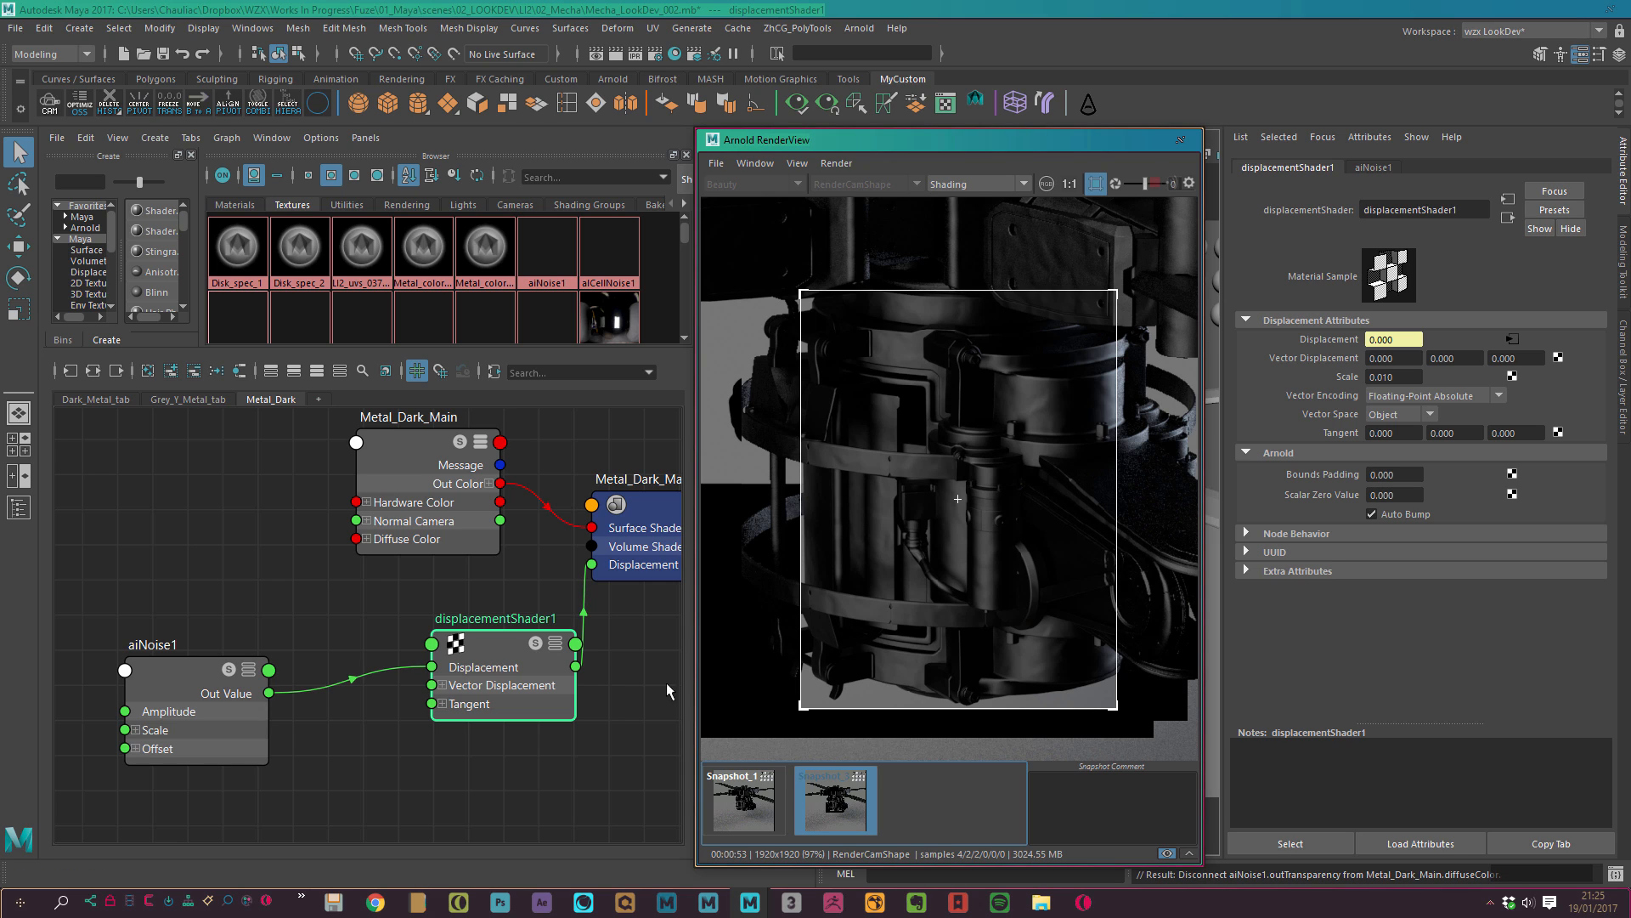
pyautogui.click(1166, 853)
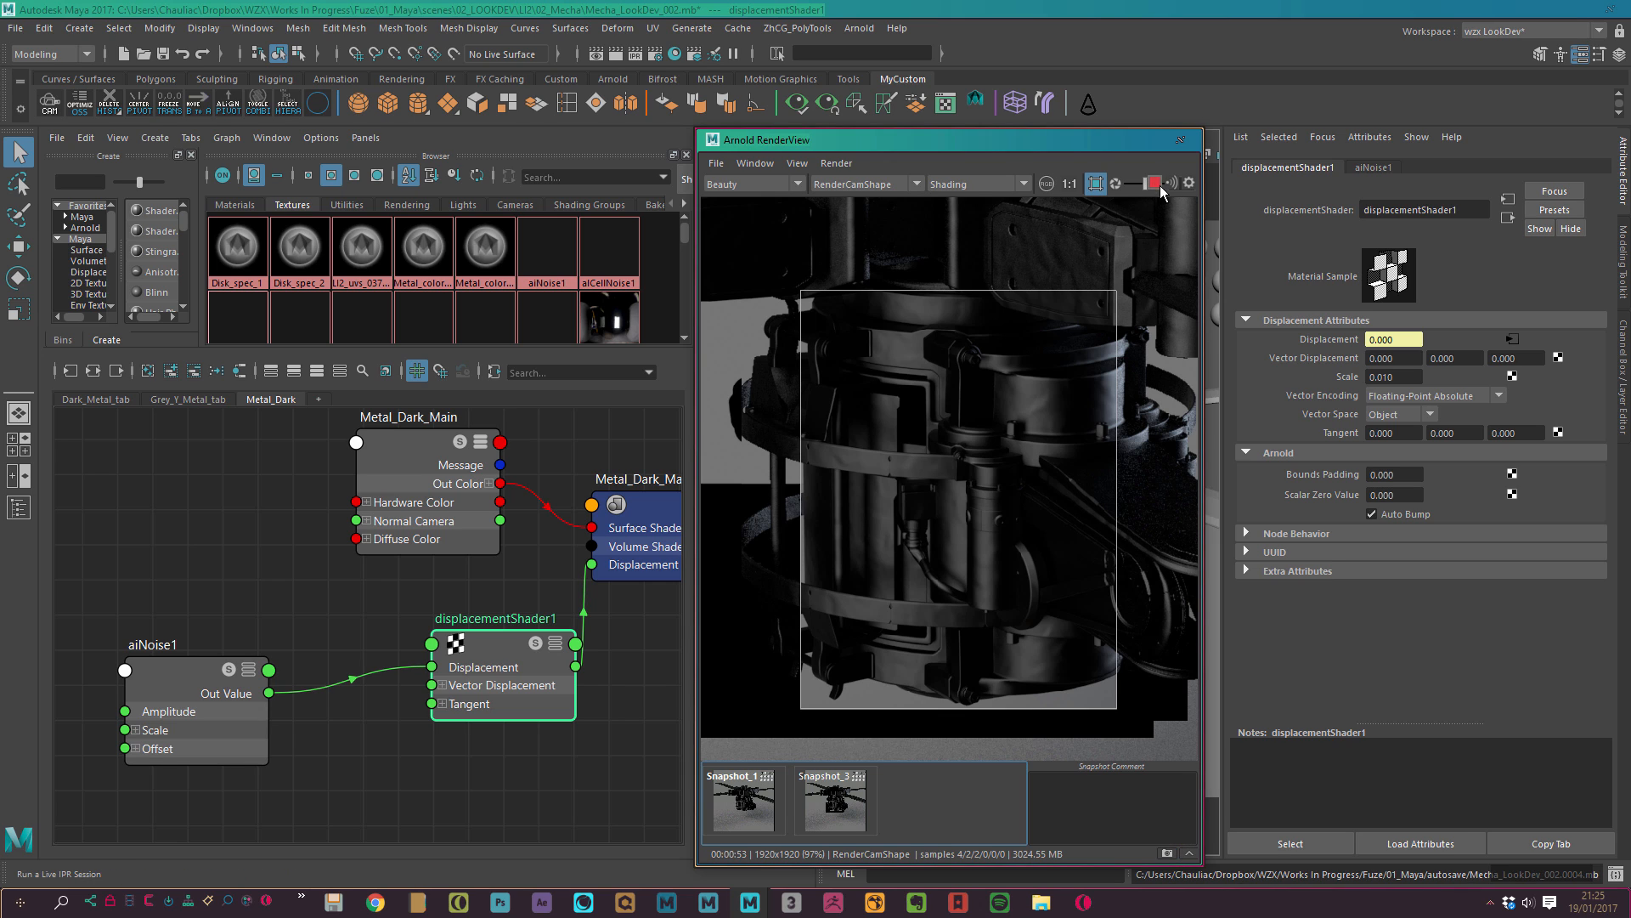
# Add the existing greasy_metal_pan1_normal_2 texture to the Metal_Dark graph, and check its Color Balance and 2D placement attributes.
pyautogui.keyDown('alt'); pyautogui.moveTo(642, 776); pyautogui.dragTo(579, 779, button='middle'); pyautogui.keyUp('alt')
pyautogui.keyDown('alt'); pyautogui.moveTo(579, 779); pyautogui.dragTo(557, 739, button='right'); pyautogui.keyUp('alt')
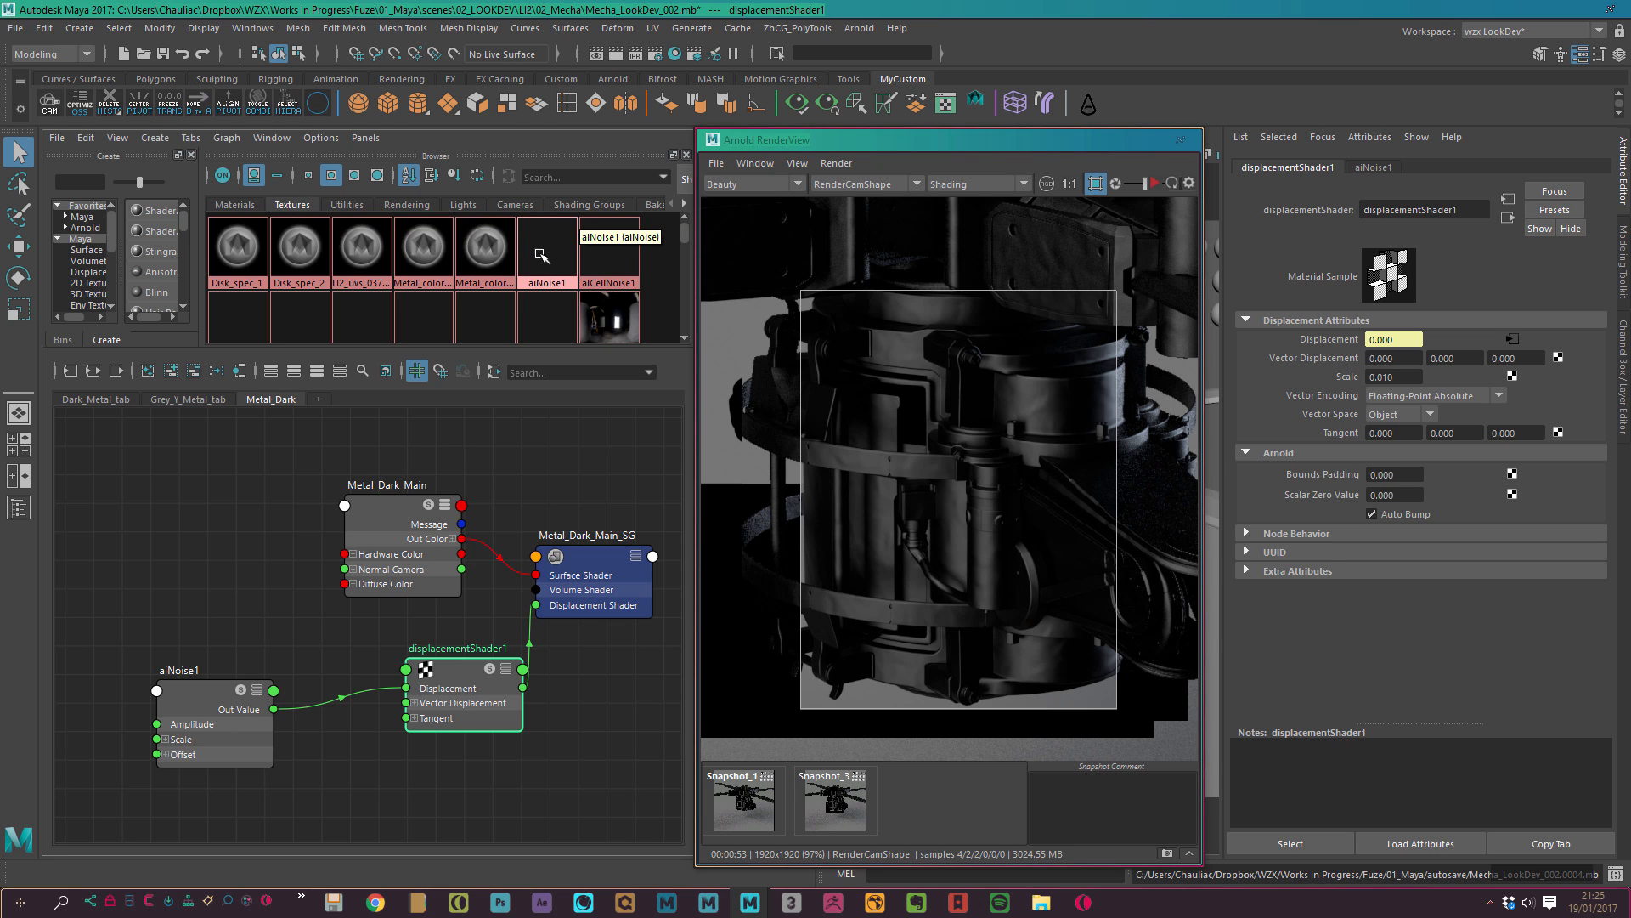
pyautogui.moveTo(683, 232); pyautogui.dragTo(686, 263)
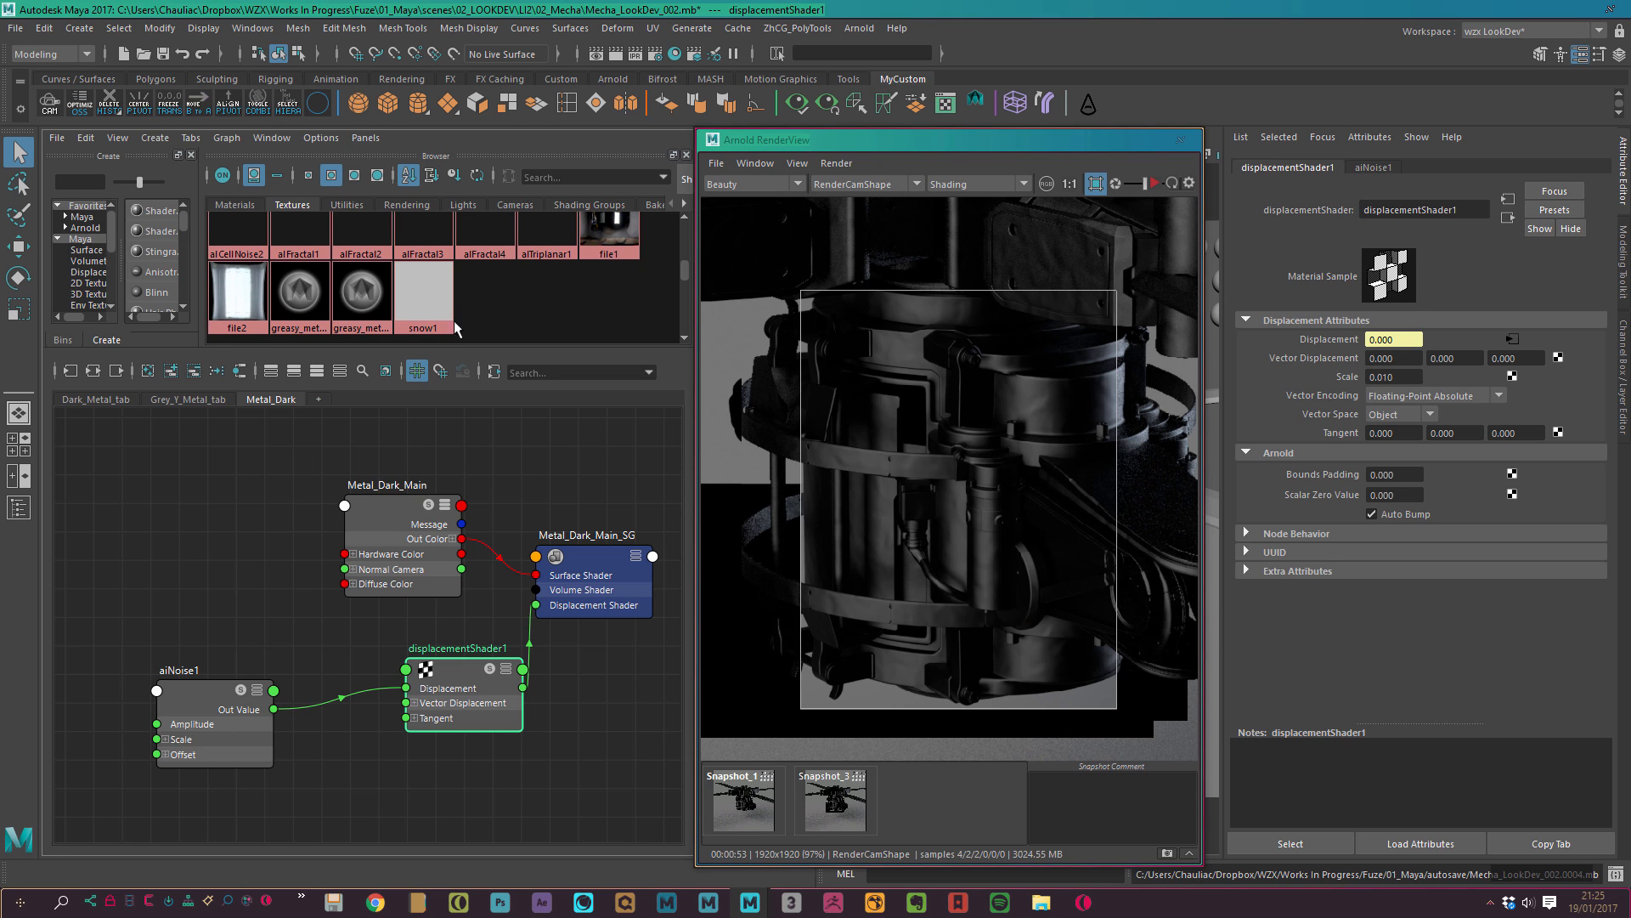
pyautogui.moveTo(356, 288); pyautogui.dragTo(226, 463, button='middle')
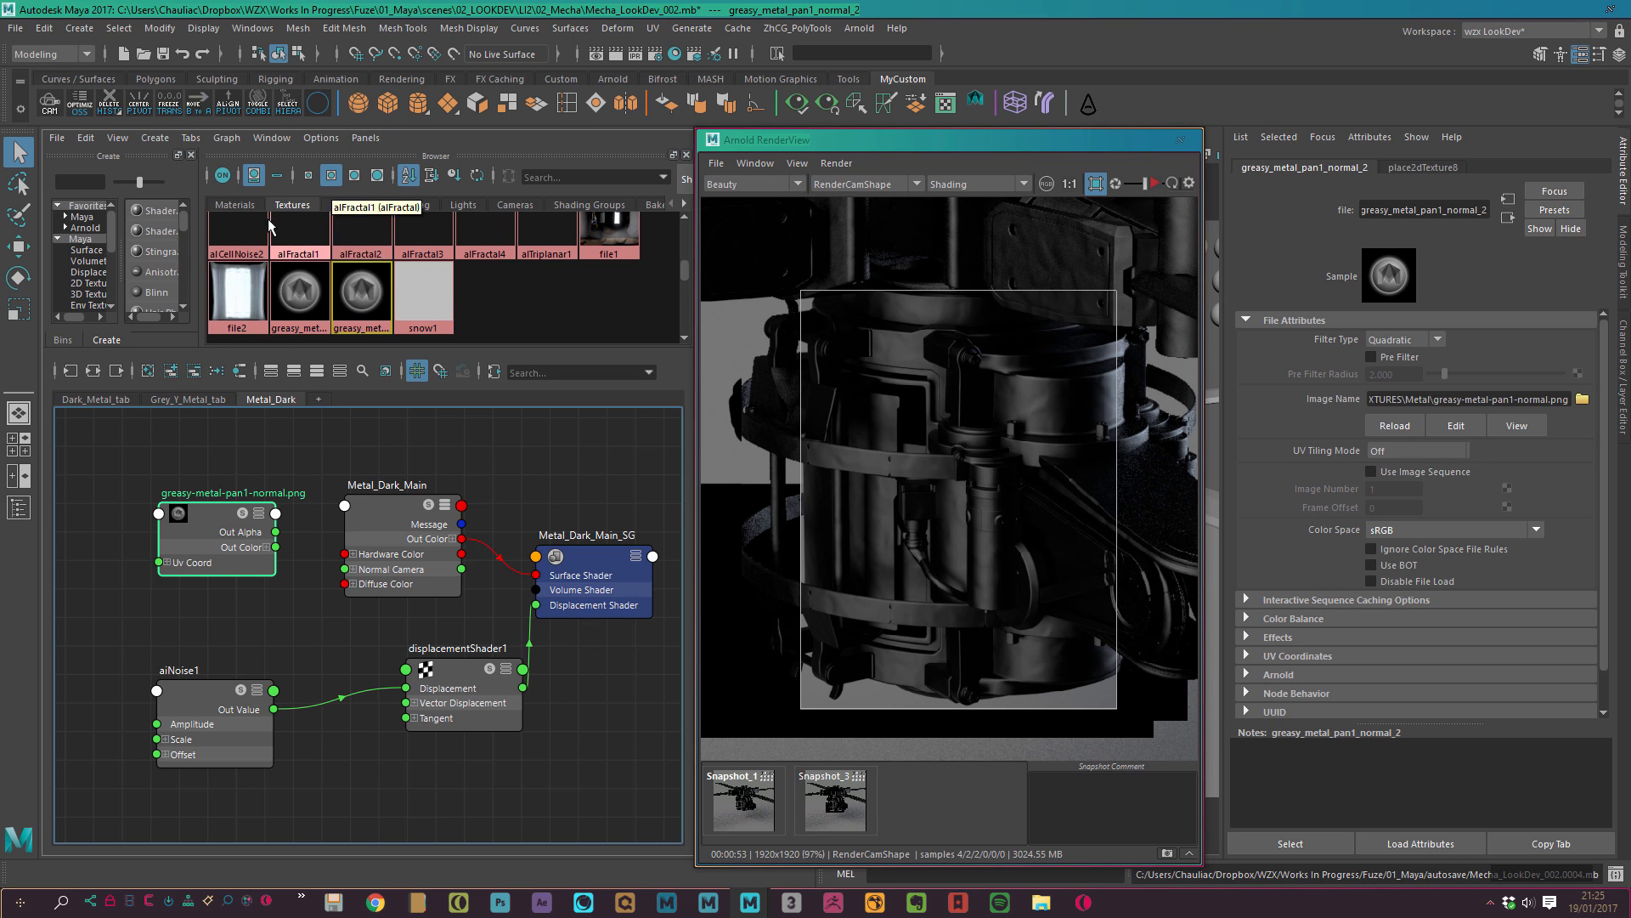
pyautogui.moveTo(201, 539); pyautogui.dragTo(202, 533)
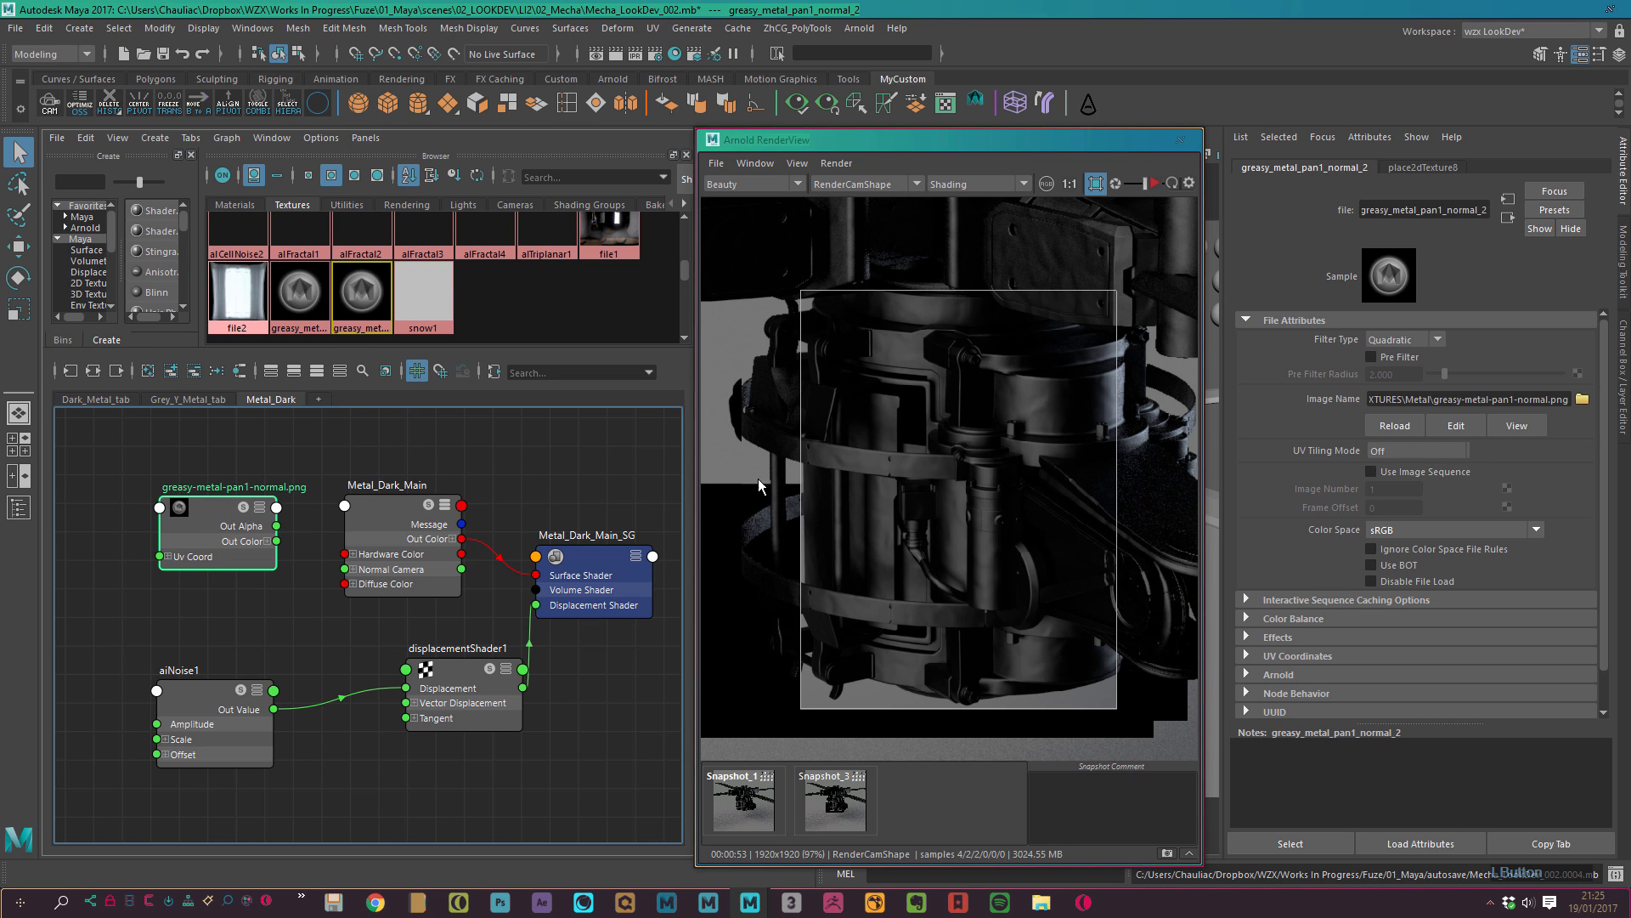
pyautogui.click(1369, 620)
pyautogui.scroll(-1, 1573, 584)
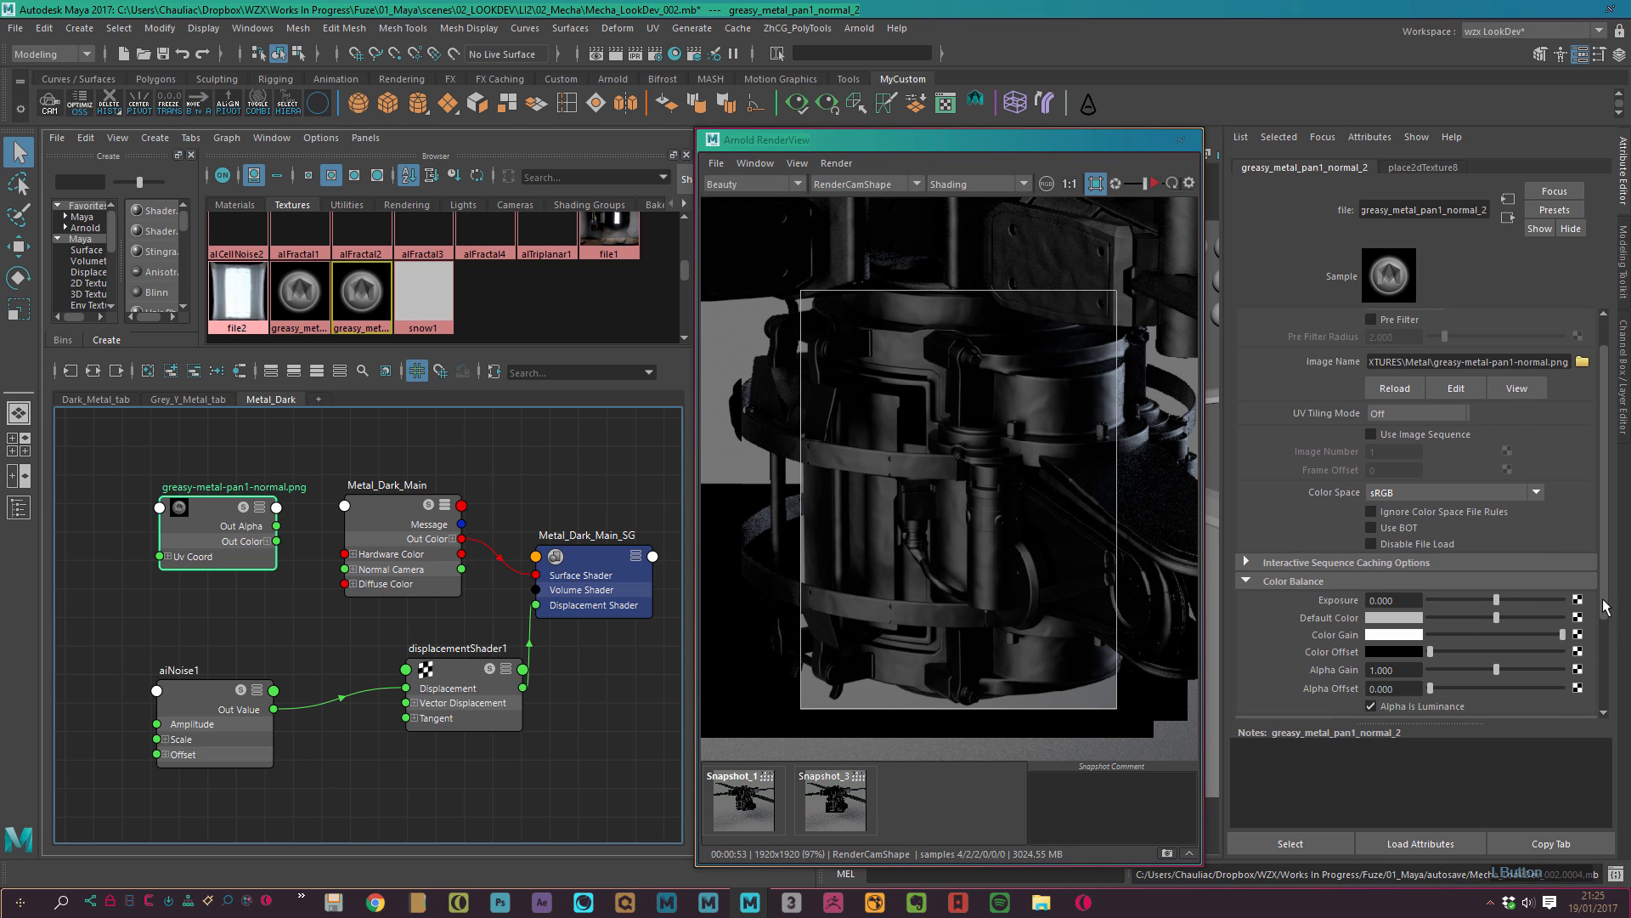
pyautogui.click(1572, 582)
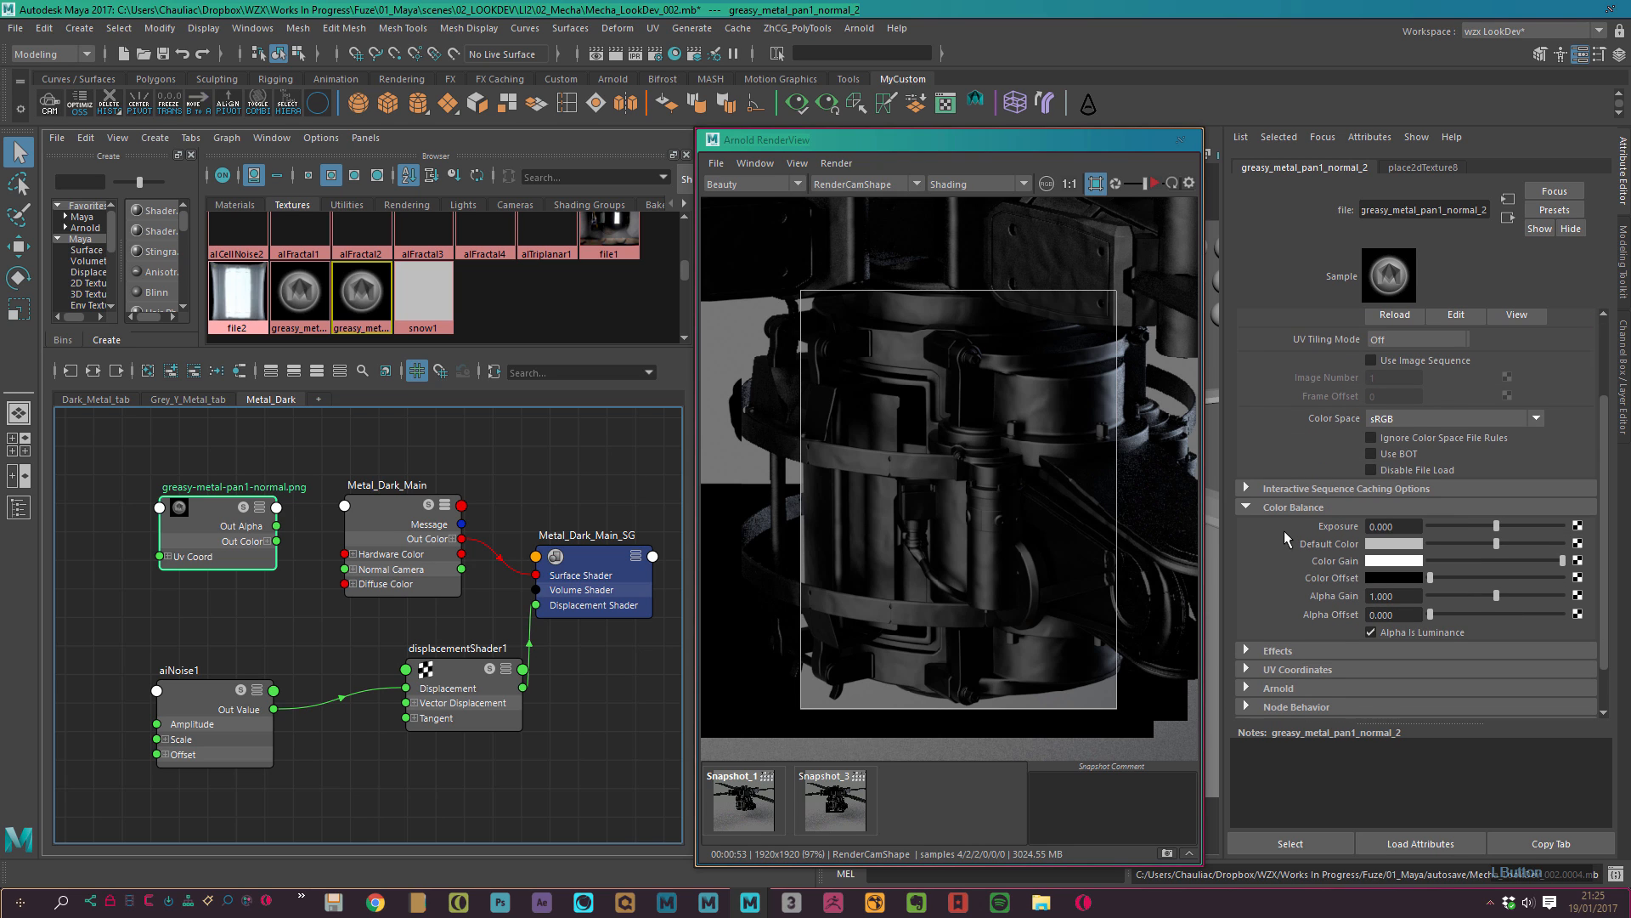
pyautogui.click(1417, 169)
pyautogui.moveTo(232, 514); pyautogui.dragTo(221, 514)
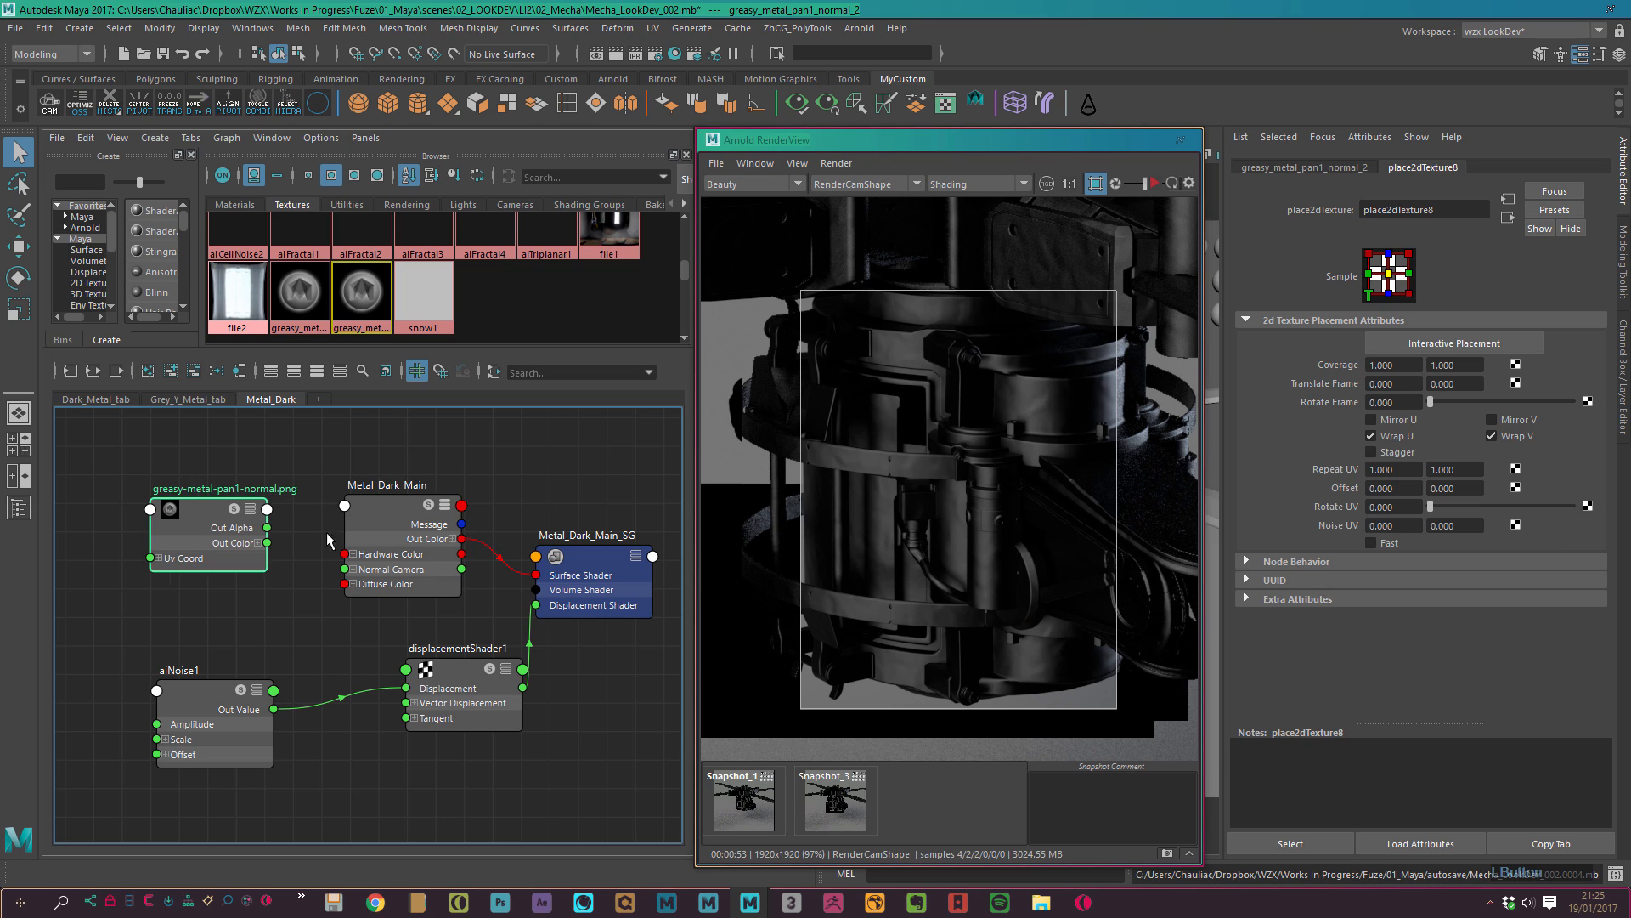
# Connect the greasy-metal texture to Metal_Dark_Main's diffuse color, and raise Diffuse Strength to 1 with the IPR render running.
pyautogui.moveTo(445, 525); pyautogui.dragTo(450, 521)
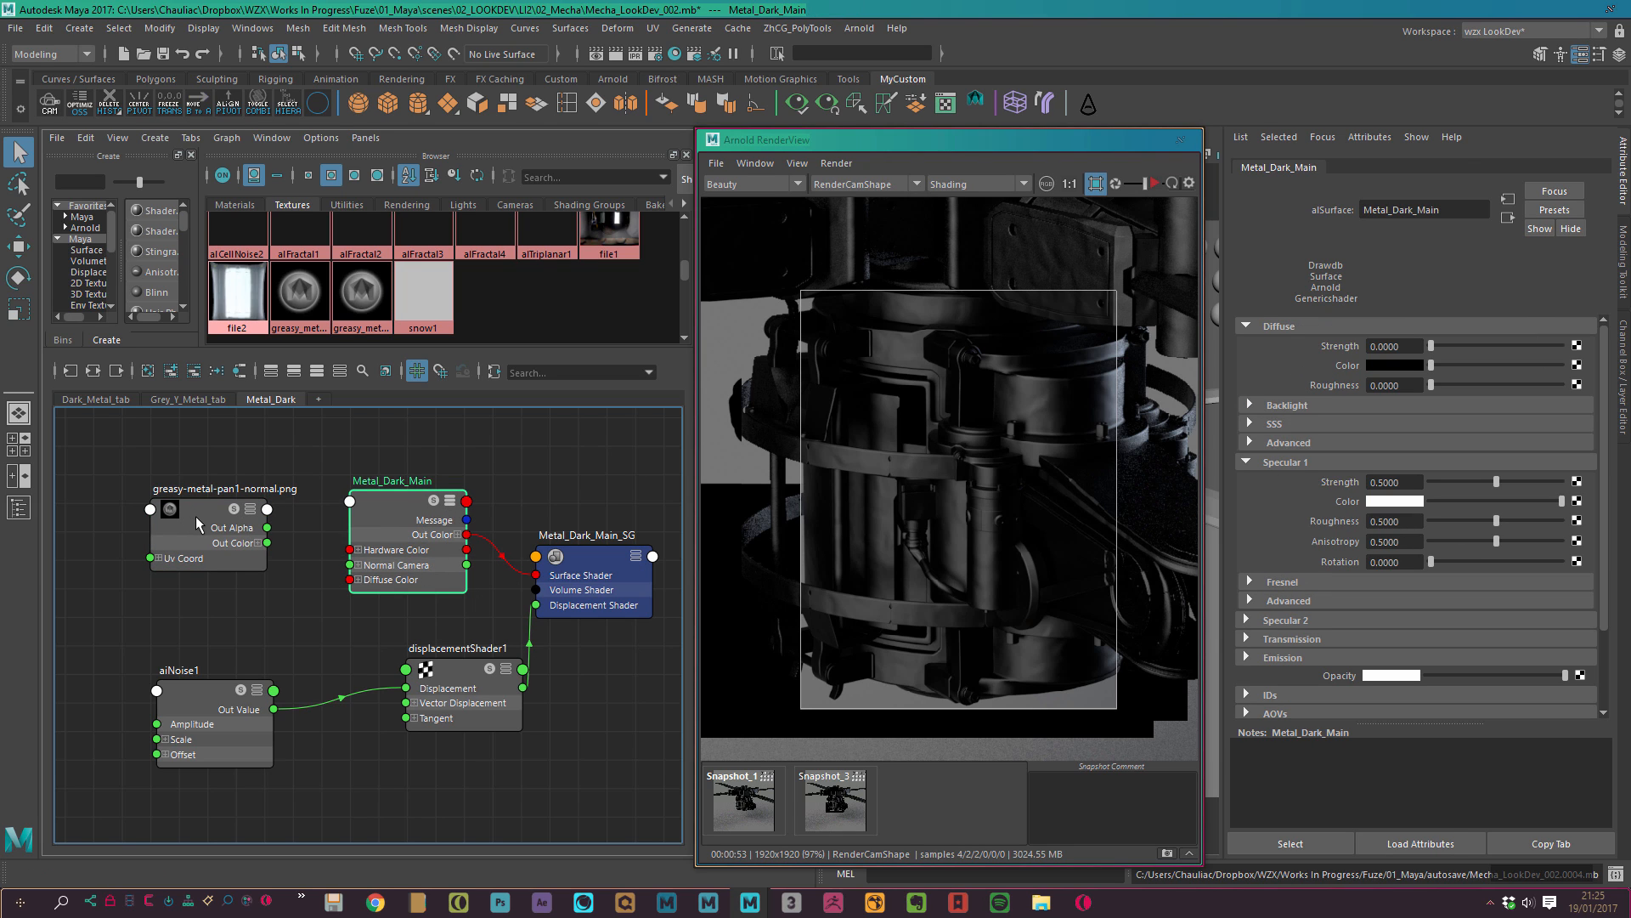
pyautogui.moveTo(212, 524); pyautogui.dragTo(1332, 359, button='middle')
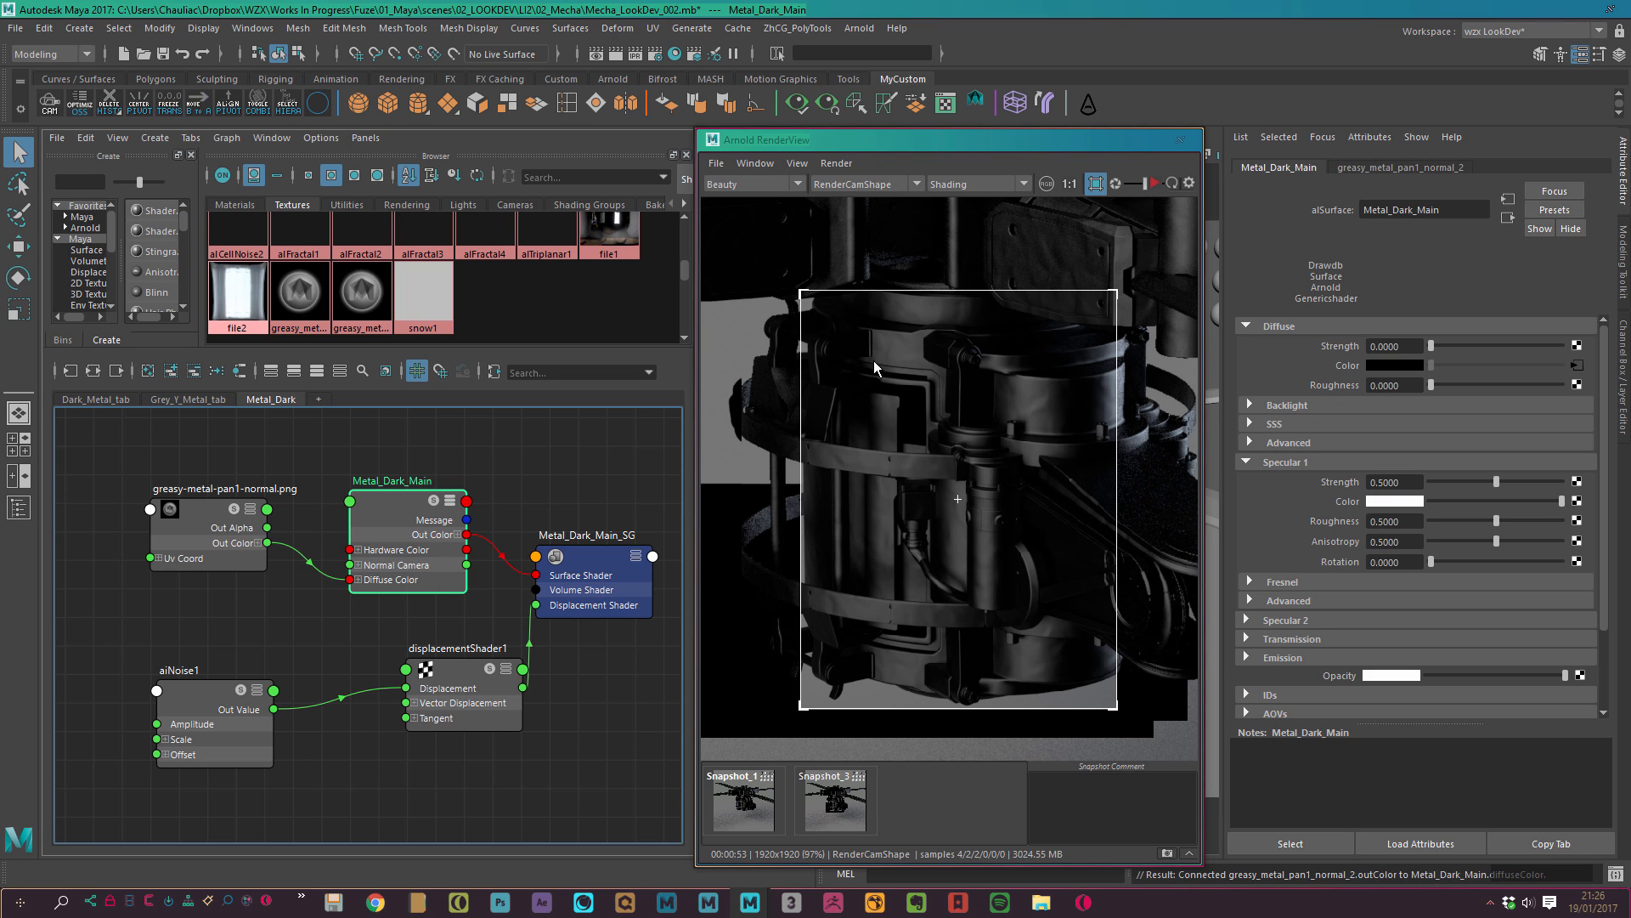
pyautogui.click(1153, 184)
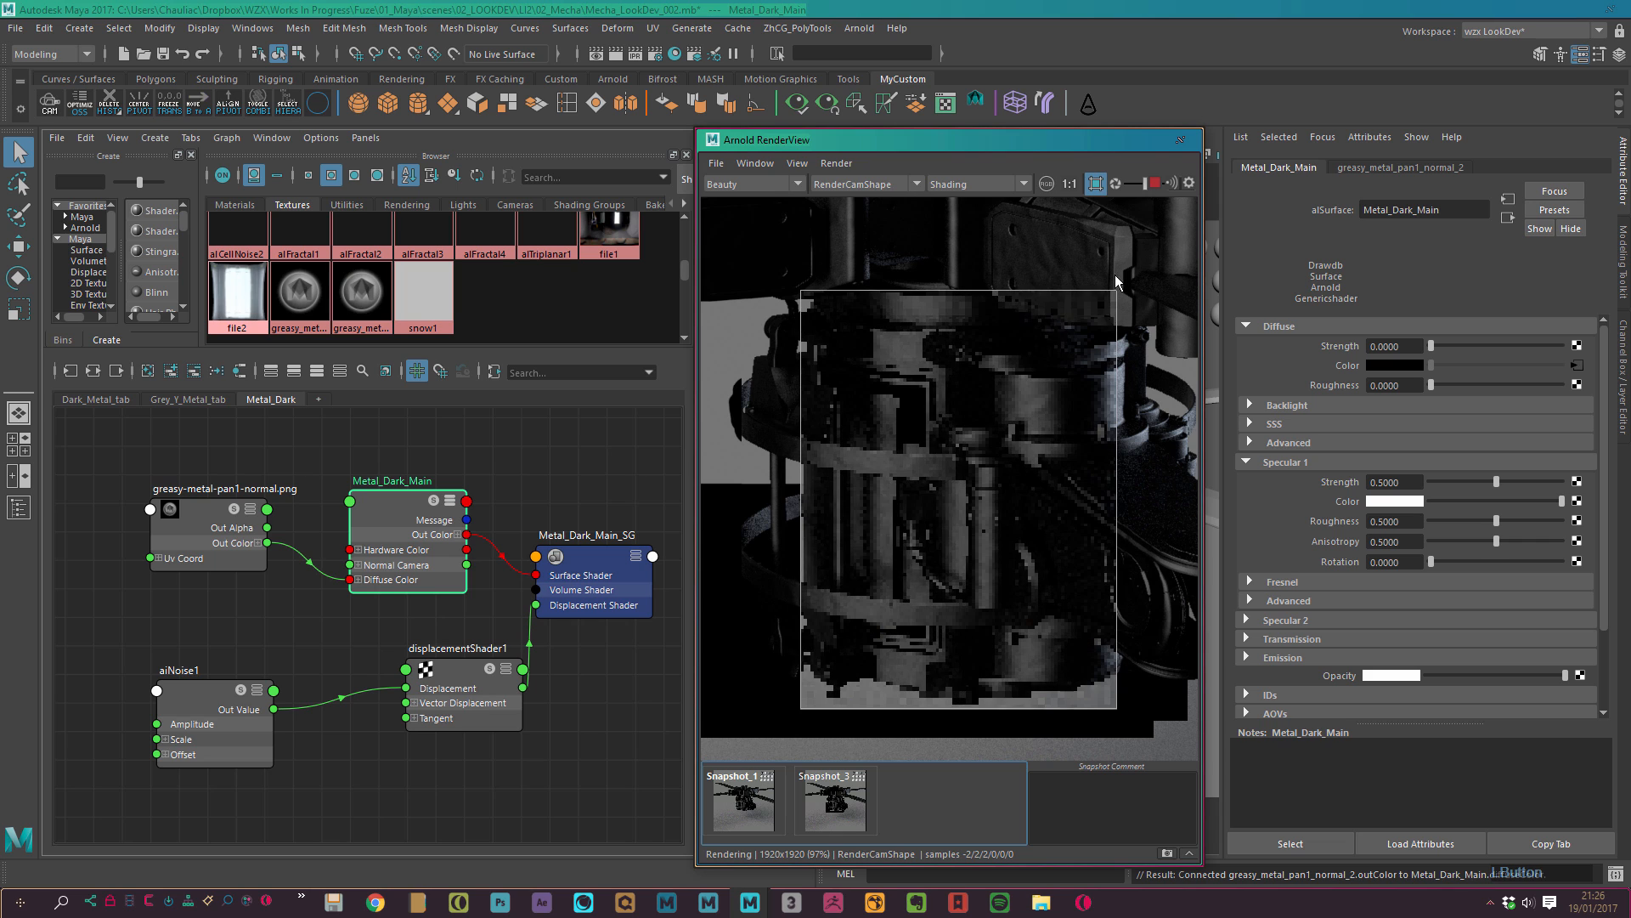
pyautogui.moveTo(1432, 346); pyautogui.dragTo(1567, 349)
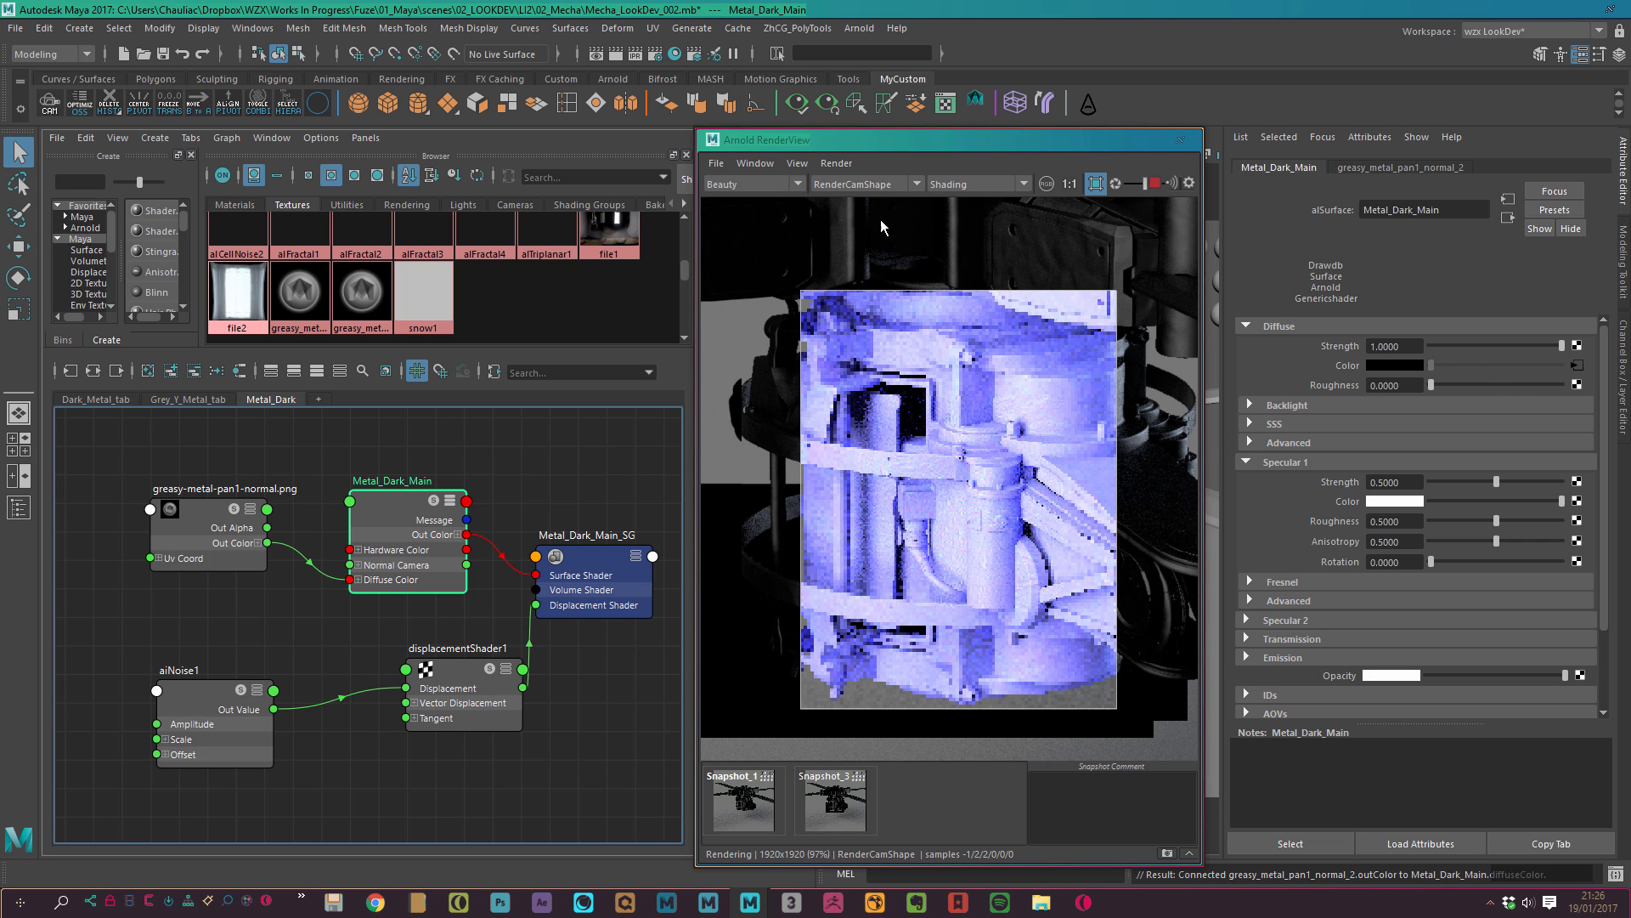
# Preview only the greasy-metal texture on the mech's middle section using the Isolate Selected debug shading mode.
pyautogui.click(959, 185)
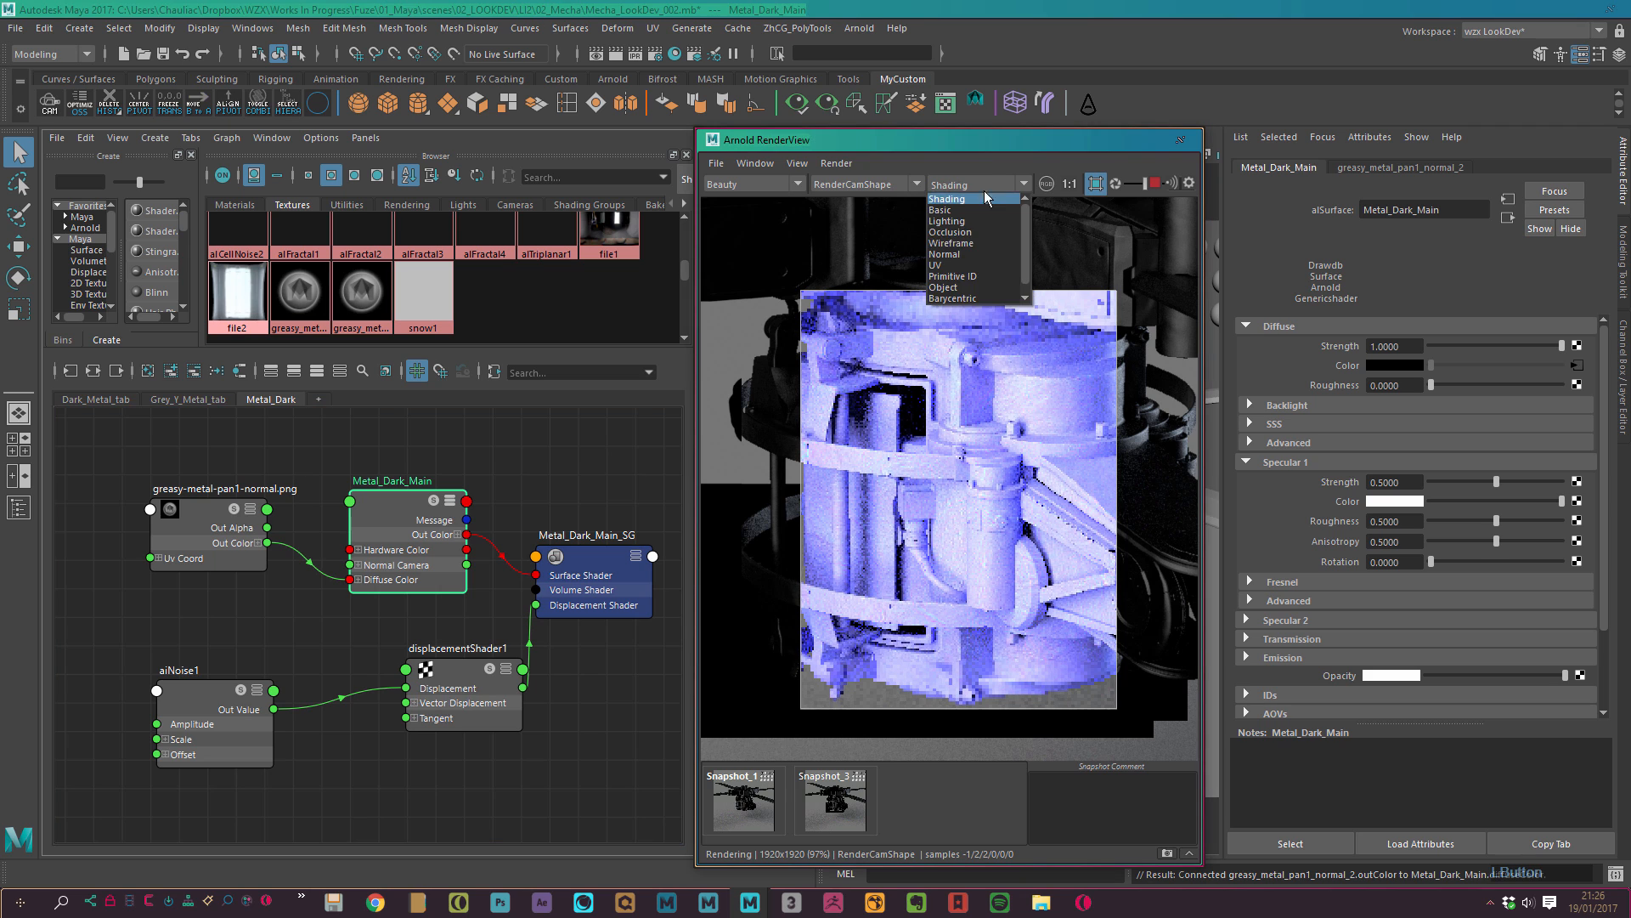
pyautogui.click(992, 297)
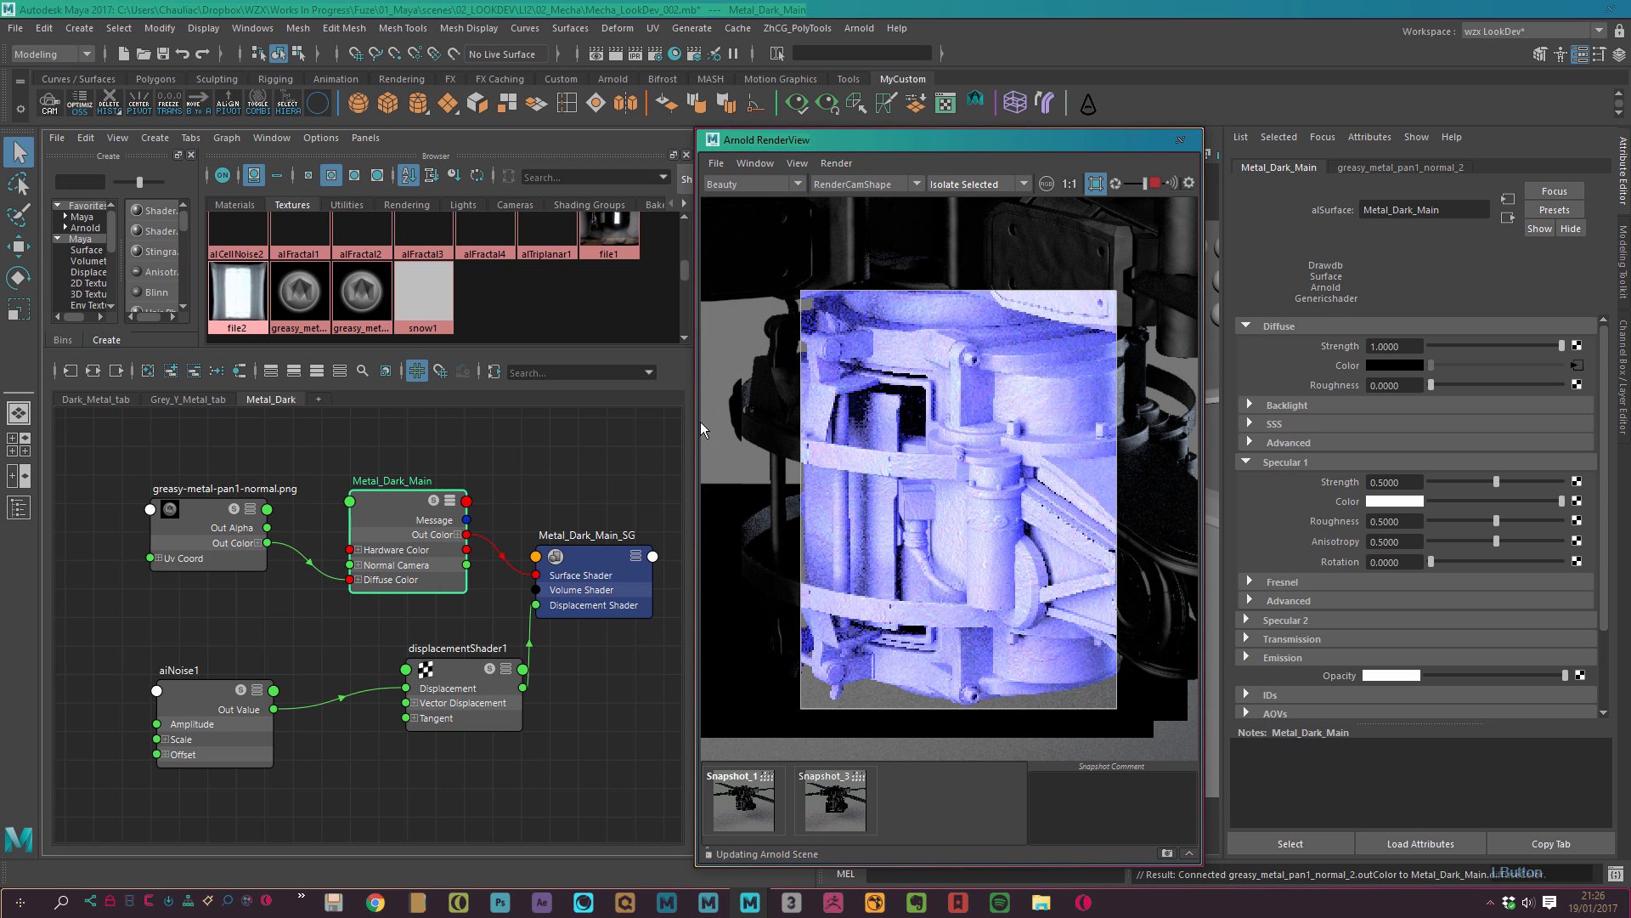
pyautogui.click(191, 554)
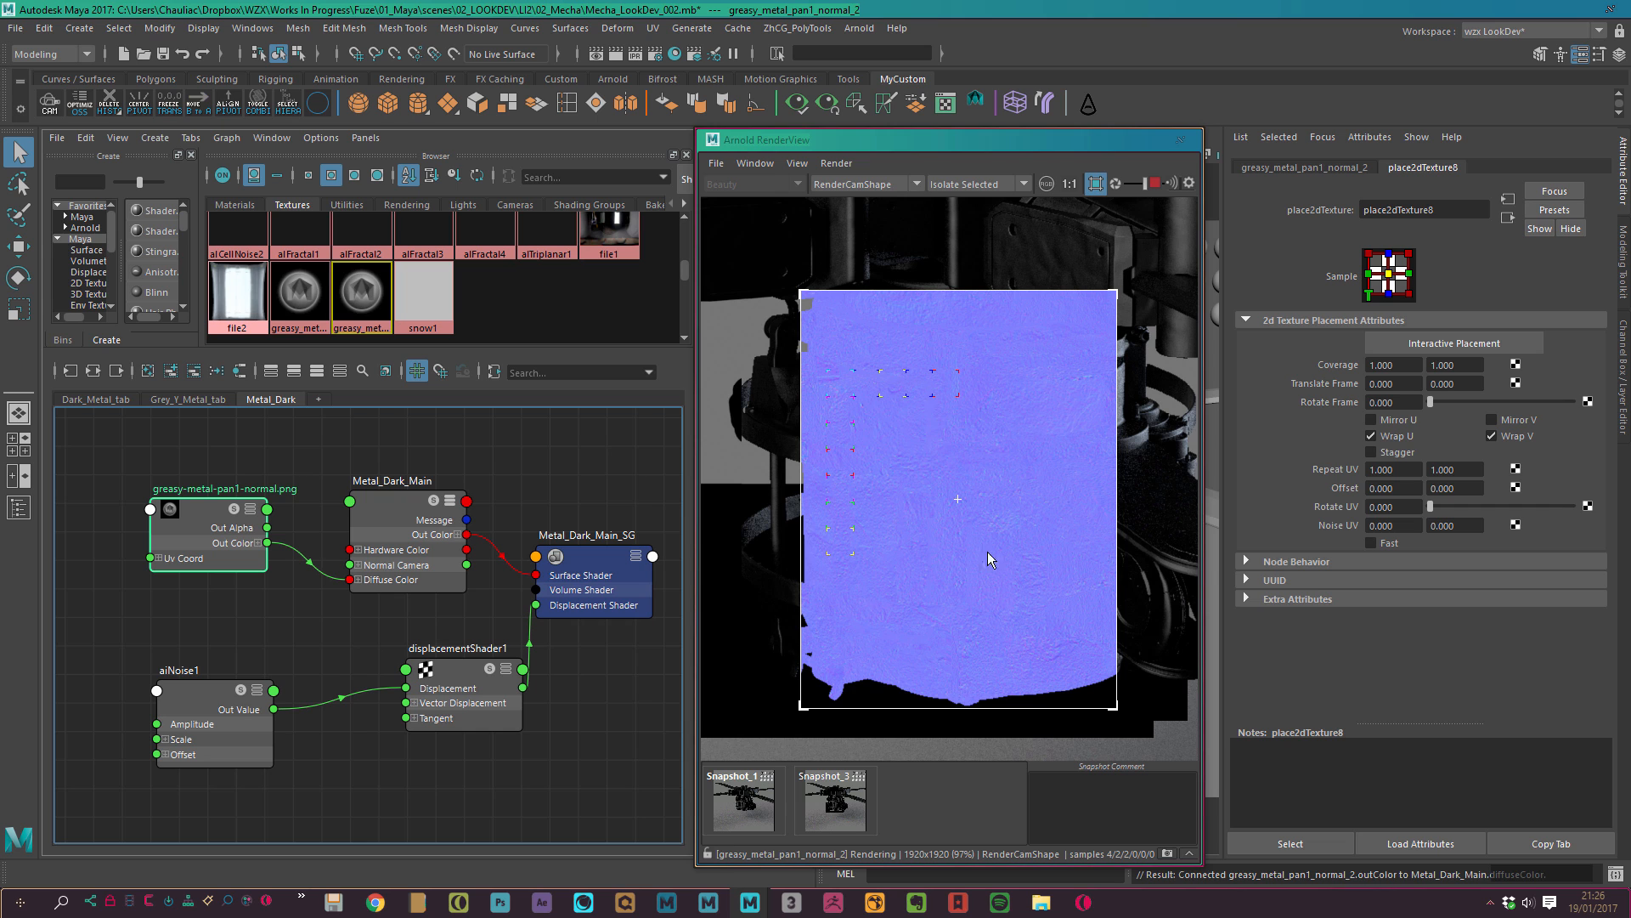
pyautogui.scroll(4, 988, 554)
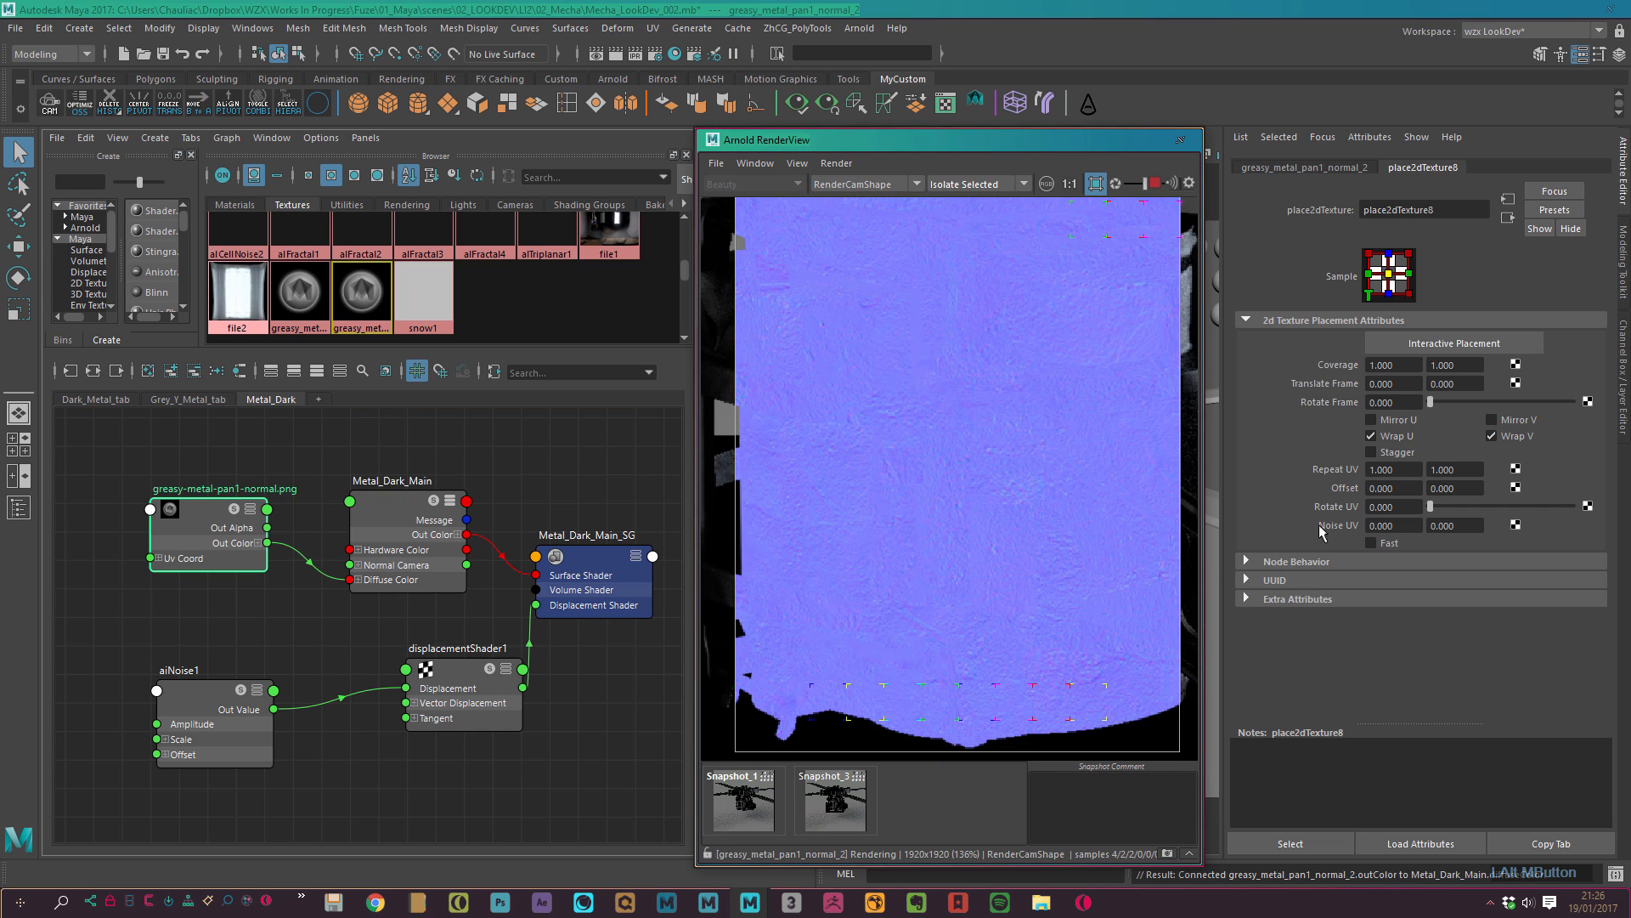
# Set Repeat UV to 2 by 2 on the greasy-metal texture's 2D placement.
pyautogui.moveTo(1407, 472); pyautogui.dragTo(1288, 533)
pyautogui.write('2')
pyautogui.press('Tab')
pyautogui.write('2')
pyautogui.press('Return')
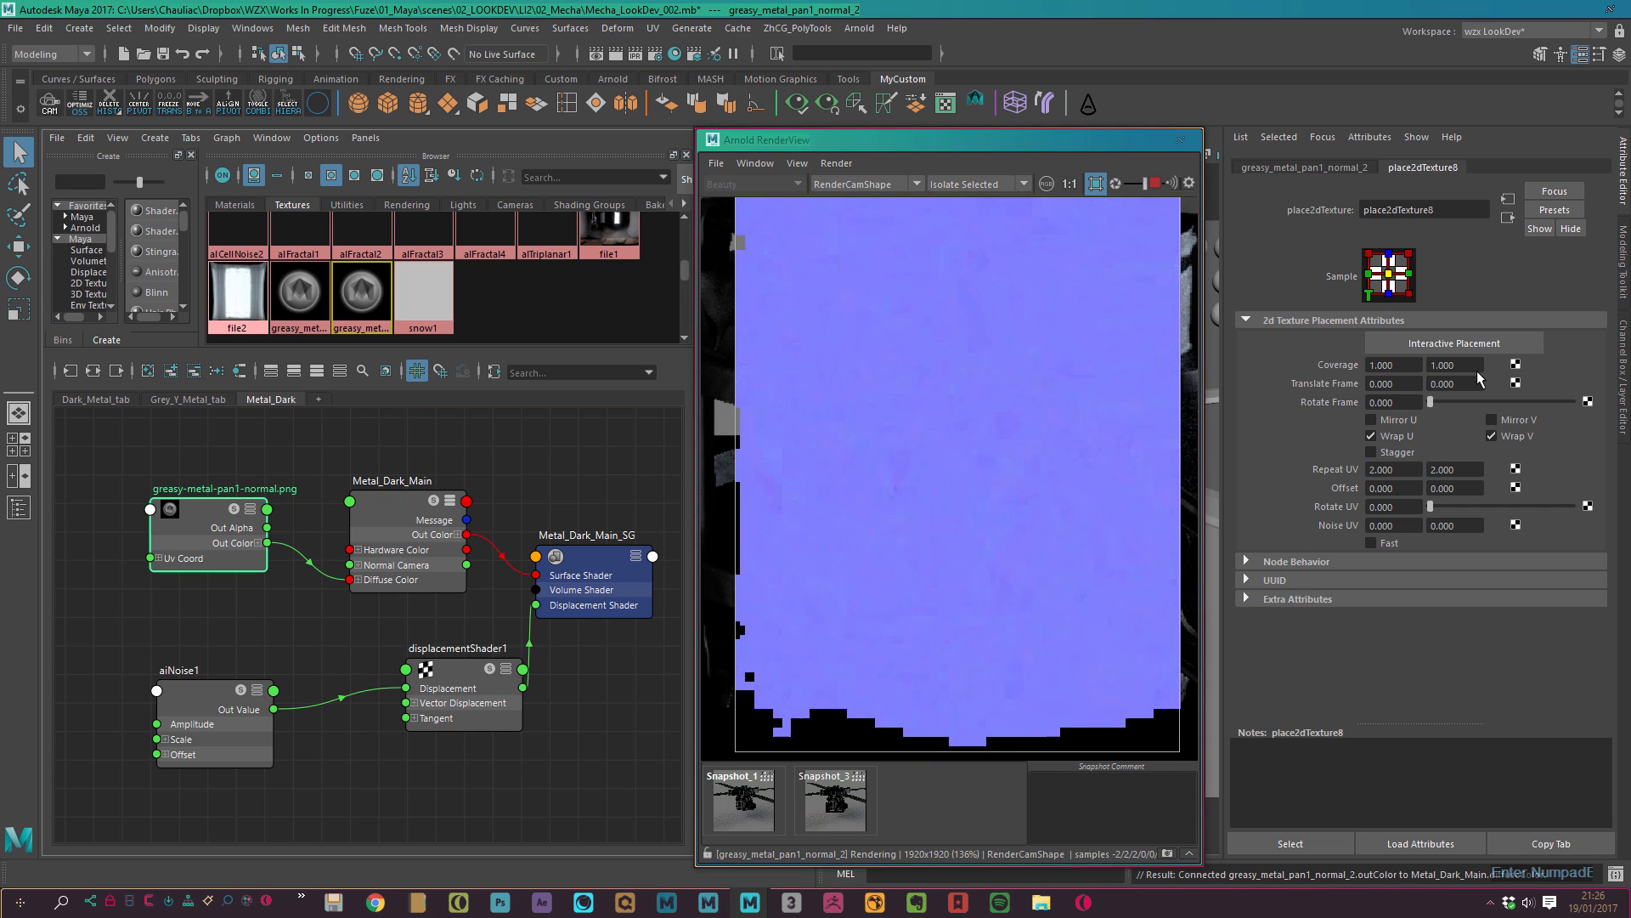
# Redraw the render region over a smaller area in the upper part of the mech's middle section.
pyautogui.moveTo(937, 439); pyautogui.dragTo(939, 487, button='middle')
pyautogui.keyDown('alt'); pyautogui.moveTo(937, 235); pyautogui.dragTo(922, 358, button='middle'); pyautogui.keyUp('alt')
pyautogui.keyDown('alt'); pyautogui.moveTo(1036, 488); pyautogui.dragTo(1130, 542, button='right'); pyautogui.keyUp('alt')
pyautogui.moveTo(833, 280); pyautogui.dragTo(1067, 427)
# Examine the greasy-metal texture's detail and tiling inside and outside the render region, from close-up to the whole middle section.
pyautogui.keyDown('alt'); pyautogui.moveTo(837, 355); pyautogui.dragTo(993, 367, button='right'); pyautogui.keyUp('alt')
pyautogui.keyDown('alt'); pyautogui.moveTo(855, 344); pyautogui.dragTo(872, 513, button='middle'); pyautogui.keyUp('alt')
pyautogui.keyDown('alt'); pyautogui.moveTo(837, 384); pyautogui.dragTo(874, 389, button='right'); pyautogui.keyUp('alt')
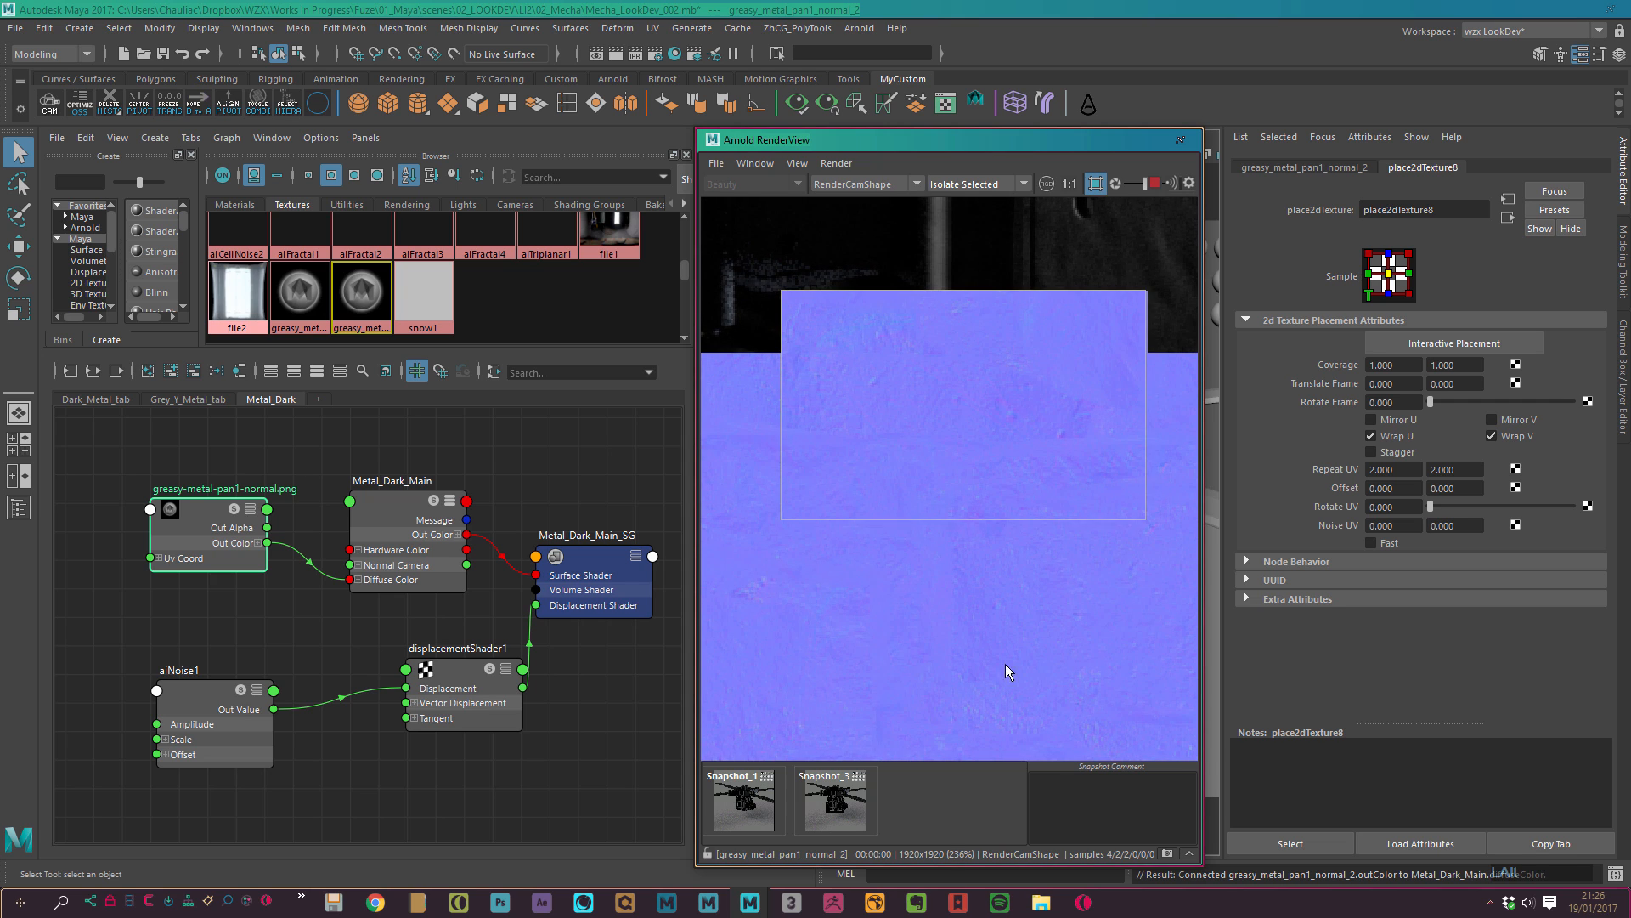
pyautogui.keyDown('alt'); pyautogui.moveTo(1006, 664); pyautogui.dragTo(984, 656, button='right'); pyautogui.keyUp('alt')
pyautogui.keyDown('alt'); pyautogui.moveTo(959, 641); pyautogui.dragTo(972, 420, button='middle'); pyautogui.keyUp('alt')
pyautogui.keyDown('alt'); pyautogui.moveTo(794, 443); pyautogui.dragTo(1003, 430, button='middle'); pyautogui.keyUp('alt')
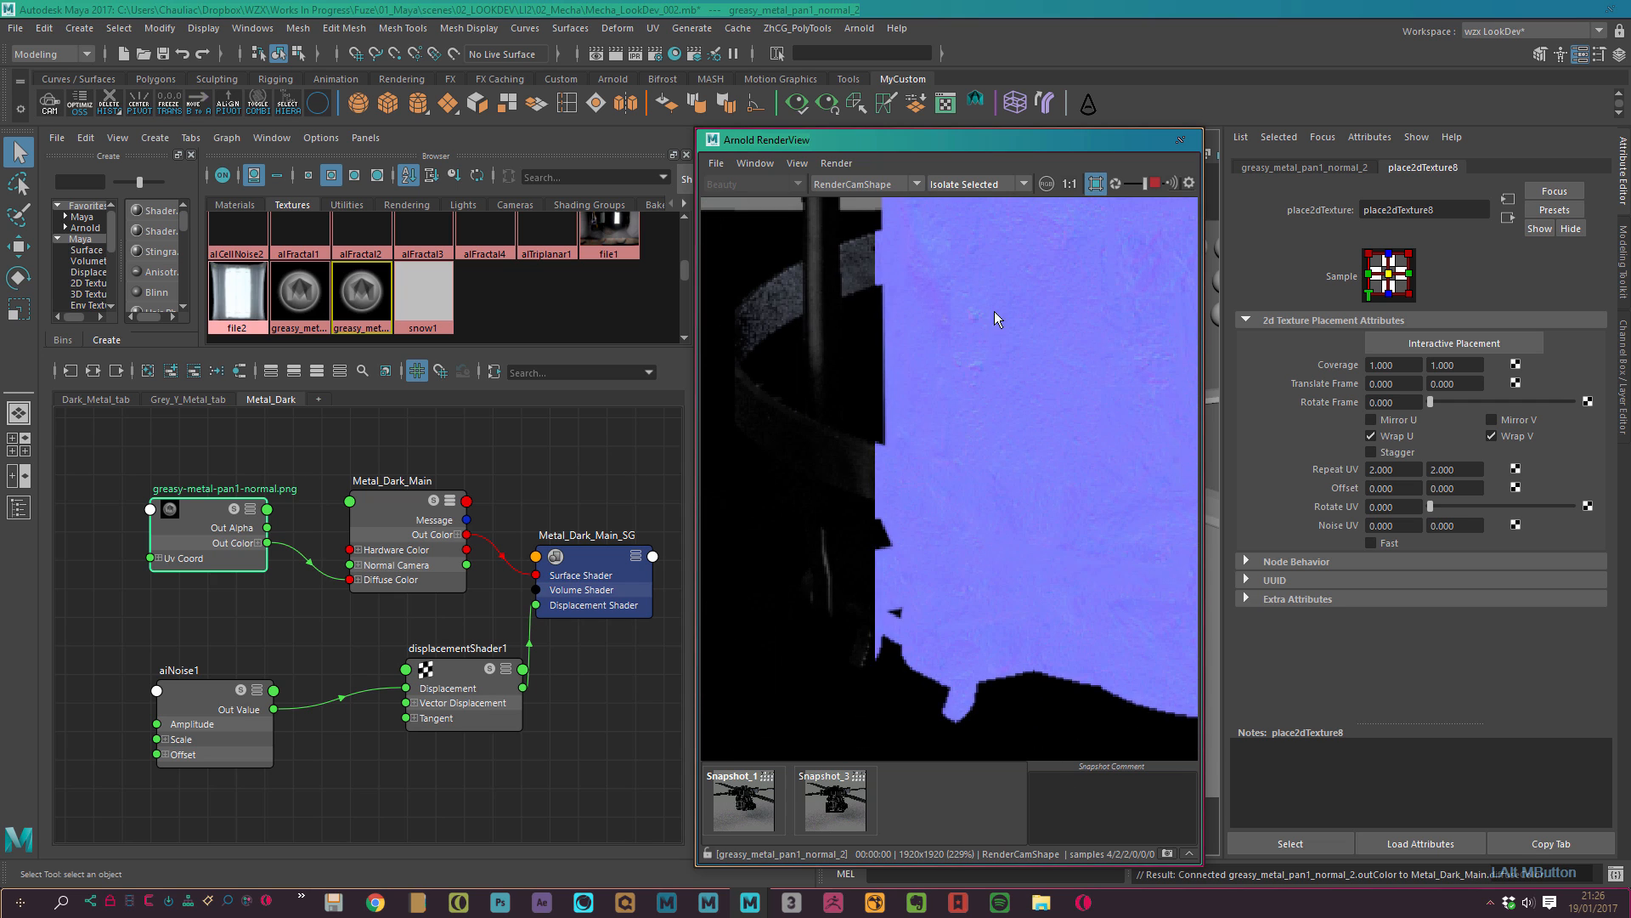
pyautogui.keyDown('alt'); pyautogui.moveTo(994, 314); pyautogui.dragTo(1015, 608, button='middle'); pyautogui.keyUp('alt')
pyautogui.keyDown('alt'); pyautogui.moveTo(1011, 594); pyautogui.dragTo(399, 391, button='right'); pyautogui.keyUp('alt')
pyautogui.keyDown('alt'); pyautogui.moveTo(1032, 526); pyautogui.dragTo(803, 616, button='middle'); pyautogui.keyUp('alt')
pyautogui.keyDown('alt'); pyautogui.moveTo(803, 616); pyautogui.dragTo(493, 463, button='right'); pyautogui.keyUp('alt')
pyautogui.keyDown('alt'); pyautogui.moveTo(834, 531); pyautogui.dragTo(879, 521, button='middle'); pyautogui.keyUp('alt')
# Switch the render to Basic shading, and disconnect the greasy-metal texture from Metal_Dark_Main's diffuse color.
pyautogui.click(999, 186)
pyautogui.click(992, 202)
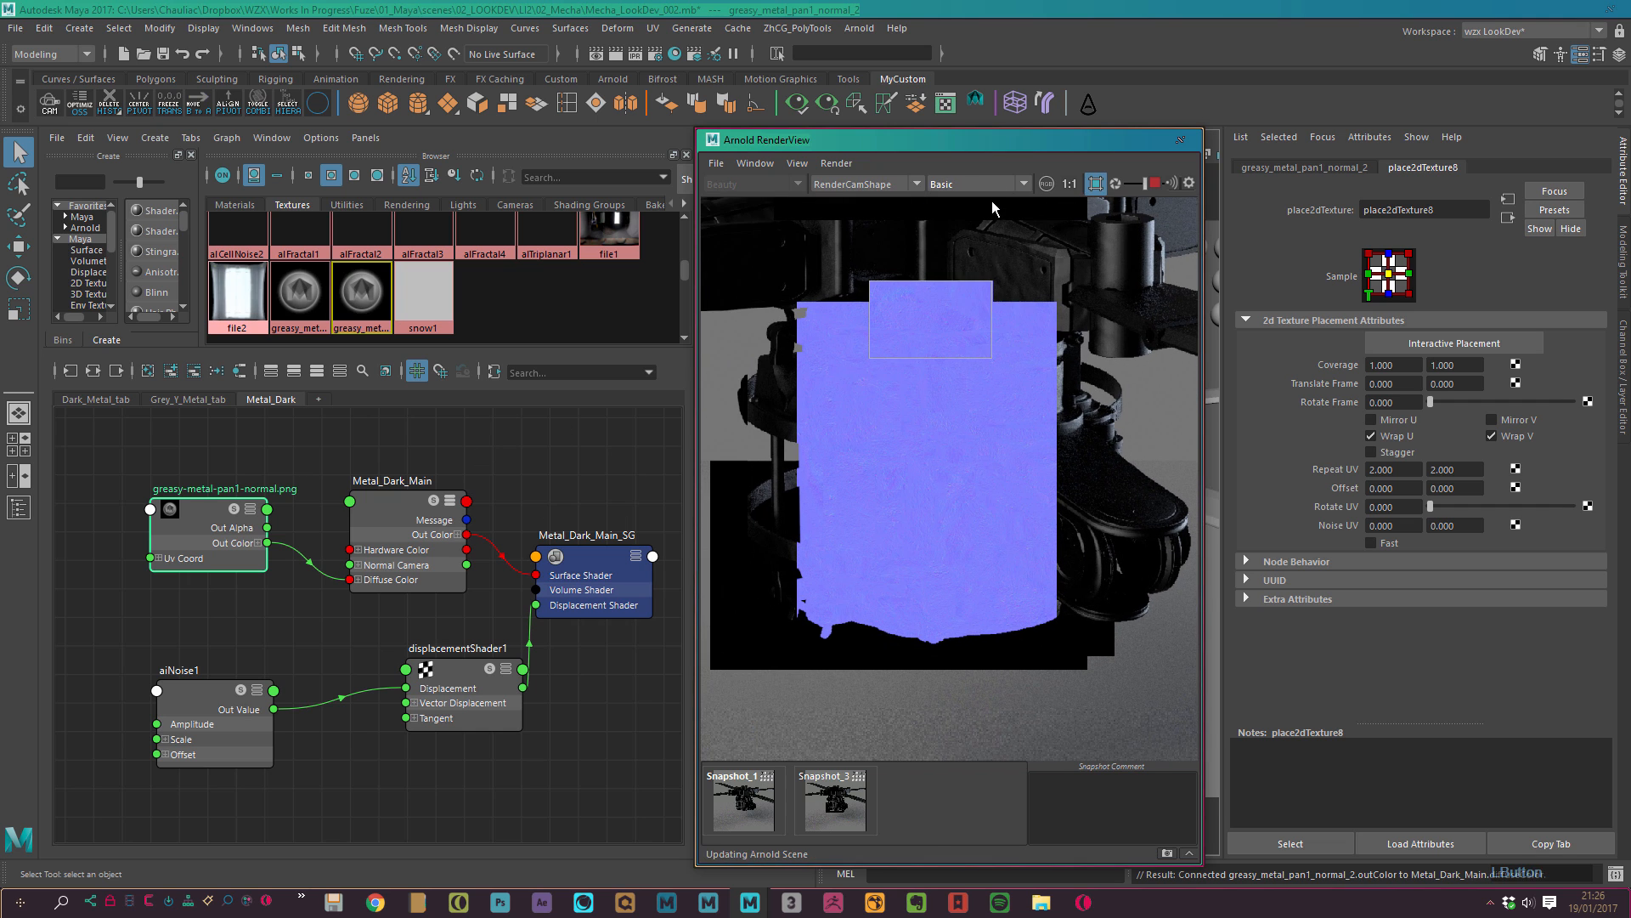
pyautogui.moveTo(421, 517); pyautogui.dragTo(441, 502)
pyautogui.moveTo(337, 535); pyautogui.dragTo(321, 607)
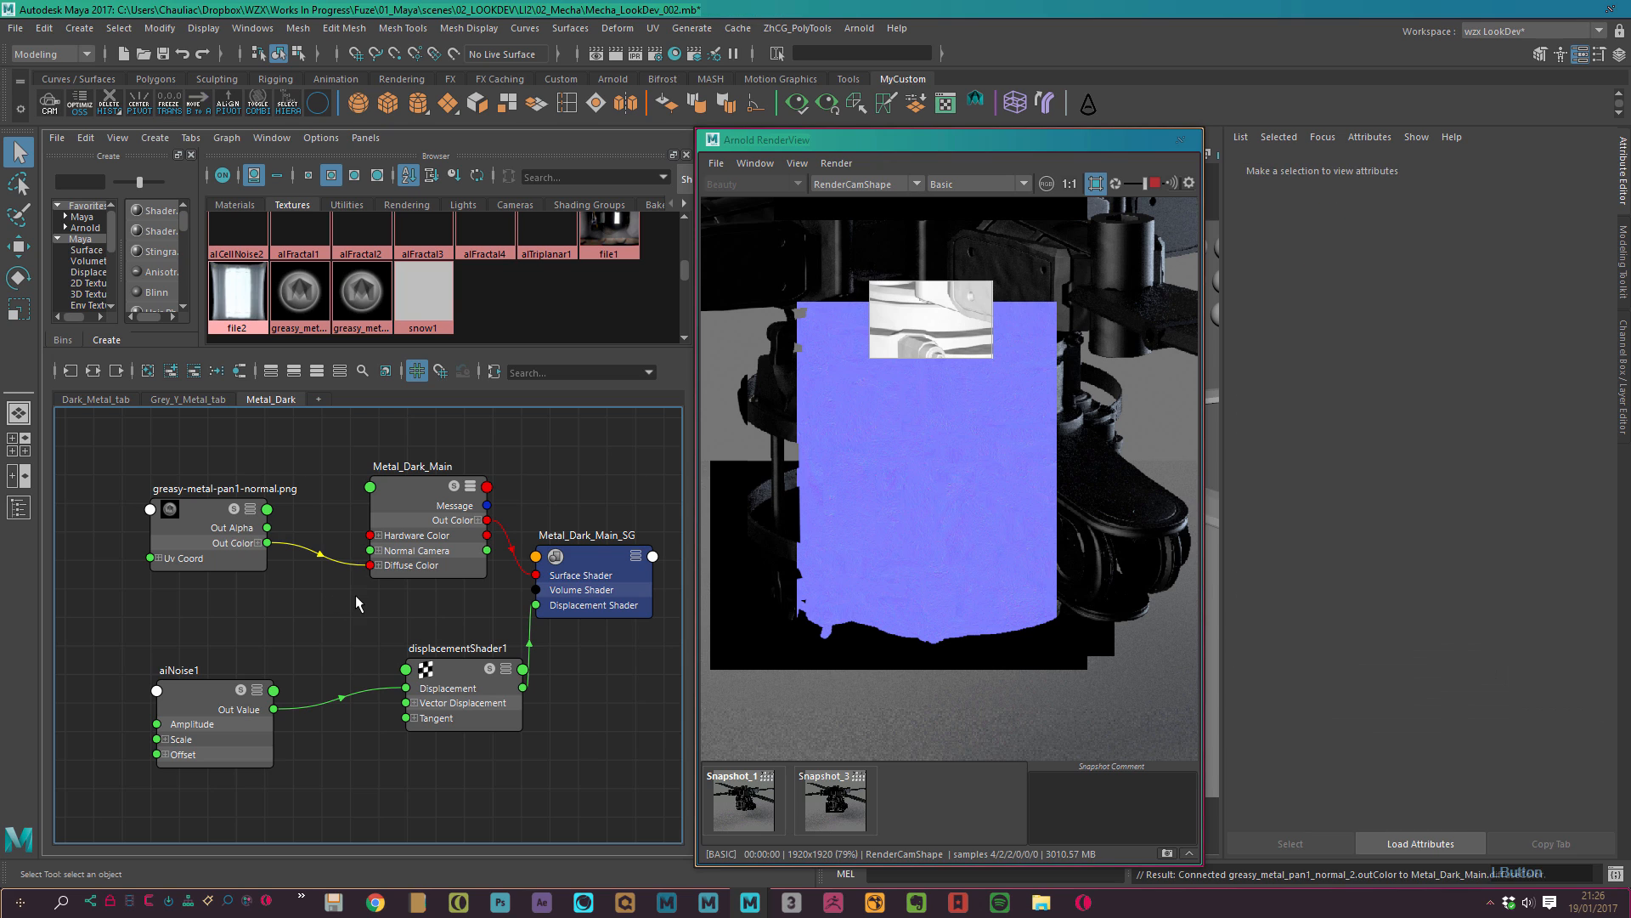
pyautogui.press('Delete')
pyautogui.moveTo(429, 511); pyautogui.dragTo(438, 505)
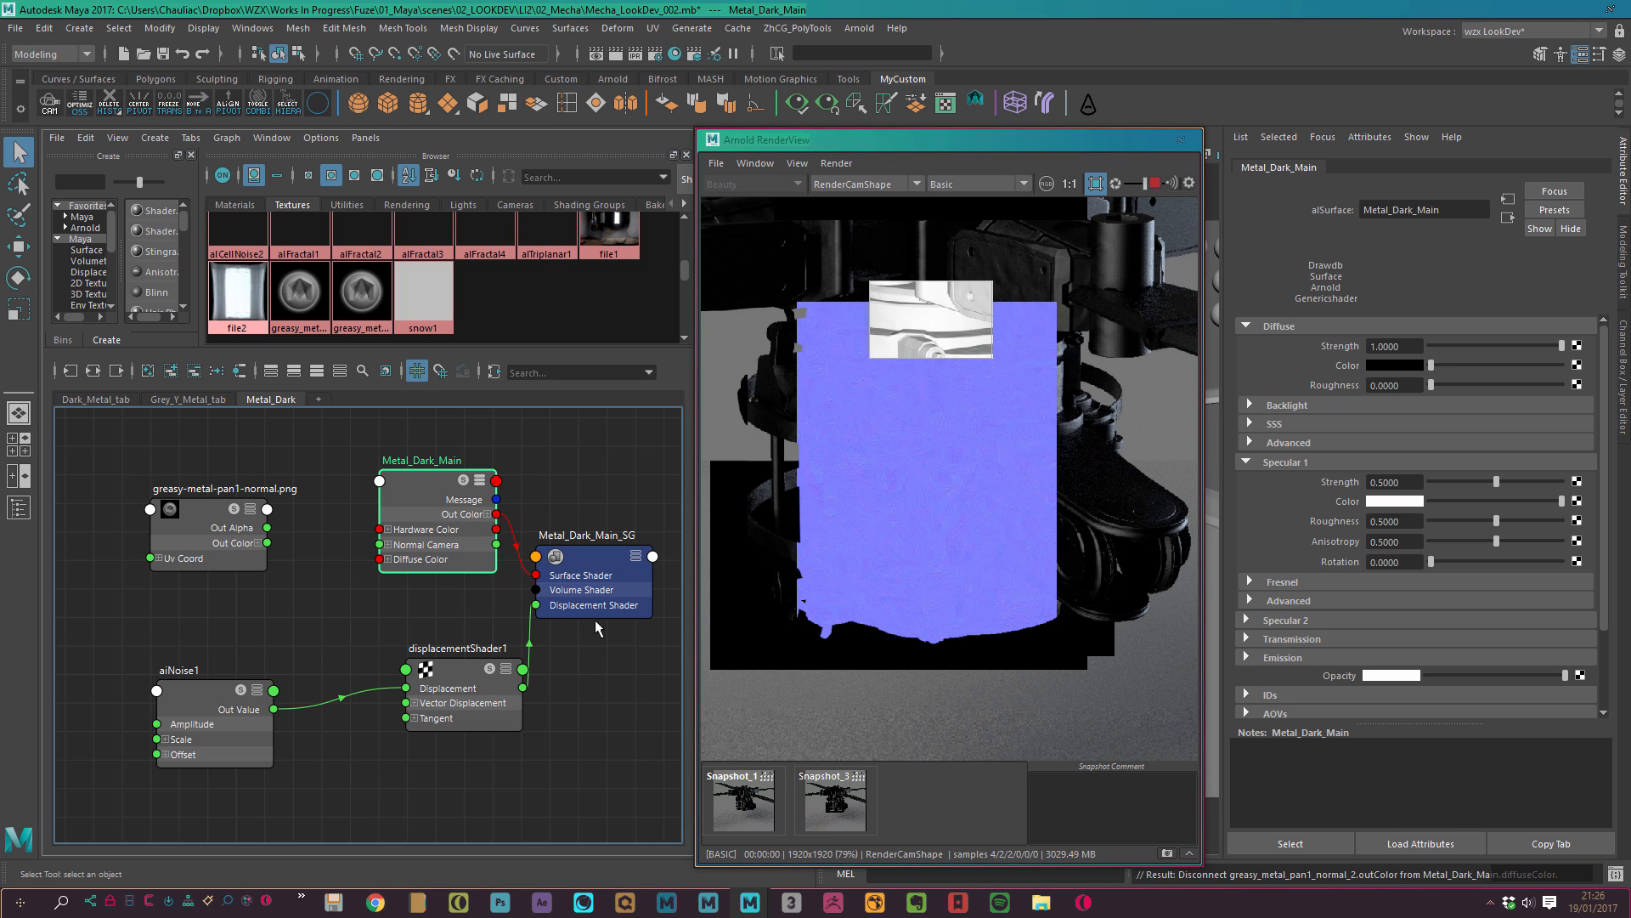
# Stop the IPR render, and connect the greasy-metal texture to Metal_Dark_Main's Bump Mapping attribute.
pyautogui.click(1155, 184)
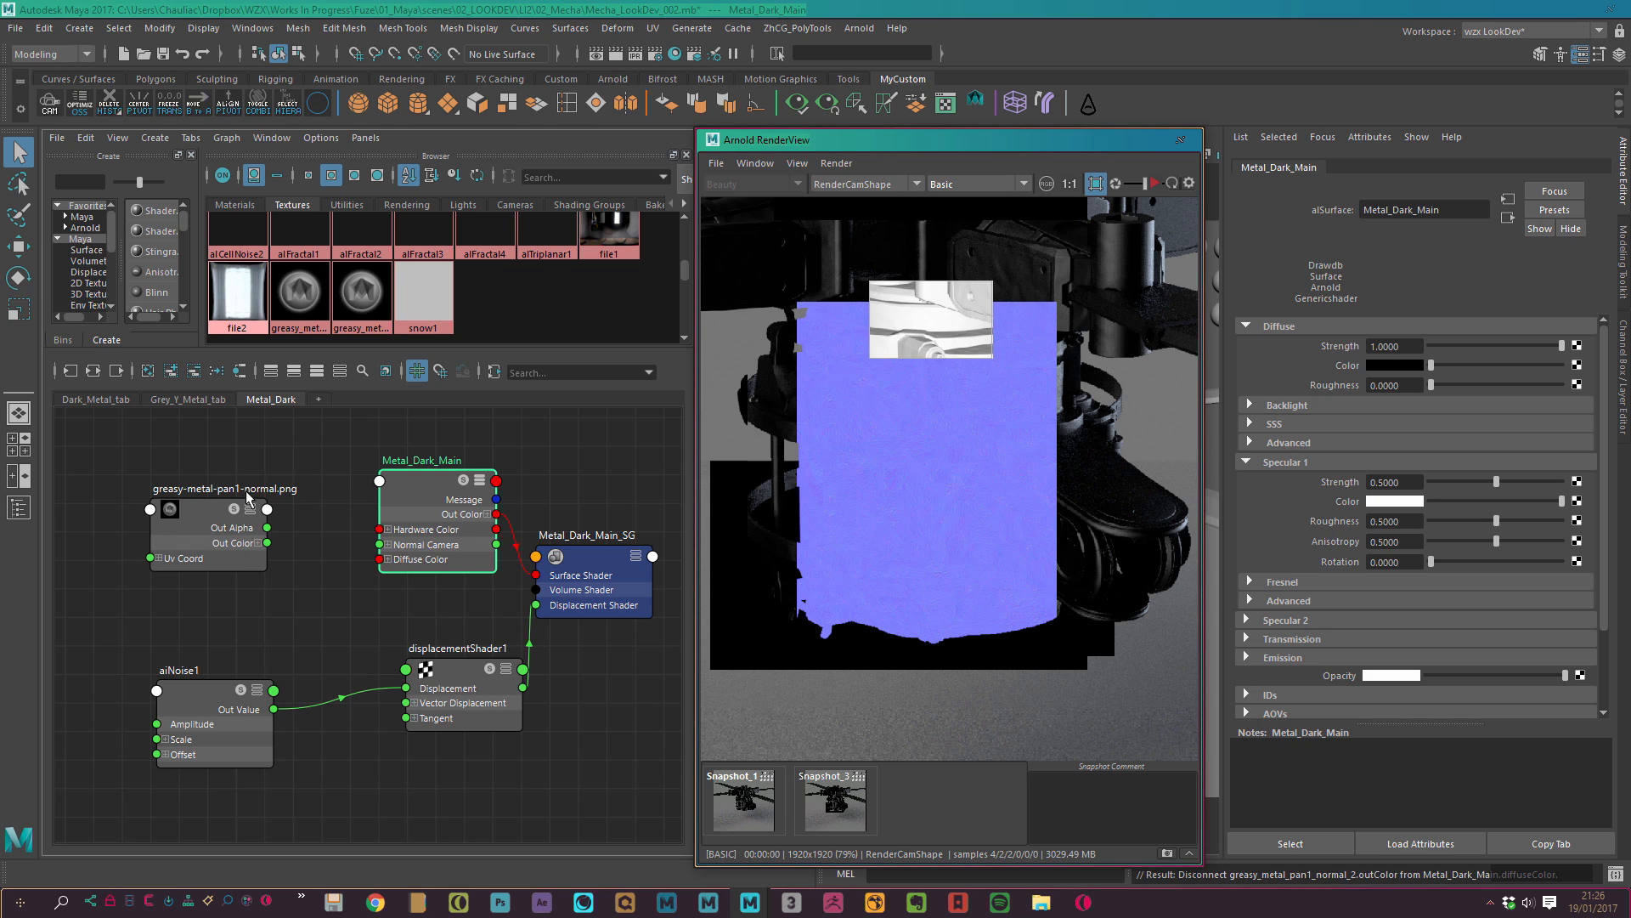
pyautogui.moveTo(435, 526); pyautogui.dragTo(434, 524)
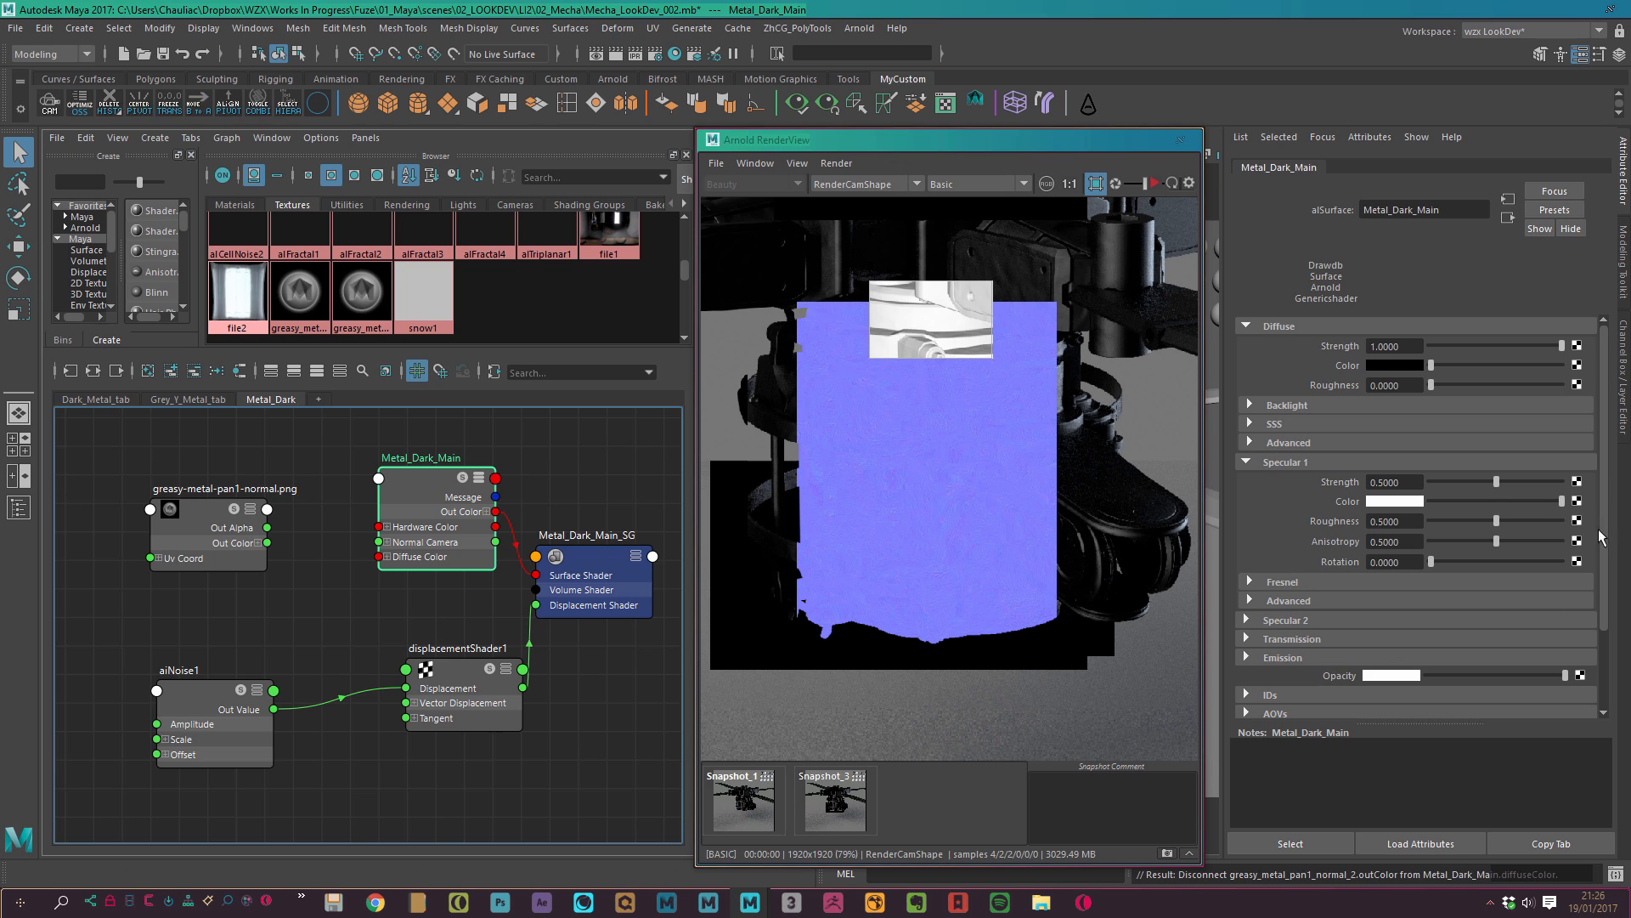
pyautogui.scroll(-3, 1313, 667)
pyautogui.click(1313, 652)
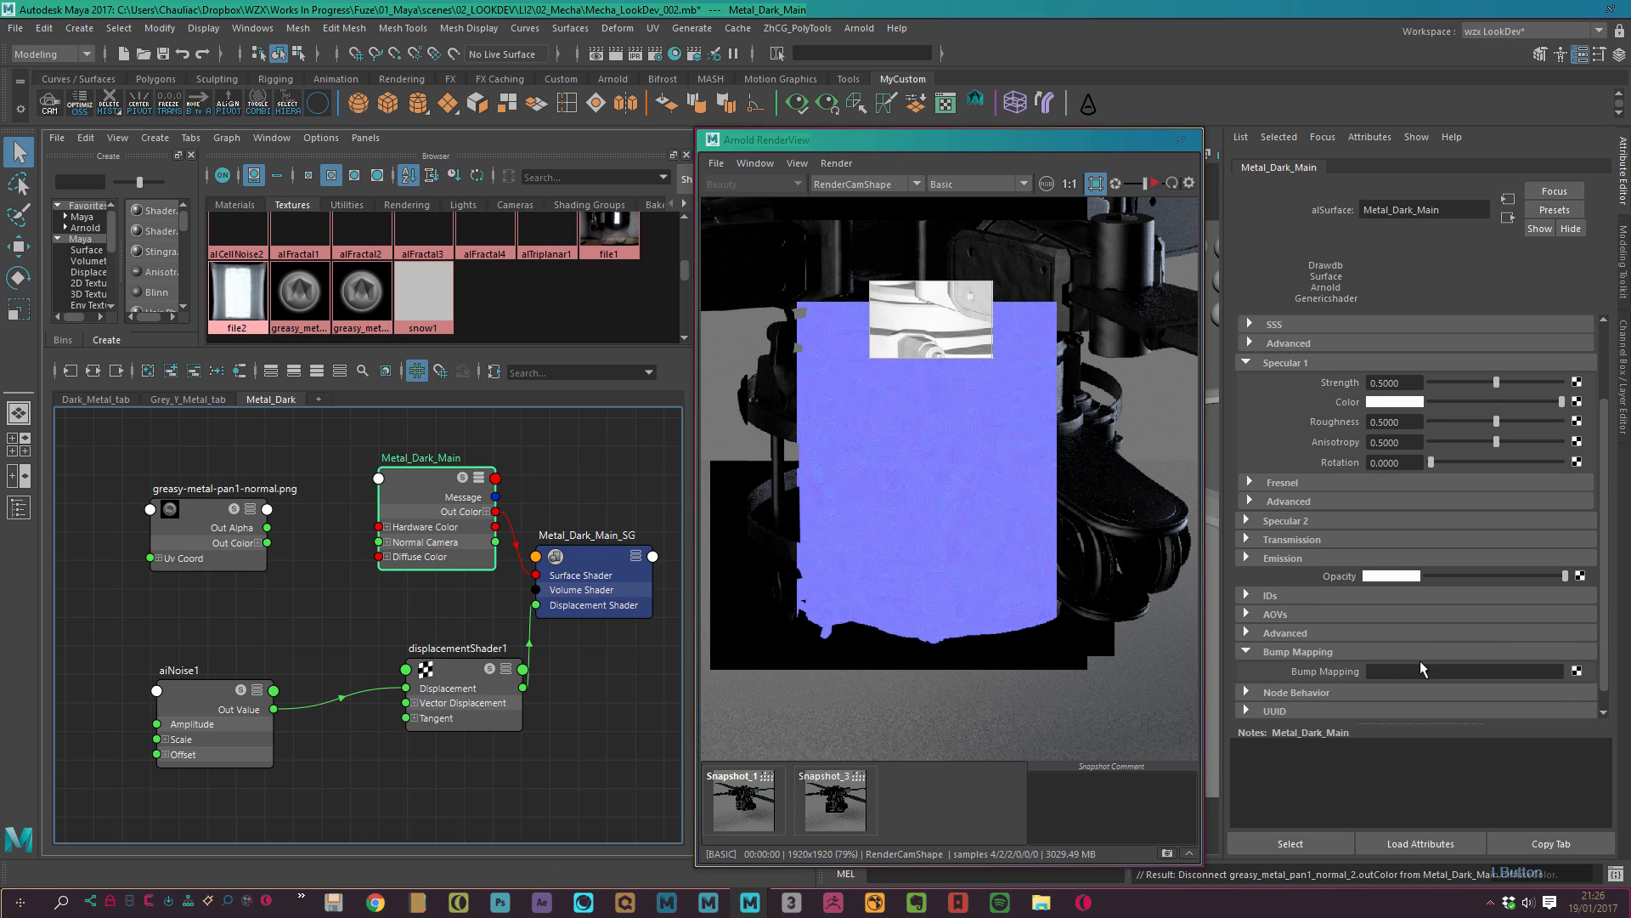
pyautogui.click(301, 578)
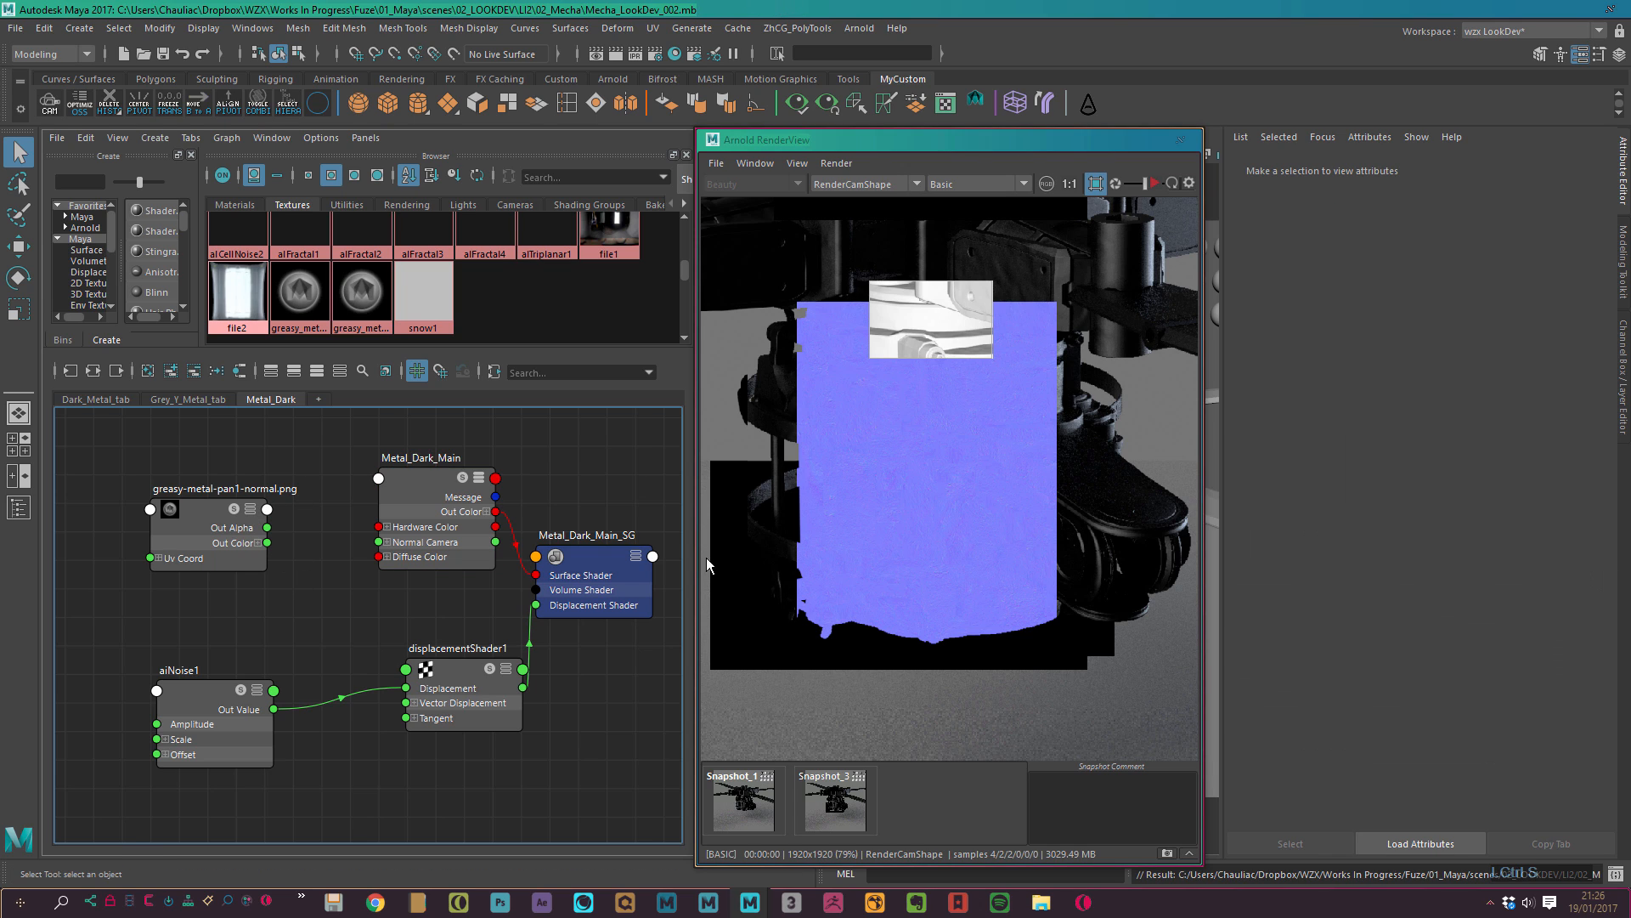
pyautogui.moveTo(452, 481); pyautogui.dragTo(456, 483)
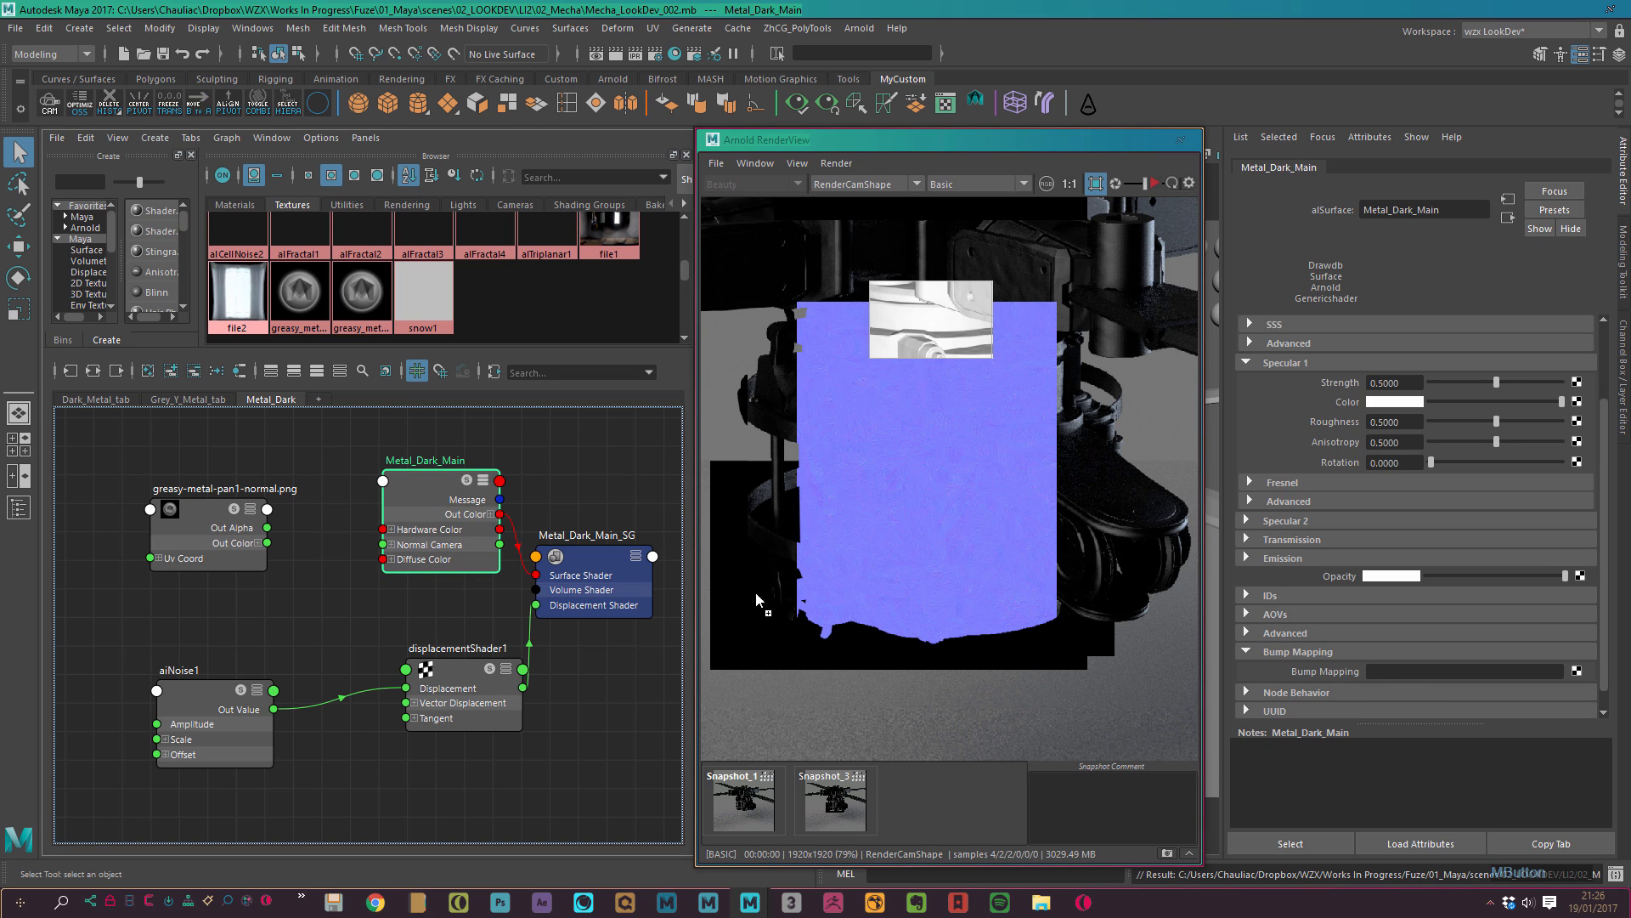
pyautogui.moveTo(1325, 677); pyautogui.dragTo(1322, 676, button='middle')
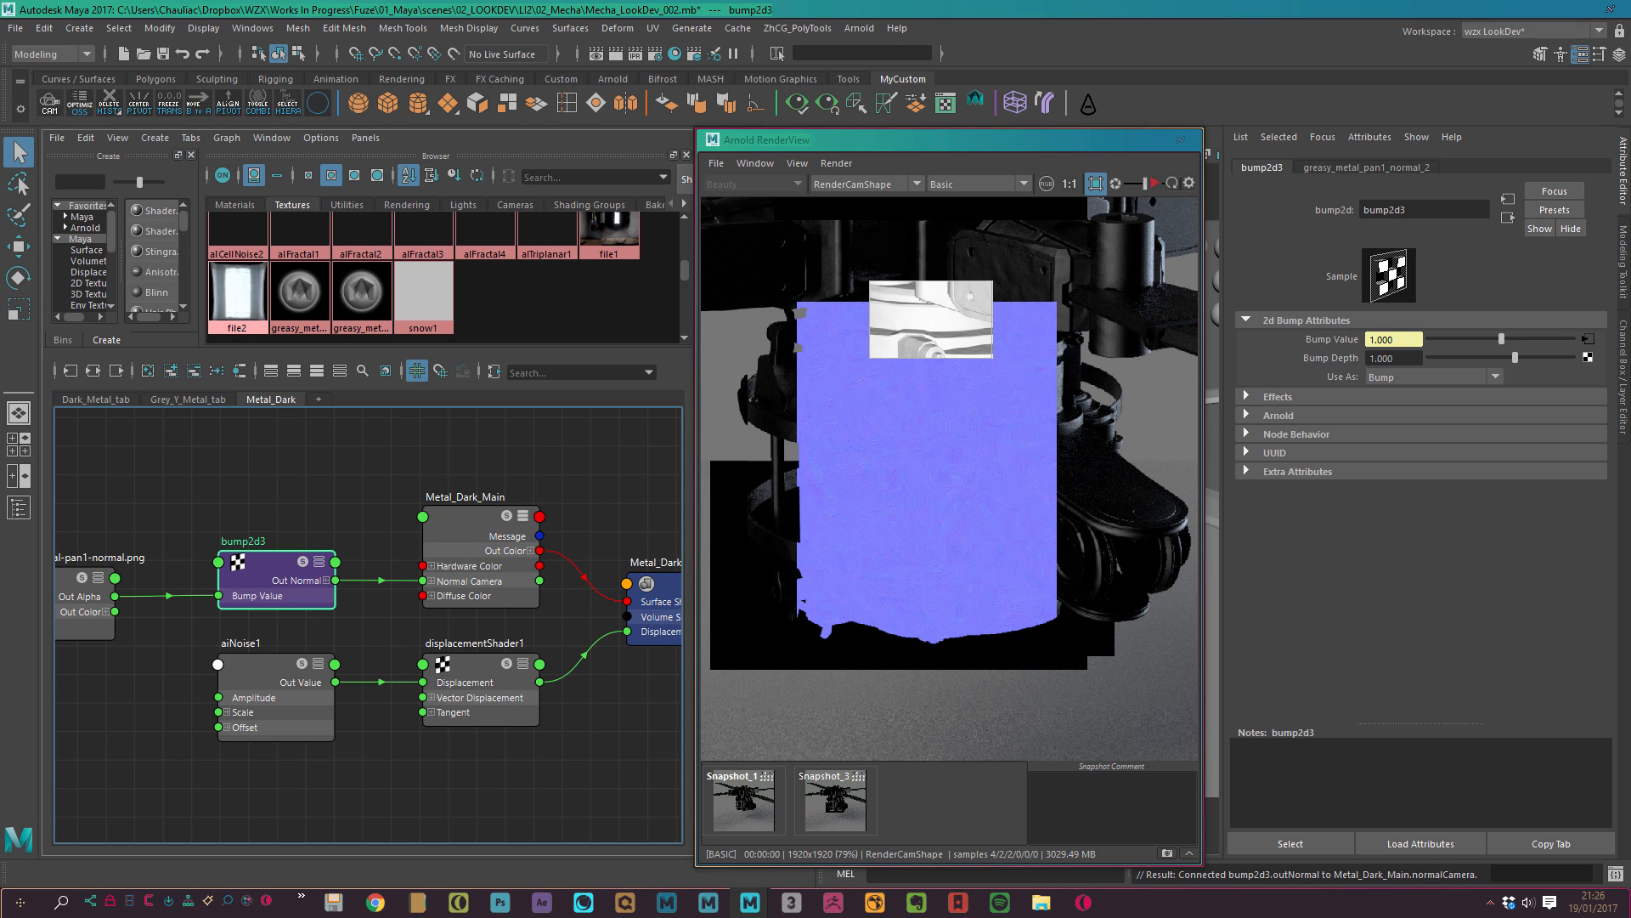
# Set the bump2d3 node's Bump Depth to 0.15, and restart the IPR render.
pyautogui.click(1434, 377)
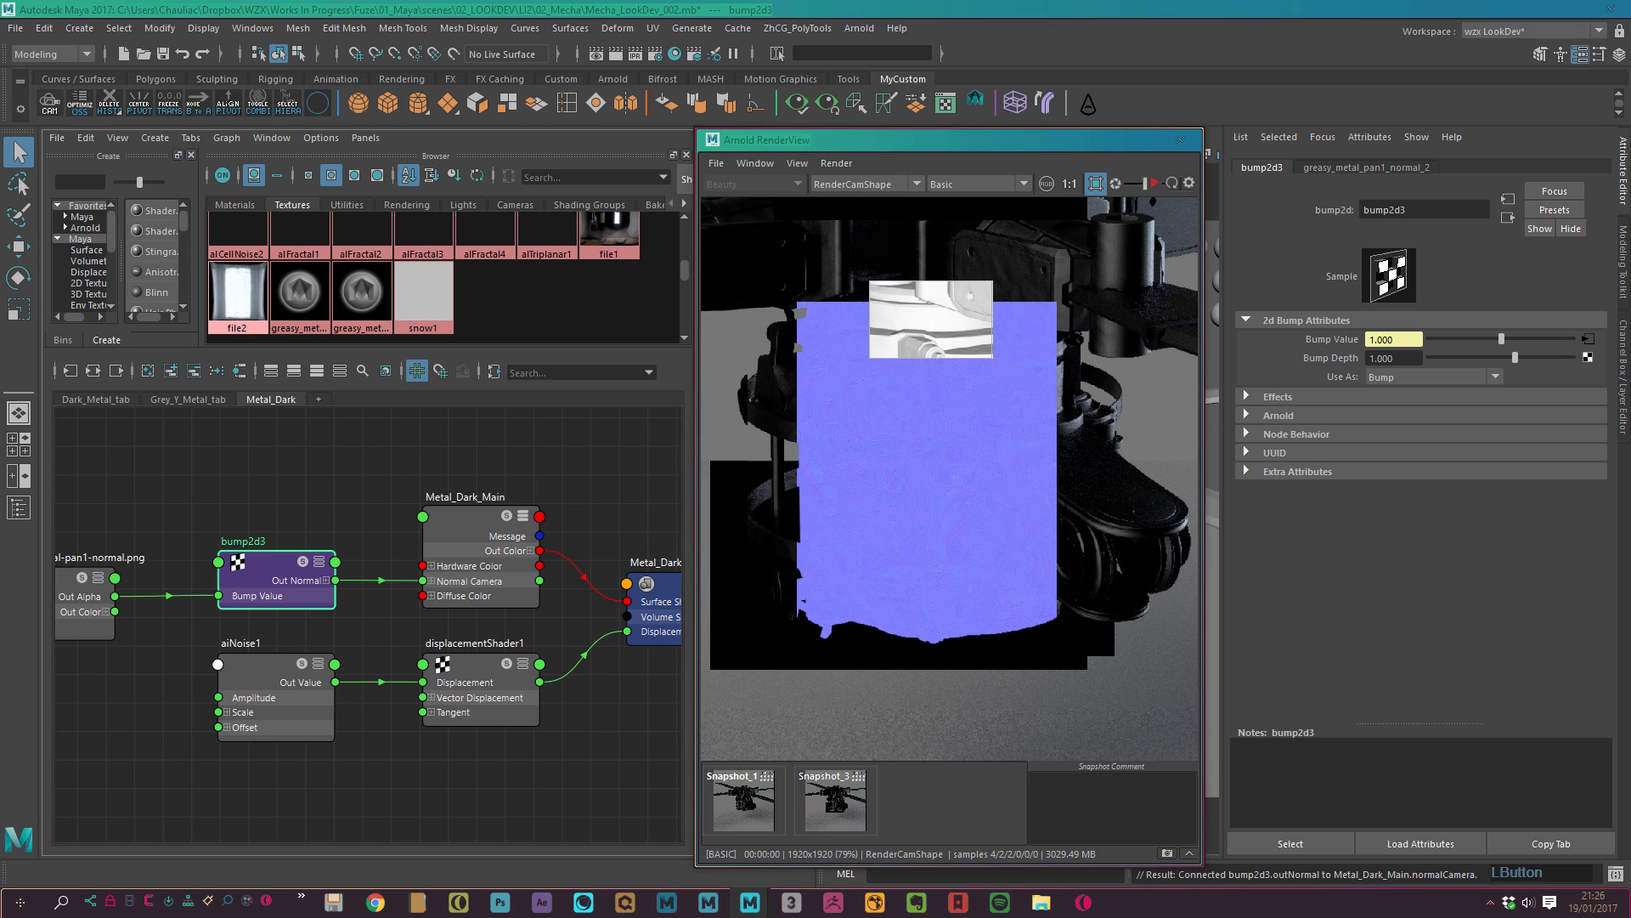
pyautogui.click(1381, 357)
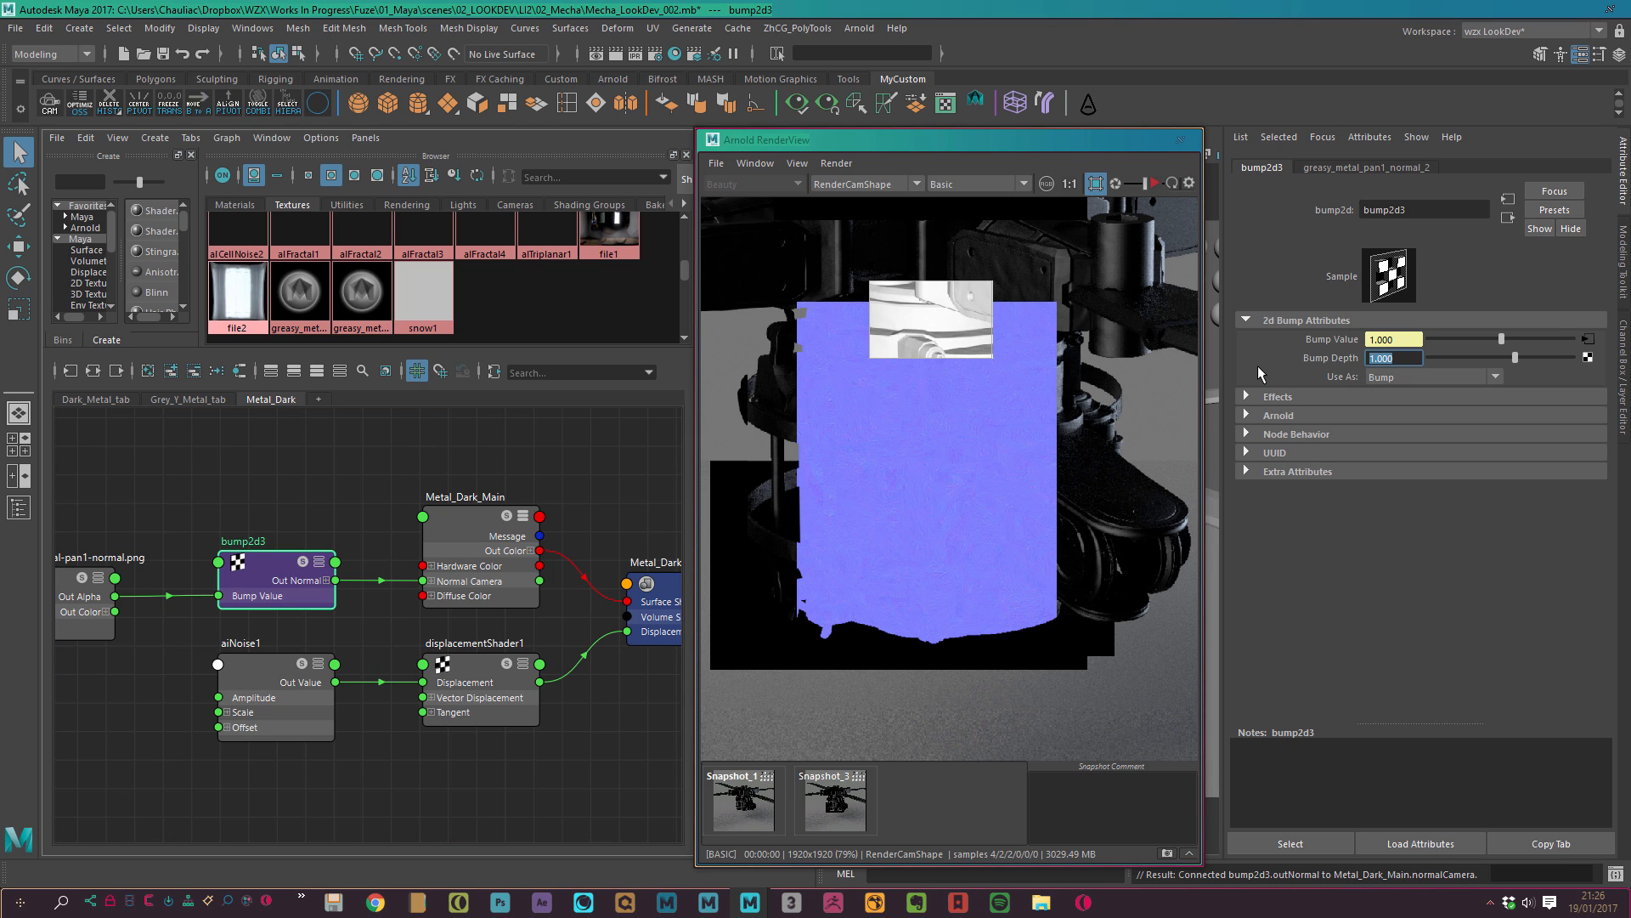
pyautogui.write('0.15')
pyautogui.press('Return')
pyautogui.keyDown('alt'); pyautogui.moveTo(367, 497); pyautogui.dragTo(404, 494, button='middle'); pyautogui.keyUp('alt')
pyautogui.click(386, 488)
pyautogui.click(1154, 182)
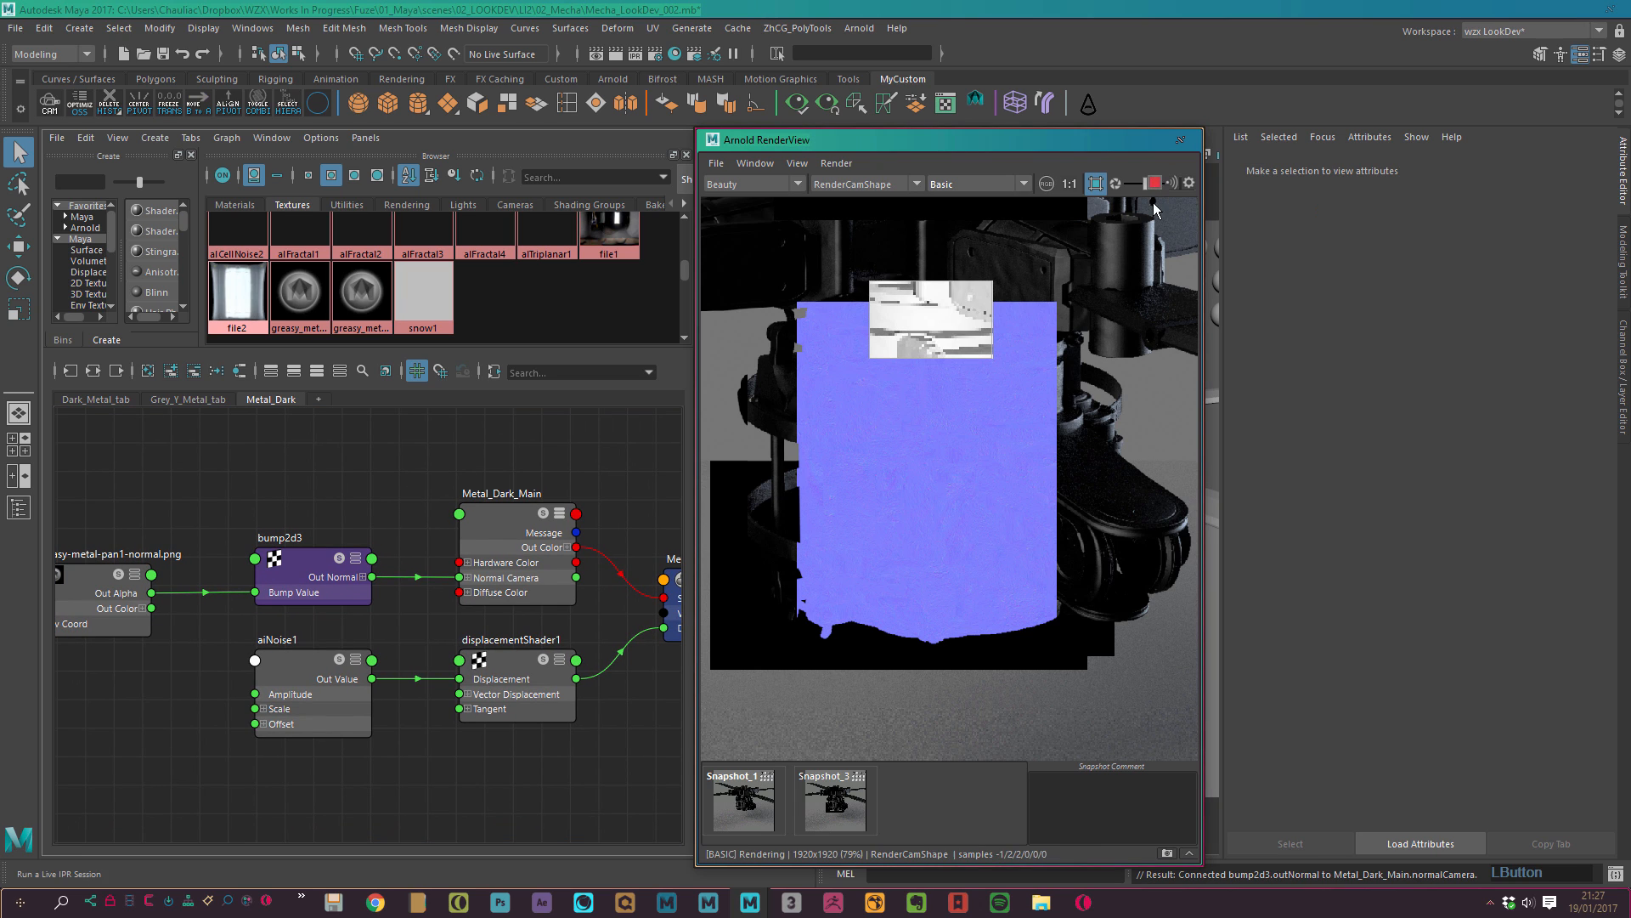
# Switch the render's debug mode from Basic to Shading, and enlarge the render region to cover the mech's whole middle section.
pyautogui.click(993, 184)
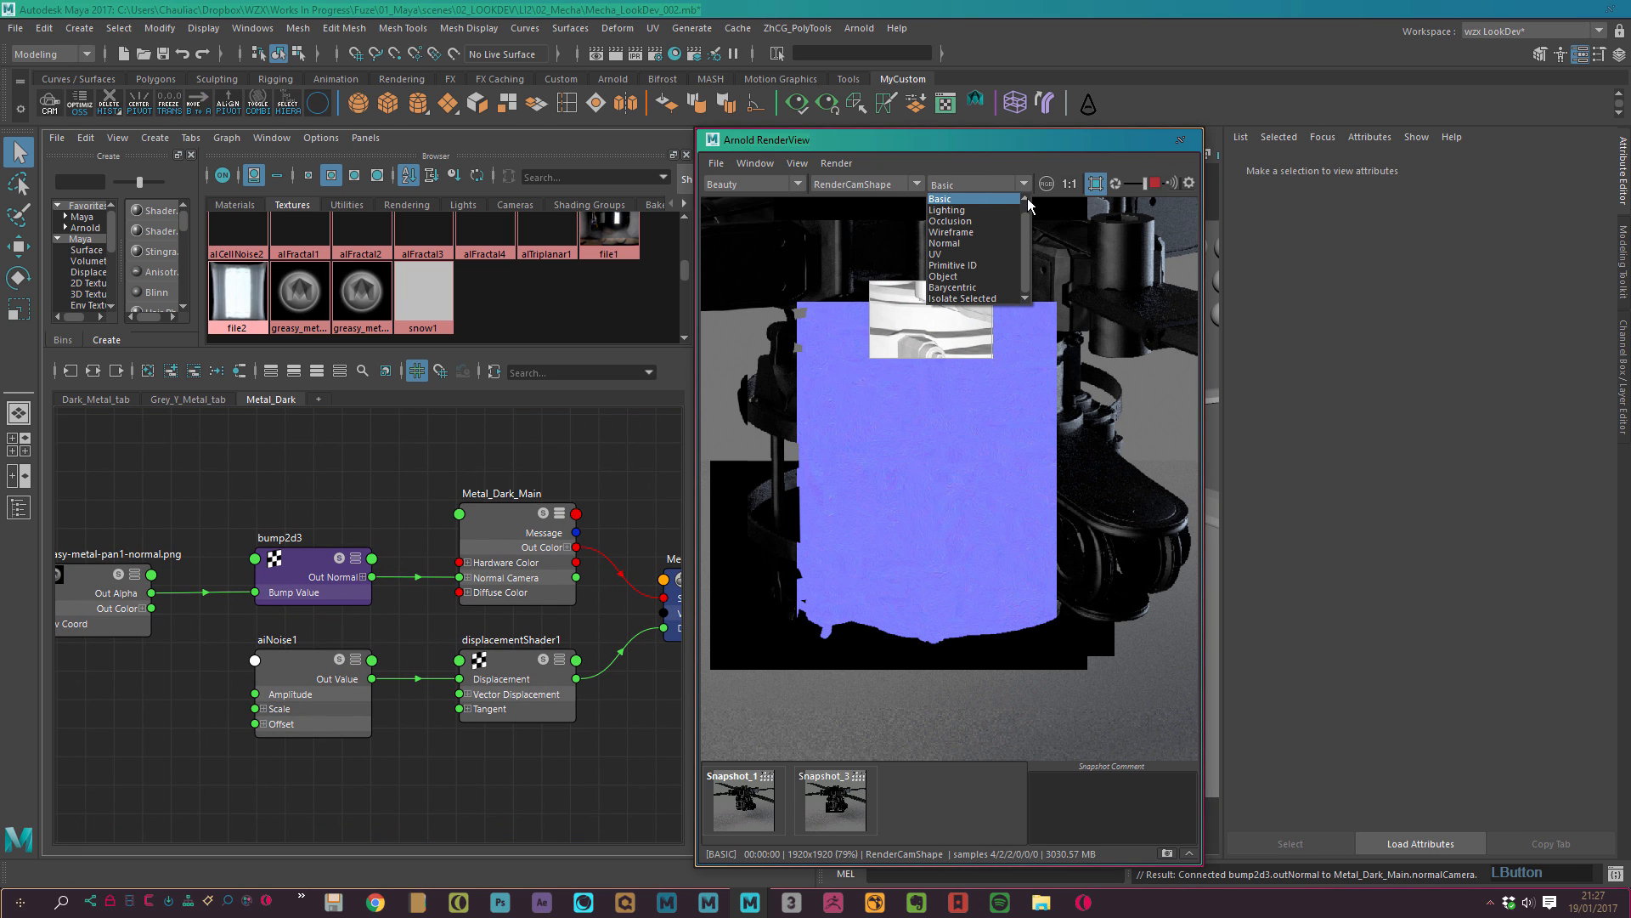
pyautogui.click(1027, 199)
pyautogui.click(998, 203)
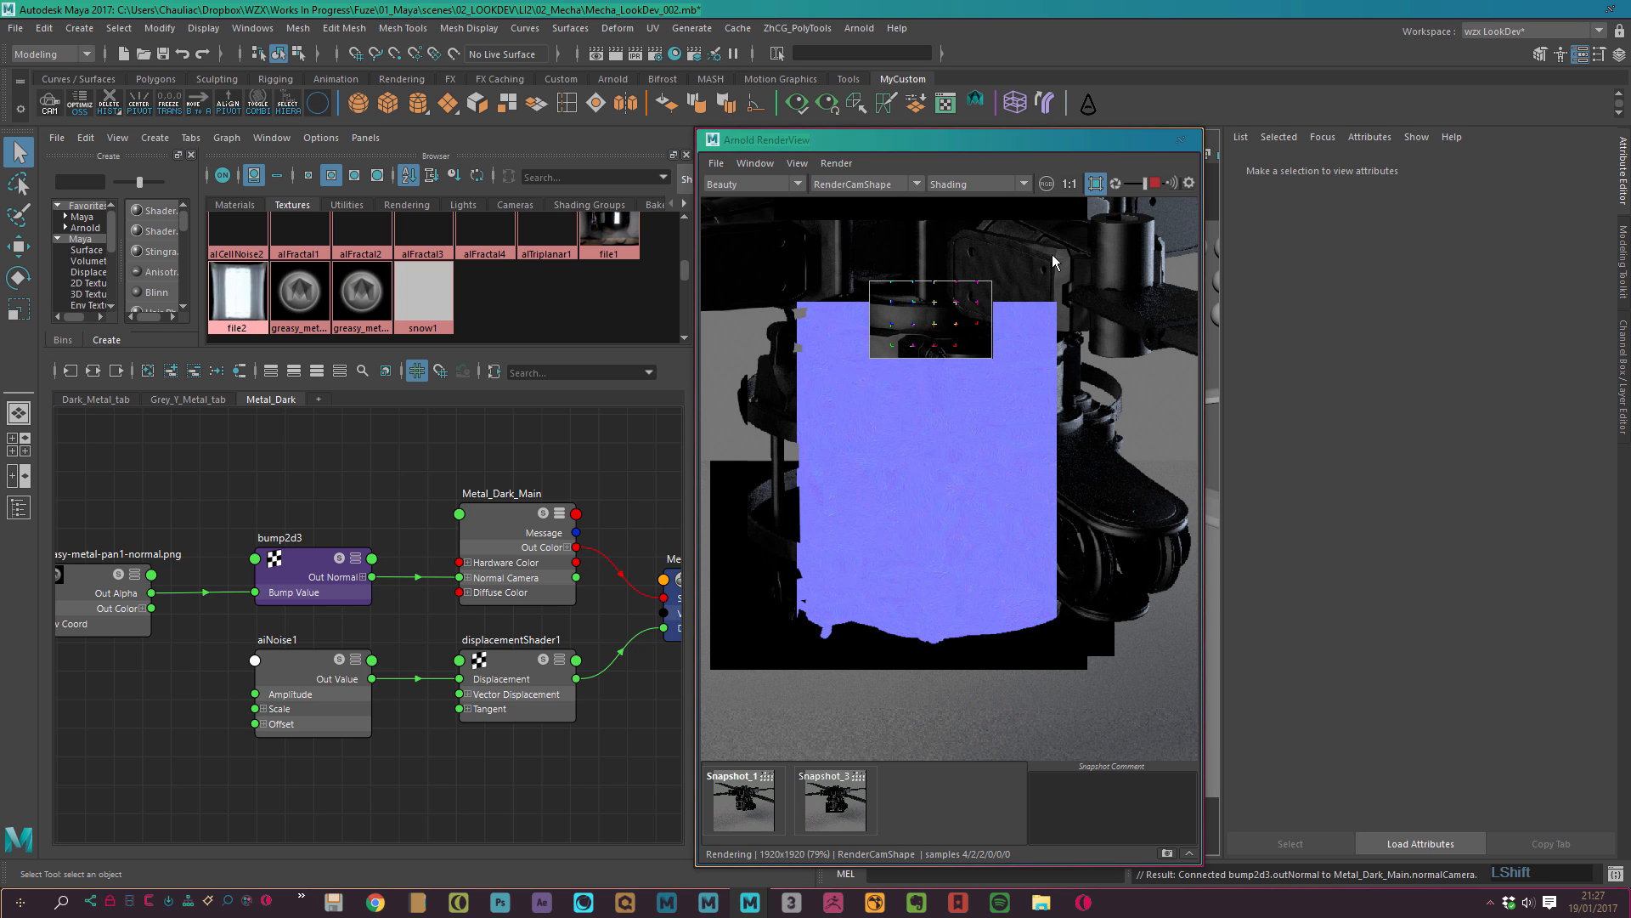
pyautogui.moveTo(786, 287); pyautogui.dragTo(1074, 655)
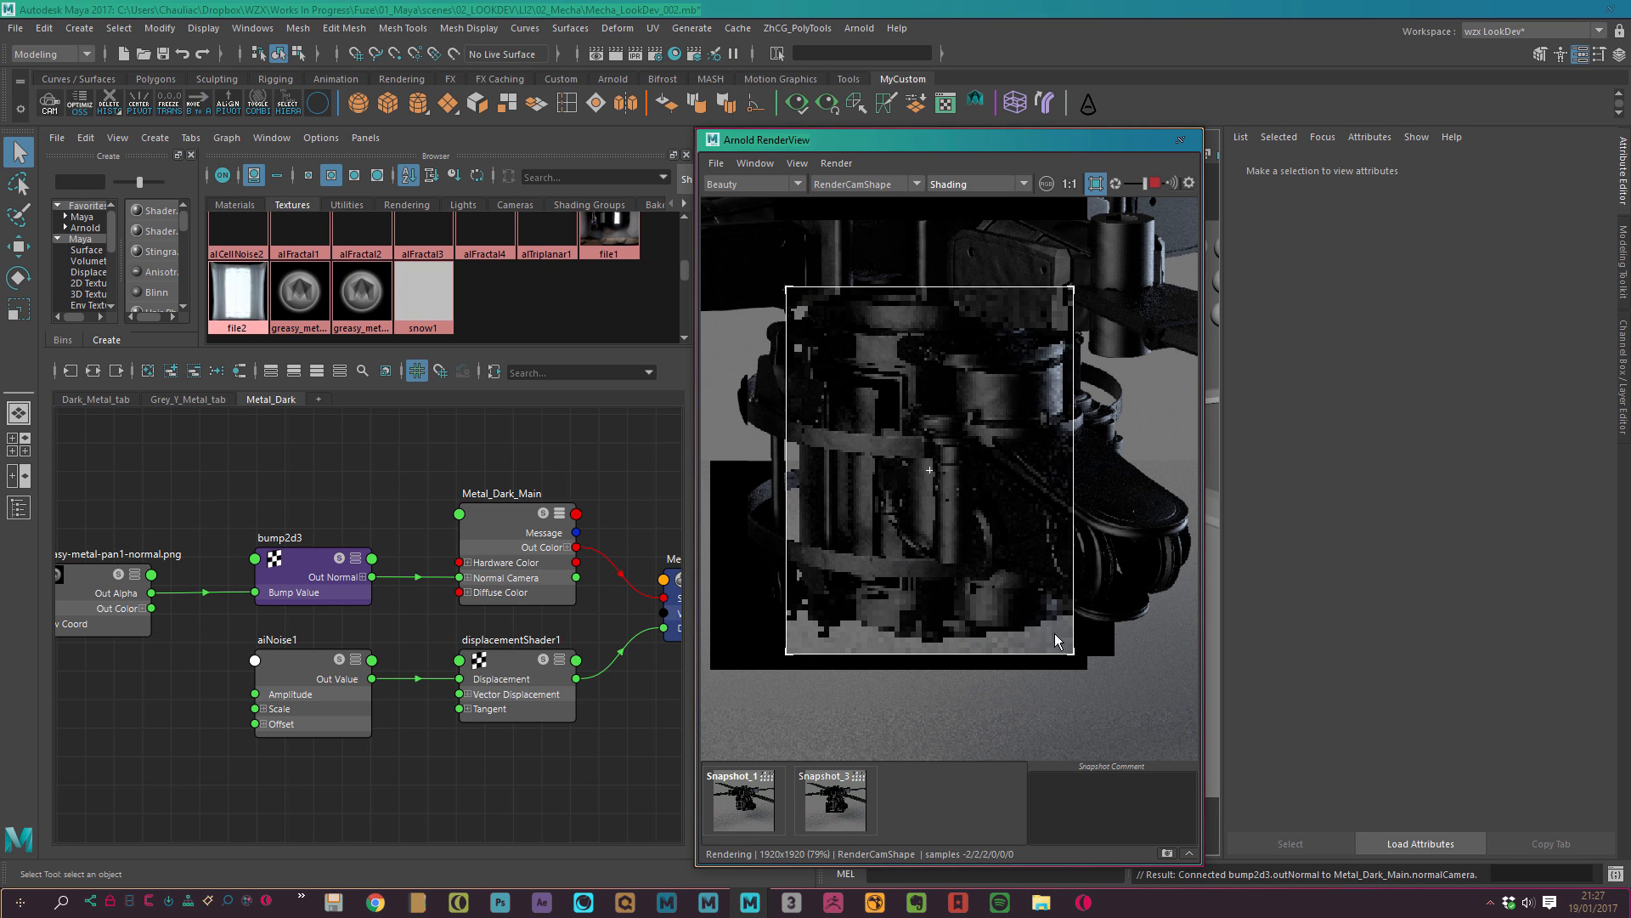
pyautogui.keyDown('alt'); pyautogui.moveTo(1054, 634); pyautogui.dragTo(941, 492, button='right'); pyautogui.keyUp('alt')
pyautogui.moveTo(1009, 441)
pyautogui.keyDown('alt'); pyautogui.mouseDown(button='middle')
pyautogui.moveTo(1007, 466)
pyautogui.moveTo(992, 462)
pyautogui.mouseUp(button='middle'); pyautogui.keyUp('alt')
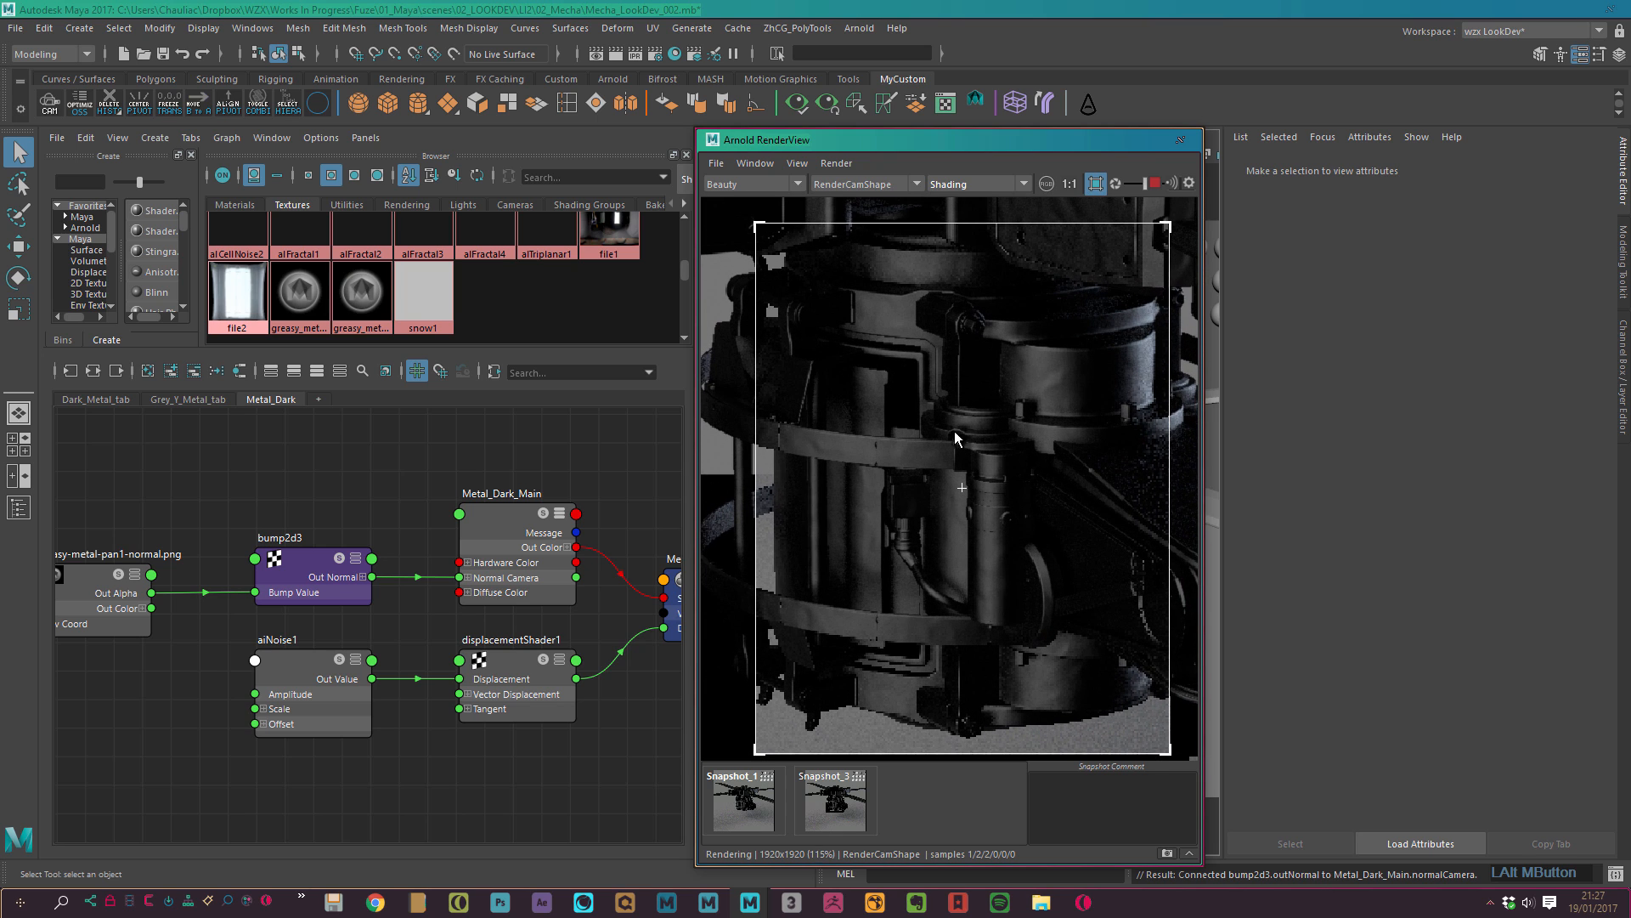
# Store a snapshot of the current render, and compare it with Snapshot_3.
pyautogui.click(843, 805)
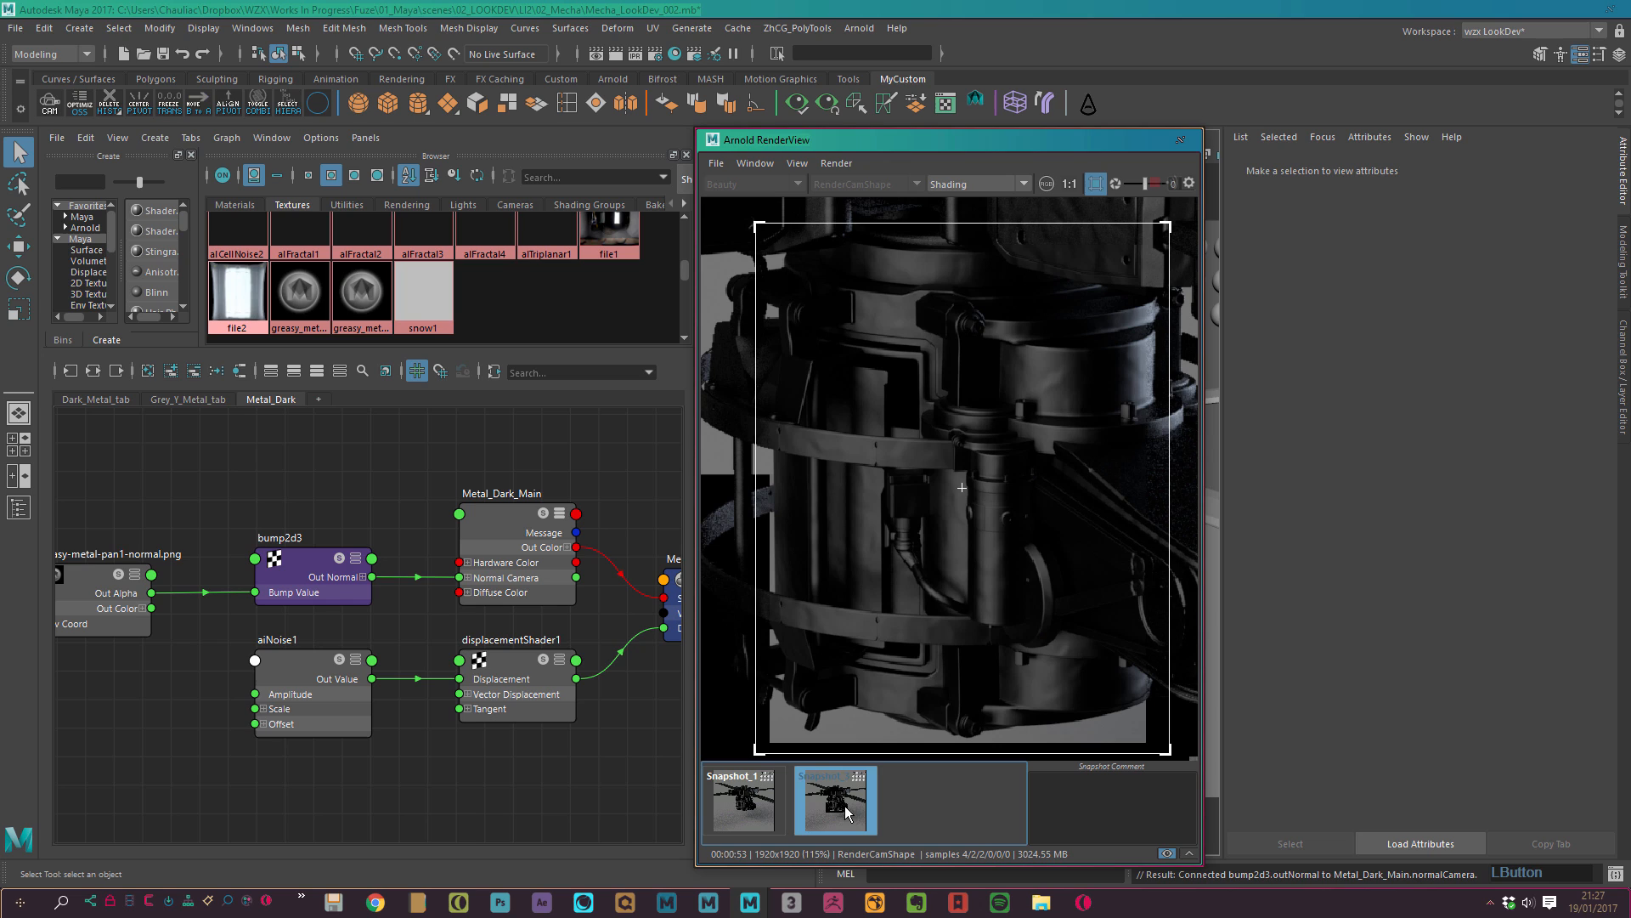
pyautogui.click(1167, 853)
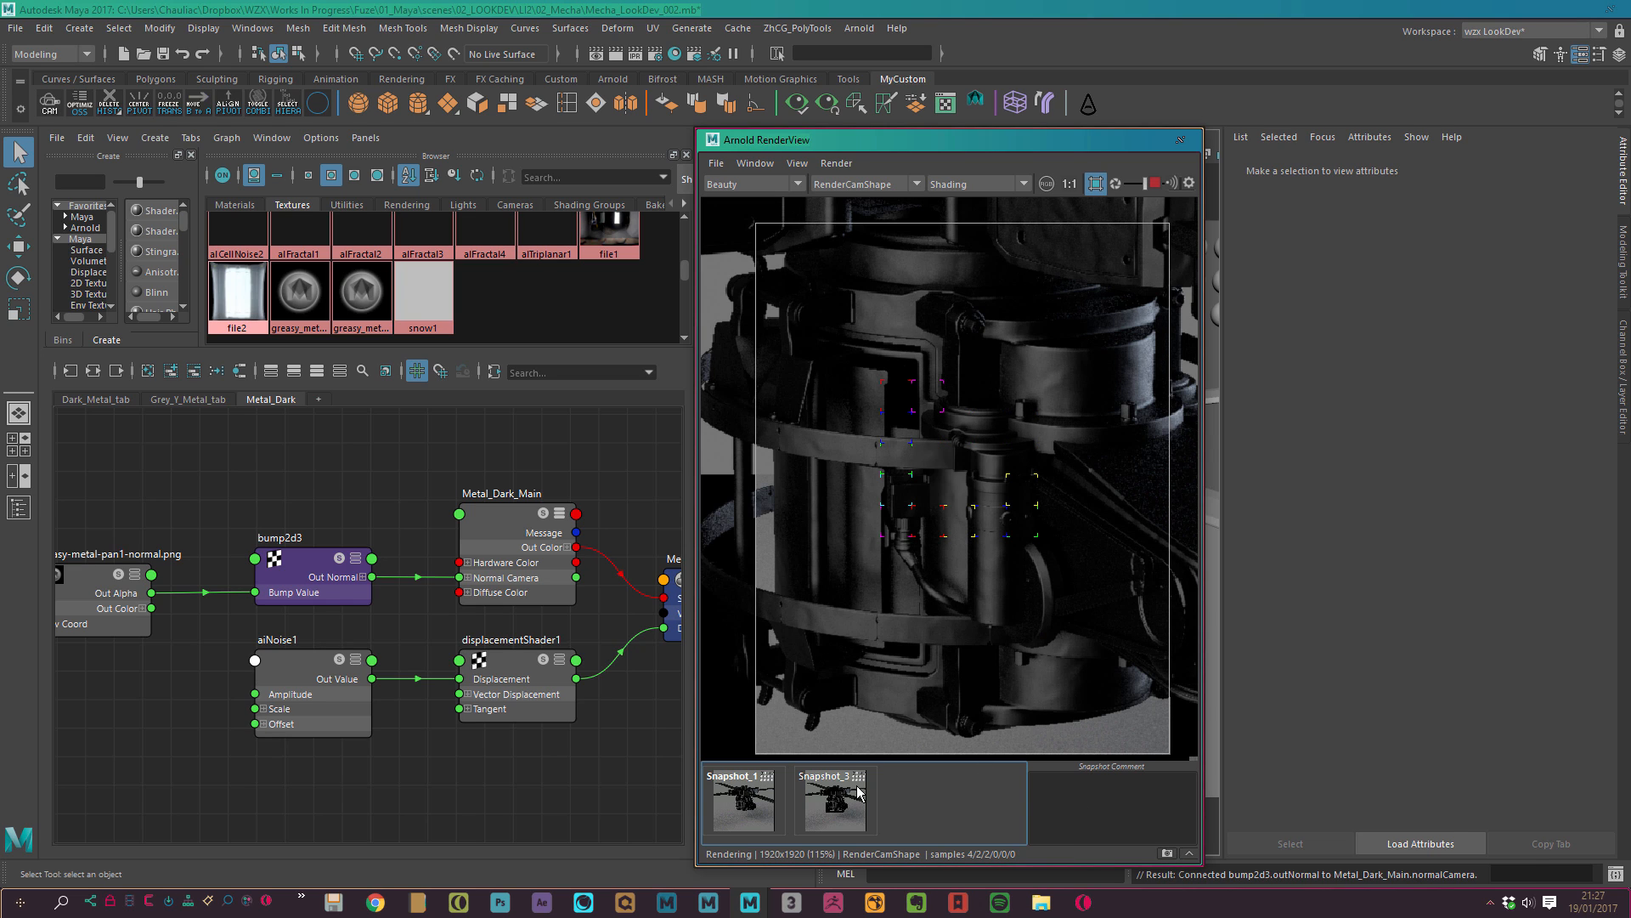
pyautogui.click(1129, 833)
pyautogui.click(840, 798)
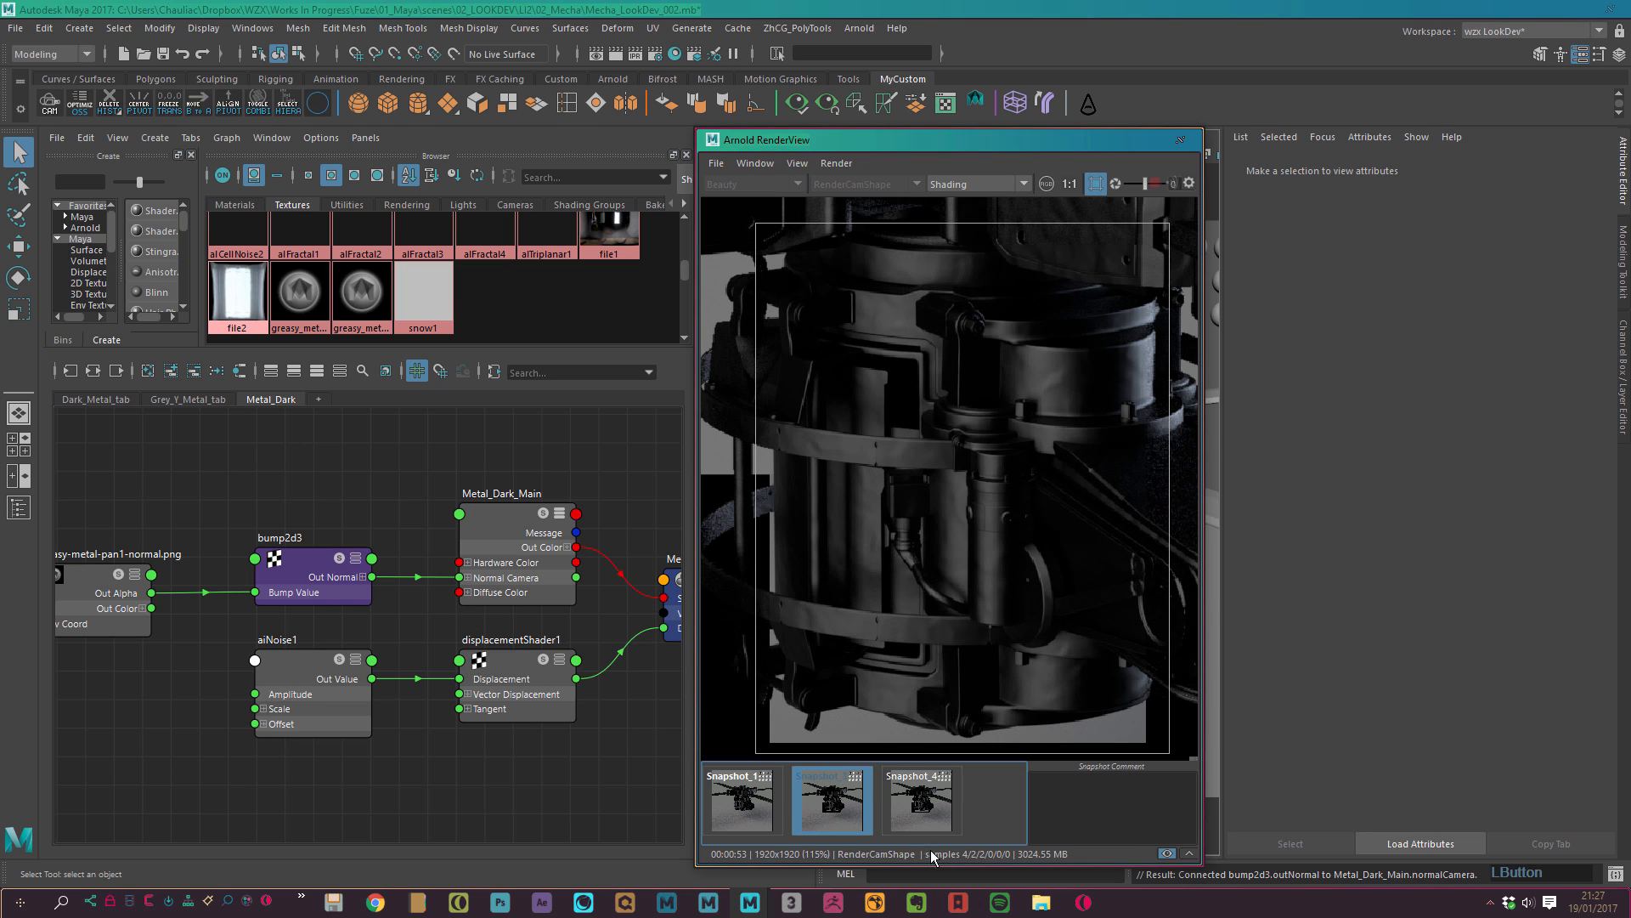
pyautogui.click(921, 818)
pyautogui.click(925, 801)
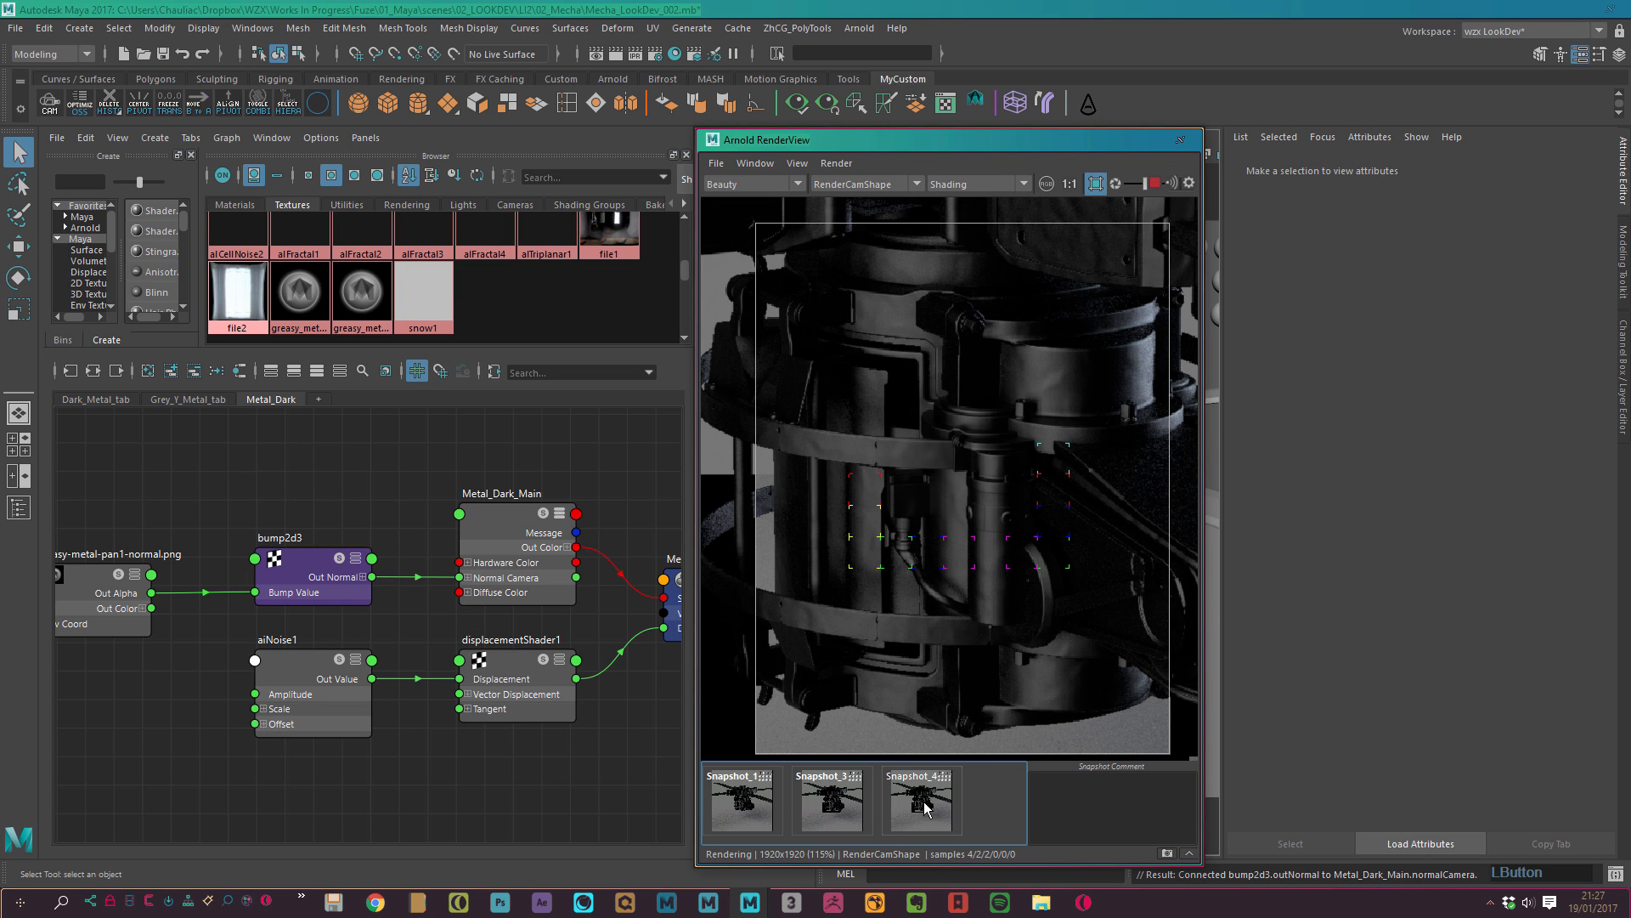
pyautogui.click(918, 803)
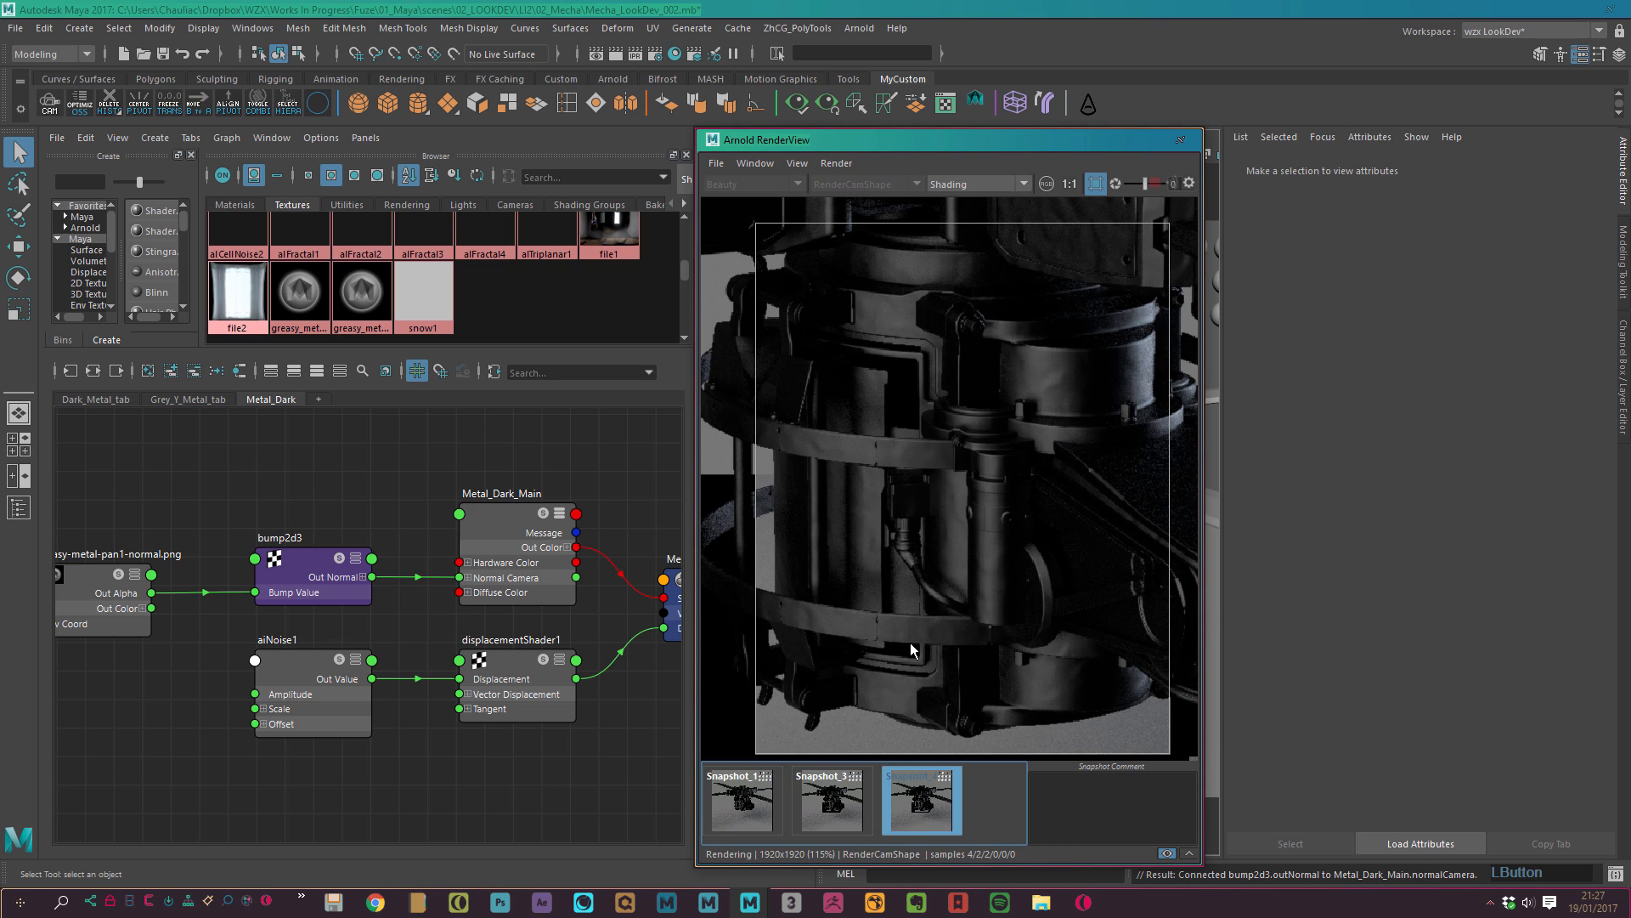
pyautogui.click(833, 803)
# Update the full scene in the Arnold render, and return from the snapshots to the live render.
pyautogui.click(836, 162)
pyautogui.click(881, 286)
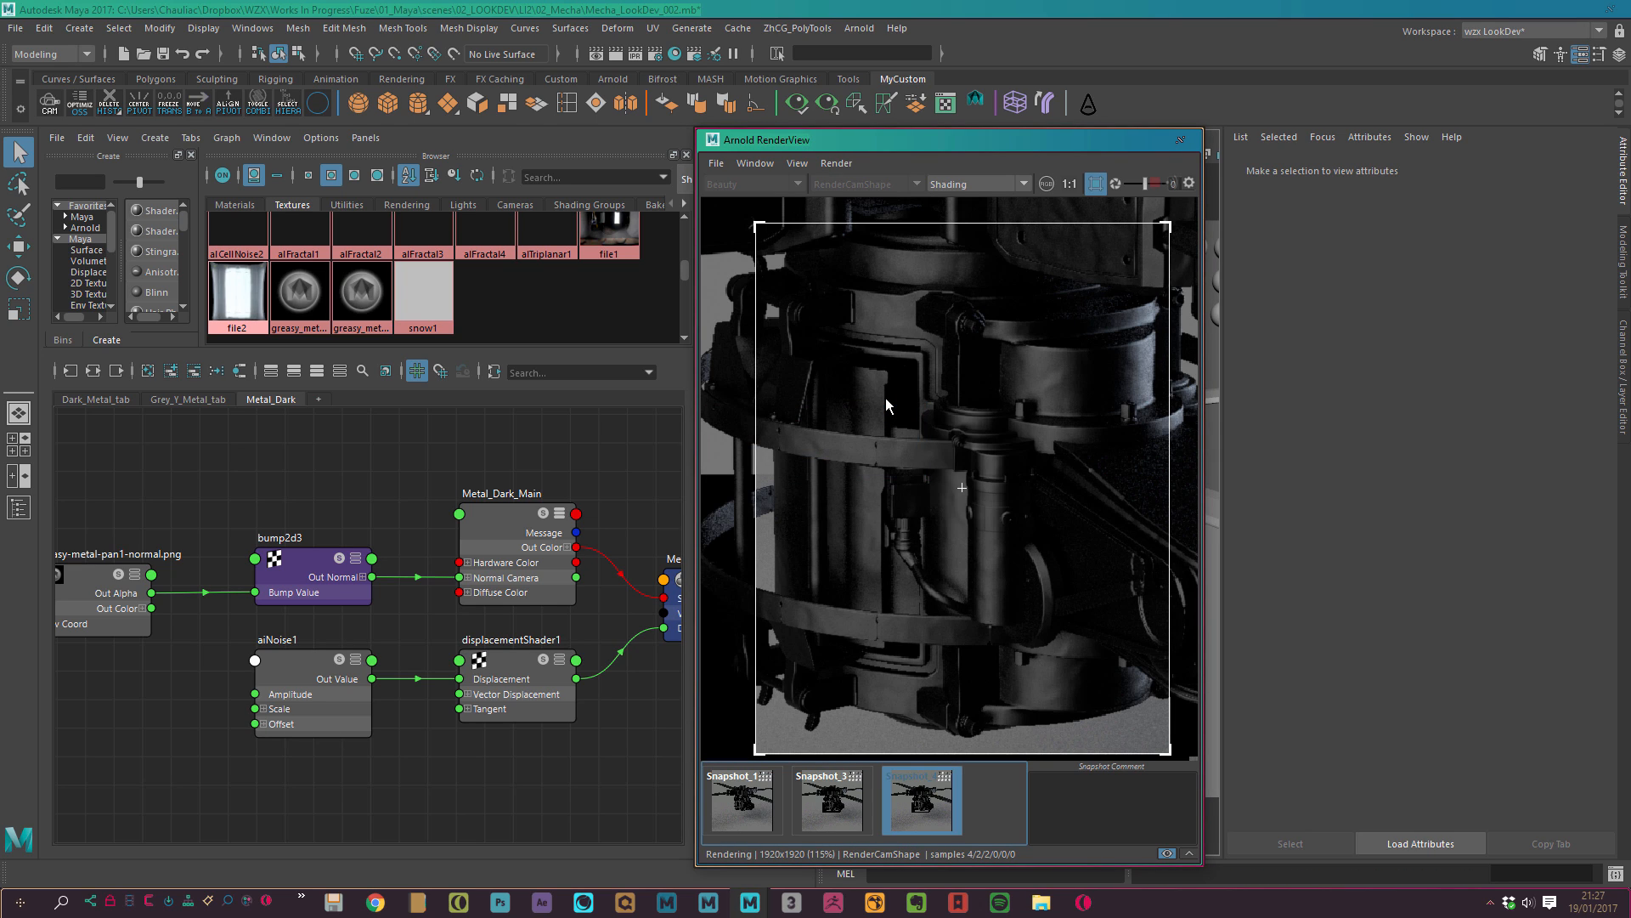
pyautogui.click(1171, 845)
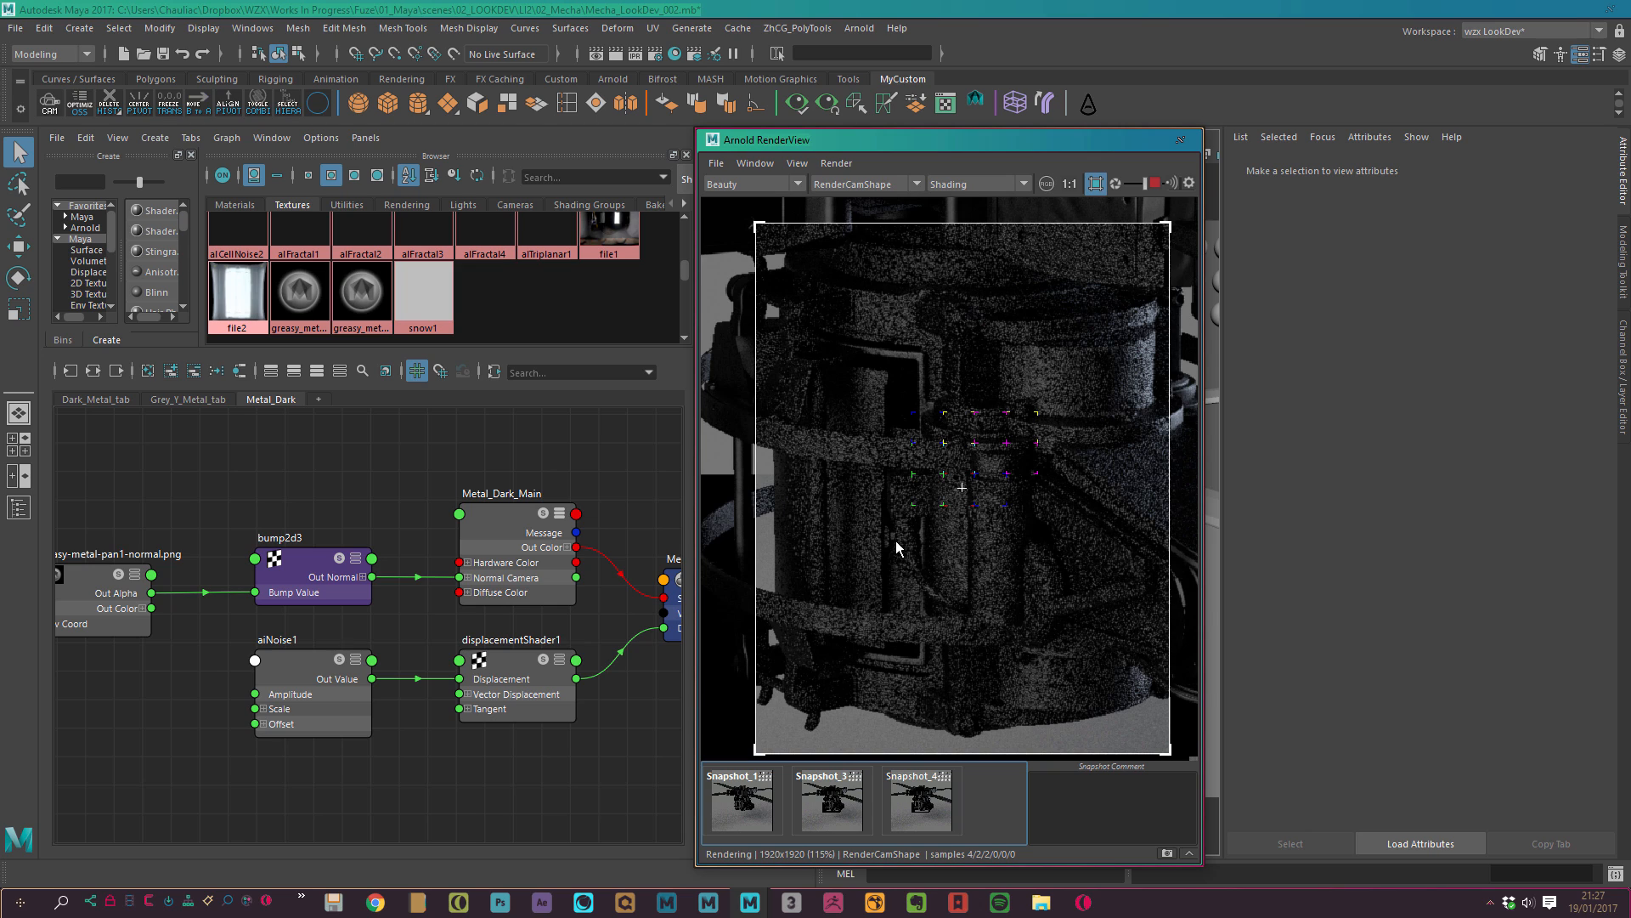
pyautogui.click(973, 806)
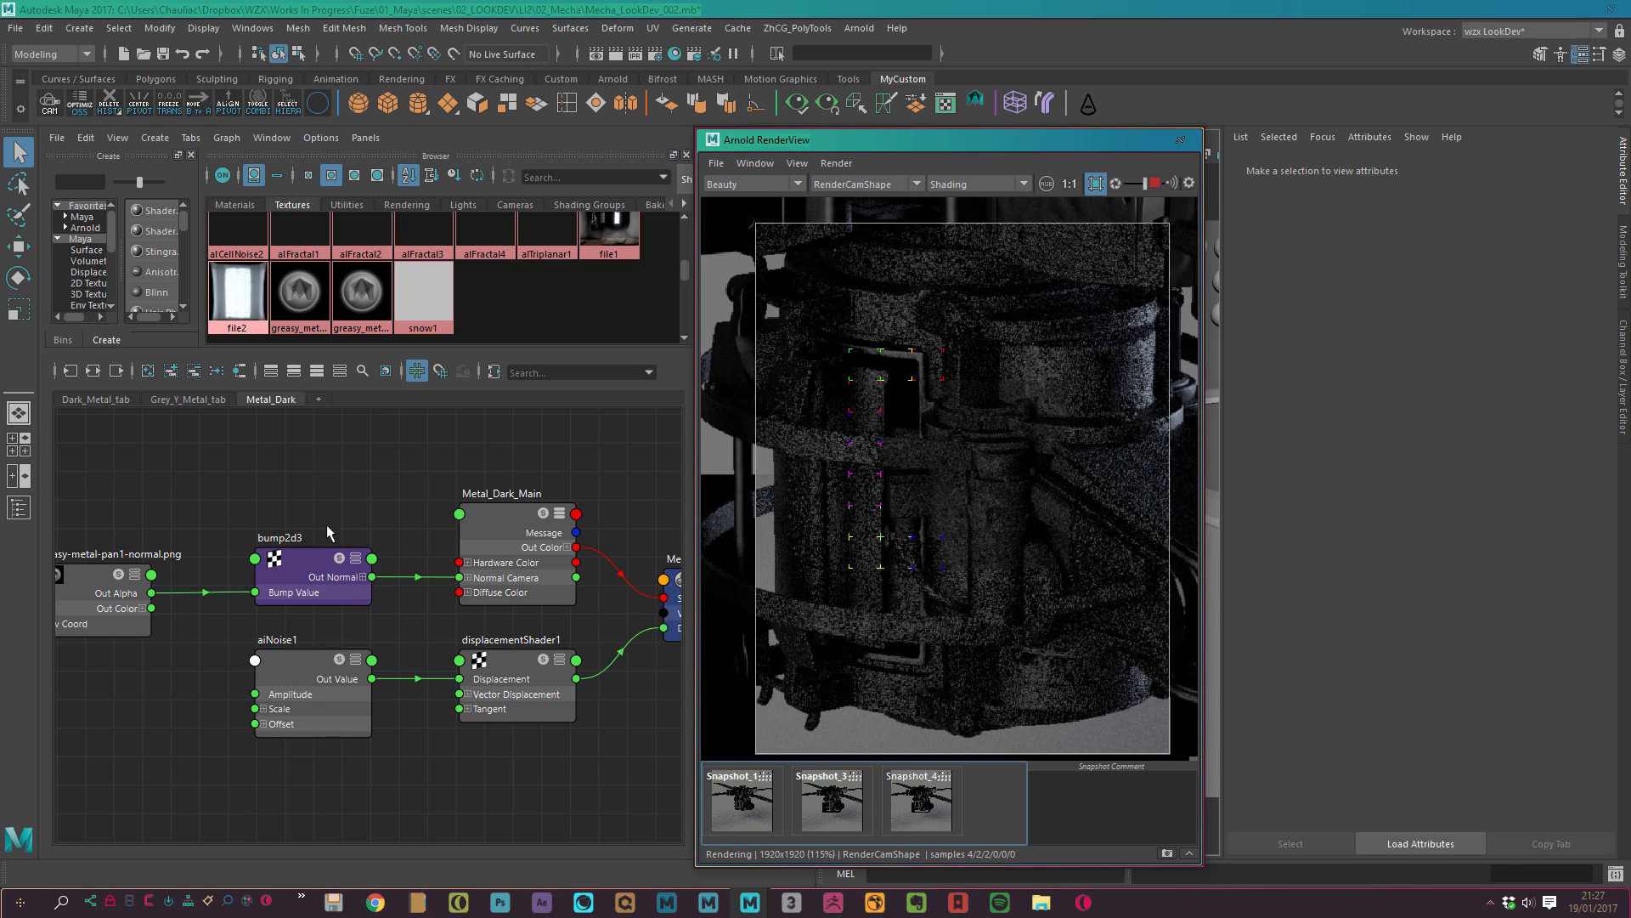
# Set the bump2d3 node's Bump Depth to 0.05, and update the full scene in the render.
pyautogui.click(325, 561)
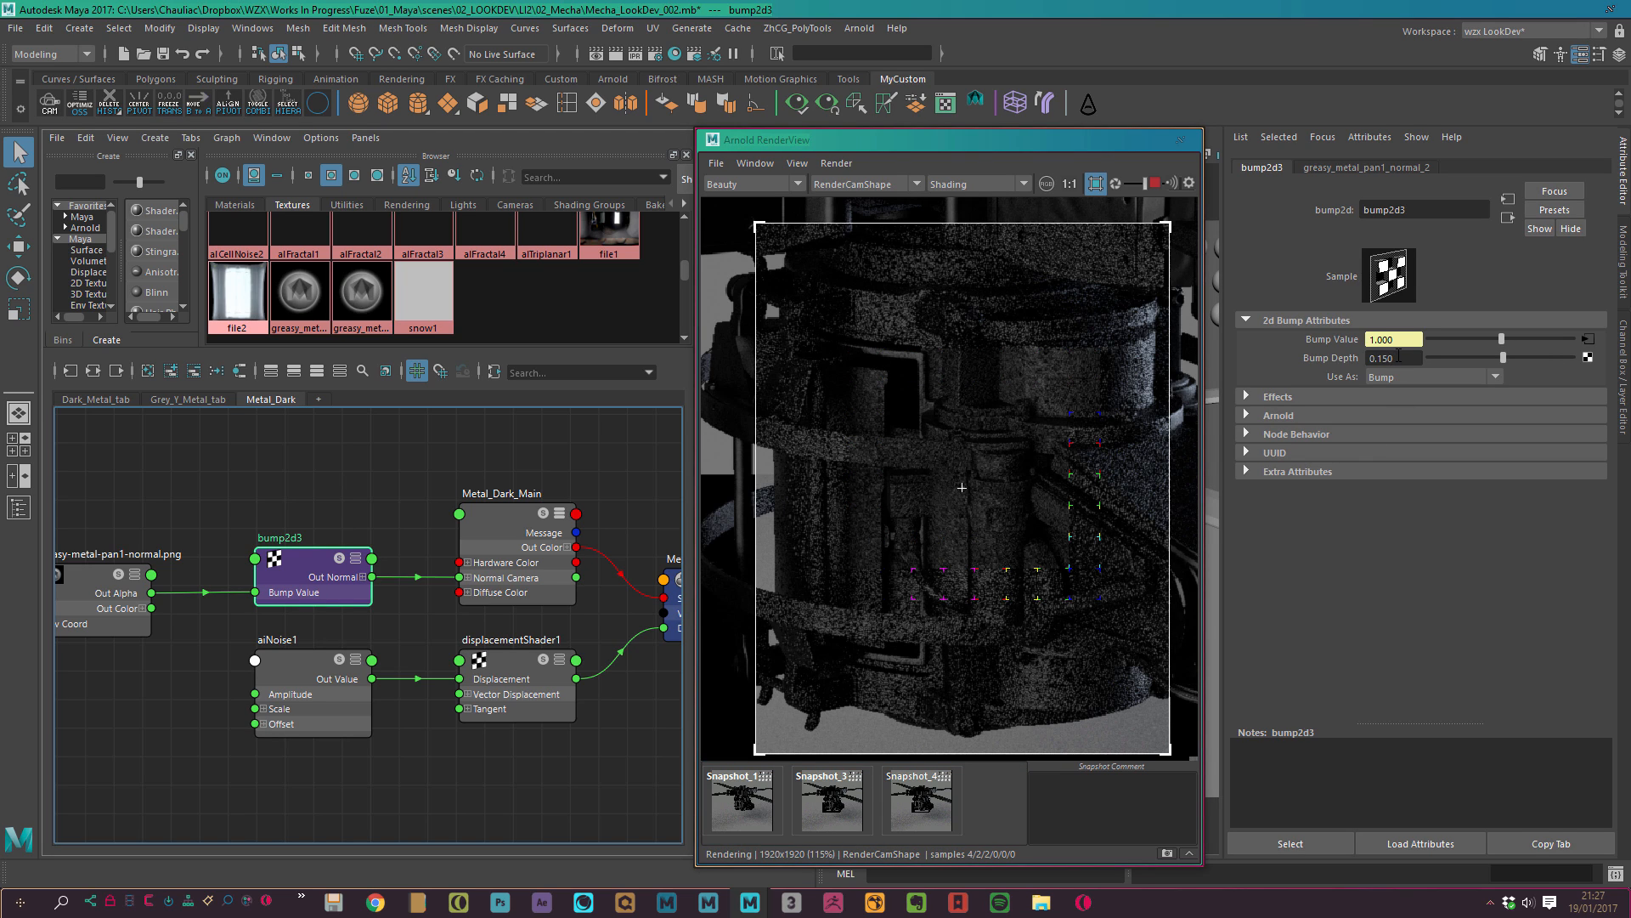
pyautogui.click(1387, 358)
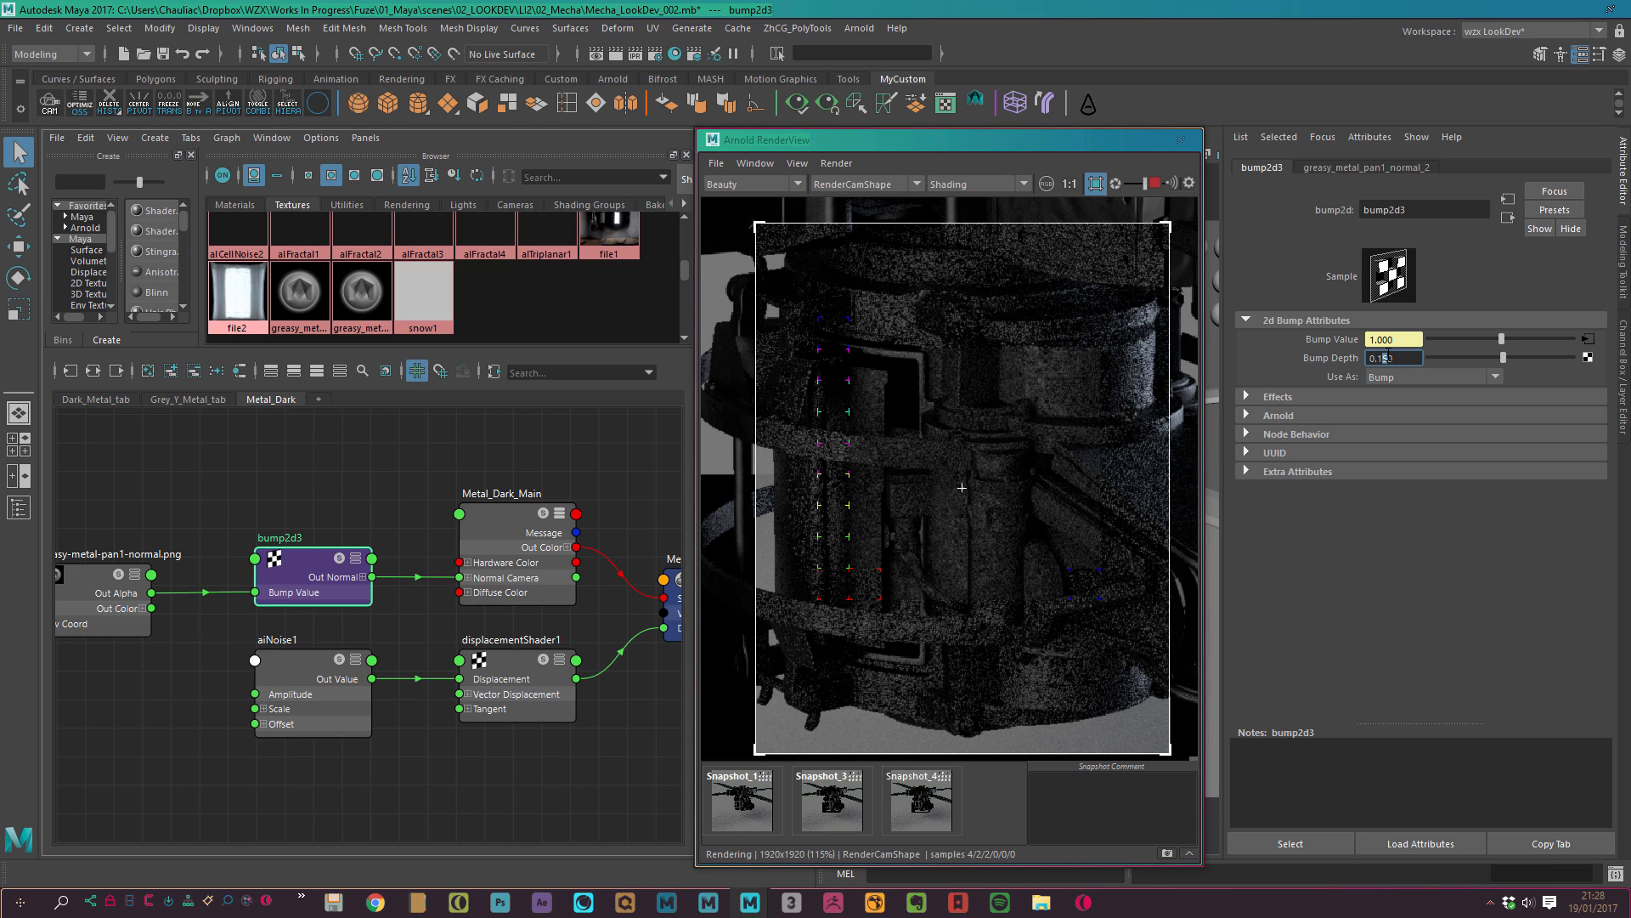
pyautogui.press('BackSpace')
pyautogui.press('BackSpace')
pyautogui.press('BackSpace')
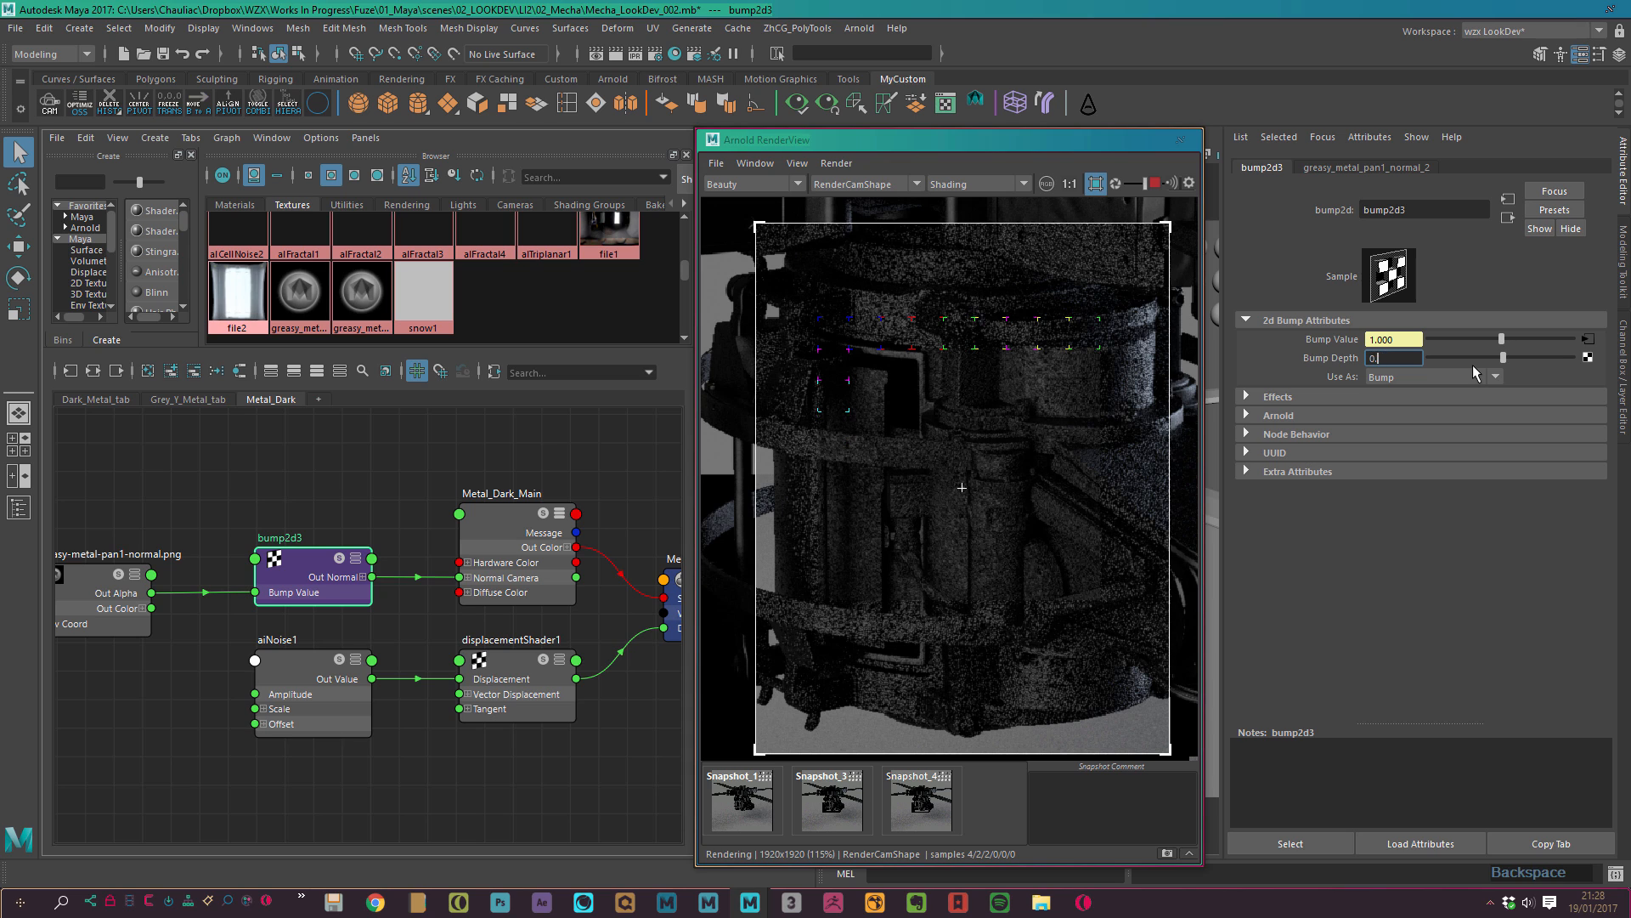
pyautogui.write('05')
pyautogui.press('KP_Enter')
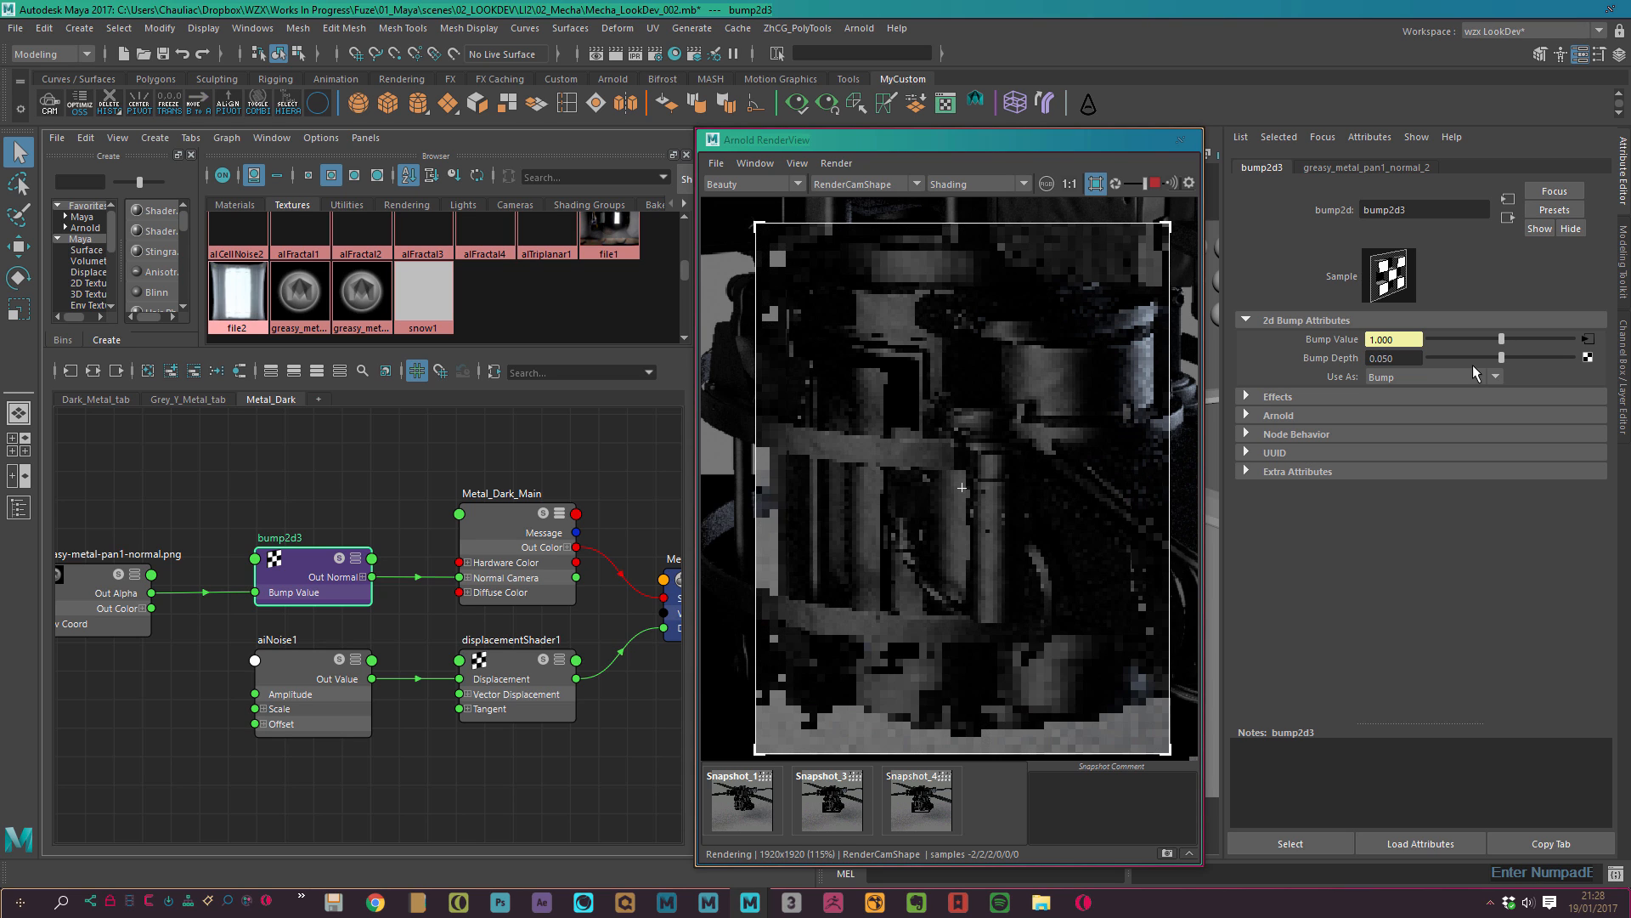
pyautogui.click(836, 162)
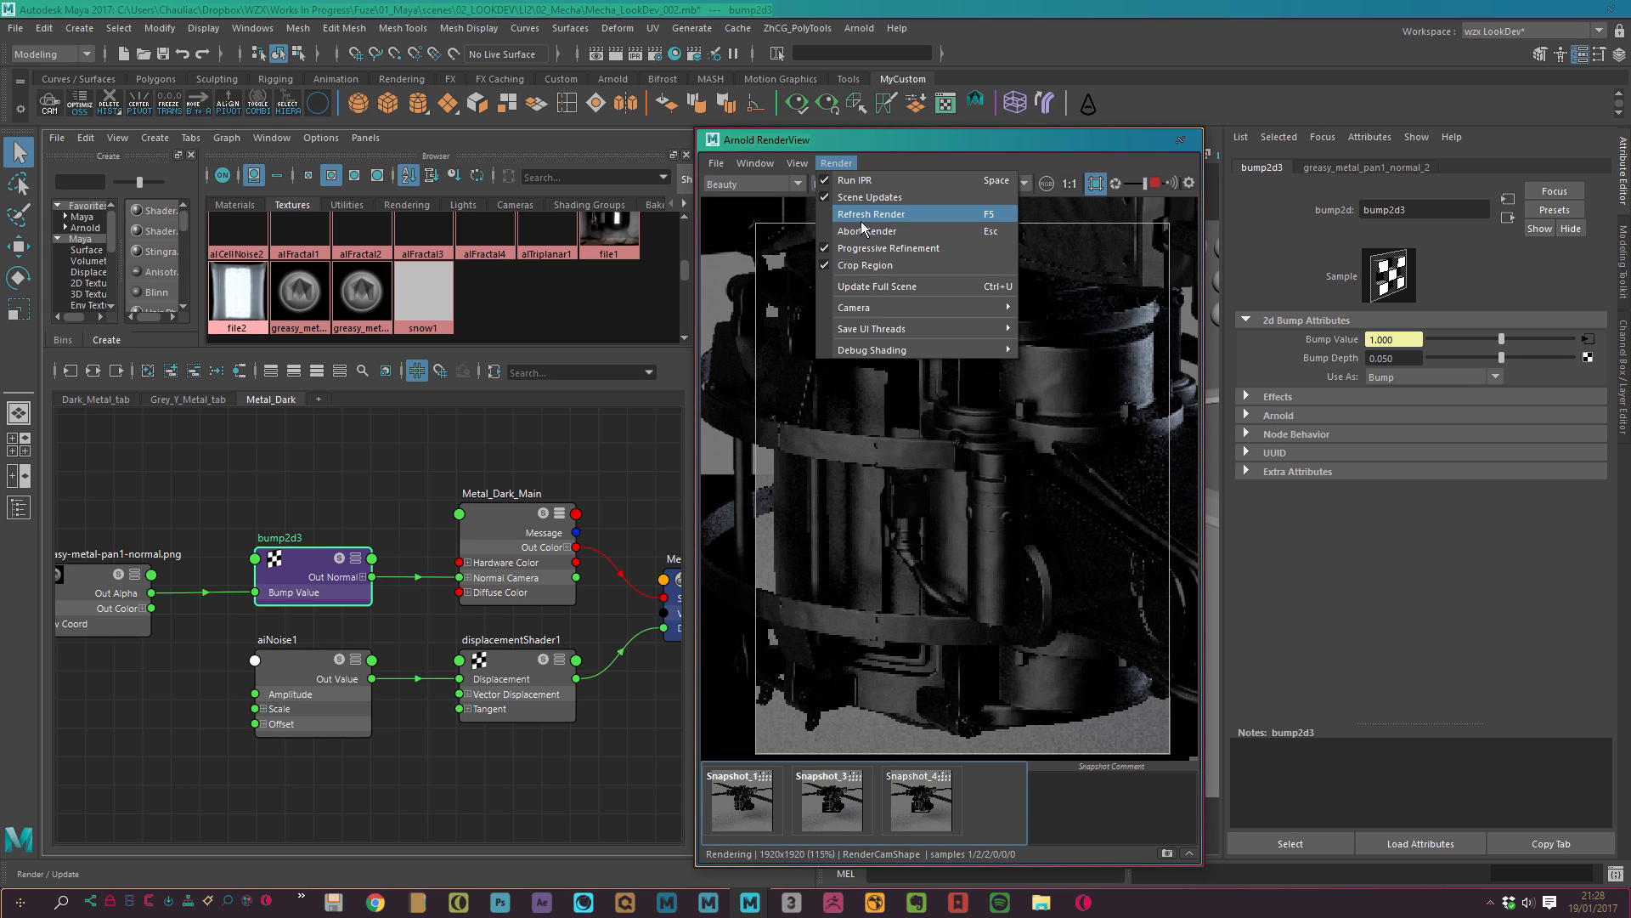
pyautogui.click(872, 286)
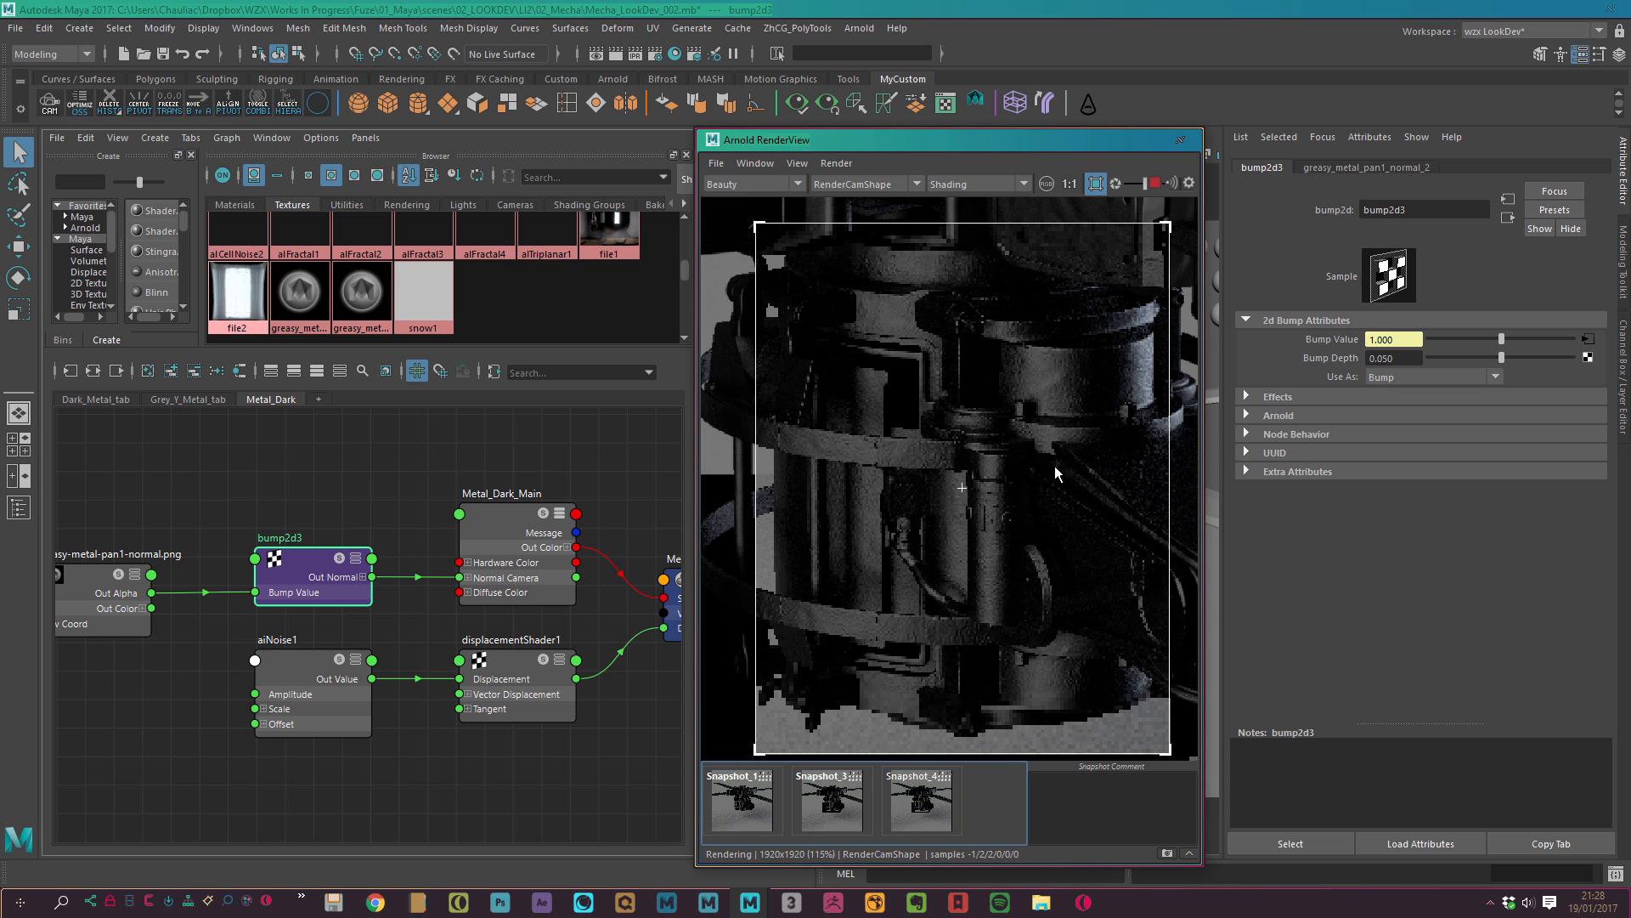
# Narrow the render region to a small area around the central pipes of the middle section.
pyautogui.keyDown('alt'); pyautogui.moveTo(1053, 465); pyautogui.dragTo(897, 499, button='middle'); pyautogui.keyUp('alt')
pyautogui.keyDown('alt'); pyautogui.moveTo(897, 500); pyautogui.dragTo(1133, 600, button='right'); pyautogui.keyUp('alt')
pyautogui.keyDown('alt'); pyautogui.moveTo(892, 544); pyautogui.dragTo(874, 303, button='middle'); pyautogui.keyUp('alt')
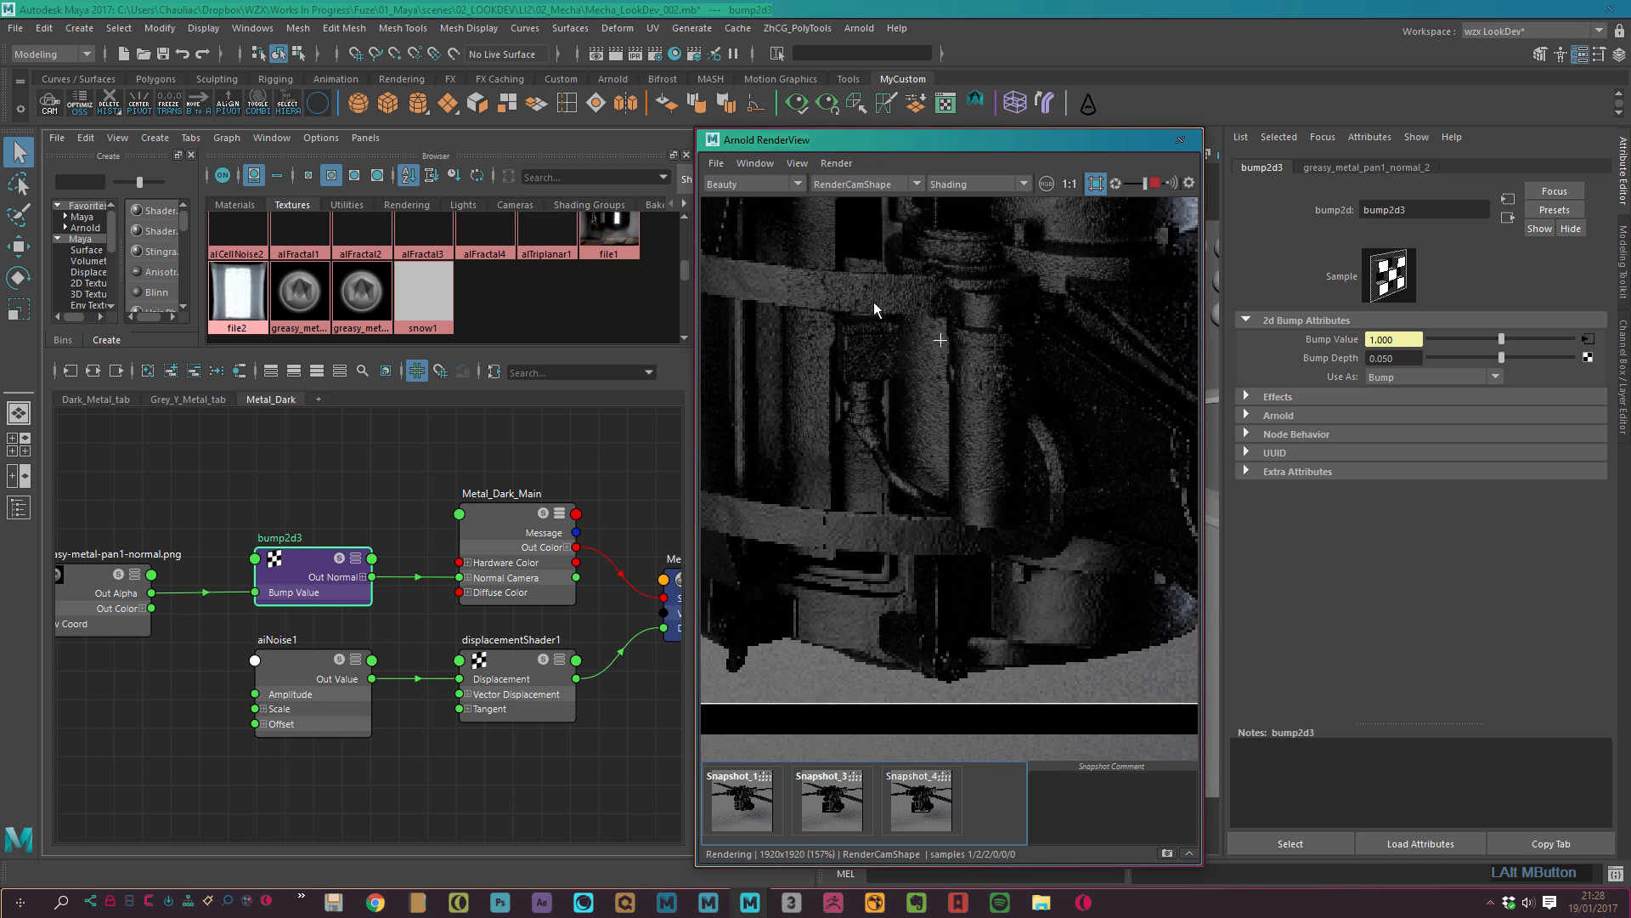
pyautogui.moveTo(834, 268); pyautogui.dragTo(1031, 431)
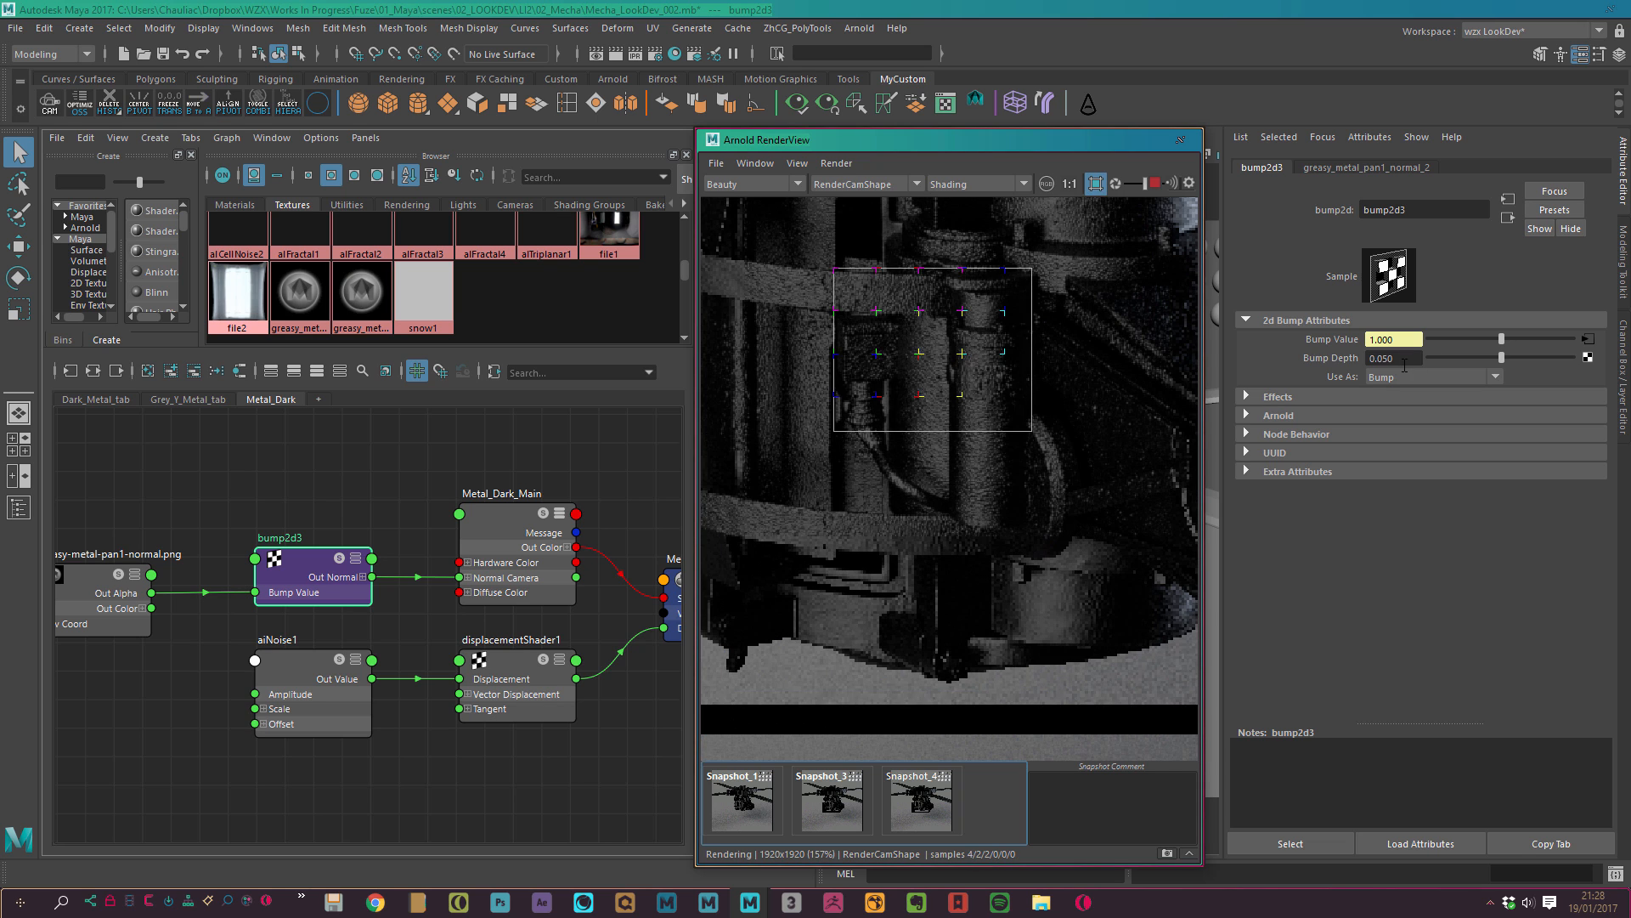
# Reduce bump2d3's Bump Depth to 0.02, and update the full scene to check the central pipes.
pyautogui.click(1404, 359)
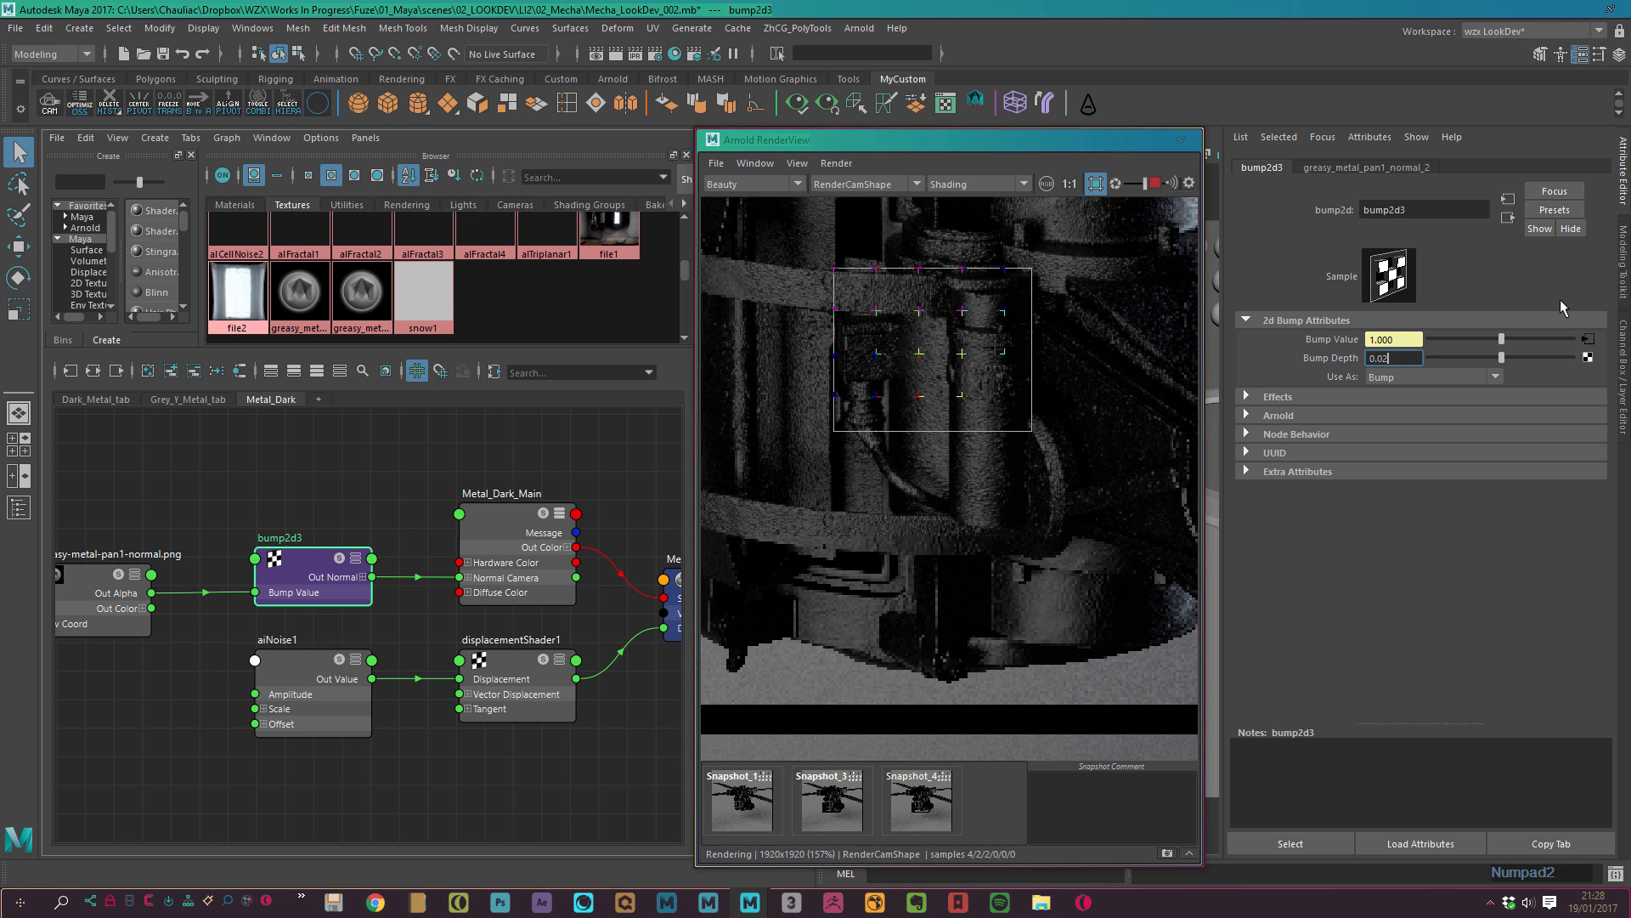
pyautogui.press('Return')
pyautogui.click(837, 164)
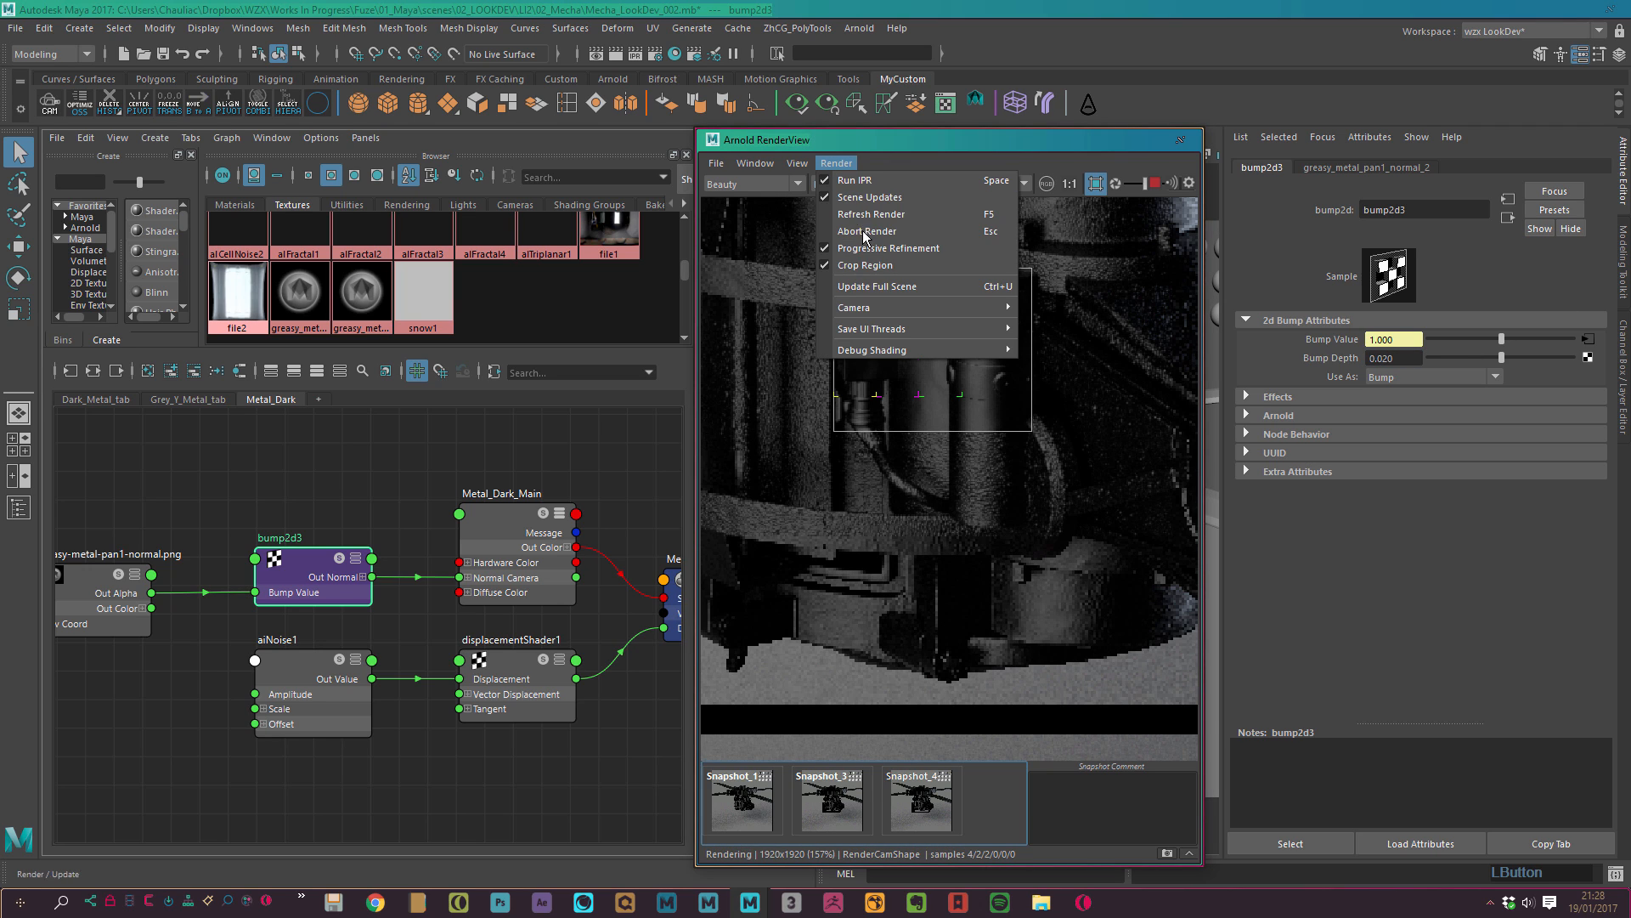
pyautogui.click(887, 288)
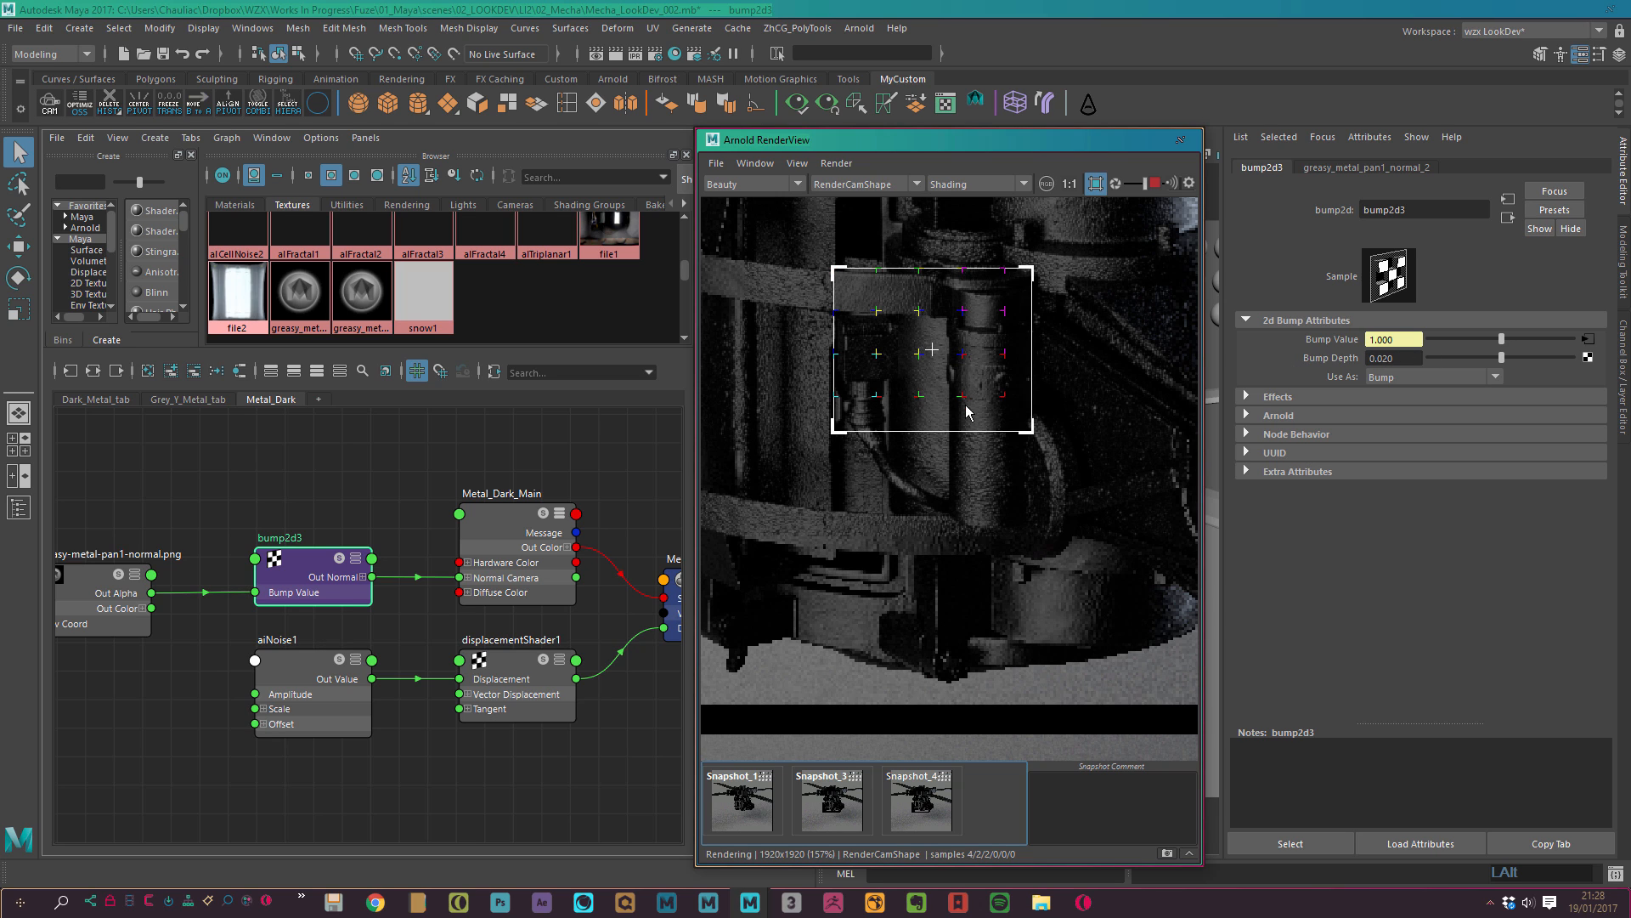
pyautogui.keyDown('alt'); pyautogui.moveTo(966, 412); pyautogui.dragTo(984, 437, button='middle'); pyautogui.keyUp('alt')
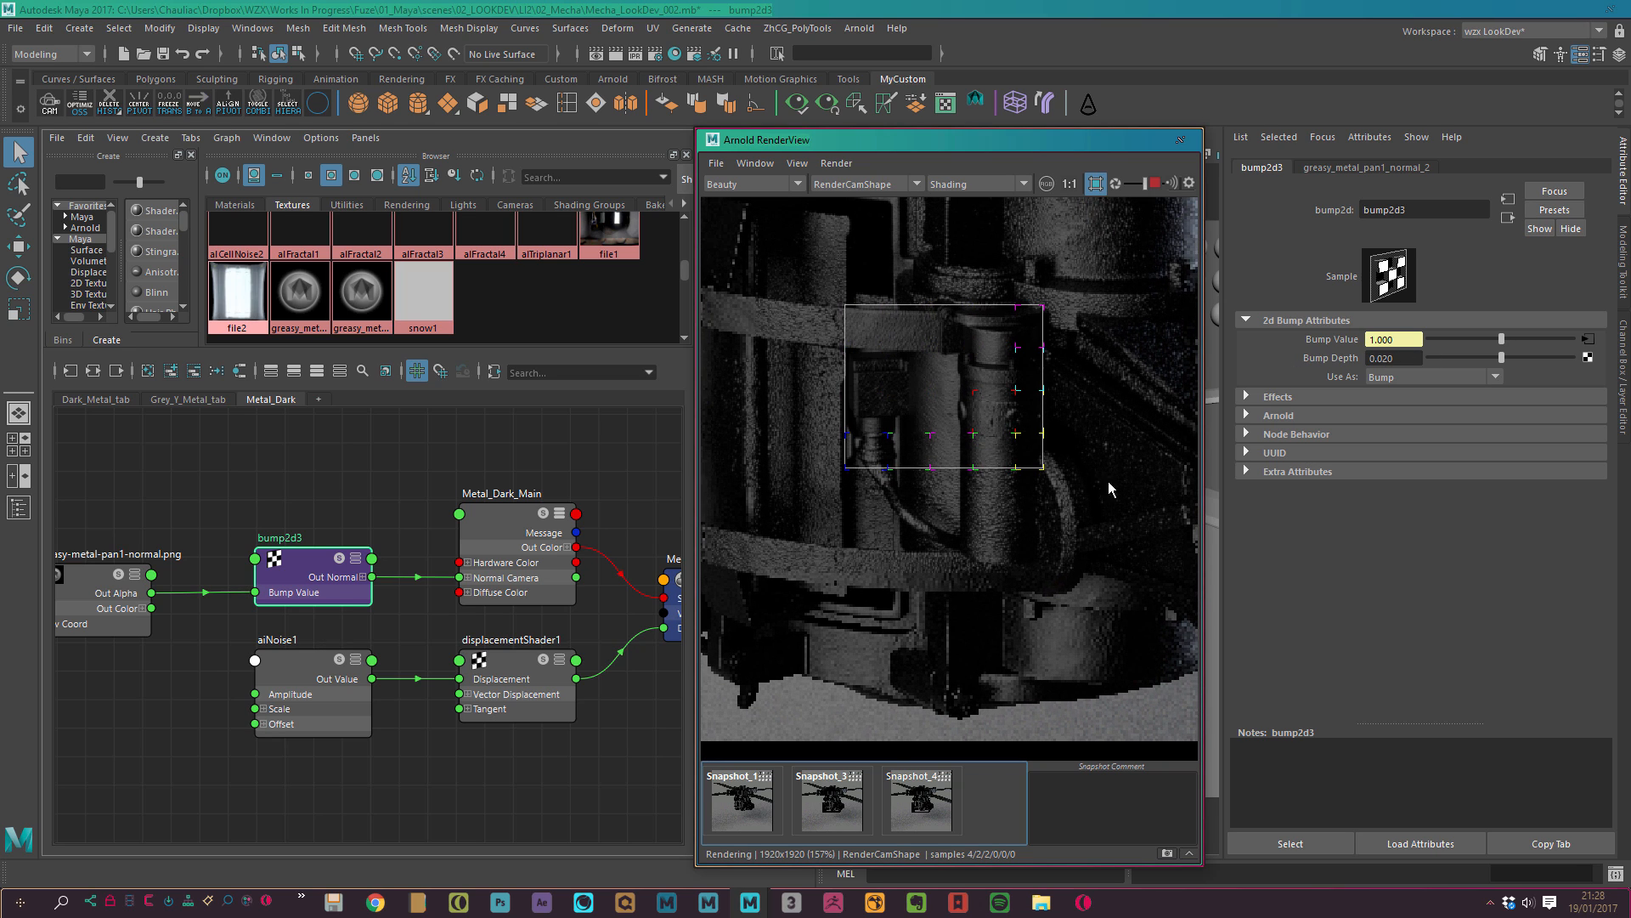
# Lower bump2d3's Bump Depth to 0.008, and refresh the full scene in the render.
pyautogui.moveTo(1383, 359); pyautogui.dragTo(1437, 360)
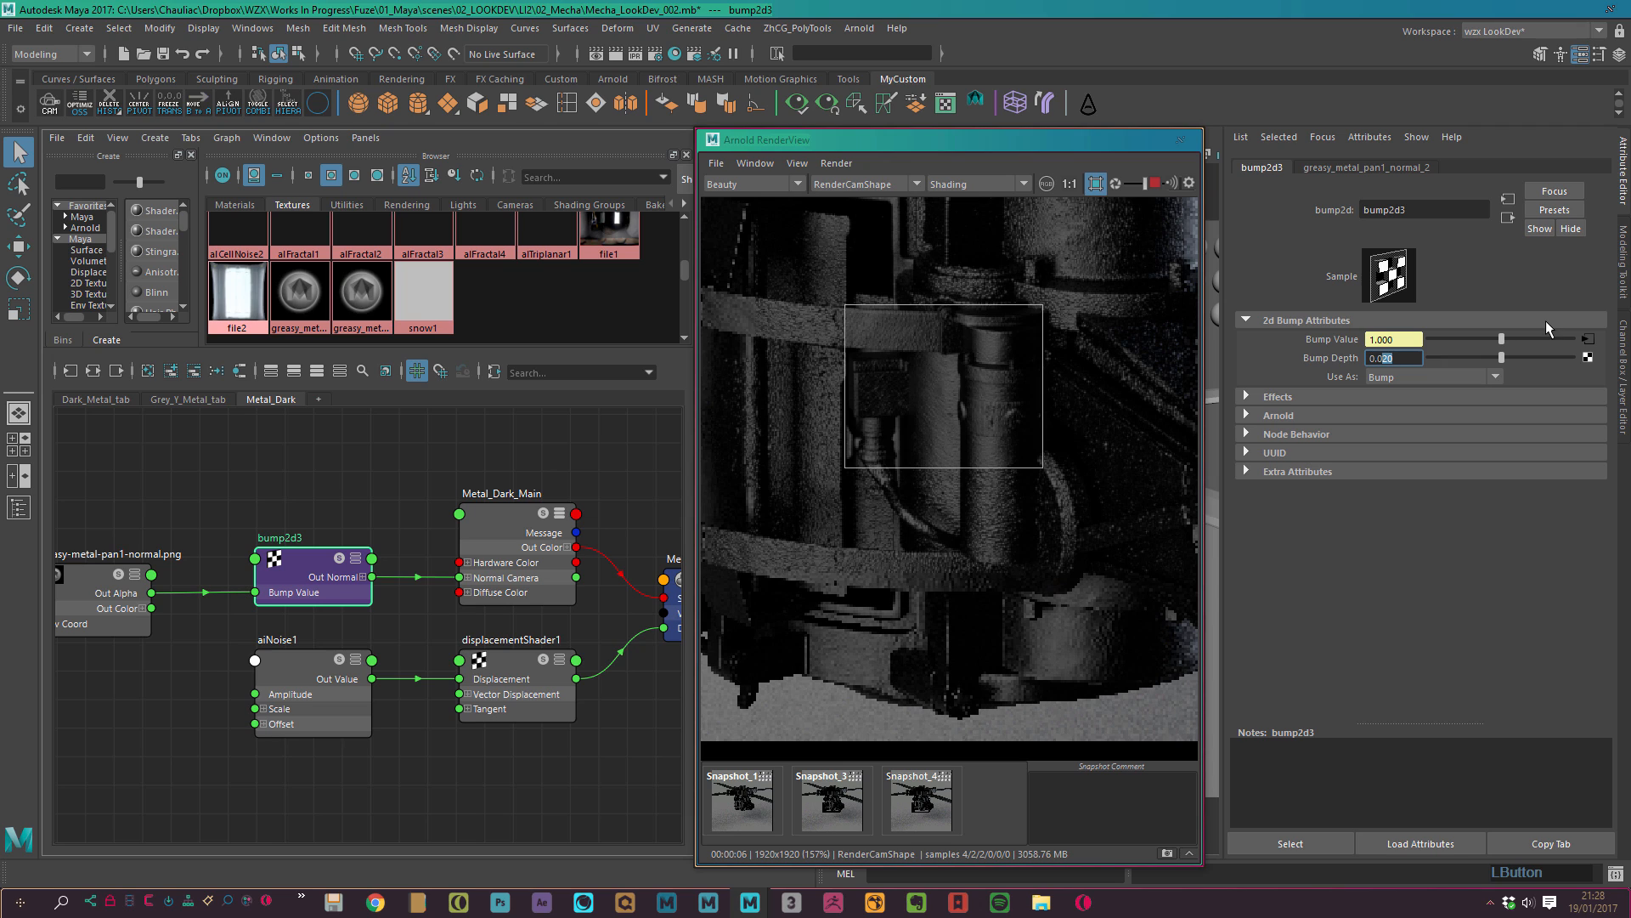
pyautogui.write('08')
pyautogui.press('Return')
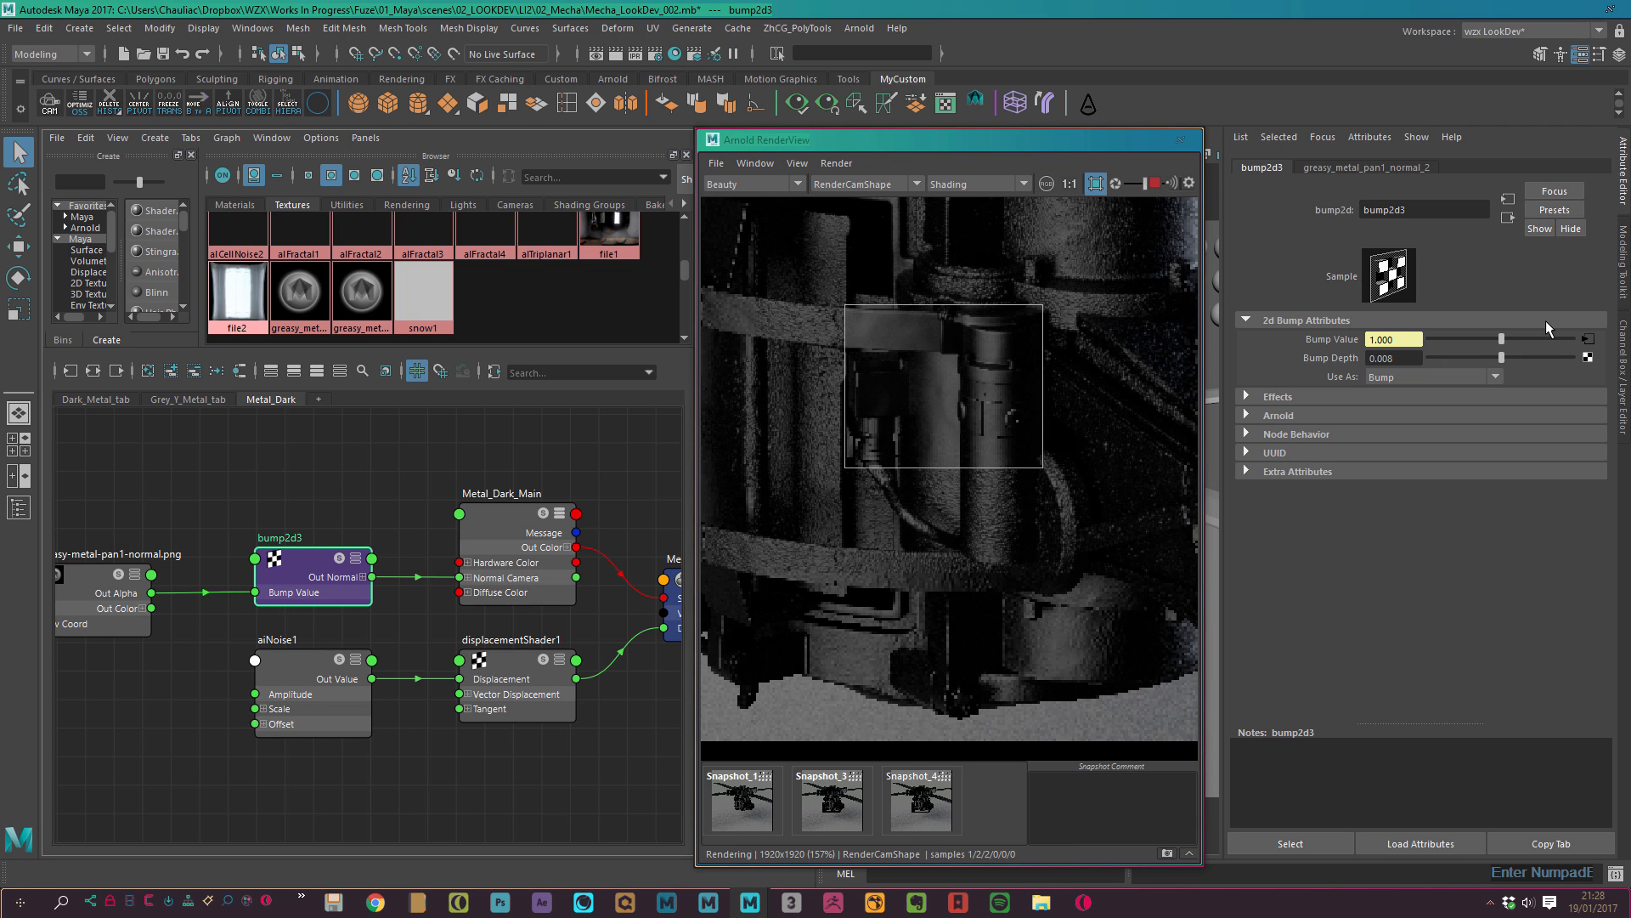
pyautogui.click(836, 162)
pyautogui.click(887, 288)
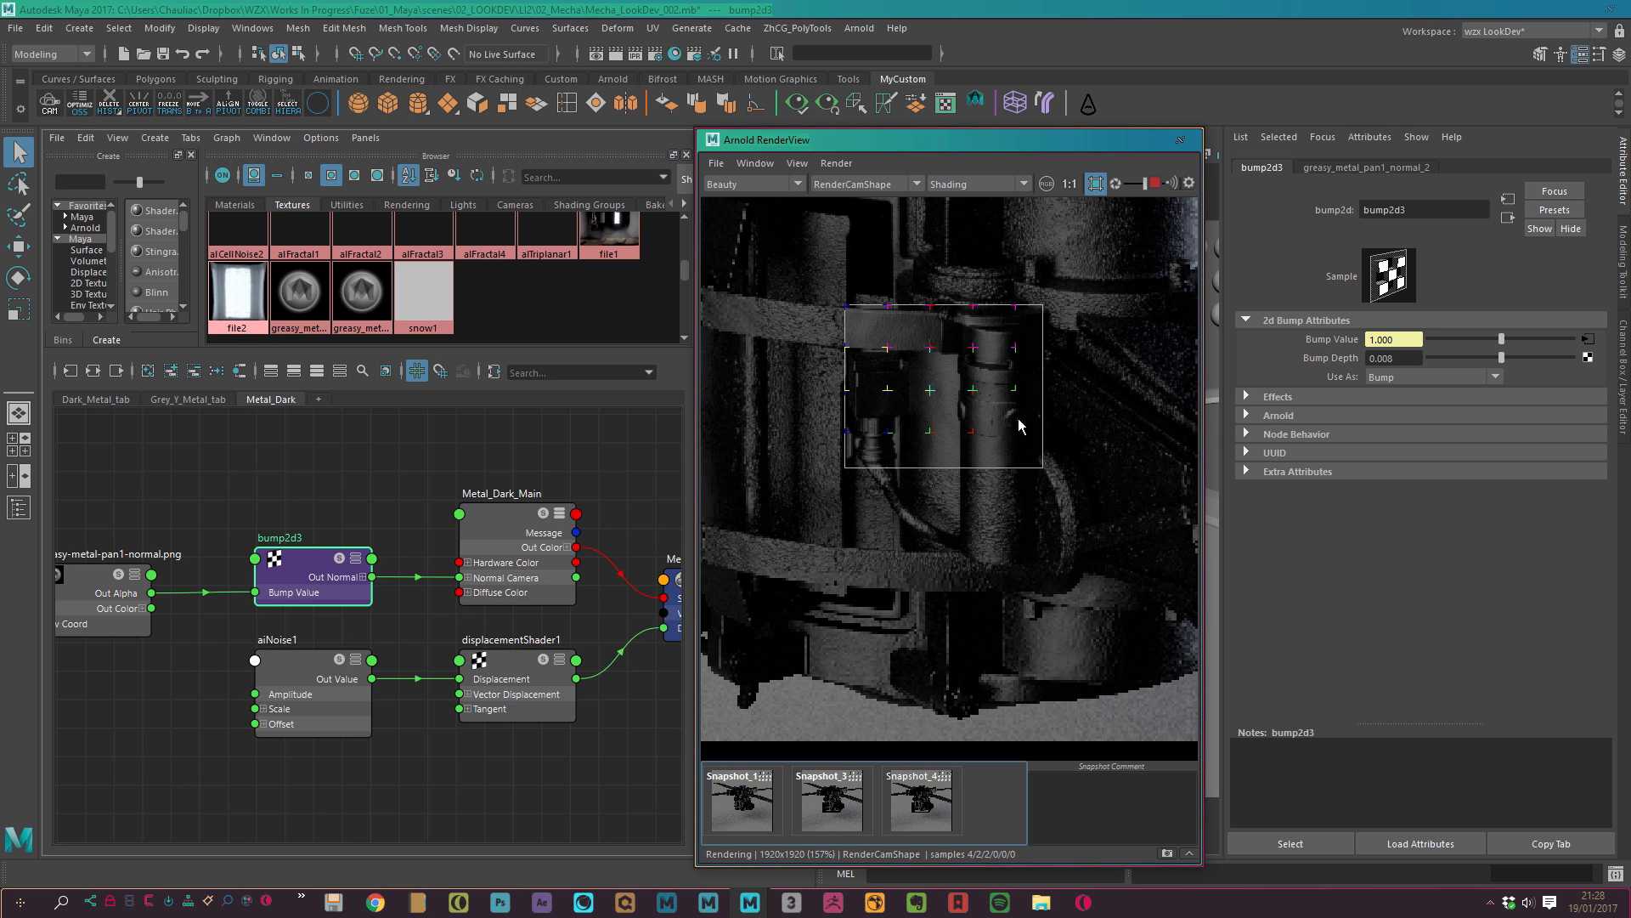
# Examine the bump detail on the pipes and fittings inside the render region, comparing it with the surfaces outside.
pyautogui.keyDown('alt'); pyautogui.moveTo(848, 321); pyautogui.dragTo(865, 402, button='middle'); pyautogui.keyUp('alt')
pyautogui.keyDown('alt'); pyautogui.moveTo(865, 401); pyautogui.dragTo(884, 414, button='right'); pyautogui.keyUp('alt')
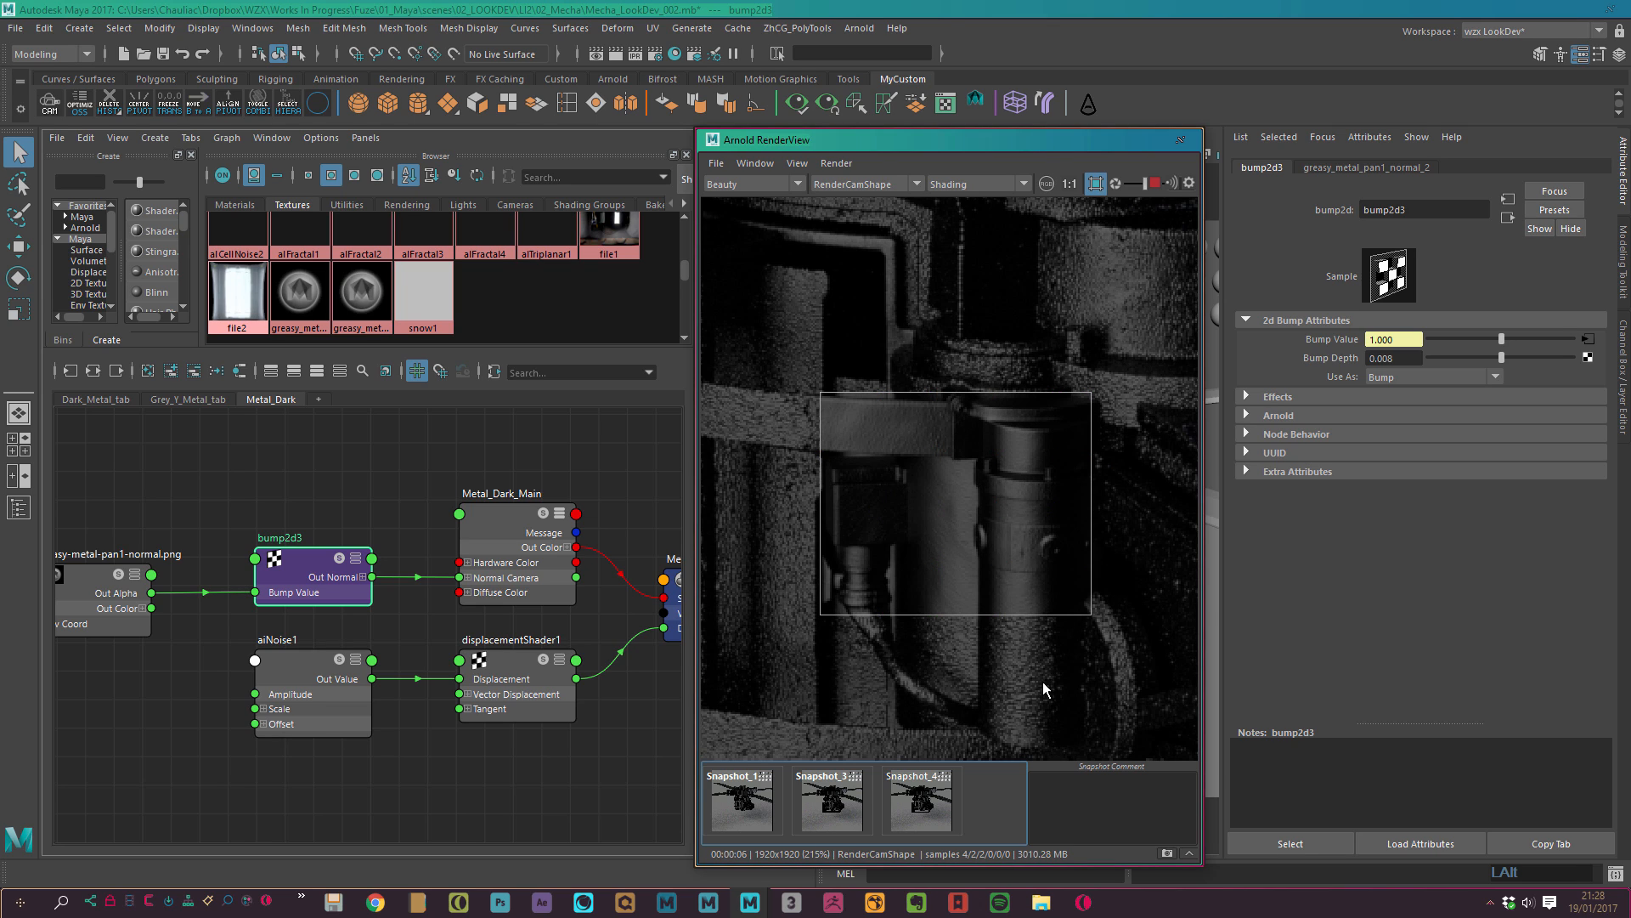
pyautogui.moveTo(856, 500)
pyautogui.keyDown('alt'); pyautogui.mouseDown(button='middle')
pyautogui.moveTo(986, 528)
pyautogui.moveTo(844, 523)
pyautogui.mouseUp(button='middle'); pyautogui.keyUp('alt')
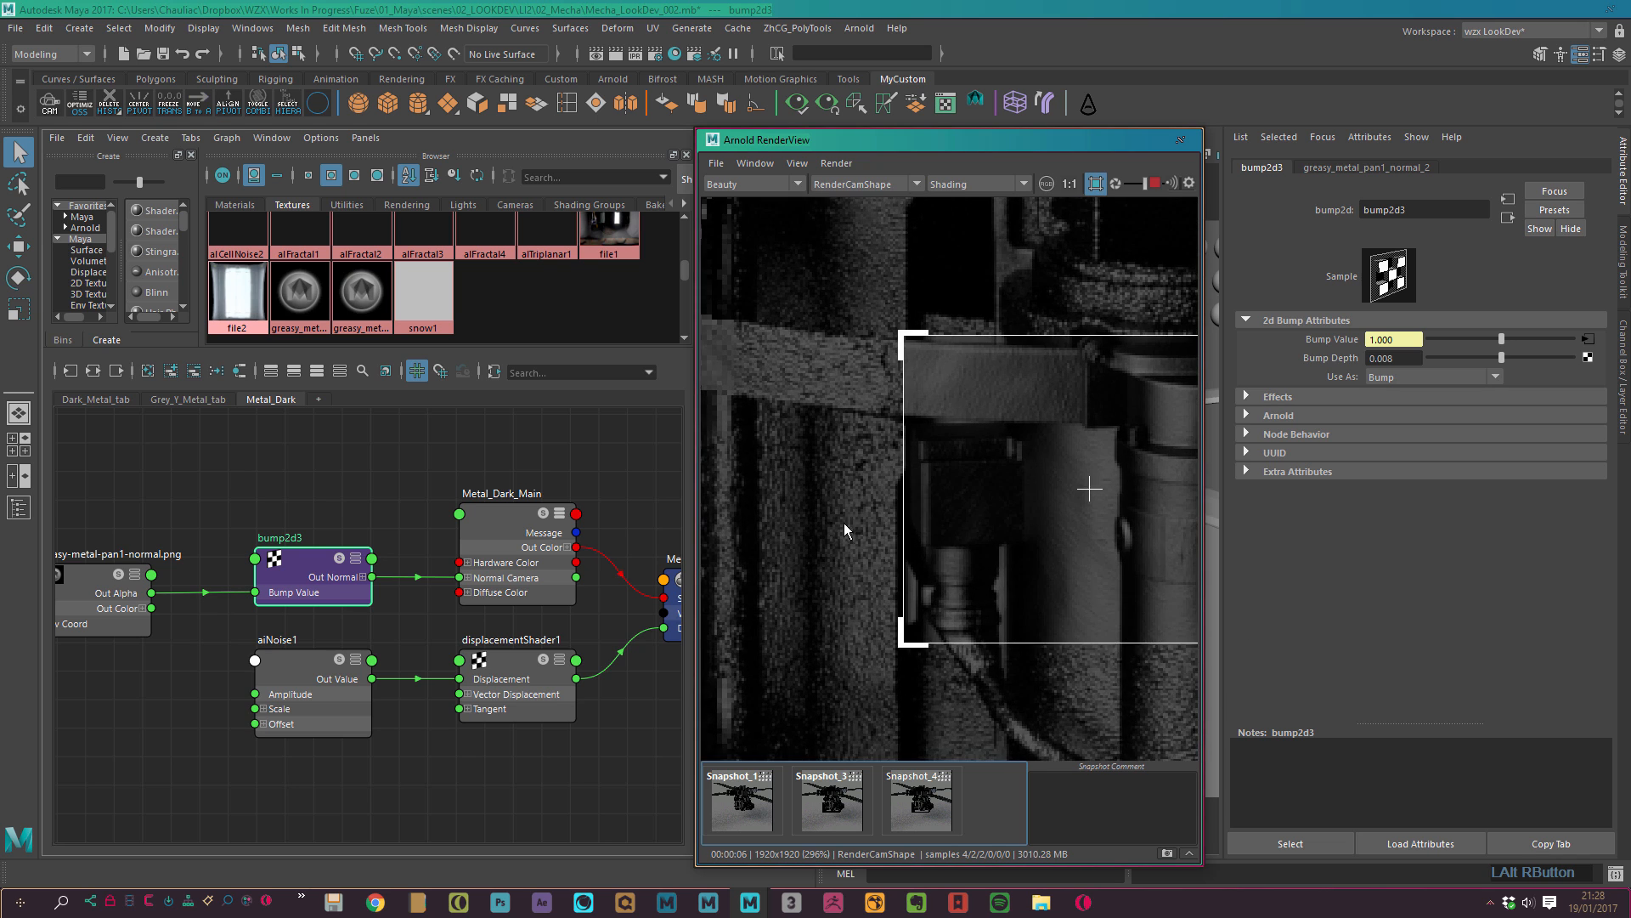
pyautogui.keyDown('alt'); pyautogui.moveTo(844, 522); pyautogui.dragTo(992, 597, button='right'); pyautogui.keyUp('alt')
pyautogui.keyDown('alt'); pyautogui.moveTo(991, 597); pyautogui.dragTo(1024, 436, button='middle'); pyautogui.keyUp('alt')
pyautogui.keyDown('alt'); pyautogui.moveTo(1024, 437); pyautogui.dragTo(978, 428, button='right'); pyautogui.keyUp('alt')
pyautogui.keyDown('alt'); pyautogui.moveTo(979, 428); pyautogui.dragTo(1034, 361, button='middle'); pyautogui.keyUp('alt')
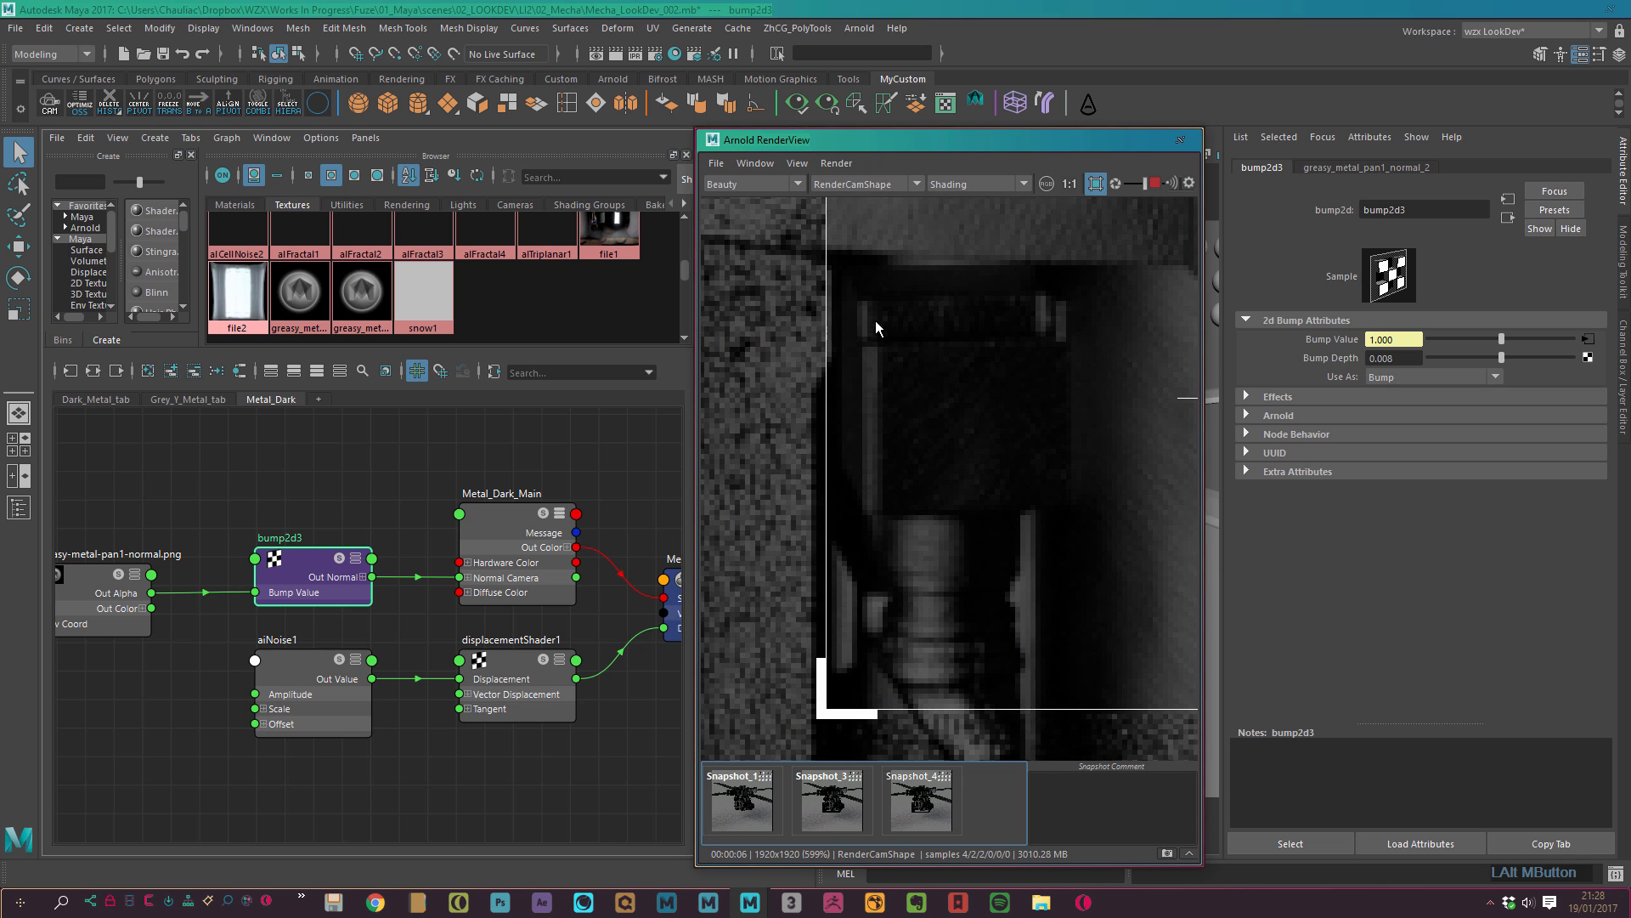
pyautogui.keyDown('alt'); pyautogui.moveTo(941, 592); pyautogui.dragTo(947, 550, button='middle'); pyautogui.keyUp('alt')
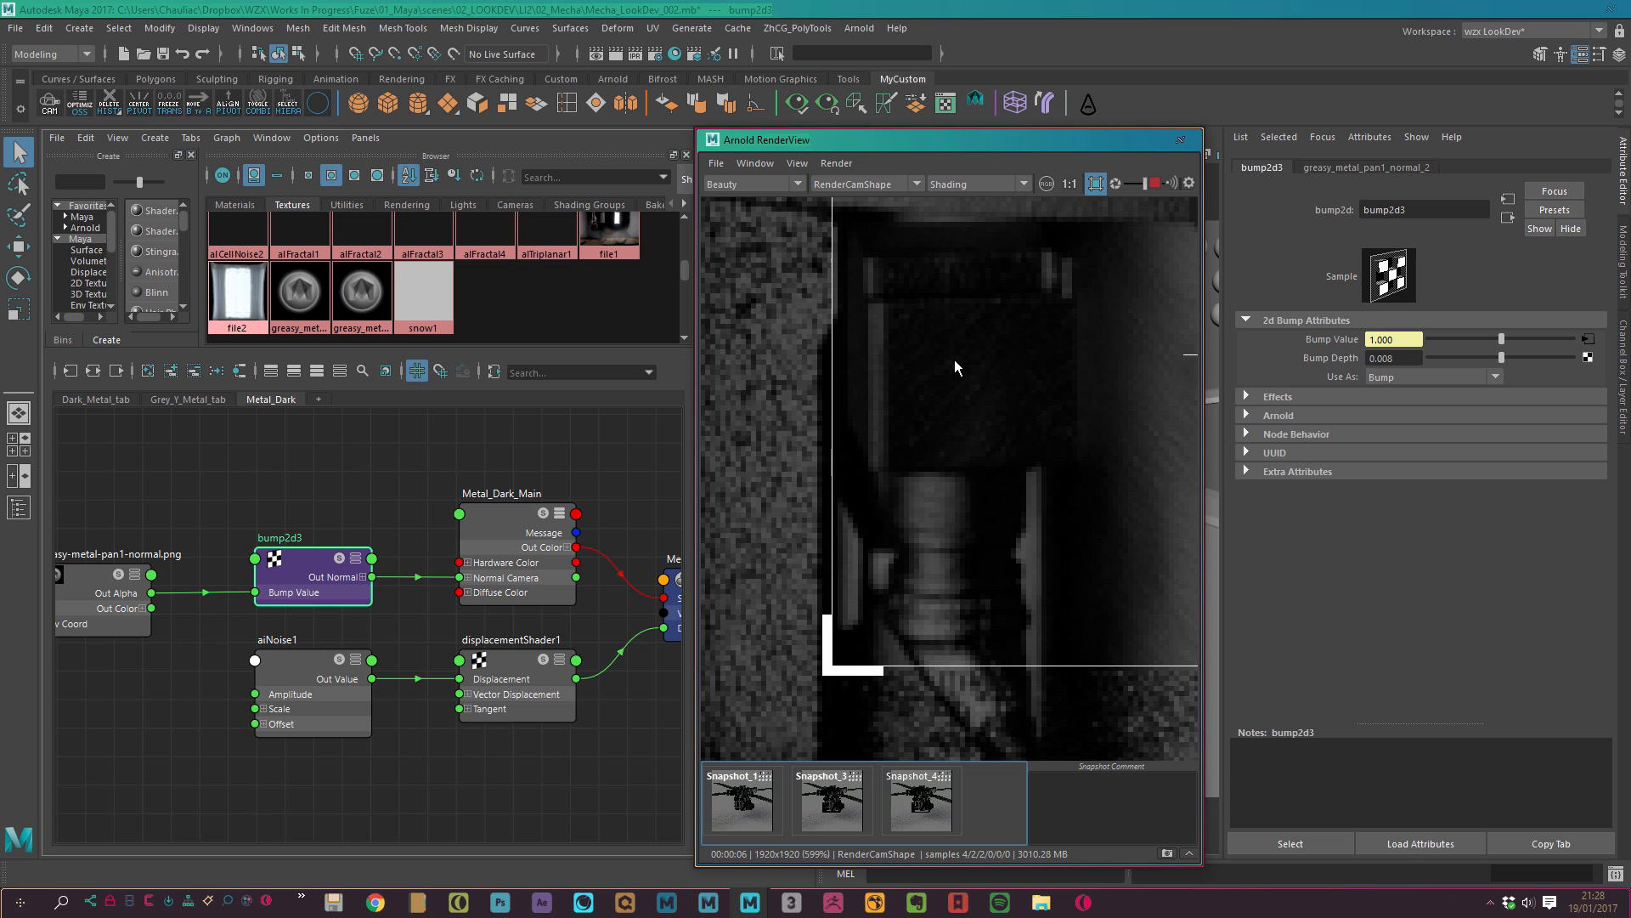
pyautogui.moveTo(972, 443)
pyautogui.keyDown('alt'); pyautogui.mouseDown(button='right')
pyautogui.moveTo(595, 414)
pyautogui.moveTo(676, 432)
pyautogui.moveTo(974, 720)
pyautogui.moveTo(1118, 605)
pyautogui.moveTo(977, 442)
pyautogui.mouseUp(button='right'); pyautogui.keyUp('alt')
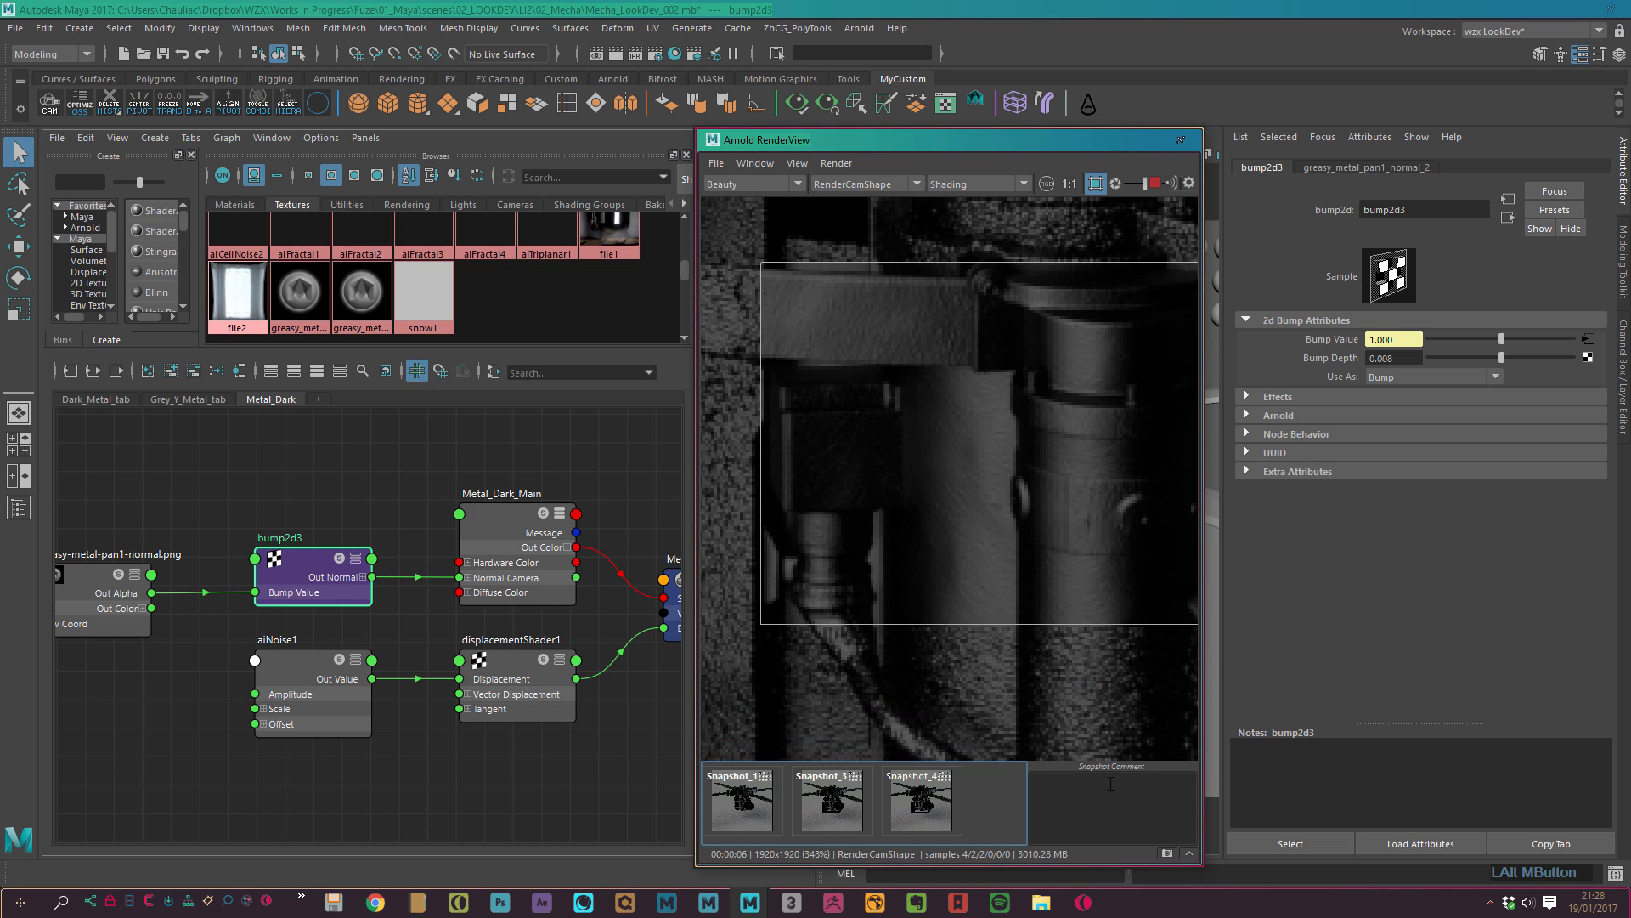
# Store a snapshot of the render with the reduced bump, and compare it with Snapshot_1.
pyautogui.click(1167, 853)
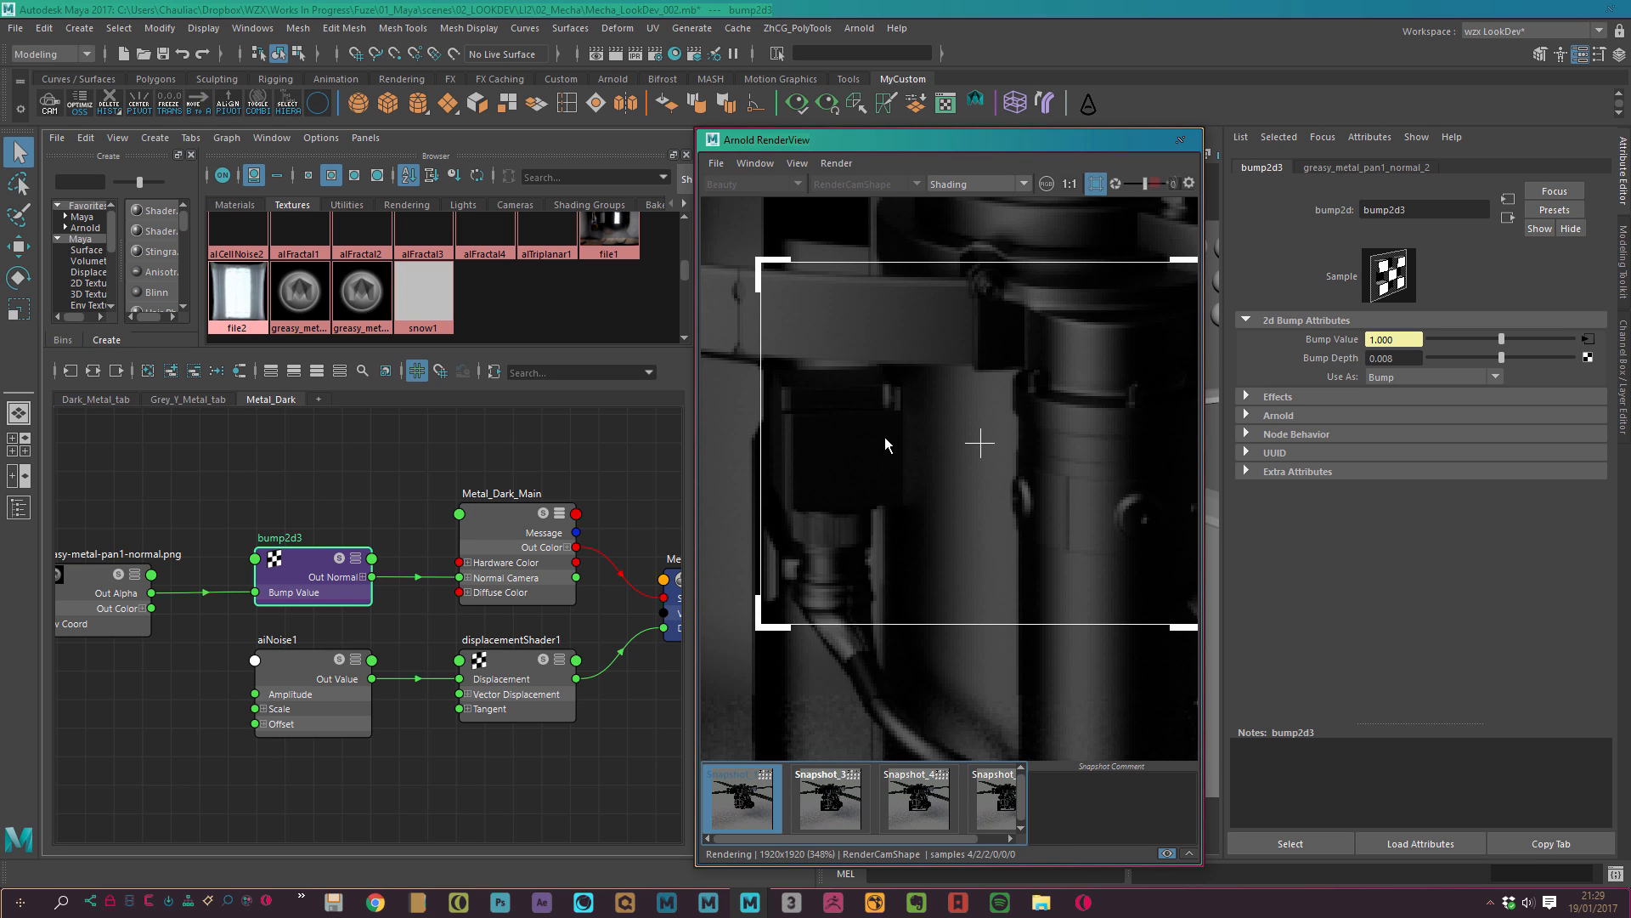
pyautogui.click(981, 787)
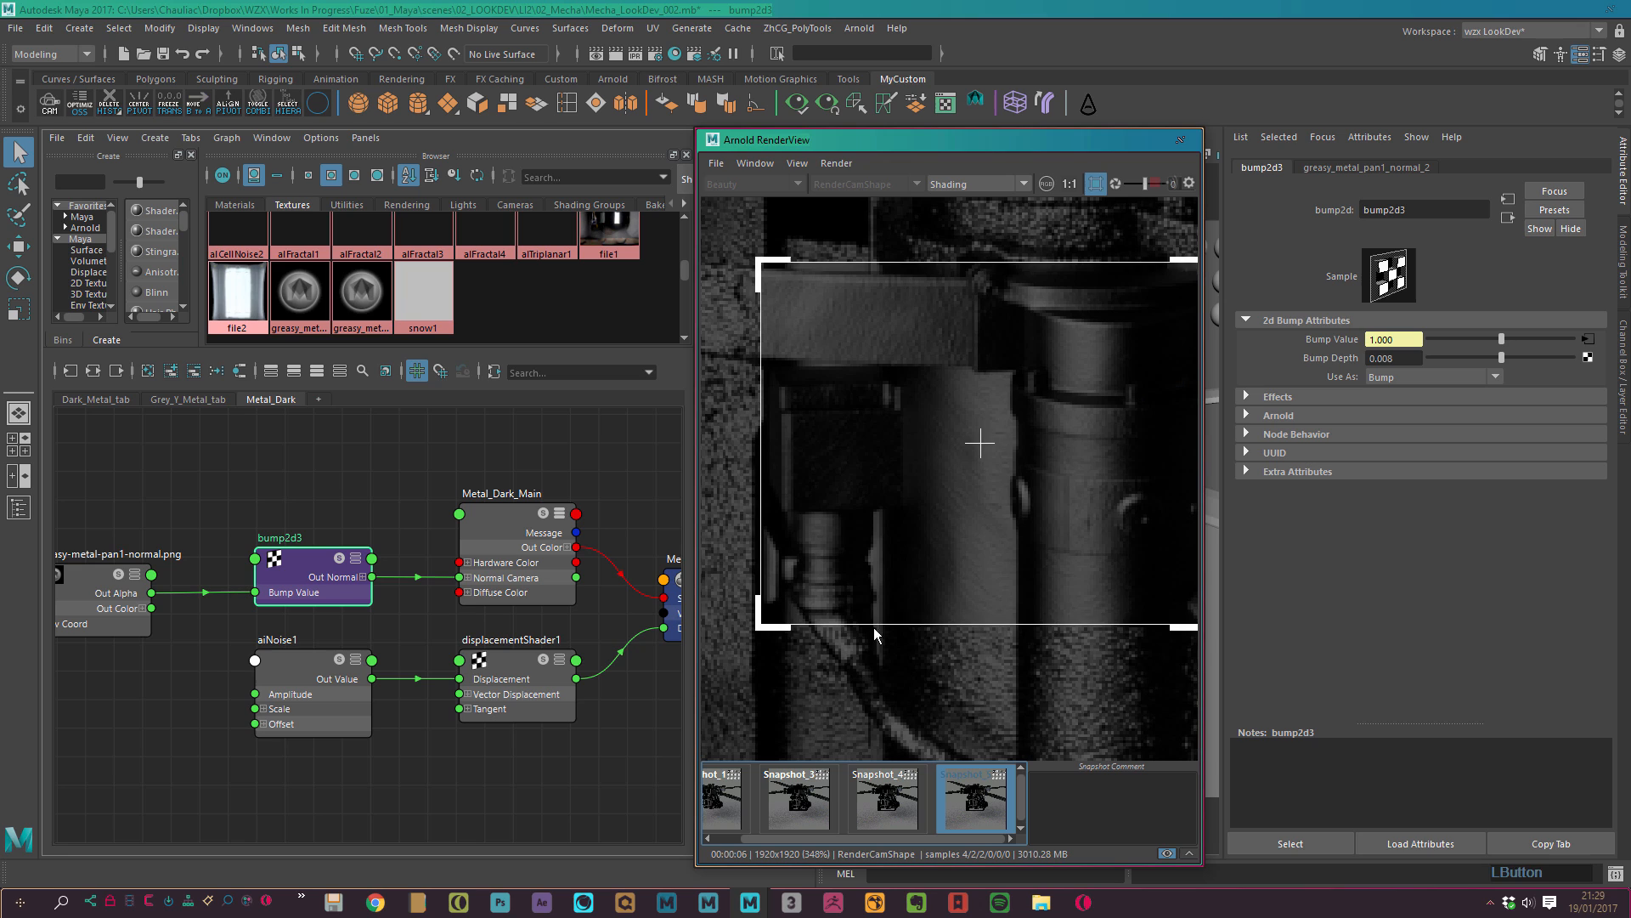
pyautogui.click(727, 802)
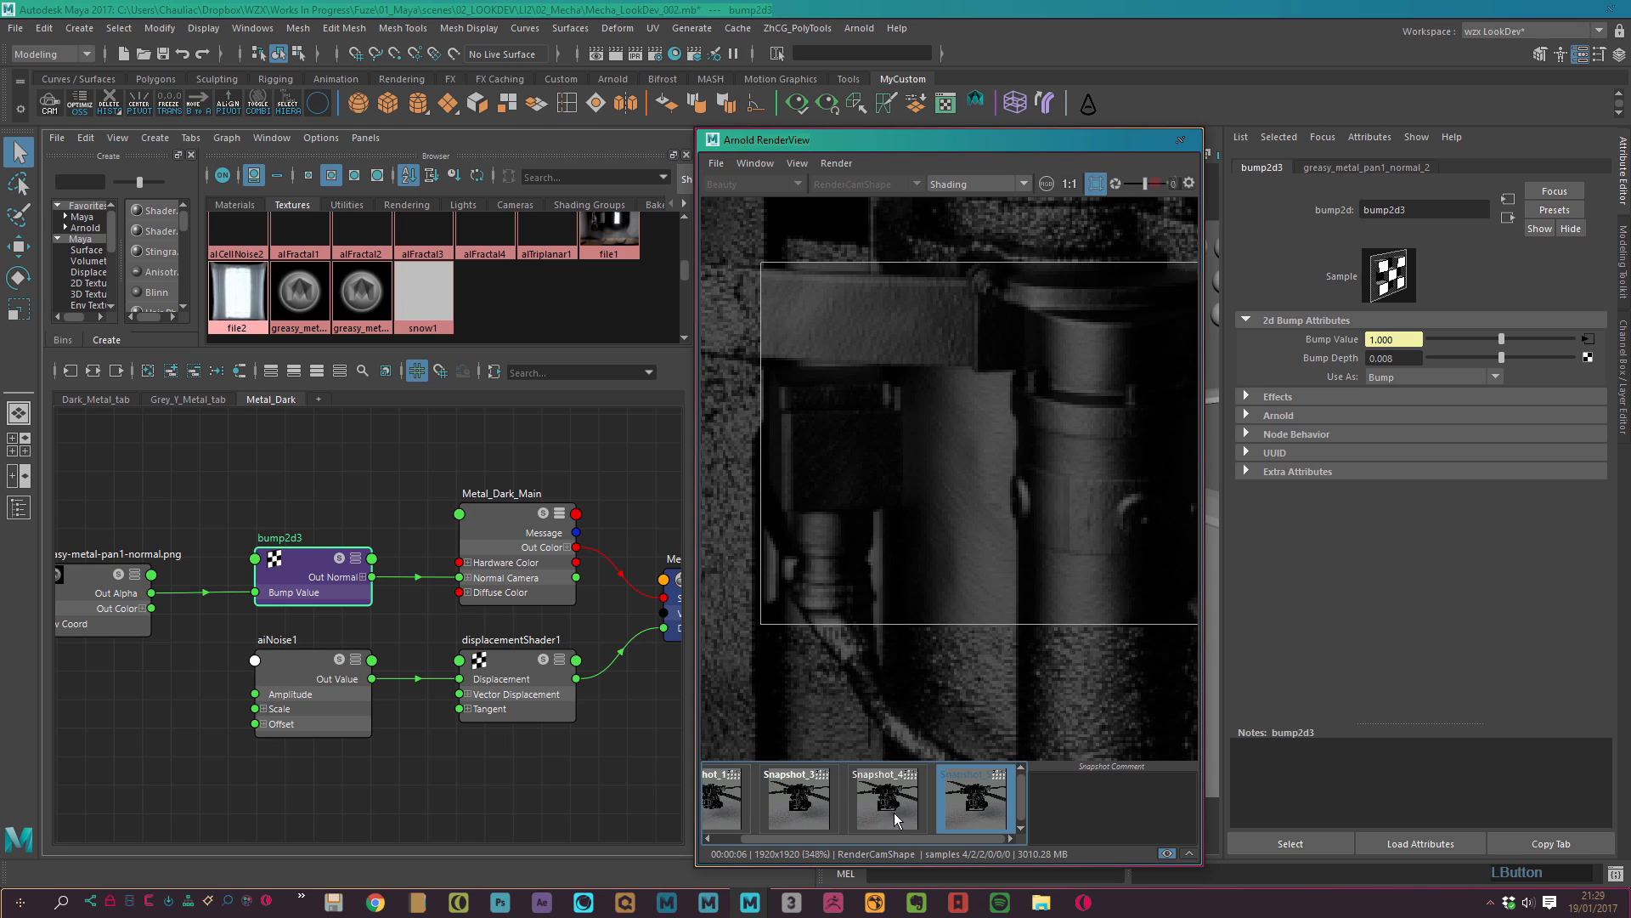
# Delete the intermediate render snapshots Snapshot_3 and Snapshot_4, keeping Snapshot_1 and Snapshot_5.
pyautogui.click(822, 805)
pyautogui.rightClick(829, 805)
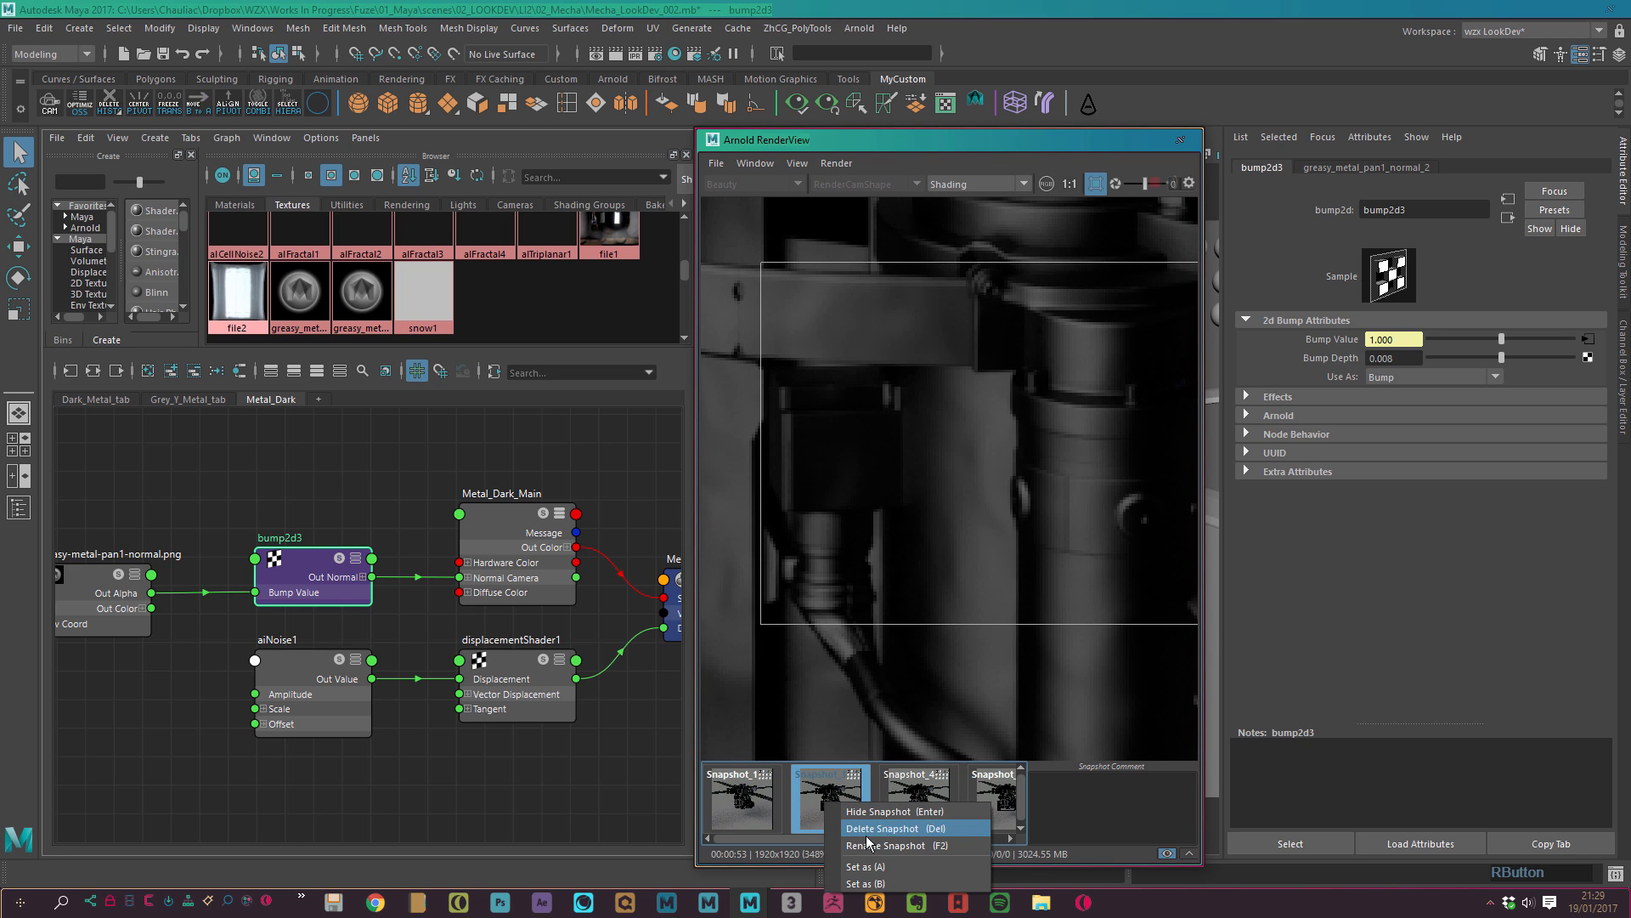
pyautogui.click(875, 829)
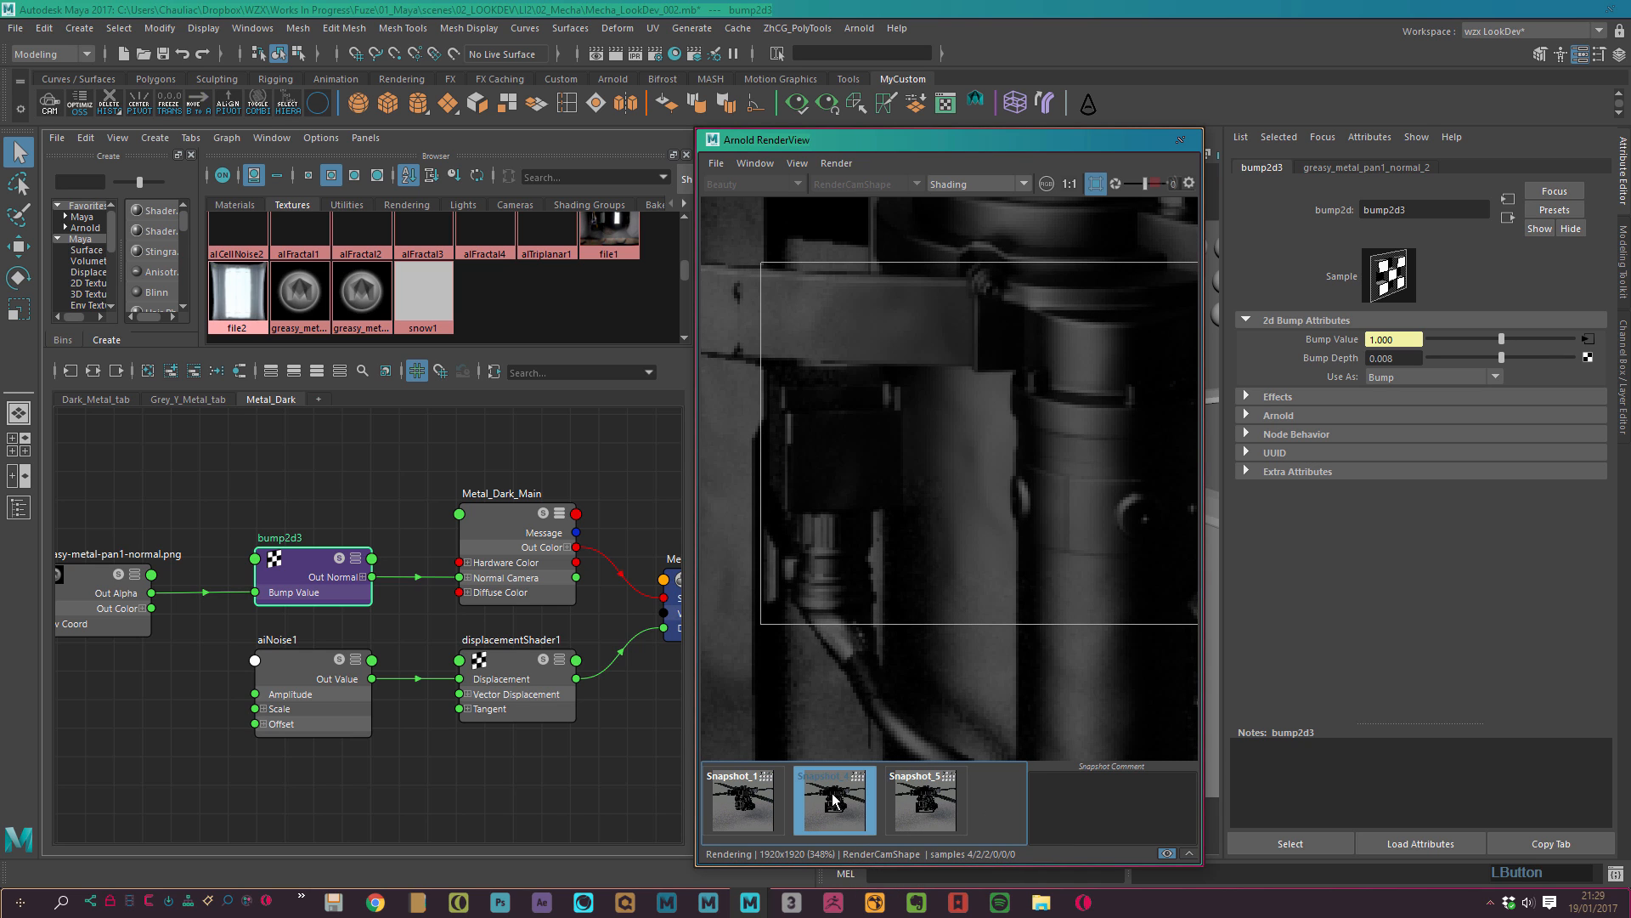
pyautogui.rightClick(833, 799)
pyautogui.click(864, 825)
# Compare Snapshot_1 with Snapshot_5 by switching repeatedly between them to judge the bump strength on the pipes.
pyautogui.click(762, 816)
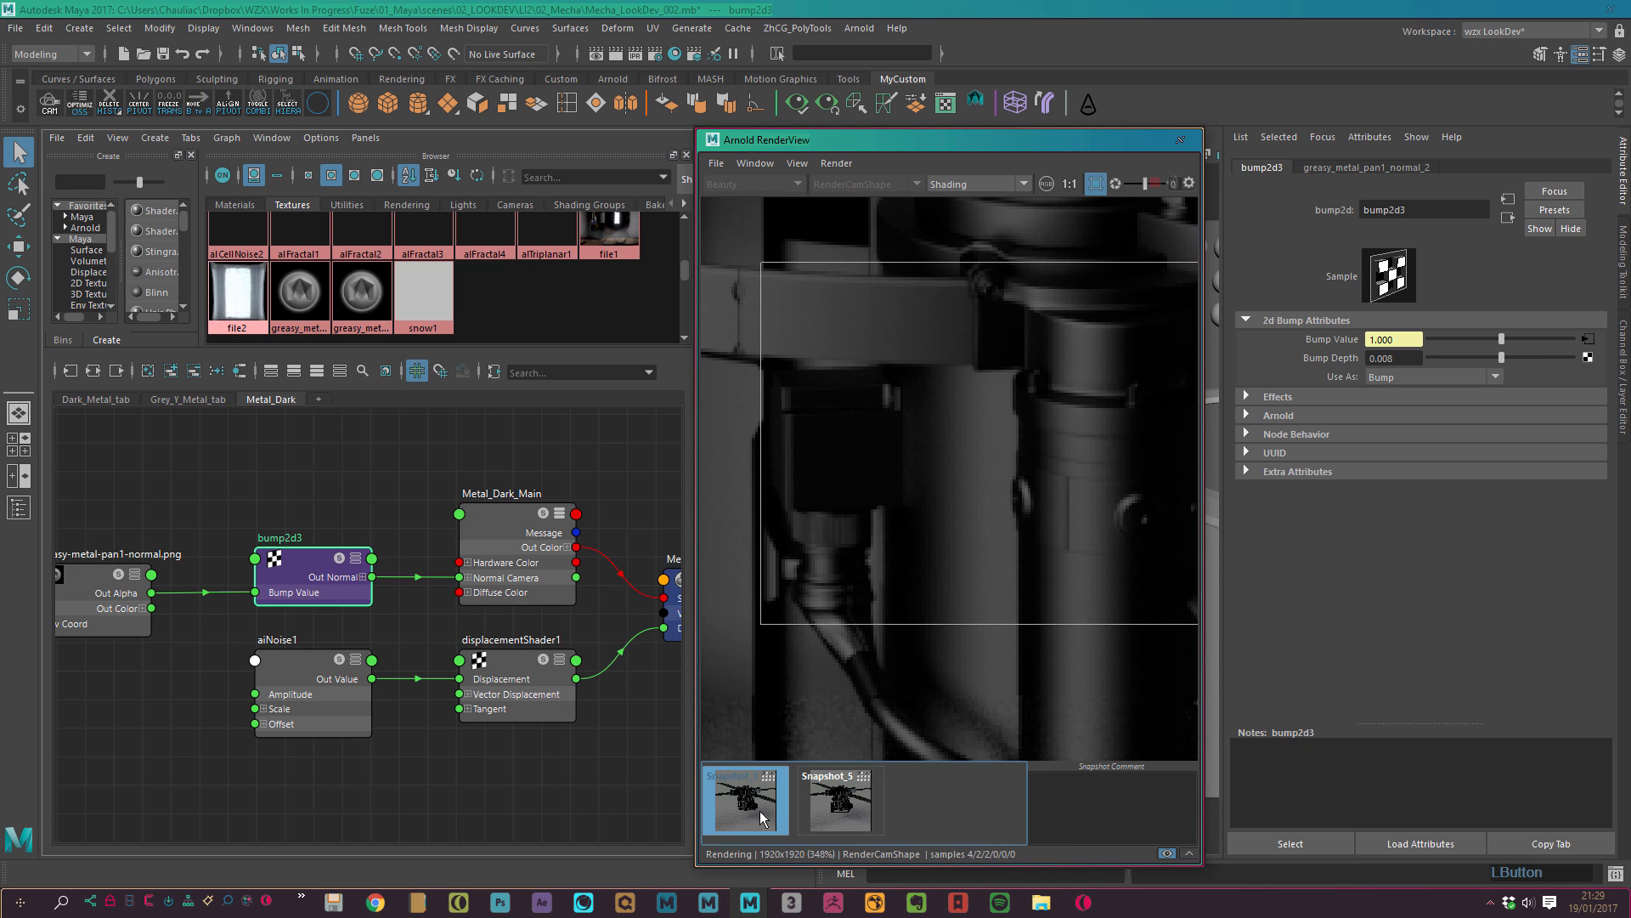
pyautogui.click(814, 806)
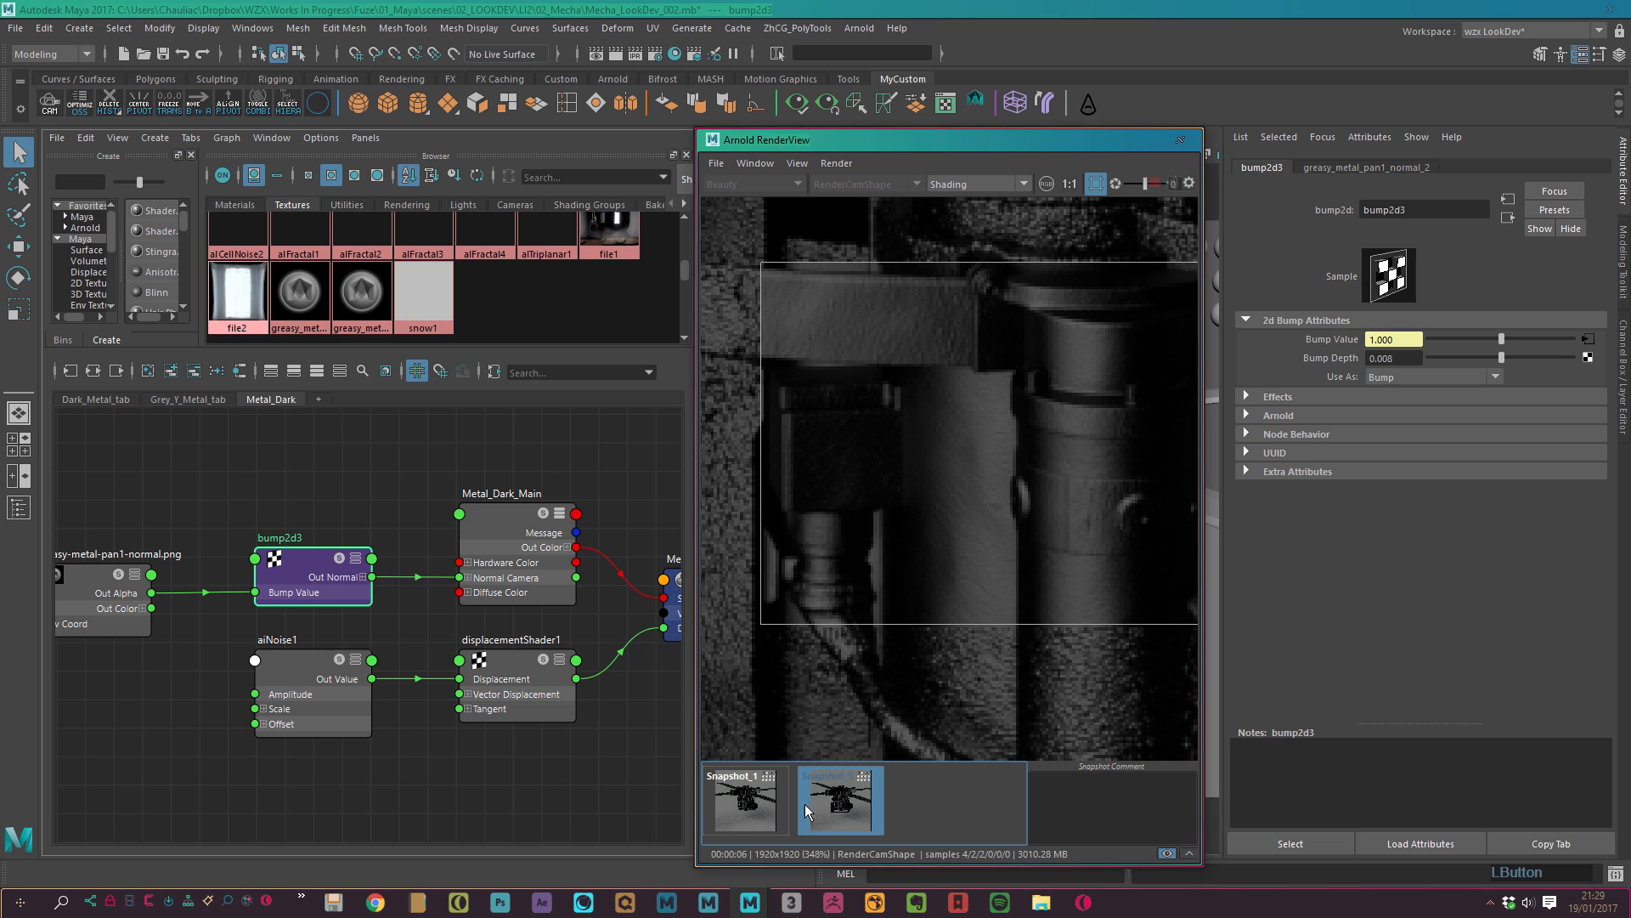
pyautogui.click(835, 801)
pyautogui.click(749, 801)
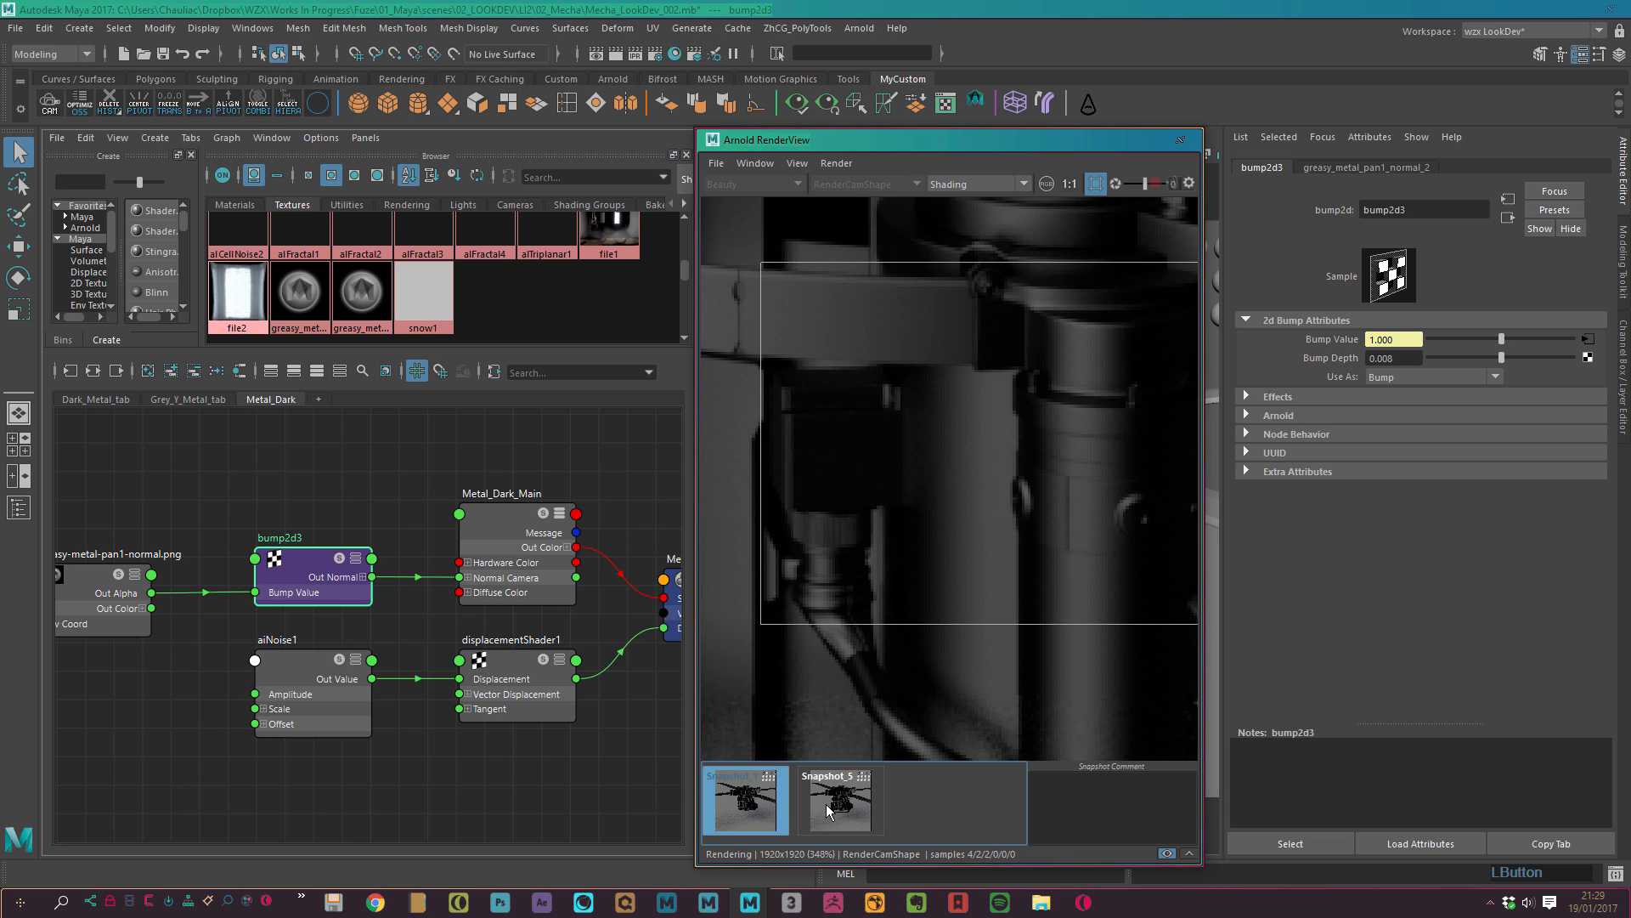
pyautogui.click(825, 804)
pyautogui.click(748, 807)
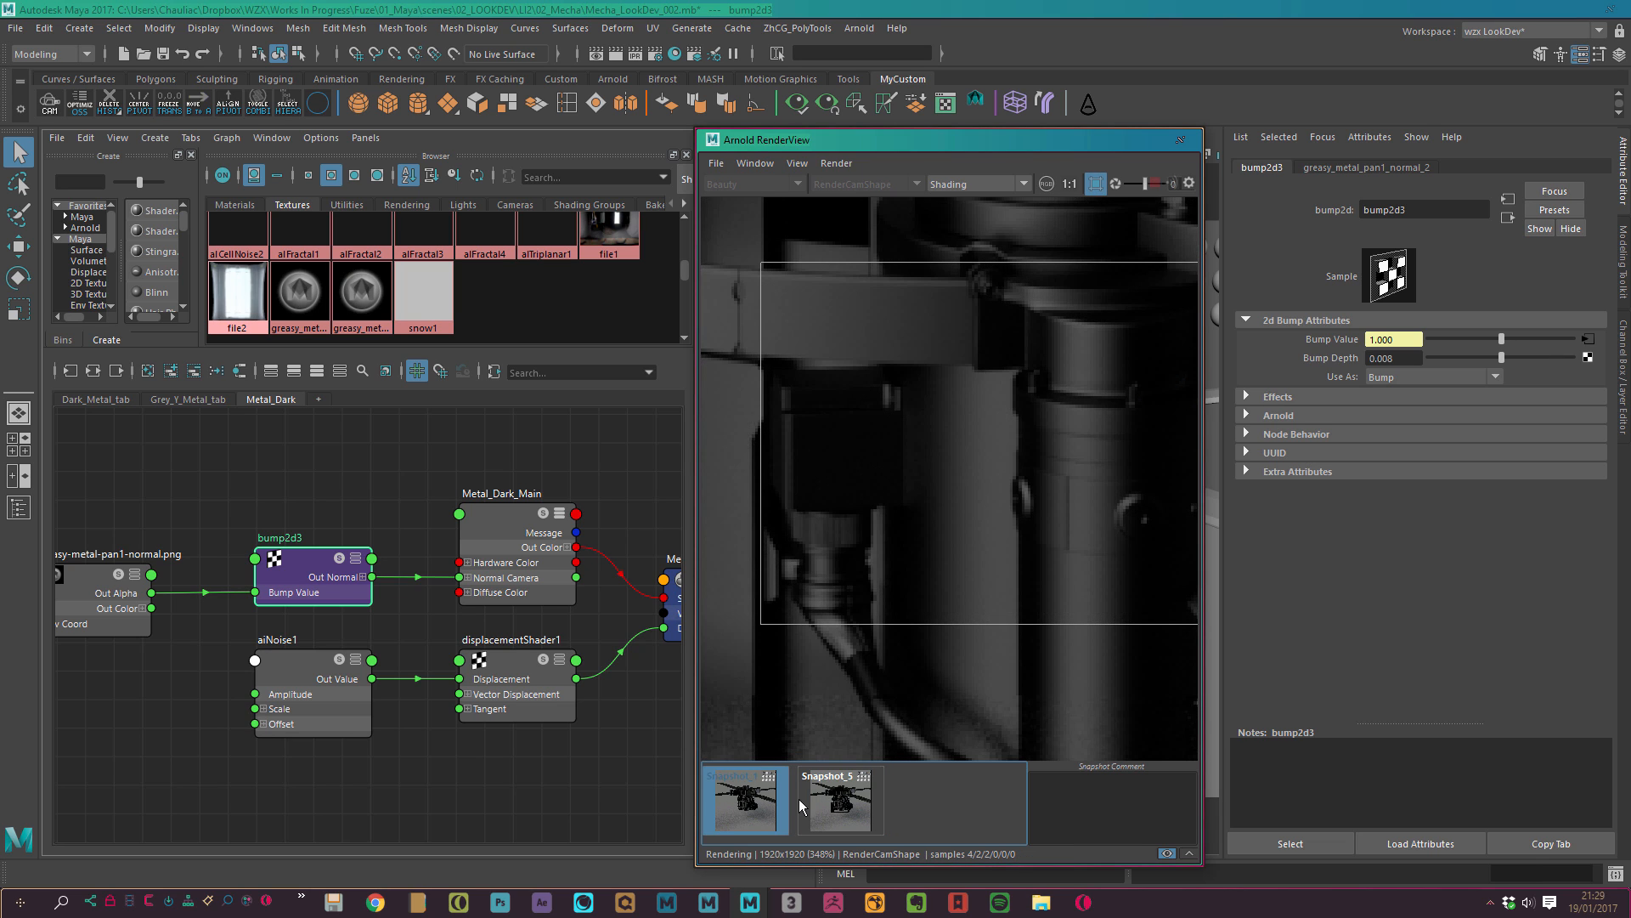
pyautogui.click(803, 805)
# Set bump2d3's Bump Depth to 0.005.
pyautogui.click(1410, 358)
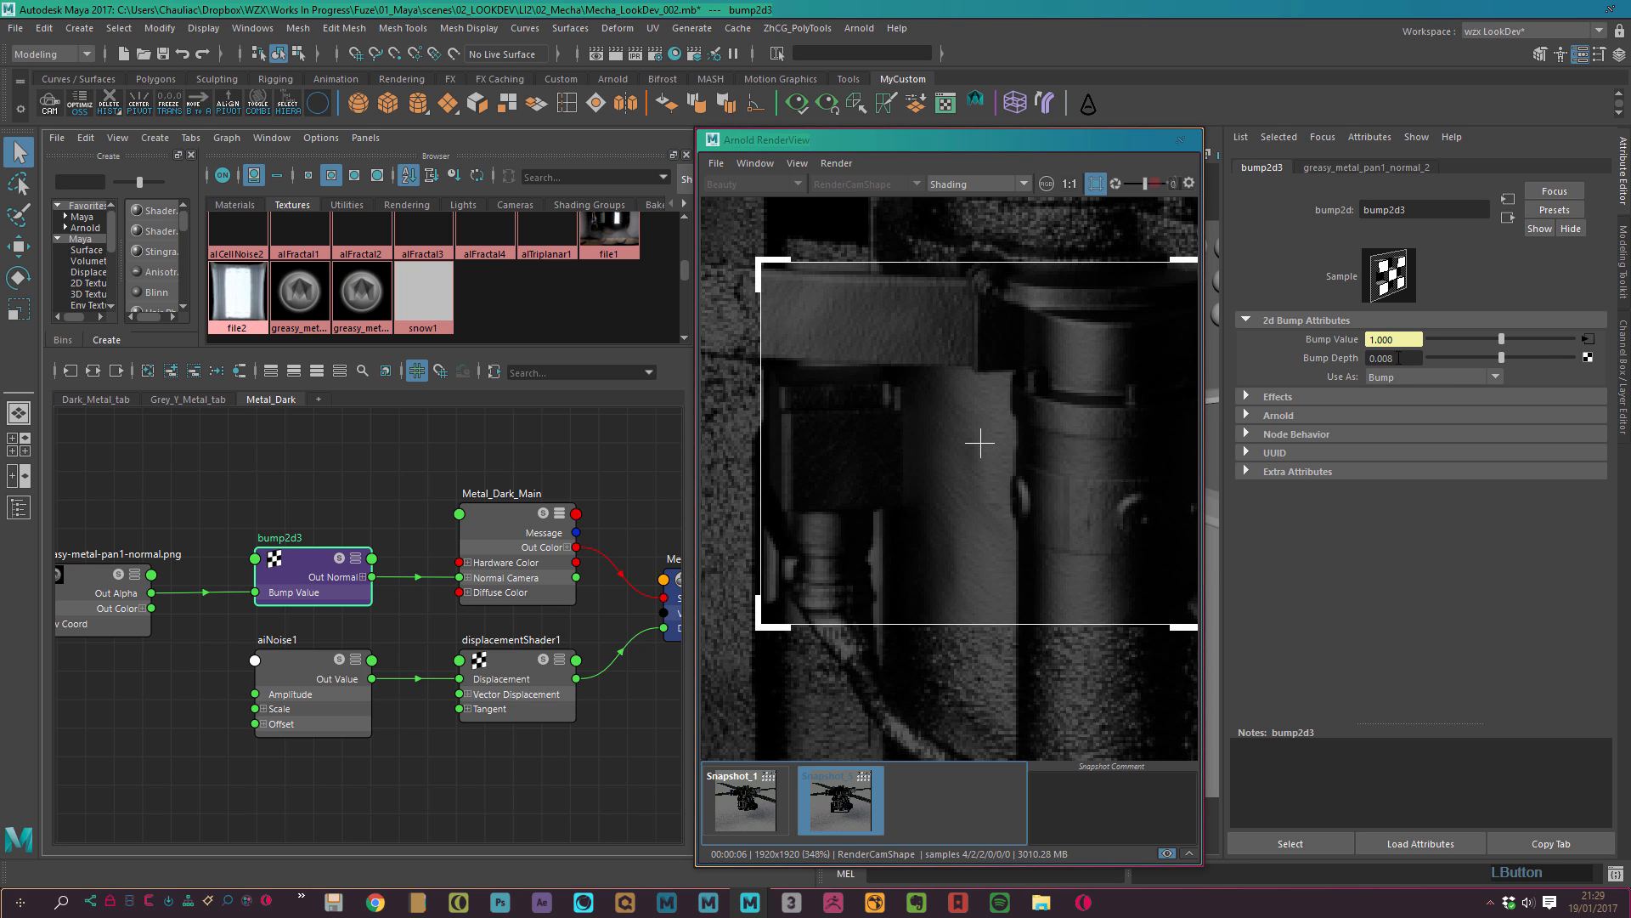
pyautogui.press('BackSpace')
pyautogui.write('5')
pyautogui.press('KP_Enter')
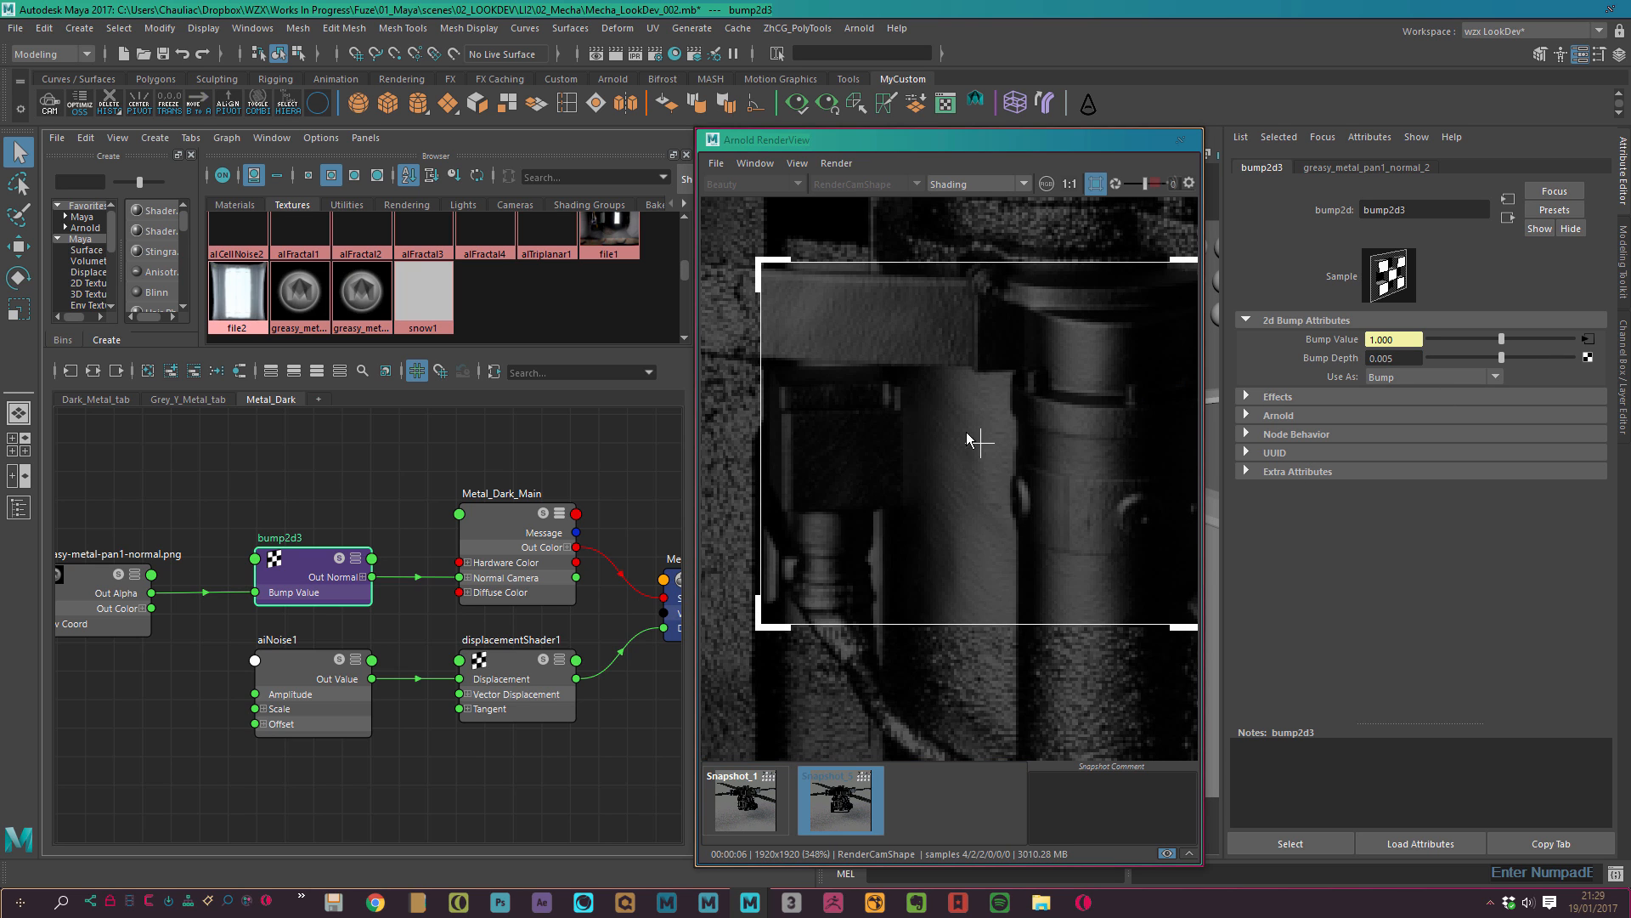
# Update the full scene in the Arnold render view to refresh the mecha render.
pyautogui.keyDown('alt'); pyautogui.moveTo(1061, 727); pyautogui.dragTo(957, 406, button='right'); pyautogui.keyUp('alt')
pyautogui.keyDown('alt'); pyautogui.moveTo(957, 406); pyautogui.dragTo(907, 422, button='middle'); pyautogui.keyUp('alt')
pyautogui.click(837, 163)
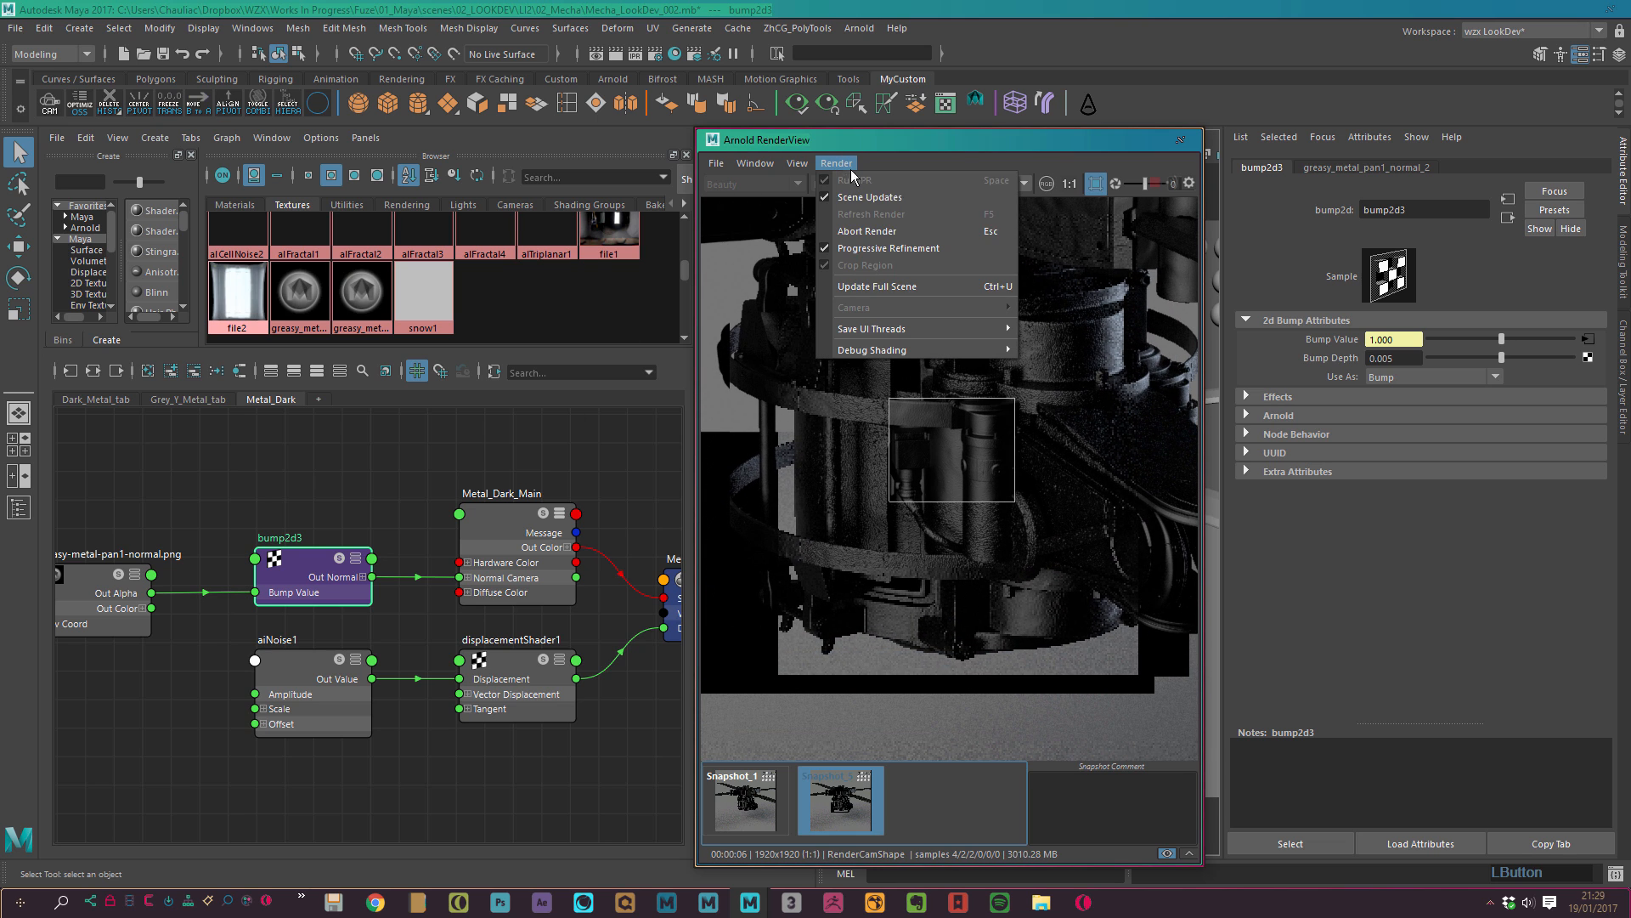
pyautogui.click(883, 287)
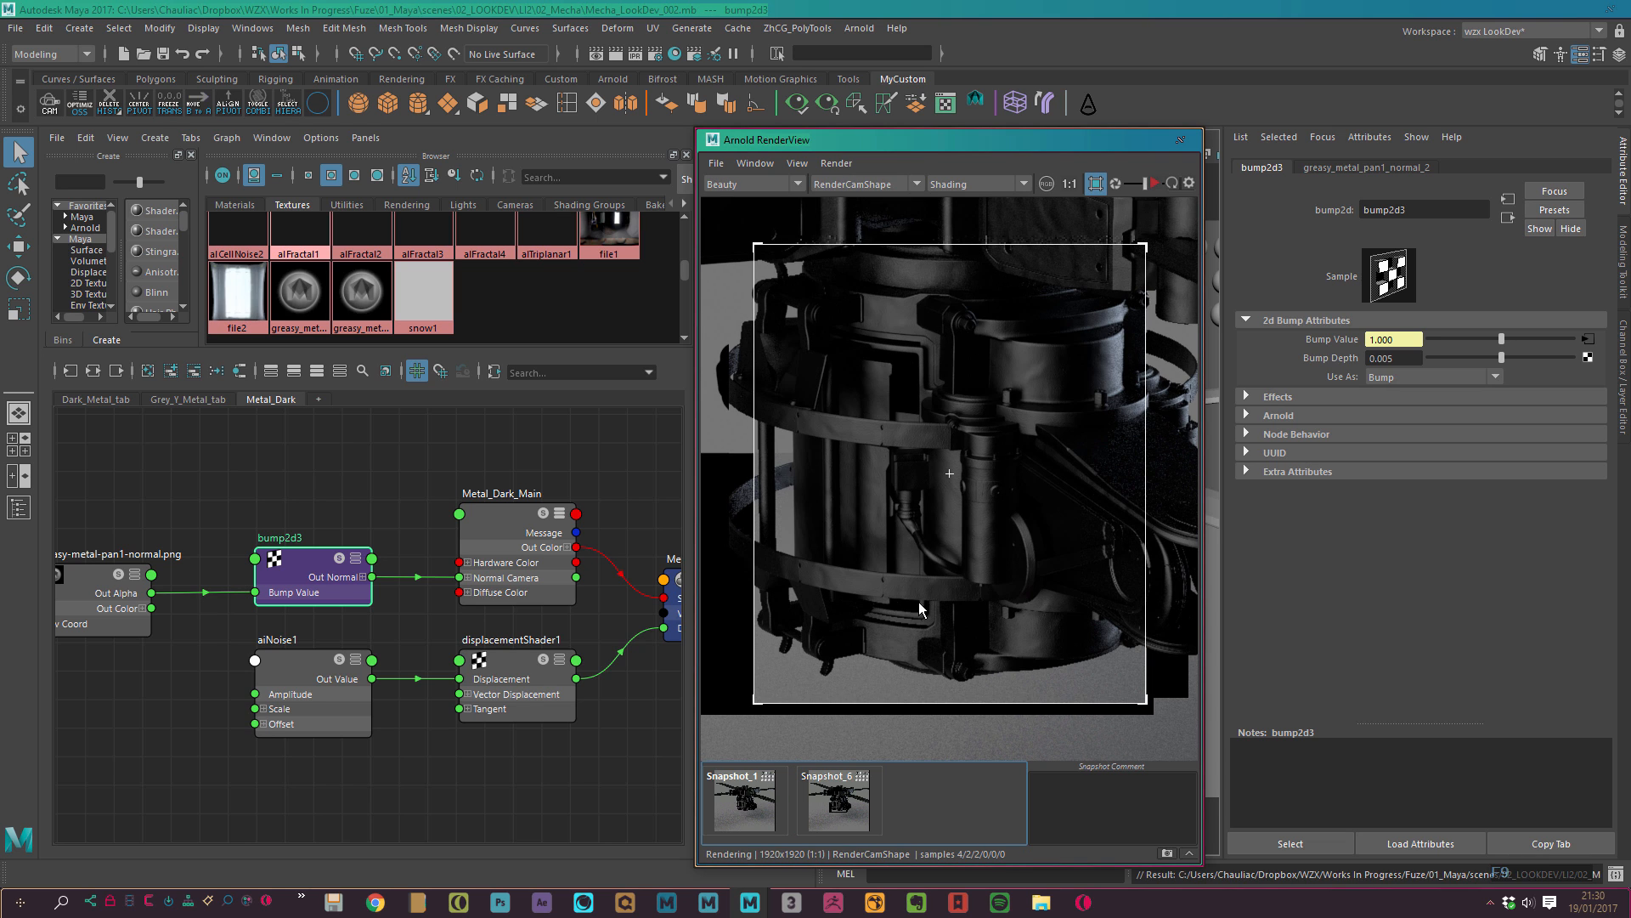
# Inspect the refreshed engine render close up and compare the Snapshot_1 and Snapshot_6 renders.
pyautogui.keyDown('alt'); pyautogui.moveTo(895, 596); pyautogui.dragTo(885, 543, button='middle'); pyautogui.keyUp('alt')
pyautogui.keyDown('alt'); pyautogui.moveTo(884, 542); pyautogui.dragTo(1274, 747, button='right'); pyautogui.keyUp('alt')
pyautogui.keyDown('alt'); pyautogui.moveTo(872, 596); pyautogui.dragTo(907, 627, button='middle'); pyautogui.keyUp('alt')
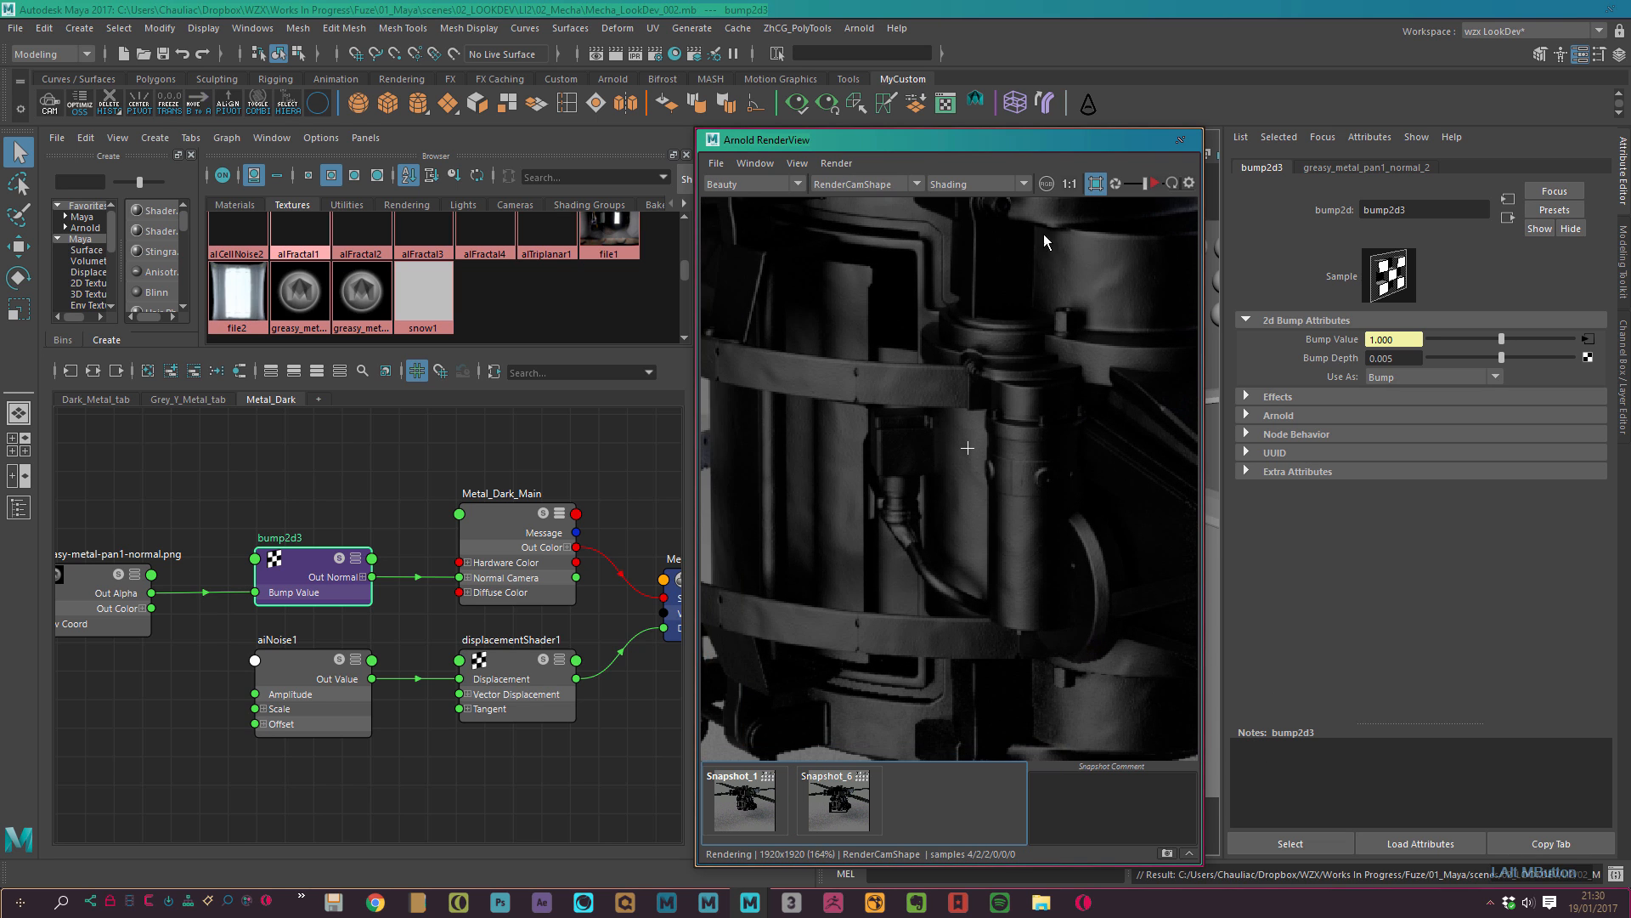
pyautogui.click(1071, 185)
pyautogui.keyDown('alt'); pyautogui.moveTo(1096, 544); pyautogui.dragTo(1393, 722, button='right'); pyautogui.keyUp('alt')
pyautogui.keyDown('alt'); pyautogui.moveTo(869, 562); pyautogui.dragTo(869, 600, button='middle'); pyautogui.keyUp('alt')
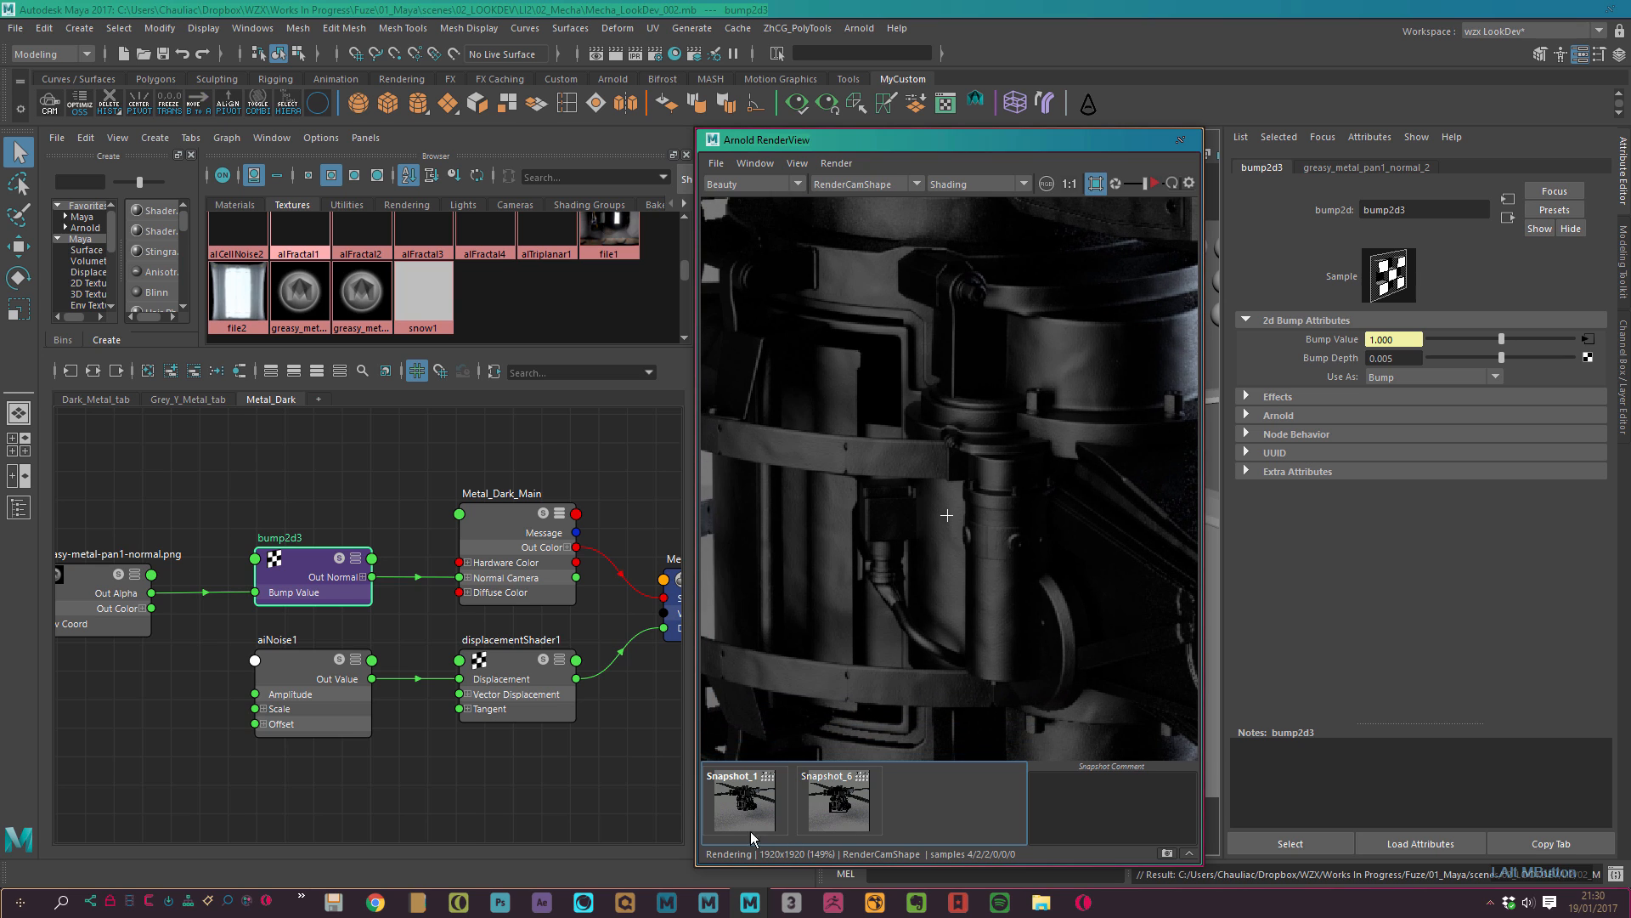
pyautogui.click(751, 828)
pyautogui.click(814, 818)
pyautogui.click(749, 812)
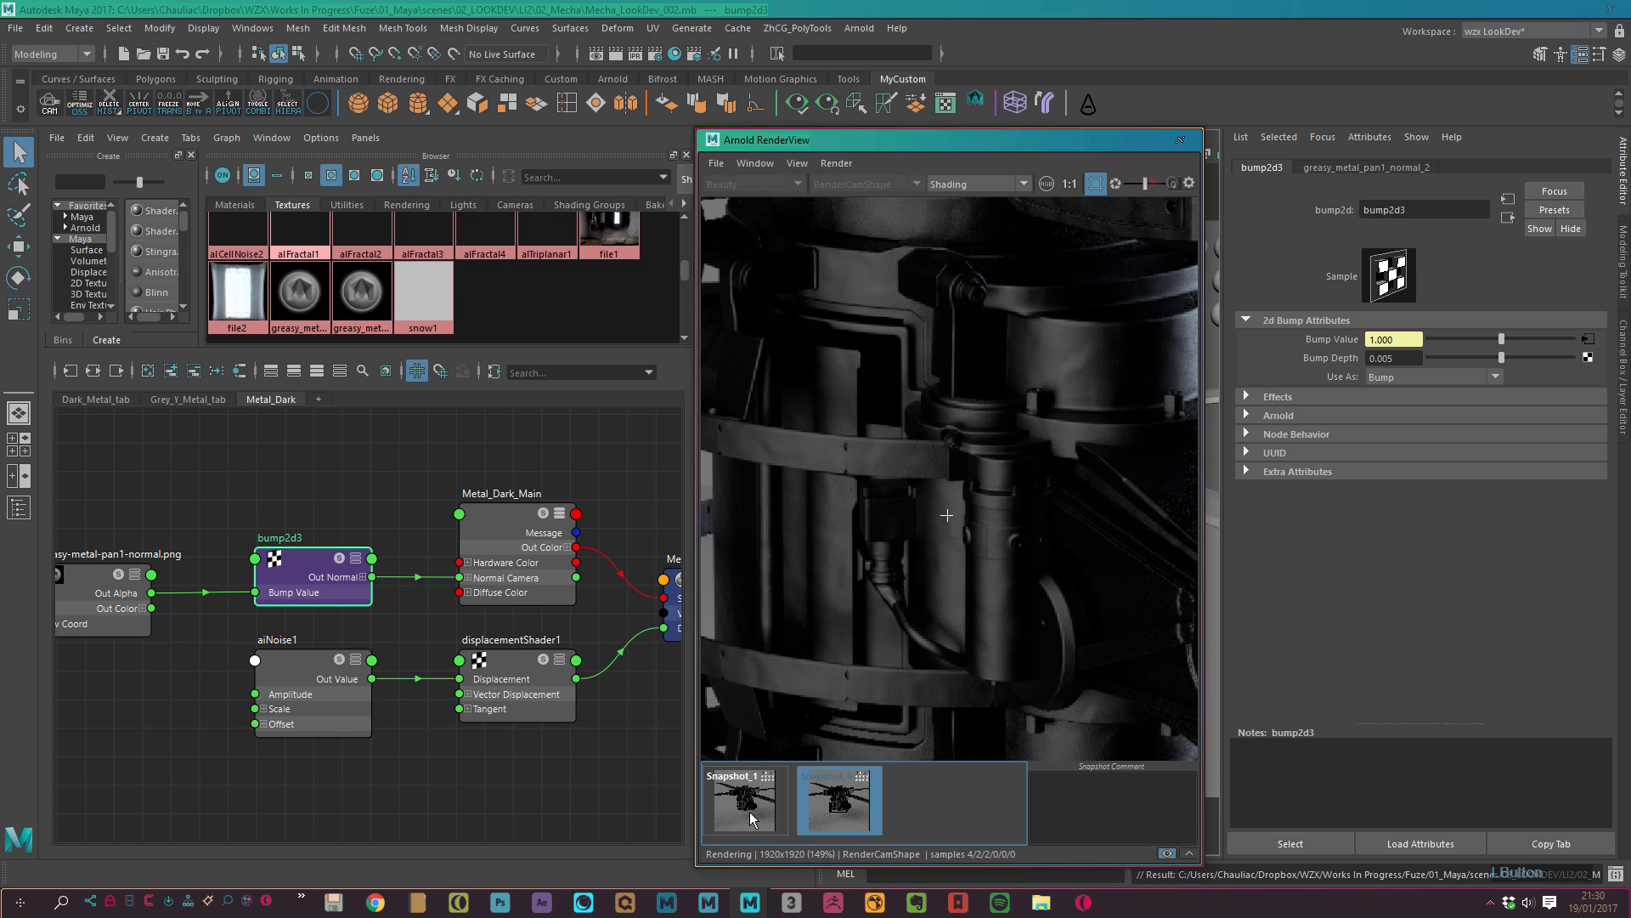
pyautogui.click(836, 809)
pyautogui.keyDown('alt'); pyautogui.moveTo(1005, 510); pyautogui.dragTo(933, 441, button='middle'); pyautogui.keyUp('alt')
pyautogui.keyDown('alt'); pyautogui.moveTo(941, 459); pyautogui.dragTo(790, 531, button='right'); pyautogui.keyUp('alt')
# Move the Metal_Dark_Main node above the rest of its shading network.
pyautogui.keyDown('alt'); pyautogui.moveTo(595, 584); pyautogui.dragTo(255, 520, button='right'); pyautogui.keyUp('alt')
pyautogui.keyDown('alt'); pyautogui.moveTo(547, 600); pyautogui.dragTo(518, 643, button='middle'); pyautogui.keyUp('alt')
pyautogui.keyDown('alt'); pyautogui.moveTo(518, 643); pyautogui.dragTo(590, 682, button='right'); pyautogui.keyUp('alt')
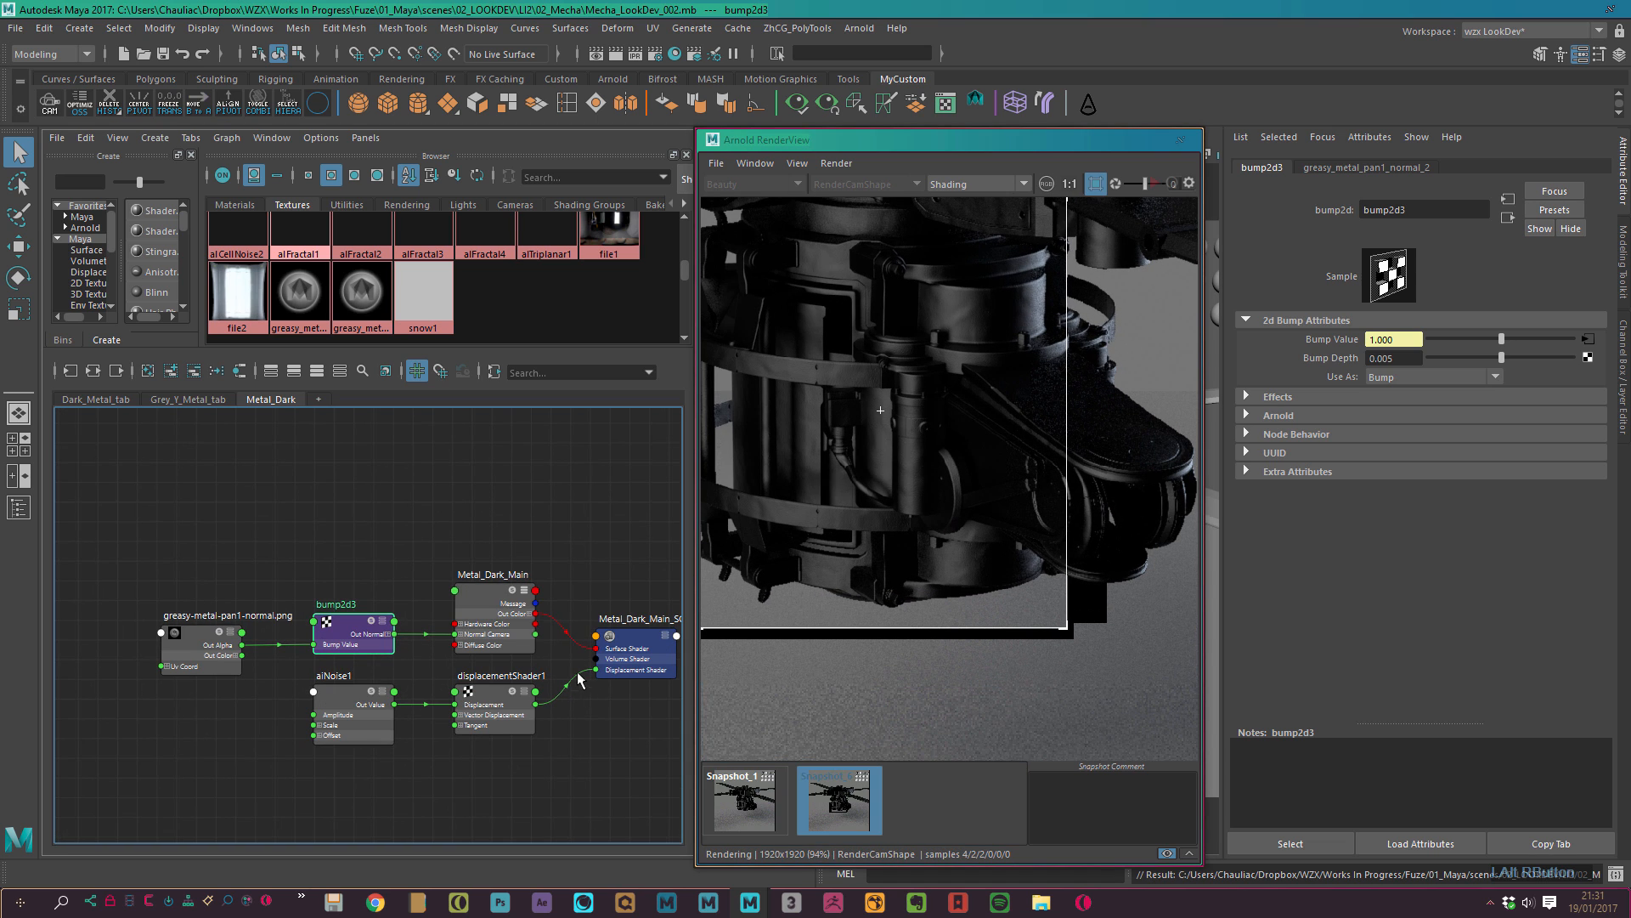
pyautogui.moveTo(514, 630); pyautogui.dragTo(525, 522)
pyautogui.keyDown('alt'); pyautogui.moveTo(517, 624); pyautogui.dragTo(524, 647, button='middle'); pyautogui.keyUp('alt')
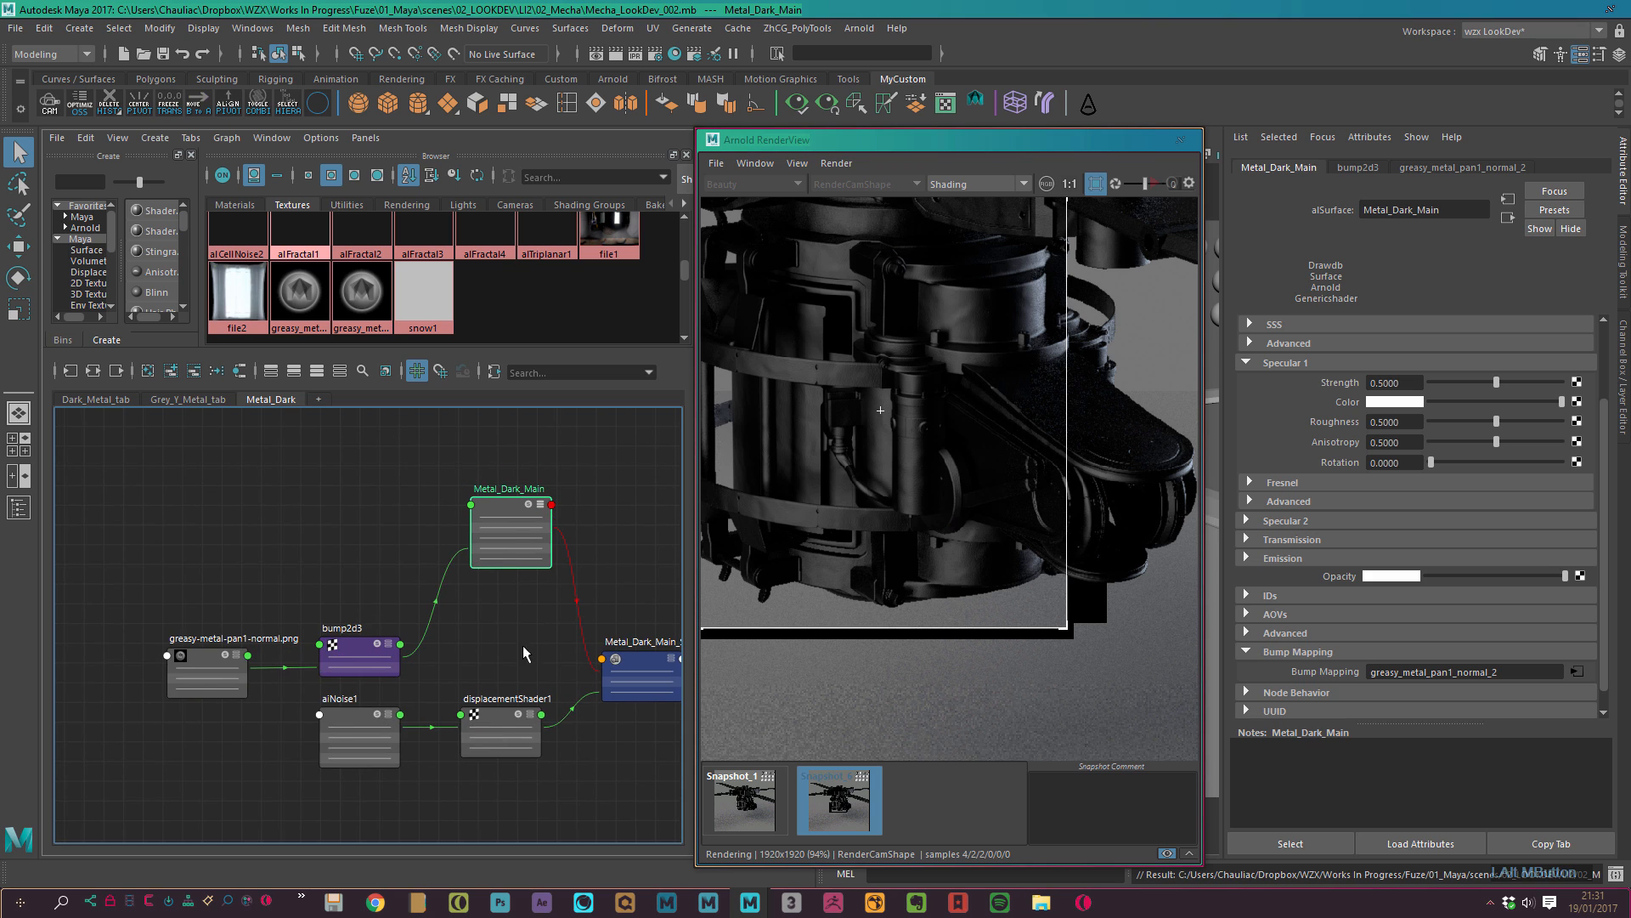
# Shift the greasy-metal-pan1-normal.png and bump2d3 nodes together to sit just above the aiNoise1 and displacementShader1 nodes.
pyautogui.moveTo(161, 606); pyautogui.dragTo(357, 663)
pyautogui.moveTo(346, 656); pyautogui.dragTo(482, 665)
pyautogui.click(429, 614)
pyautogui.keyDown('alt'); pyautogui.moveTo(526, 541); pyautogui.dragTo(426, 600, button='middle'); pyautogui.keyUp('alt')
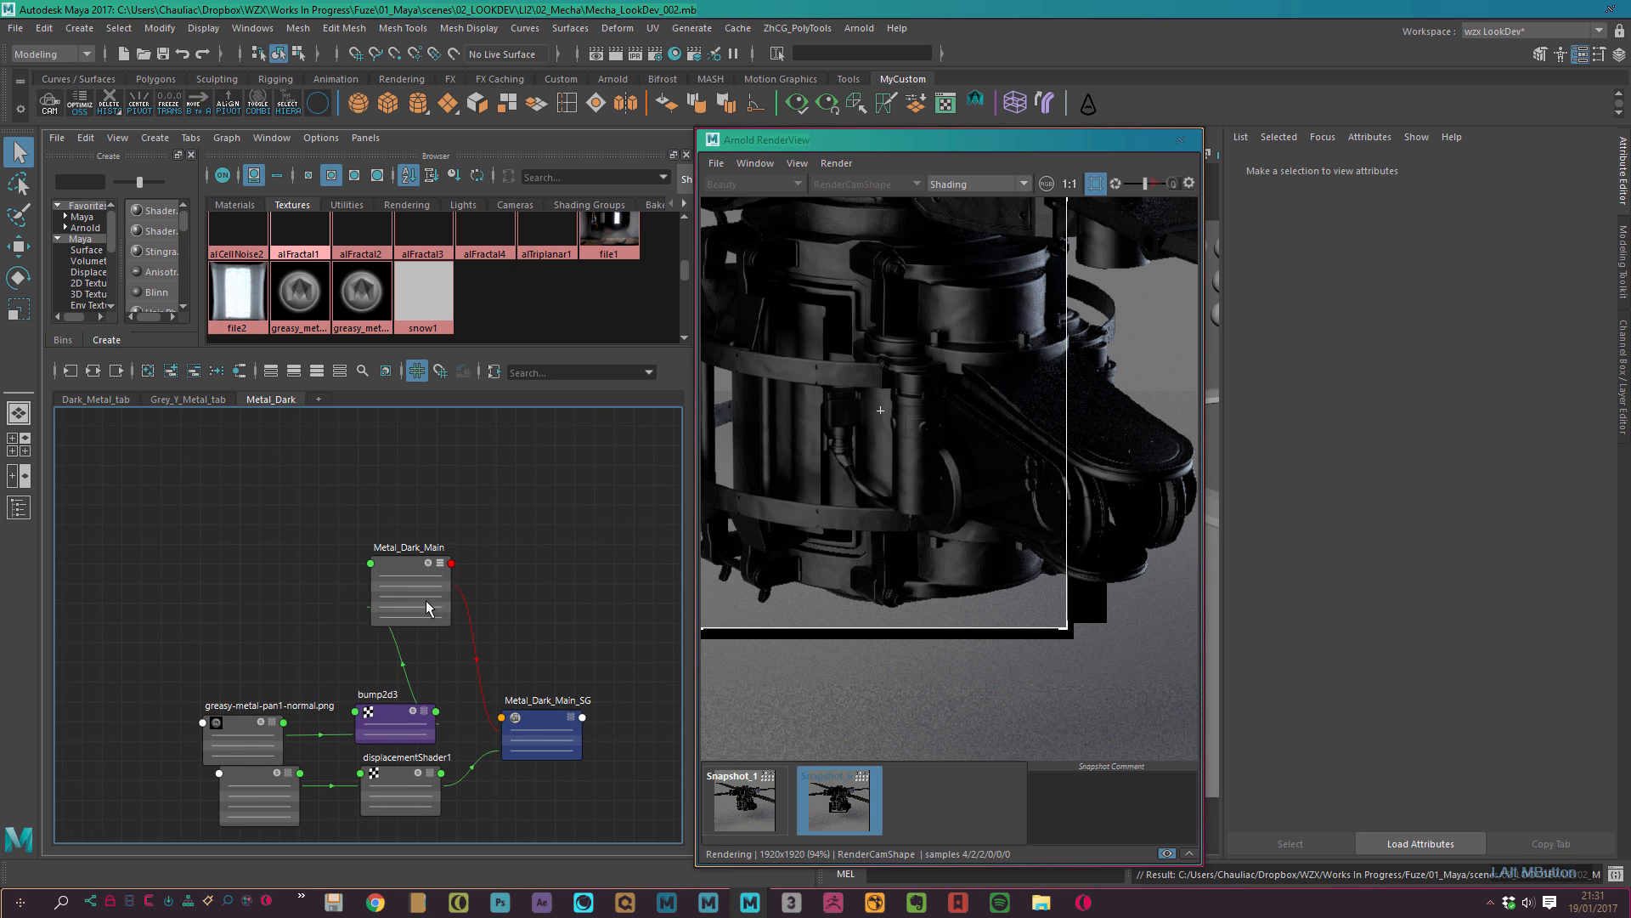
# Reposition the Metal_Dark_Main and Metal_Dark_Main_SG nodes to the upper right of the texture and displacement nodes.
pyautogui.moveTo(426, 599); pyautogui.dragTo(499, 573)
pyautogui.moveTo(542, 739); pyautogui.dragTo(663, 671)
pyautogui.moveTo(483, 582); pyautogui.dragTo(491, 554)
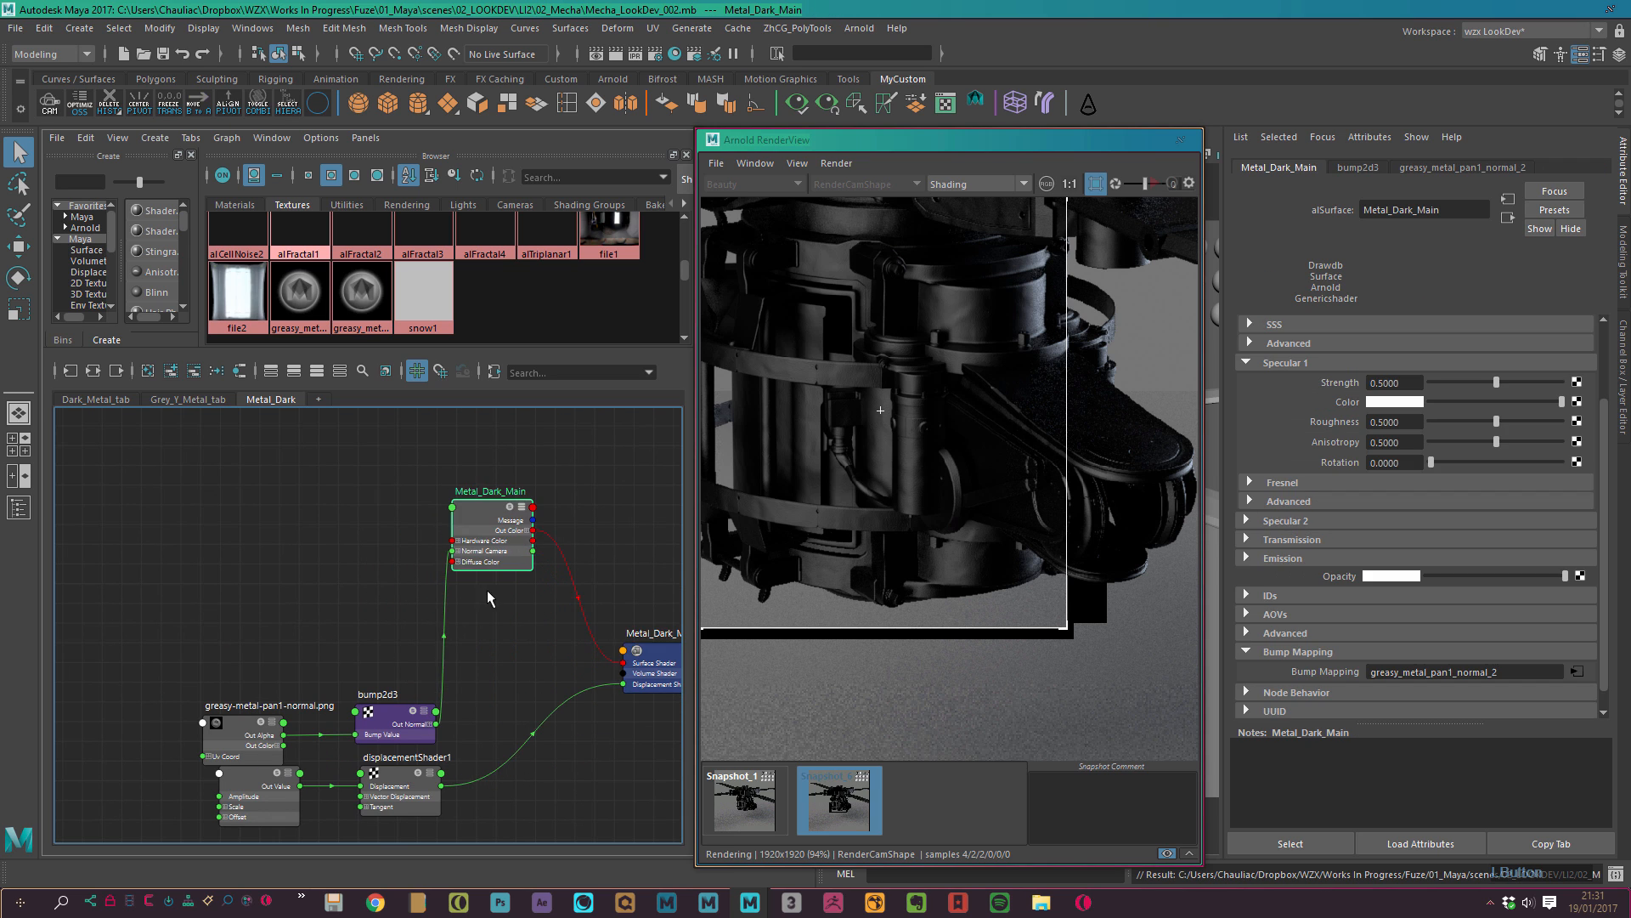
pyautogui.scroll(1, 495, 630)
pyautogui.keyDown('alt'); pyautogui.moveTo(487, 589); pyautogui.dragTo(436, 583, button='middle'); pyautogui.keyUp('alt')
pyautogui.scroll(1, 495, 629)
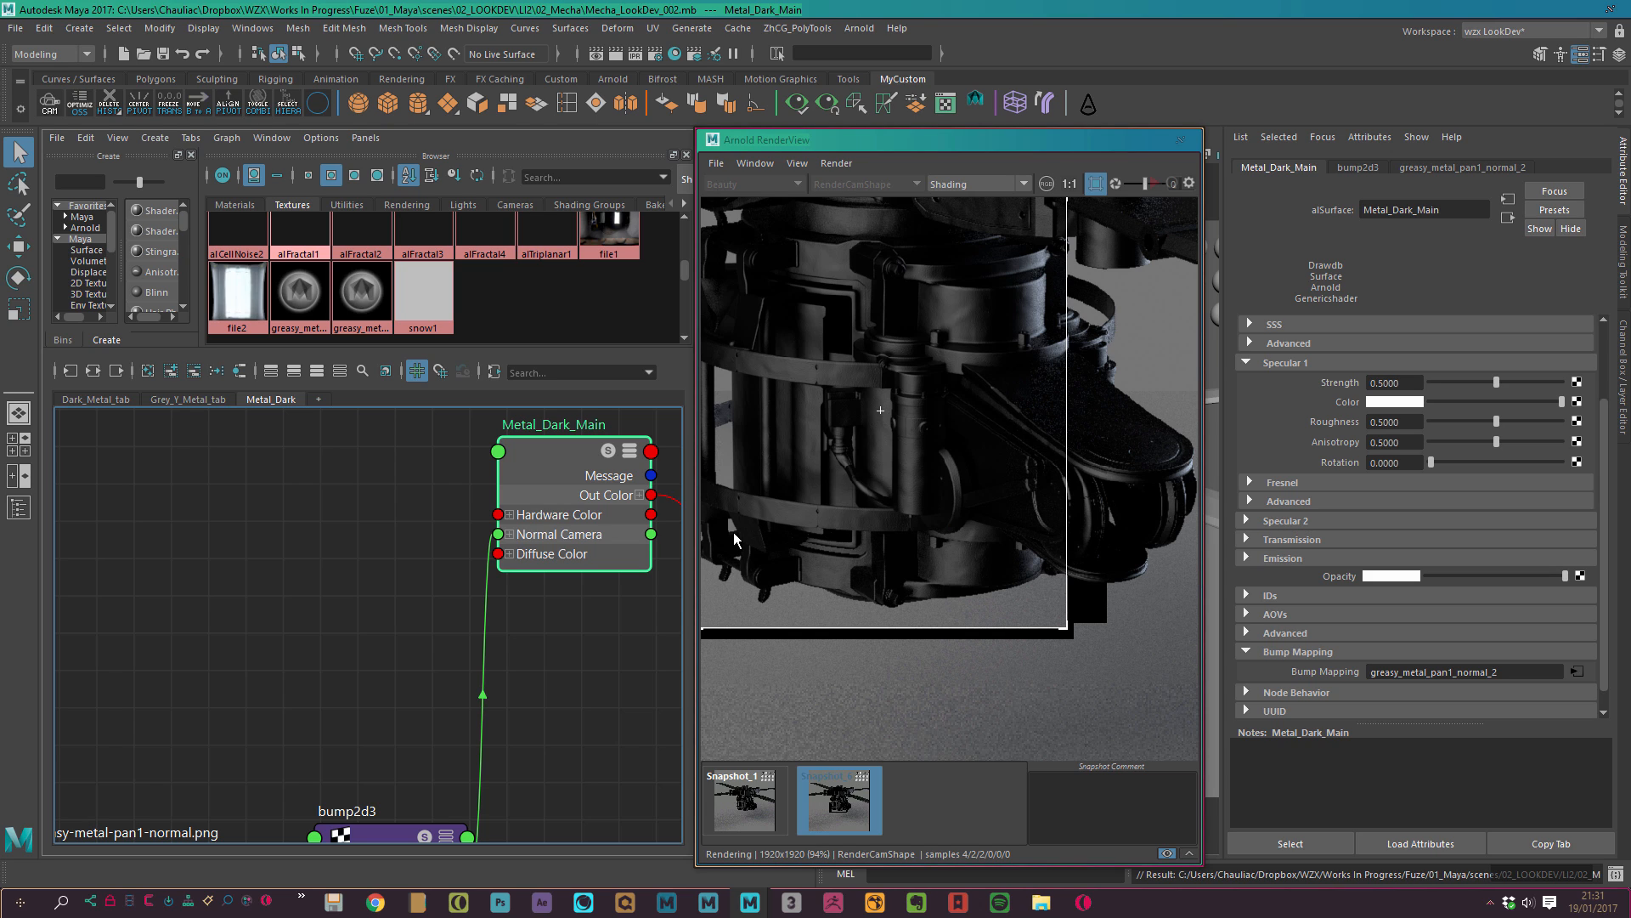
# Switch to the file explorer and look through the Fuze project's 01_Maya/sourceimages/TEXTURES/Metal folder.
pyautogui.click(1040, 907)
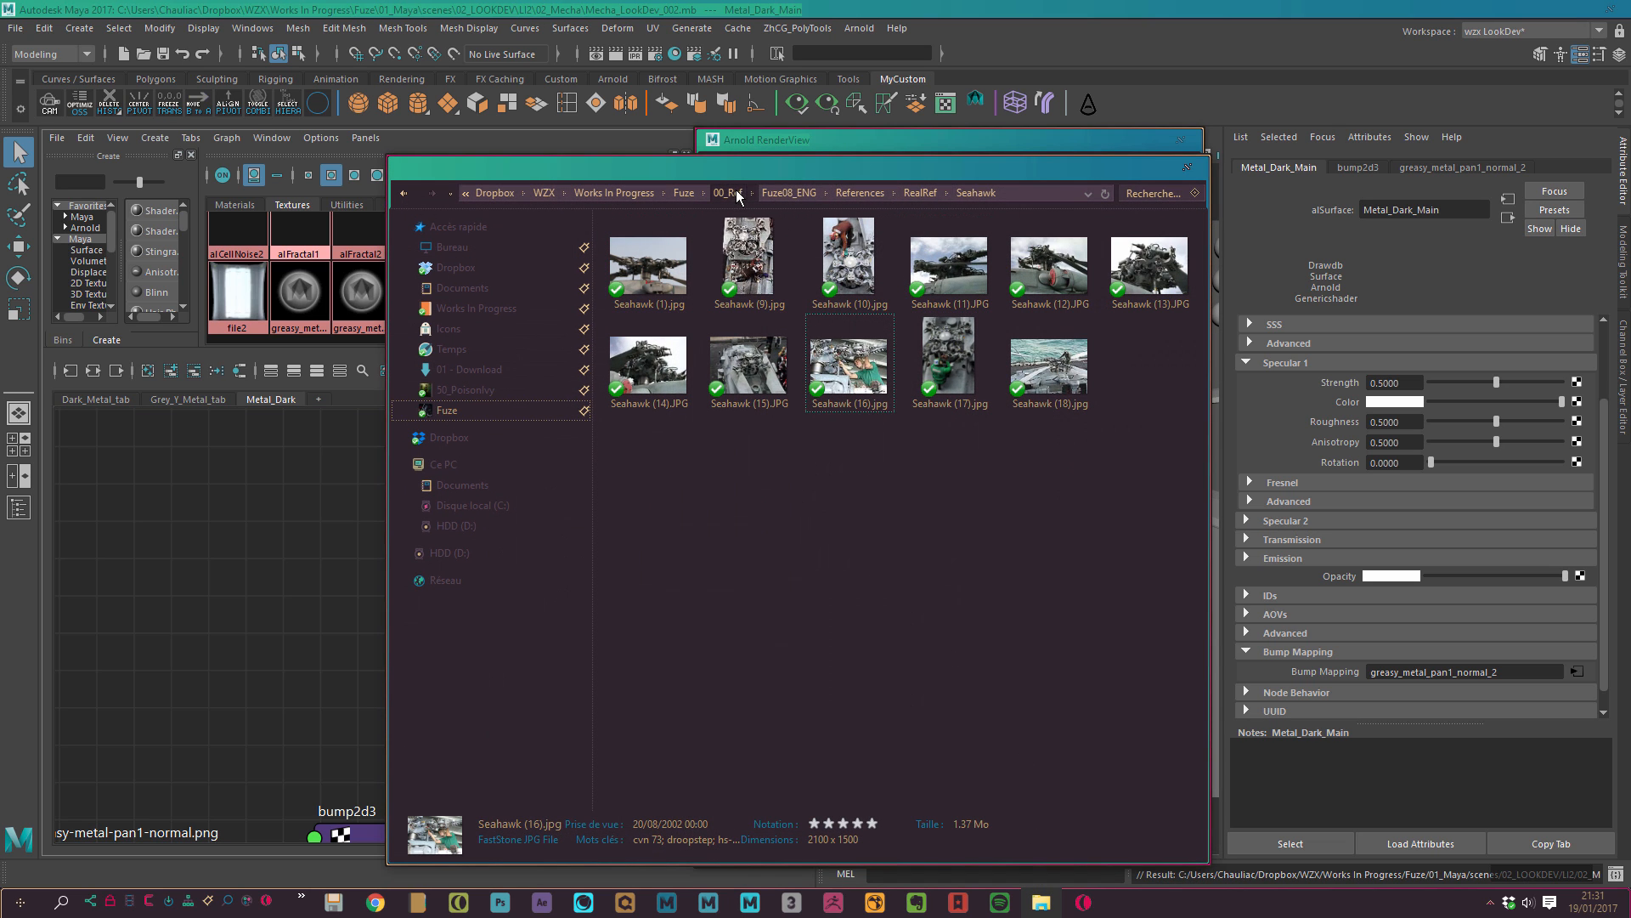
pyautogui.click(785, 194)
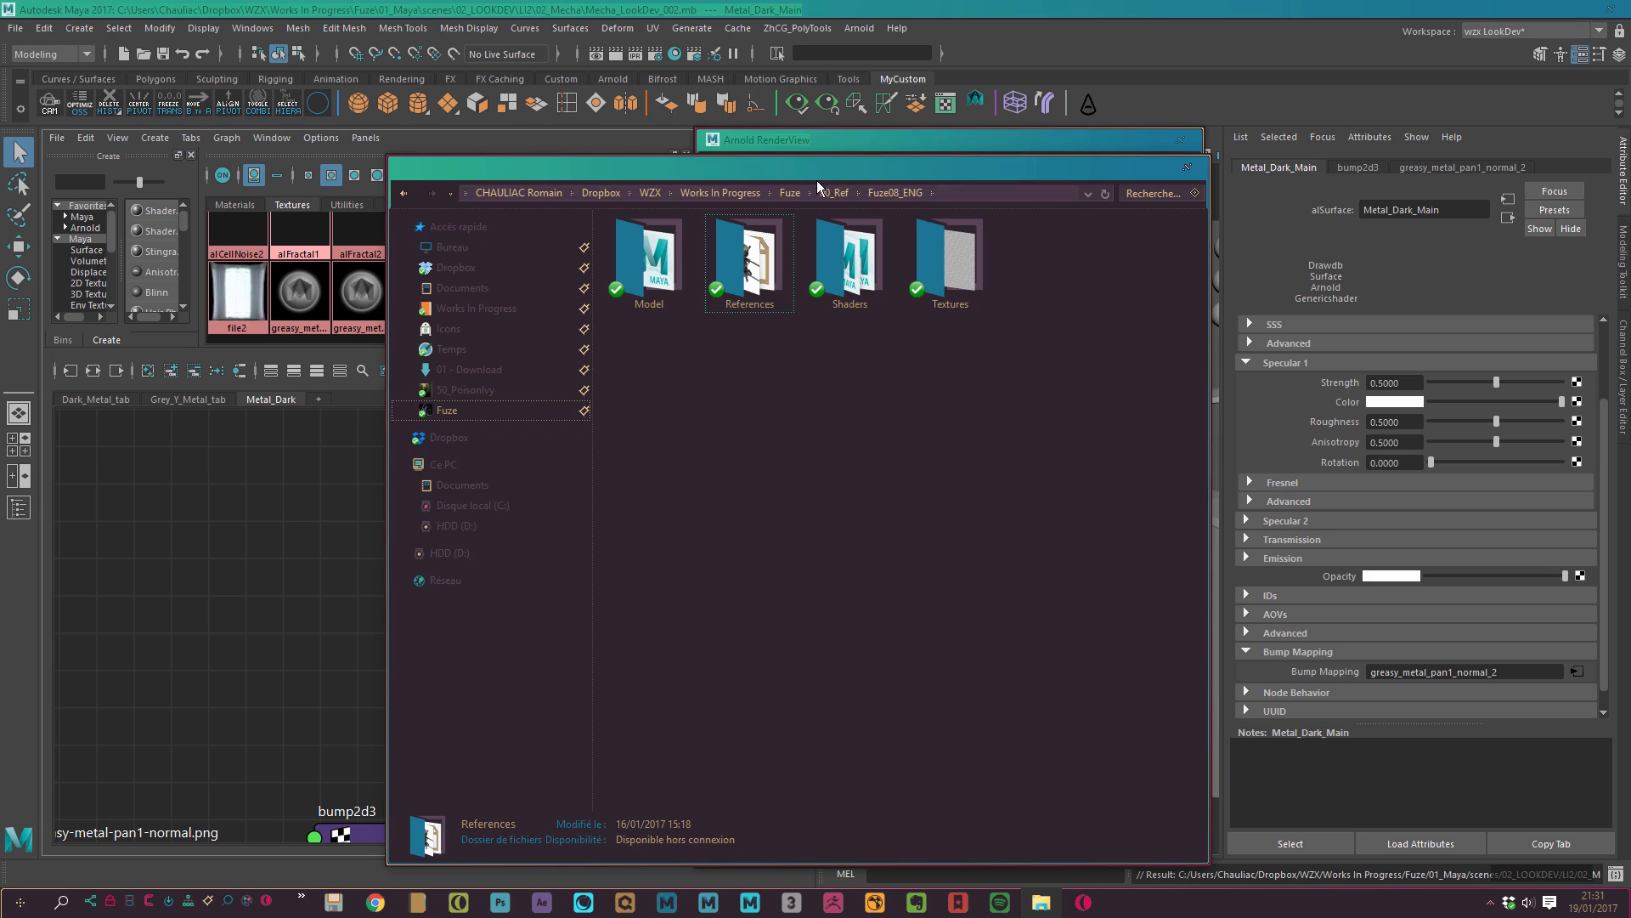
pyautogui.press('XF86AudioMute')
pyautogui.click(790, 192)
pyautogui.doubleClick(722, 272)
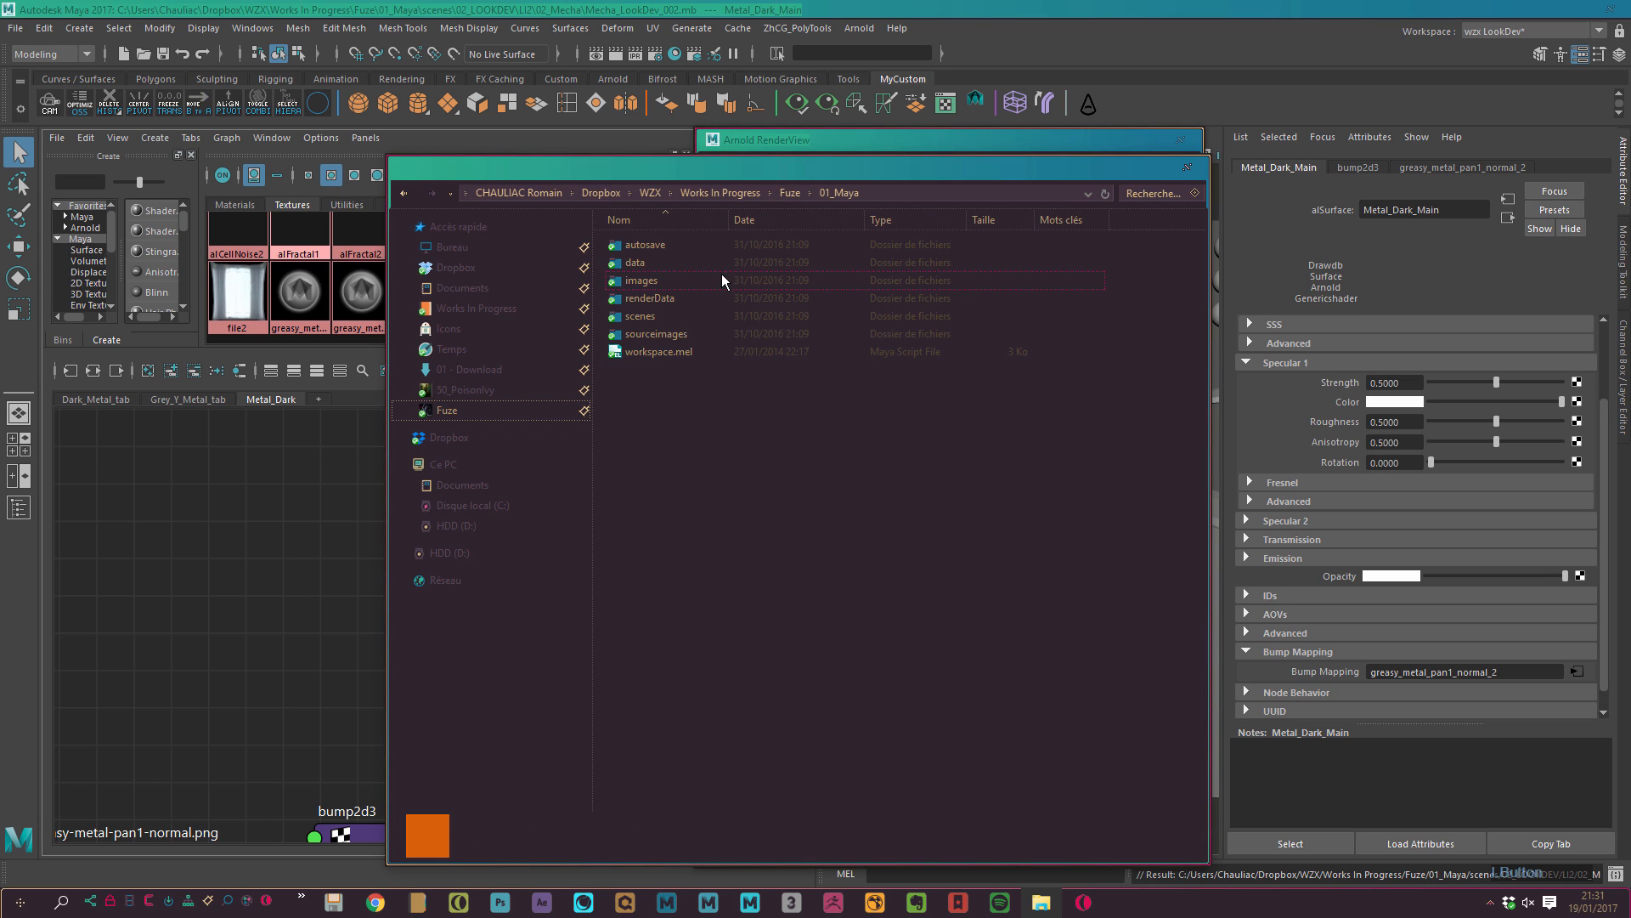
pyautogui.doubleClick(695, 332)
pyautogui.doubleClick(688, 313)
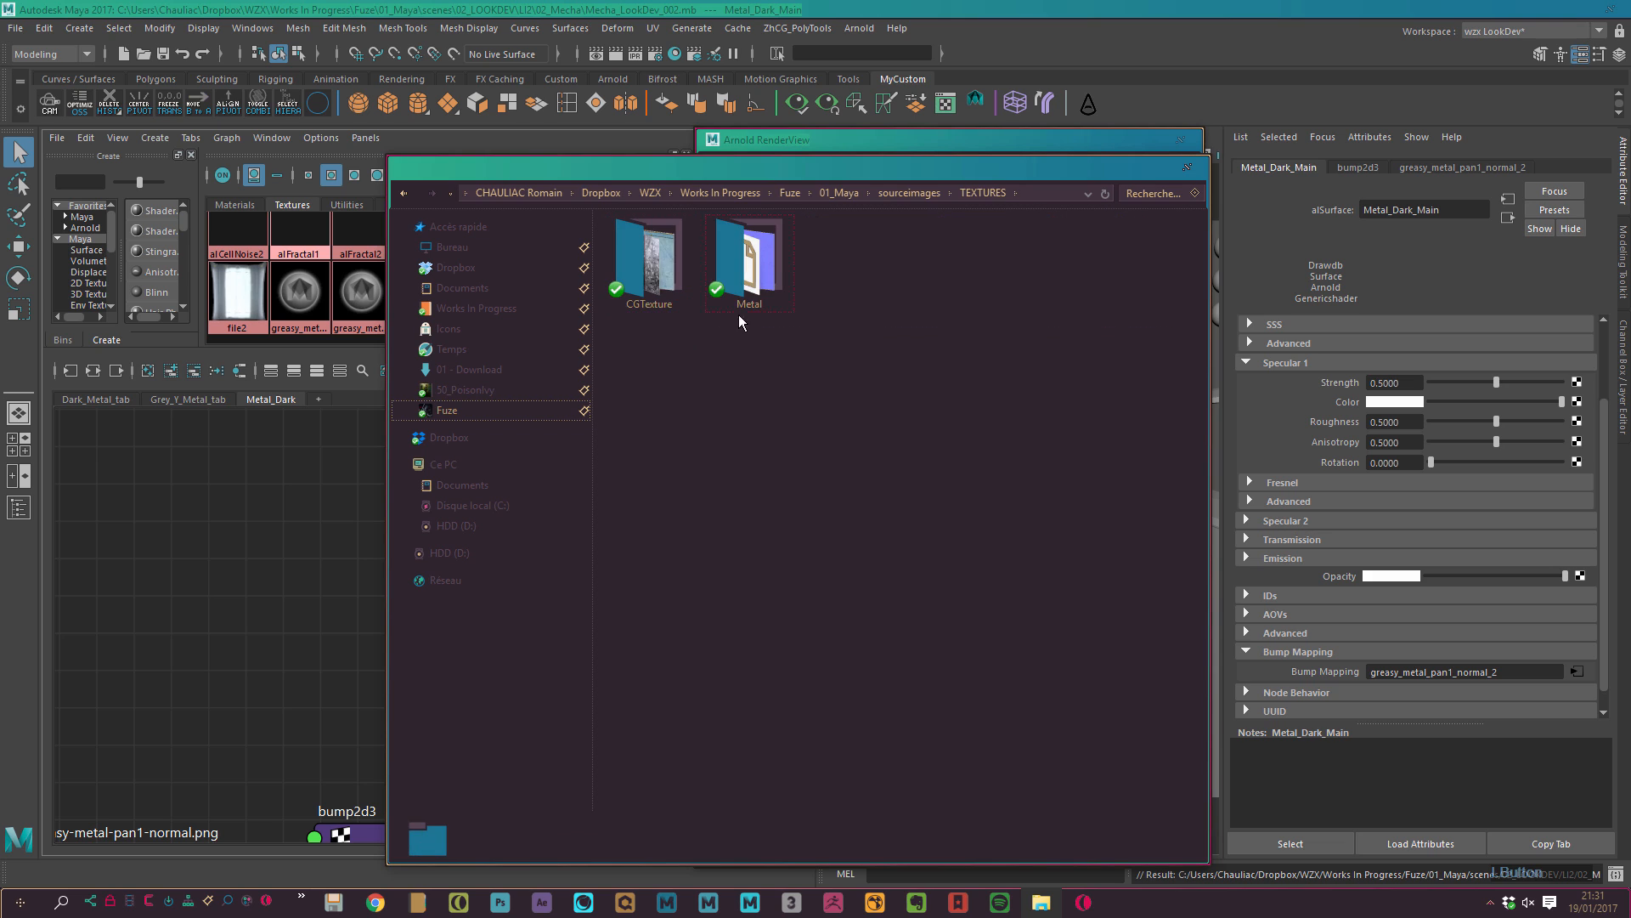
pyautogui.doubleClick(753, 272)
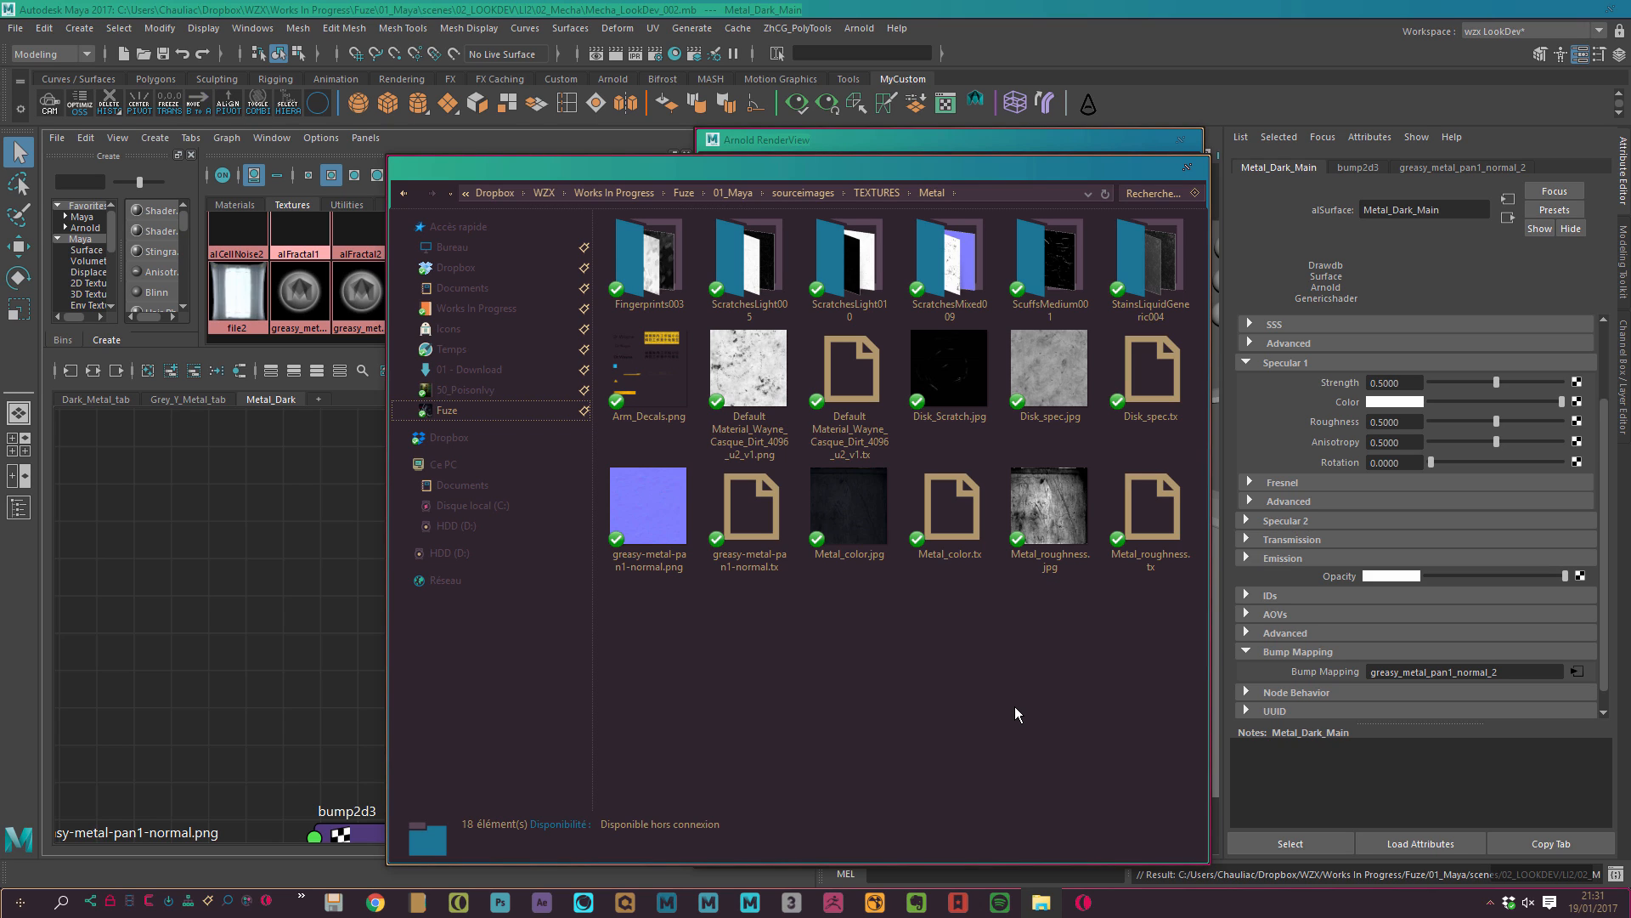
# Check the contents of the sourceimages/Fuze08_eng/TEXTURE folder.
pyautogui.click(806, 193)
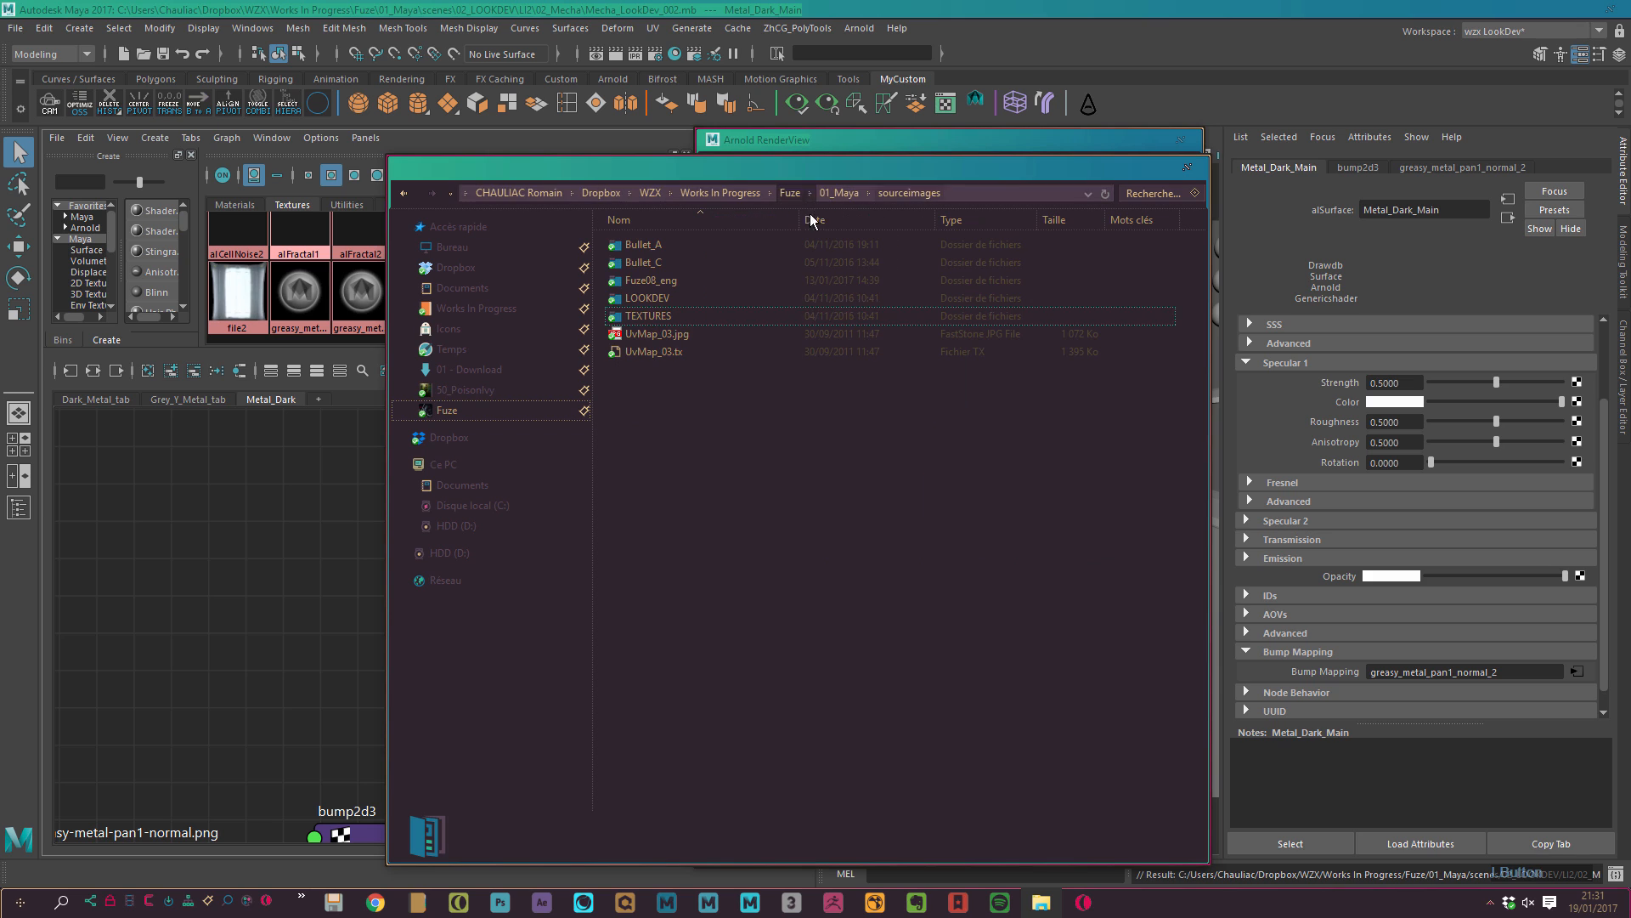
pyautogui.doubleClick(706, 280)
pyautogui.doubleClick(712, 260)
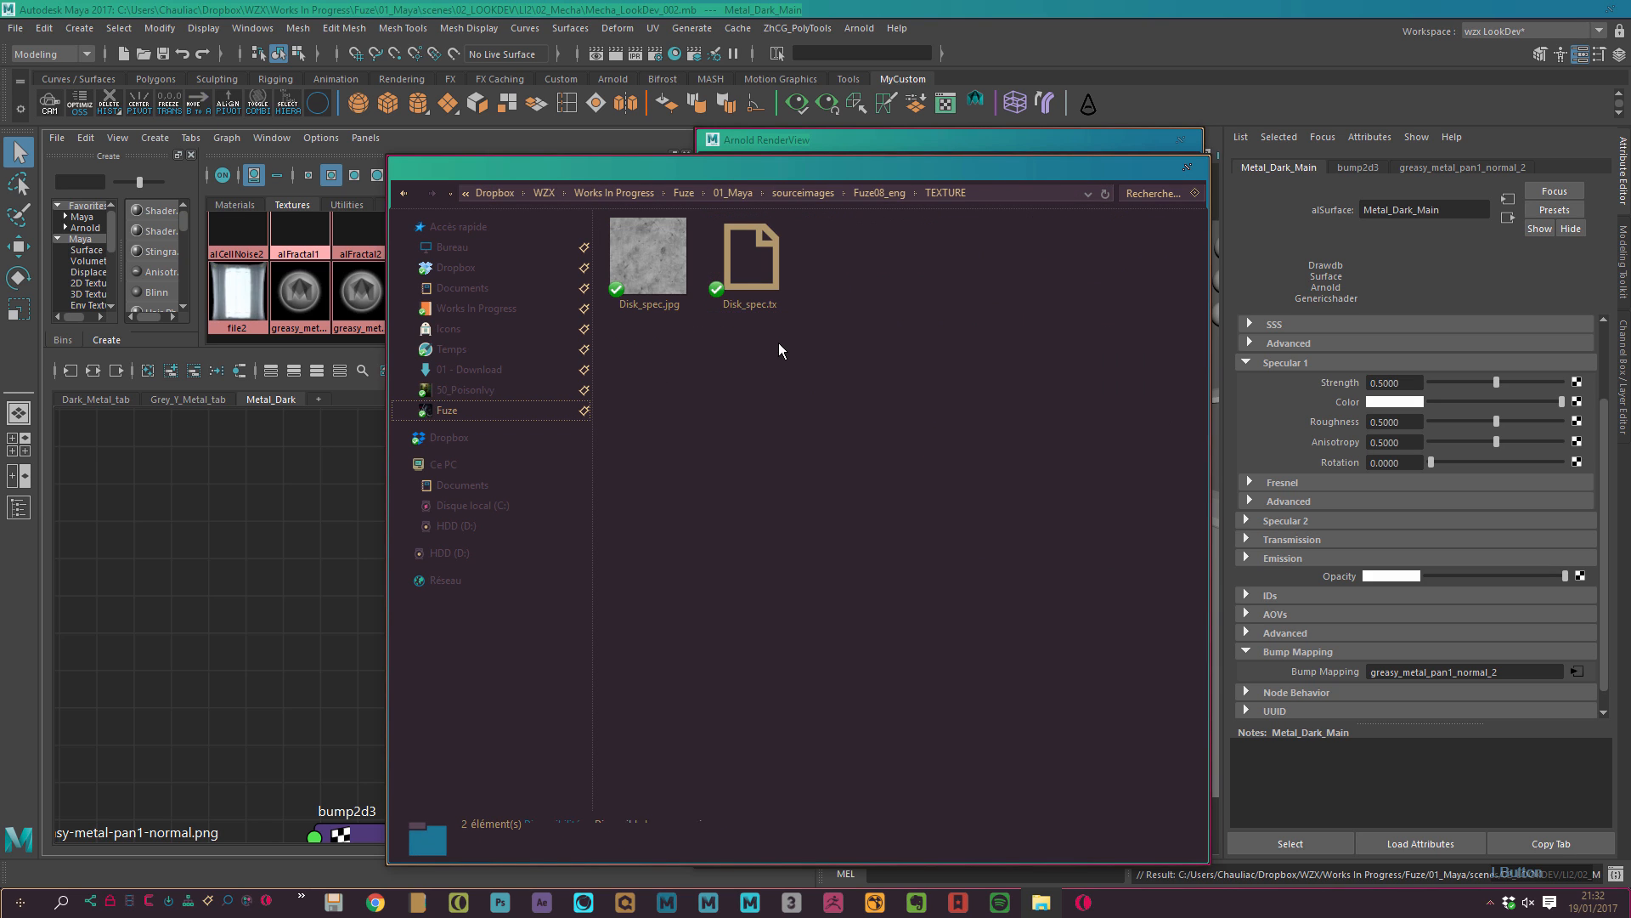
# Browse to the project's 00_Ref/Fuze08_ENG/Textures/TEXTURES/Metal folder and look at its texture files.
pyautogui.click(684, 193)
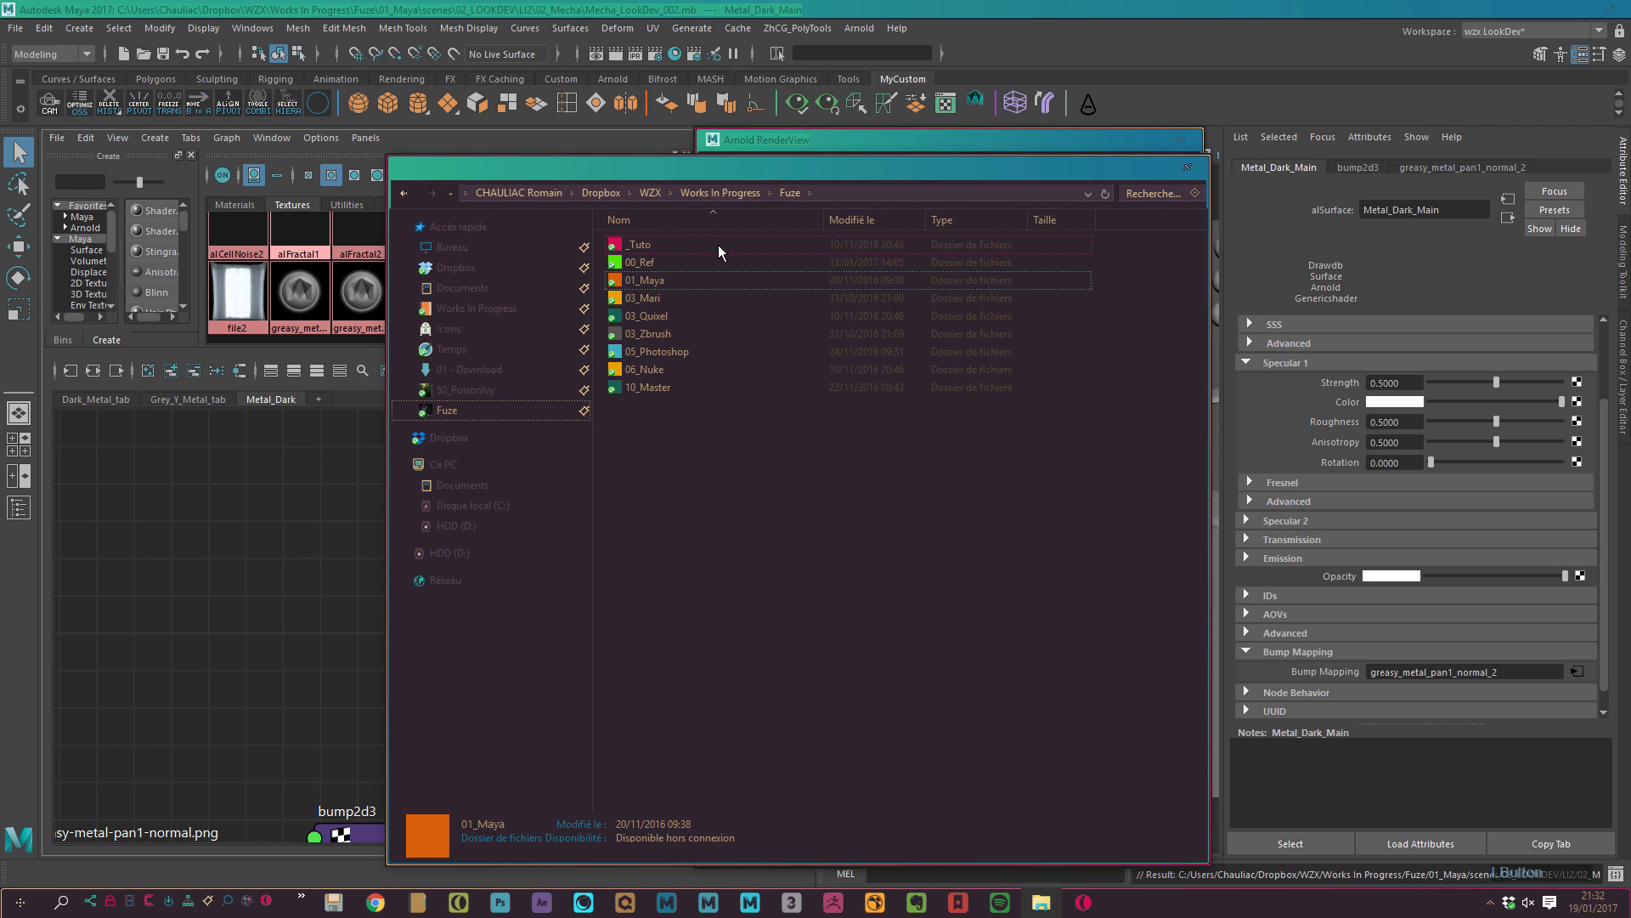
pyautogui.doubleClick(717, 244)
pyautogui.doubleClick(849, 289)
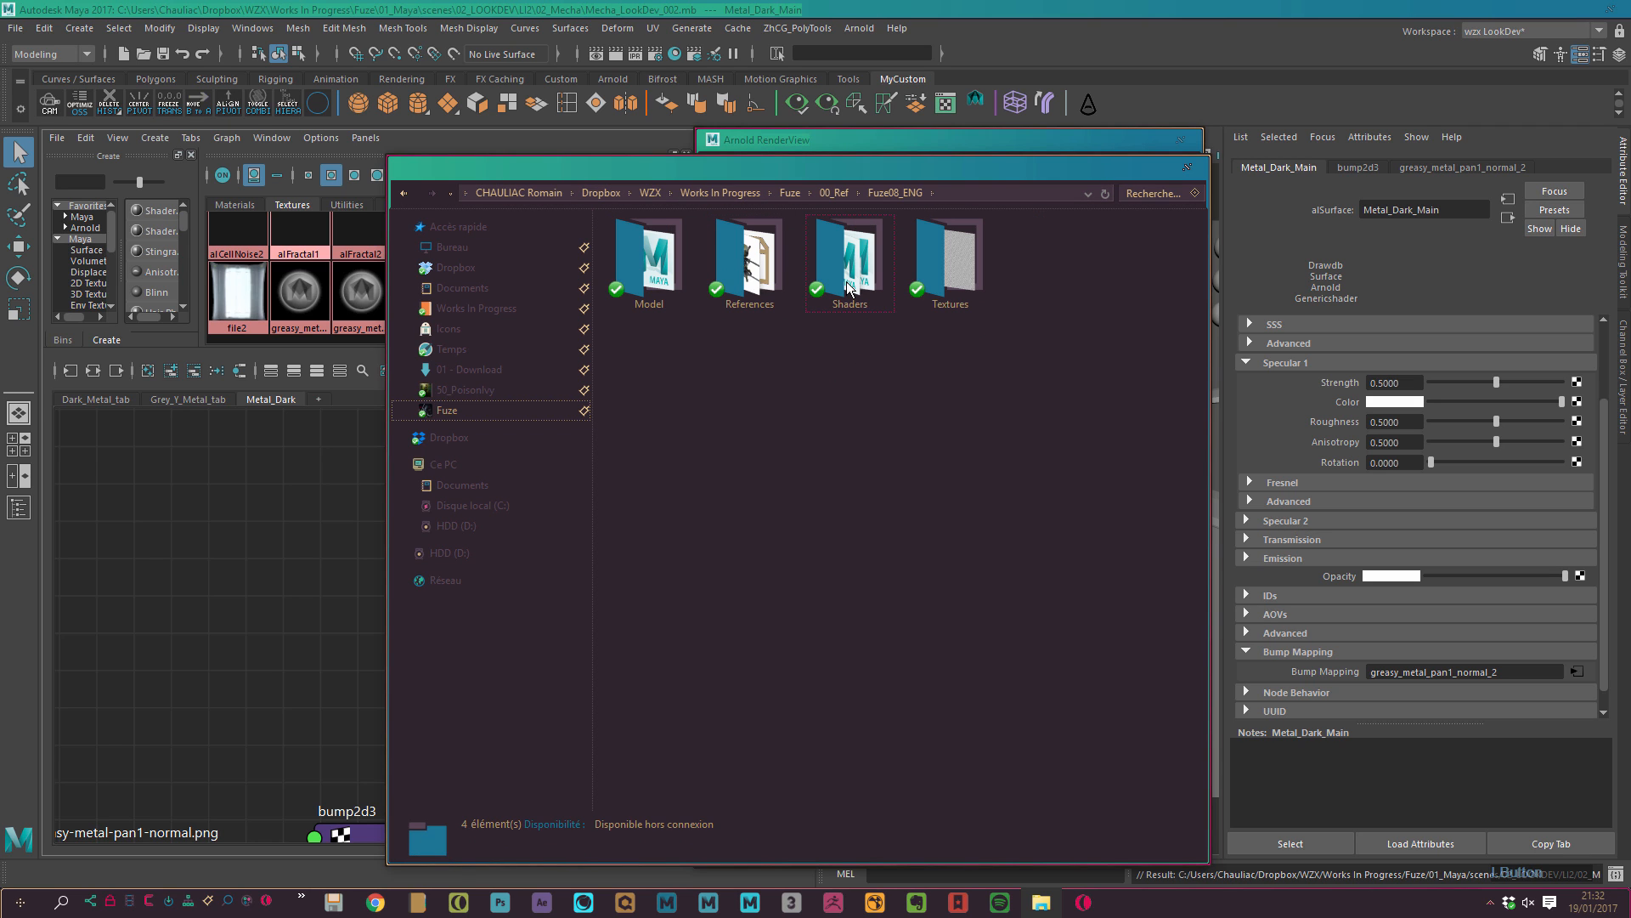
pyautogui.doubleClick(955, 268)
pyautogui.doubleClick(1008, 394)
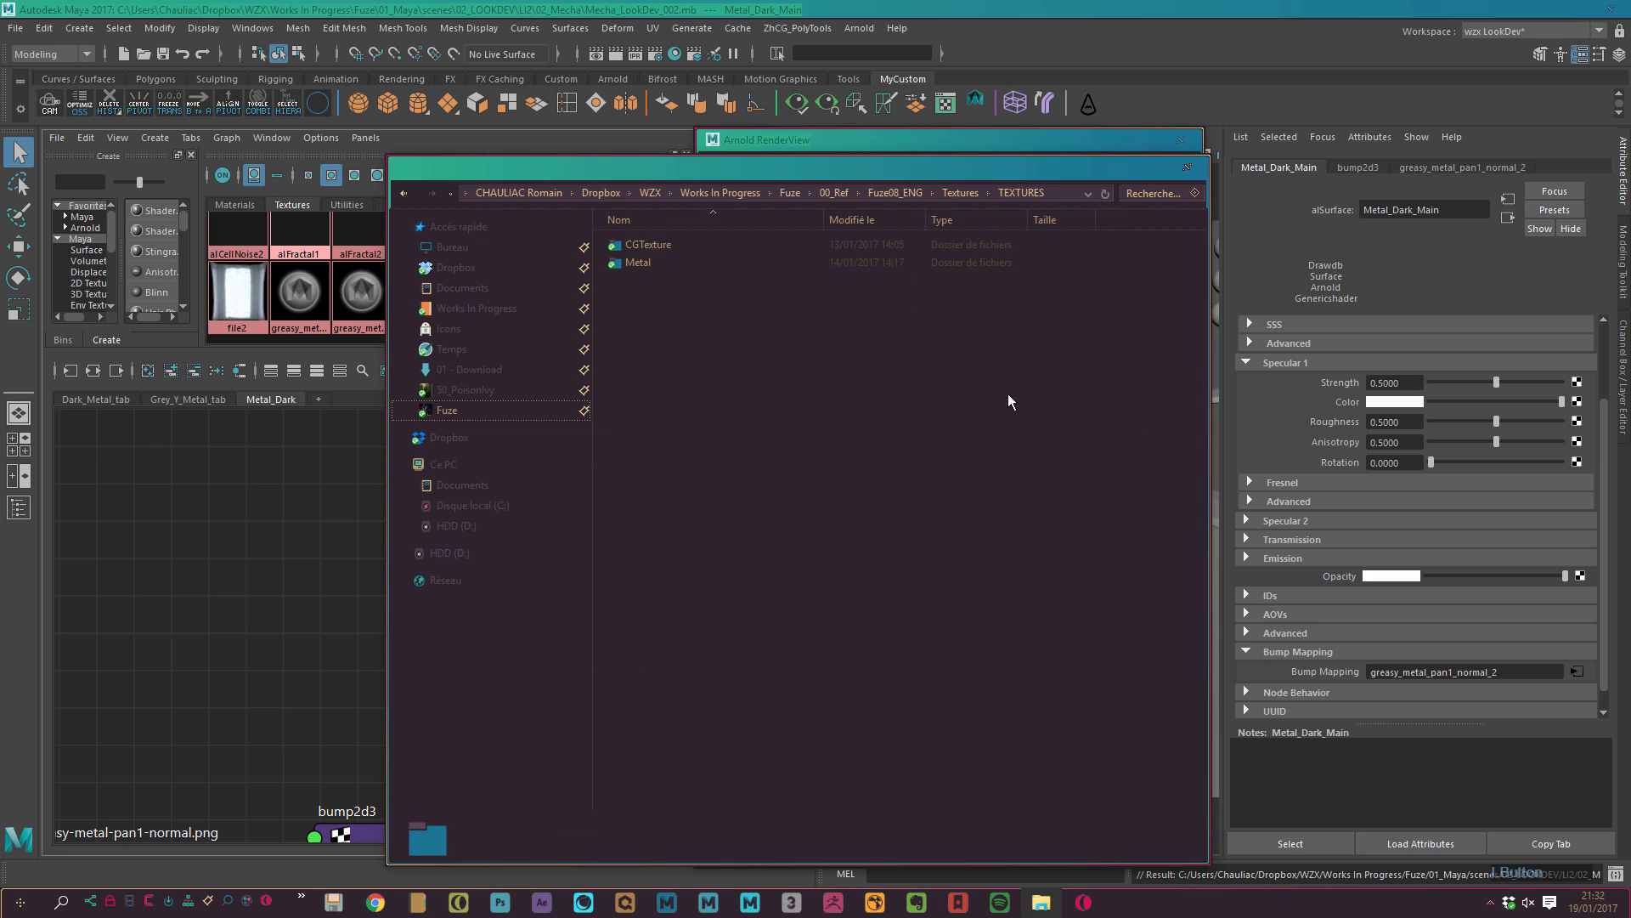
pyautogui.doubleClick(744, 262)
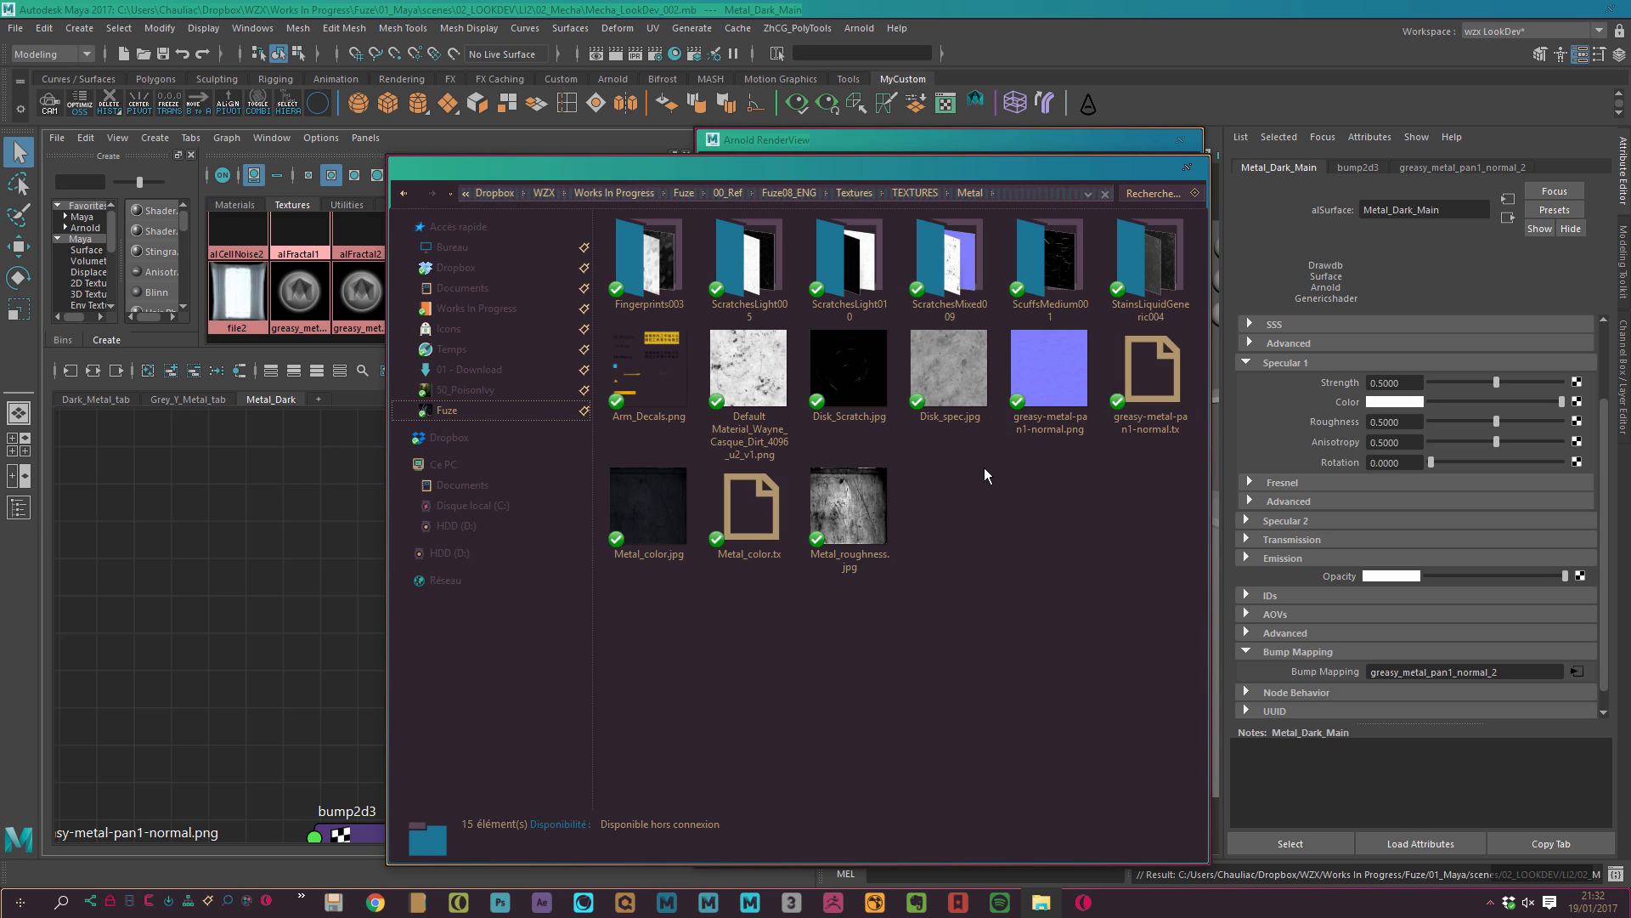
# Open the neighbouring CGTexture folder and show its images as very large icons (Très grandes icônes).
pyautogui.click(915, 194)
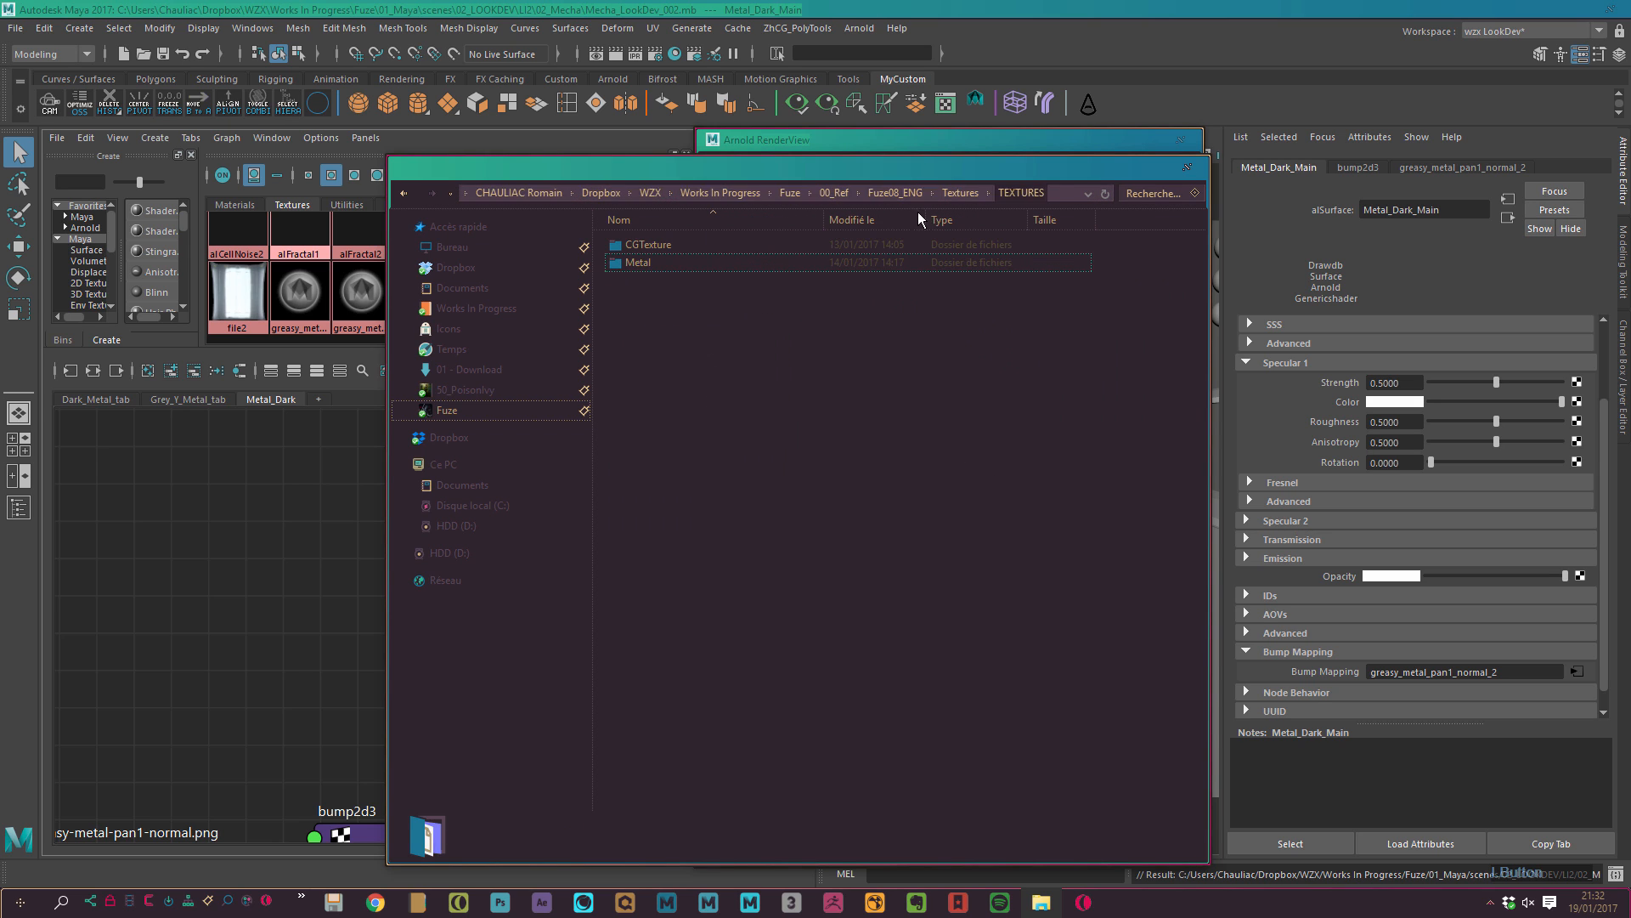
pyautogui.doubleClick(869, 244)
pyautogui.scroll(-5, 1187, 289)
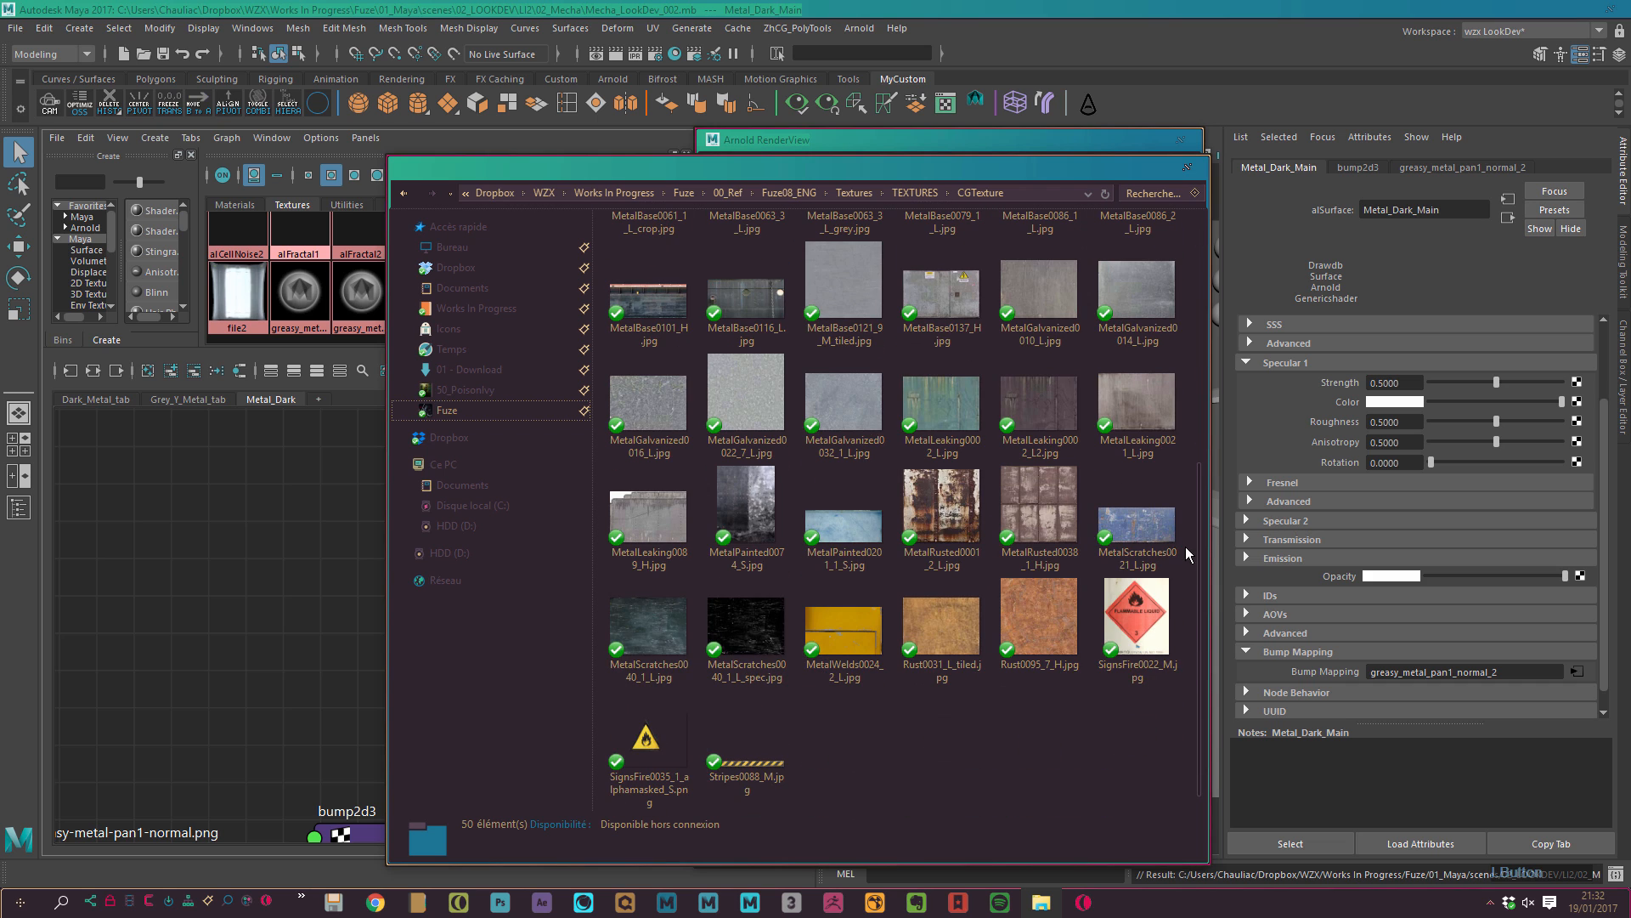
pyautogui.scroll(5, 1188, 549)
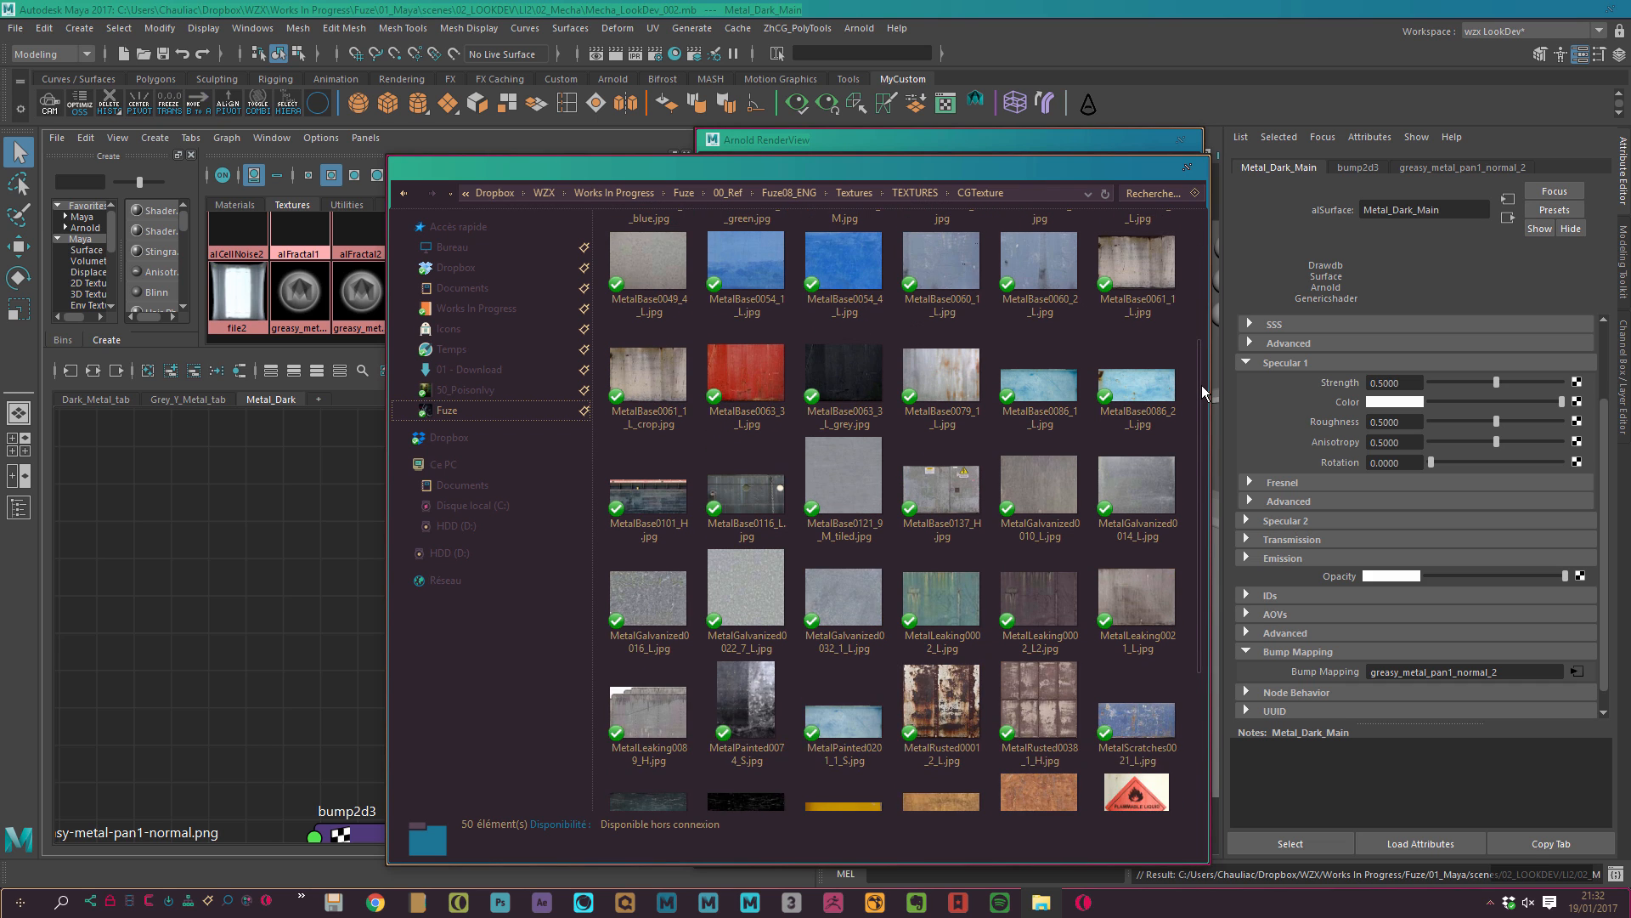
pyautogui.rightClick(1029, 229)
pyautogui.moveTo(1042, 237)
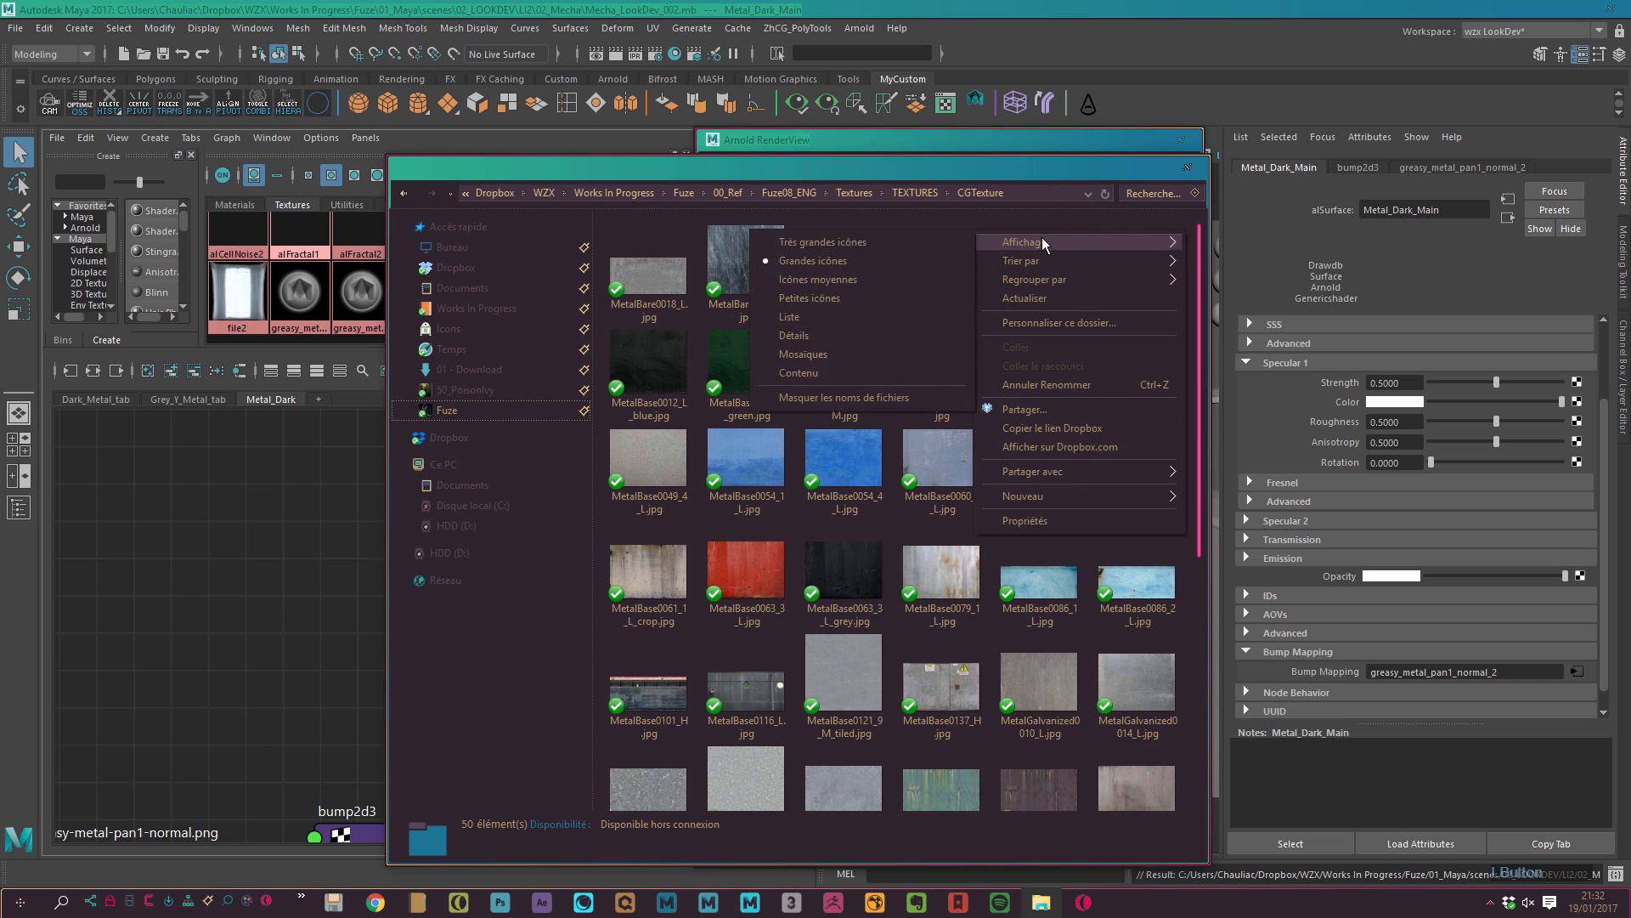
pyautogui.click(914, 245)
# Look through the CGTexture metal images for scratched and worn surfaces, down to the MetalBase0063 textures.
pyautogui.scroll(-1, 1203, 263)
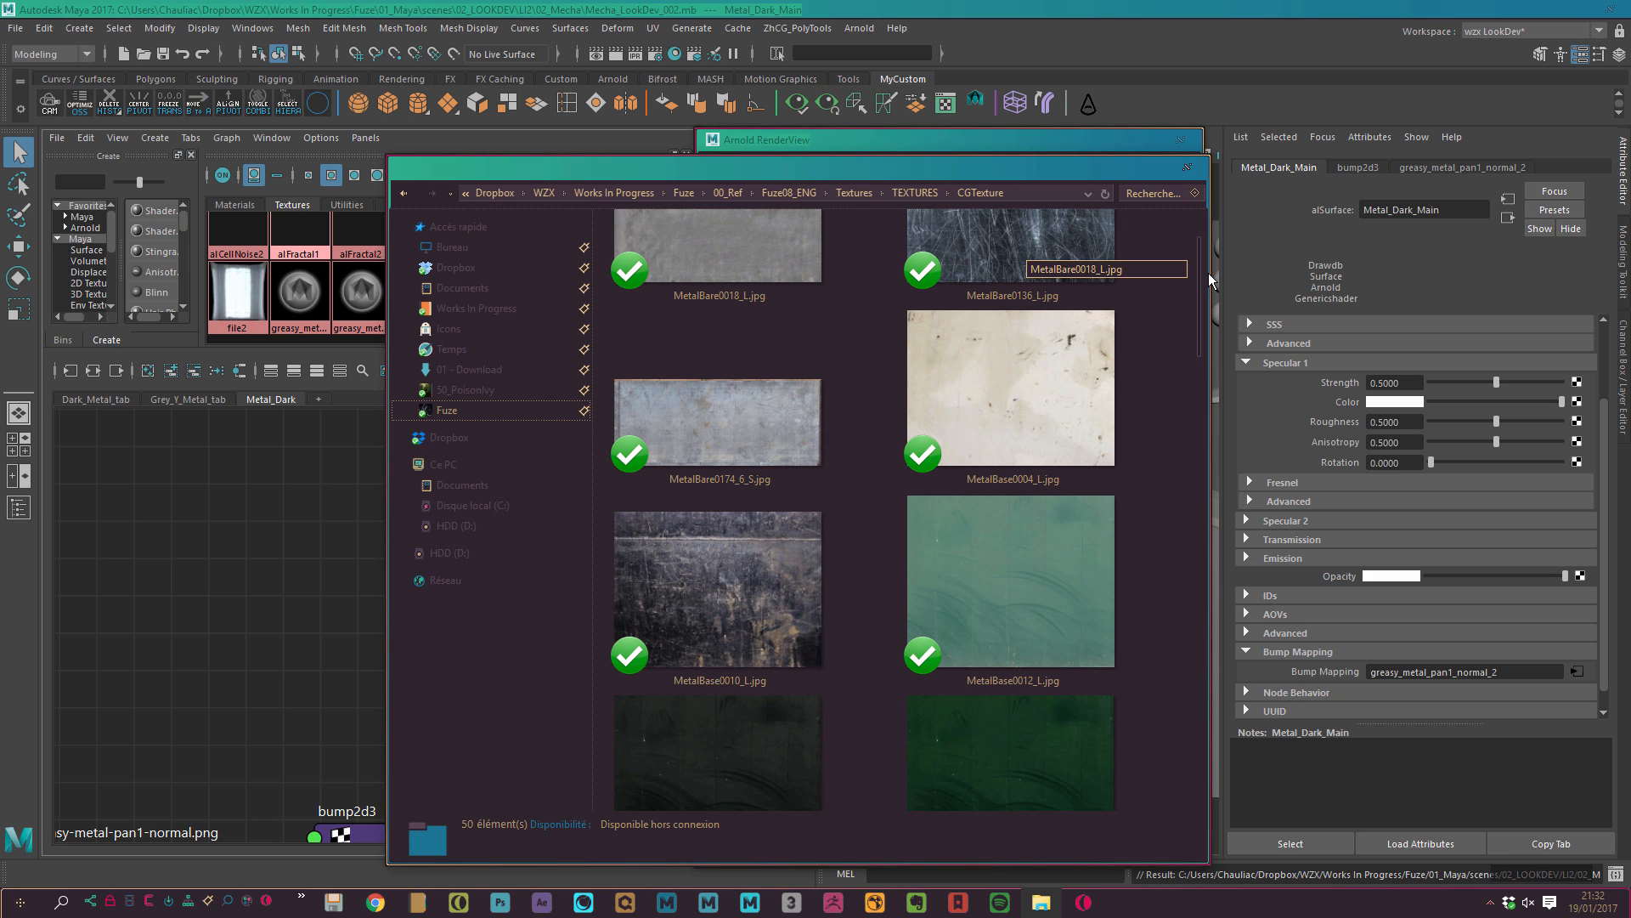
pyautogui.scroll(-1, 1210, 276)
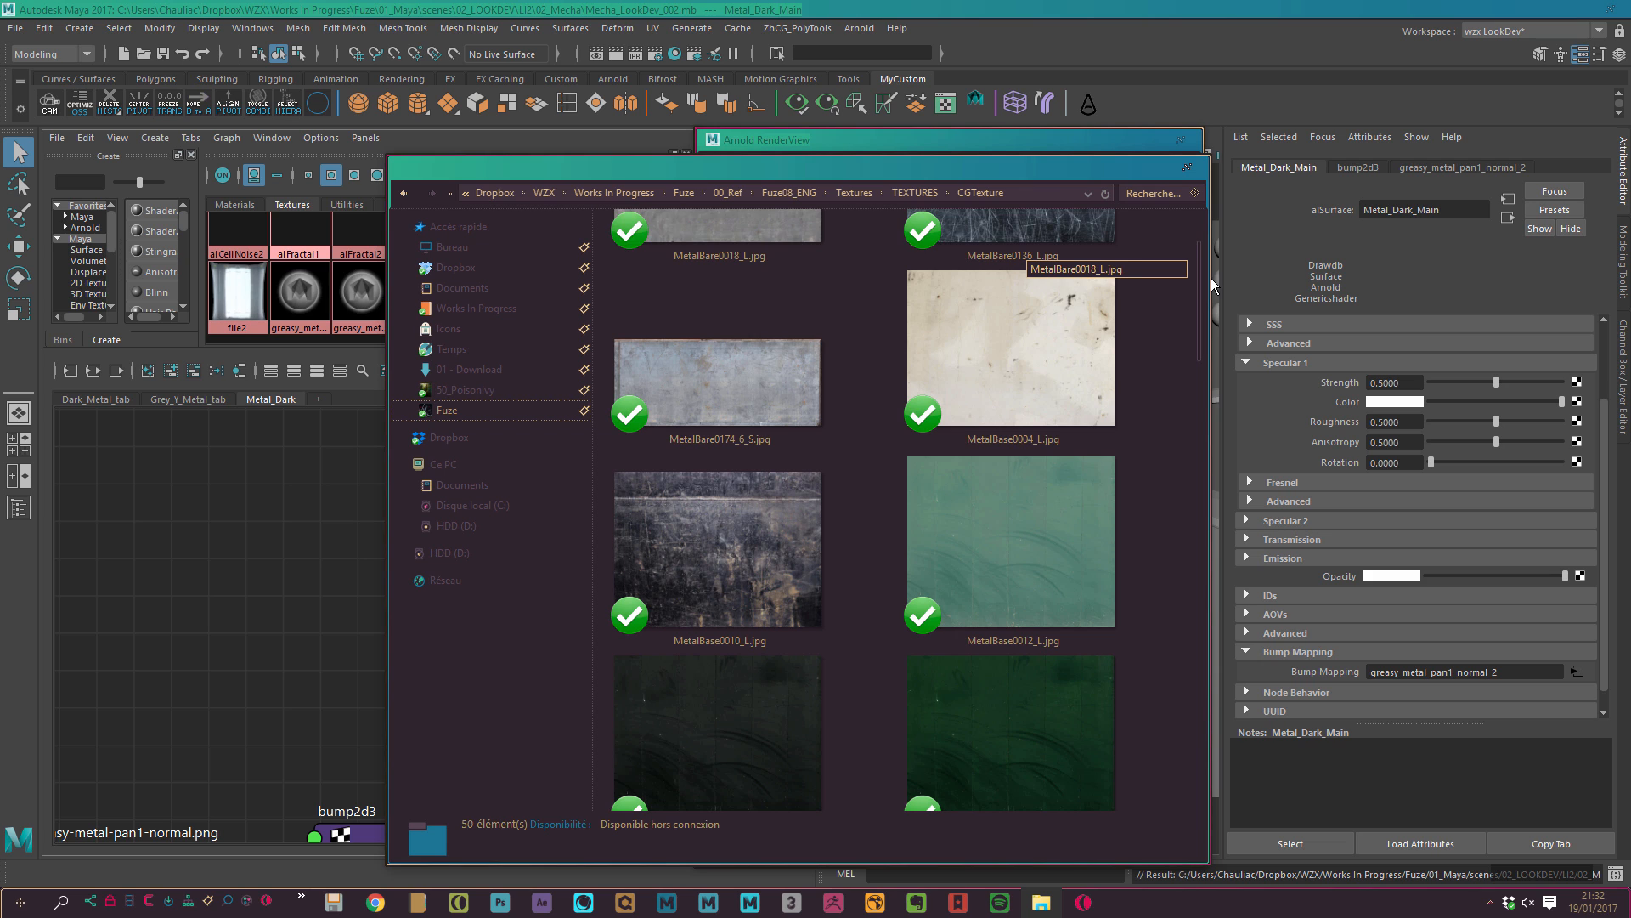
pyautogui.scroll(-1, 1211, 280)
pyautogui.scroll(-5, 1211, 293)
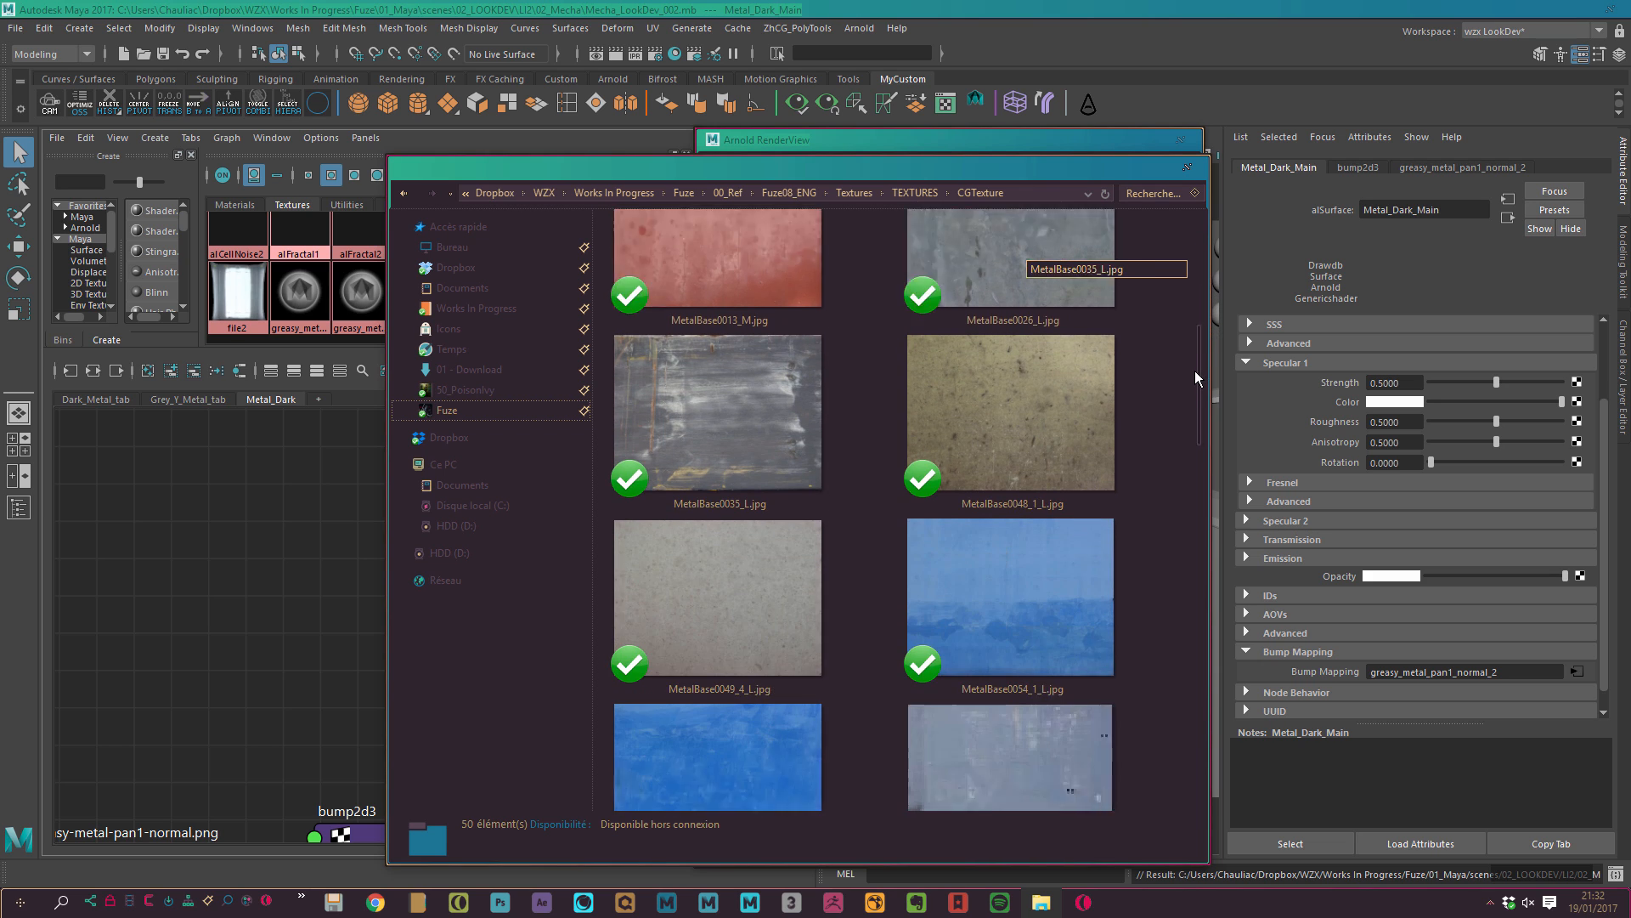
pyautogui.scroll(-2, 1194, 375)
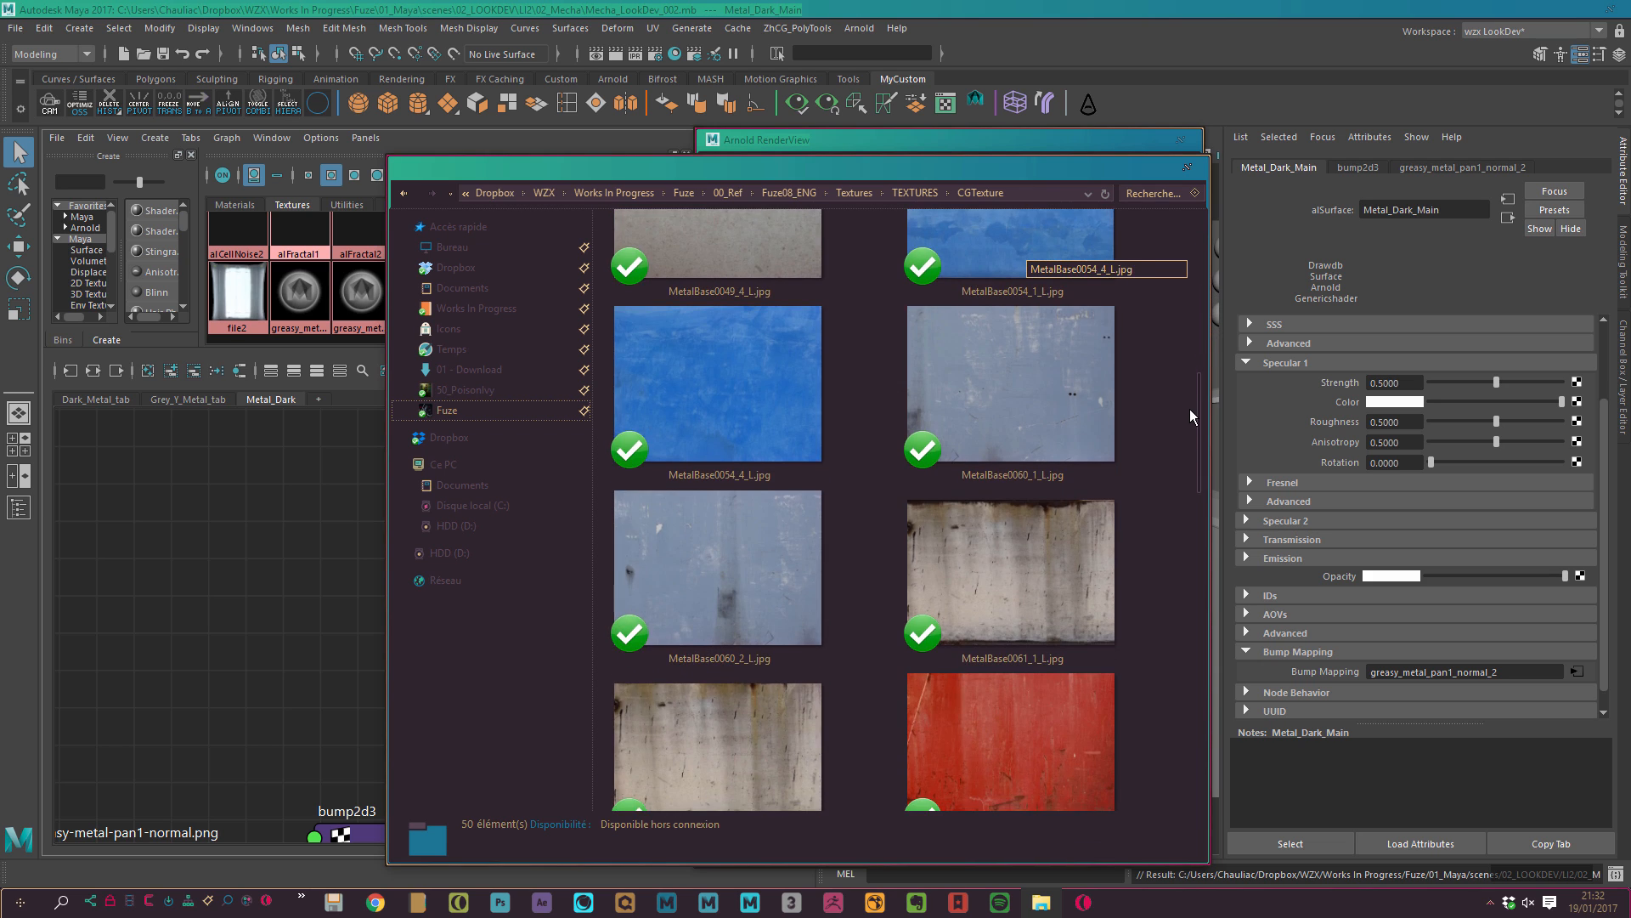
pyautogui.scroll(-2, 1189, 409)
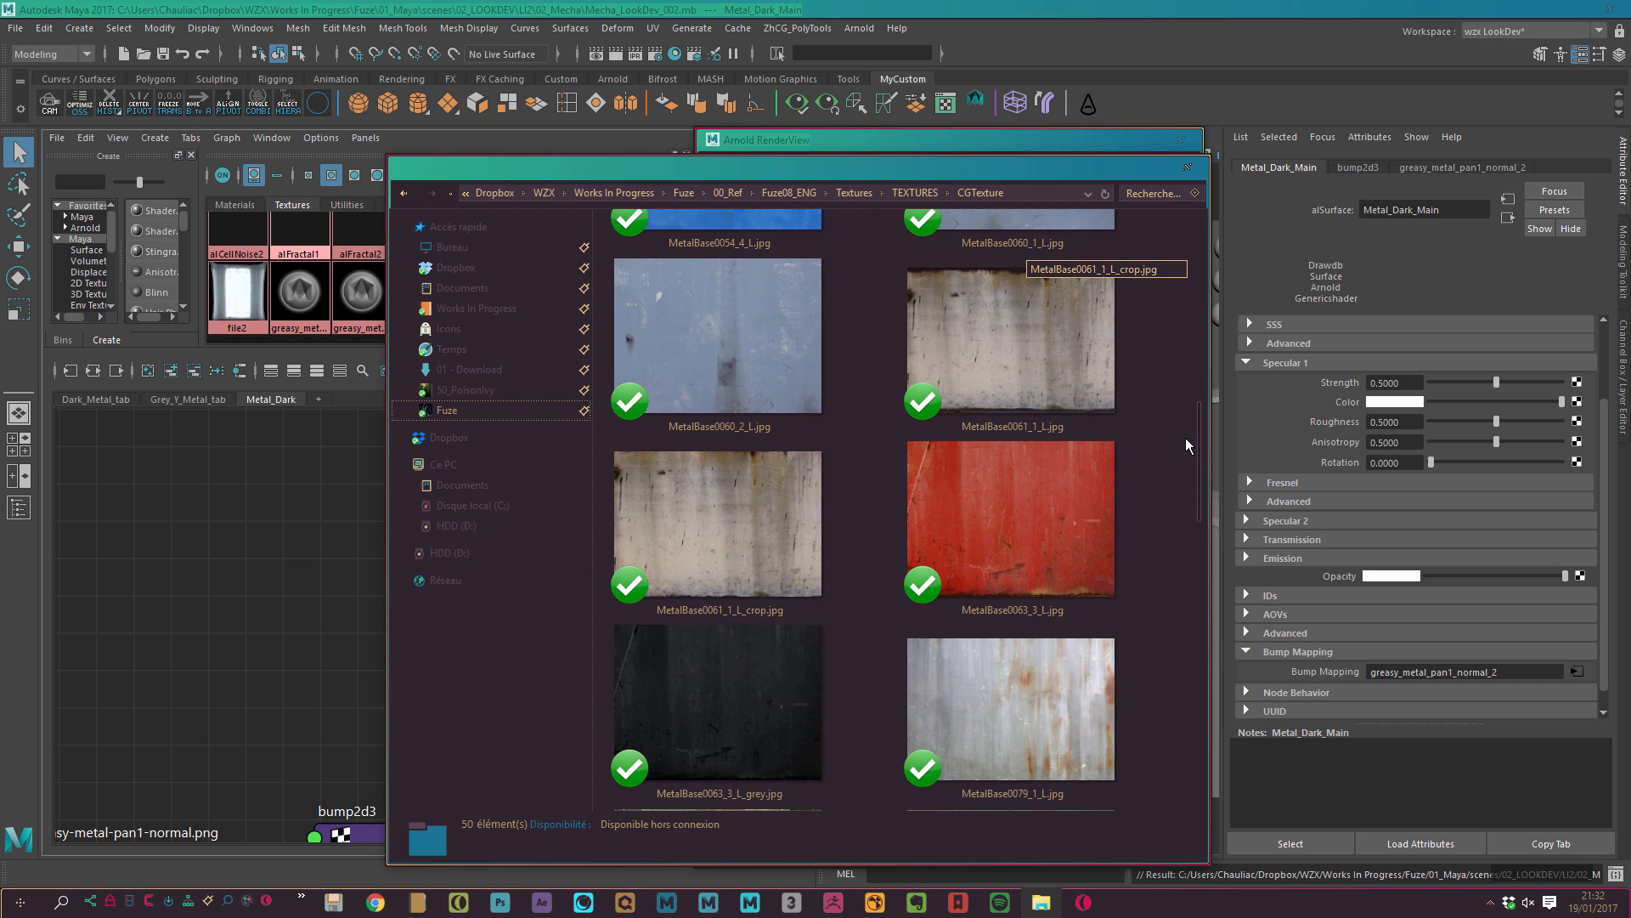
pyautogui.scroll(-2, 1186, 444)
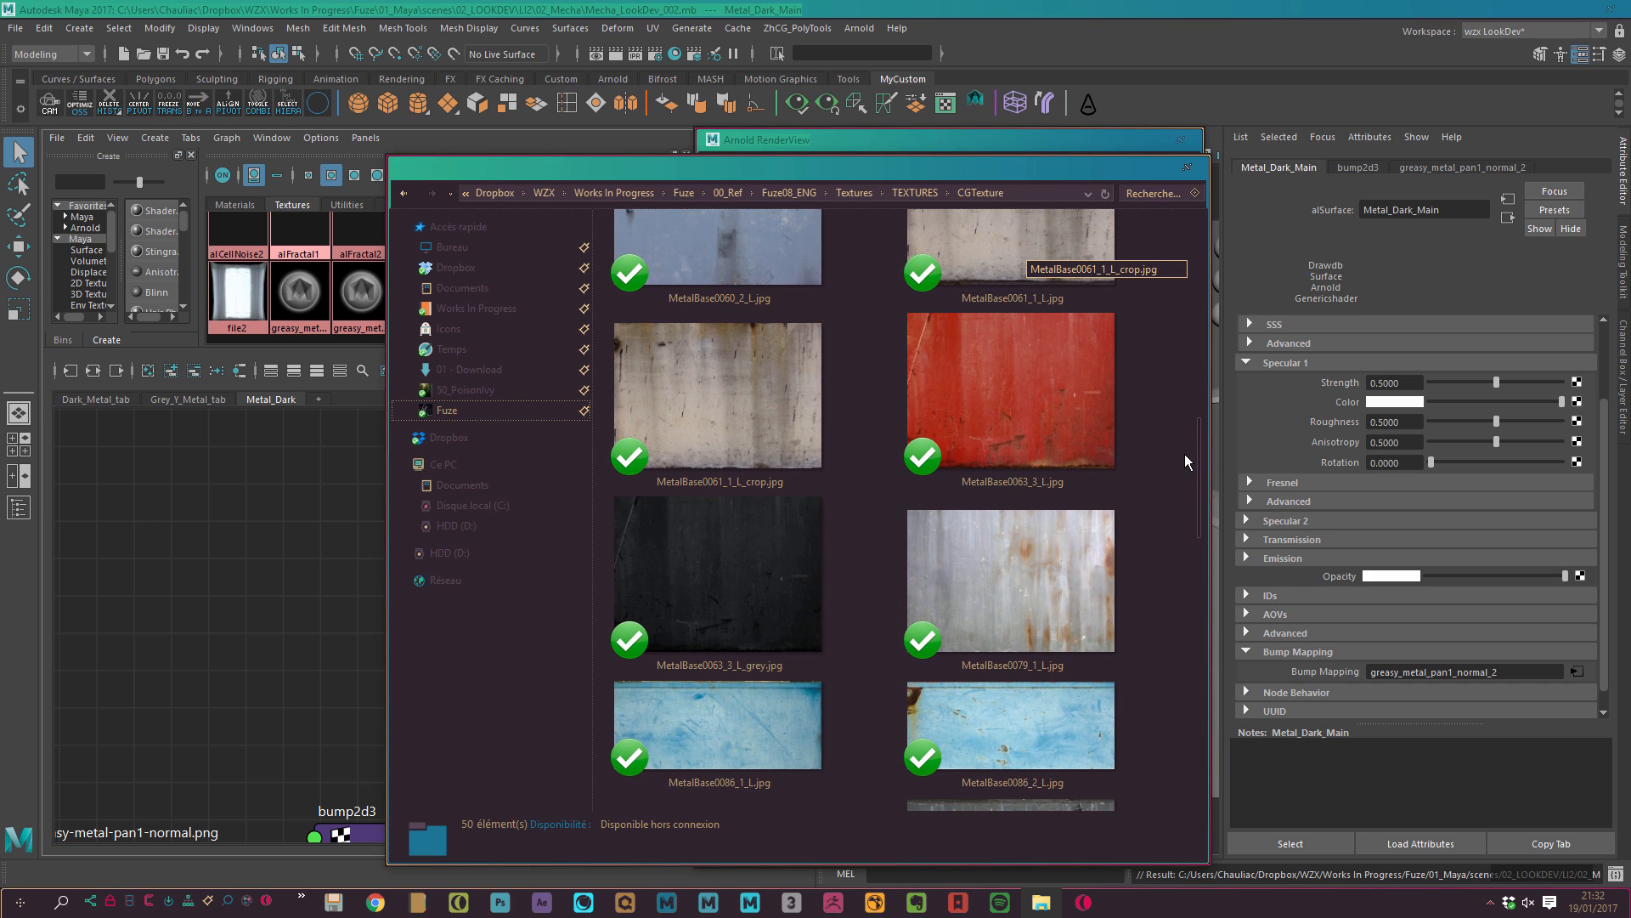
pyautogui.scroll(-1, 1184, 457)
# View the red MetalBase0063_3_L.jpg texture in the image viewer, examine its scratches, and close it.
pyautogui.click(1036, 383)
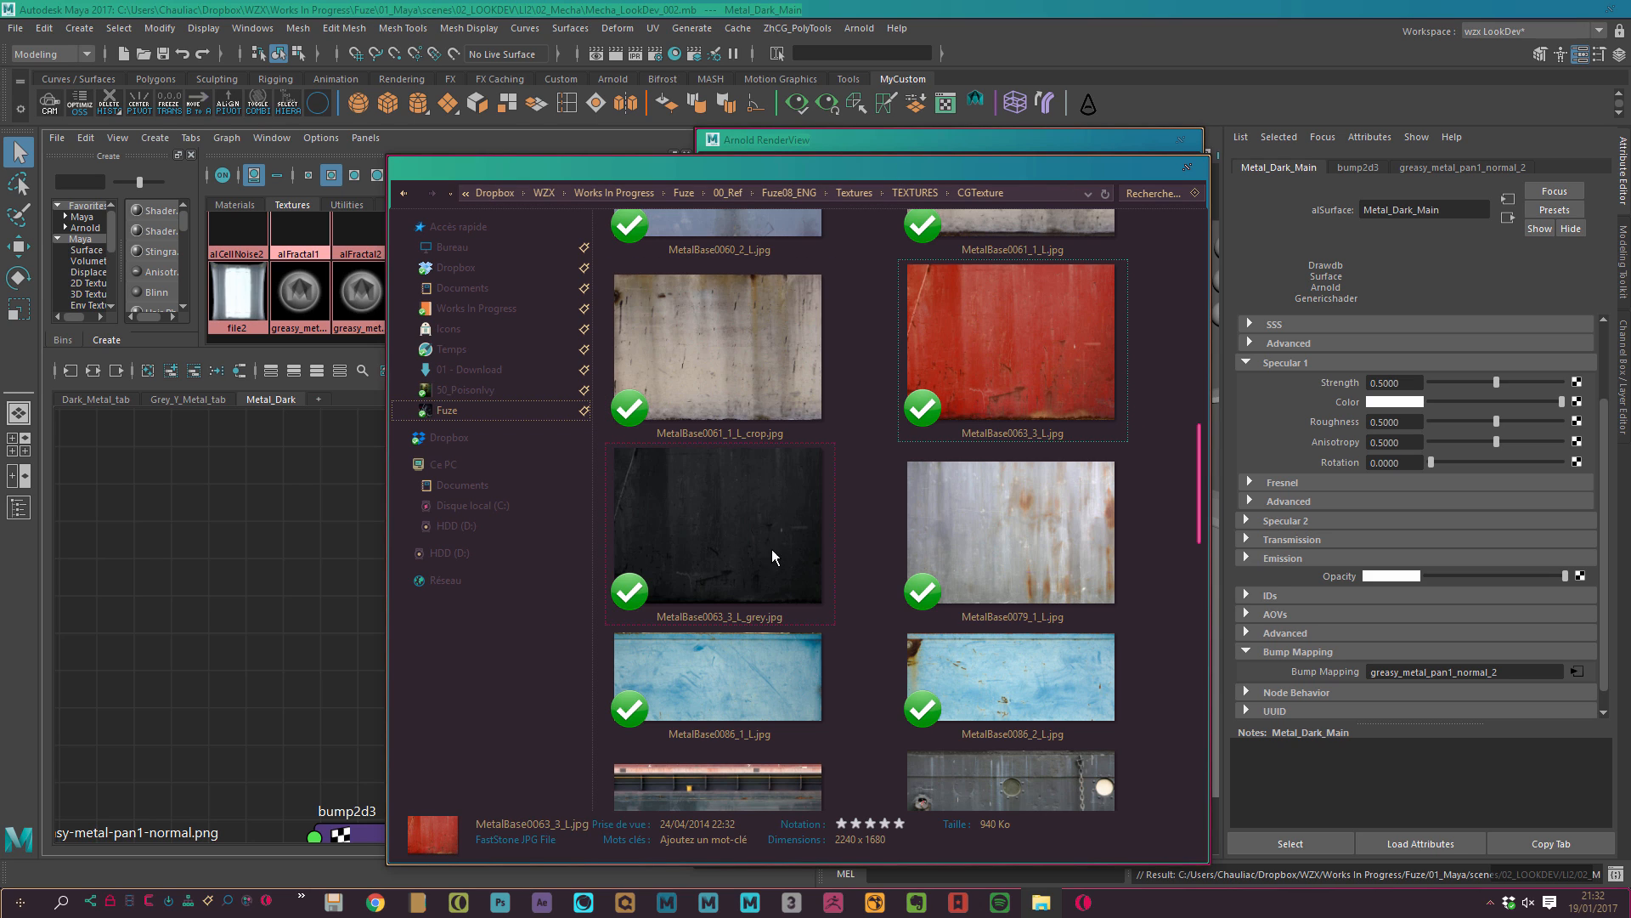
pyautogui.doubleClick(1024, 340)
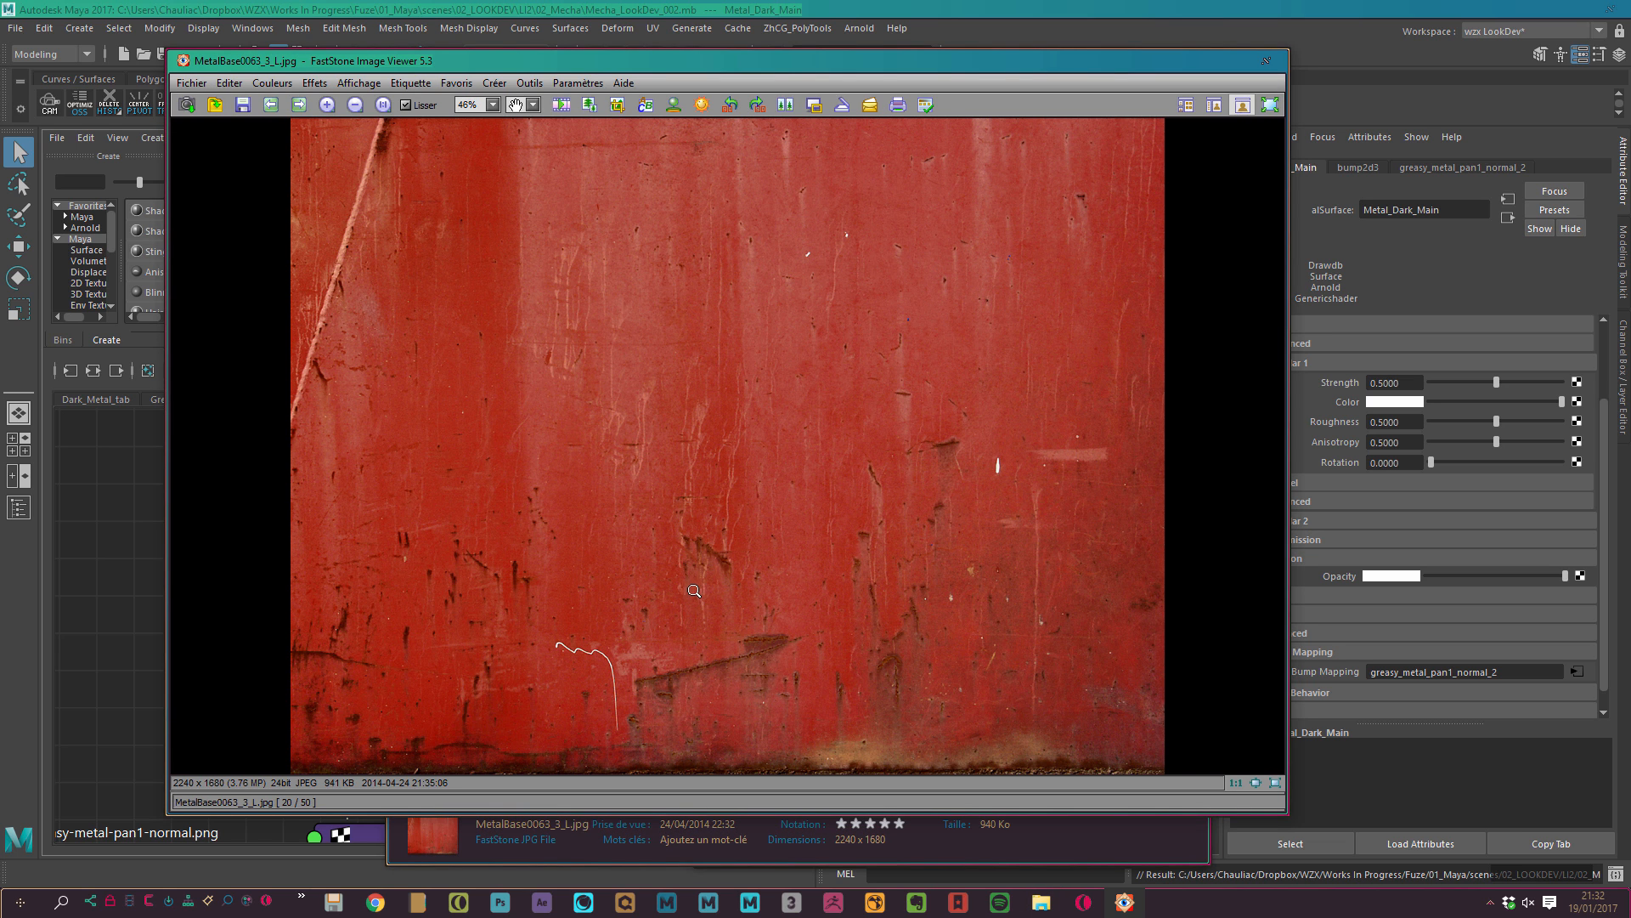
pyautogui.click(906, 621)
pyautogui.moveTo(505, 412); pyautogui.dragTo(389, 202)
pyautogui.press('Escape')
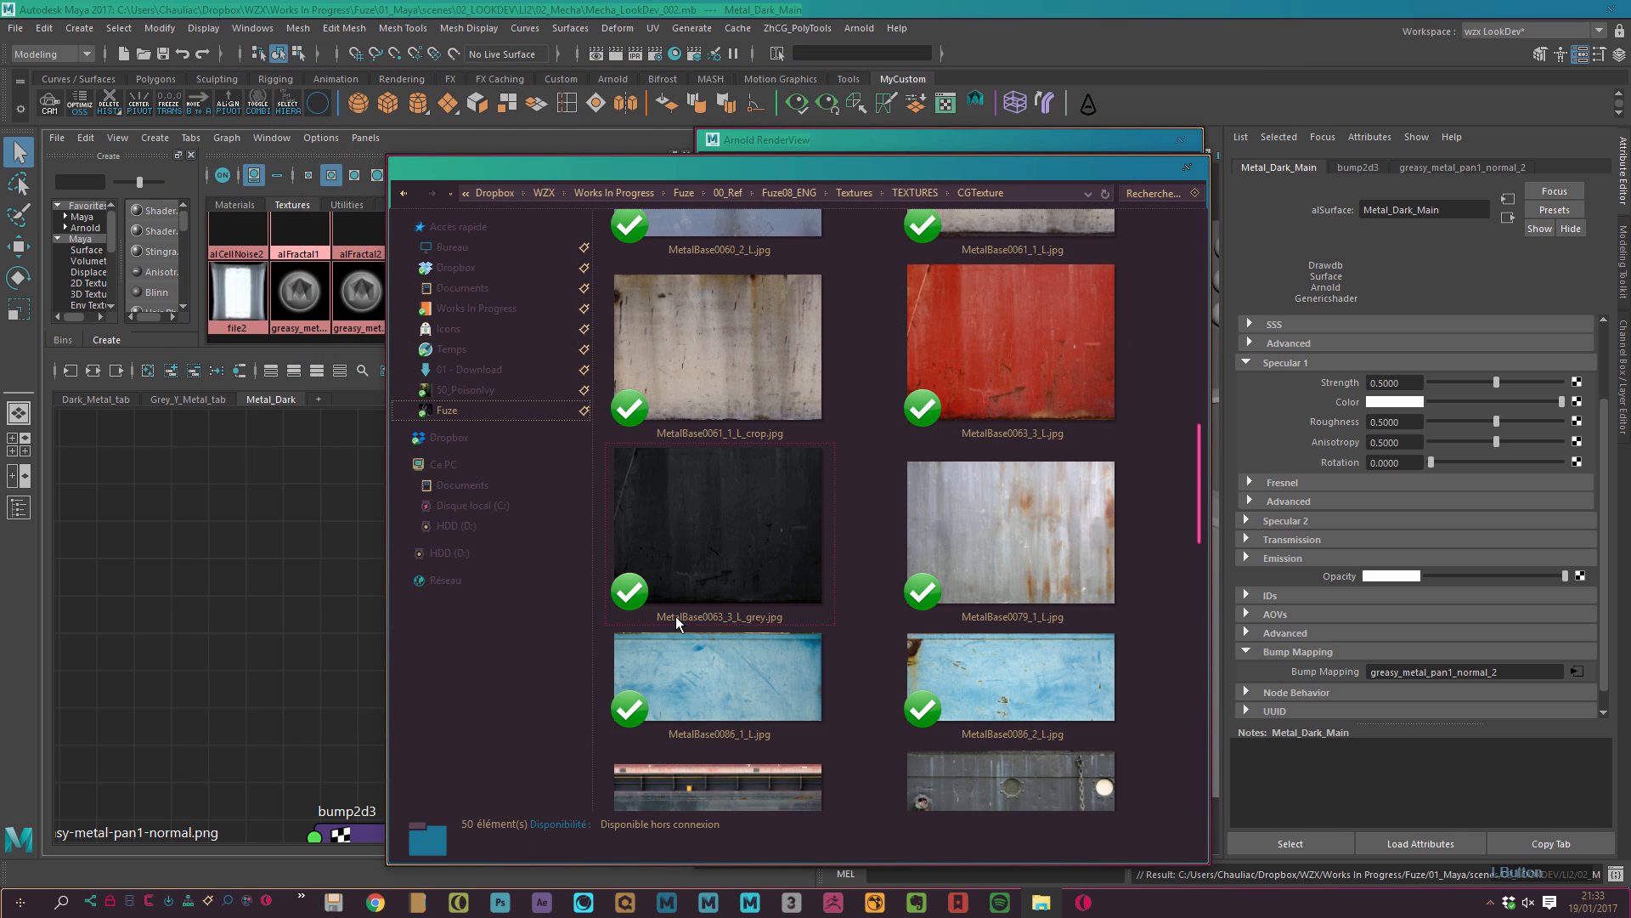
# View the dark MetalBase0063_3_L_grey.jpg texture in the image viewer.
pyautogui.click(733, 556)
pyautogui.doubleClick(746, 525)
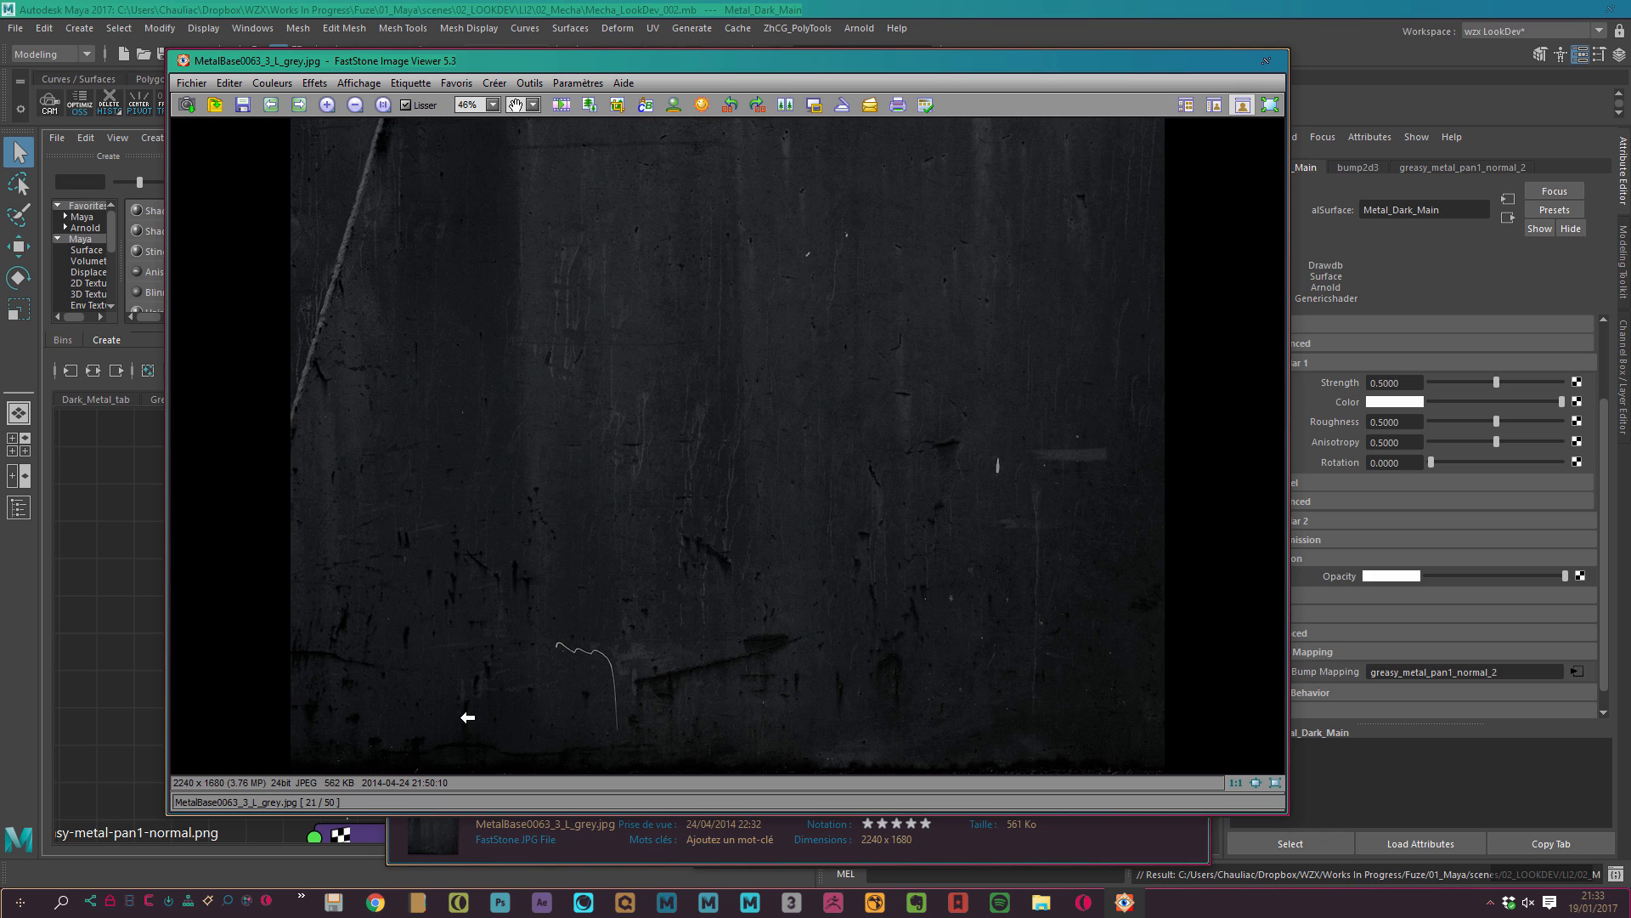
# Close the texture preview and bring MetalBase0063_3_L_grey.jpg from the folder into the Metal_Dark shader graph.
pyautogui.moveTo(798, 403); pyautogui.dragTo(527, 798)
pyautogui.press('Escape')
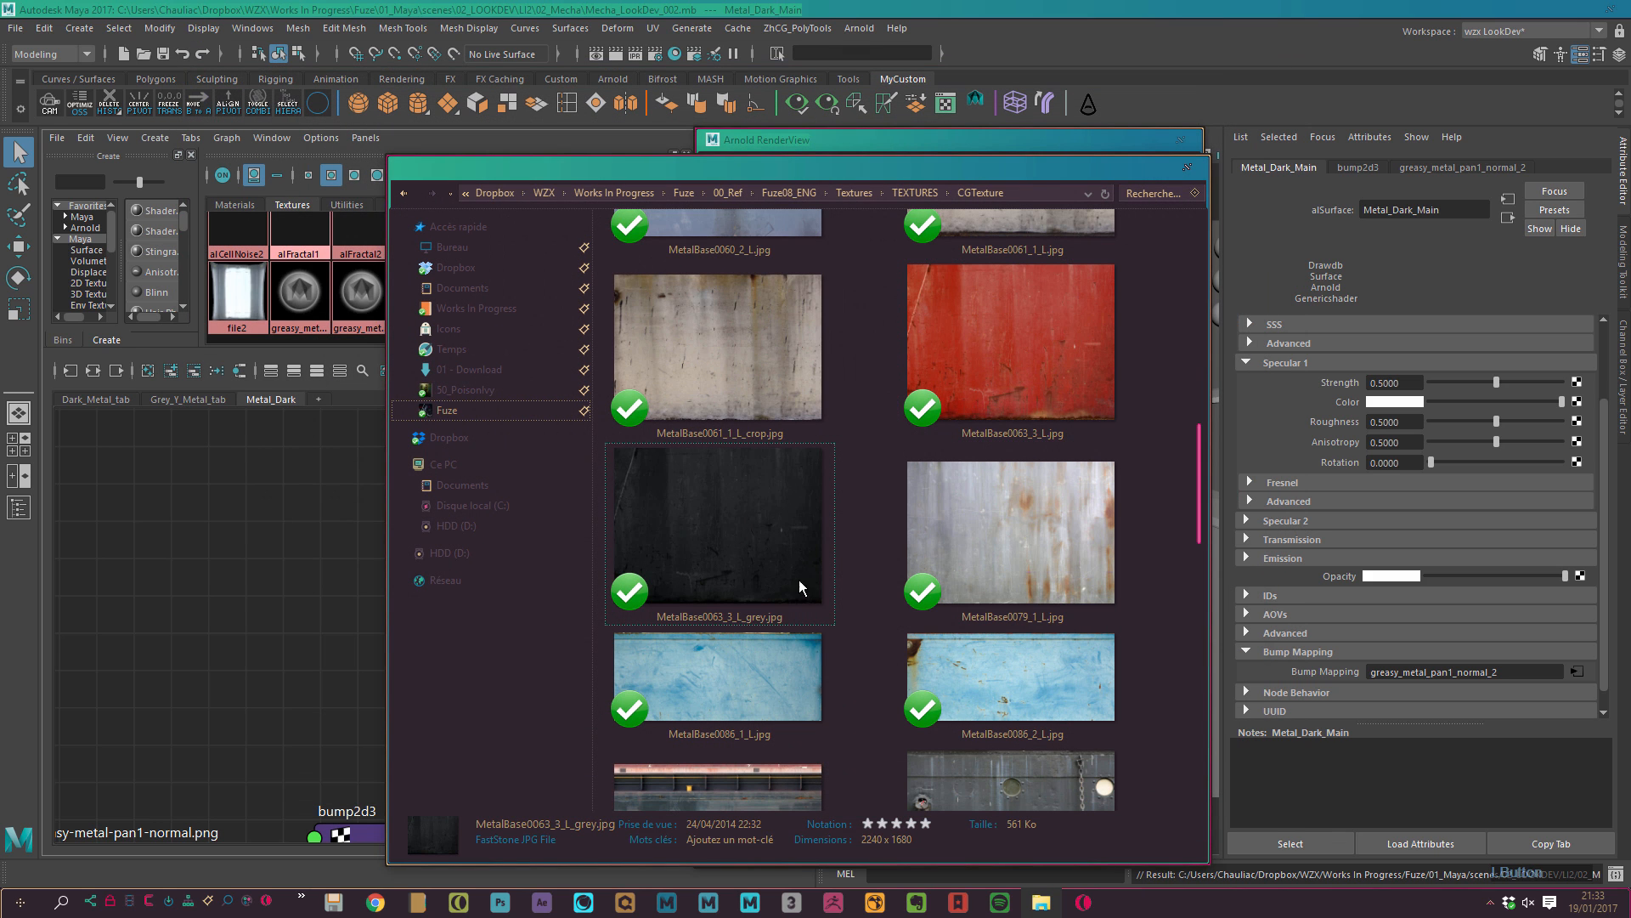
pyautogui.moveTo(799, 579); pyautogui.dragTo(495, 642)
pyautogui.click(253, 565)
pyautogui.moveTo(495, 642); pyautogui.dragTo(238, 588)
pyautogui.click(393, 579)
# Shift the greasy-metal-pan1-normal.png and bump2d3 nodes slightly, keeping them just above the aiNoise1 and displacementShader1 nodes.
pyautogui.scroll(-2, 88, 624)
pyautogui.keyDown('alt'); pyautogui.moveTo(88, 624); pyautogui.dragTo(452, 610, button='middle'); pyautogui.keyUp('alt')
pyautogui.scroll(-6, 476, 629)
pyautogui.scroll(1, 524, 663)
pyautogui.keyDown('alt'); pyautogui.moveTo(524, 663); pyautogui.dragTo(458, 648, button='middle'); pyautogui.keyUp('alt')
pyautogui.scroll(1, 459, 648)
pyautogui.moveTo(353, 643); pyautogui.dragTo(510, 701)
pyautogui.moveTo(509, 702); pyautogui.dragTo(526, 686)
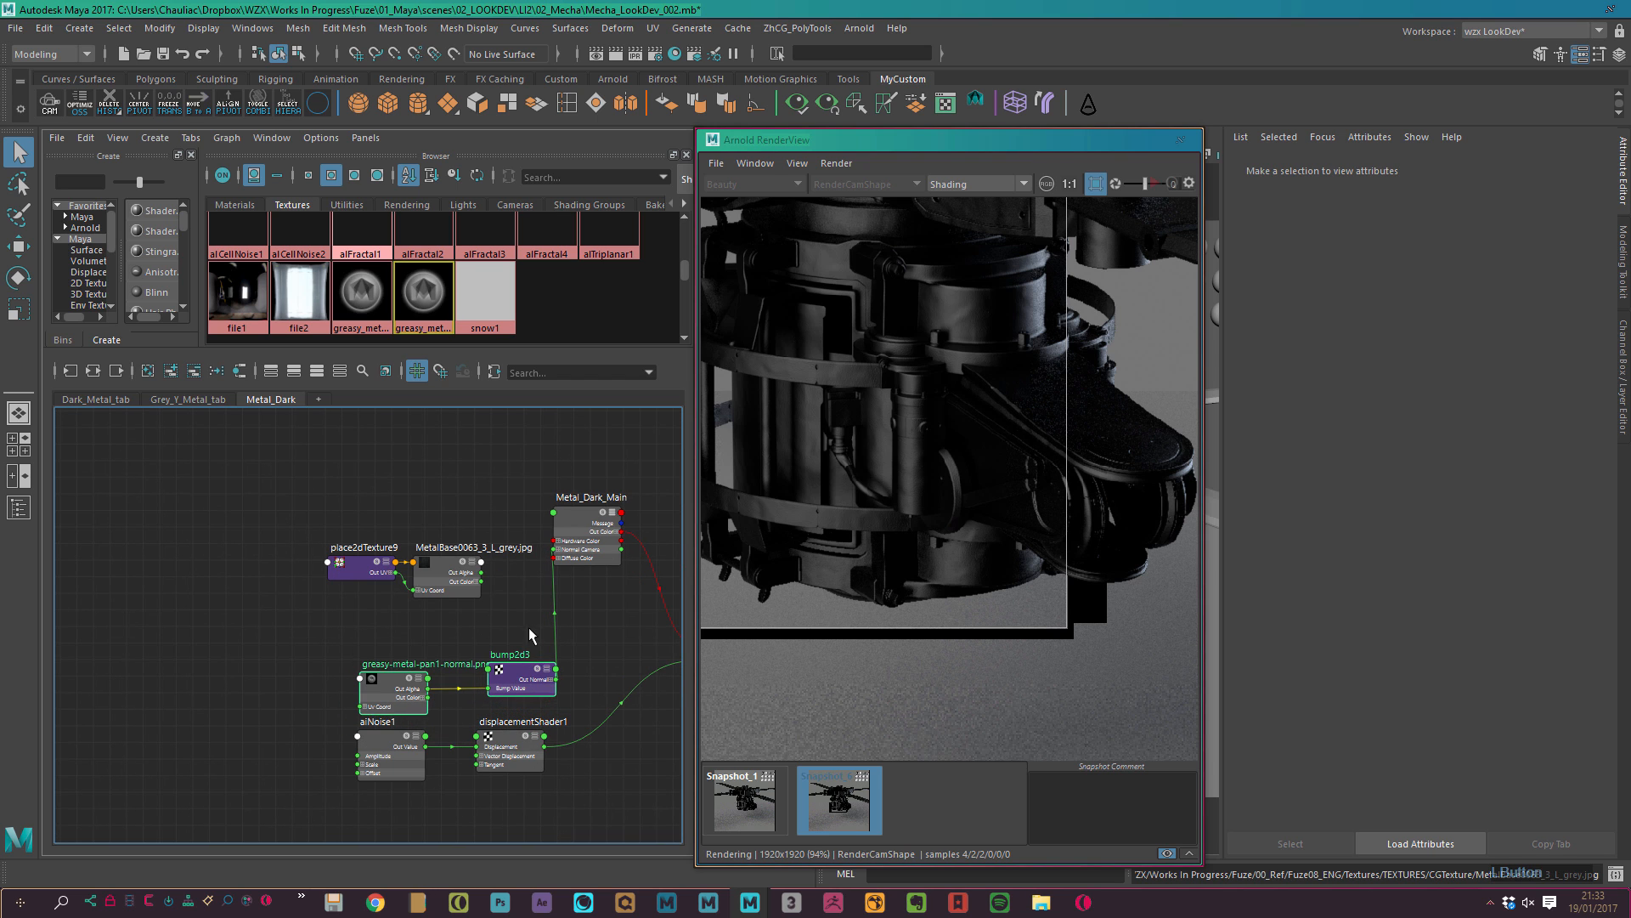
# Move the MetalBase0063_3_L_grey.jpg node and its place2dTexture9 node together further left of Metal_Dark_Main in the graph.
pyautogui.moveTo(284, 487); pyautogui.dragTo(437, 580)
pyautogui.moveTo(437, 580); pyautogui.dragTo(351, 544)
pyautogui.scroll(2, 429, 574)
pyautogui.keyDown('alt'); pyautogui.moveTo(520, 548); pyautogui.dragTo(390, 526, button='middle'); pyautogui.keyUp('alt')
pyautogui.click(328, 598)
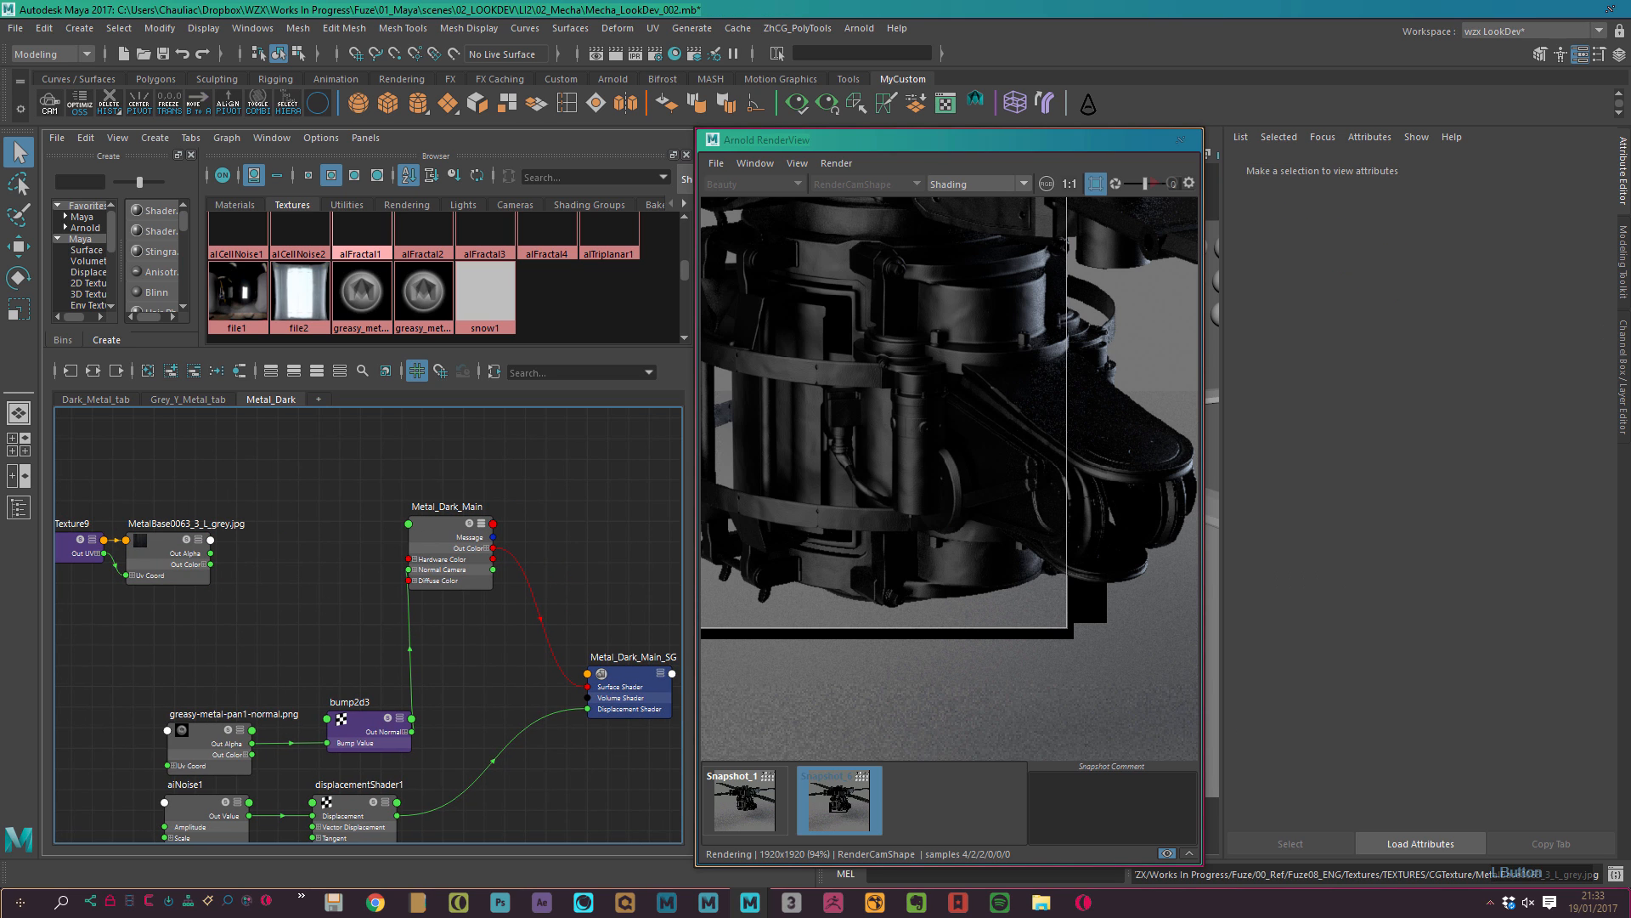
pyautogui.keyDown('alt'); pyautogui.moveTo(392, 622); pyautogui.dragTo(452, 623, button='middle'); pyautogui.keyUp('alt')
# Connect the Out Color of MetalBase0063_3_L_grey.jpg to the Diffuse Color of Metal_Dark_Main and restart the live Arnold render.
pyautogui.click(510, 540)
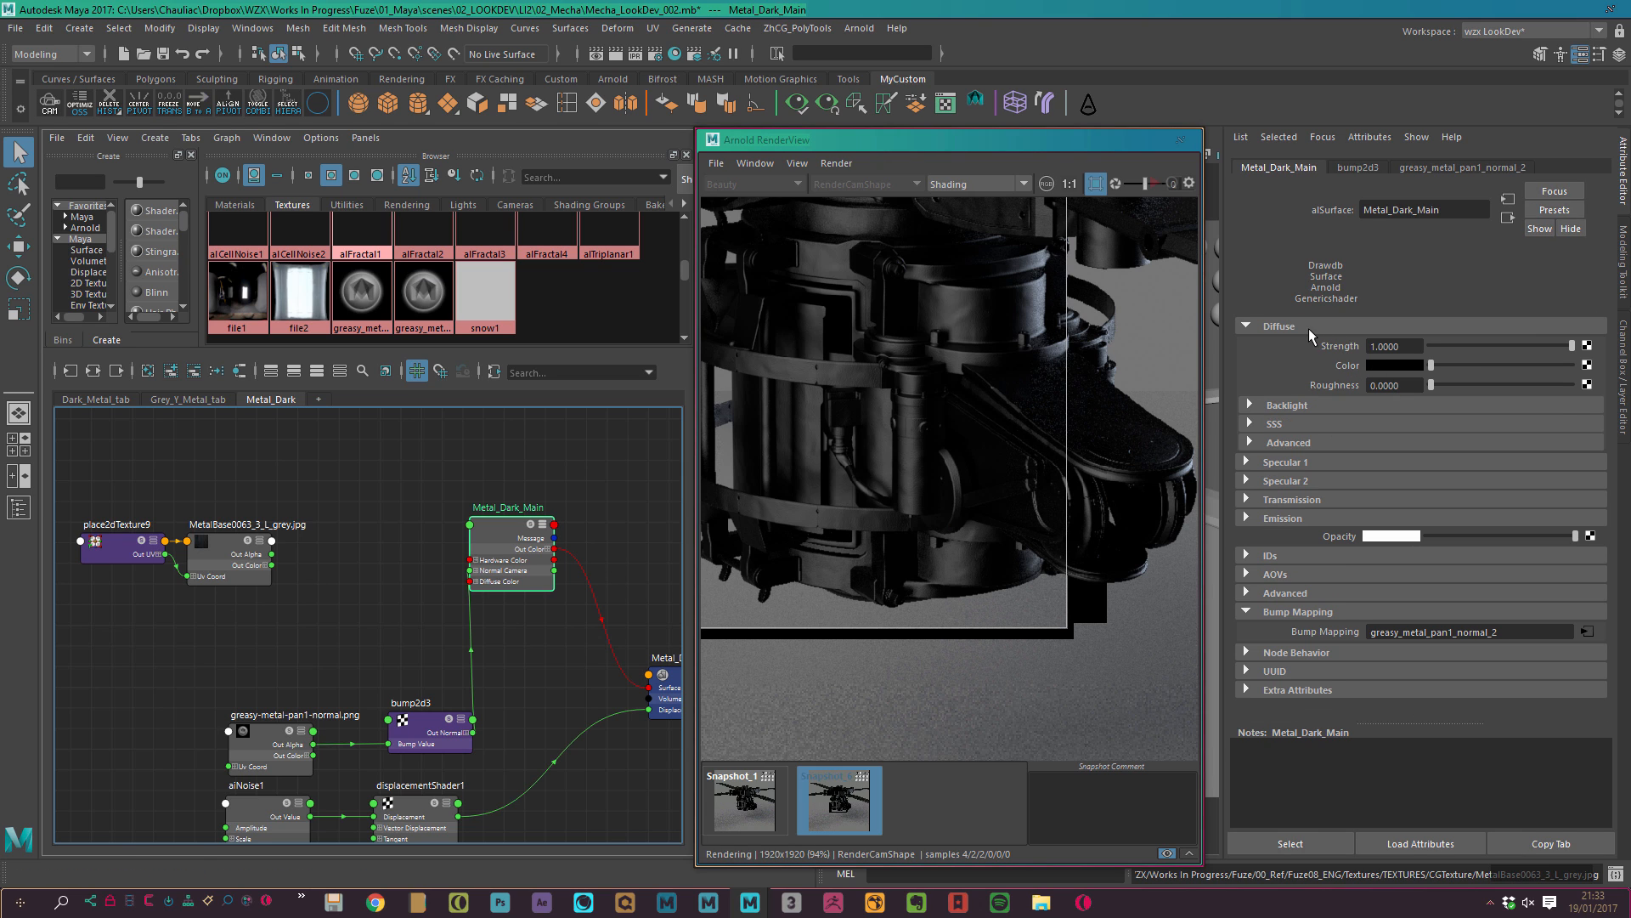
pyautogui.moveTo(271, 565); pyautogui.dragTo(470, 581)
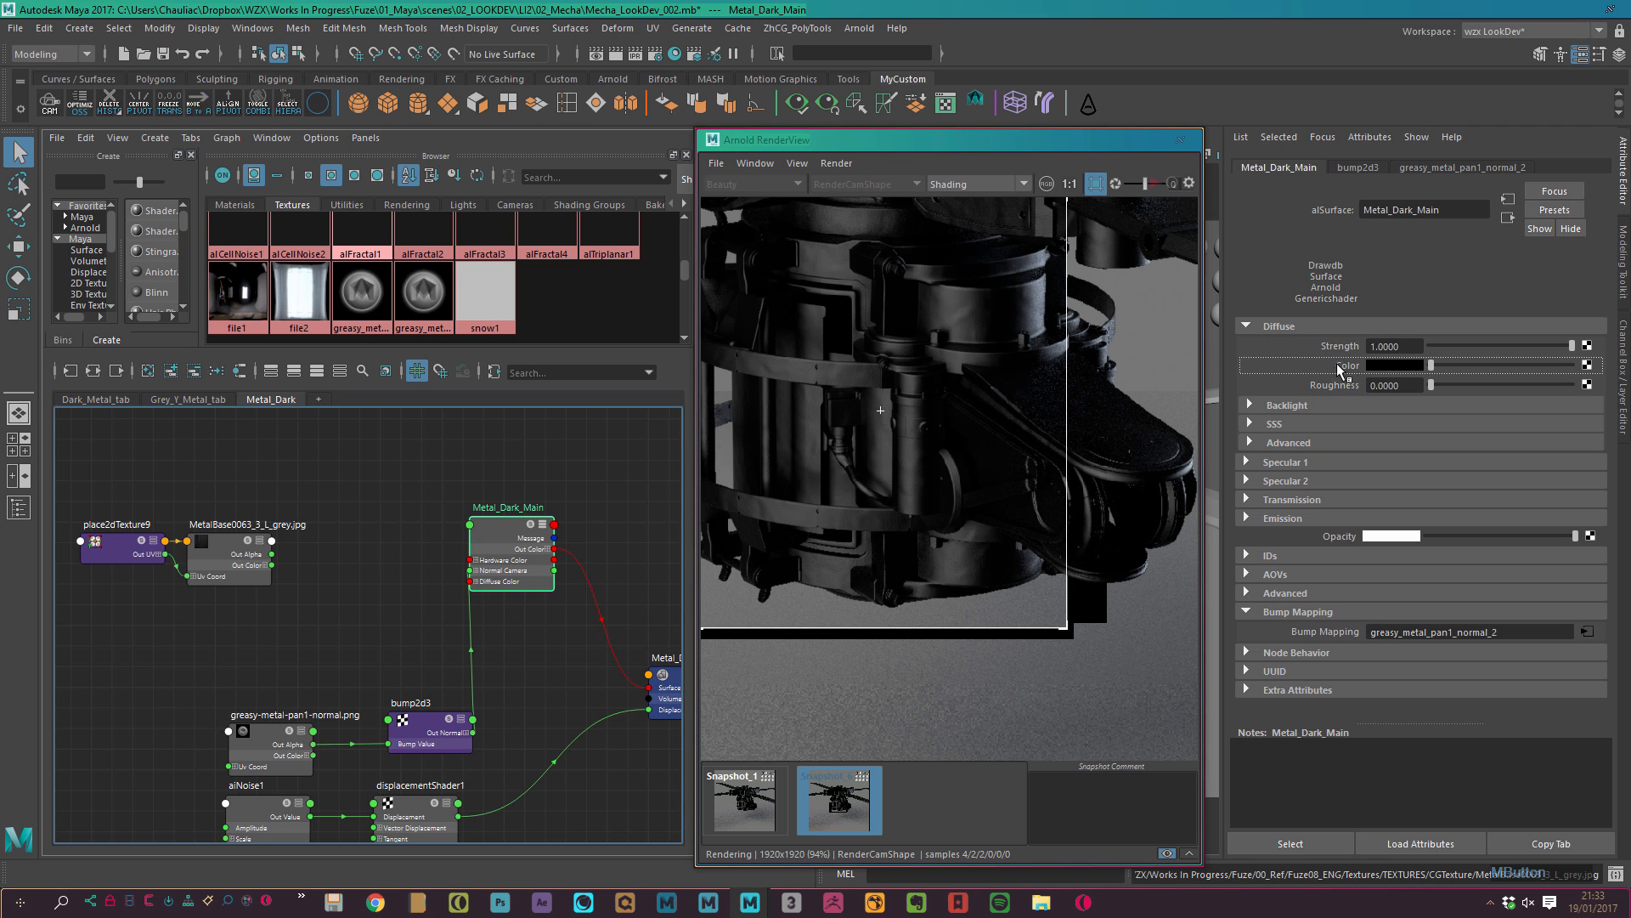
pyautogui.click(1167, 855)
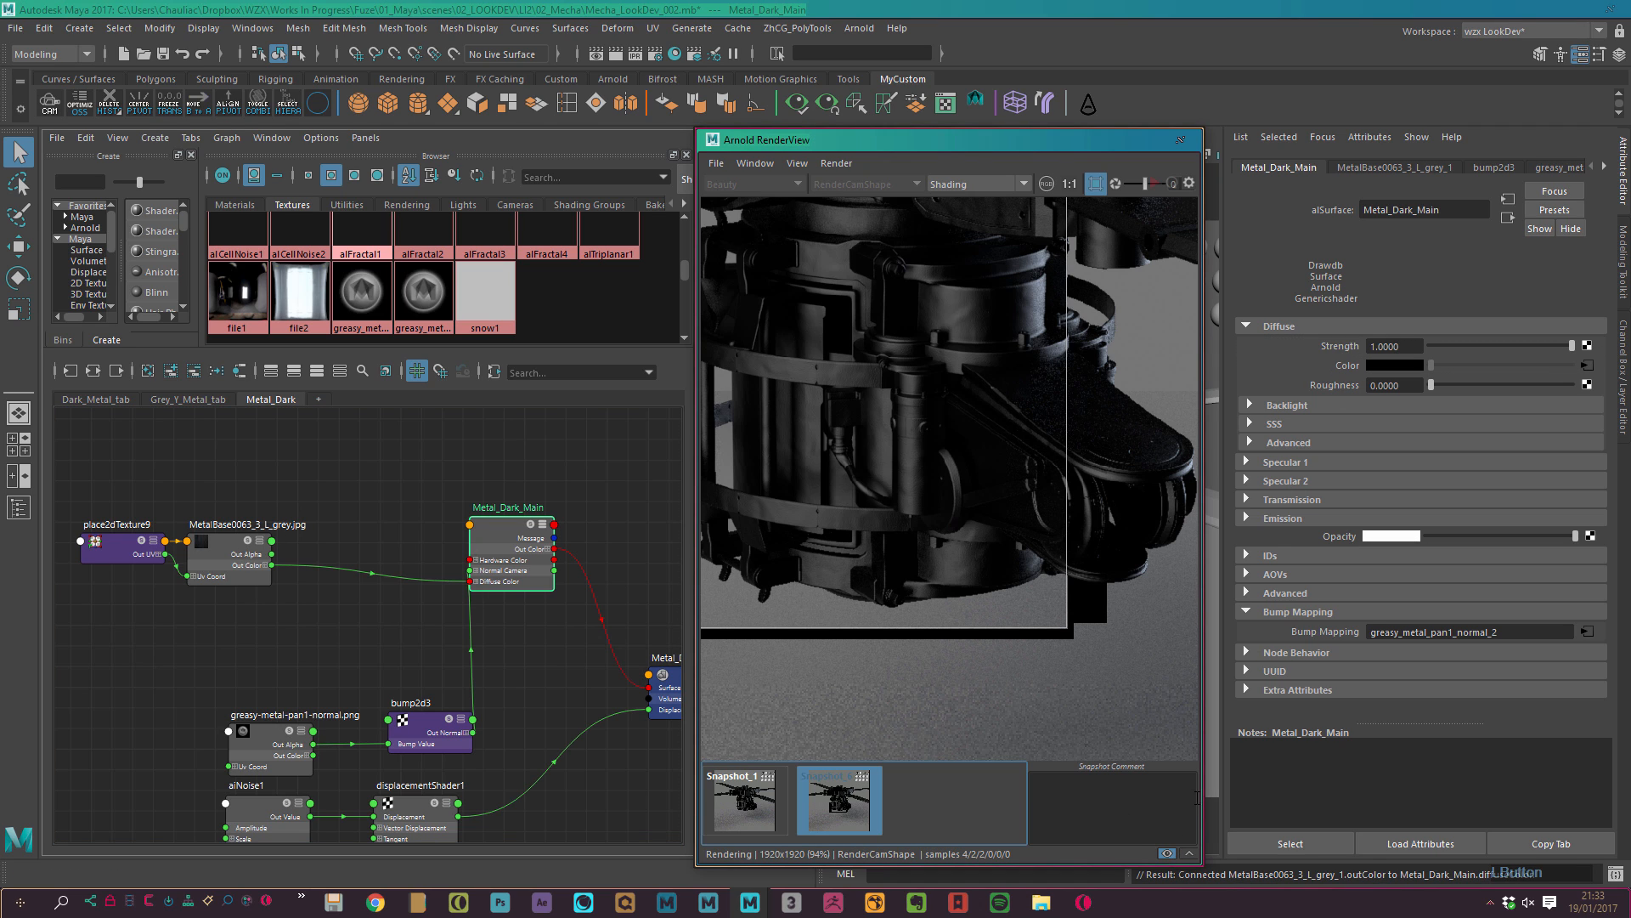
pyautogui.click(1153, 183)
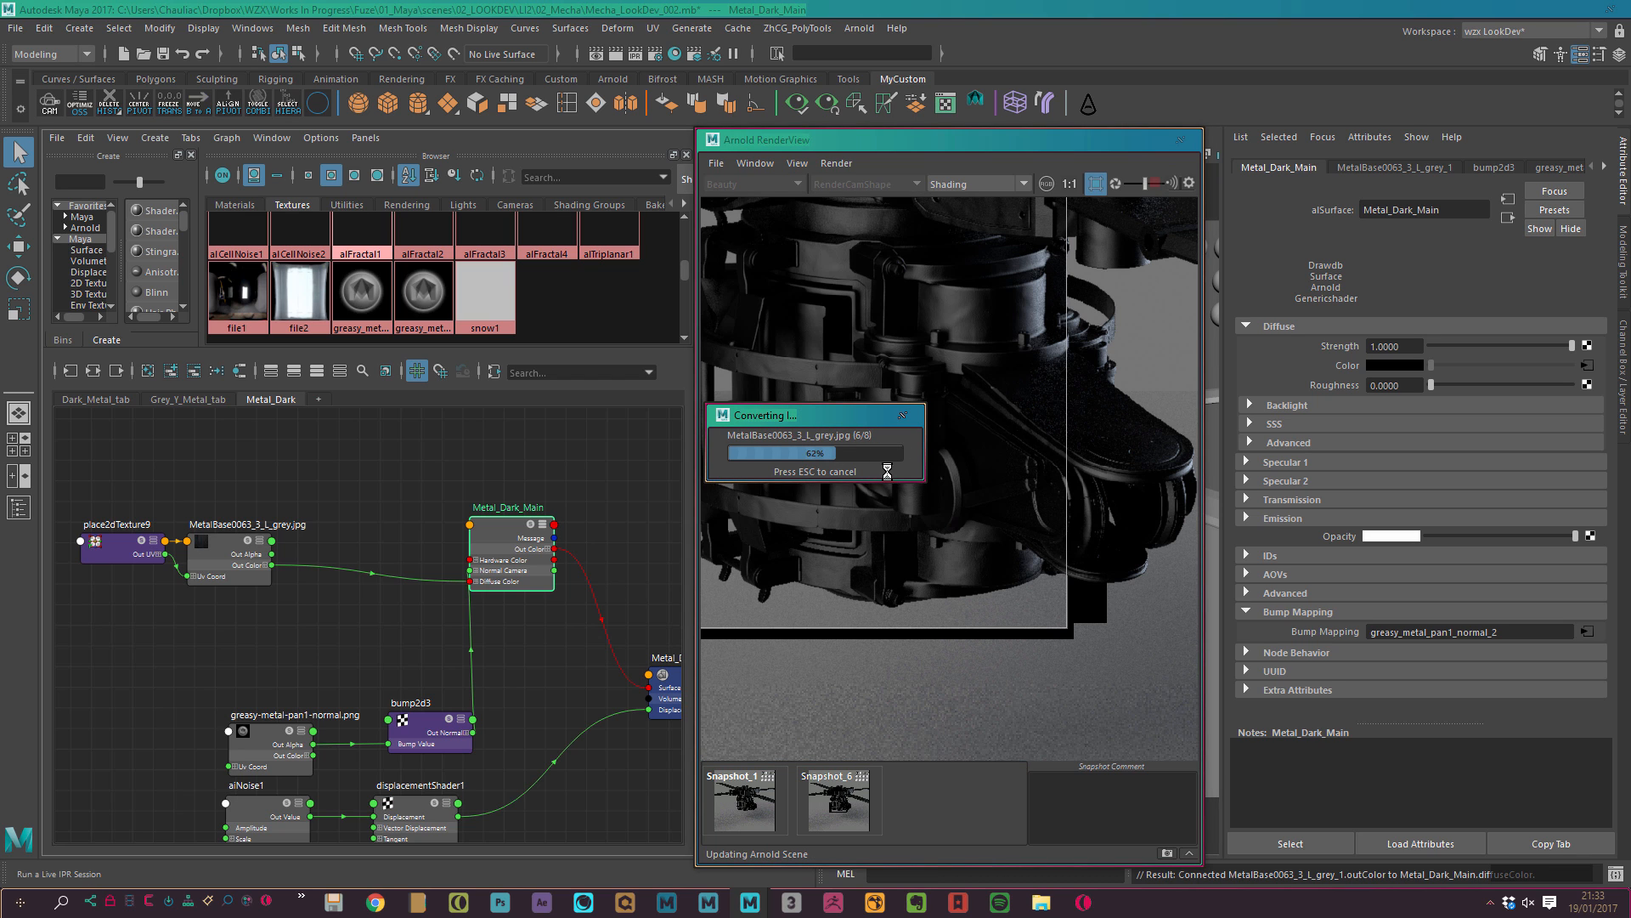
# Inspect the diffuse texture on the mecha's central cylinder and render regions around the bolted panel and adjacent rotor arm.
pyautogui.moveTo(920, 476); pyautogui.dragTo(1017, 579, button='middle')
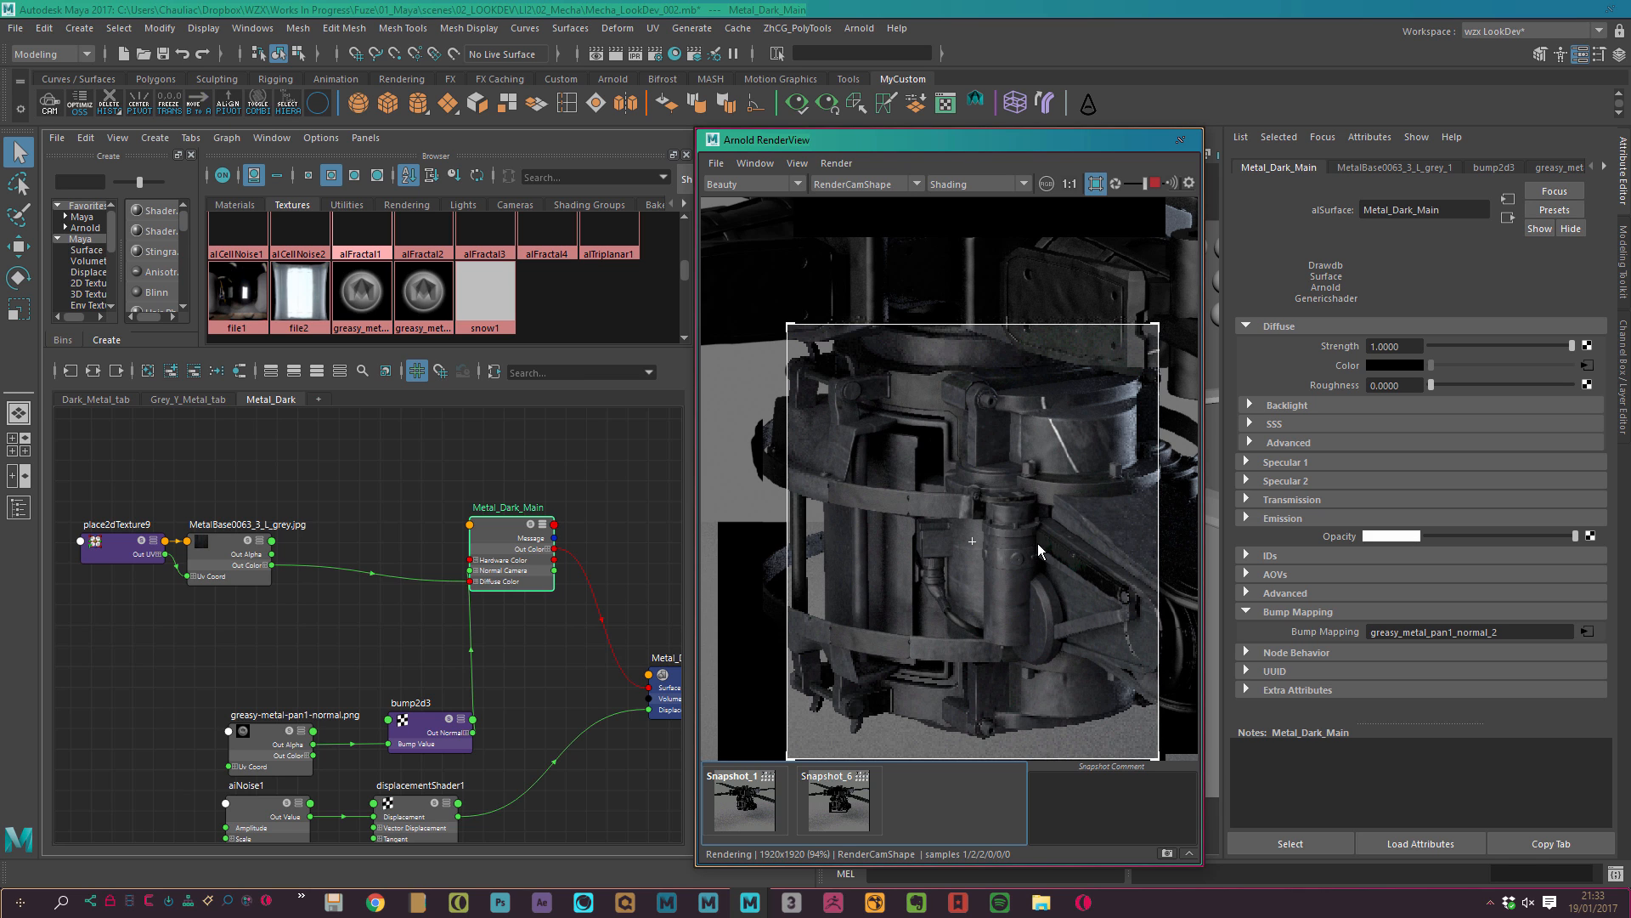
pyautogui.keyDown('alt'); pyautogui.moveTo(1037, 543); pyautogui.dragTo(1053, 623, button='right'); pyautogui.keyUp('alt')
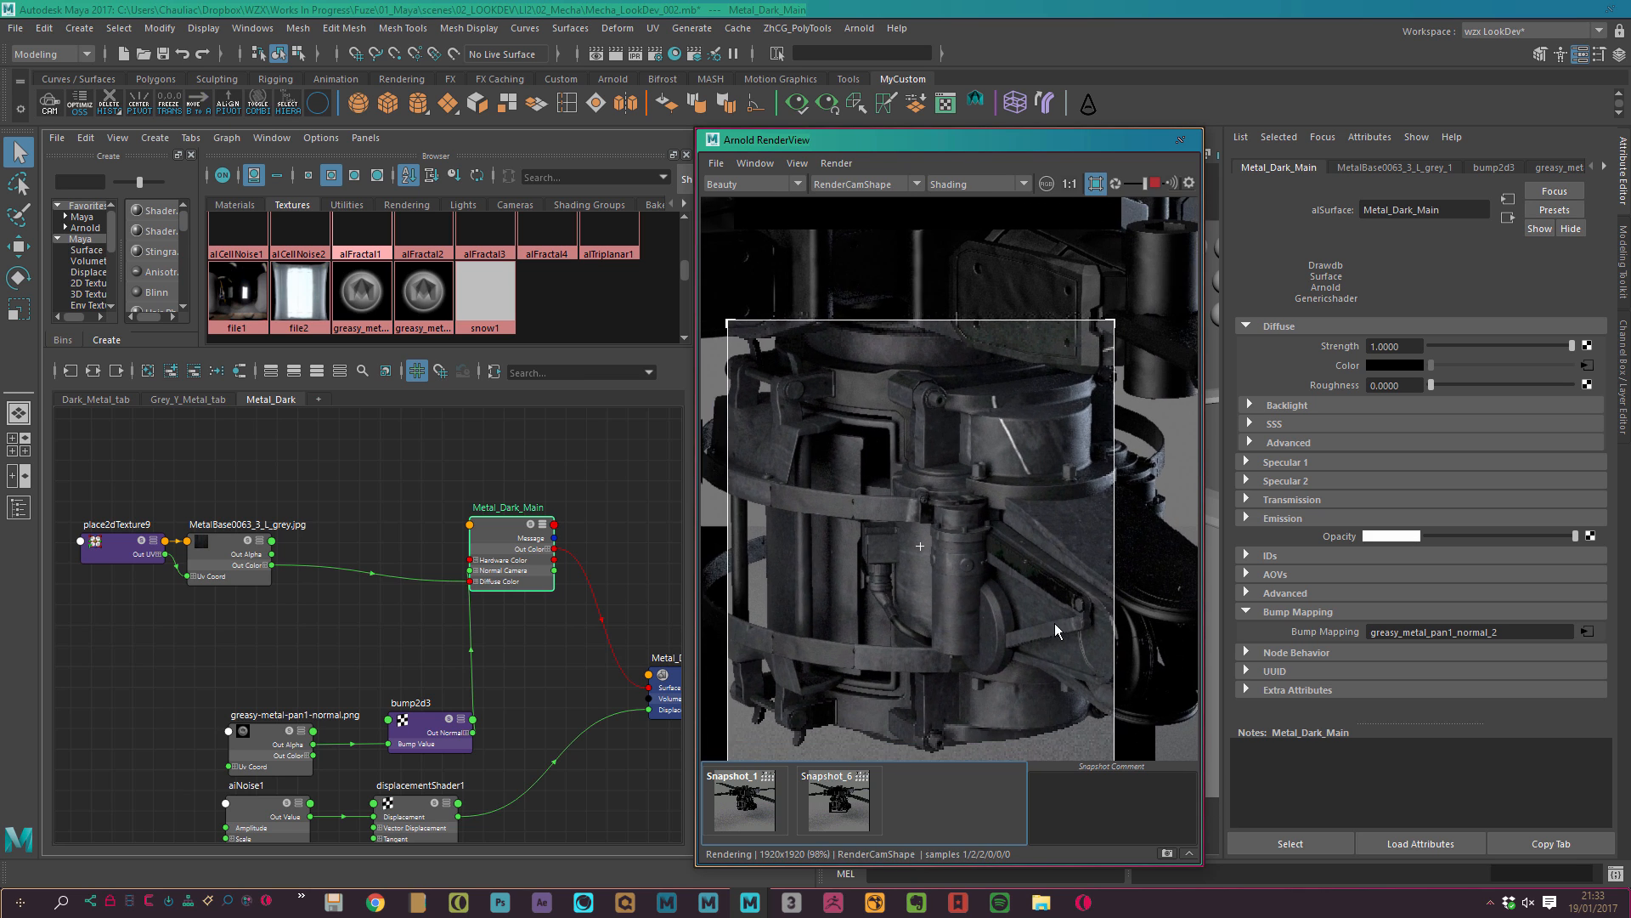
pyautogui.moveTo(1055, 603)
pyautogui.keyDown('alt'); pyautogui.mouseDown(button='middle')
pyautogui.moveTo(954, 568)
pyautogui.moveTo(940, 598)
pyautogui.mouseUp(button='middle'); pyautogui.keyUp('alt')
pyautogui.keyDown('shift'); pyautogui.moveTo(1031, 294); pyautogui.dragTo(764, 439); pyautogui.keyUp('shift')
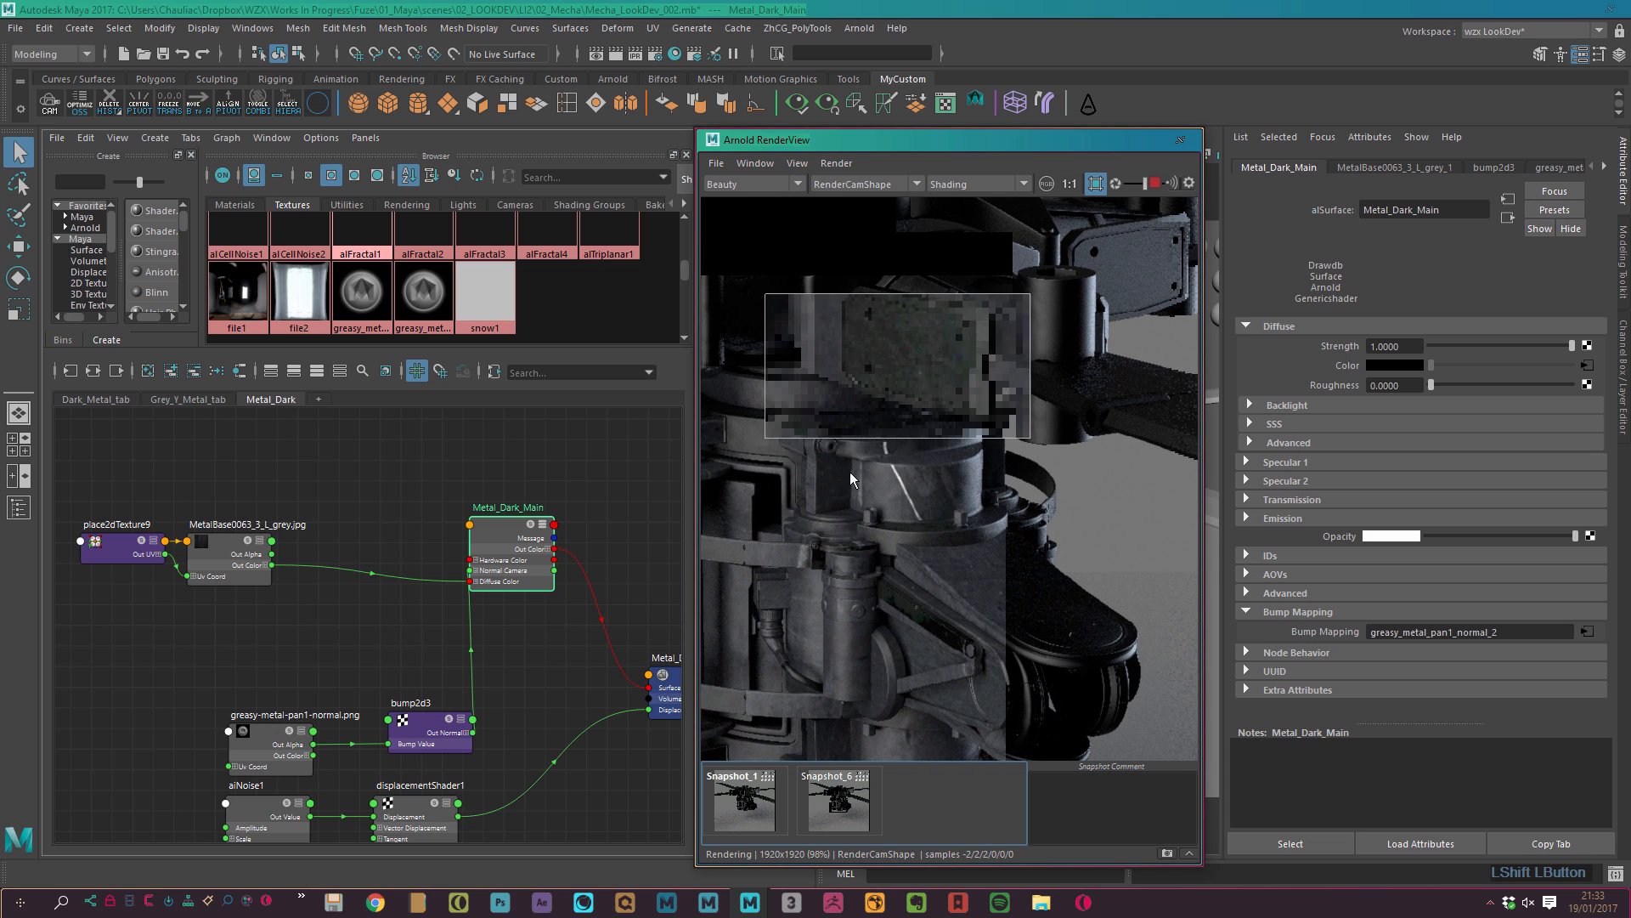
pyautogui.keyDown('alt'); pyautogui.moveTo(941, 477); pyautogui.dragTo(890, 563, button='middle'); pyautogui.keyUp('alt')
pyautogui.keyDown('alt'); pyautogui.moveTo(1181, 697); pyautogui.dragTo(960, 476, button='right'); pyautogui.keyUp('alt')
pyautogui.keyDown('shift'); pyautogui.moveTo(845, 365); pyautogui.dragTo(1322, 739); pyautogui.keyUp('shift')
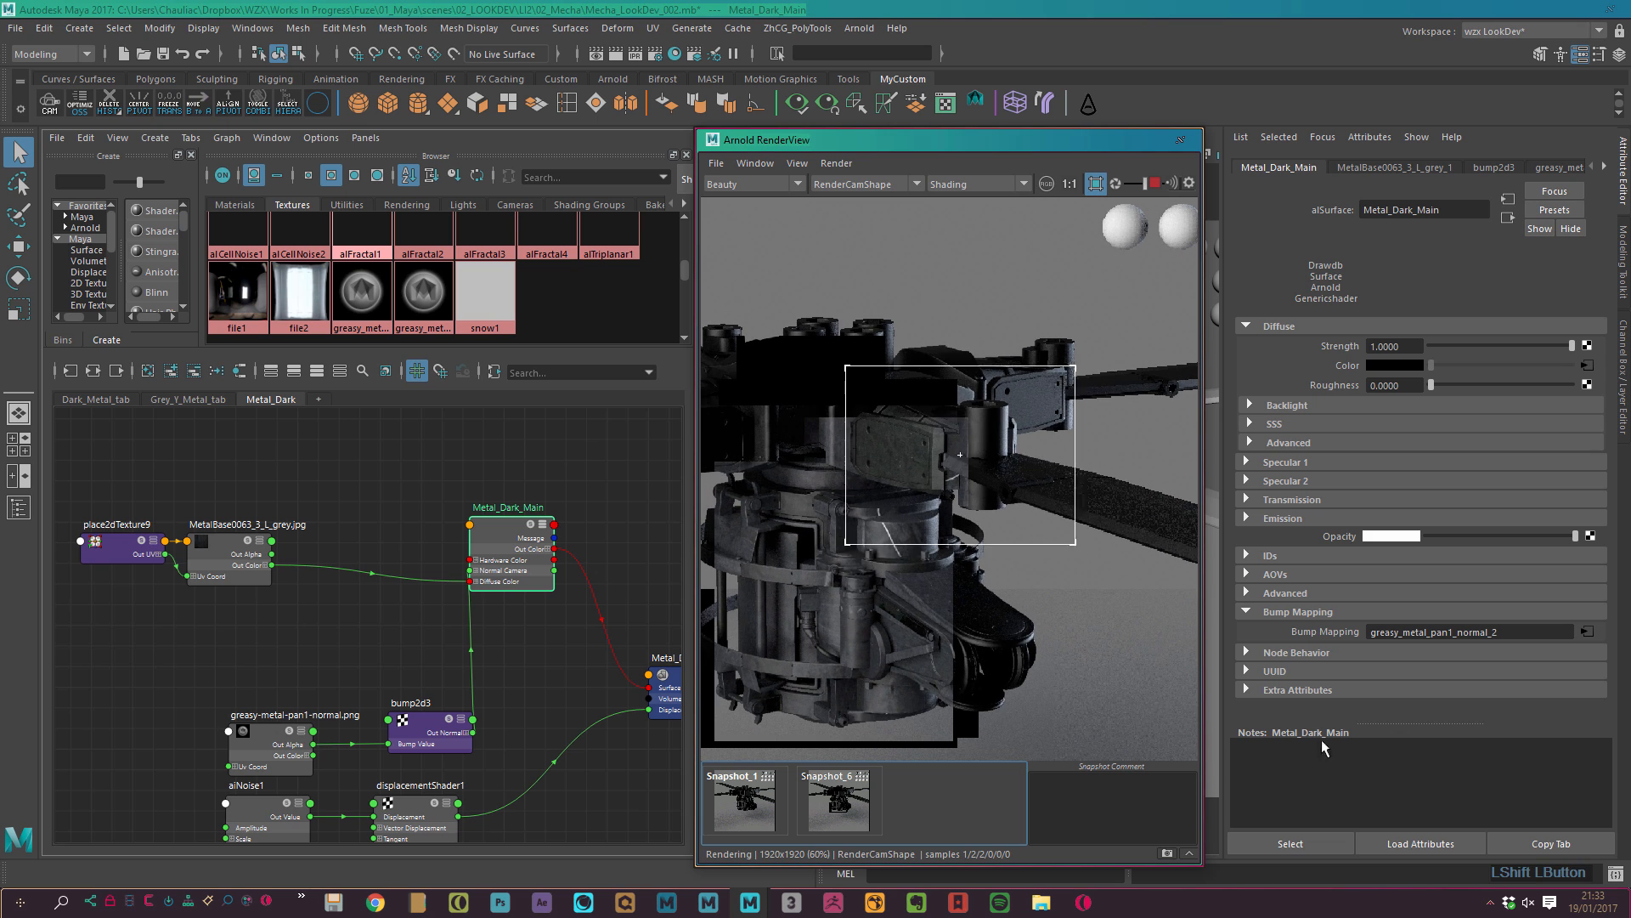
# Render a region over the opposite rotor arm and compare the texture on its panel with the central body.
pyautogui.keyDown('alt'); pyautogui.moveTo(802, 475); pyautogui.dragTo(1109, 438, button='middle'); pyautogui.keyUp('alt')
pyautogui.keyDown('shift'); pyautogui.moveTo(726, 316); pyautogui.dragTo(1093, 556); pyautogui.keyUp('shift')
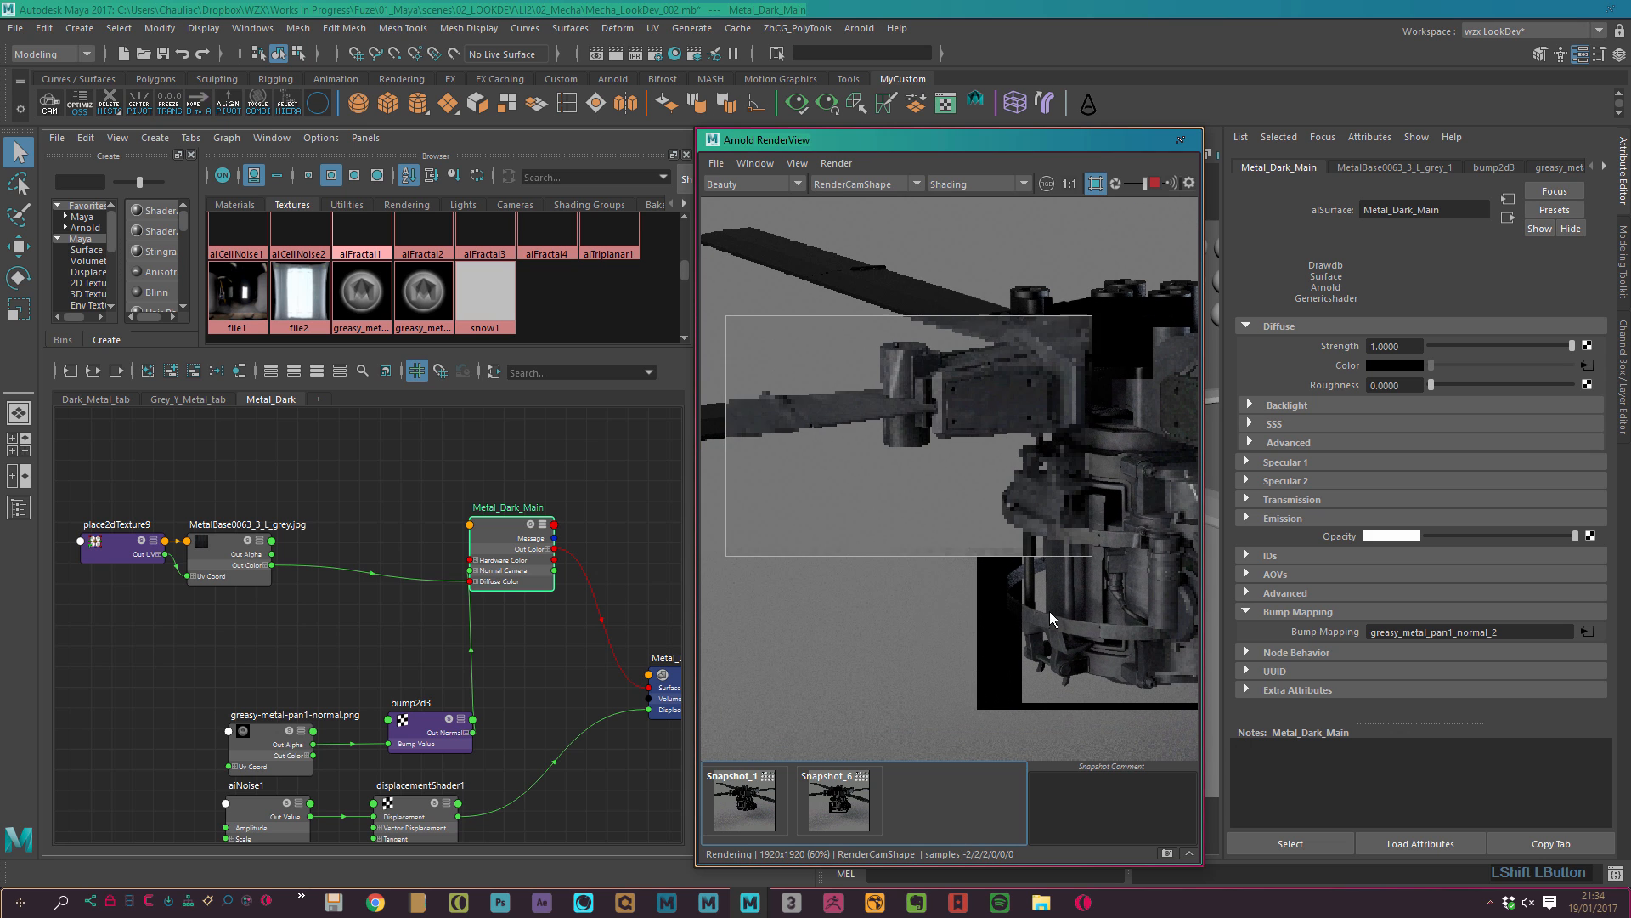
pyautogui.keyDown('alt'); pyautogui.moveTo(1071, 599); pyautogui.dragTo(798, 548, button='middle'); pyautogui.keyUp('alt')
pyautogui.keyDown('alt'); pyautogui.moveTo(807, 501); pyautogui.dragTo(960, 581, button='right'); pyautogui.keyUp('alt')
pyautogui.keyDown('alt'); pyautogui.moveTo(895, 472); pyautogui.dragTo(1039, 523, button='middle'); pyautogui.keyUp('alt')
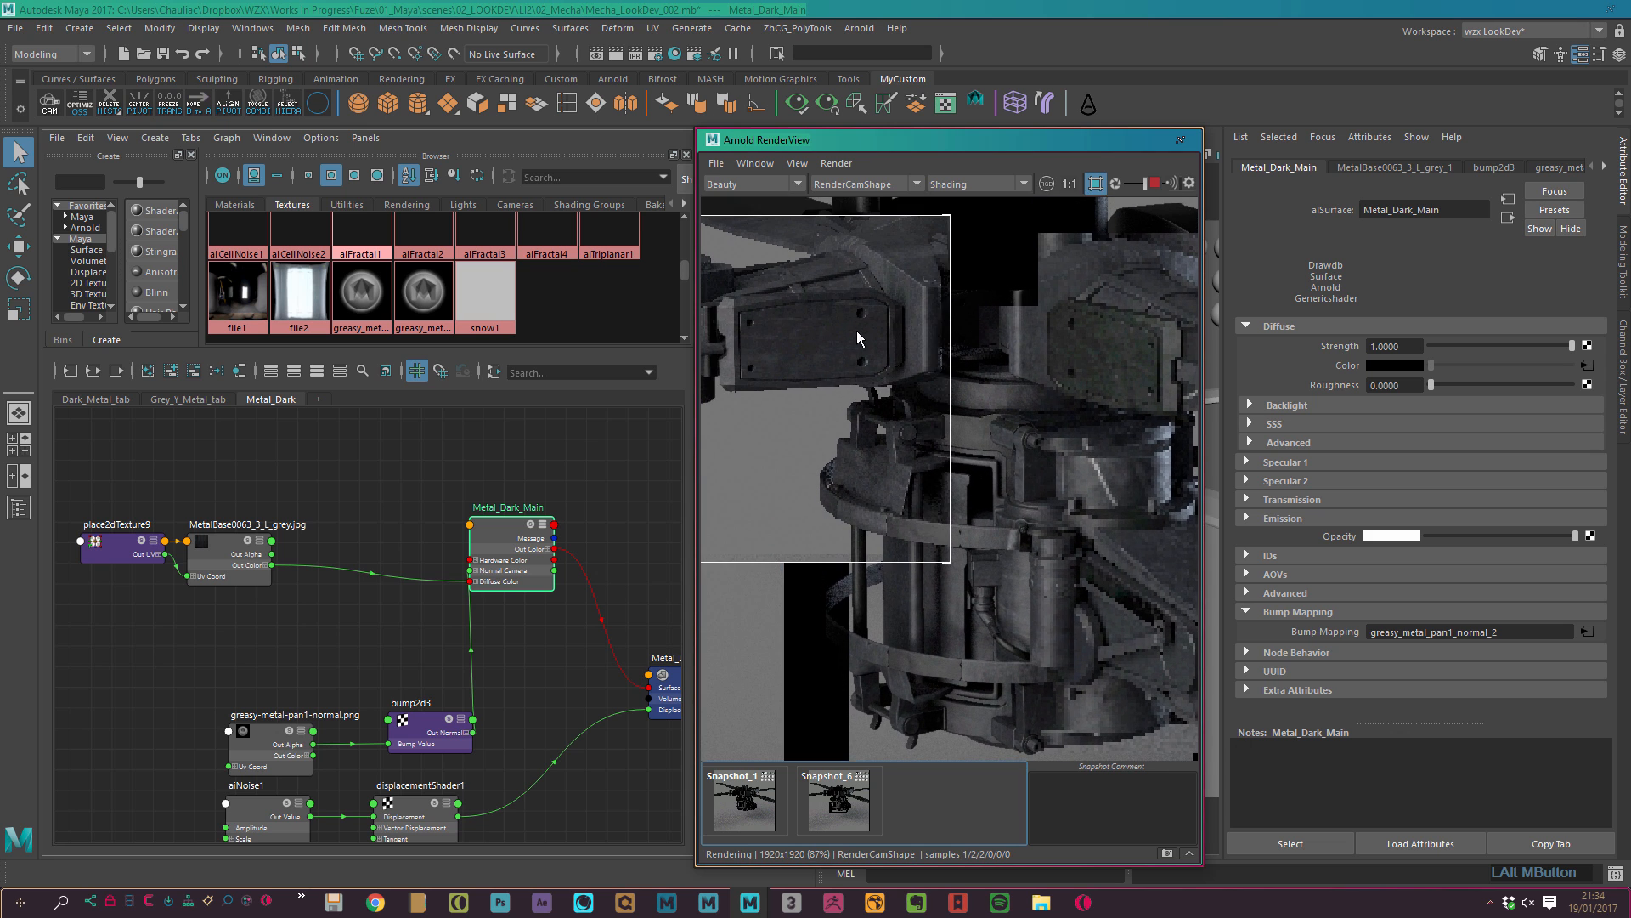
pyautogui.keyDown('alt'); pyautogui.moveTo(1025, 618); pyautogui.dragTo(1015, 595, button='middle'); pyautogui.keyUp('alt')
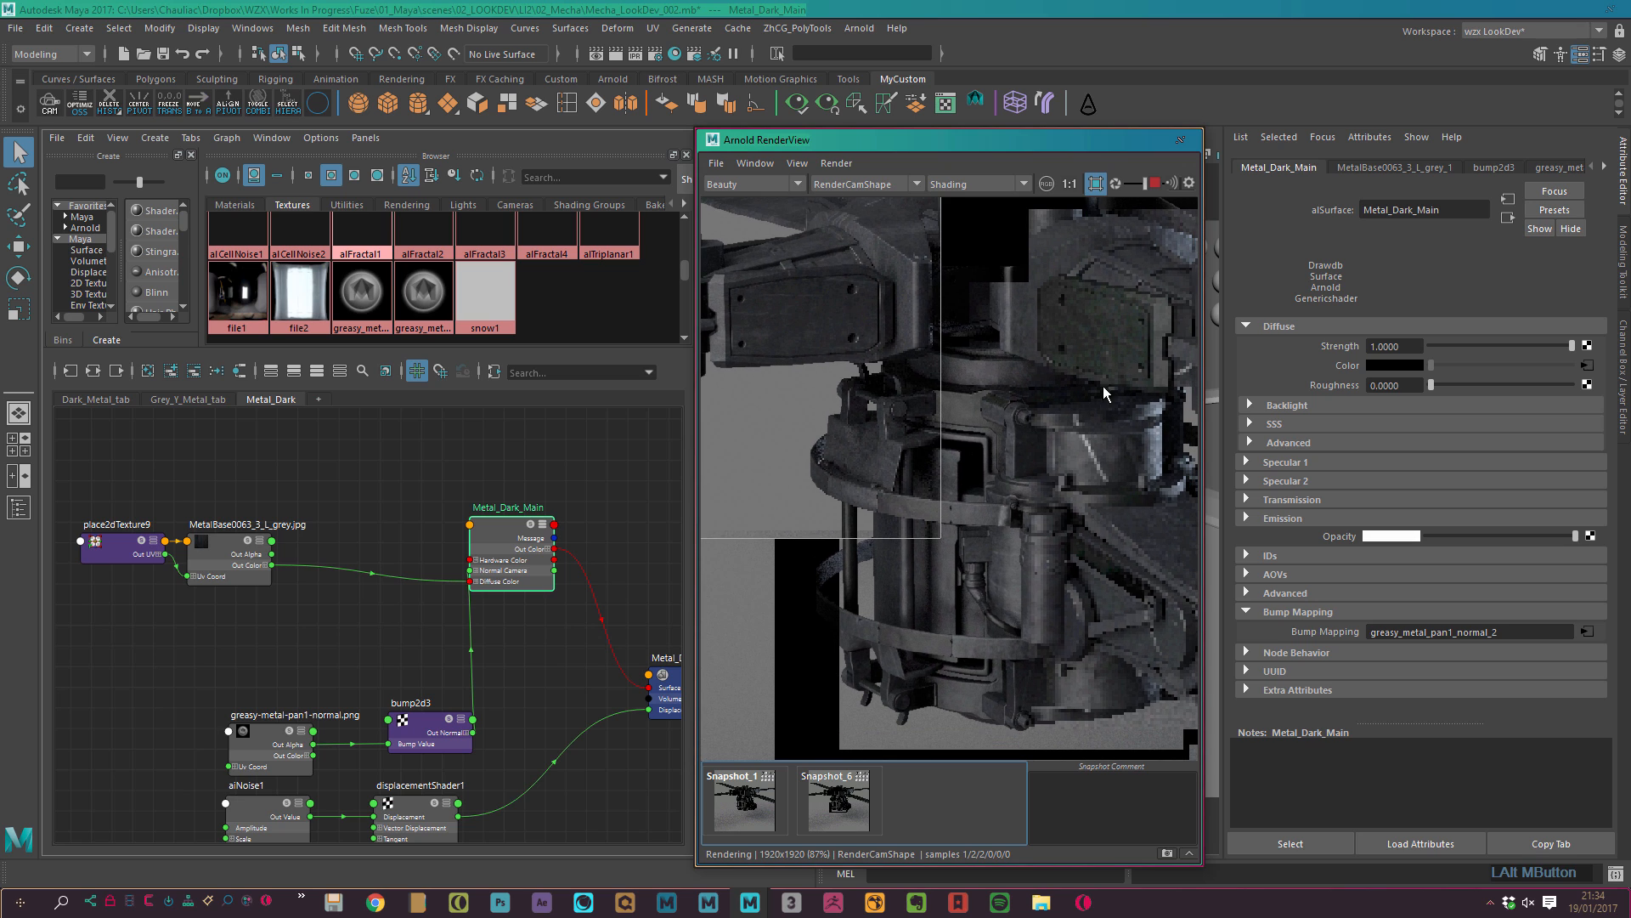
# Set the render's debug shading to Isolate Selected and render the MetalBase0063_3_L_grey.jpg node alone over a region of the mecha's core.
pyautogui.click(993, 186)
pyautogui.click(1021, 299)
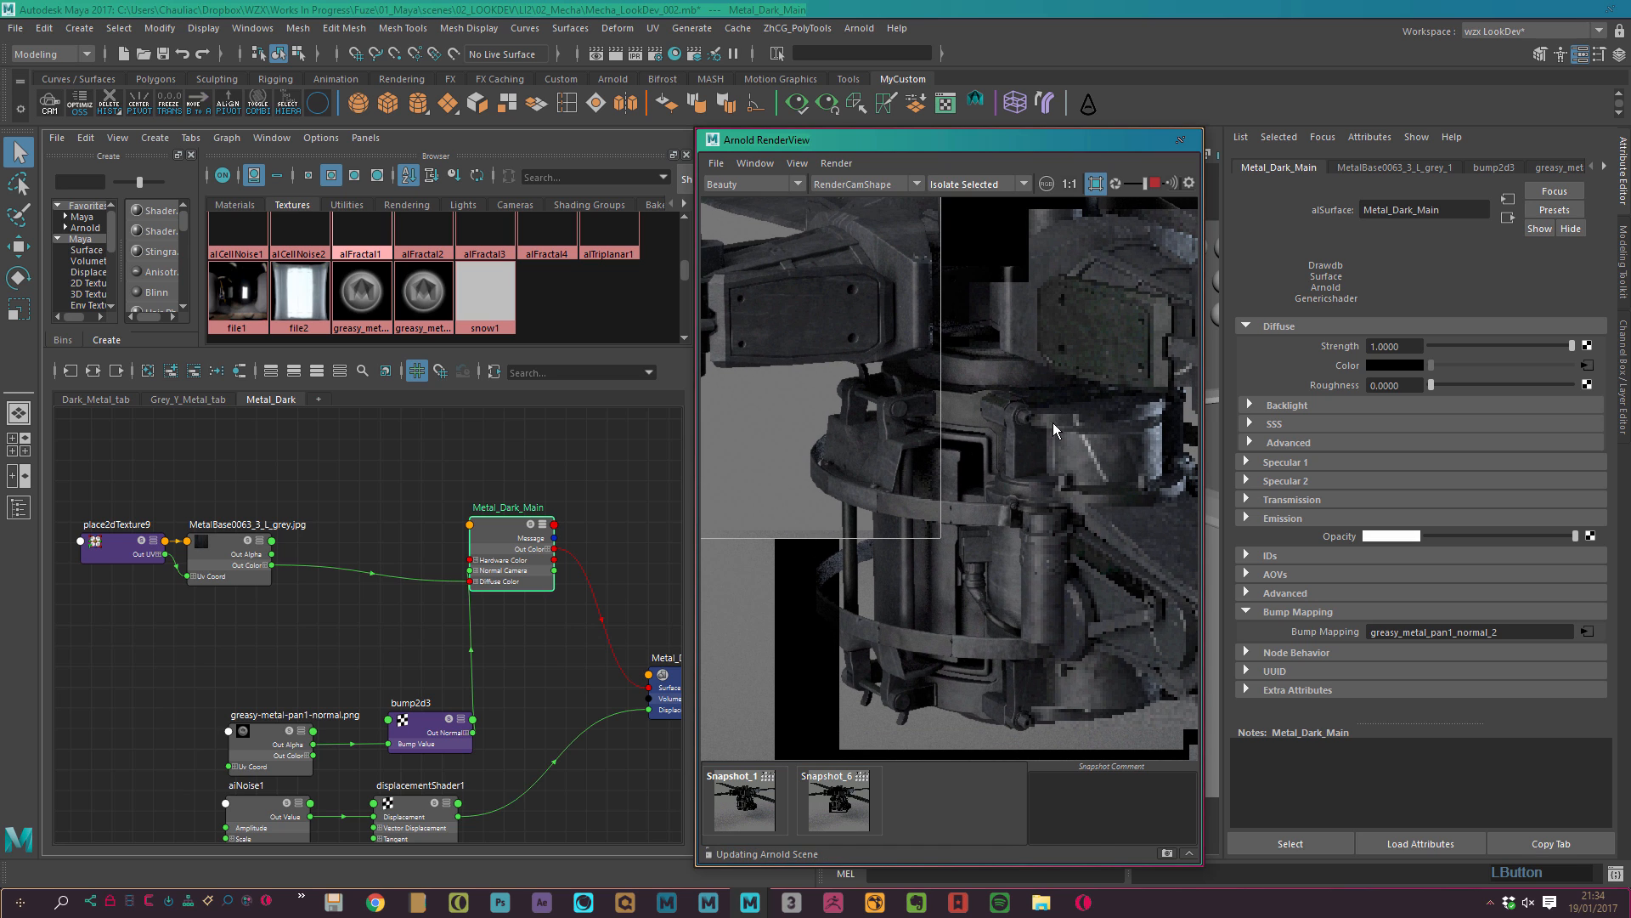
pyautogui.keyDown('alt'); pyautogui.moveTo(1071, 441); pyautogui.dragTo(1042, 461, button='middle'); pyautogui.keyUp('alt')
pyautogui.click(231, 577)
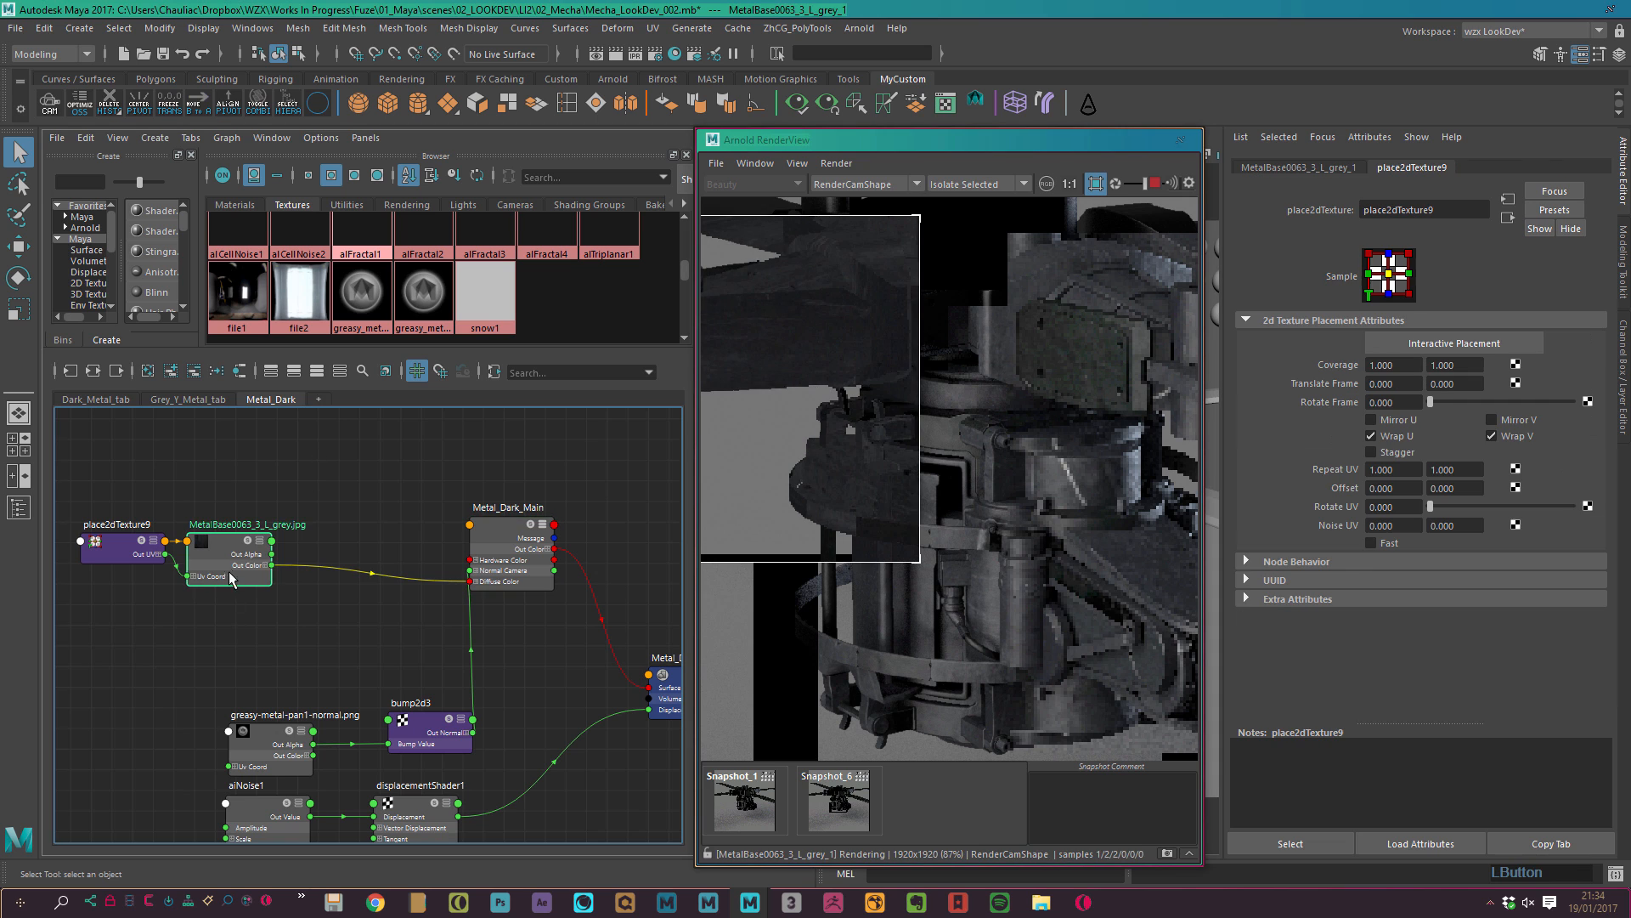
pyautogui.moveTo(230, 572); pyautogui.dragTo(255, 569)
pyautogui.scroll(-3, 1062, 550)
pyautogui.keyDown('shift'); pyautogui.moveTo(825, 266); pyautogui.dragTo(1281, 731); pyautogui.keyUp('shift')
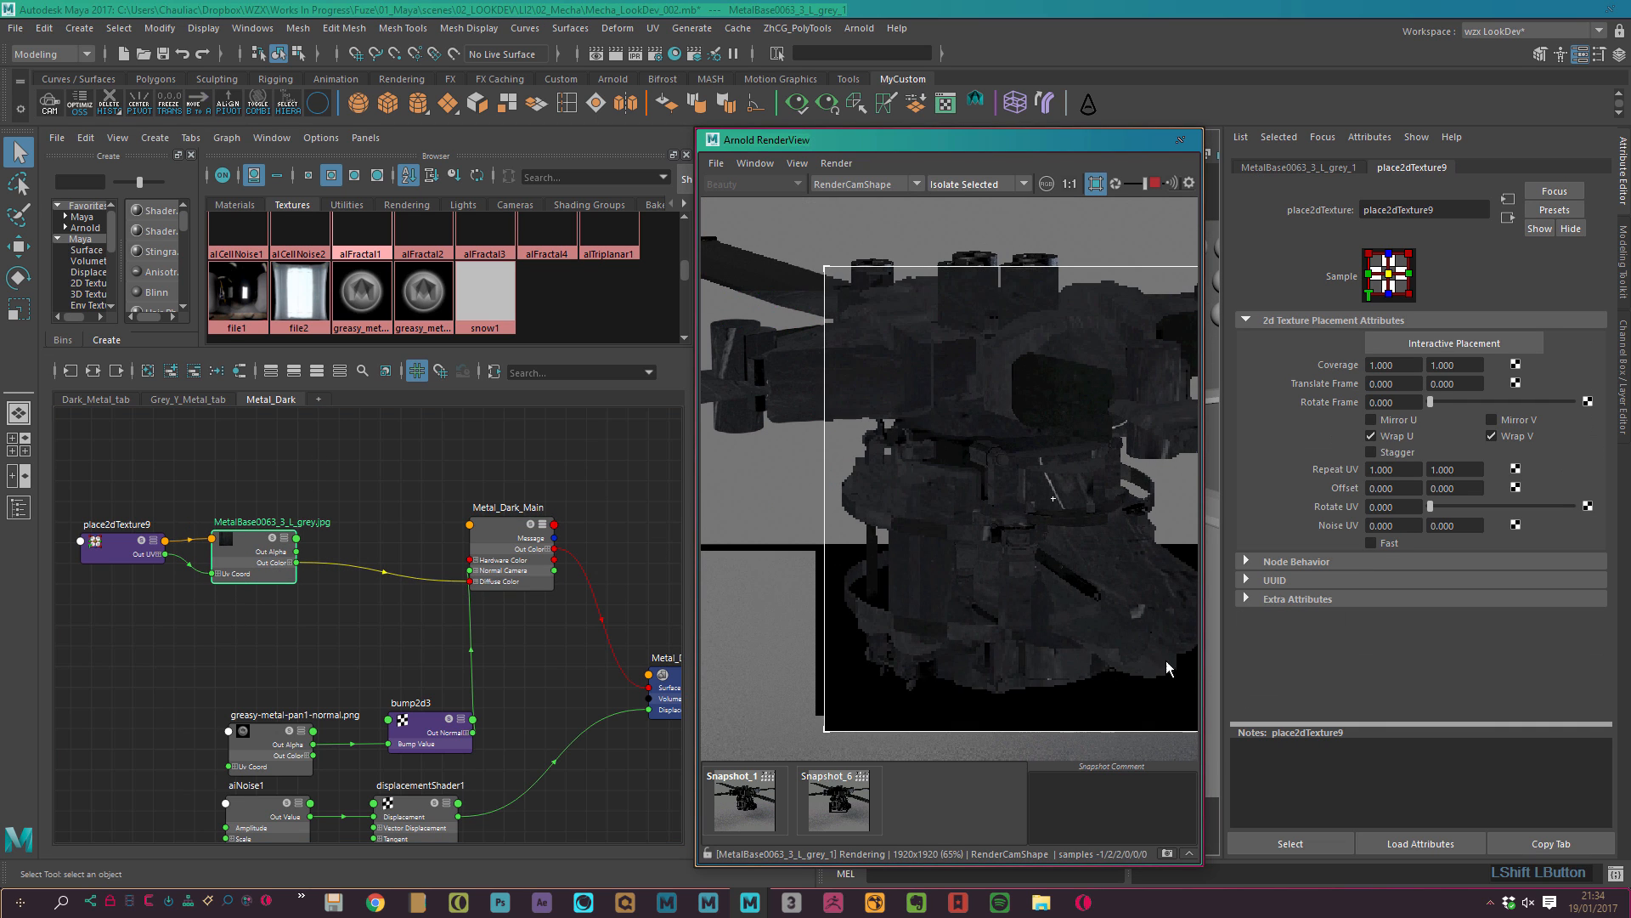
pyautogui.scroll(3, 1112, 623)
pyautogui.moveTo(1049, 533)
pyautogui.keyDown('alt'); pyautogui.mouseDown(button='middle')
pyautogui.moveTo(1016, 517)
pyautogui.moveTo(1045, 504)
pyautogui.mouseUp(button='middle'); pyautogui.keyUp('alt')
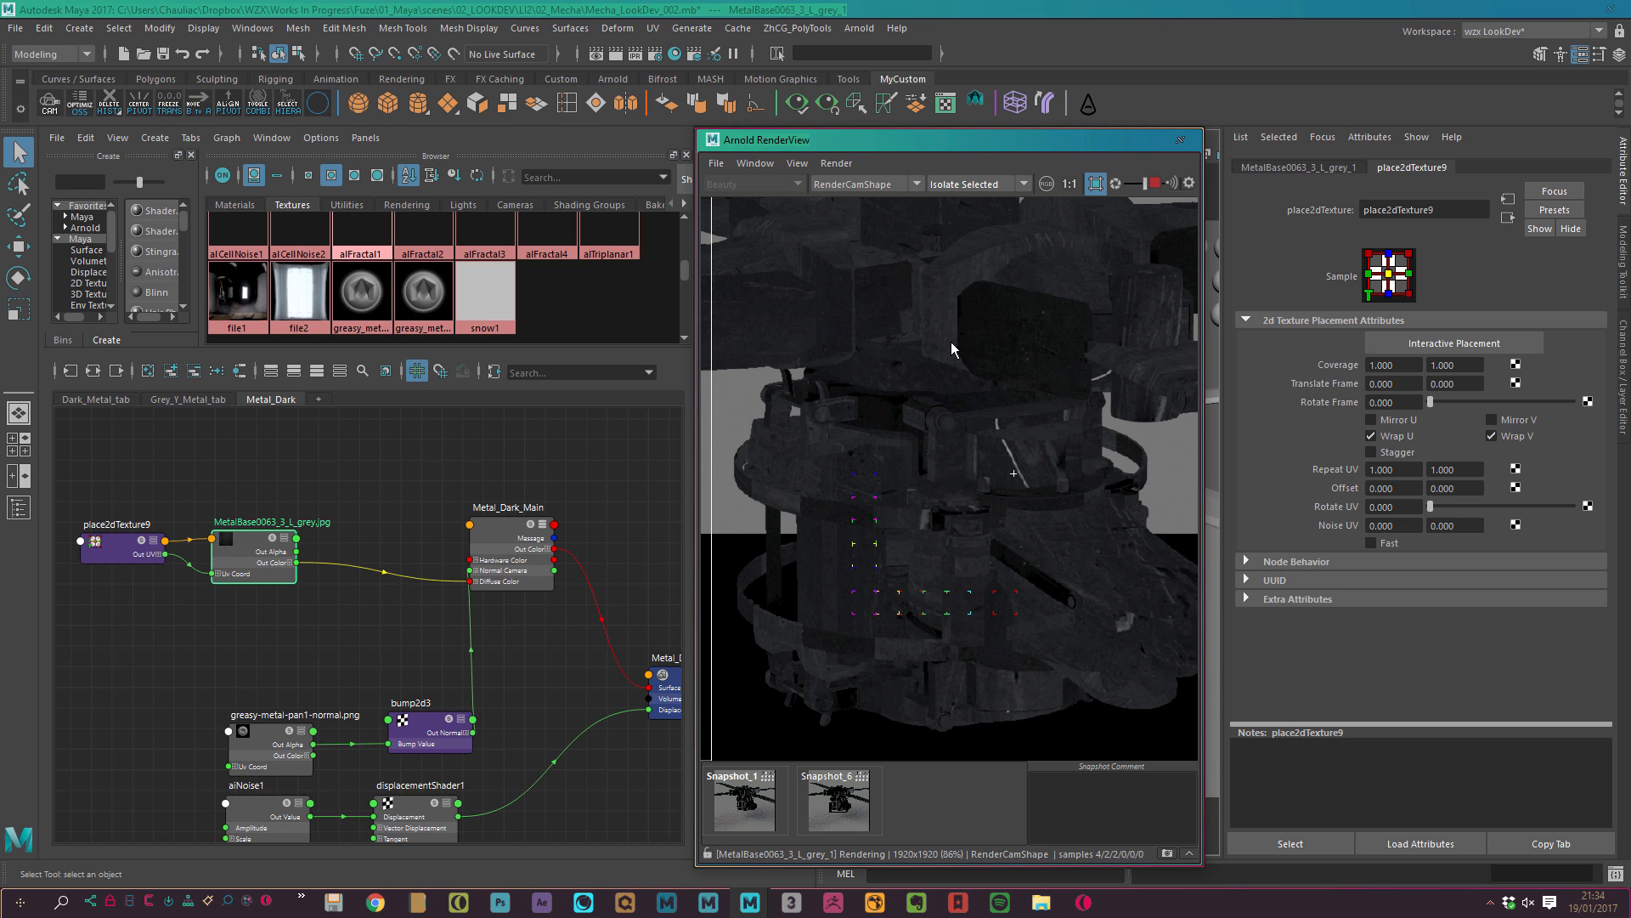
# Set both Repeat UV values of place2dTexture9 to 3 and check the texture scale in the render.
pyautogui.moveTo(1400, 472); pyautogui.dragTo(1241, 526)
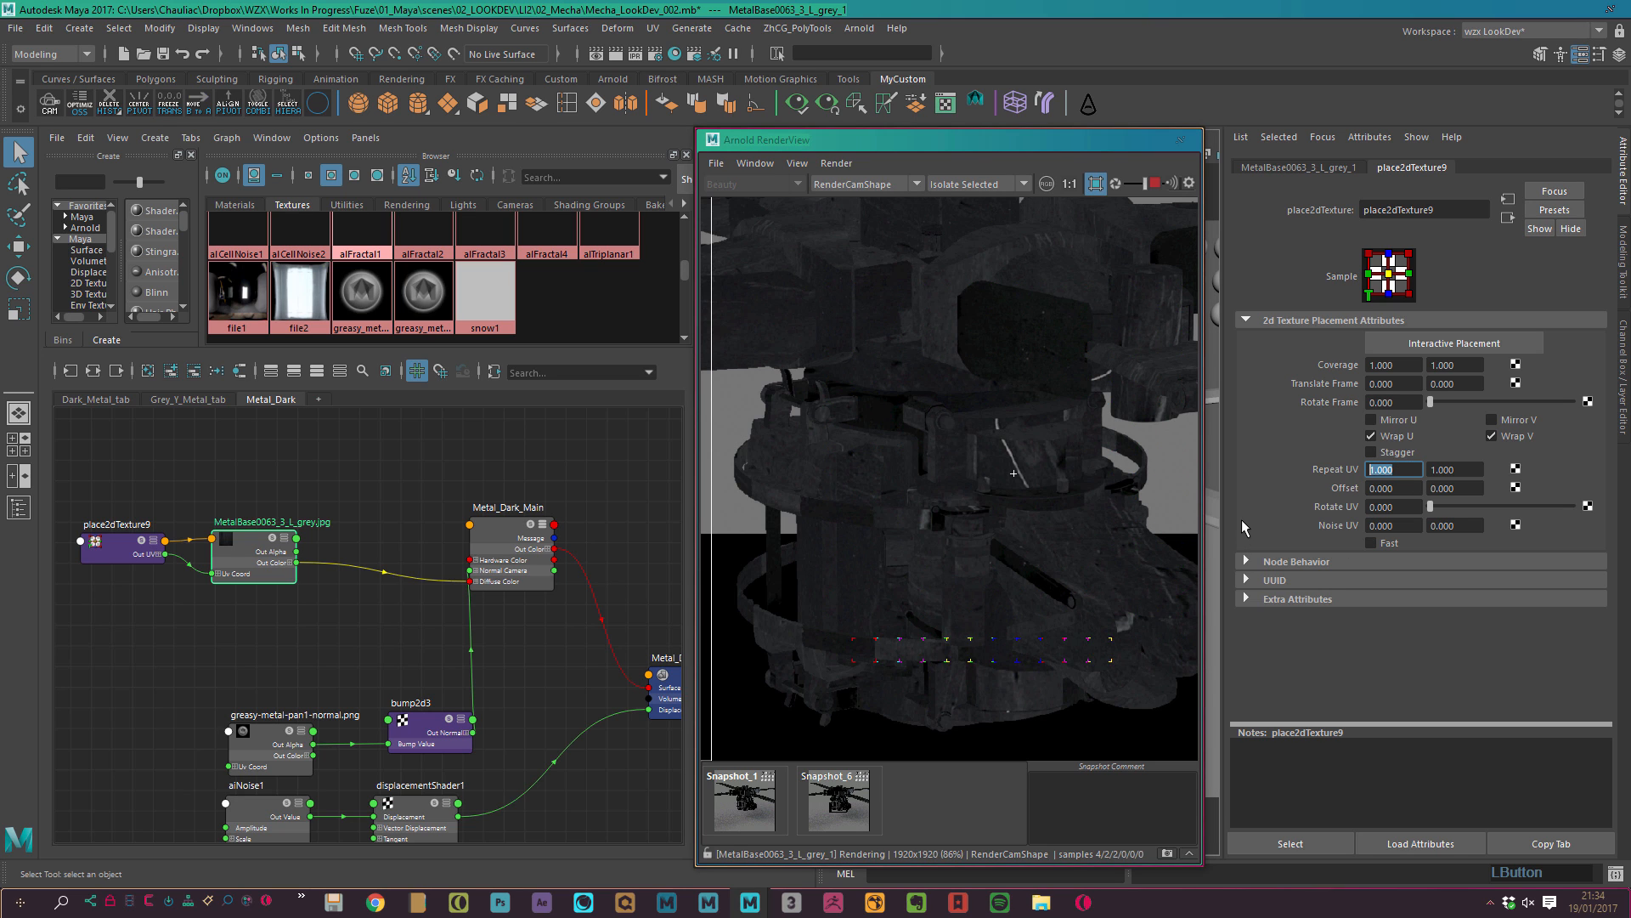
pyautogui.write('3')
pyautogui.press('KP_Enter')
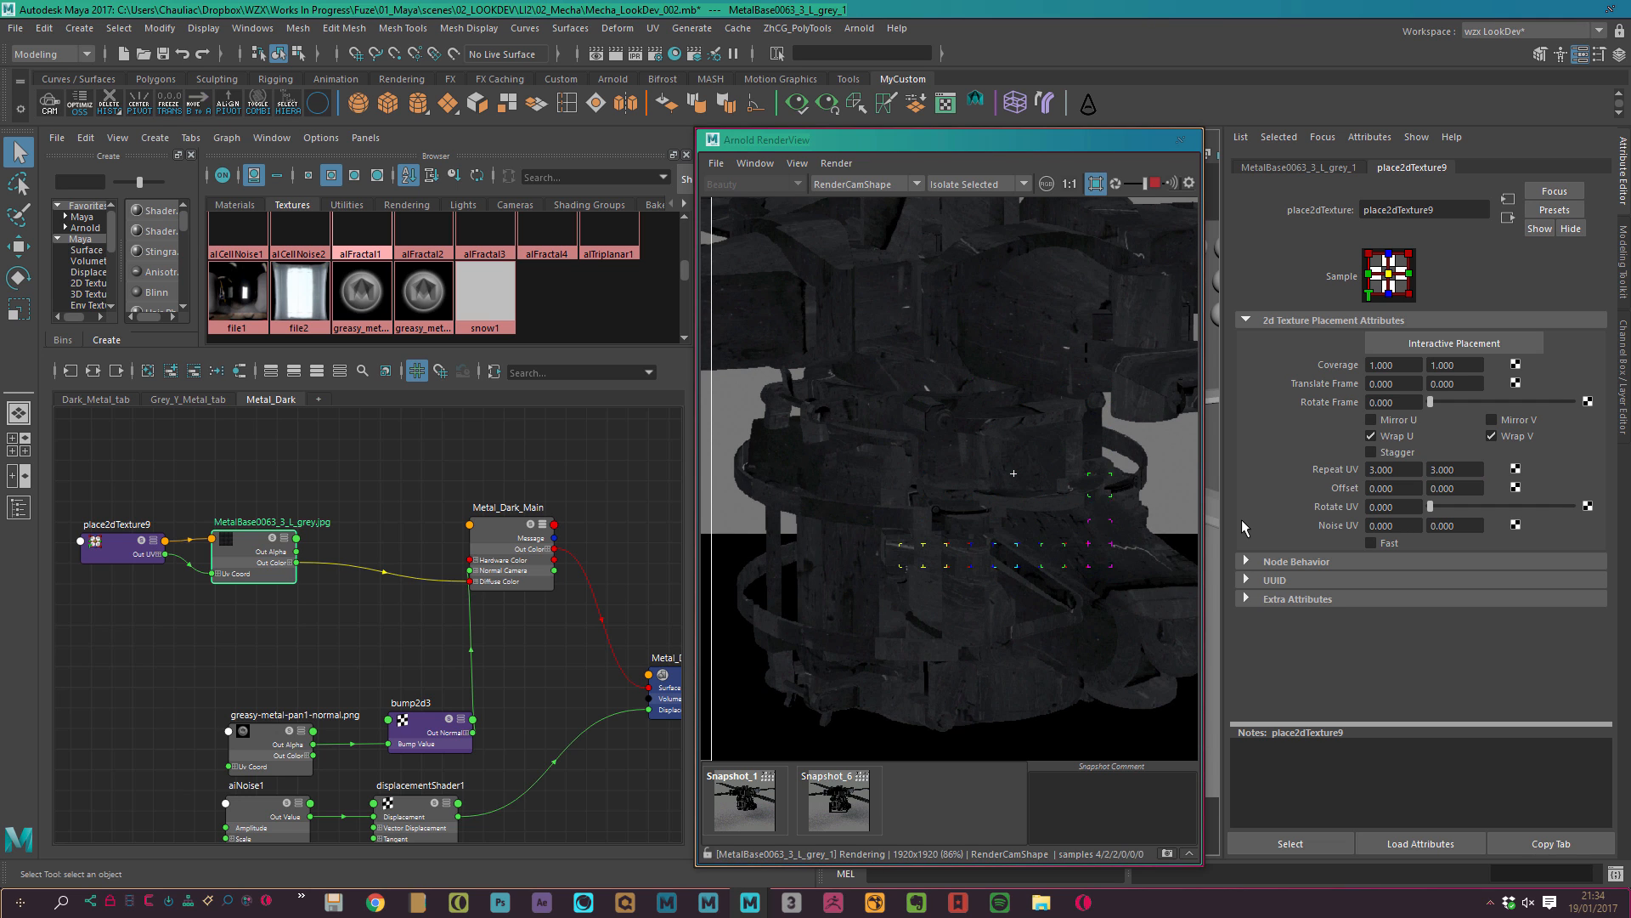
pyautogui.keyDown('alt'); pyautogui.moveTo(1108, 364); pyautogui.dragTo(921, 399, button='right'); pyautogui.keyUp('alt')
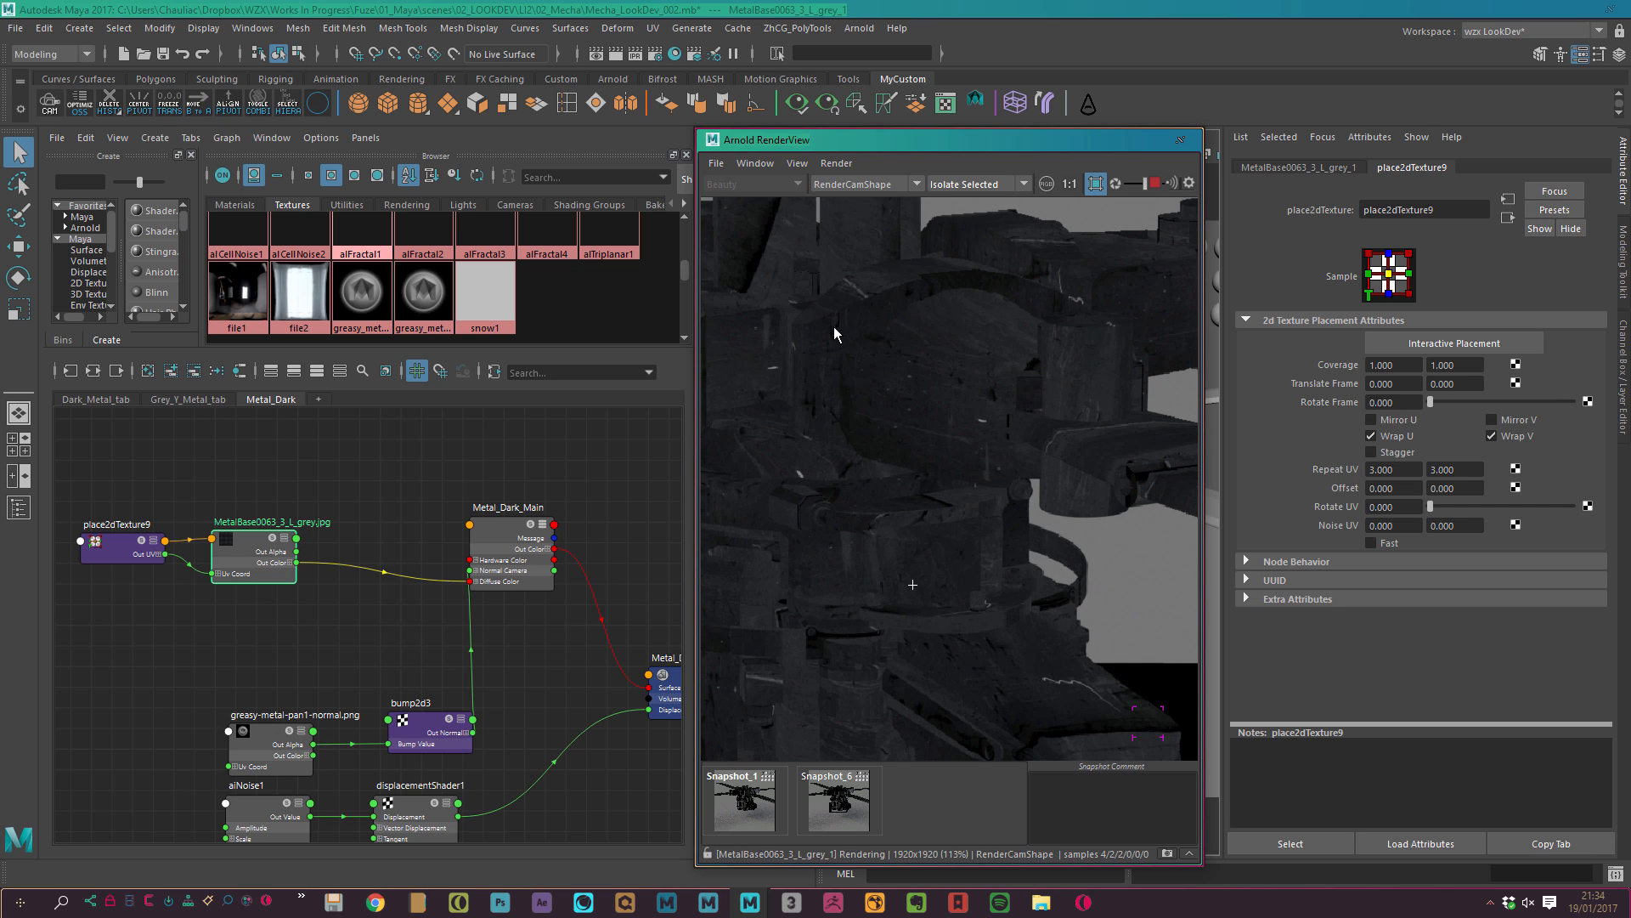
pyautogui.keyDown('alt'); pyautogui.moveTo(807, 387); pyautogui.dragTo(921, 343, button='middle'); pyautogui.keyUp('alt')
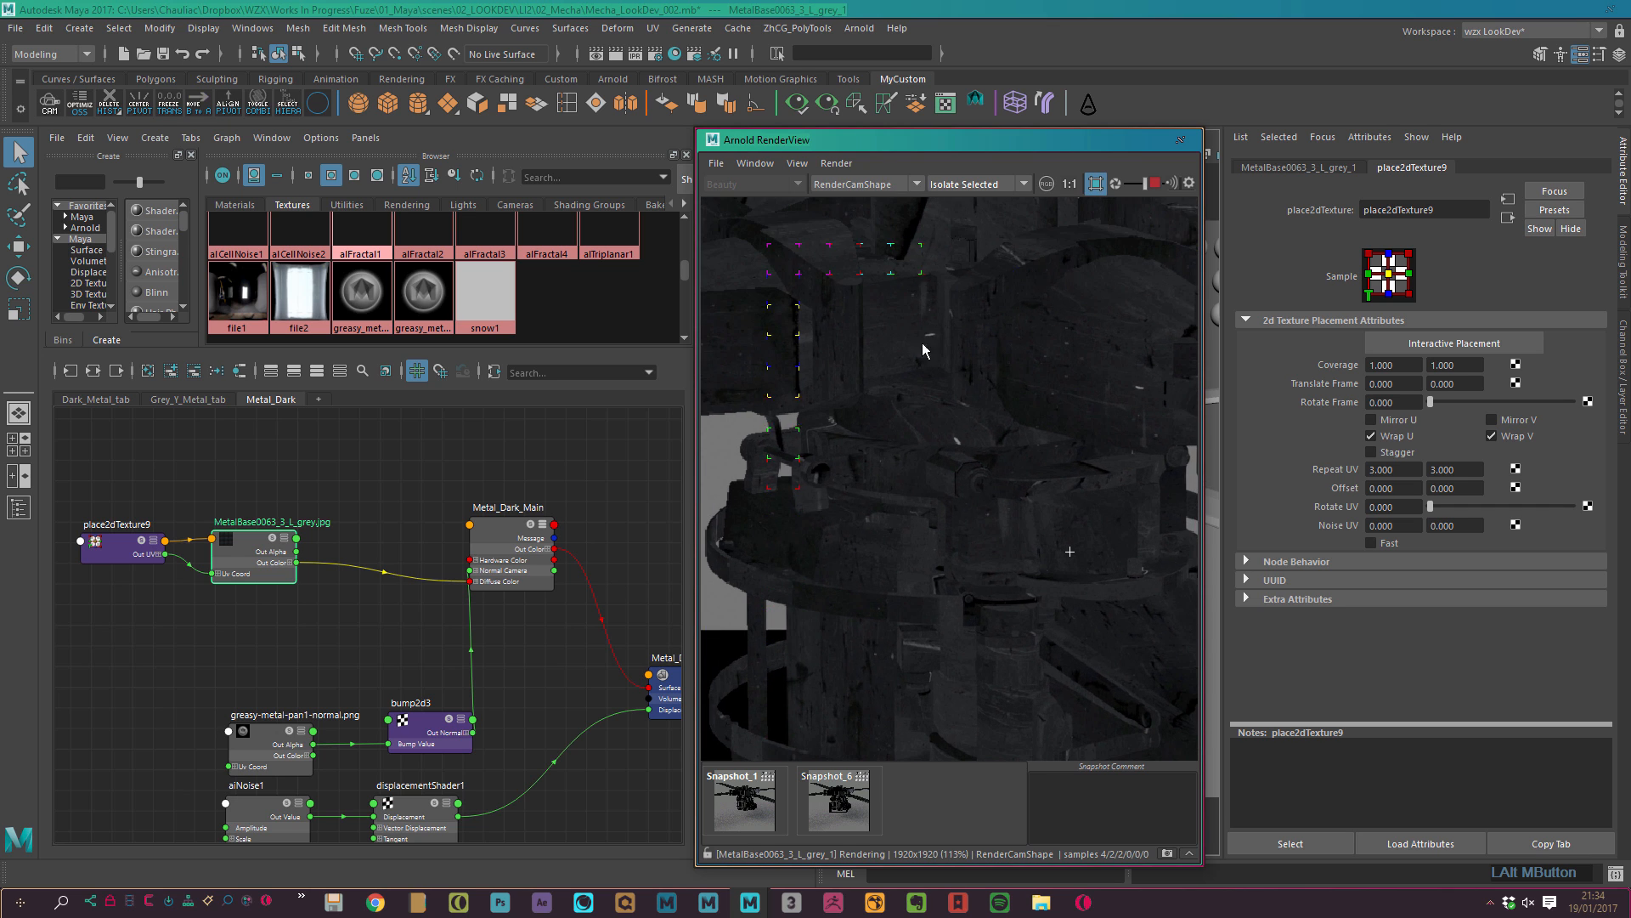
pyautogui.keyDown('alt'); pyautogui.moveTo(924, 348); pyautogui.dragTo(929, 440, button='right'); pyautogui.keyUp('alt')
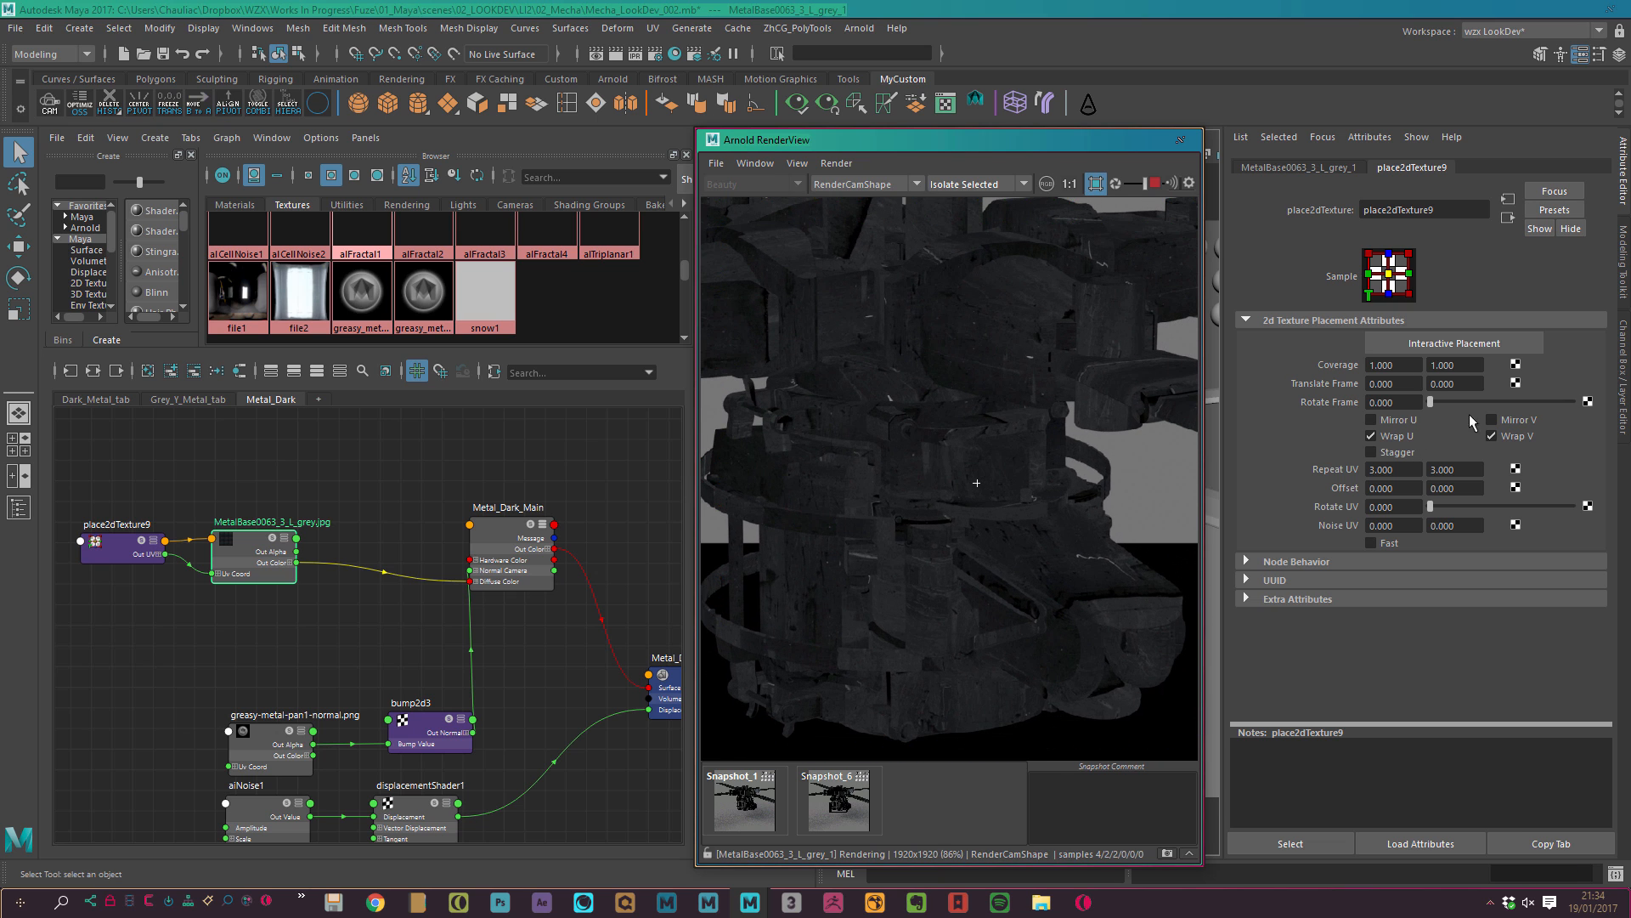
# Try several Rotate Frame angles on place2dTexture9, ending at 67.229.
pyautogui.moveTo(1432, 401); pyautogui.dragTo(1511, 403)
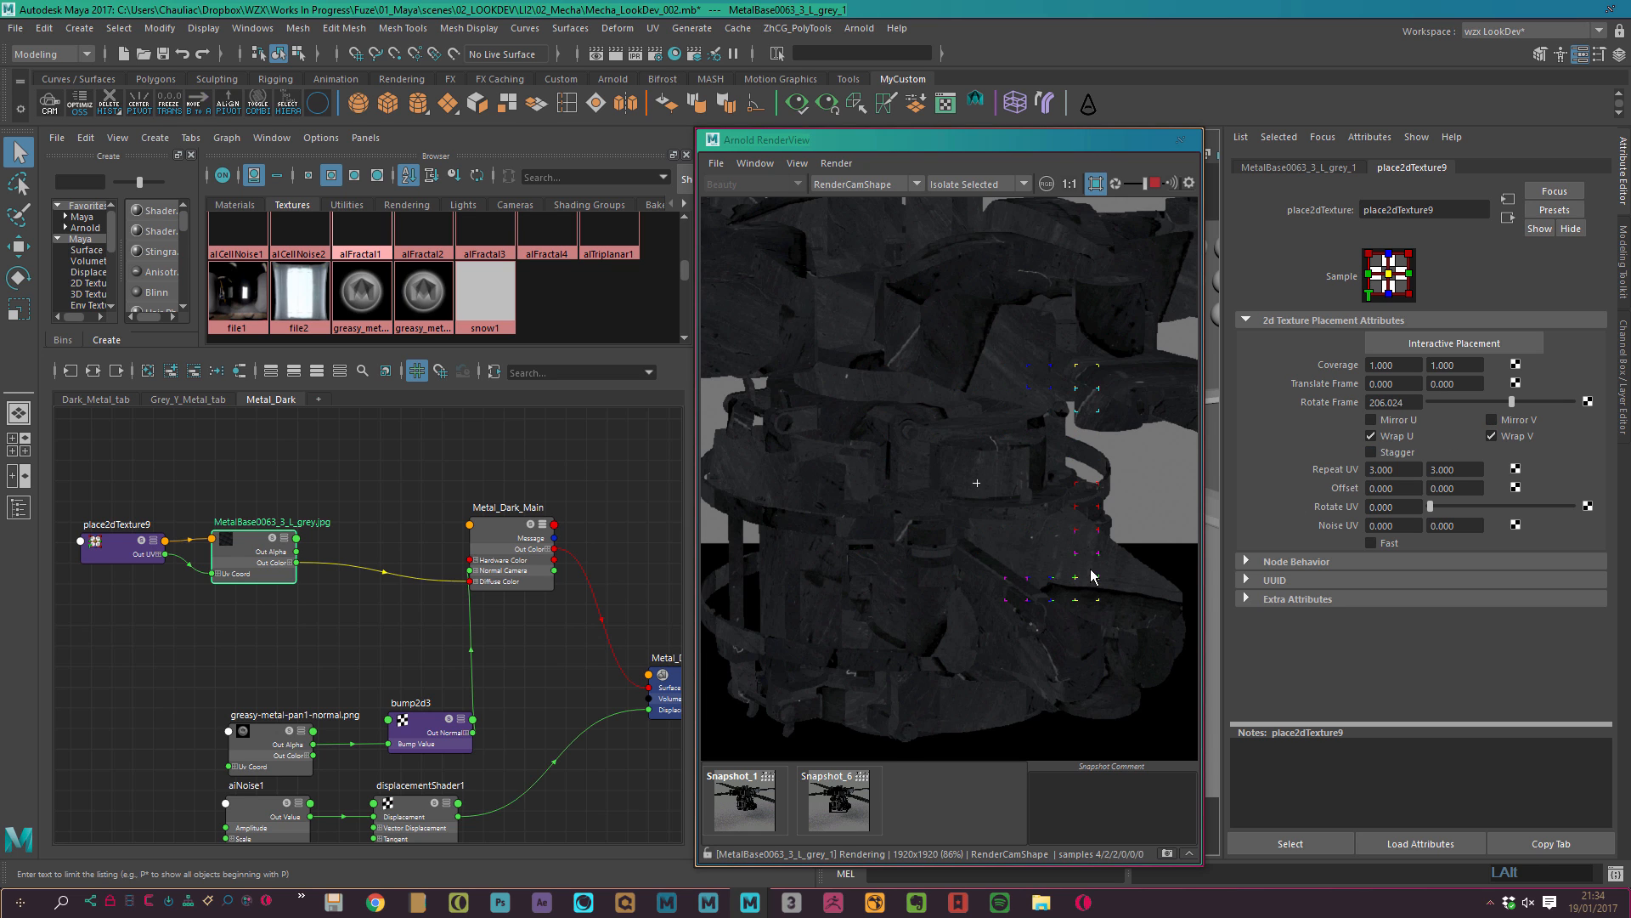
pyautogui.keyDown('alt'); pyautogui.moveTo(1091, 569); pyautogui.dragTo(1081, 565, button='middle'); pyautogui.keyUp('alt')
pyautogui.click(1559, 399)
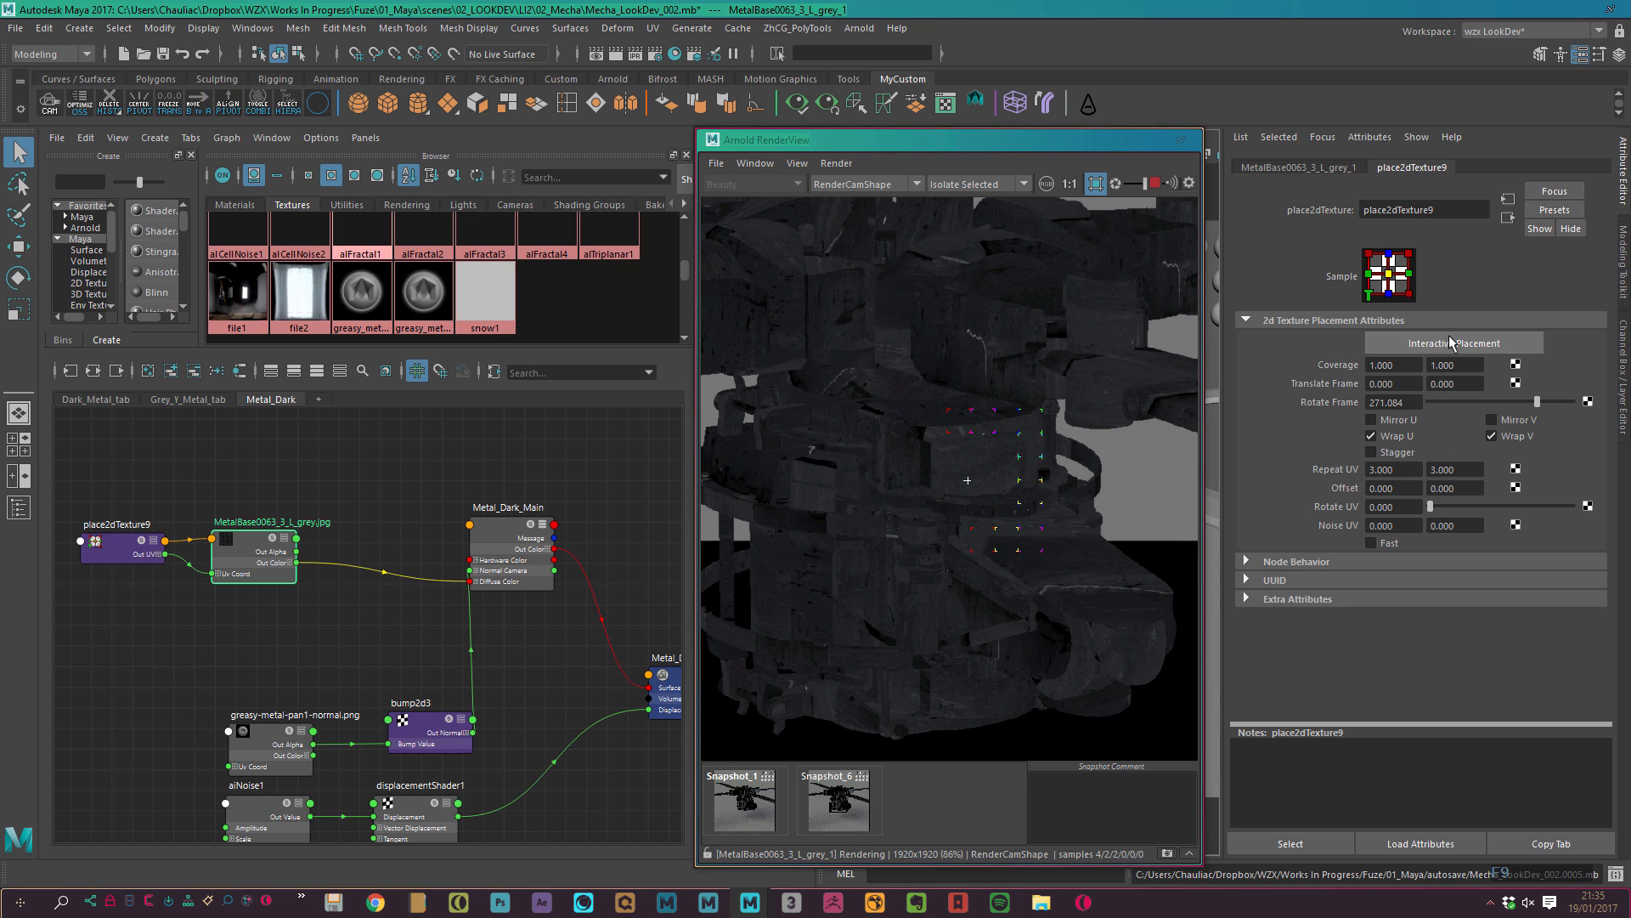
pyautogui.moveTo(1457, 400)
pyautogui.mouseDown()
pyautogui.moveTo(1415, 405)
pyautogui.moveTo(1455, 410)
pyautogui.mouseUp()
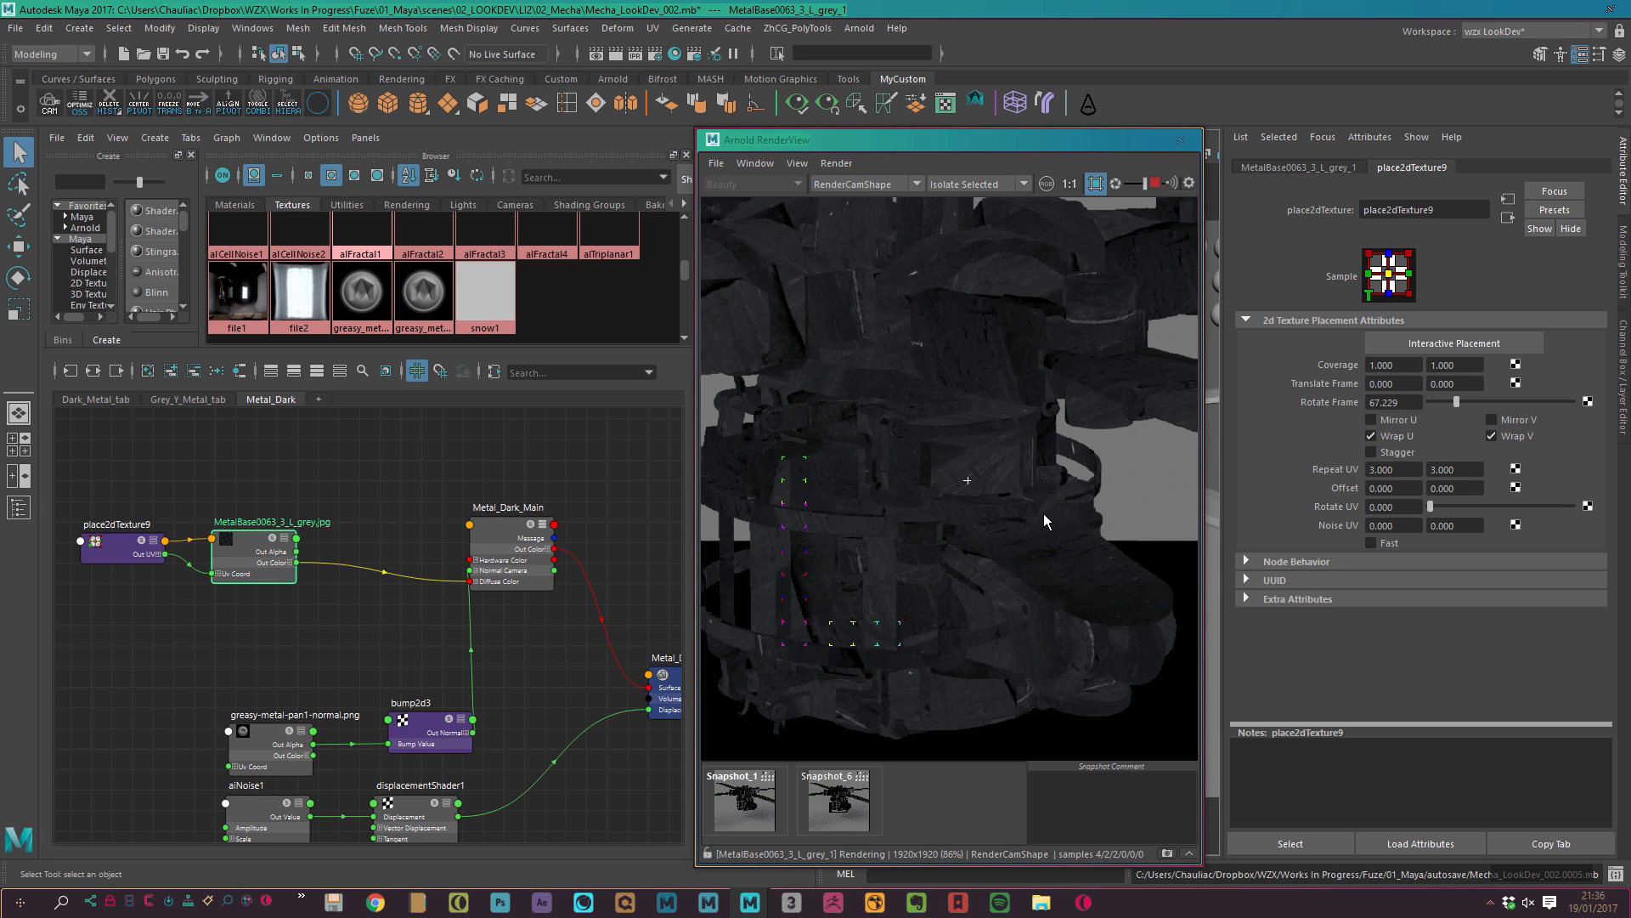
# Examine the rotated, tiled texture across the mecha's cylinder, rings and upper arms in the isolated render.
pyautogui.keyDown('alt'); pyautogui.moveTo(960, 415); pyautogui.dragTo(1133, 584, button='middle'); pyautogui.keyUp('alt')
pyautogui.keyDown('alt'); pyautogui.moveTo(983, 510); pyautogui.dragTo(978, 399, button='right'); pyautogui.keyUp('alt')
pyautogui.keyDown('alt'); pyautogui.moveTo(967, 590); pyautogui.dragTo(924, 410, button='middle'); pyautogui.keyUp('alt')
pyautogui.keyDown('alt'); pyautogui.moveTo(995, 639); pyautogui.dragTo(947, 600, button='middle'); pyautogui.keyUp('alt')
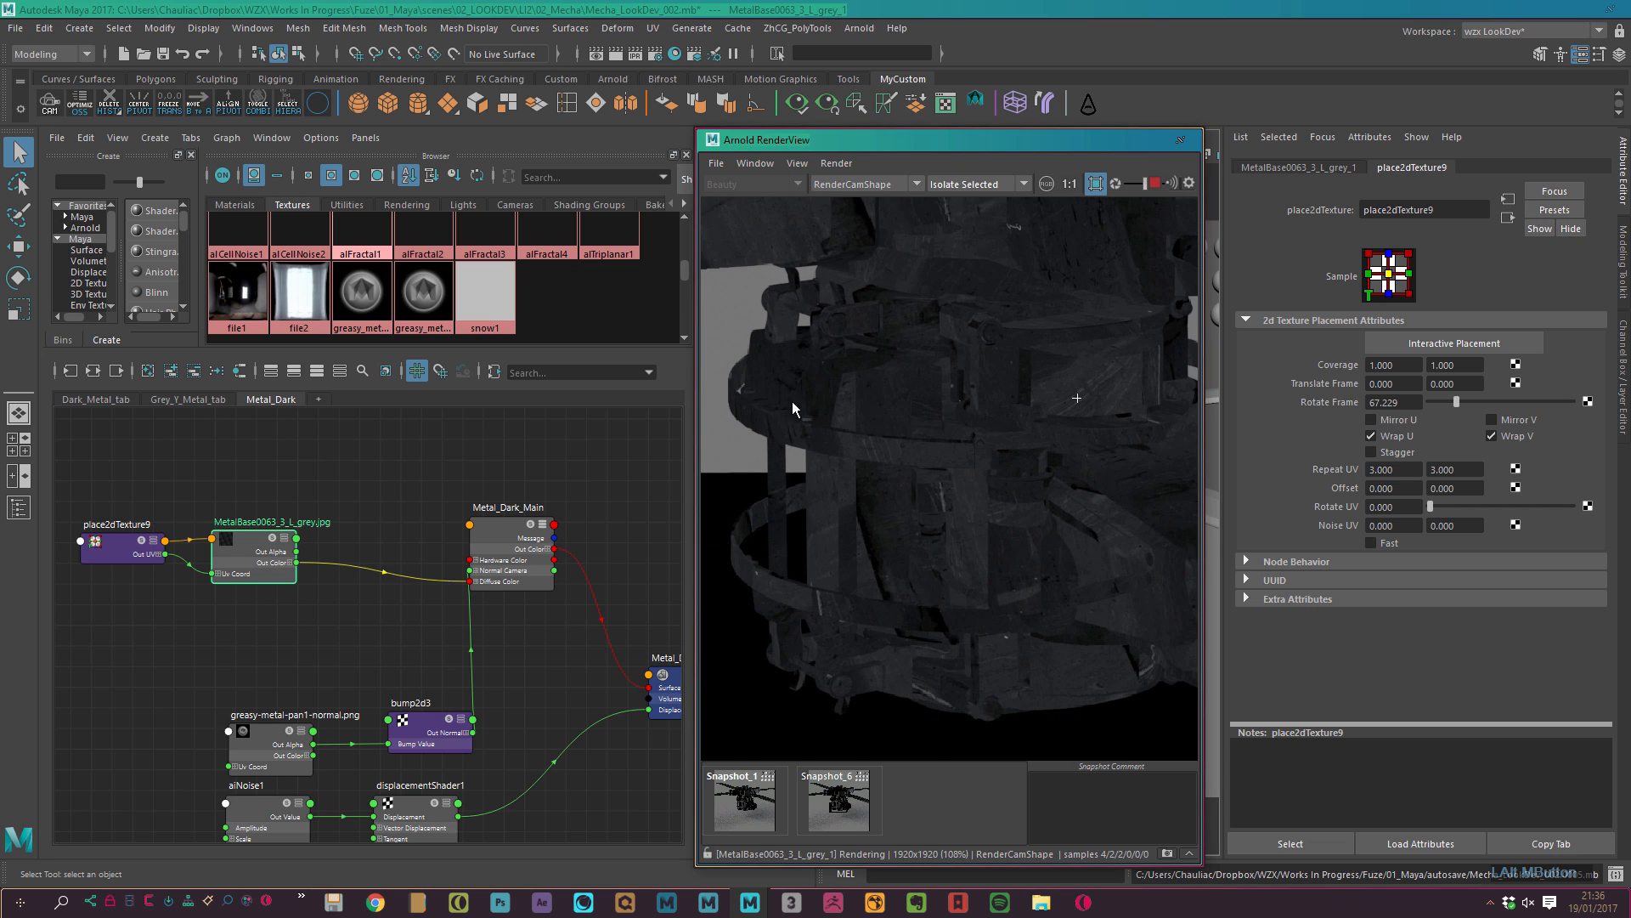
pyautogui.keyDown('alt'); pyautogui.moveTo(1048, 572); pyautogui.dragTo(959, 562, button='middle'); pyautogui.keyUp('alt')
pyautogui.keyDown('alt'); pyautogui.moveTo(960, 562); pyautogui.dragTo(893, 449, button='right'); pyautogui.keyUp('alt')
pyautogui.keyDown('alt'); pyautogui.moveTo(894, 457); pyautogui.dragTo(1037, 524, button='middle'); pyautogui.keyUp('alt')
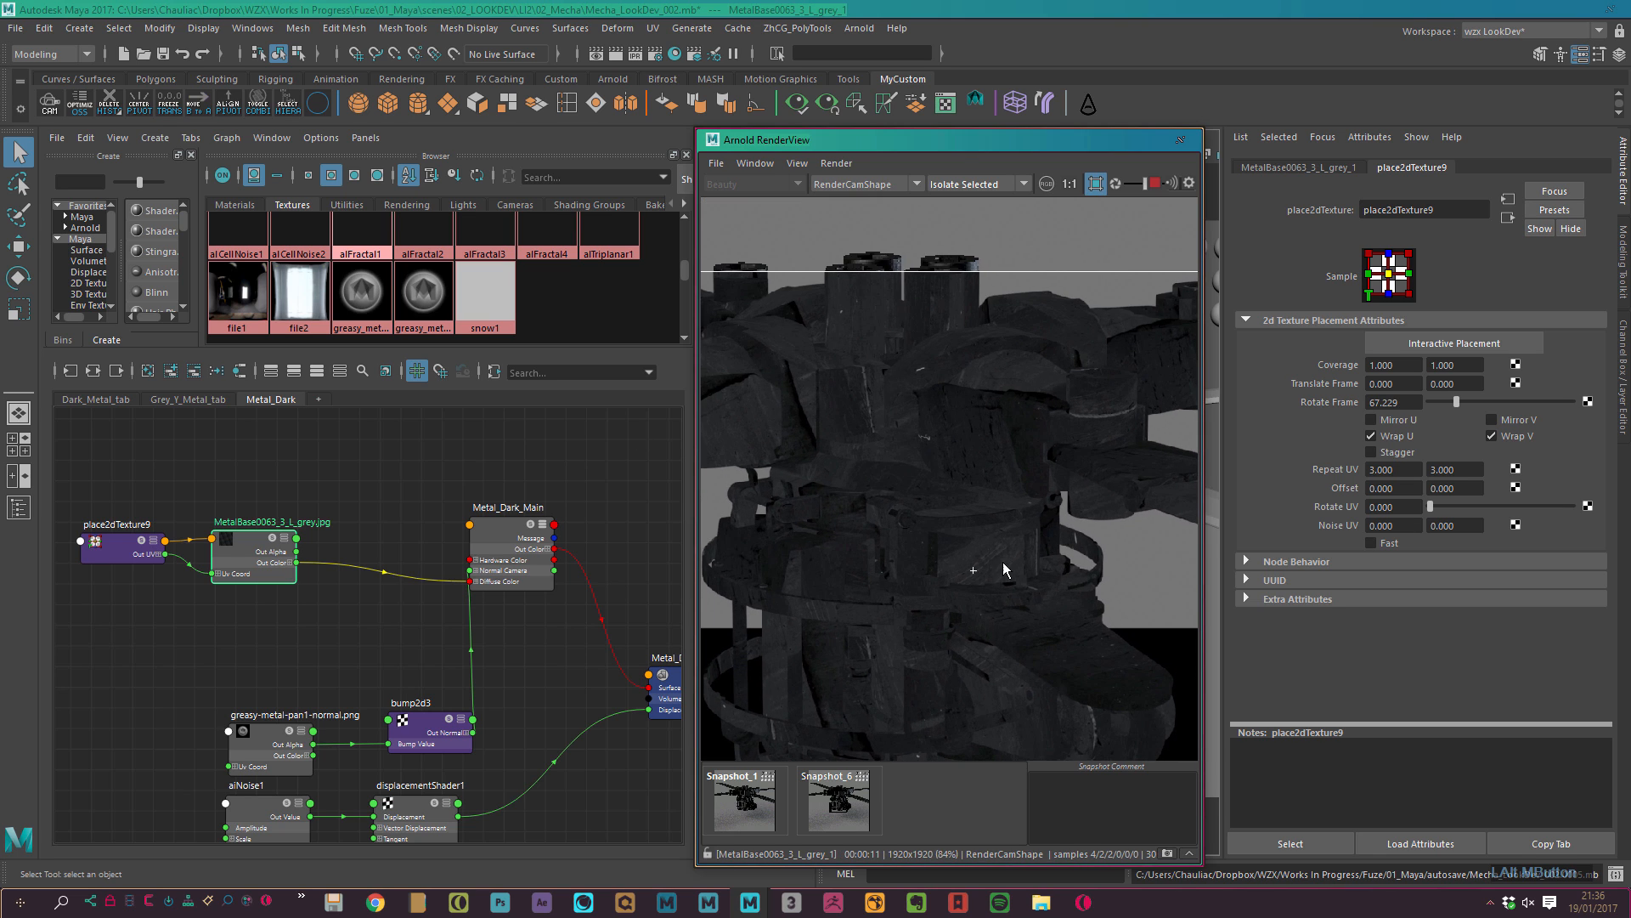
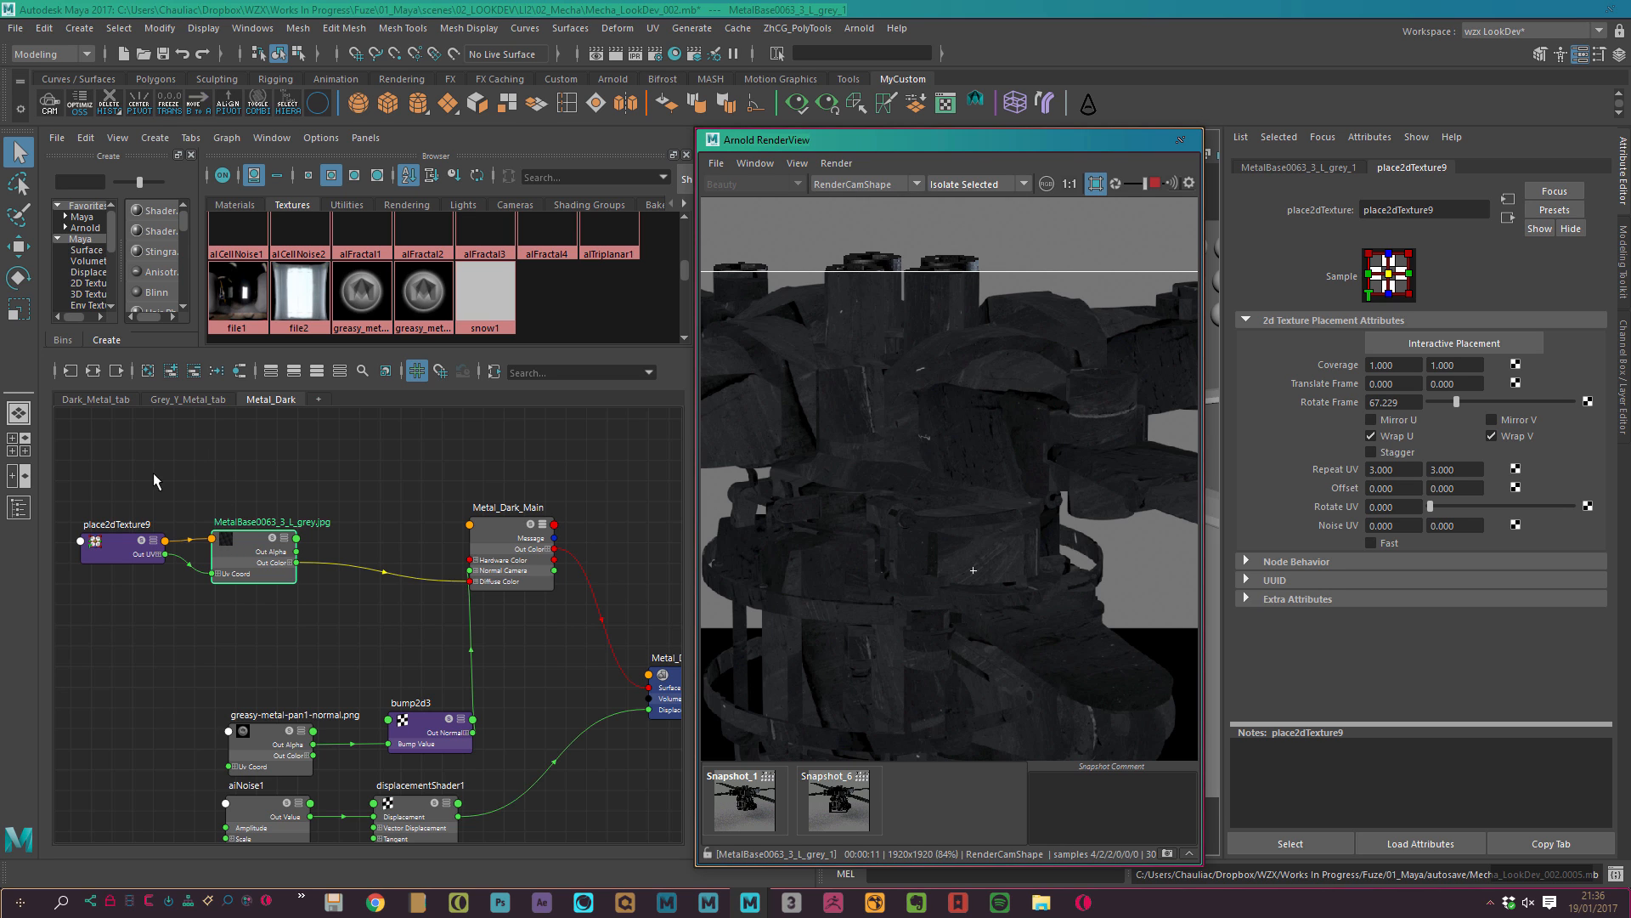
pyautogui.moveTo(146, 494); pyautogui.dragTo(253, 581)
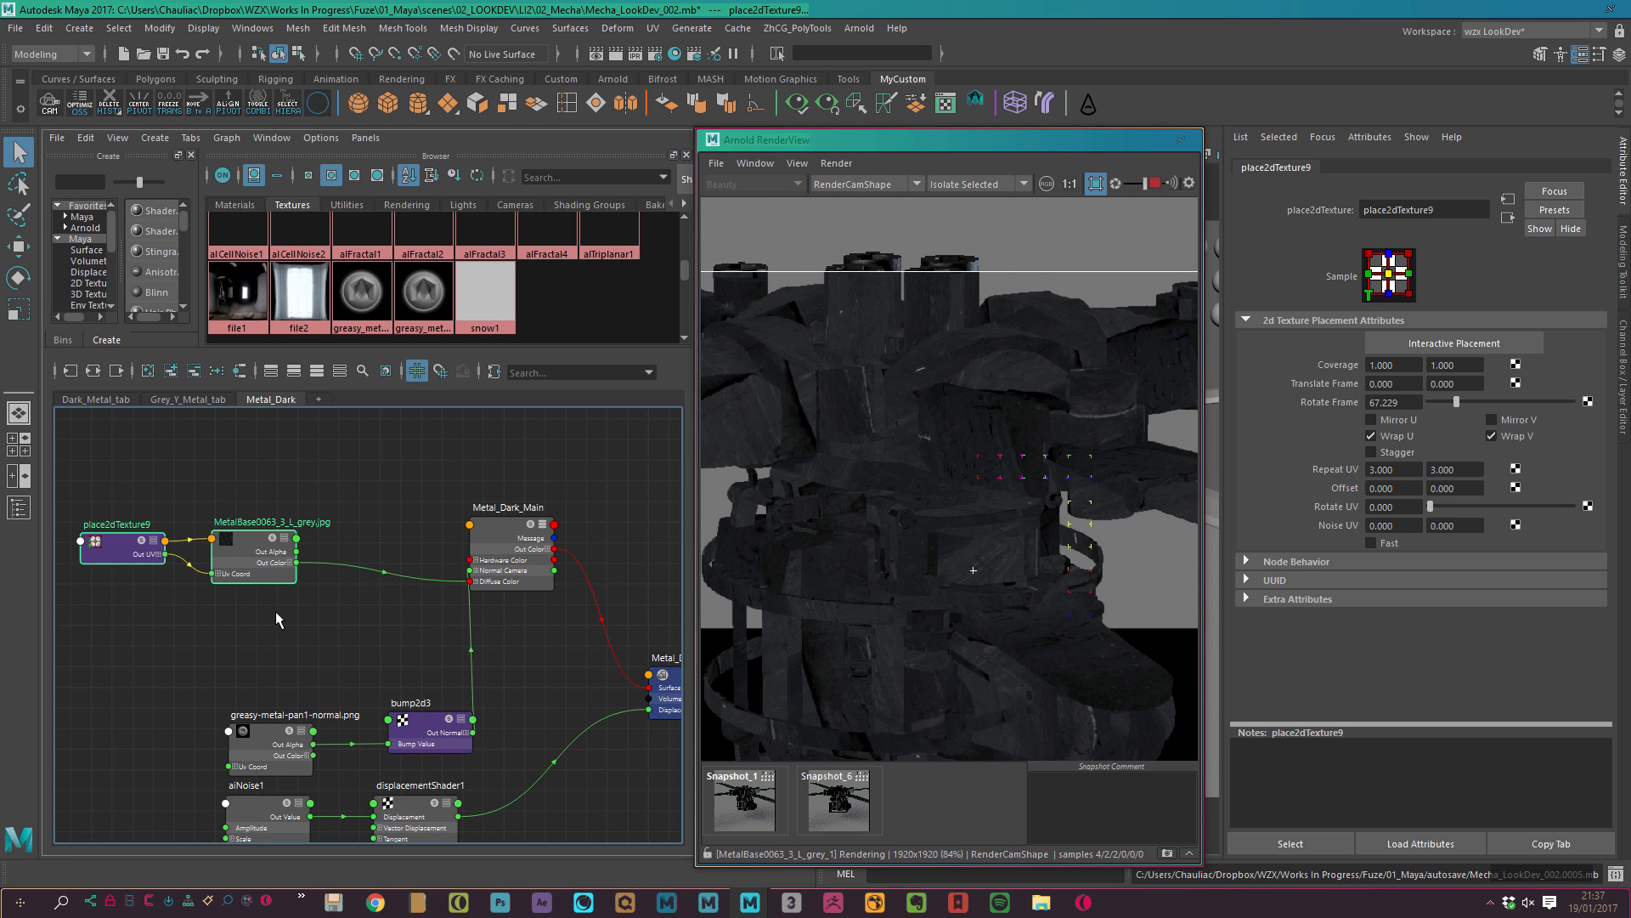
pyautogui.click(359, 663)
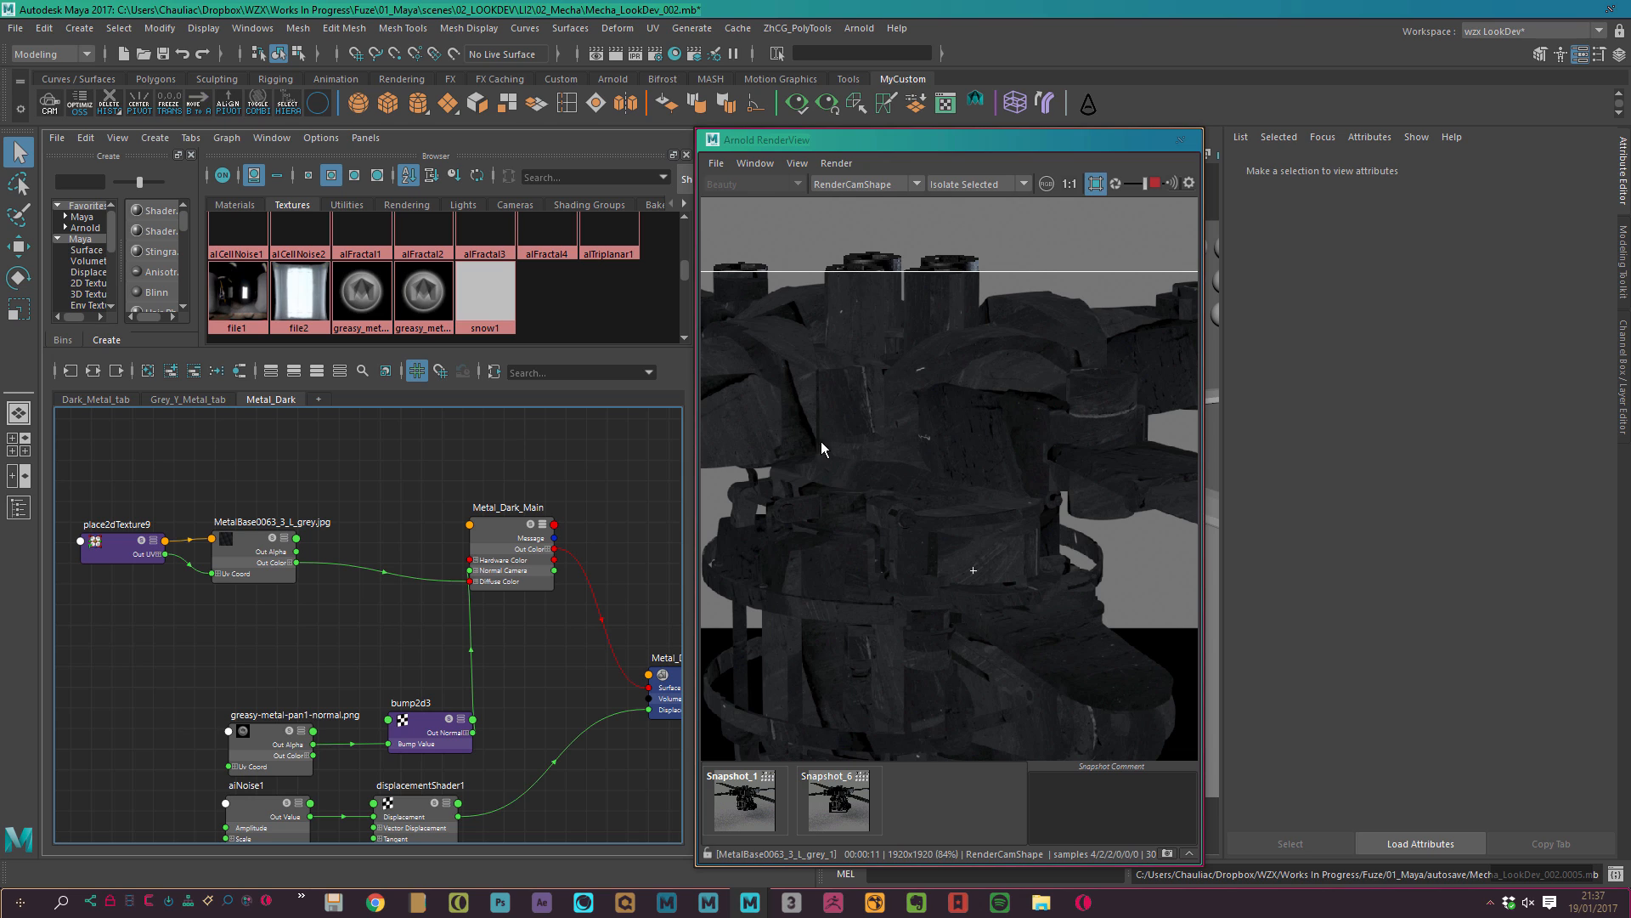
pyautogui.keyDown('alt'); pyautogui.moveTo(344, 609); pyautogui.dragTo(431, 636, button='middle'); pyautogui.keyUp('alt')
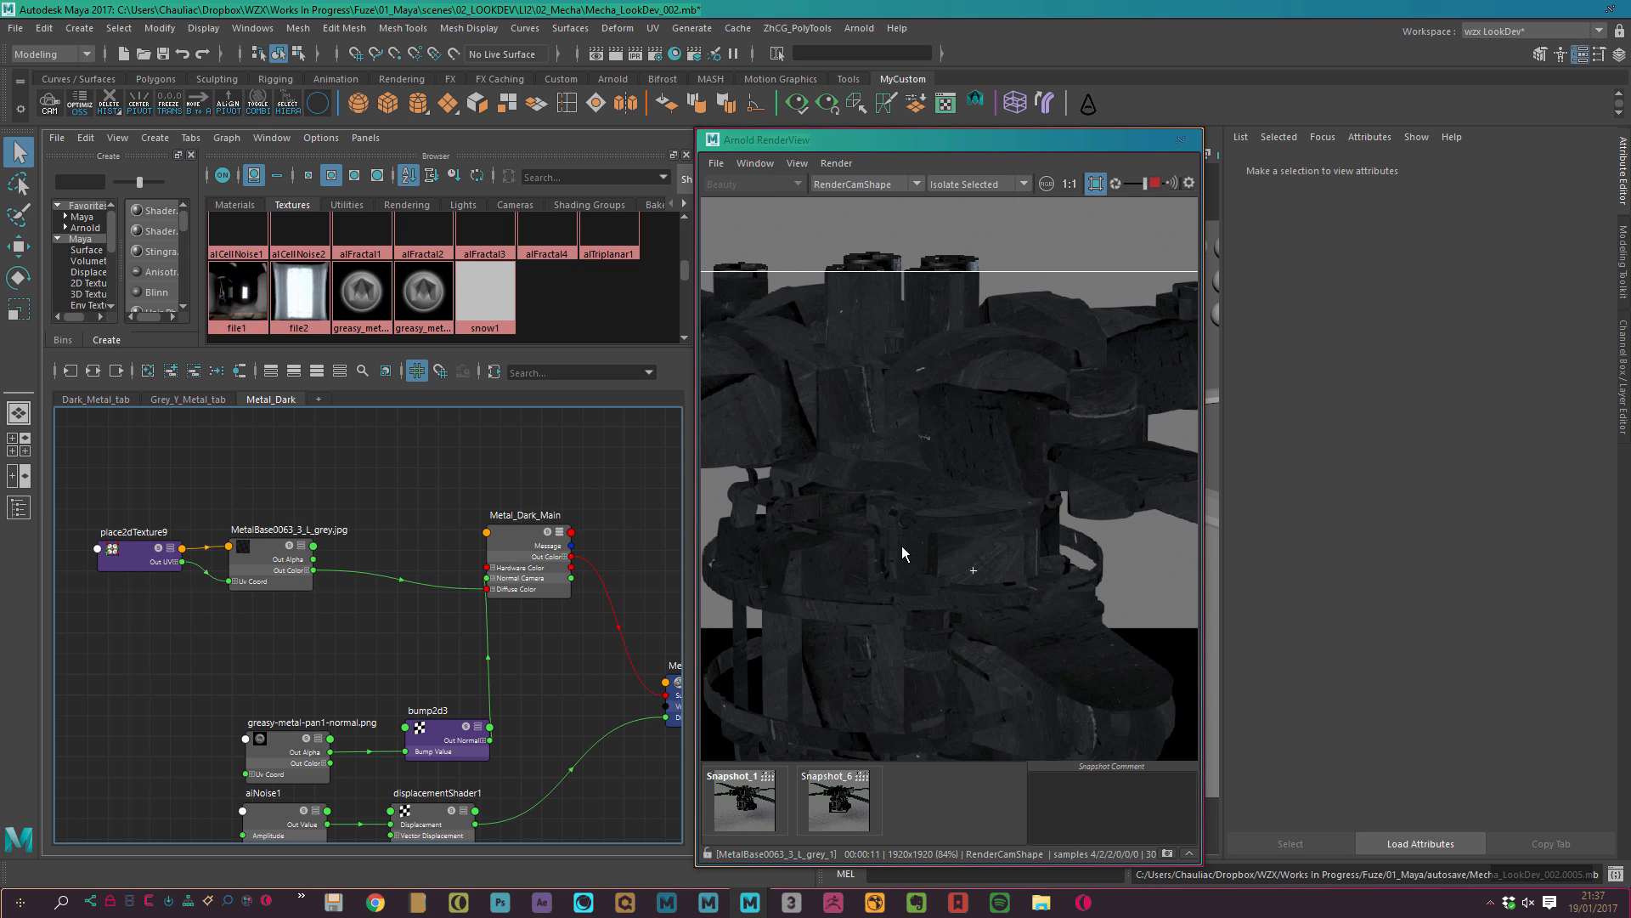
pyautogui.keyDown('alt'); pyautogui.moveTo(451, 649); pyautogui.dragTo(431, 623, button='middle'); pyautogui.keyUp('alt')
pyautogui.scroll(-2, 430, 633)
pyautogui.keyDown('alt'); pyautogui.moveTo(413, 678); pyautogui.dragTo(465, 603, button='middle'); pyautogui.keyUp('alt')
pyautogui.scroll(2, 378, 654)
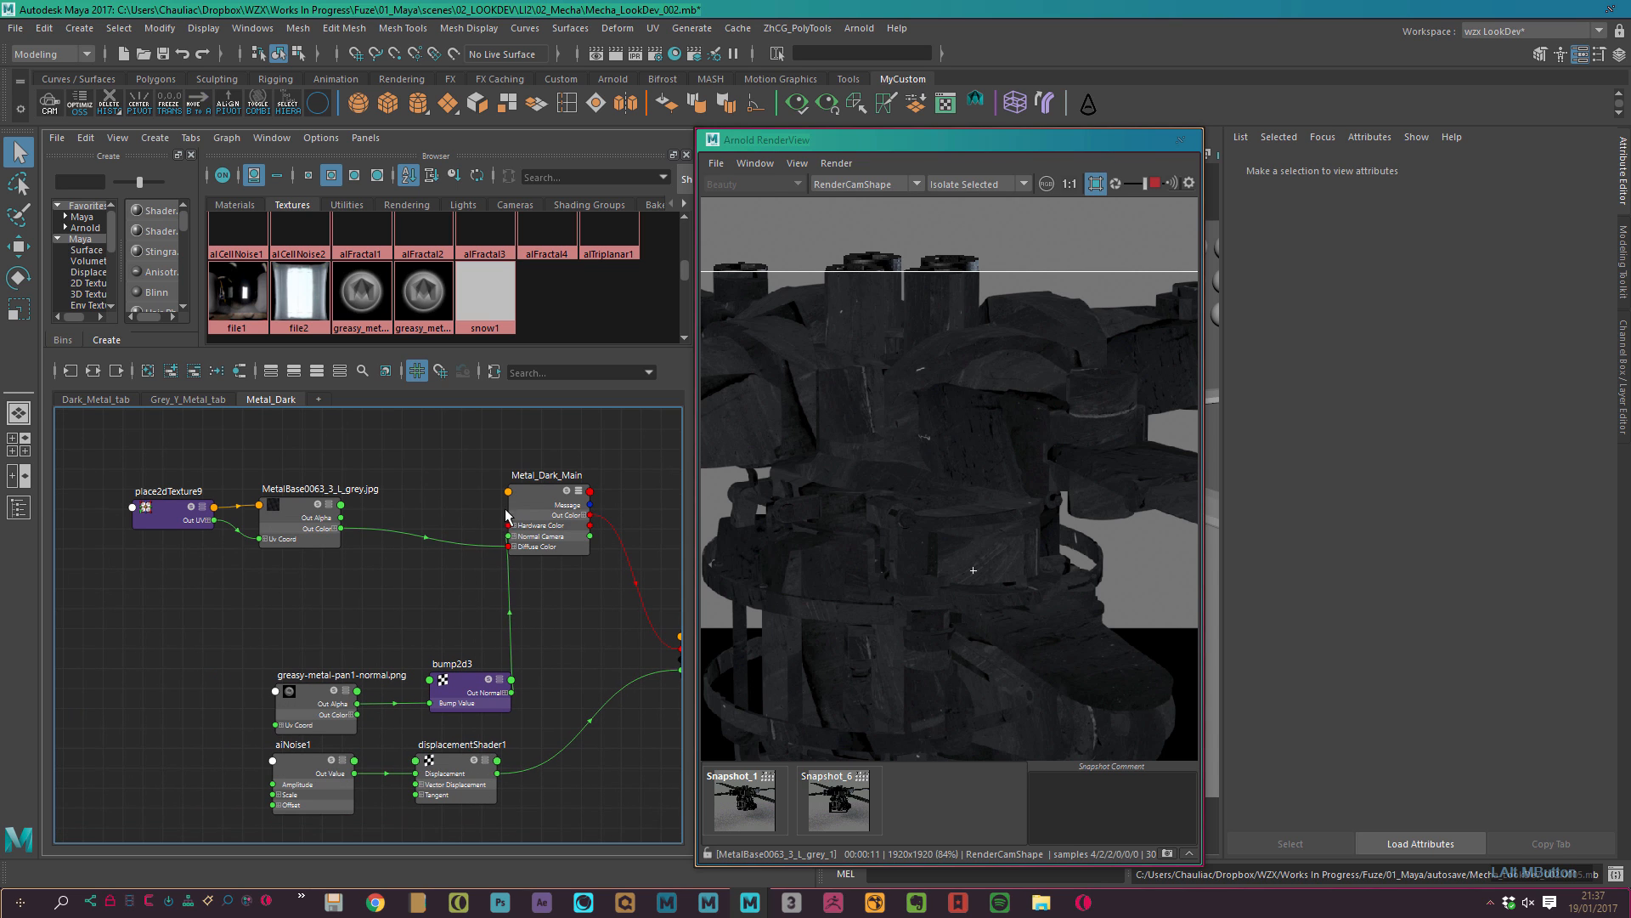
# Disconnect the MetalBase0063_3_L_grey texture from the Diffuse Color of Metal_Dark_Main.
pyautogui.moveTo(527, 499); pyautogui.dragTo(544, 507)
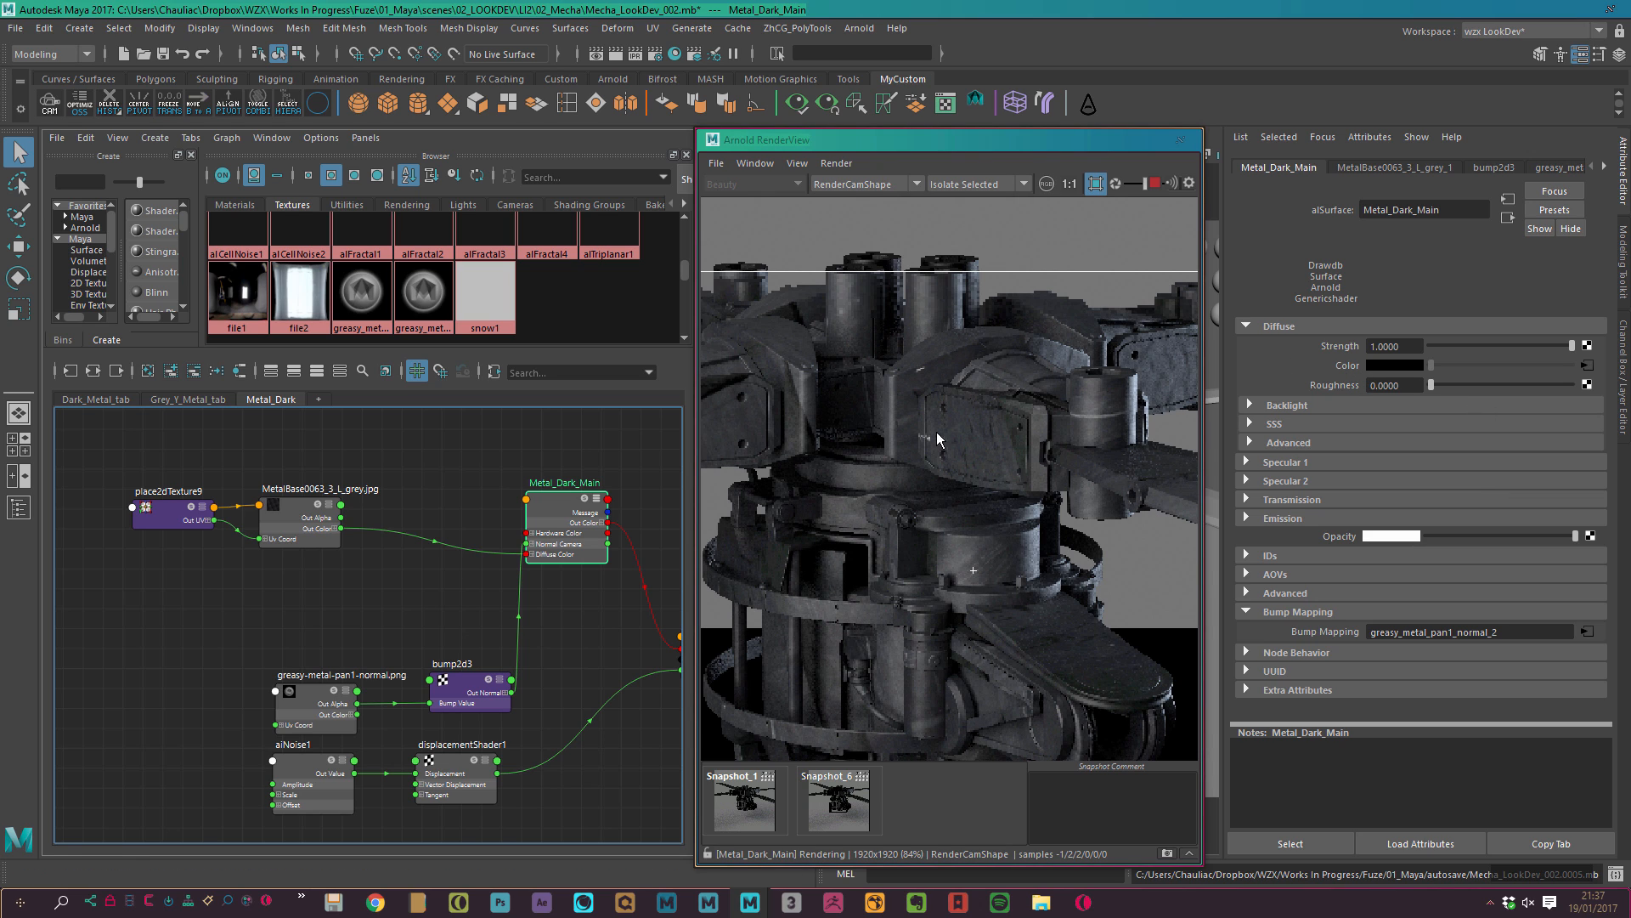
pyautogui.rightClick(1346, 374)
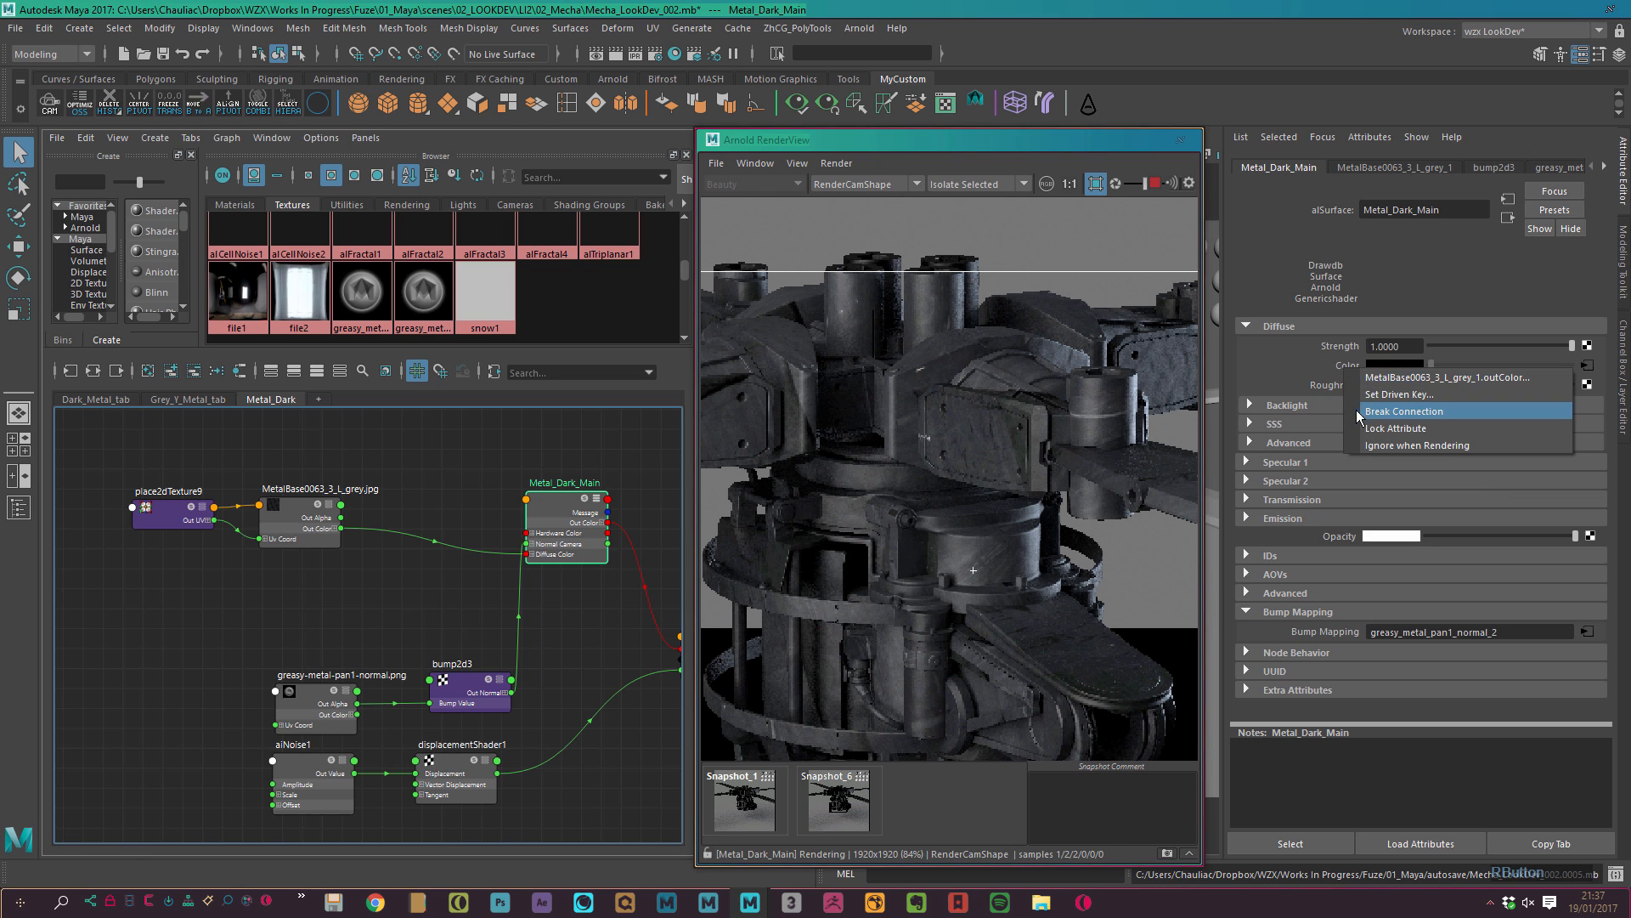
pyautogui.click(1356, 410)
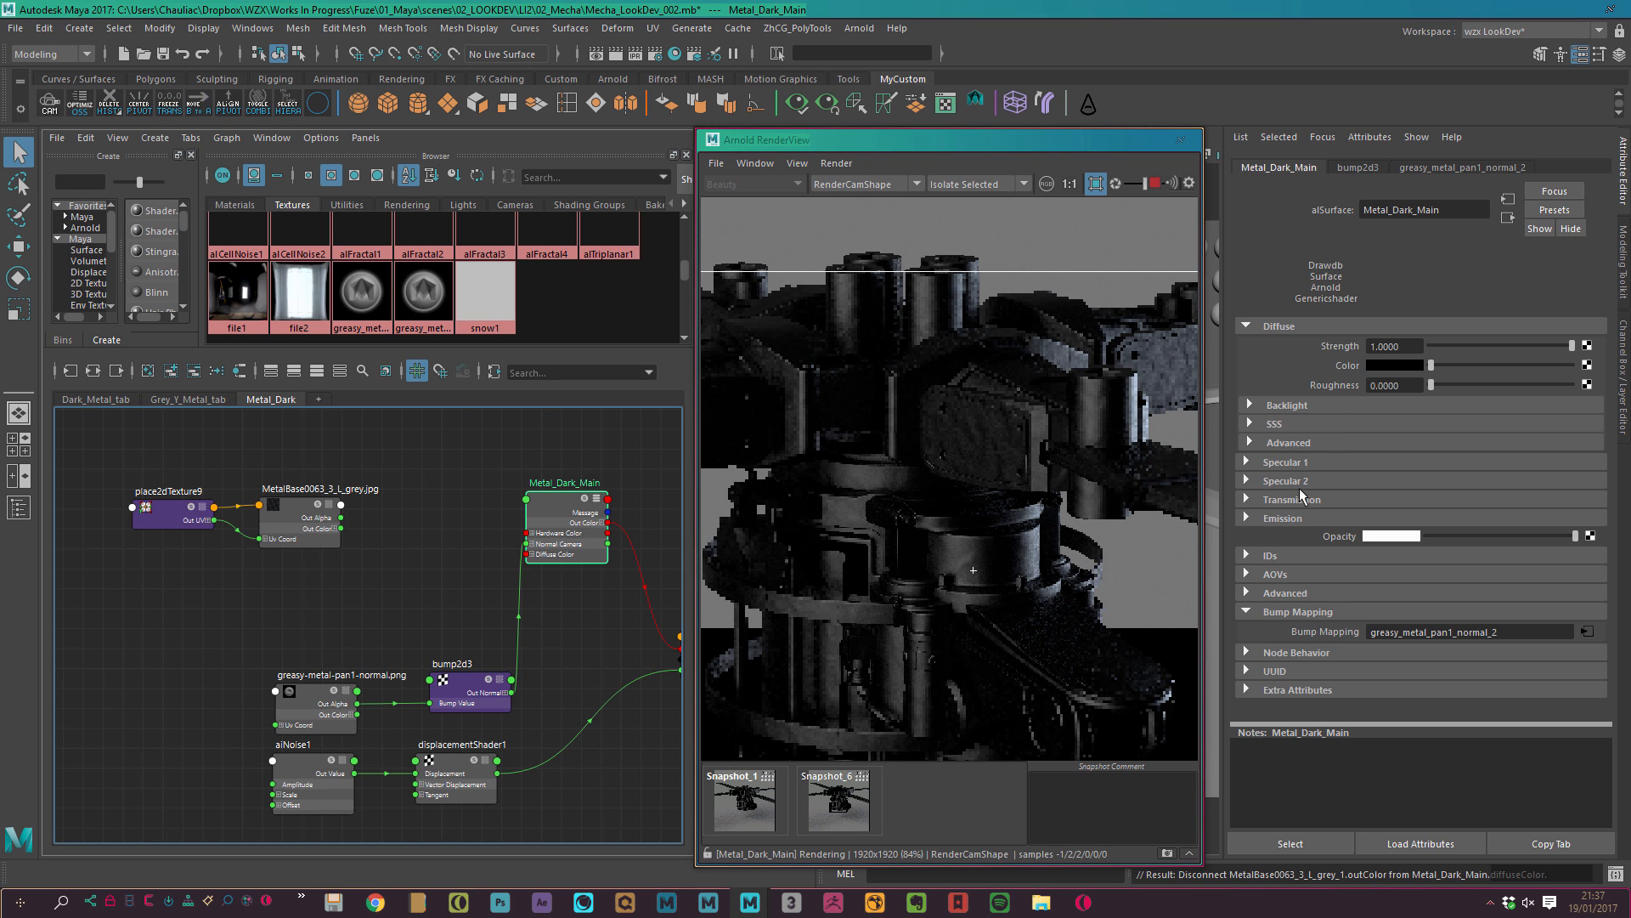
# Set the Strength and Roughness of Specular 1 to 0 on Metal_Dark_Main, checking the effect of the strength in the render.
pyautogui.click(1293, 461)
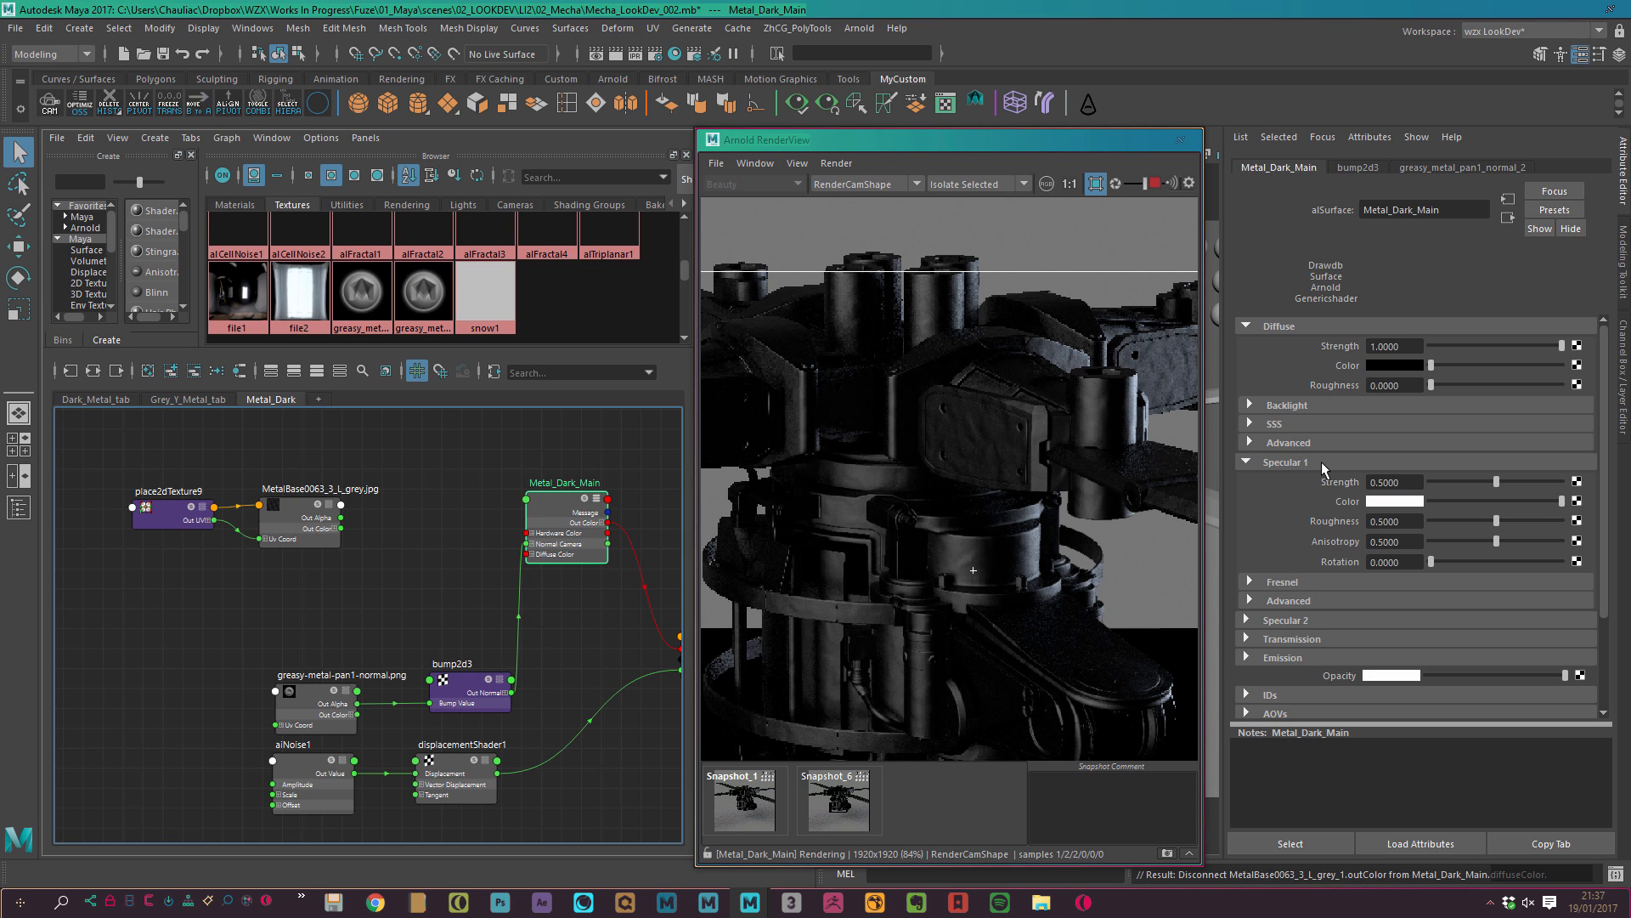
pyautogui.moveTo(1496, 482); pyautogui.dragTo(1421, 482)
pyautogui.moveTo(1496, 520); pyautogui.dragTo(1399, 522)
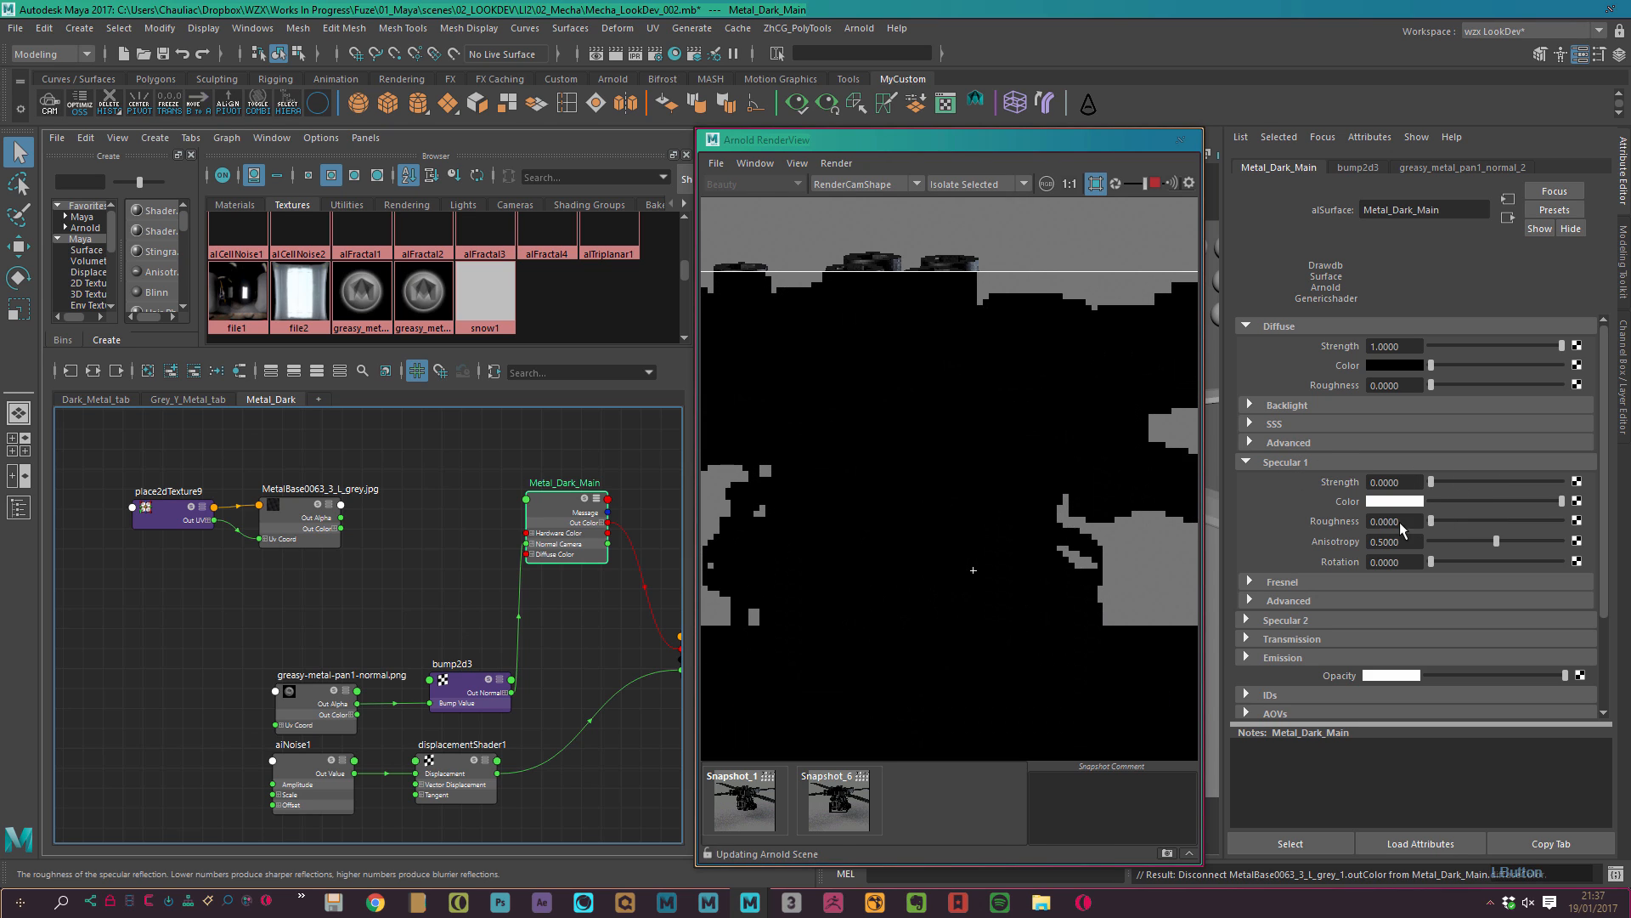
pyautogui.click(1314, 467)
pyautogui.click(1351, 481)
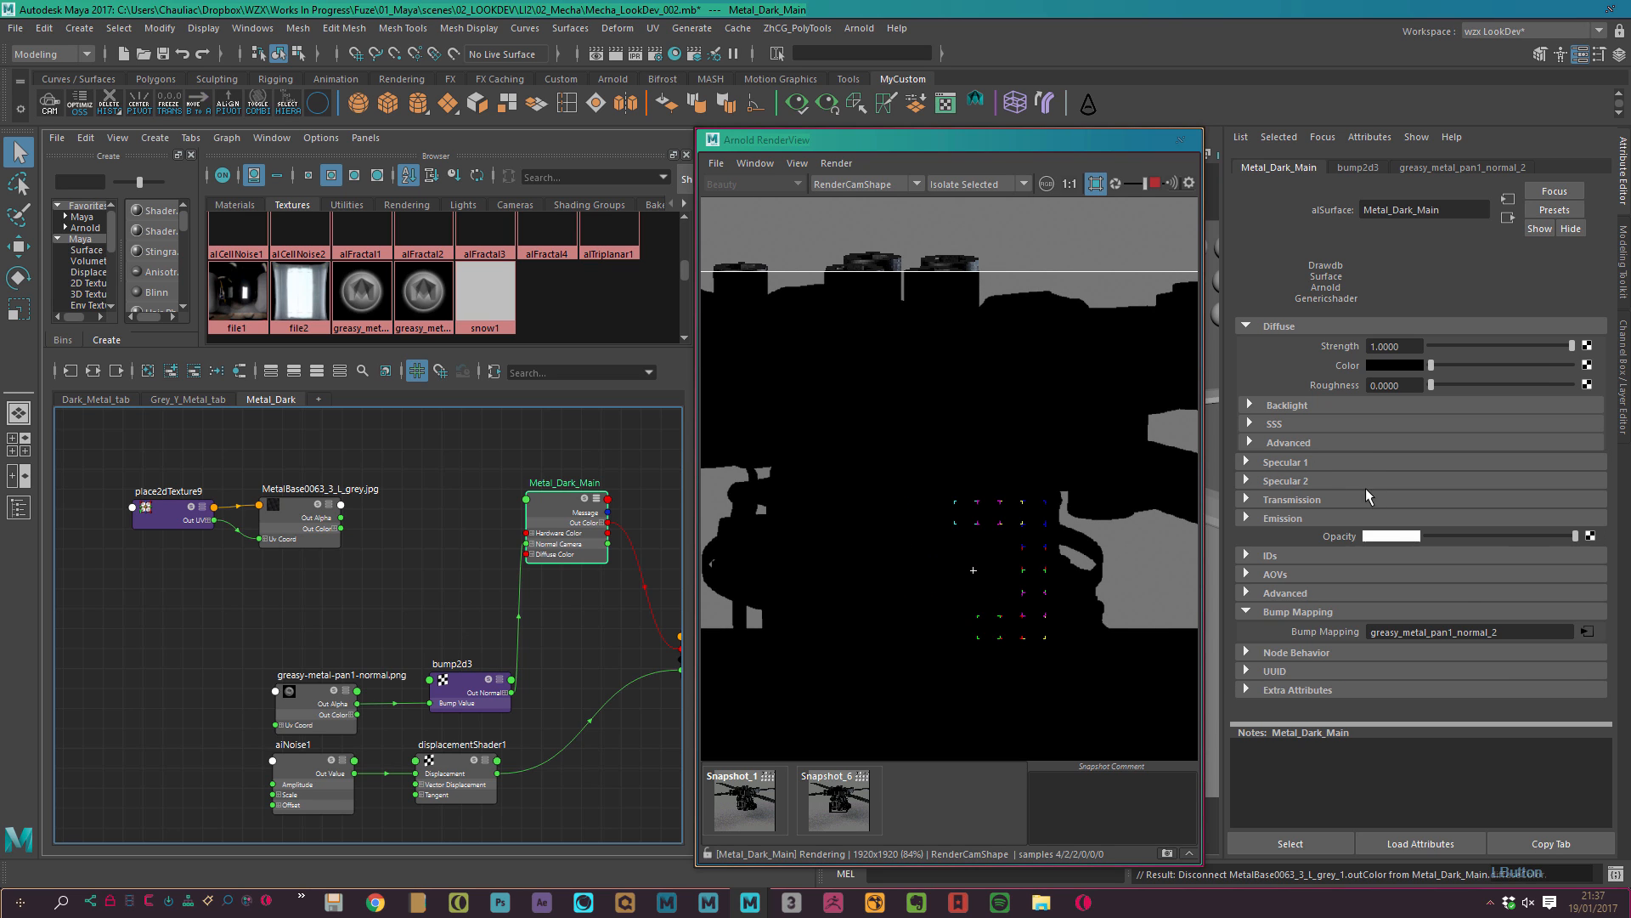
pyautogui.click(1350, 482)
pyautogui.click(1321, 464)
pyautogui.moveTo(1430, 482); pyautogui.dragTo(1425, 483)
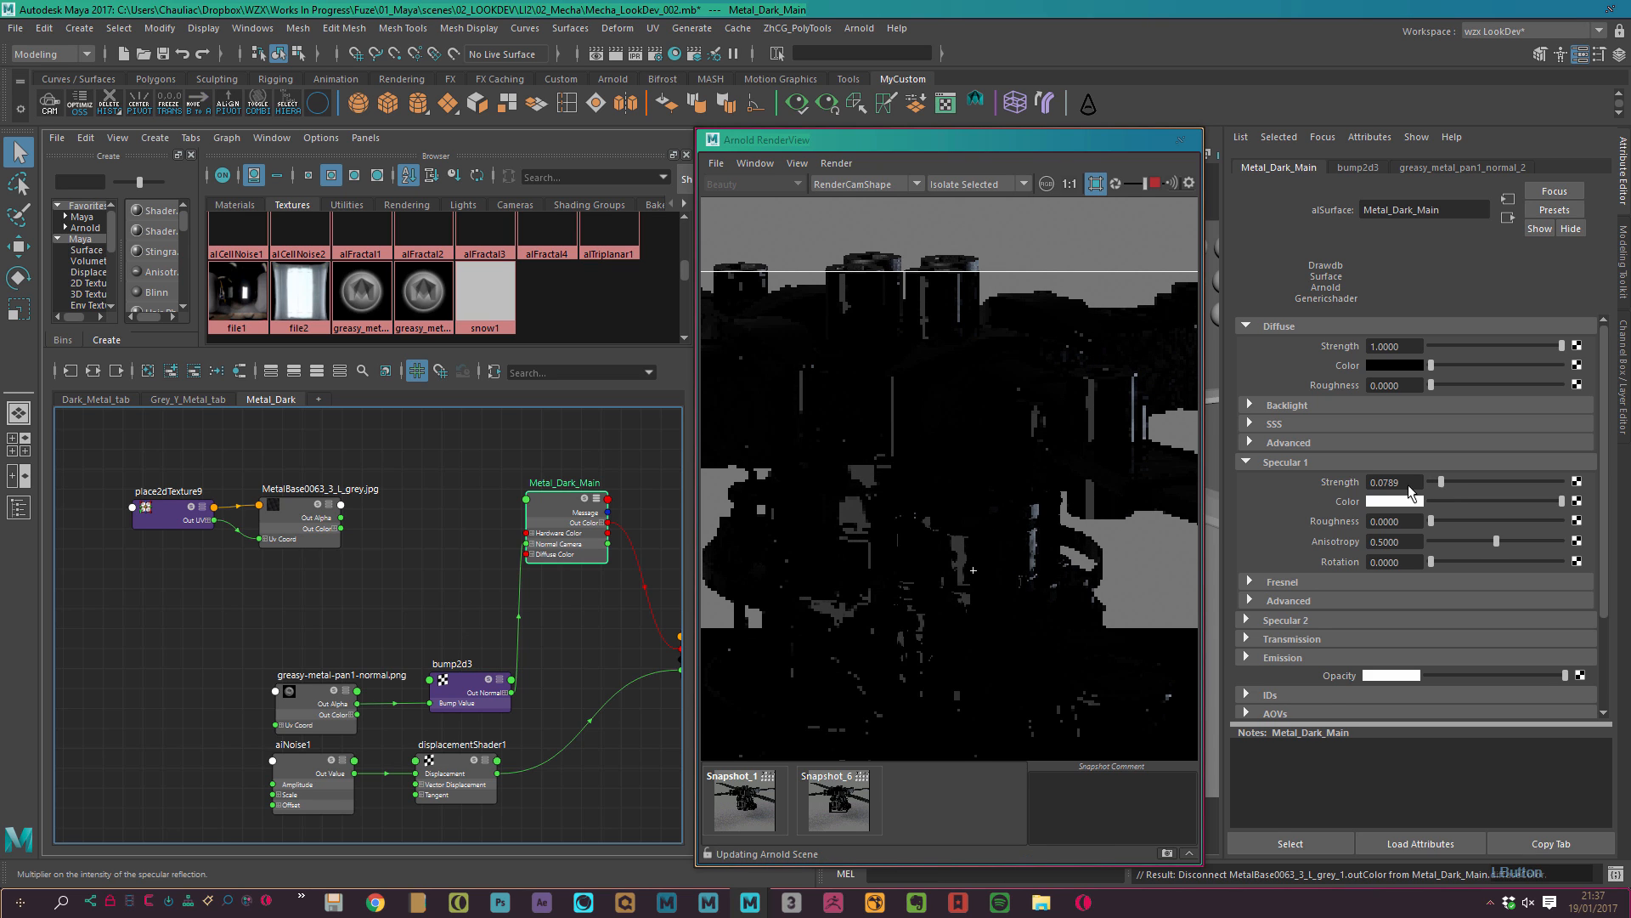
pyautogui.click(1391, 464)
# Connect the MetalBase0063_3_L_grey texture to the Specular 2 Roughness and return the render's debug mode to Shading.
pyautogui.click(1354, 479)
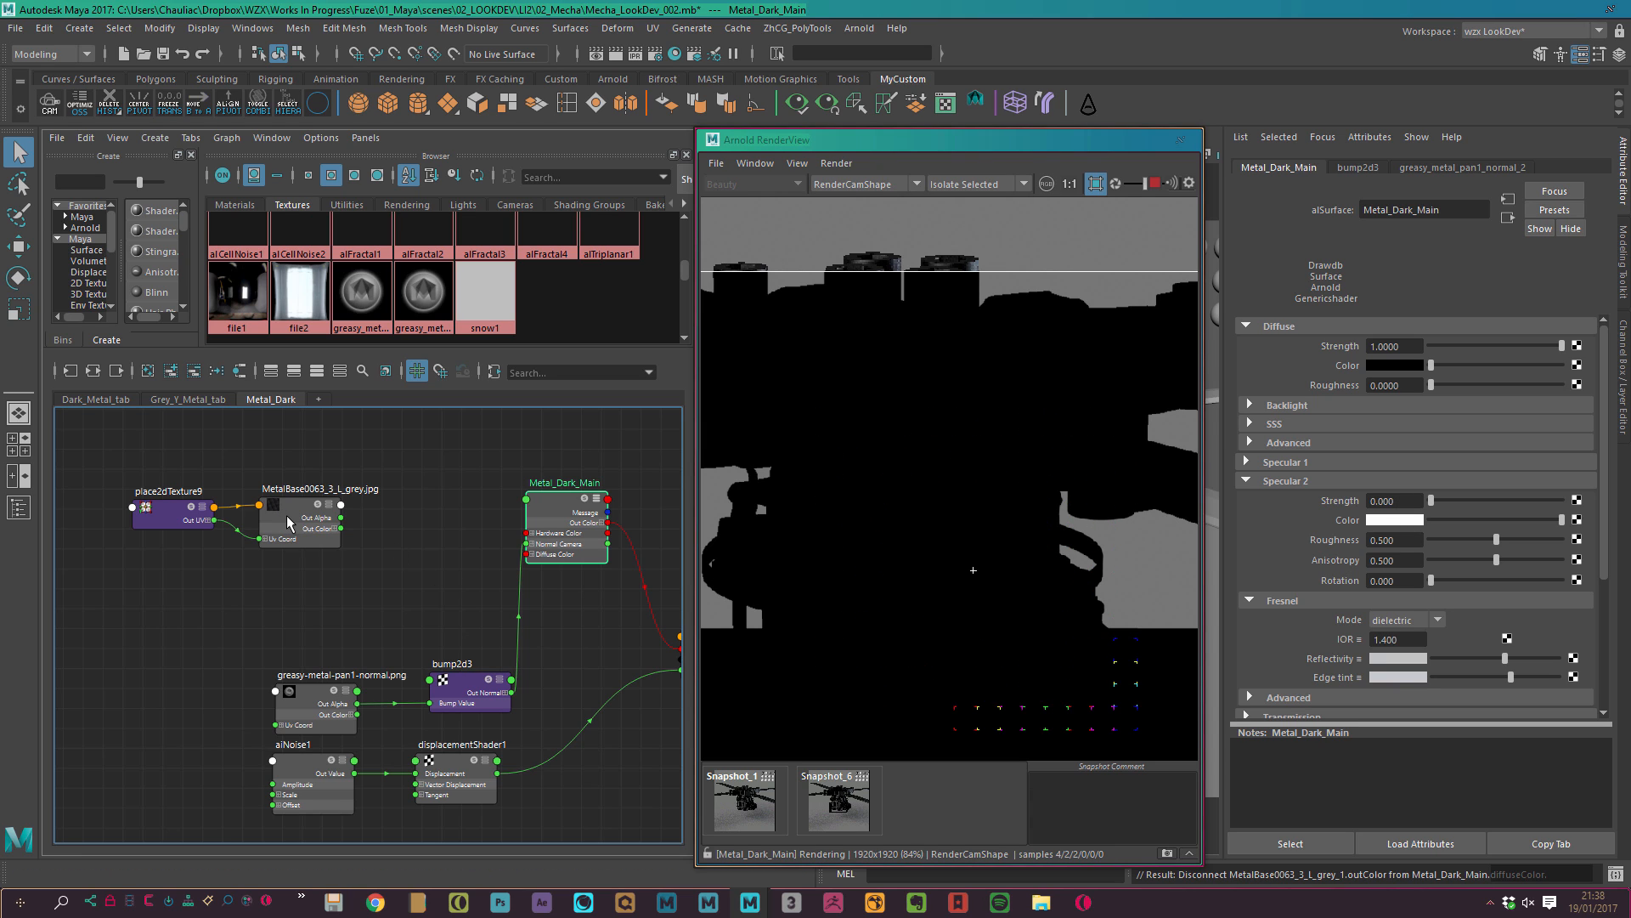
pyautogui.moveTo(316, 518); pyautogui.dragTo(1338, 541, button='middle')
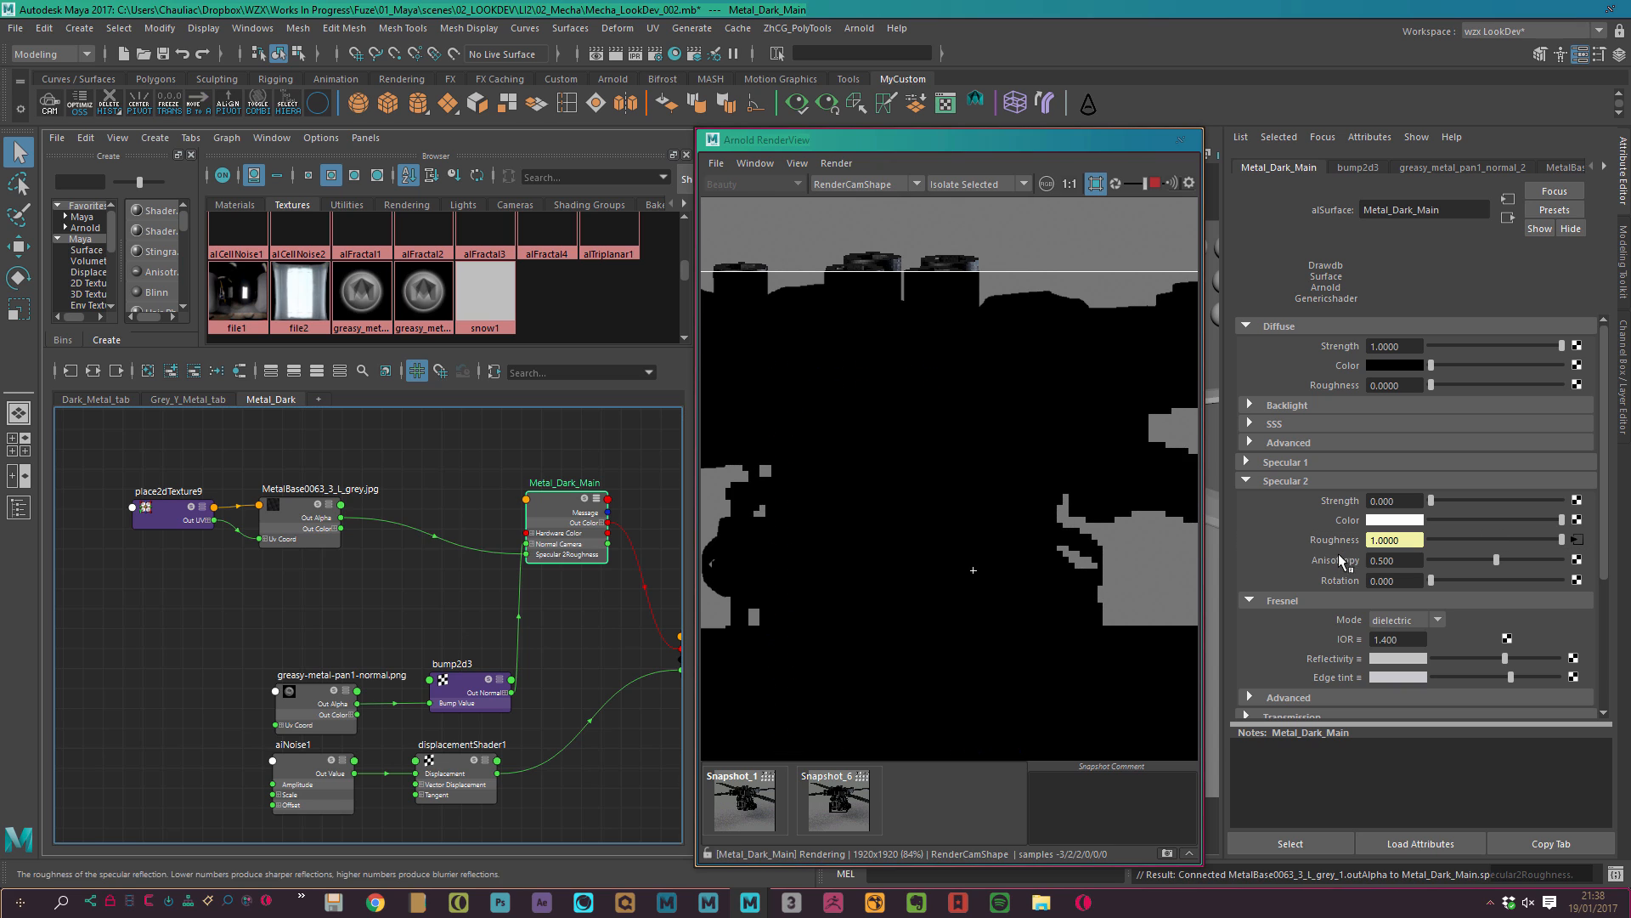
pyautogui.click(1003, 185)
pyautogui.click(1022, 196)
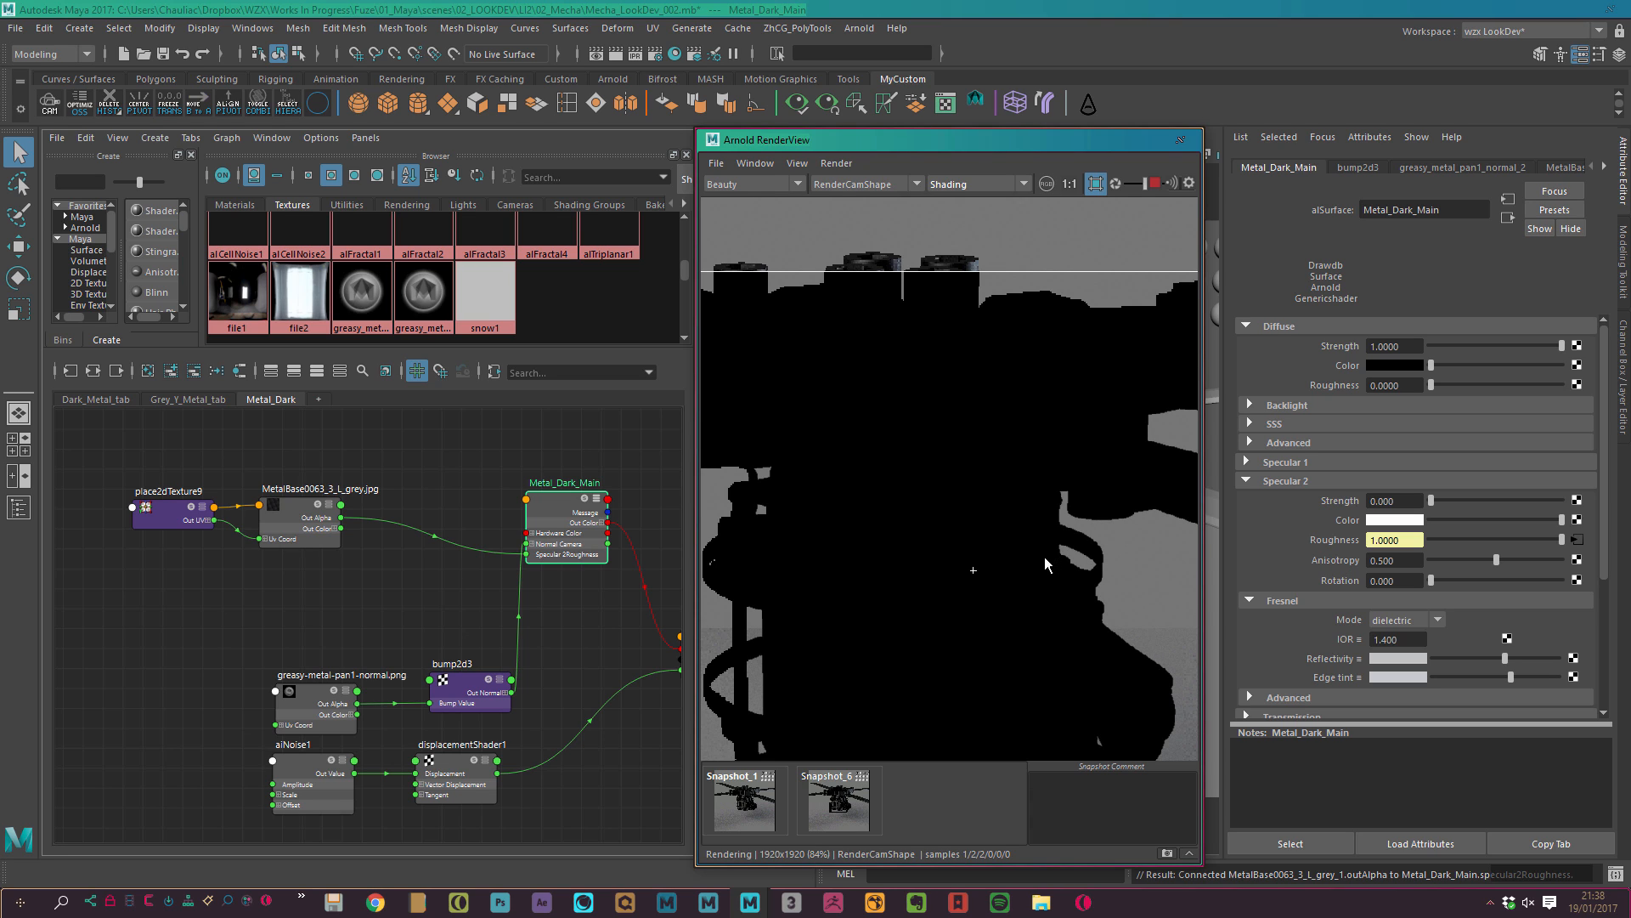
# Set the Specular 2 Strength to 0.5 and check the mecha's lower body in the render.
pyautogui.click(1402, 501)
pyautogui.write('0.5')
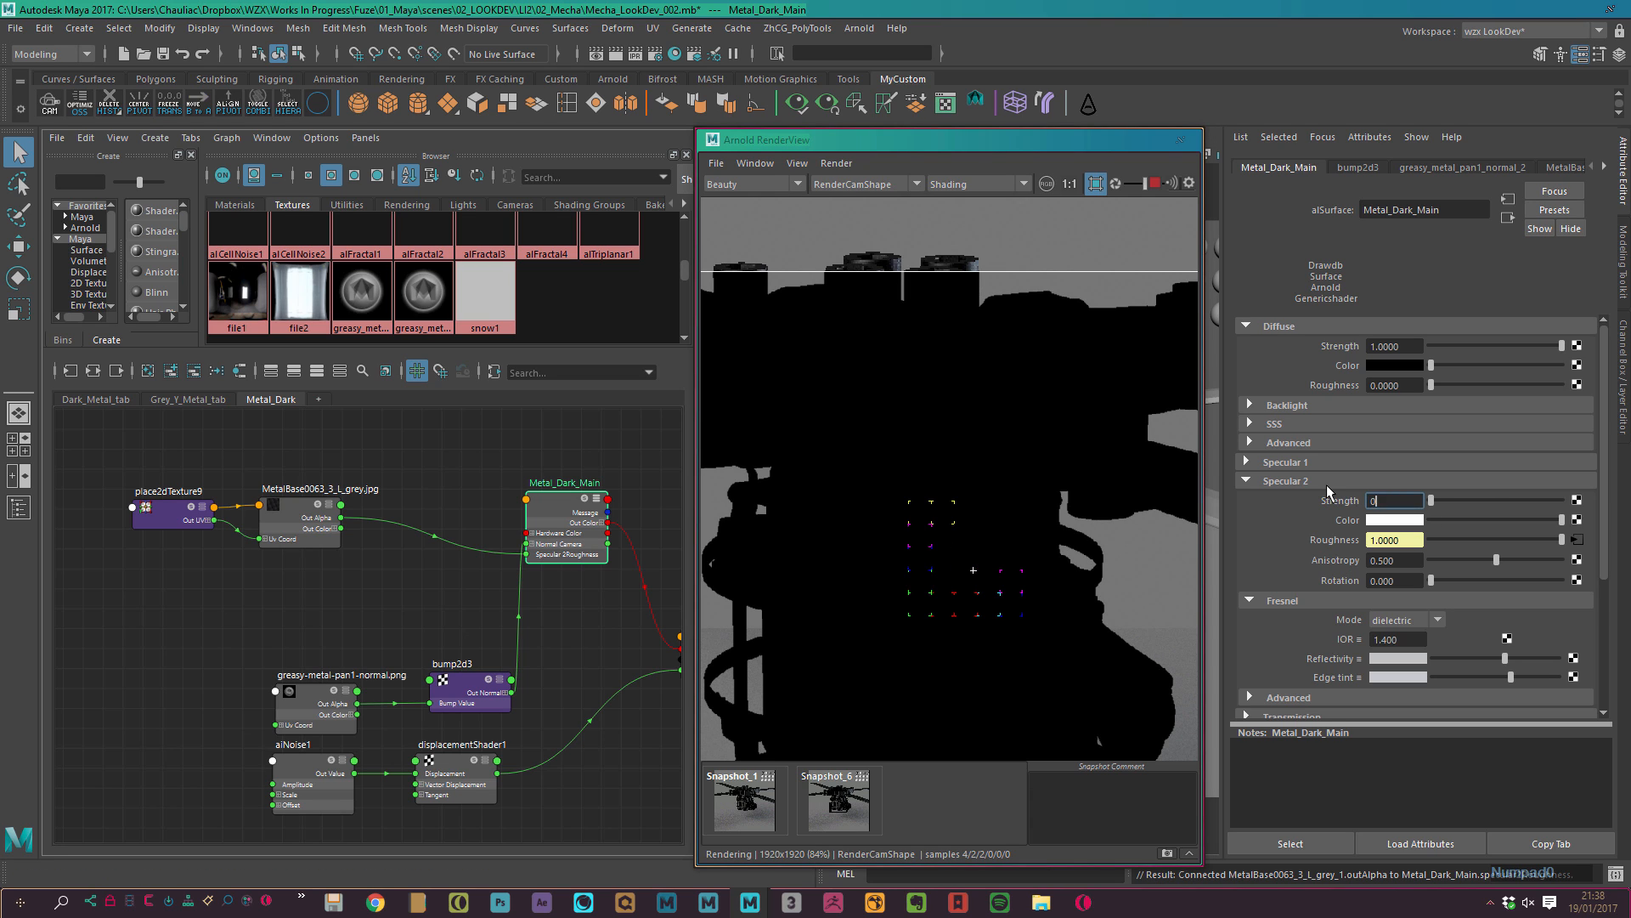
pyautogui.press('Return')
pyautogui.keyDown('alt'); pyautogui.moveTo(1032, 573); pyautogui.dragTo(1009, 457, button='middle'); pyautogui.keyUp('alt')
pyautogui.keyDown('alt'); pyautogui.moveTo(1027, 520); pyautogui.dragTo(1020, 486, button='middle'); pyautogui.keyUp('alt')
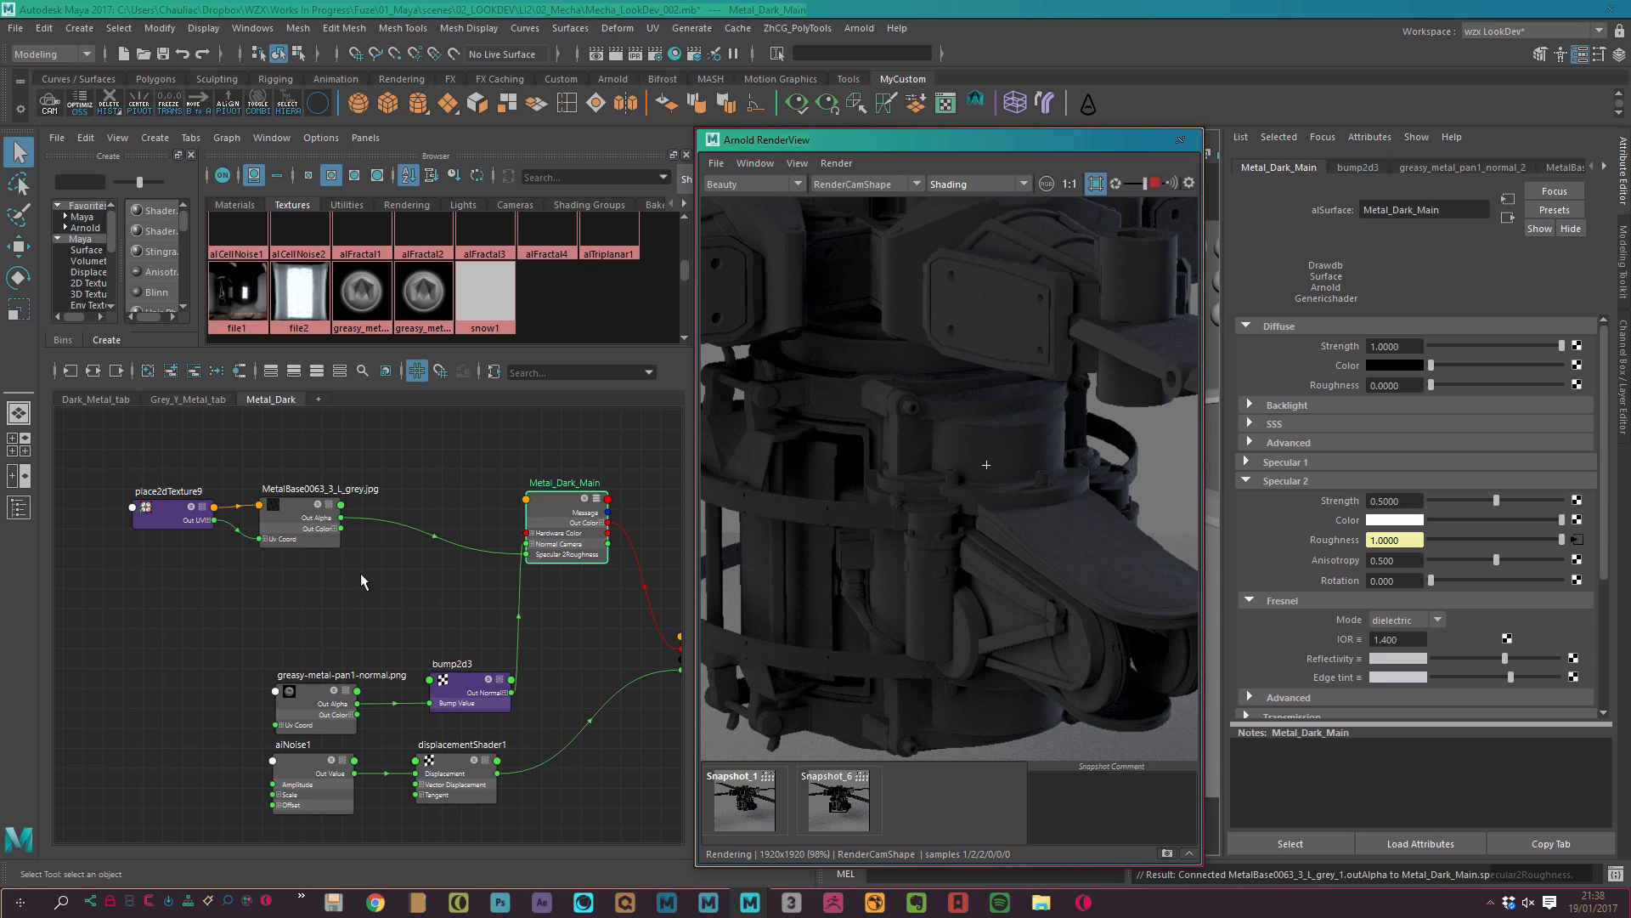
# Move the placement and metal texture nodes away from Metal_Dark_Main and add a reverse node in the space between them.
pyautogui.click(389, 588)
pyautogui.keyDown('alt'); pyautogui.moveTo(397, 580); pyautogui.dragTo(432, 597, button='middle'); pyautogui.keyUp('alt')
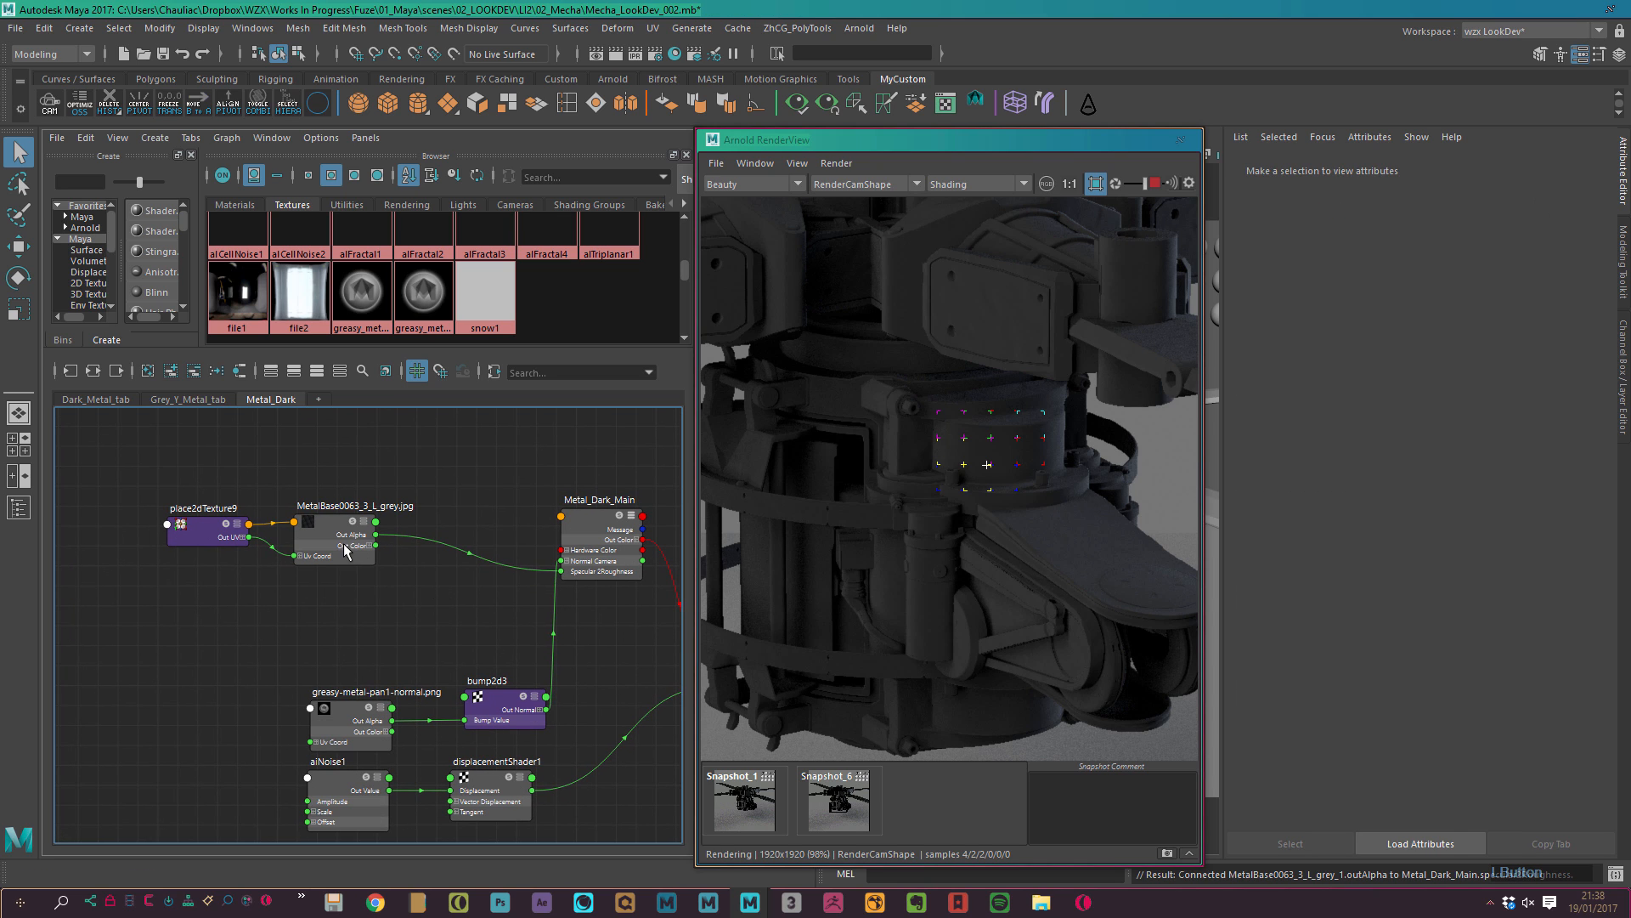
pyautogui.moveTo(180, 462); pyautogui.dragTo(366, 583)
pyautogui.moveTo(371, 556); pyautogui.dragTo(309, 583)
pyautogui.click(358, 531)
pyautogui.press('Tab')
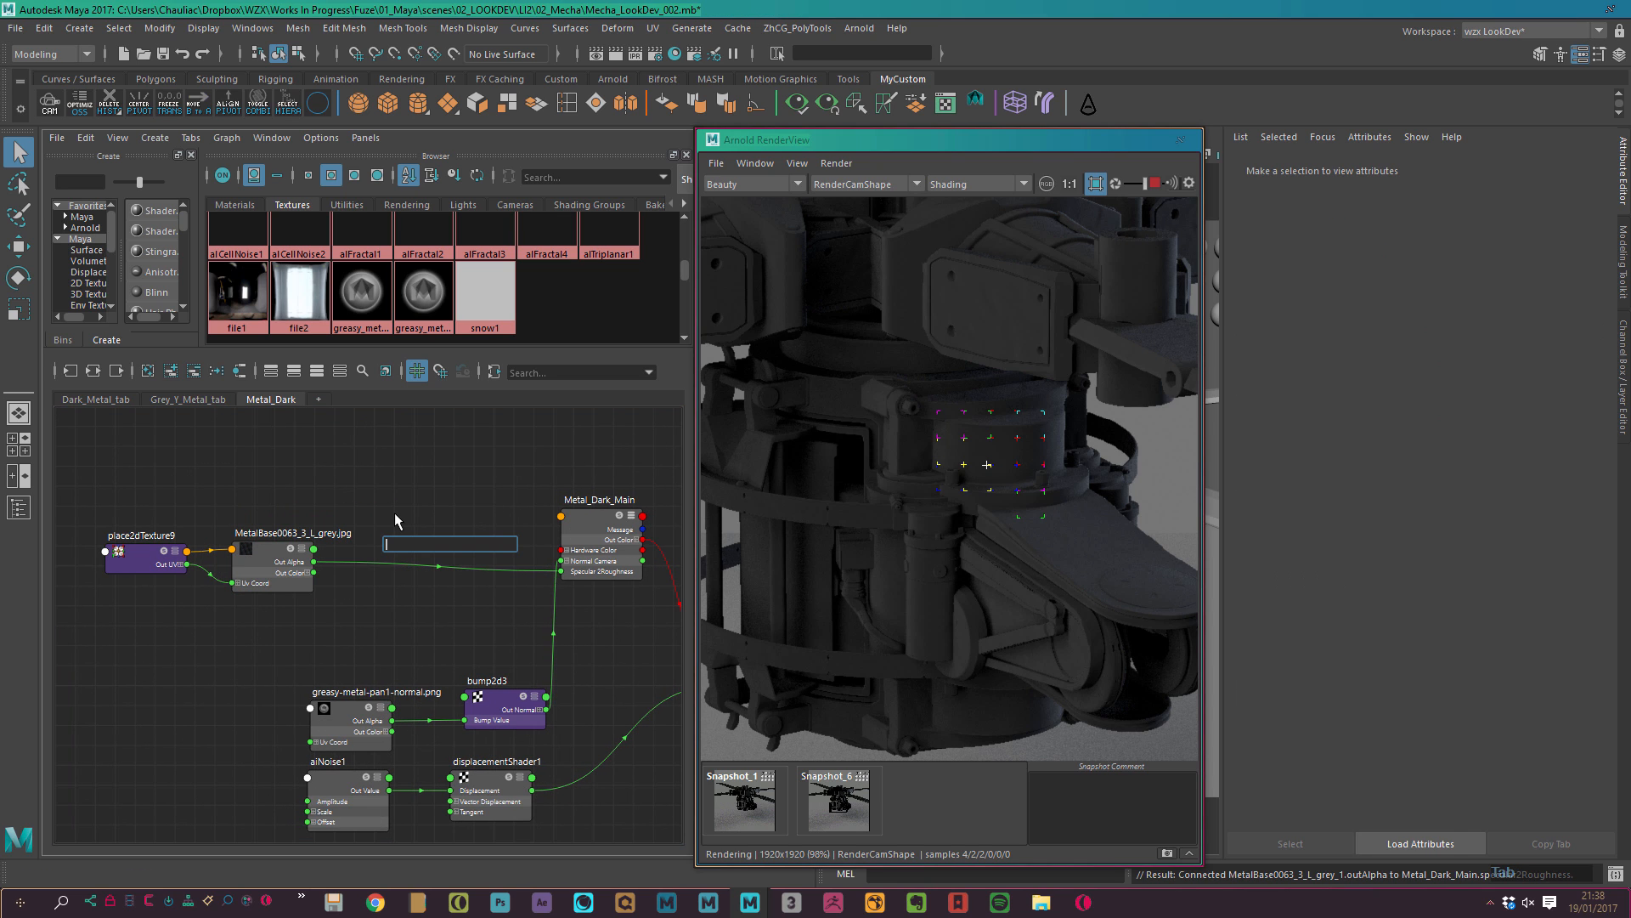
pyautogui.write('reverse')
pyautogui.press('Return')
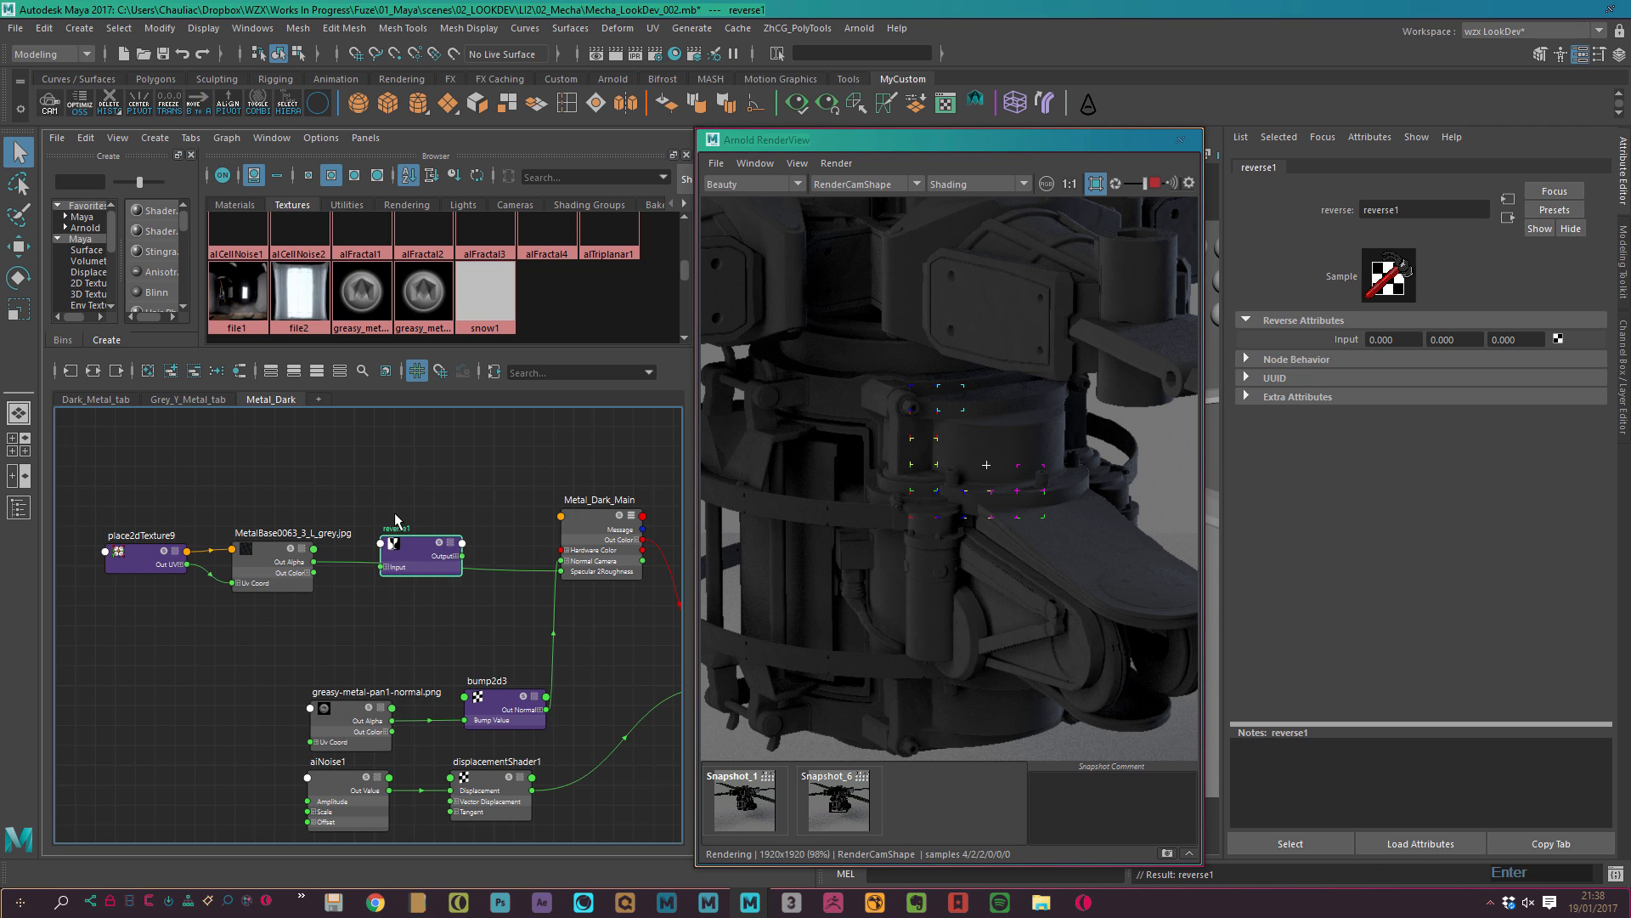
pyautogui.moveTo(421, 557); pyautogui.dragTo(421, 534)
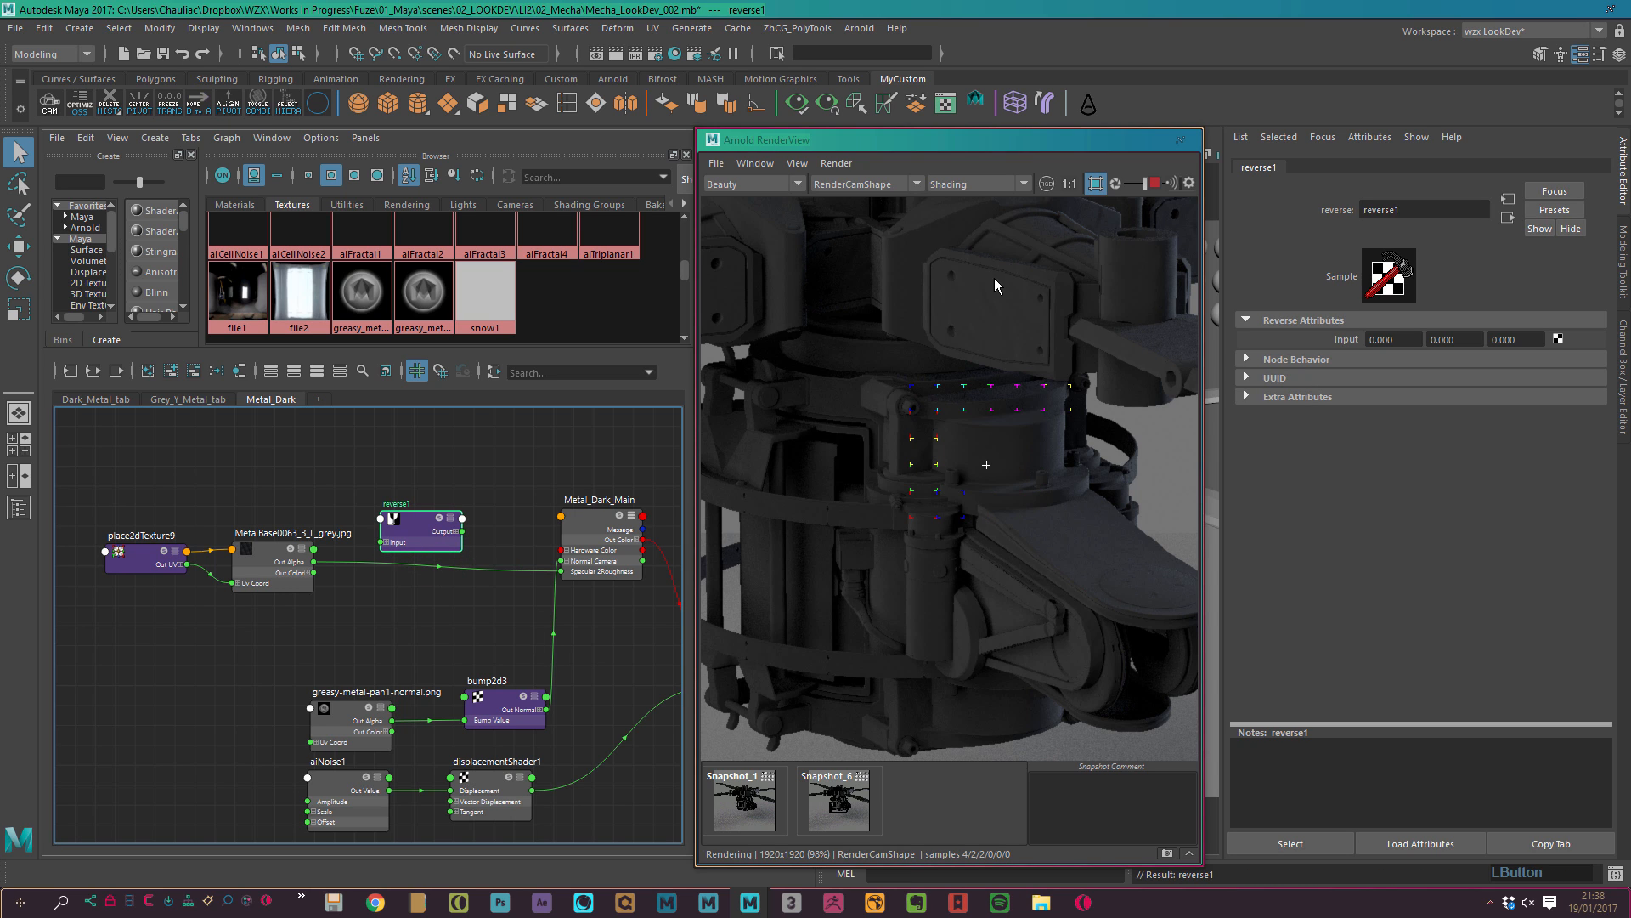
pyautogui.keyDown('alt'); pyautogui.moveTo(1017, 608); pyautogui.dragTo(936, 527, button='right'); pyautogui.keyUp('alt')
pyautogui.moveTo(394, 540); pyautogui.dragTo(412, 518)
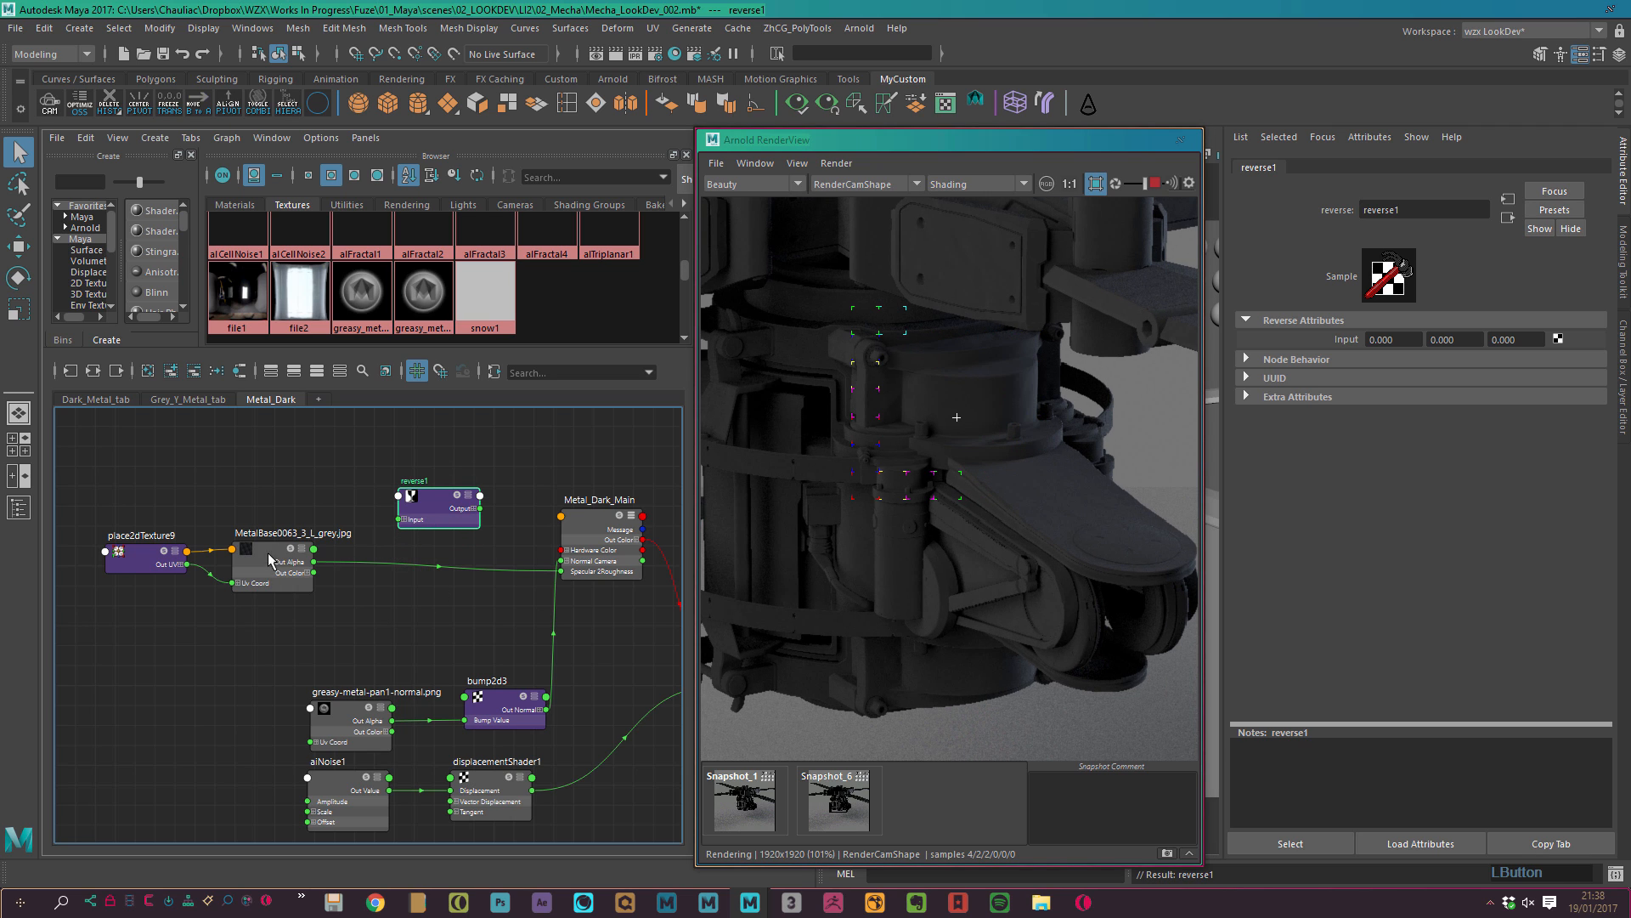
# Connect colorGainR of the MetalBase0063_3_L_grey texture to the first input component of the reverse node.
pyautogui.moveTo(272, 562); pyautogui.dragTo(1323, 346, button='middle')
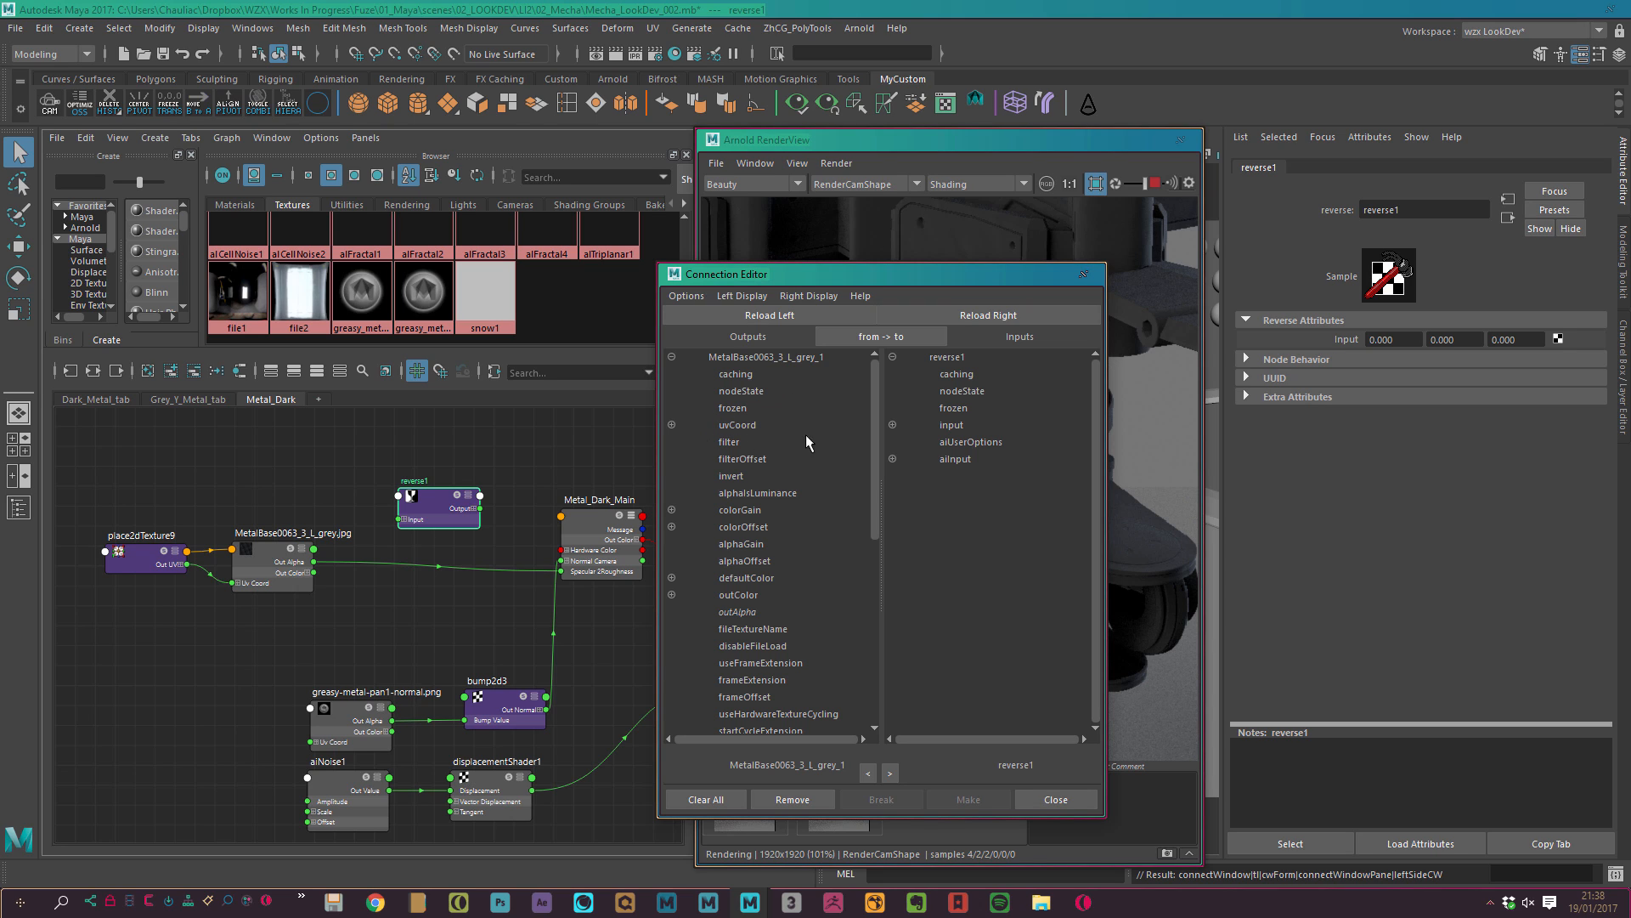
pyautogui.click(671, 510)
pyautogui.click(753, 527)
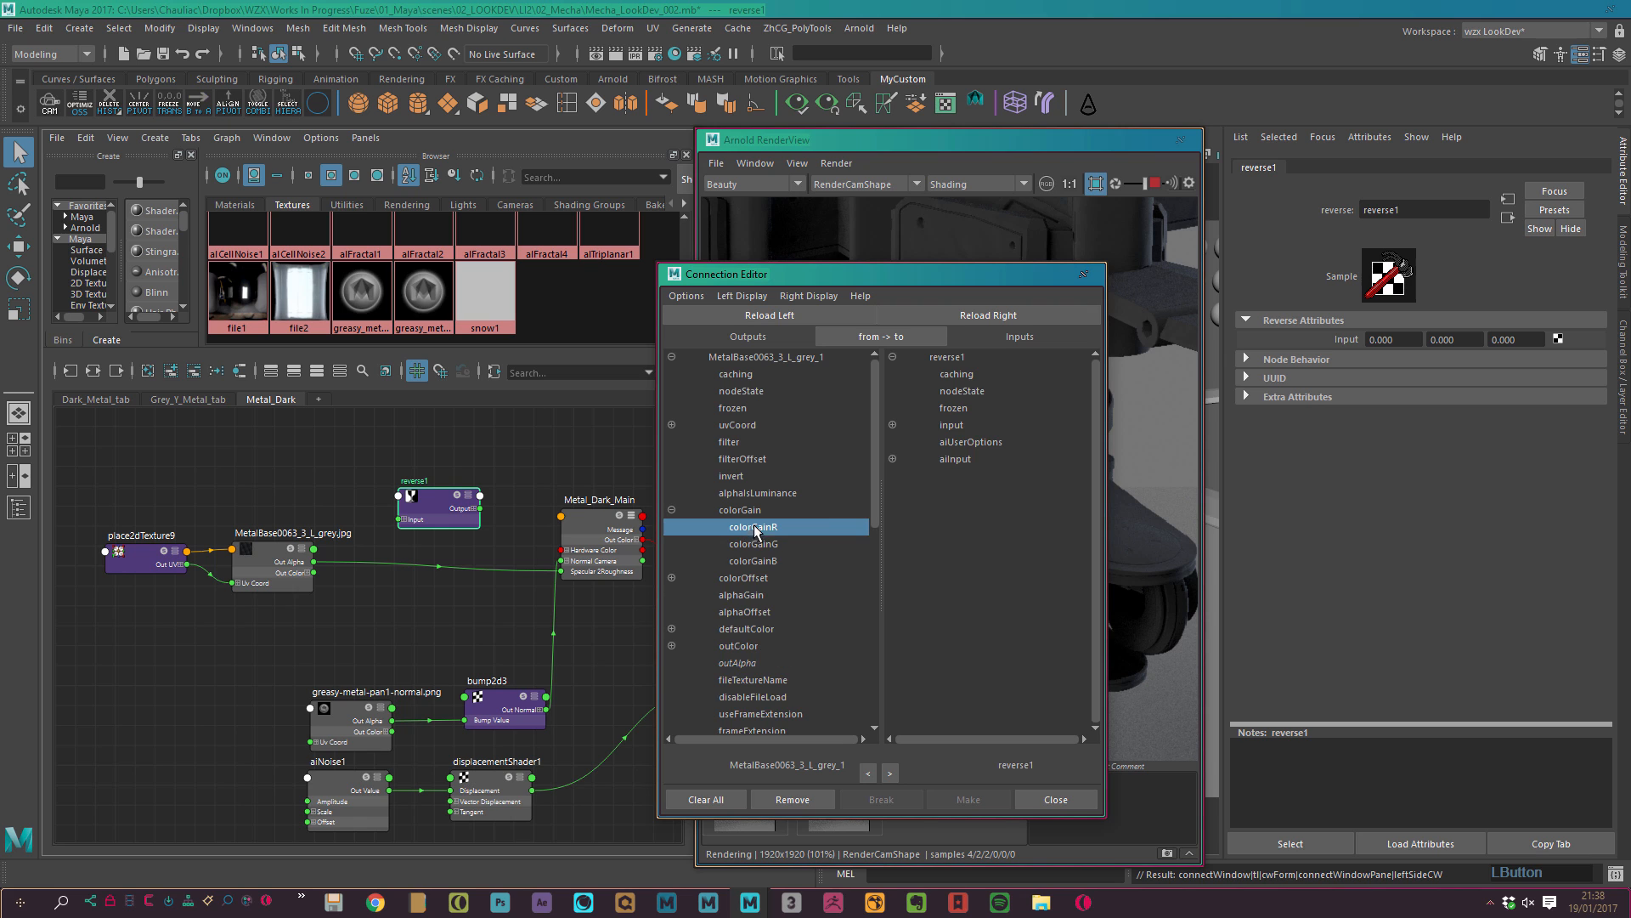
pyautogui.click(892, 425)
pyautogui.click(952, 442)
pyautogui.click(1056, 800)
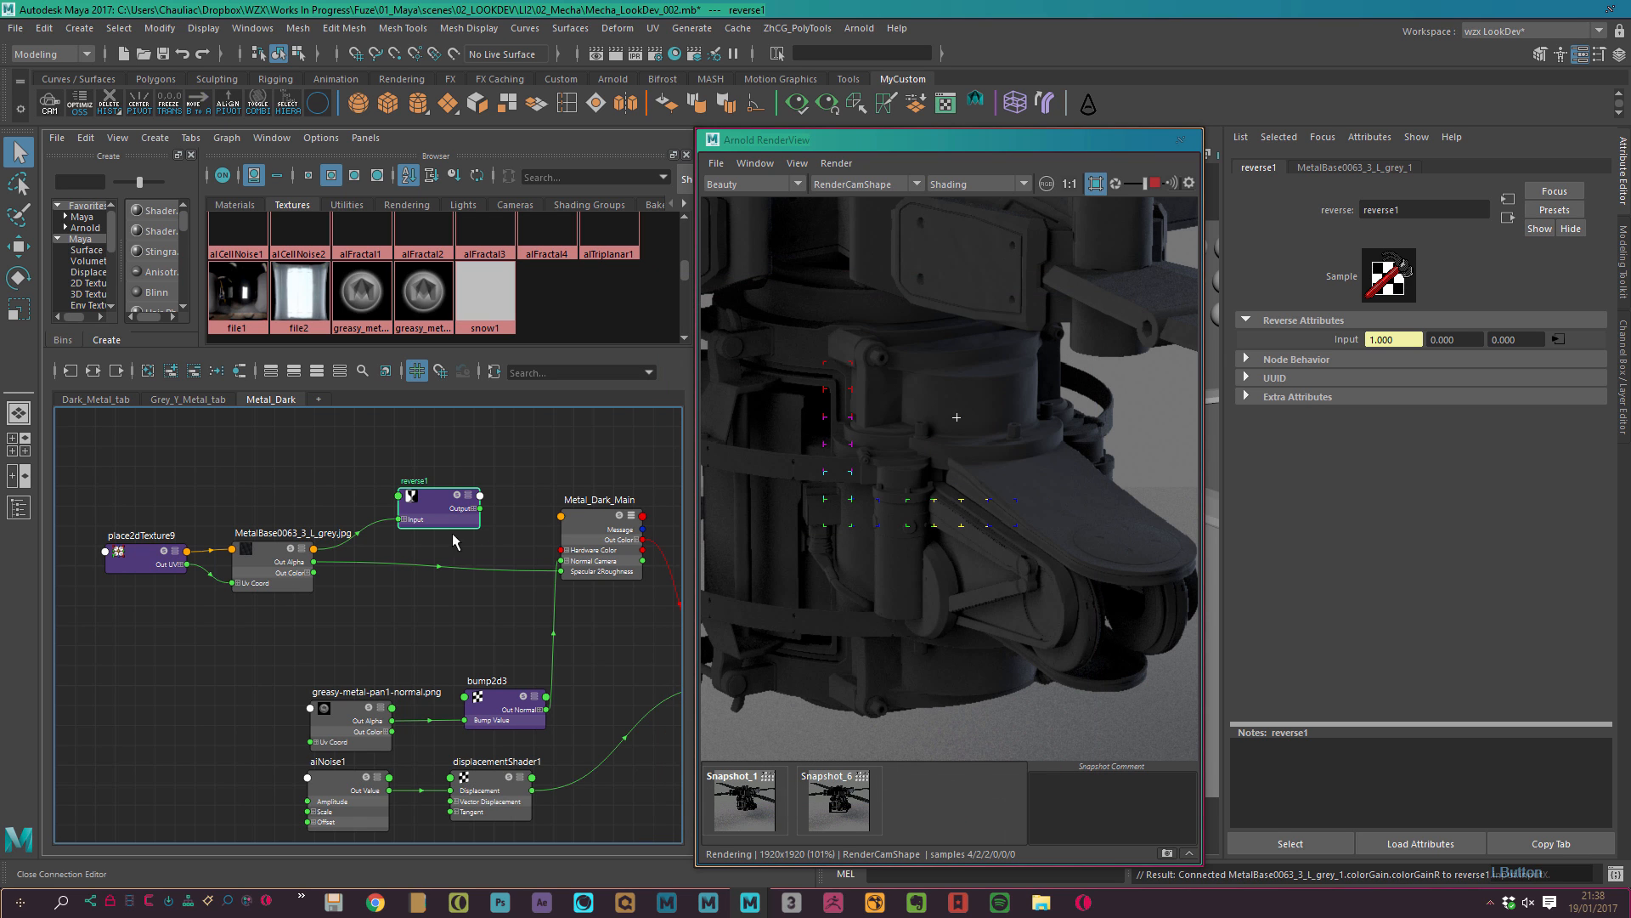
# Connect outputX of the reverse node to specular2Roughness of Metal_Dark_Main, replacing the direct texture connection.
pyautogui.moveTo(438, 510); pyautogui.dragTo(447, 523)
pyautogui.click(609, 523)
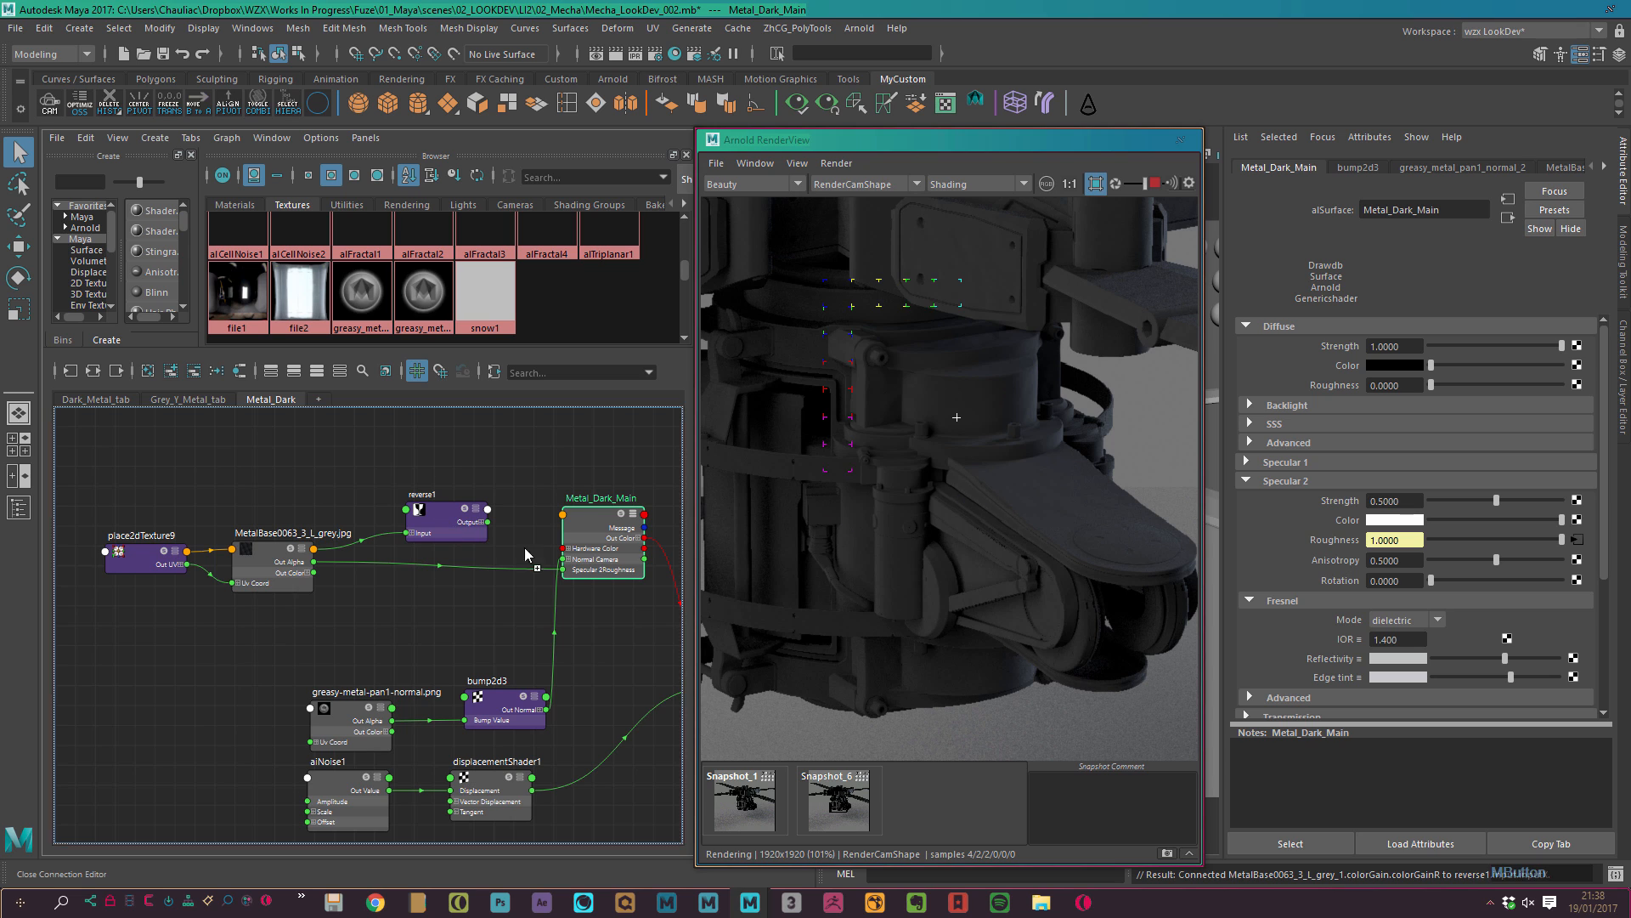
pyautogui.moveTo(525, 549); pyautogui.dragTo(1322, 538, button='middle')
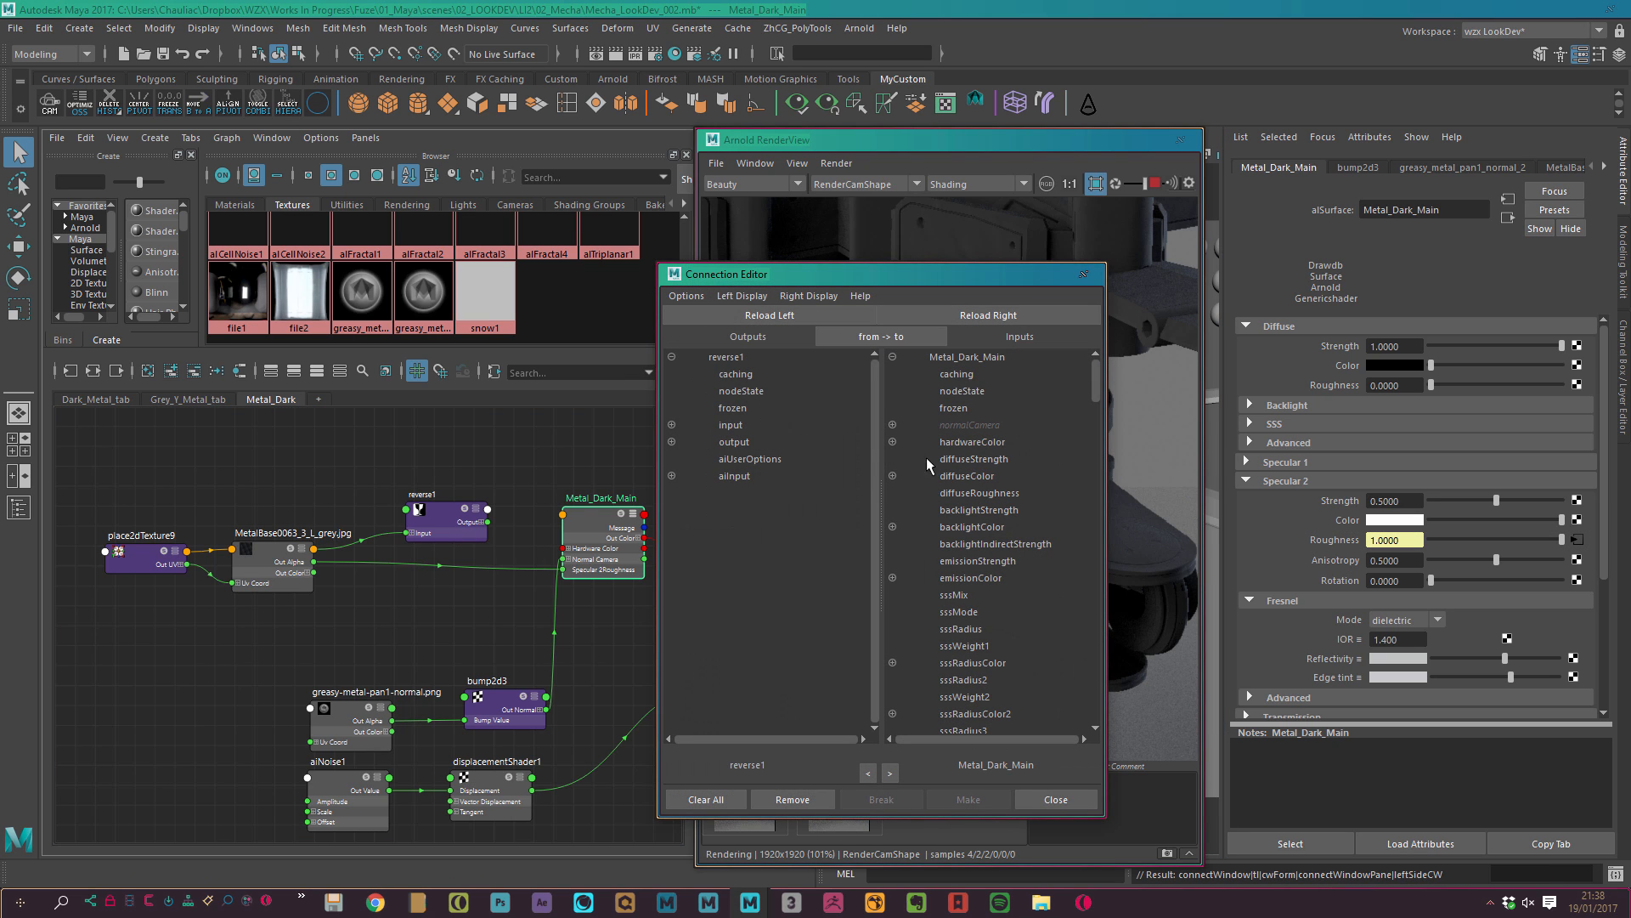
pyautogui.click(672, 442)
pyautogui.click(739, 459)
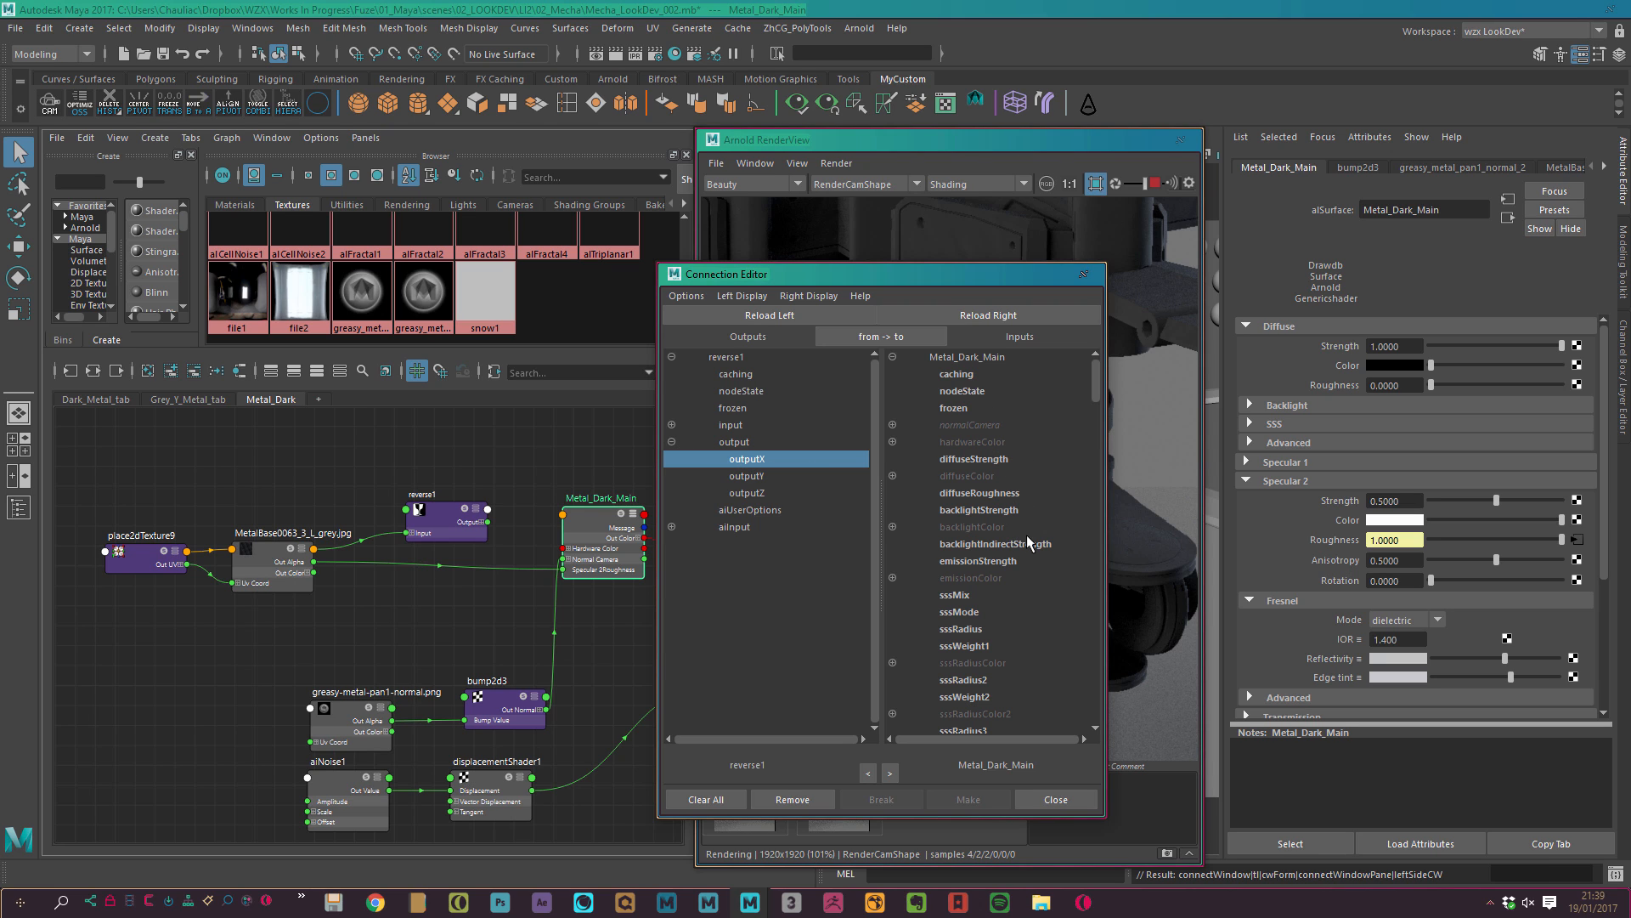
pyautogui.moveTo(1093, 390); pyautogui.dragTo(1099, 481)
pyautogui.click(957, 510)
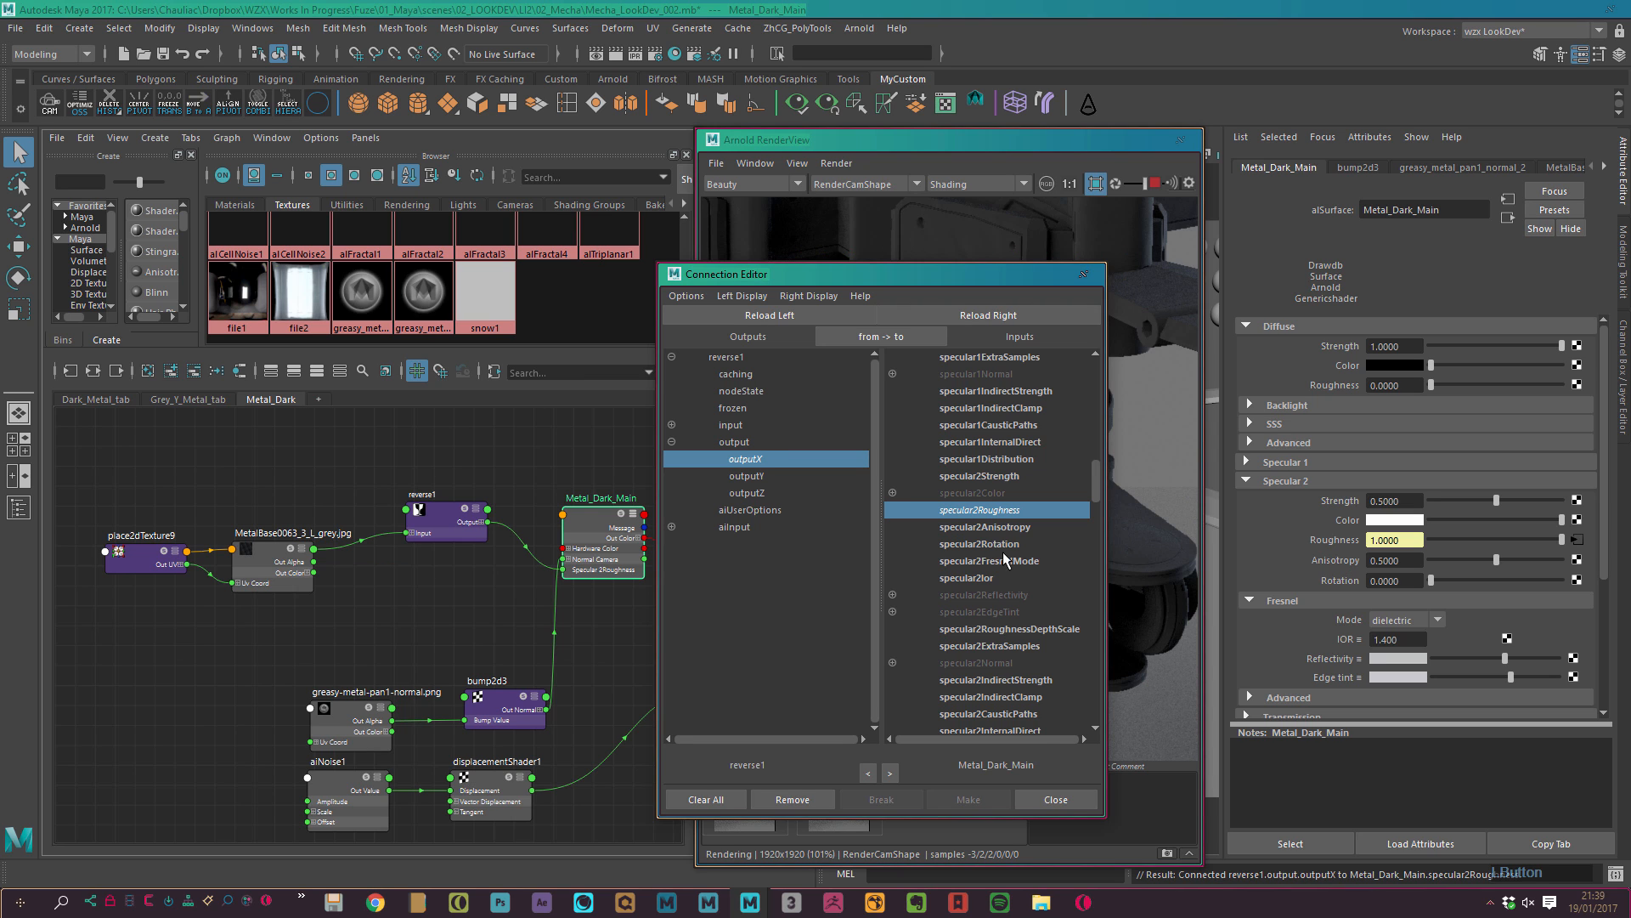
pyautogui.click(1073, 801)
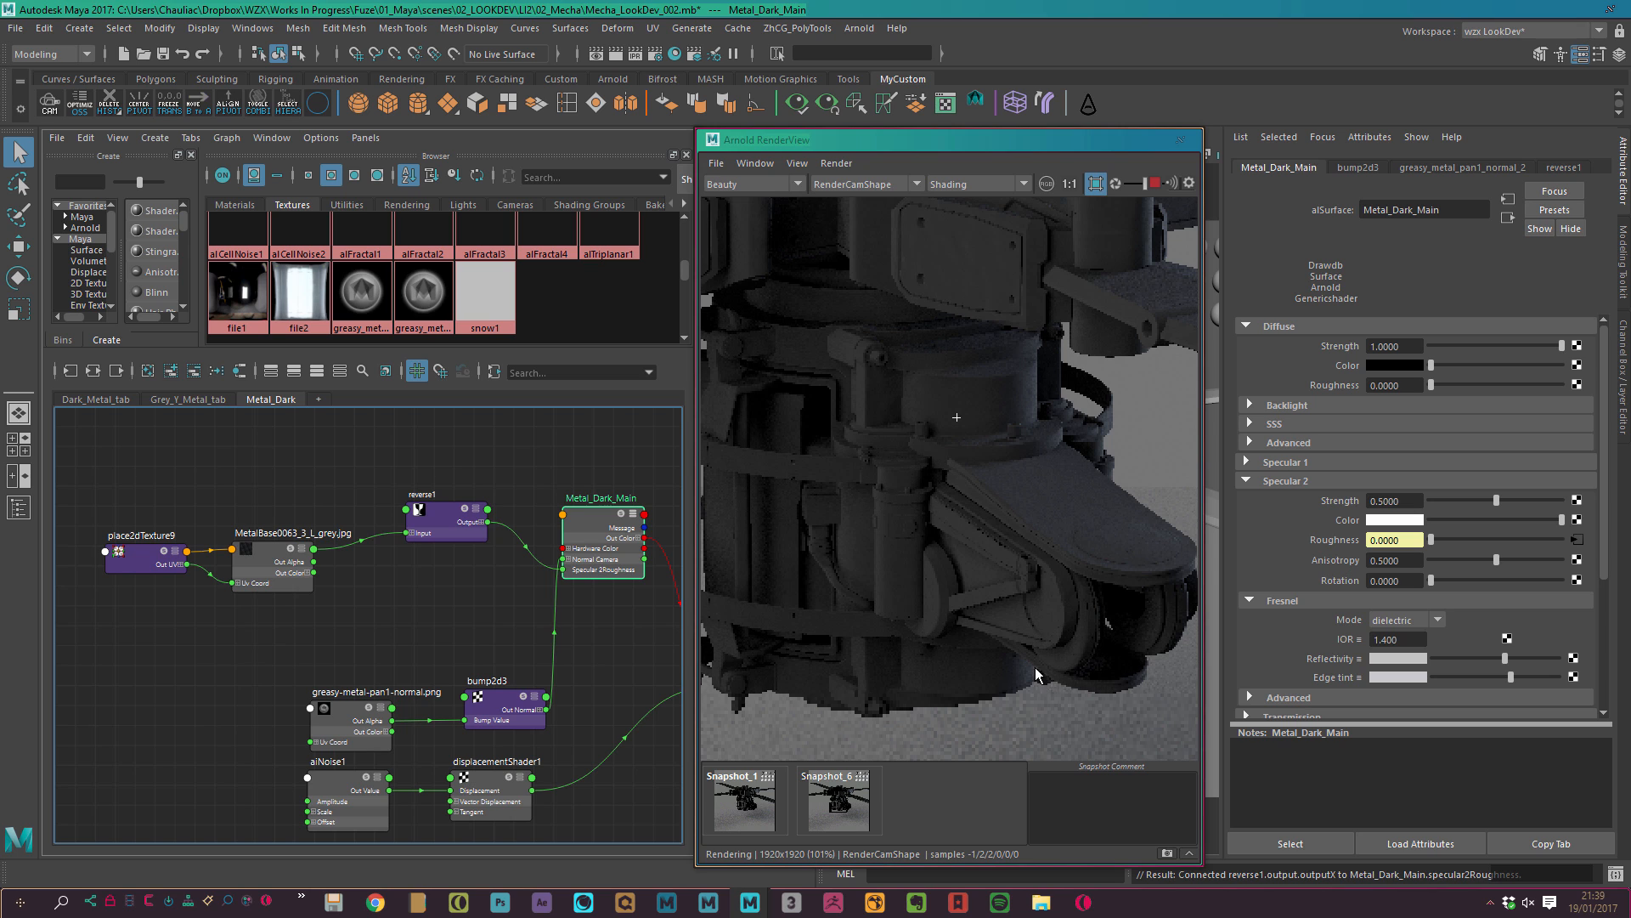
# Shift the texture and reverse nodes further from the shader and enable Alpha Is Luminance in the MetalBase0063_3_L_grey texture's Color Balance.
pyautogui.moveTo(145, 491); pyautogui.dragTo(202, 528)
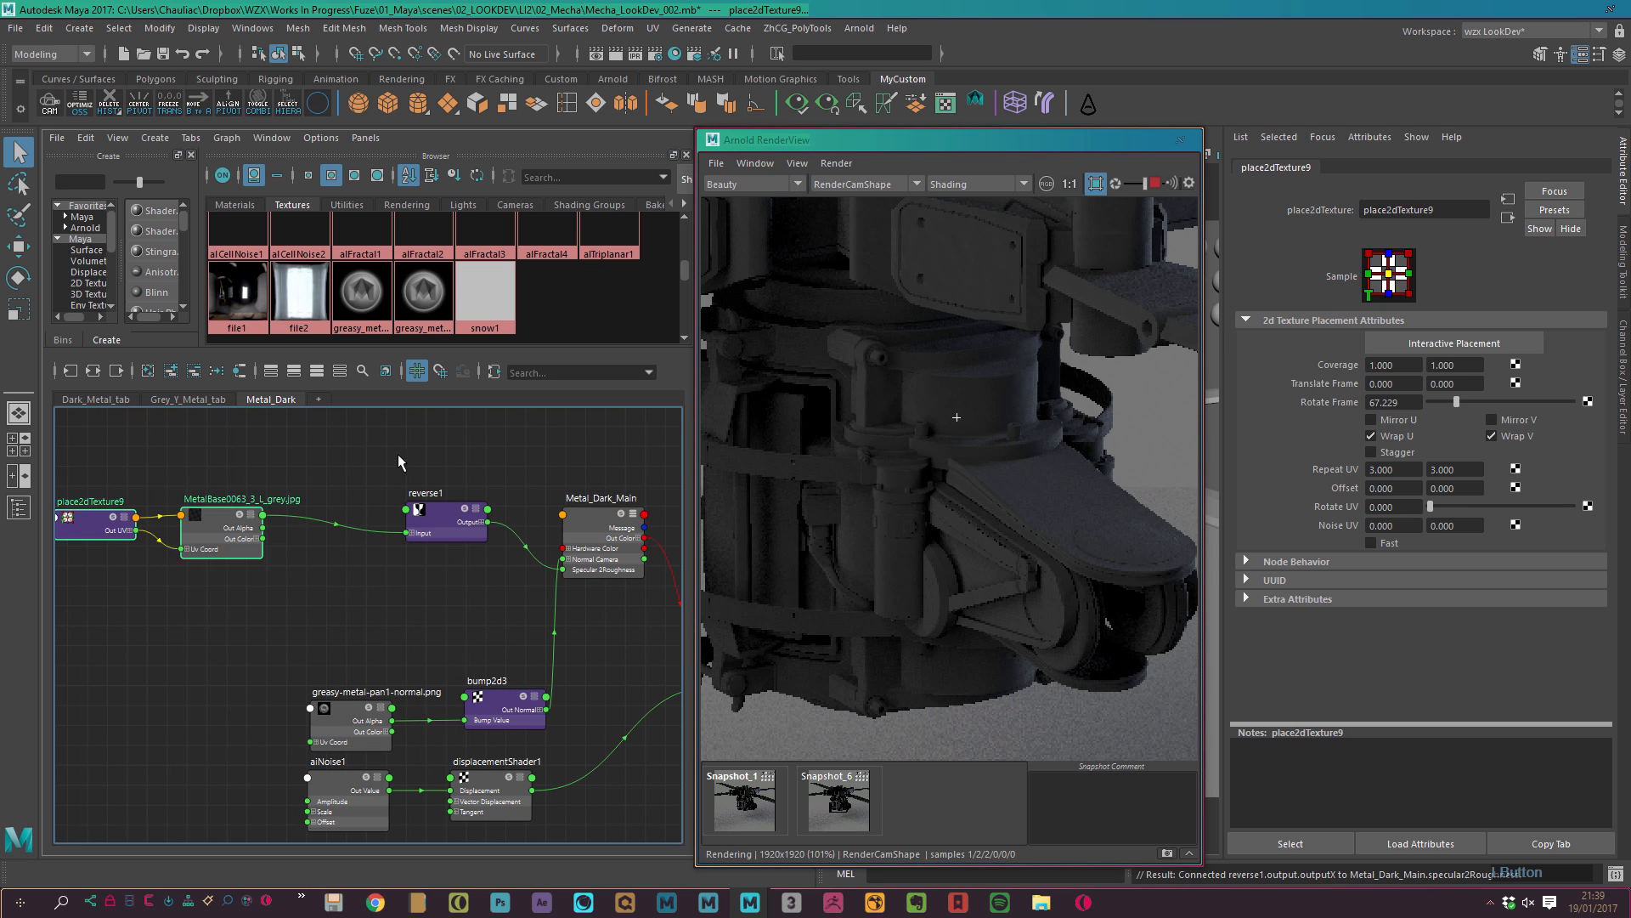
pyautogui.moveTo(443, 519); pyautogui.dragTo(362, 509)
pyautogui.click(215, 541)
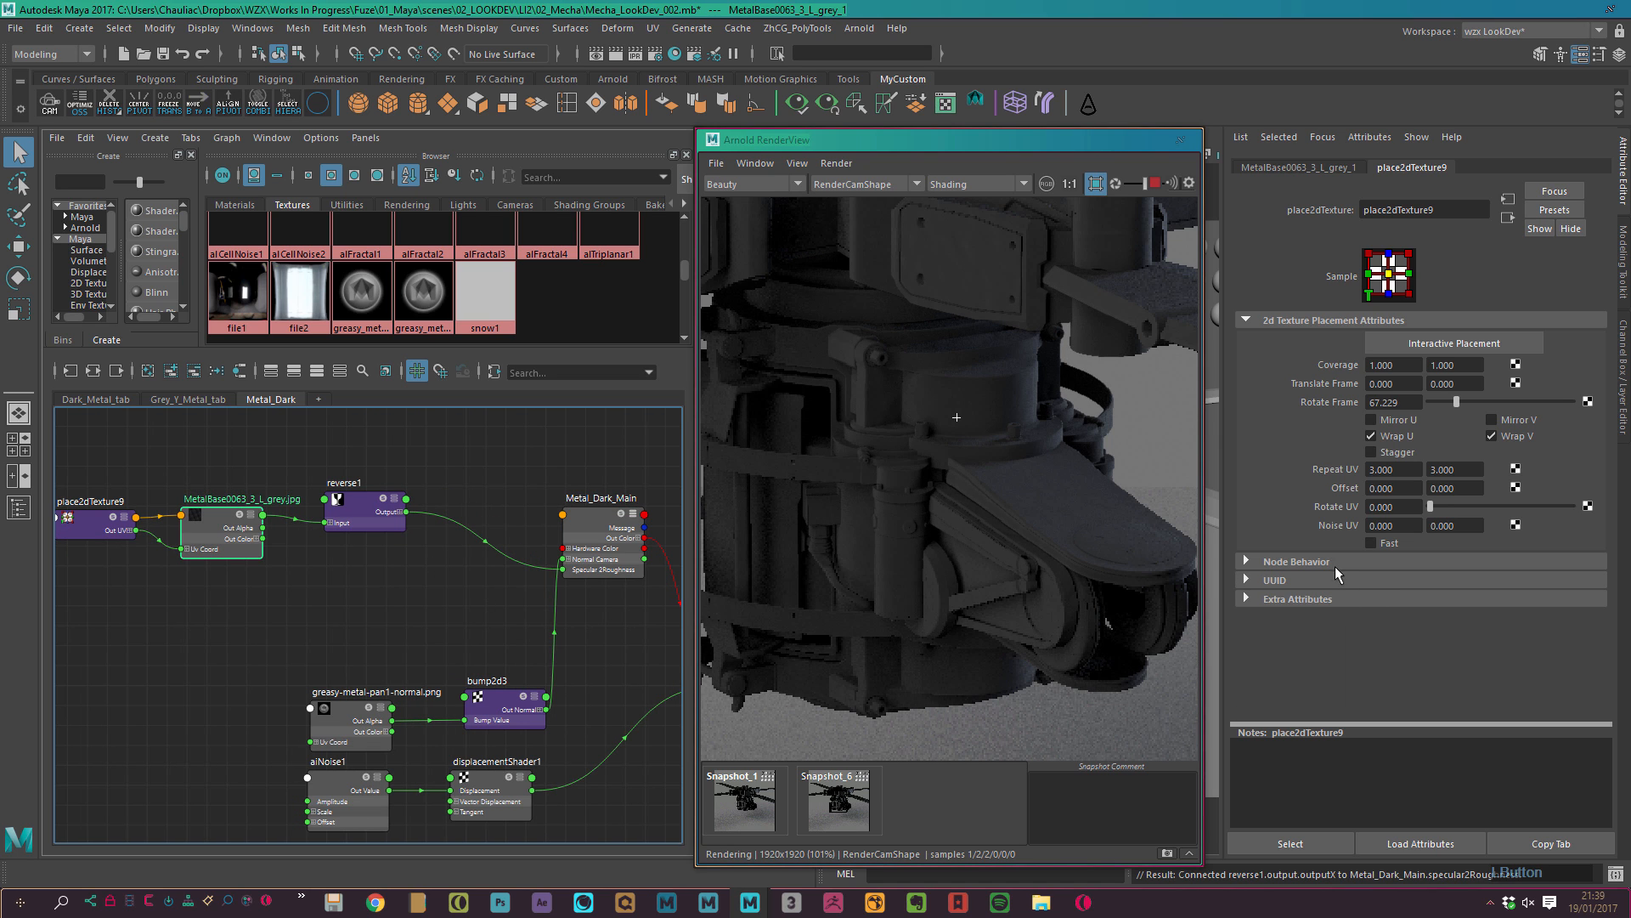
pyautogui.click(1285, 166)
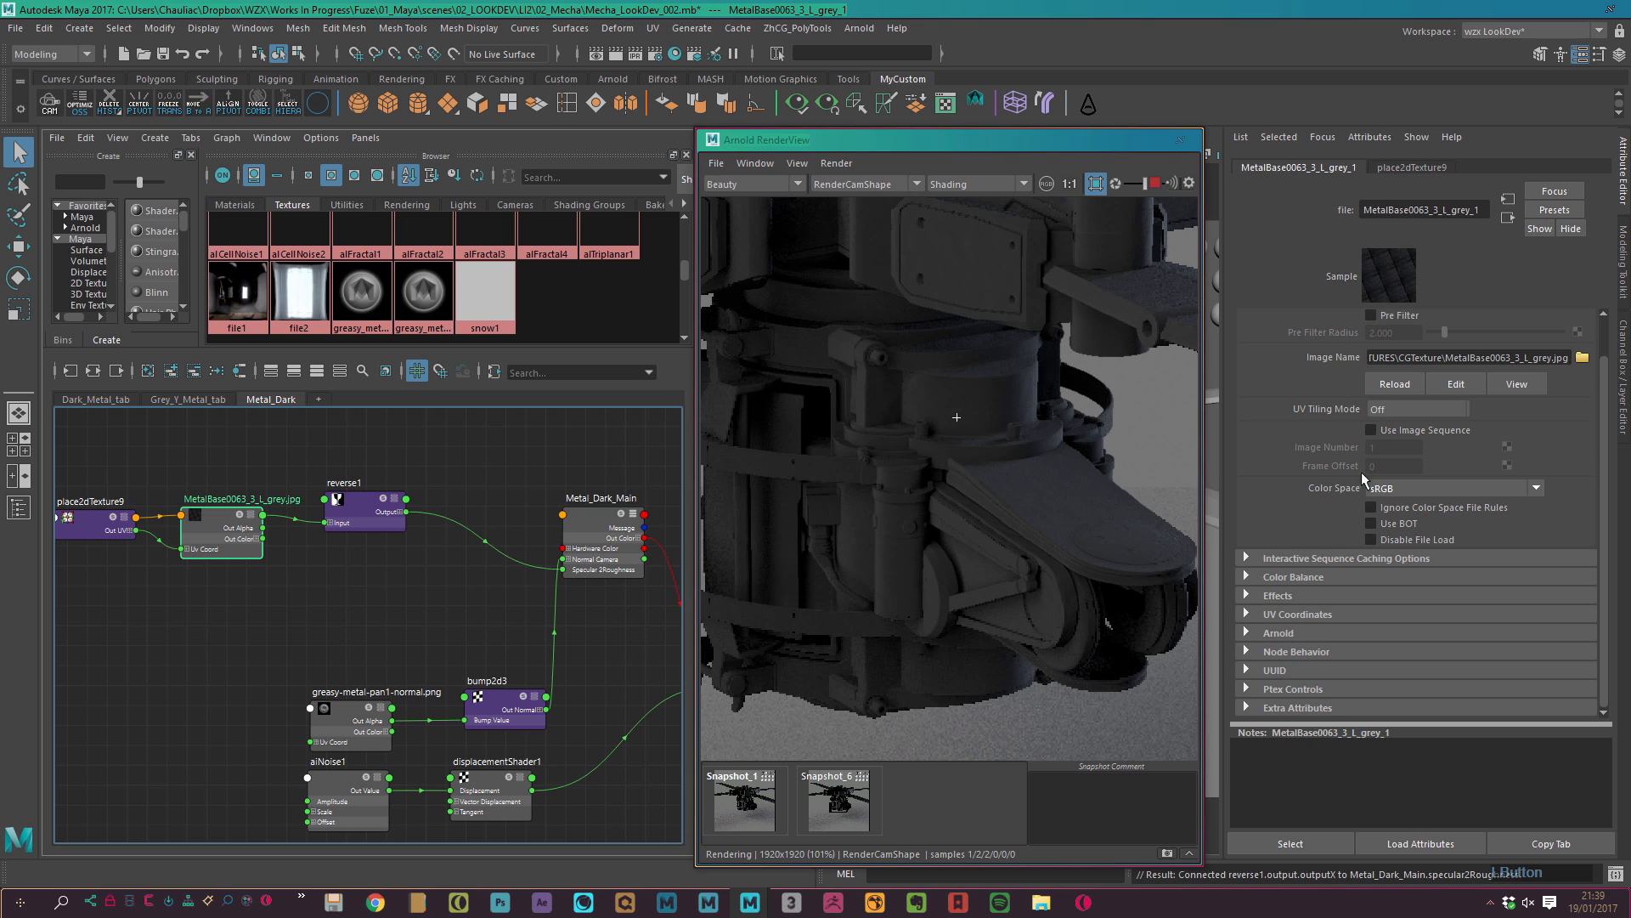
pyautogui.click(1306, 578)
pyautogui.click(1439, 701)
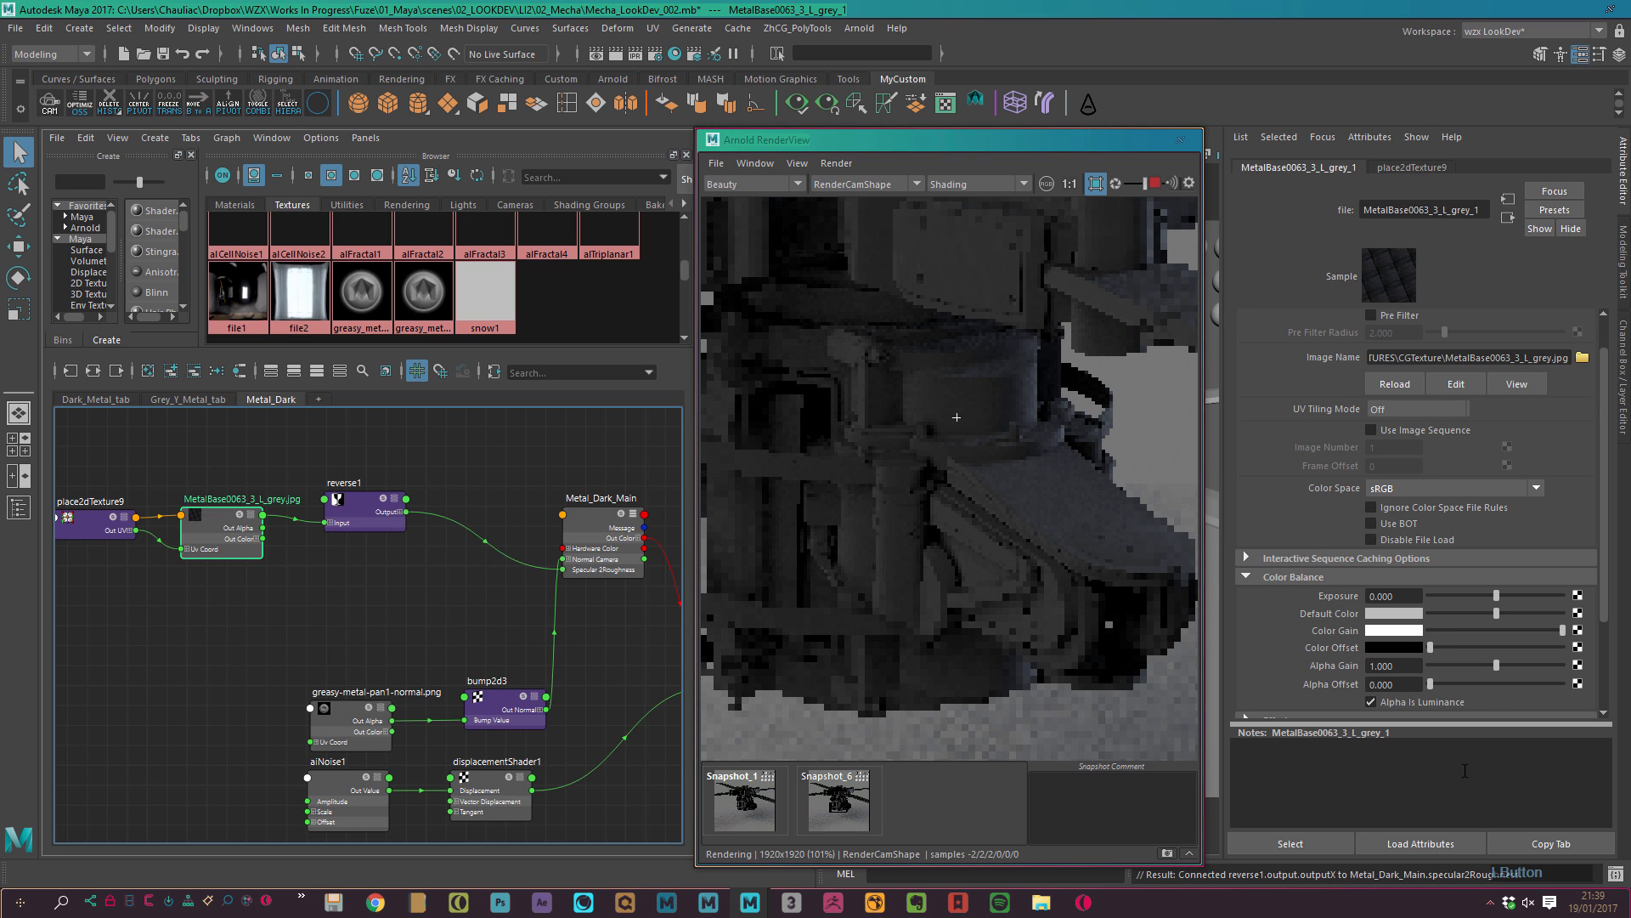
# Update the full scene in the Arnold render and inspect the metal cylinder's surface.
pyautogui.click(831, 165)
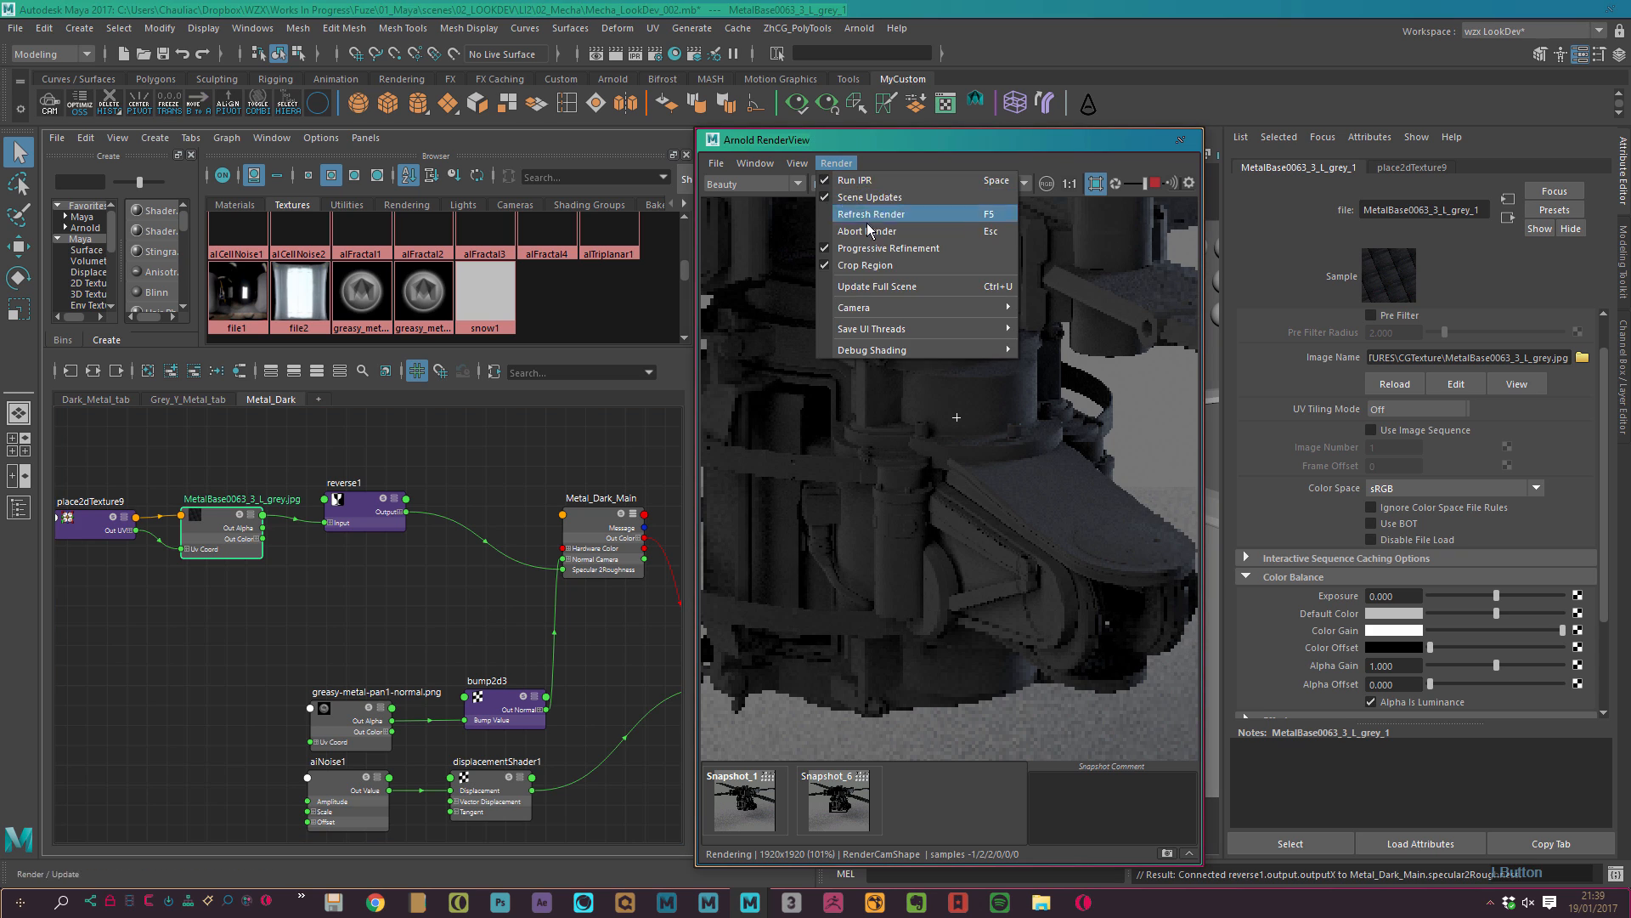
pyautogui.click(943, 288)
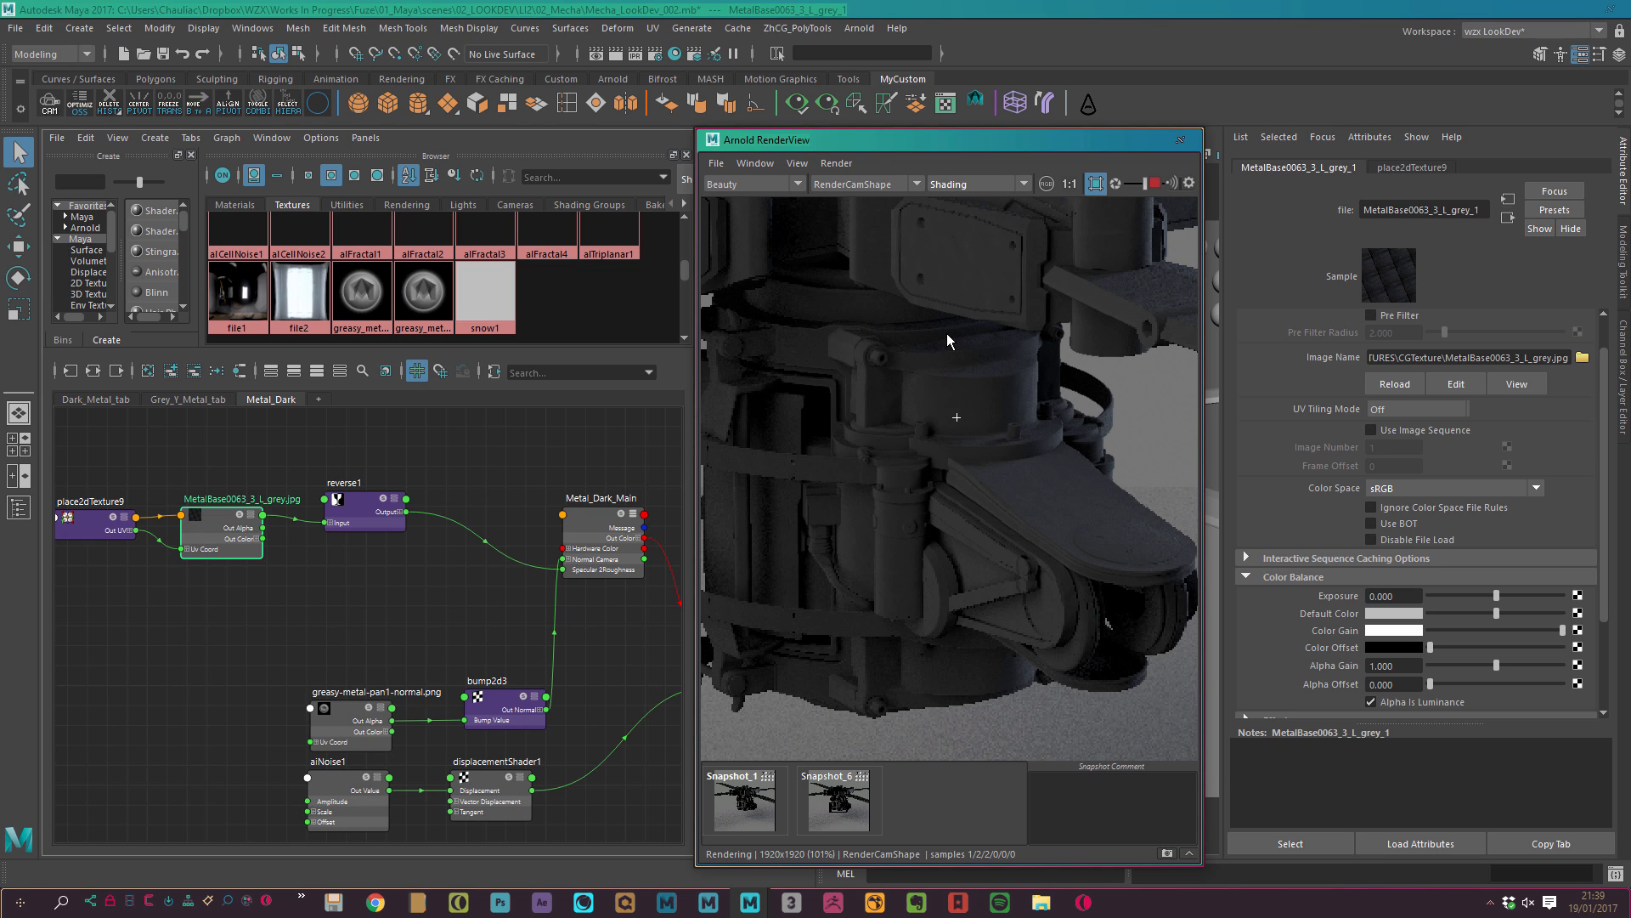
pyautogui.click(957, 417)
pyautogui.click(957, 418)
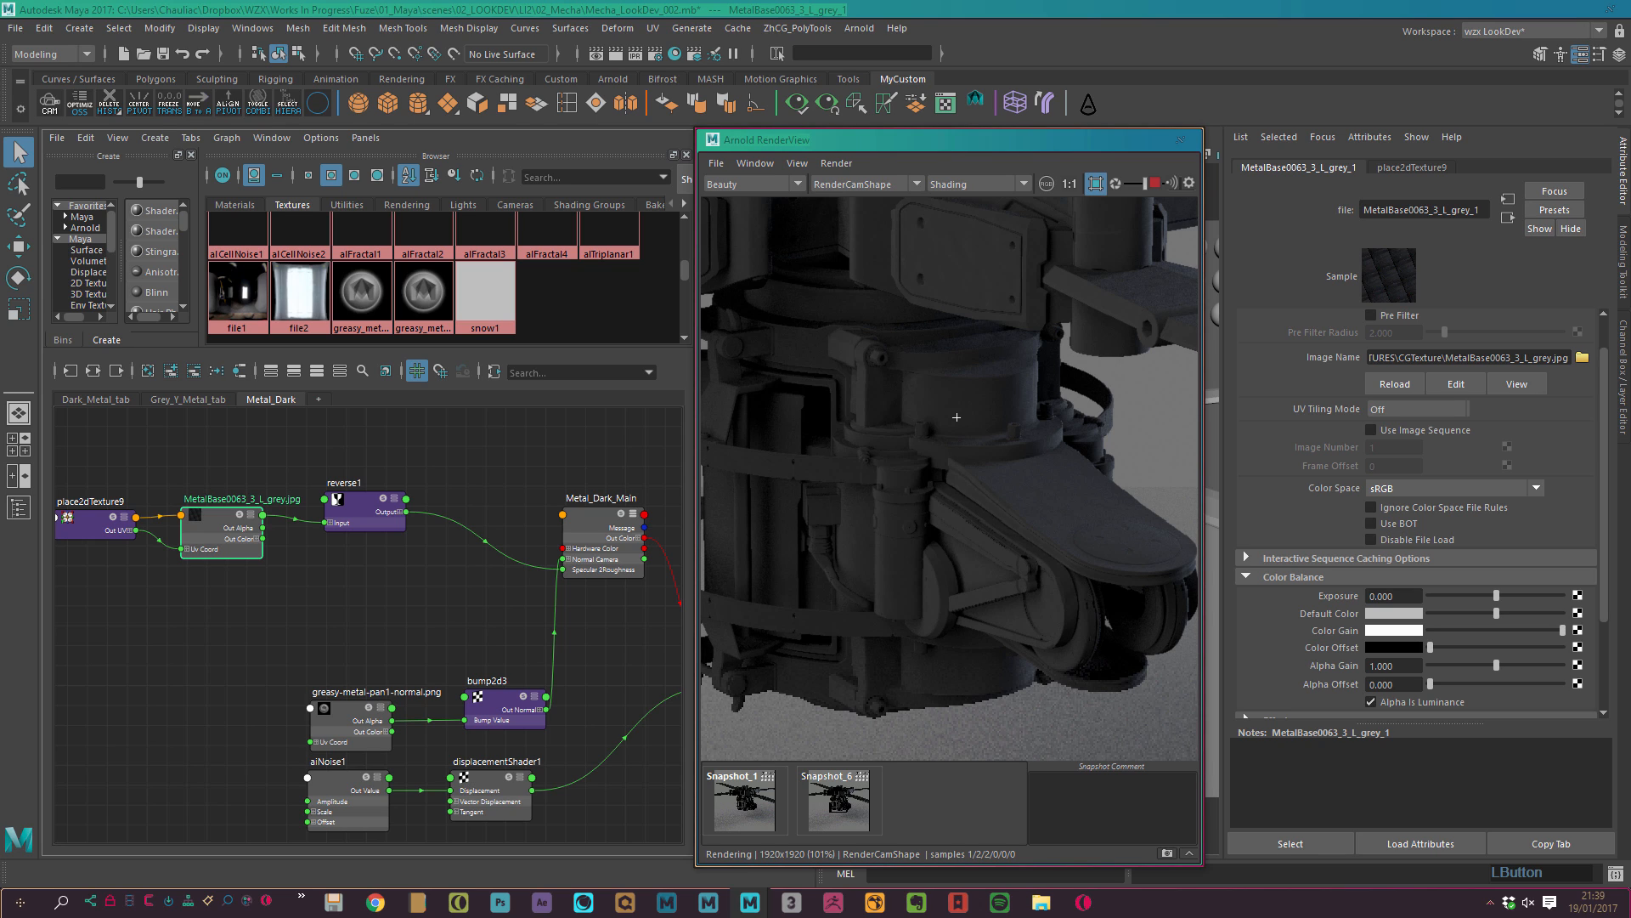
# Create an alRemapFloat node in the Metal_Dark graph and place it between the reverse node and Metal_Dark_Main.
pyautogui.click(500, 497)
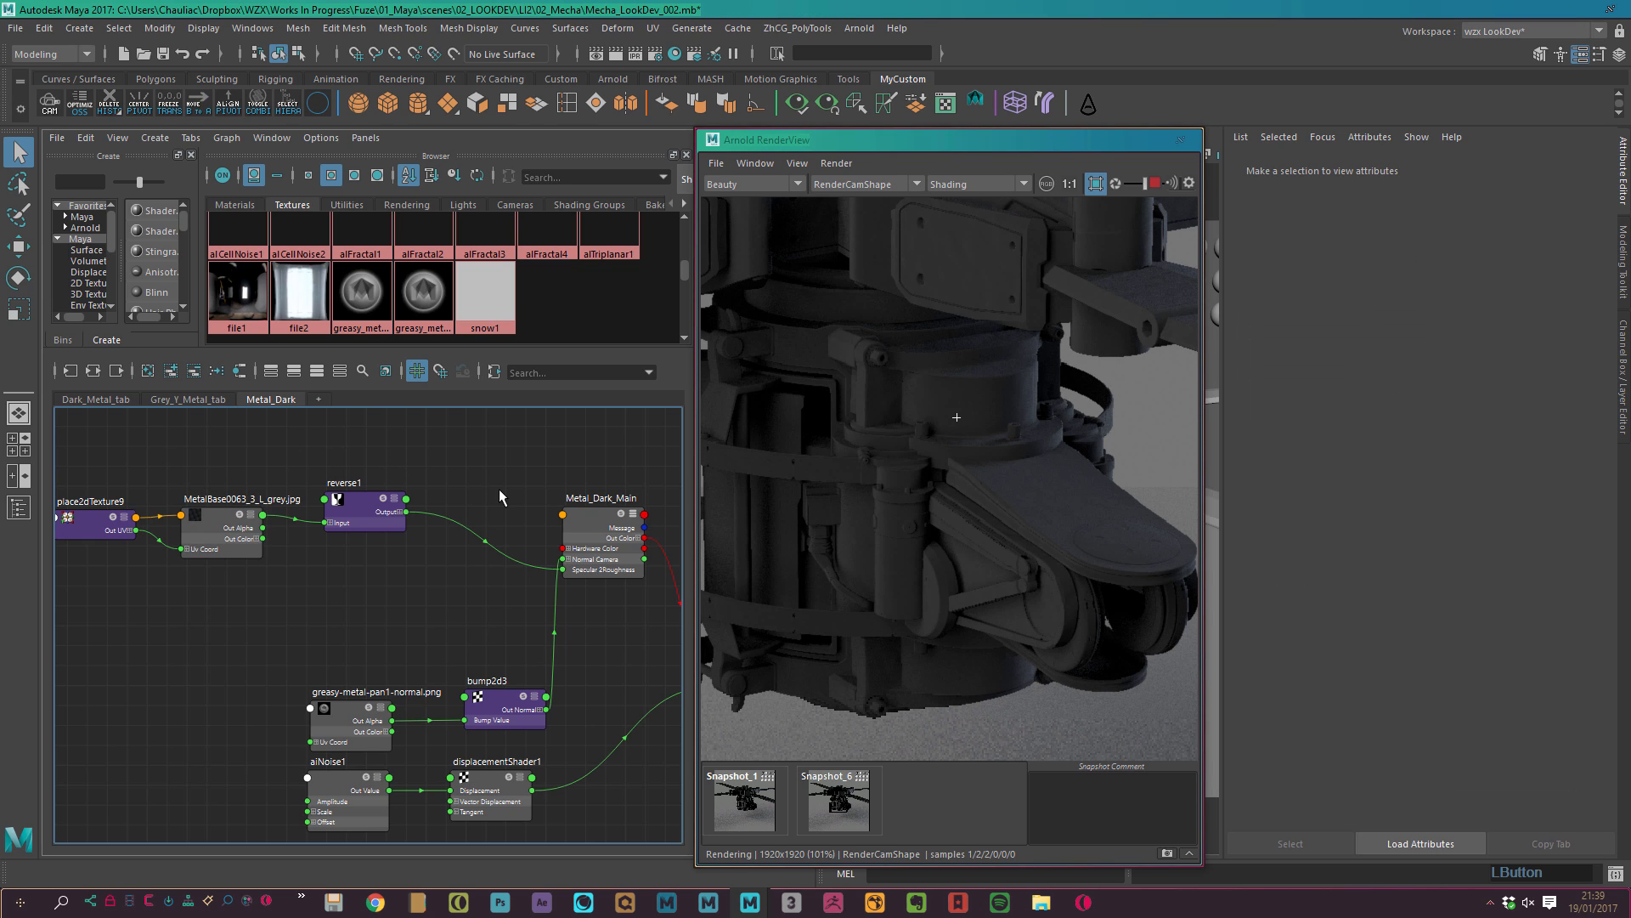
pyautogui.press('Tab')
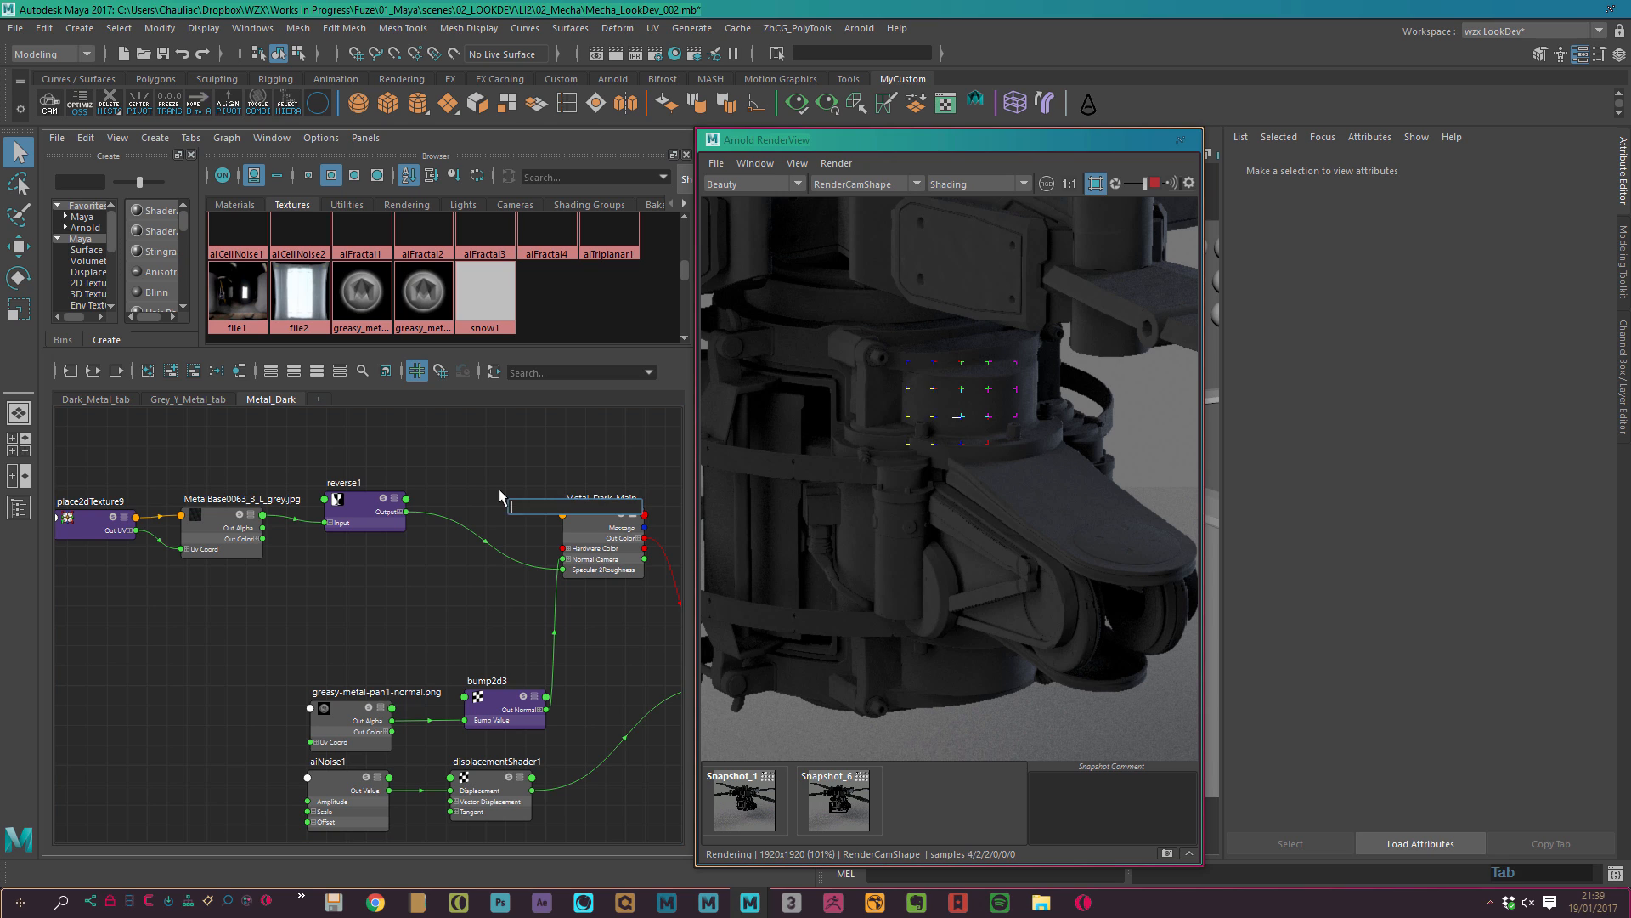
pyautogui.write('rem')
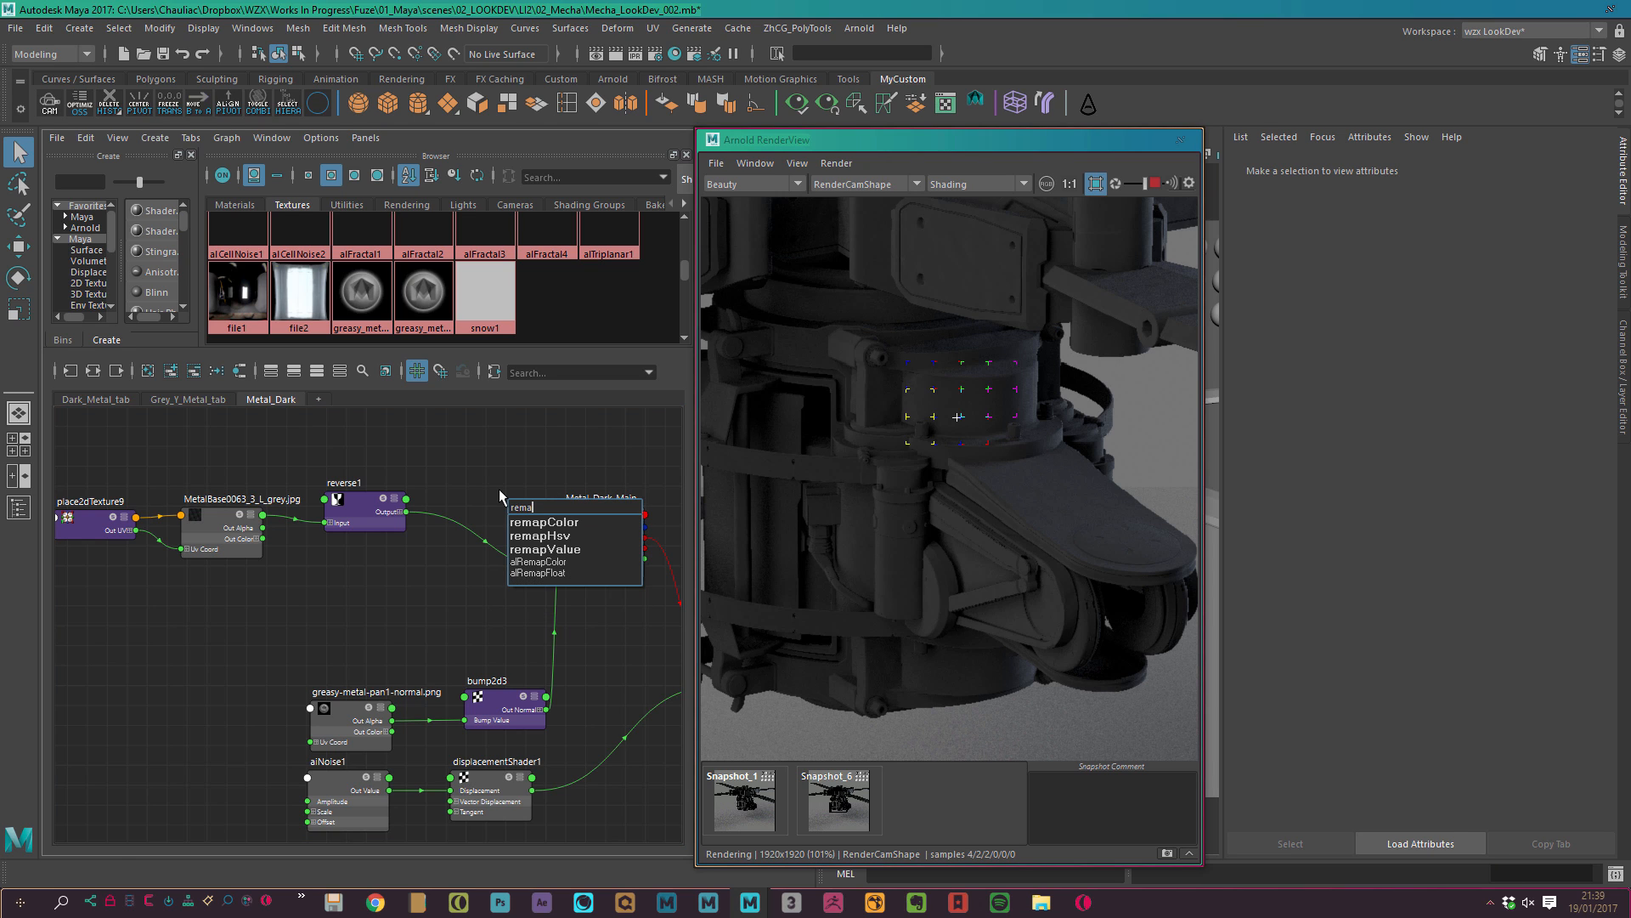
pyautogui.write('a')
pyautogui.press('Down')
pyautogui.press('Down')
pyautogui.press('Down')
pyautogui.press('Down')
pyautogui.press('Down')
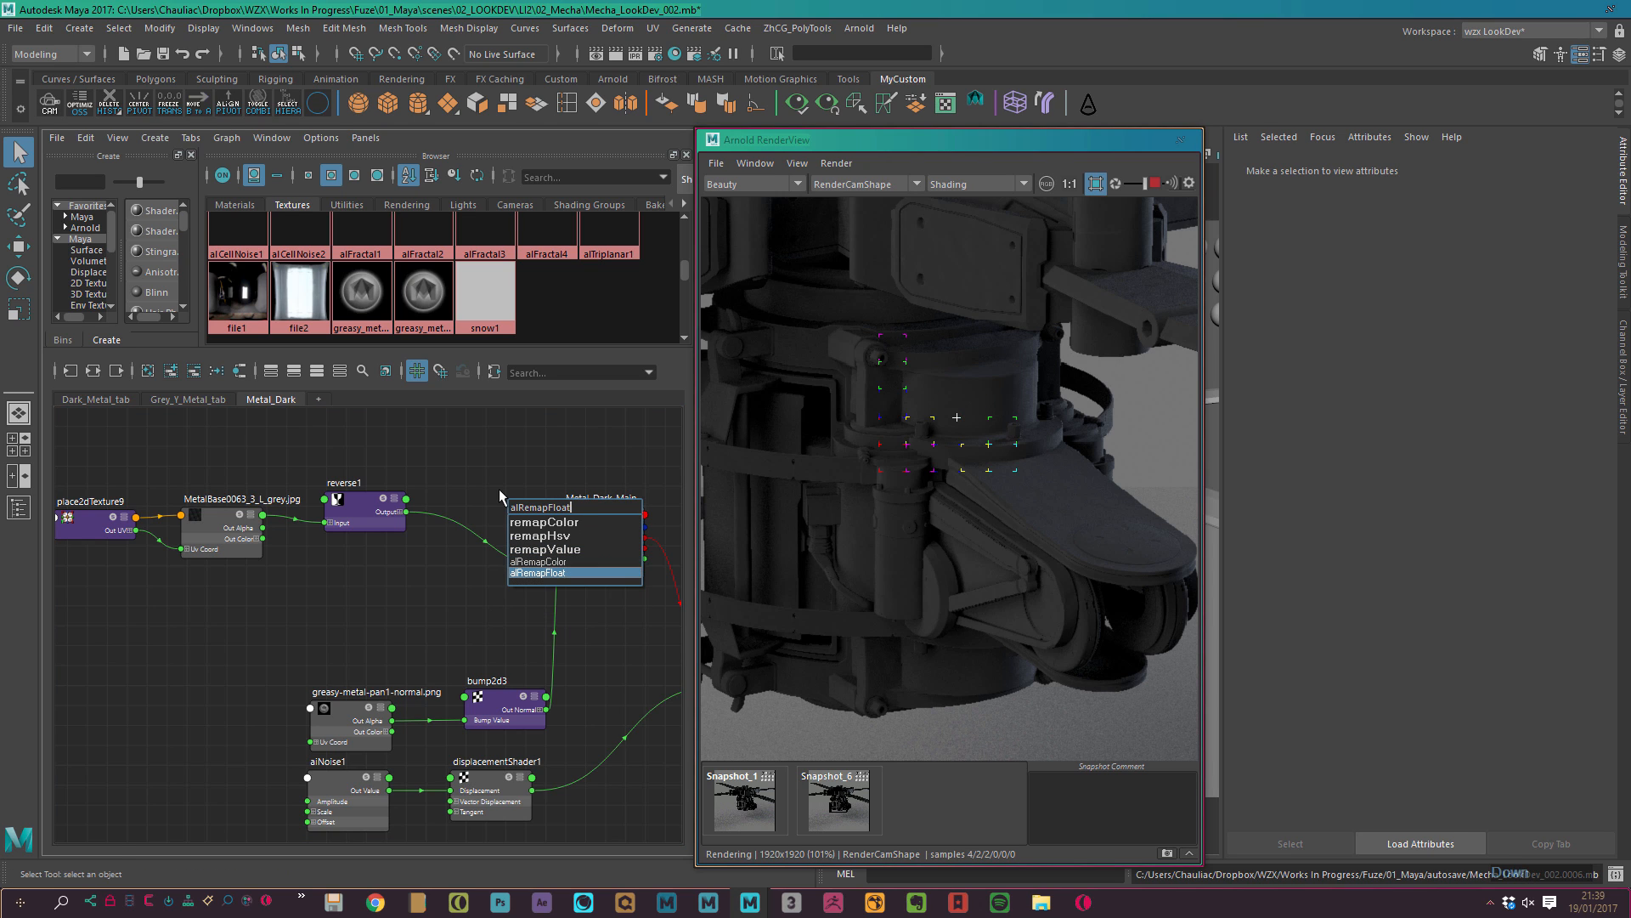
pyautogui.press('Return')
pyautogui.click(476, 493)
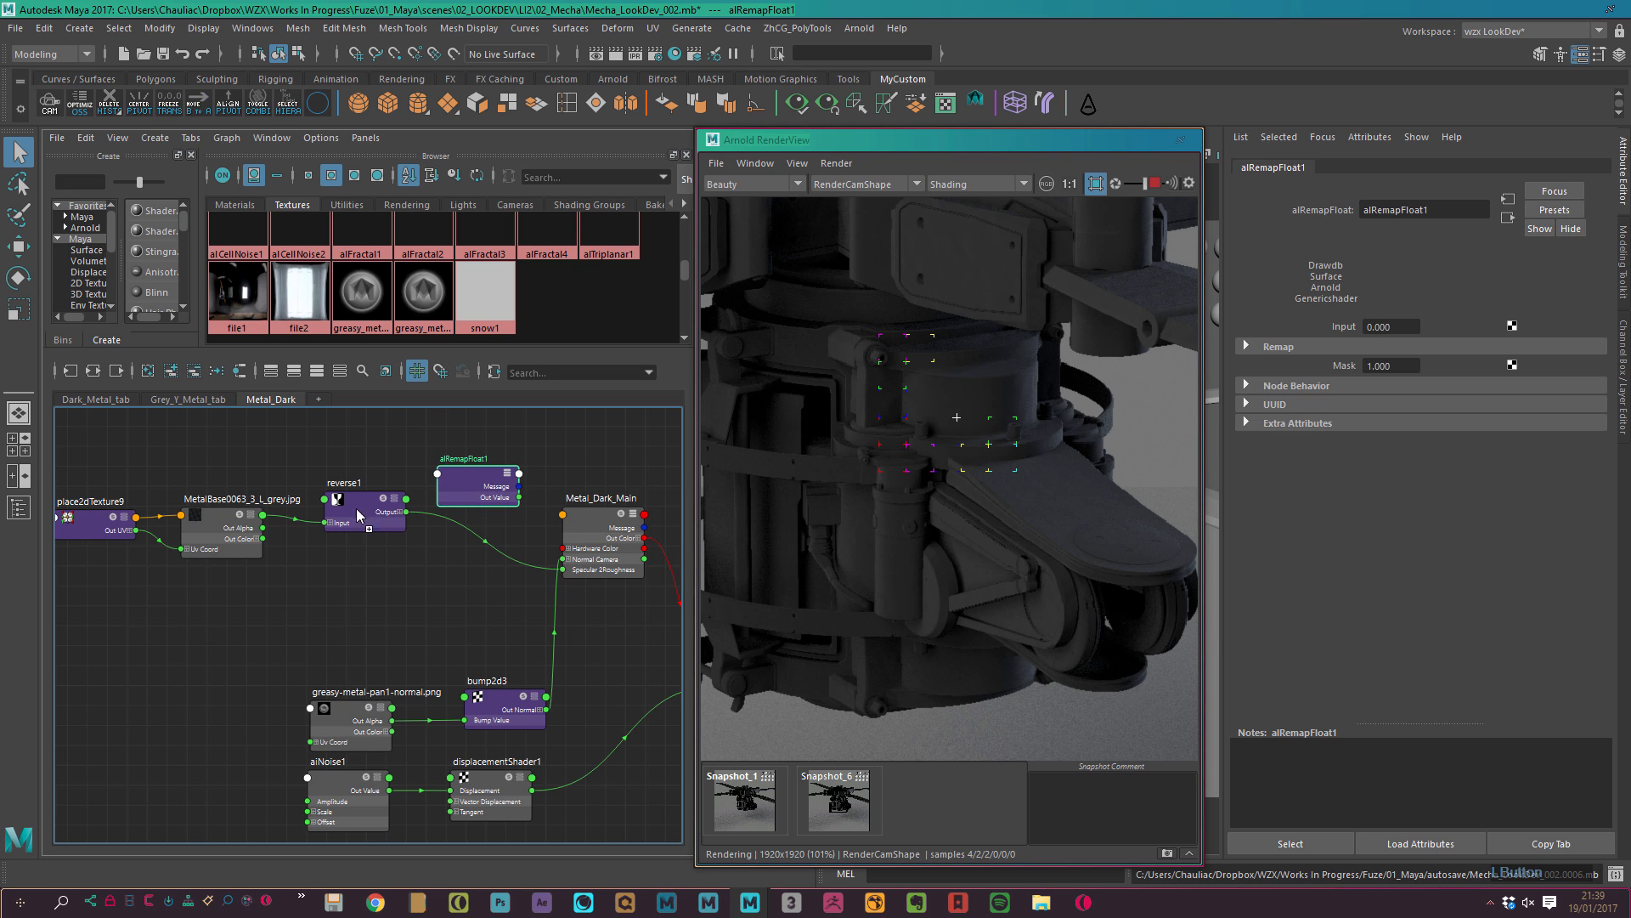
# Connect outputX of the reverse node to the input of the alRemapFloat node.
pyautogui.moveTo(359, 514); pyautogui.dragTo(1330, 327, button='middle')
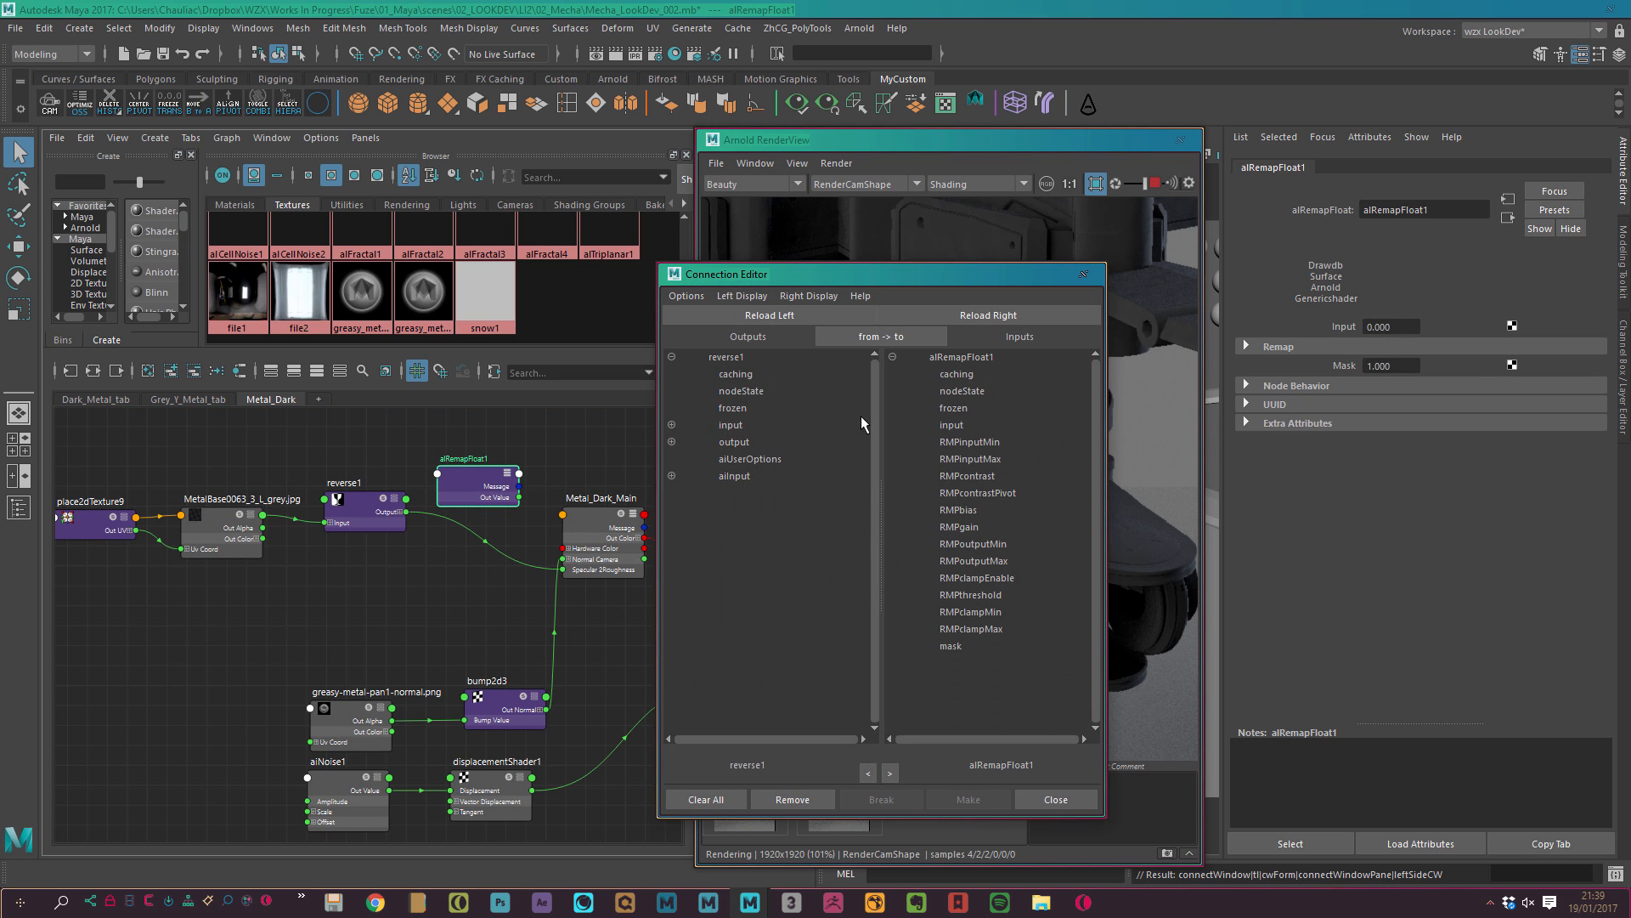
pyautogui.click(671, 441)
pyautogui.click(756, 459)
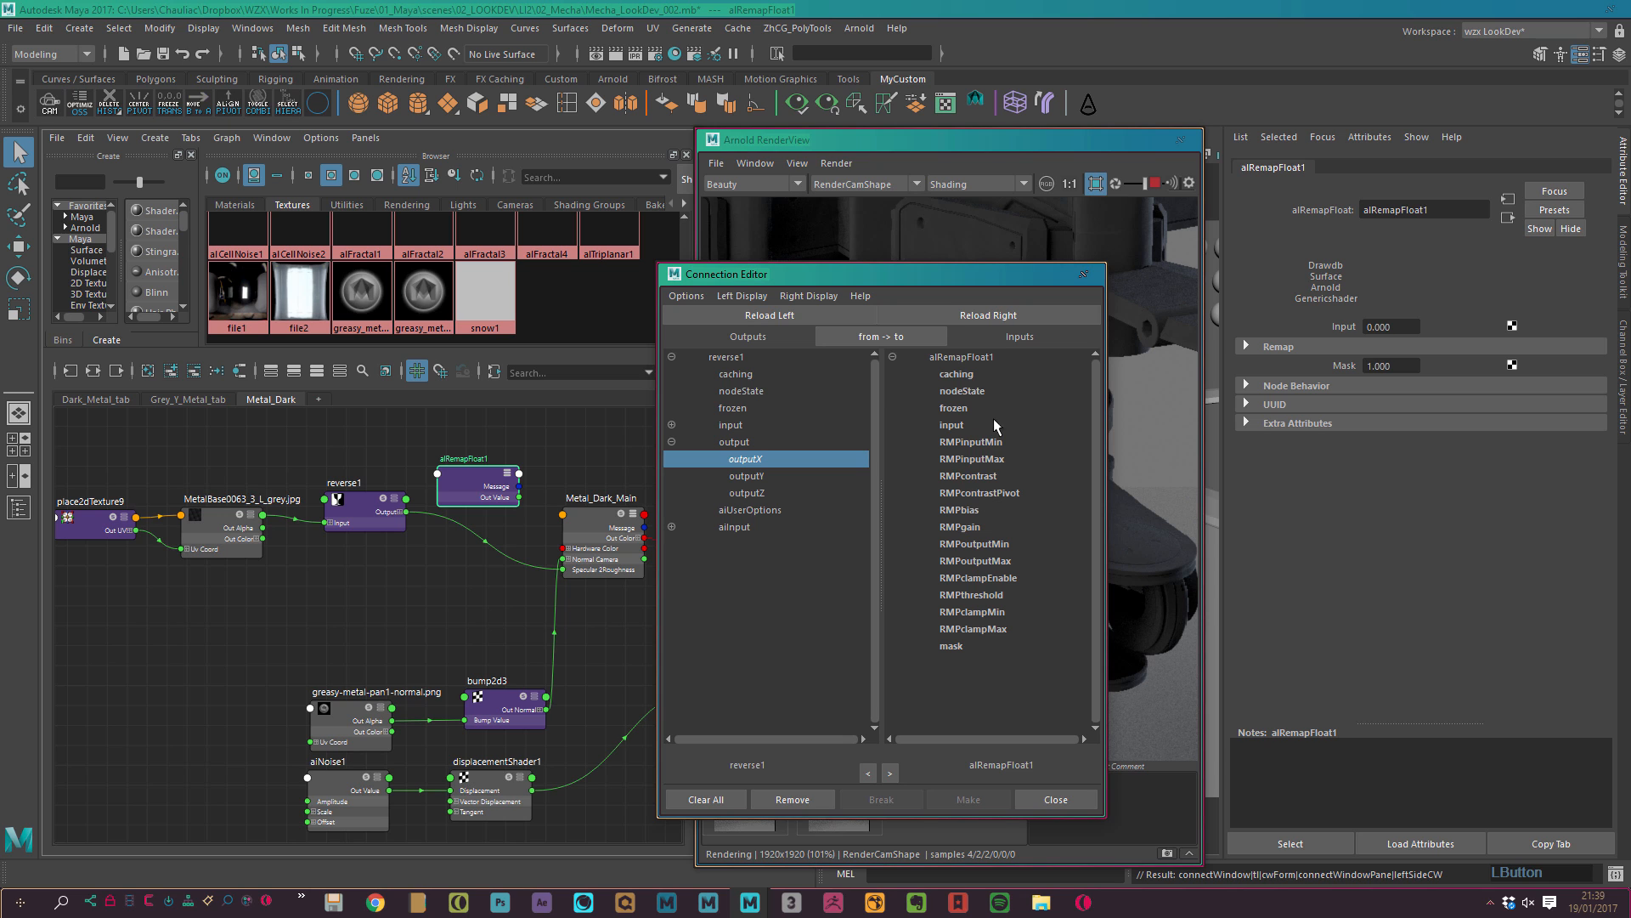
pyautogui.click(962, 424)
pyautogui.click(1059, 806)
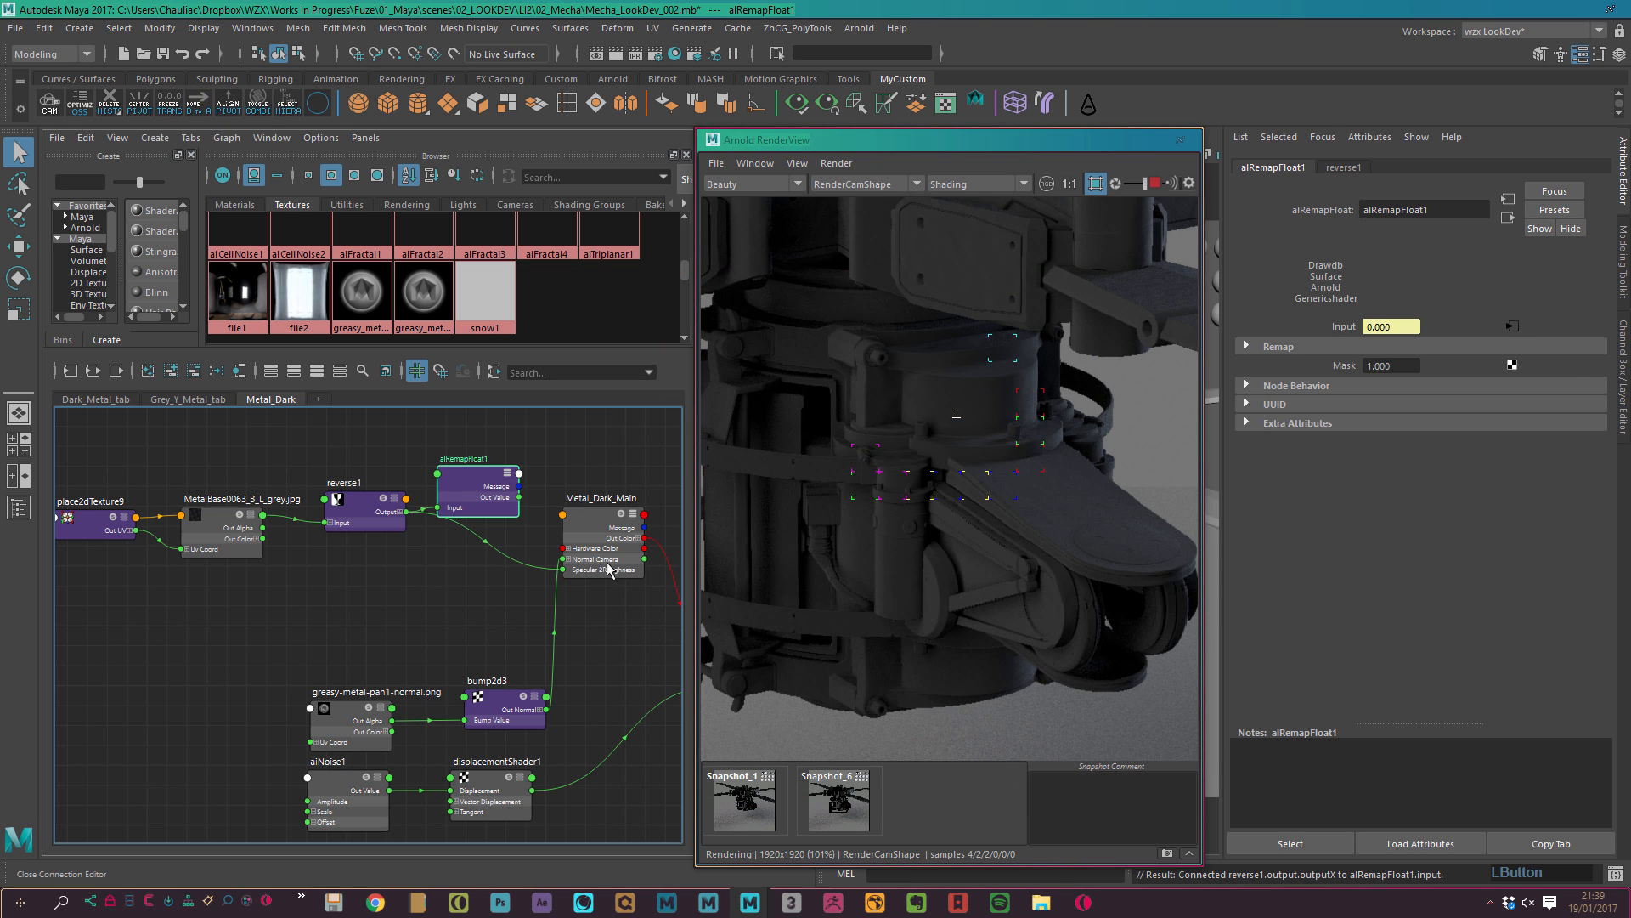
# Connect the alRemapFloat node's outValue to specular2Roughness of Metal_Dark_Main, replacing the reverse connection, and align the remap node with its neighbours.
pyautogui.click(610, 561)
pyautogui.moveTo(470, 486); pyautogui.dragTo(1297, 541, button='middle')
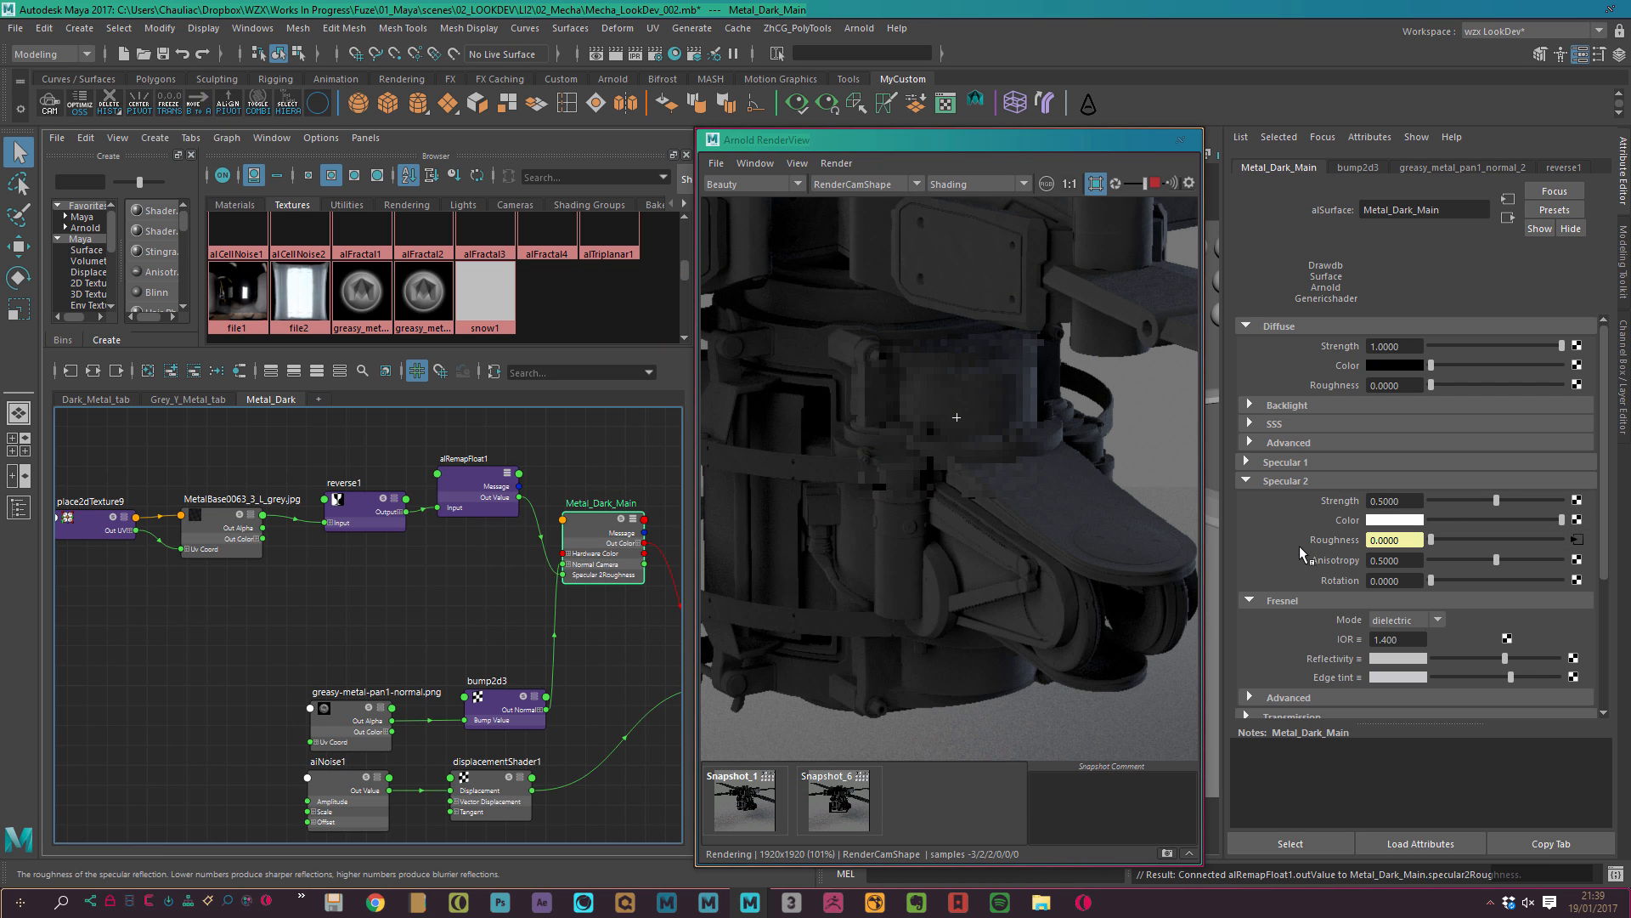
pyautogui.click(483, 508)
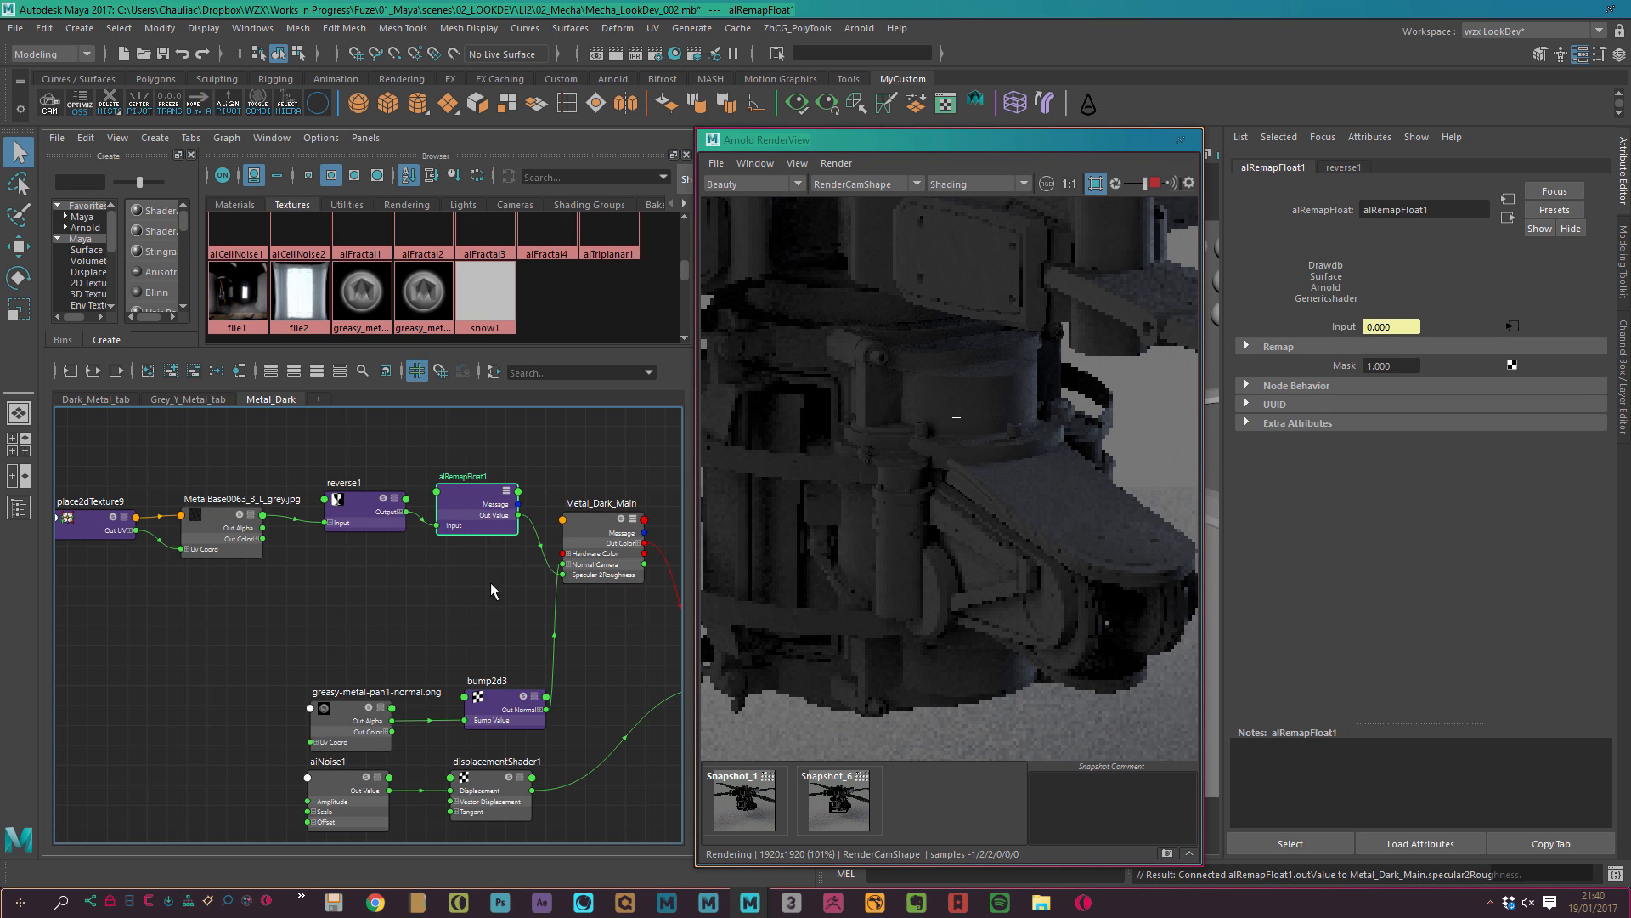
# Set the alRemapFloat node's Contrast to 0.2 in its Remap settings.
pyautogui.click(1297, 345)
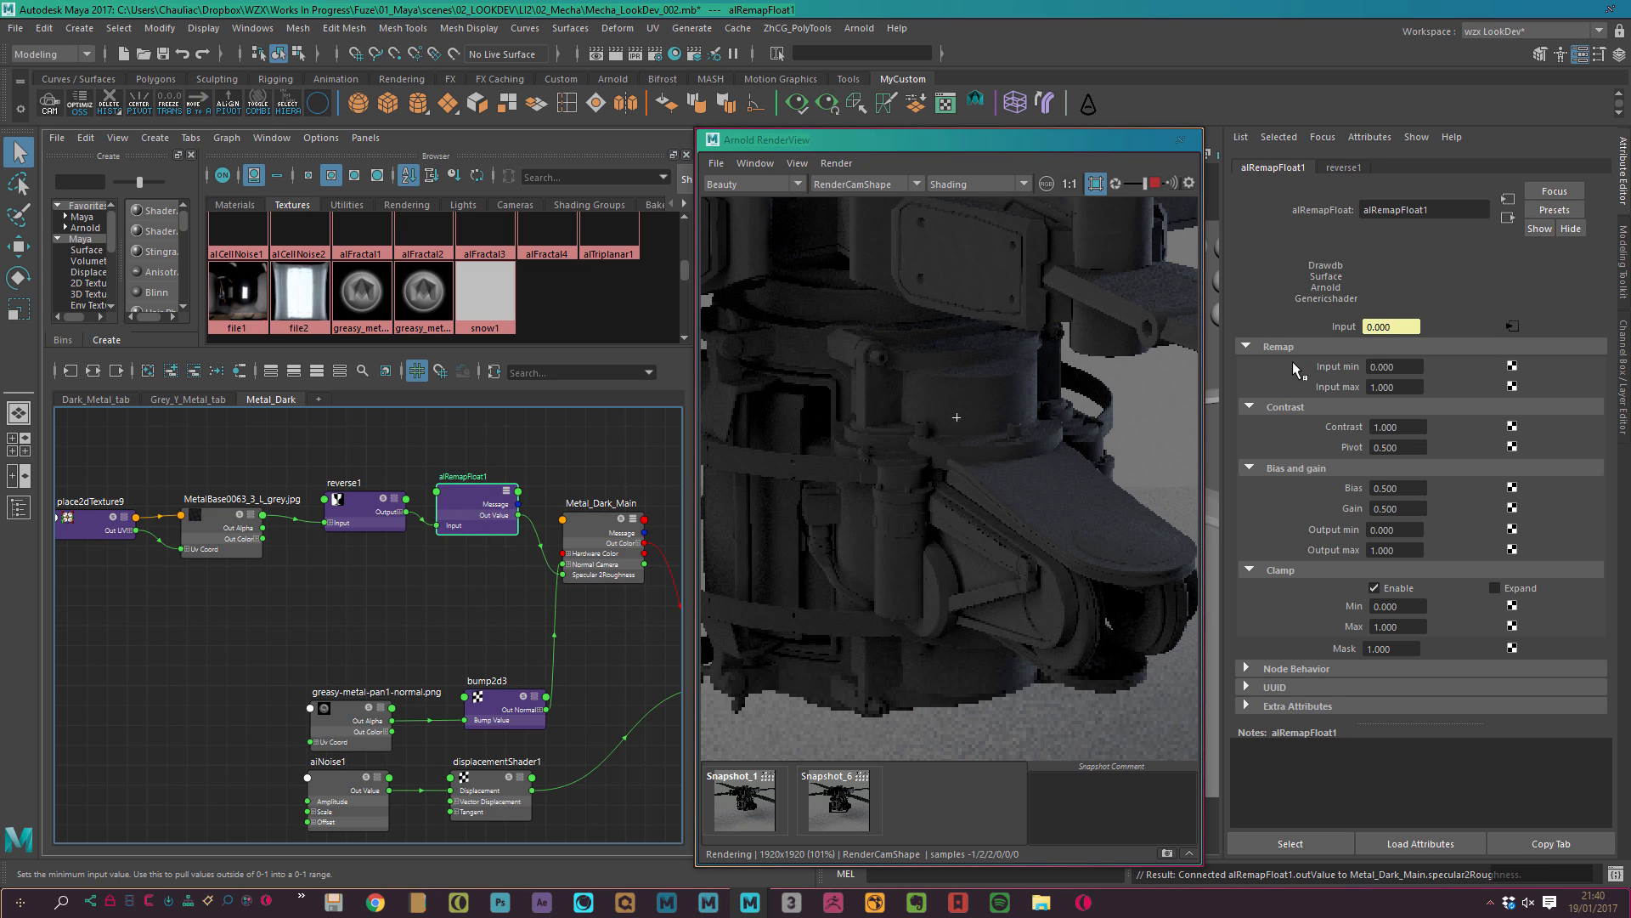
pyautogui.doubleClick(1394, 426)
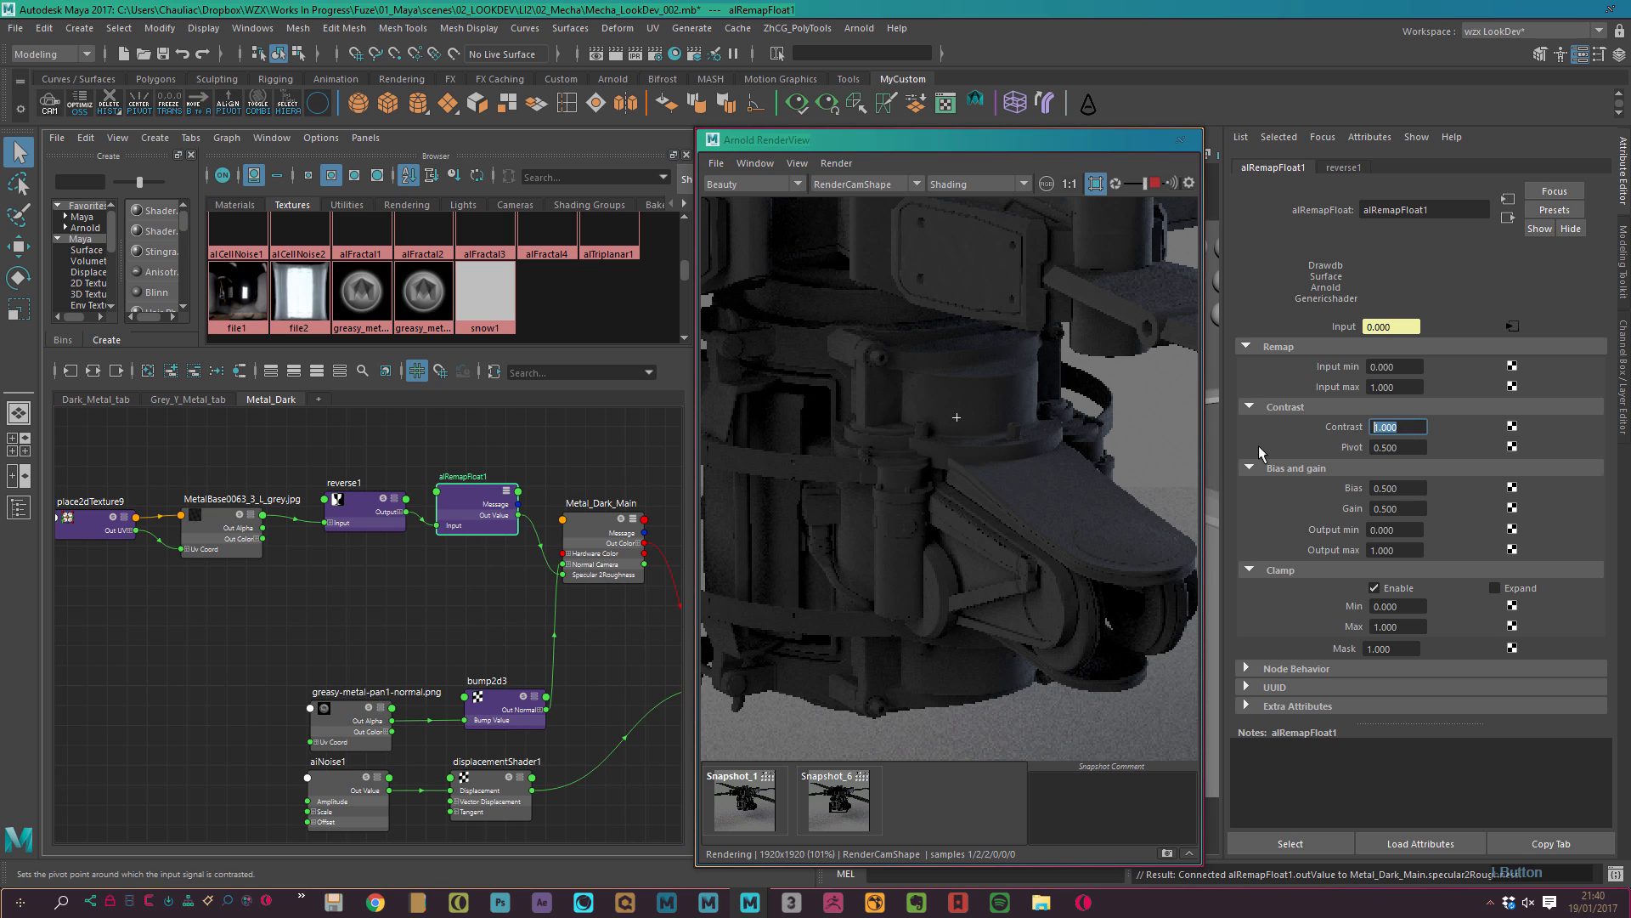
pyautogui.write('0.2')
pyautogui.press('Return')
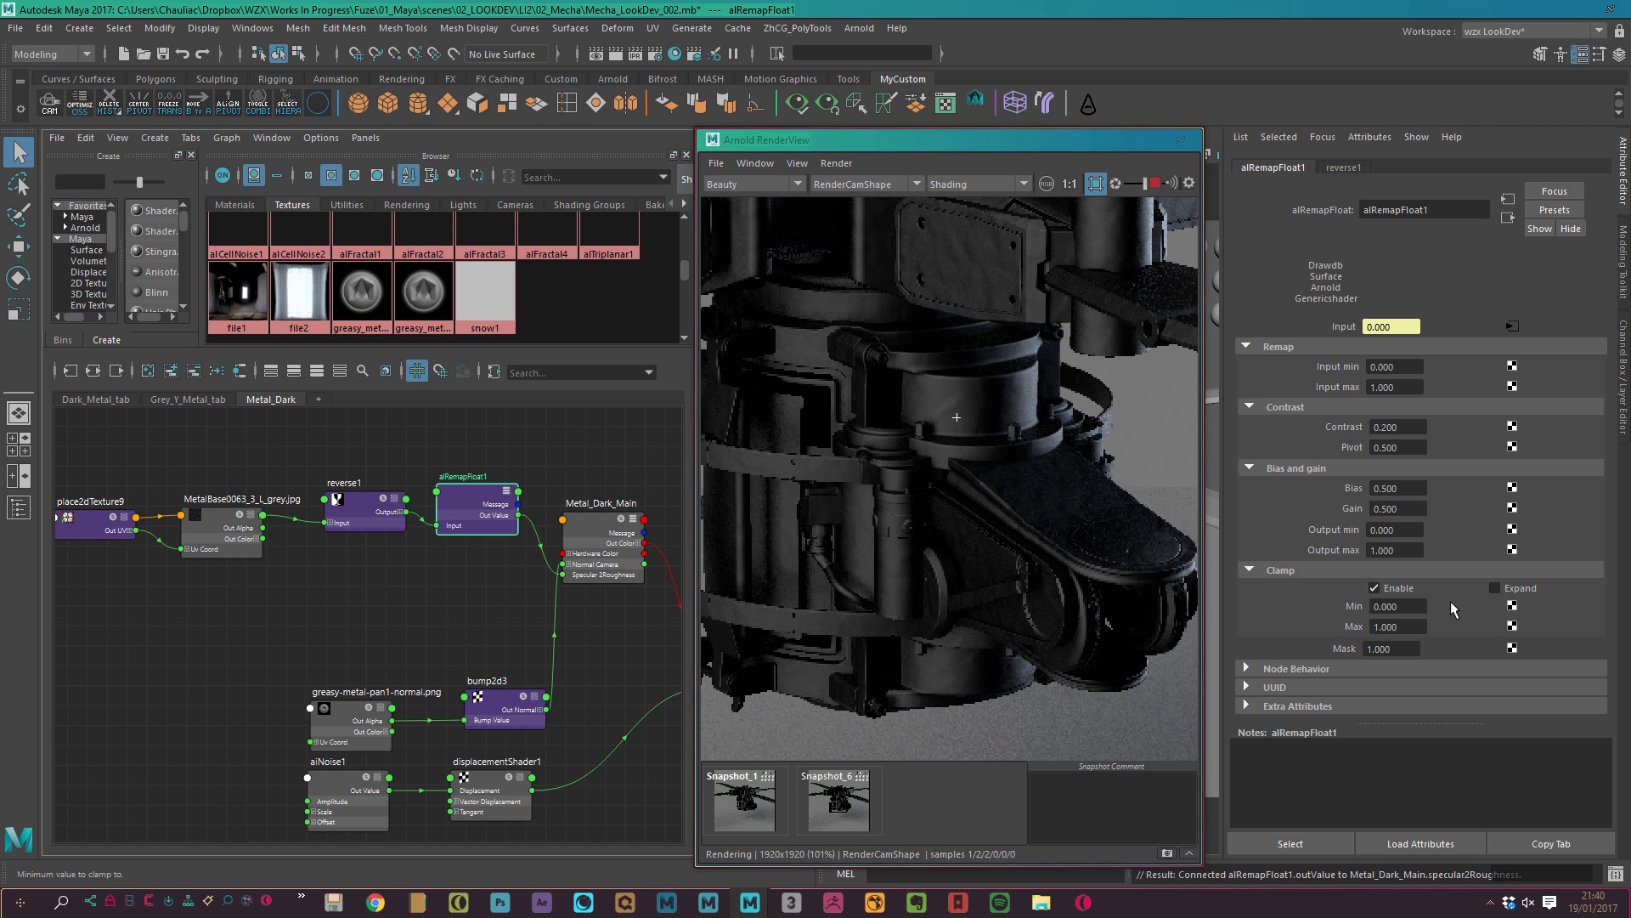
# Limit the Arnold render to a region over the flat arm plate beside the cylinder and examine its surface up close.
pyautogui.keyDown('alt'); pyautogui.moveTo(971, 563); pyautogui.dragTo(822, 456, button='middle'); pyautogui.keyUp('alt')
pyautogui.keyDown('alt'); pyautogui.moveTo(822, 455); pyautogui.dragTo(1026, 537, button='right'); pyautogui.keyUp('alt')
pyautogui.keyDown('alt'); pyautogui.moveTo(1038, 537); pyautogui.dragTo(1024, 539, button='middle'); pyautogui.keyUp('alt')
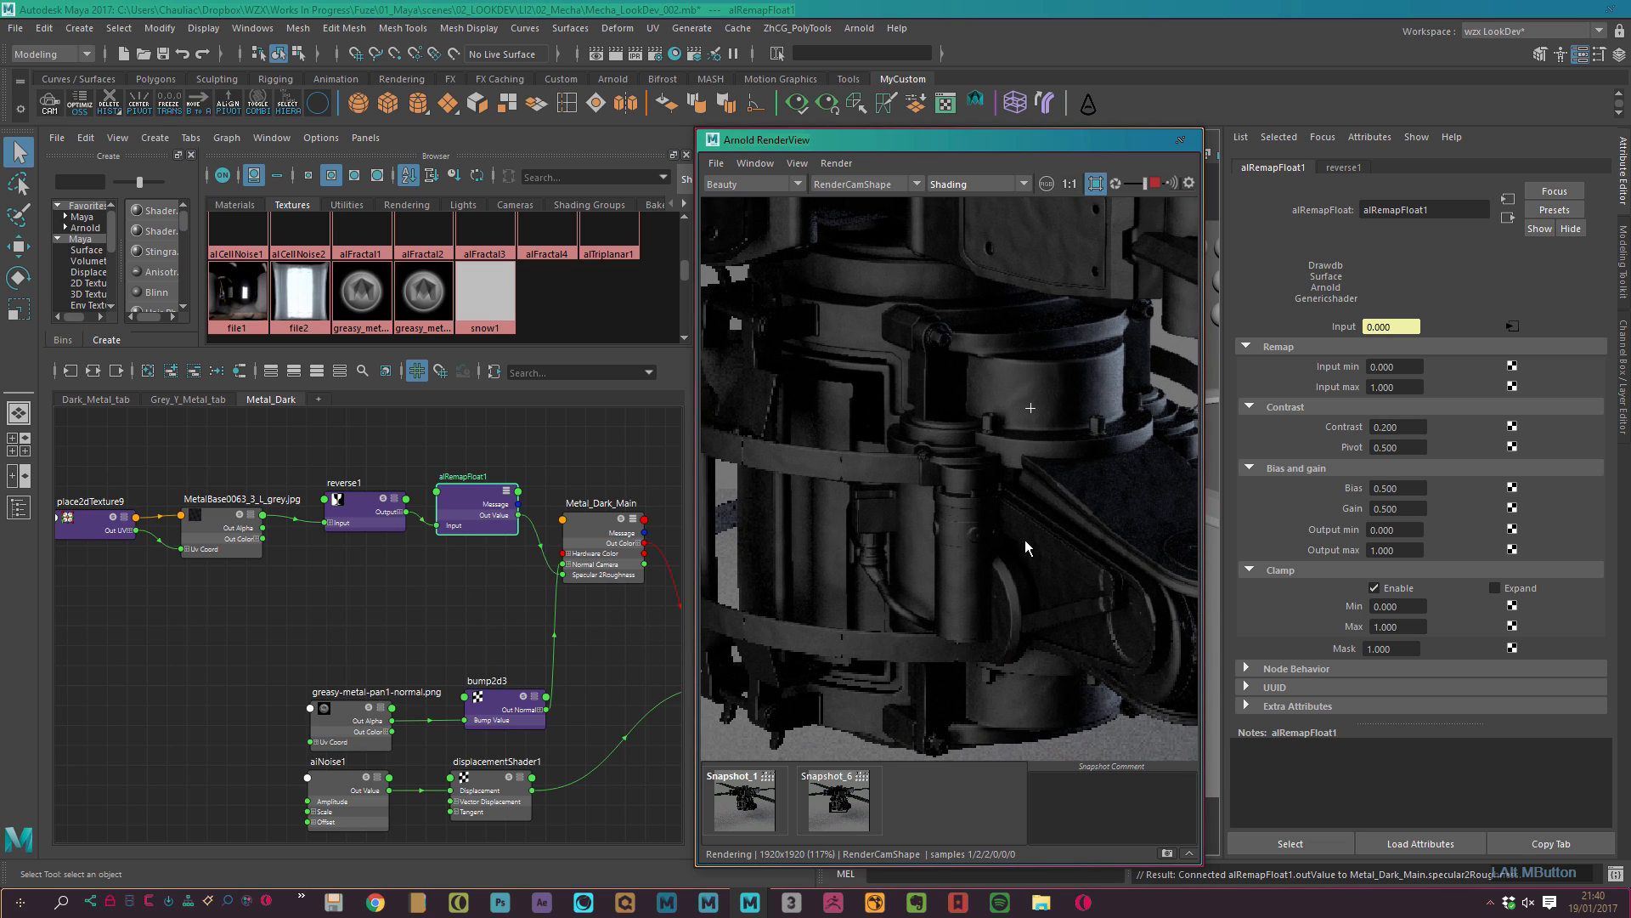
pyautogui.keyDown('alt'); pyautogui.moveTo(1048, 387); pyautogui.dragTo(716, 563, button='middle'); pyautogui.keyUp('alt')
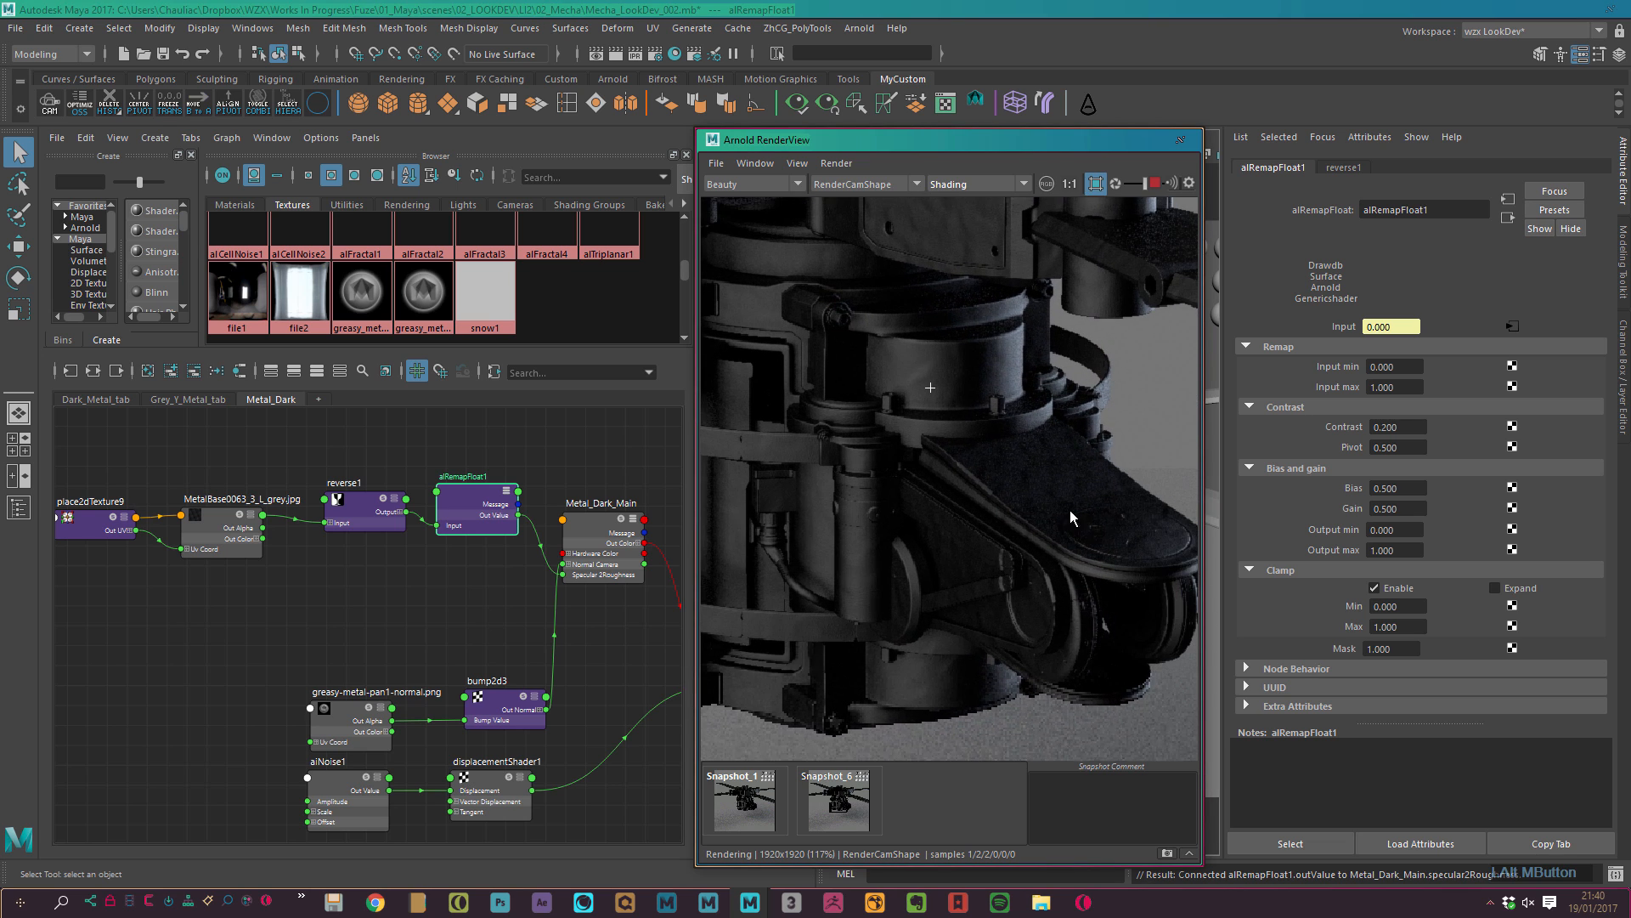
pyautogui.keyDown('alt'); pyautogui.moveTo(1069, 509); pyautogui.dragTo(986, 567, button='middle'); pyautogui.keyUp('alt')
pyautogui.keyDown('shift'); pyautogui.moveTo(805, 400); pyautogui.dragTo(1064, 586); pyautogui.keyUp('shift')
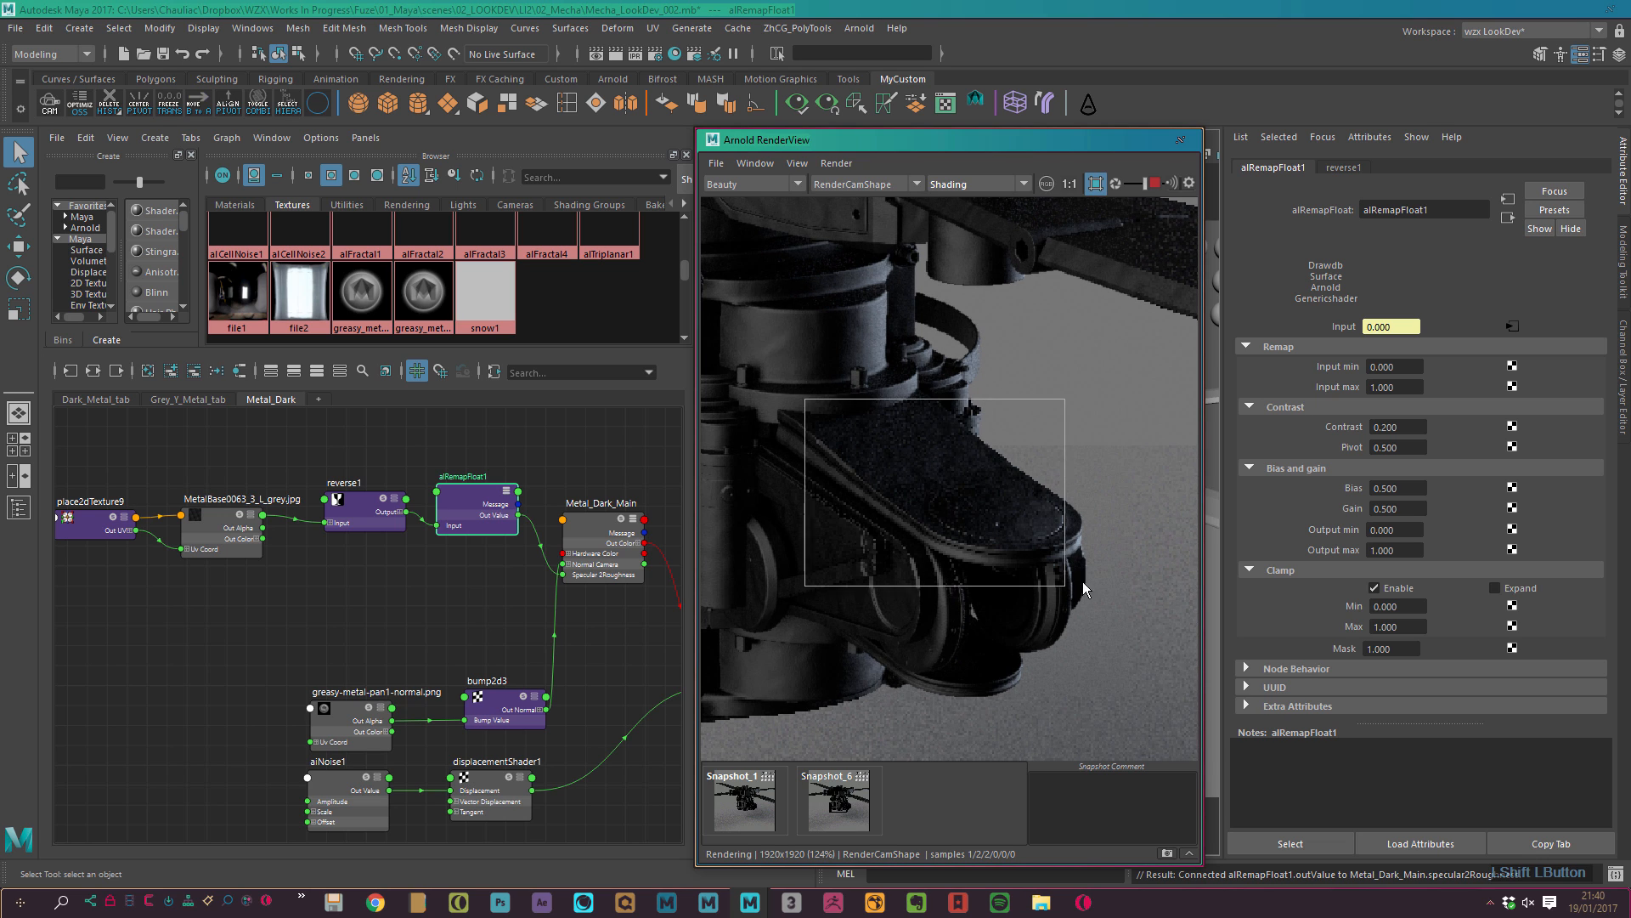
pyautogui.keyDown('alt'); pyautogui.moveTo(733, 455); pyautogui.dragTo(1078, 654, button='right'); pyautogui.keyUp('alt')
pyautogui.keyDown('alt'); pyautogui.moveTo(1079, 654); pyautogui.dragTo(961, 619, button='middle'); pyautogui.keyUp('alt')
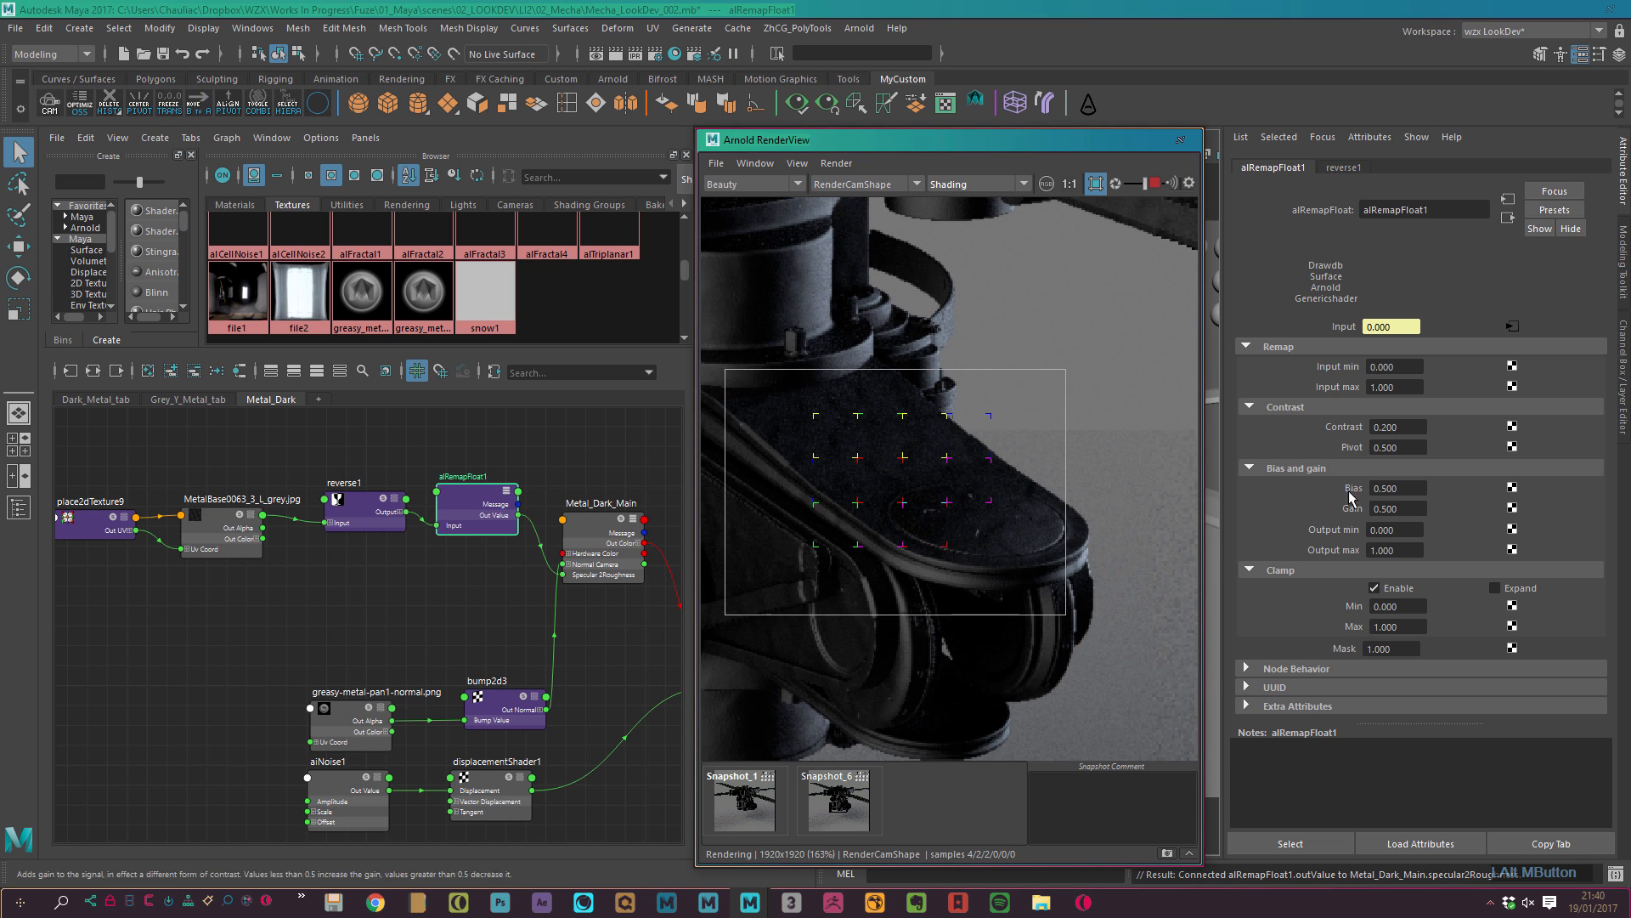
# Test contrast Pivot values of 0.3, 0.7, 0.4 and 0.6 on the alRemapFloat node, ending on 0.4.
pyautogui.doubleClick(1417, 447)
pyautogui.write('0.6')
pyautogui.press('Return')
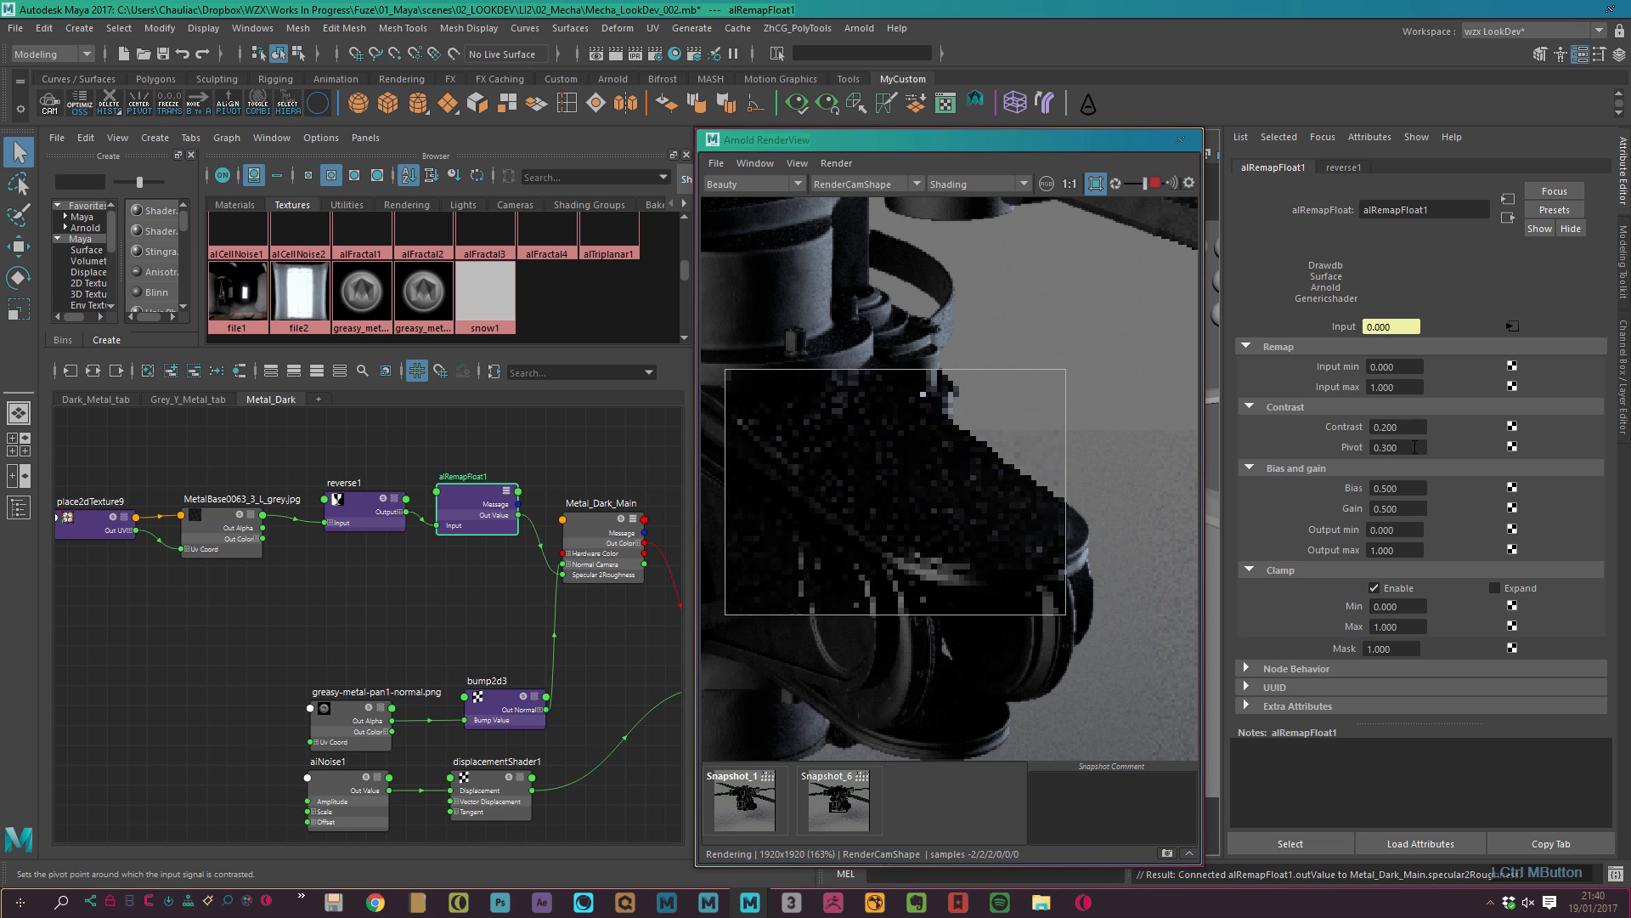
pyautogui.doubleClick(1418, 448)
pyautogui.write('0.9')
pyautogui.press('Return')
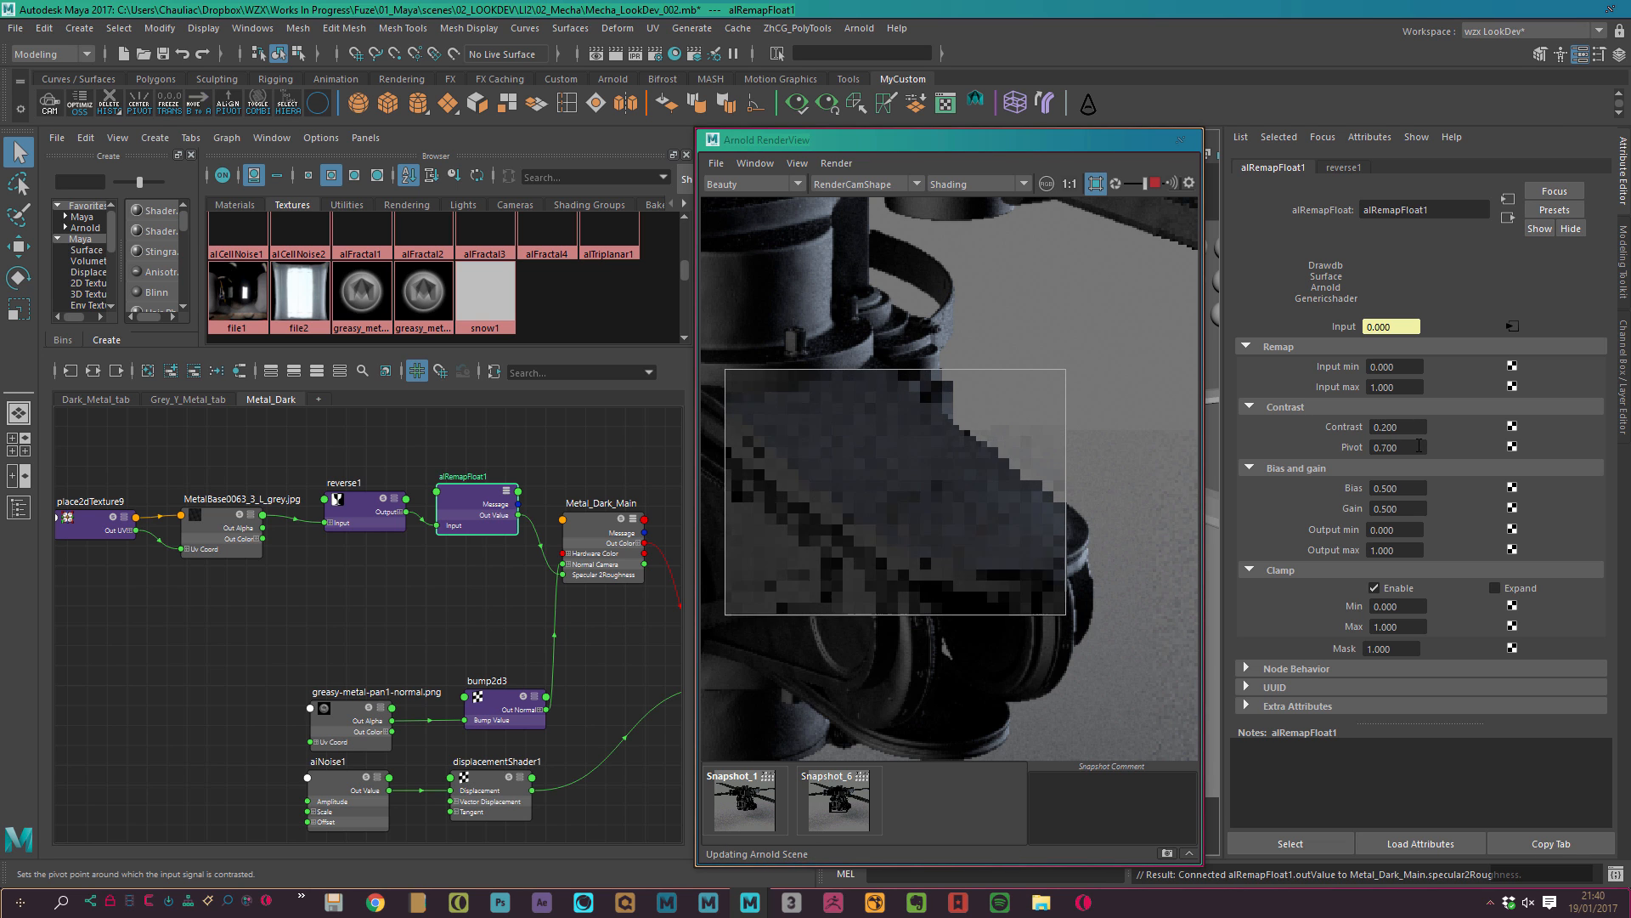
pyautogui.doubleClick(1421, 446)
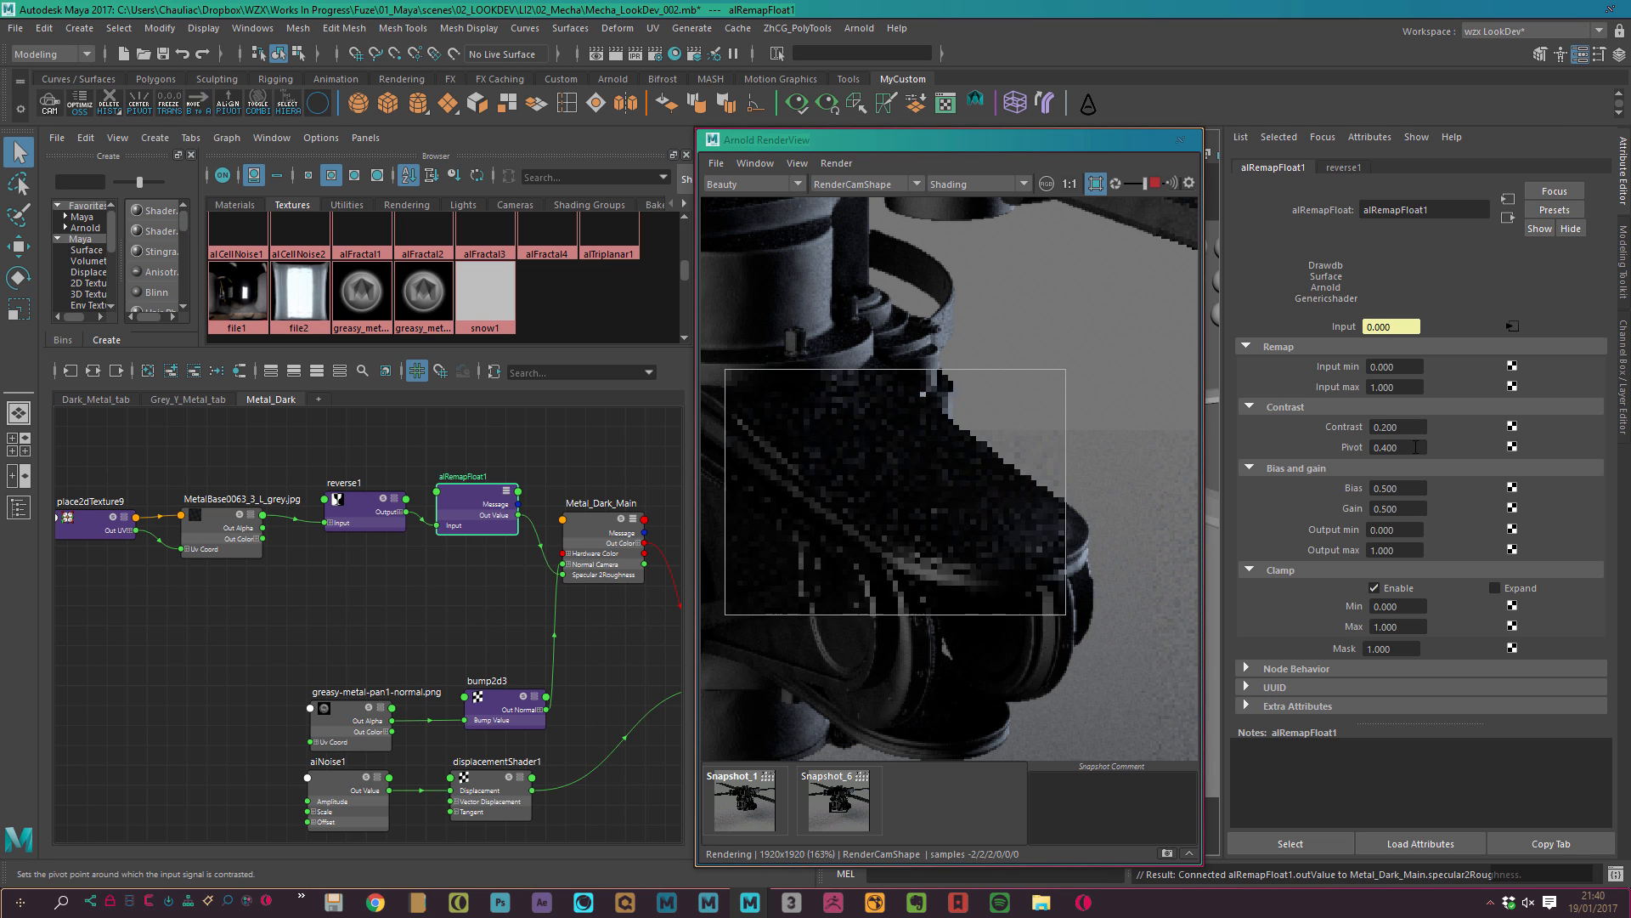
pyautogui.write('0.6')
pyautogui.press('Return')
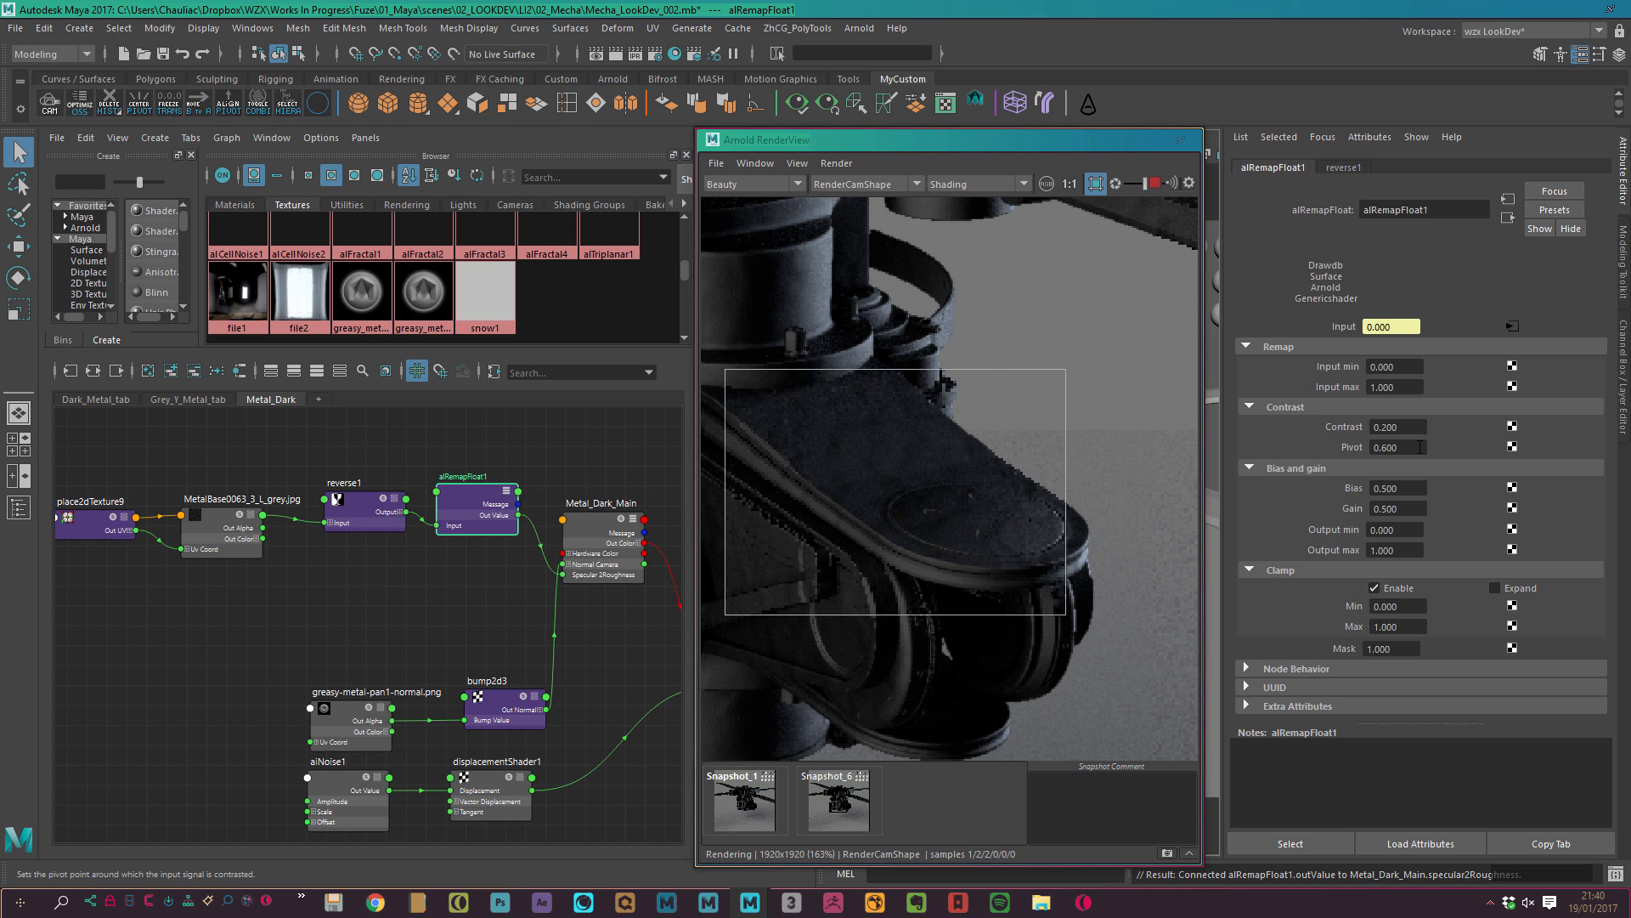
pyautogui.doubleClick(1385, 448)
pyautogui.write('0.4')
pyautogui.press('Return')
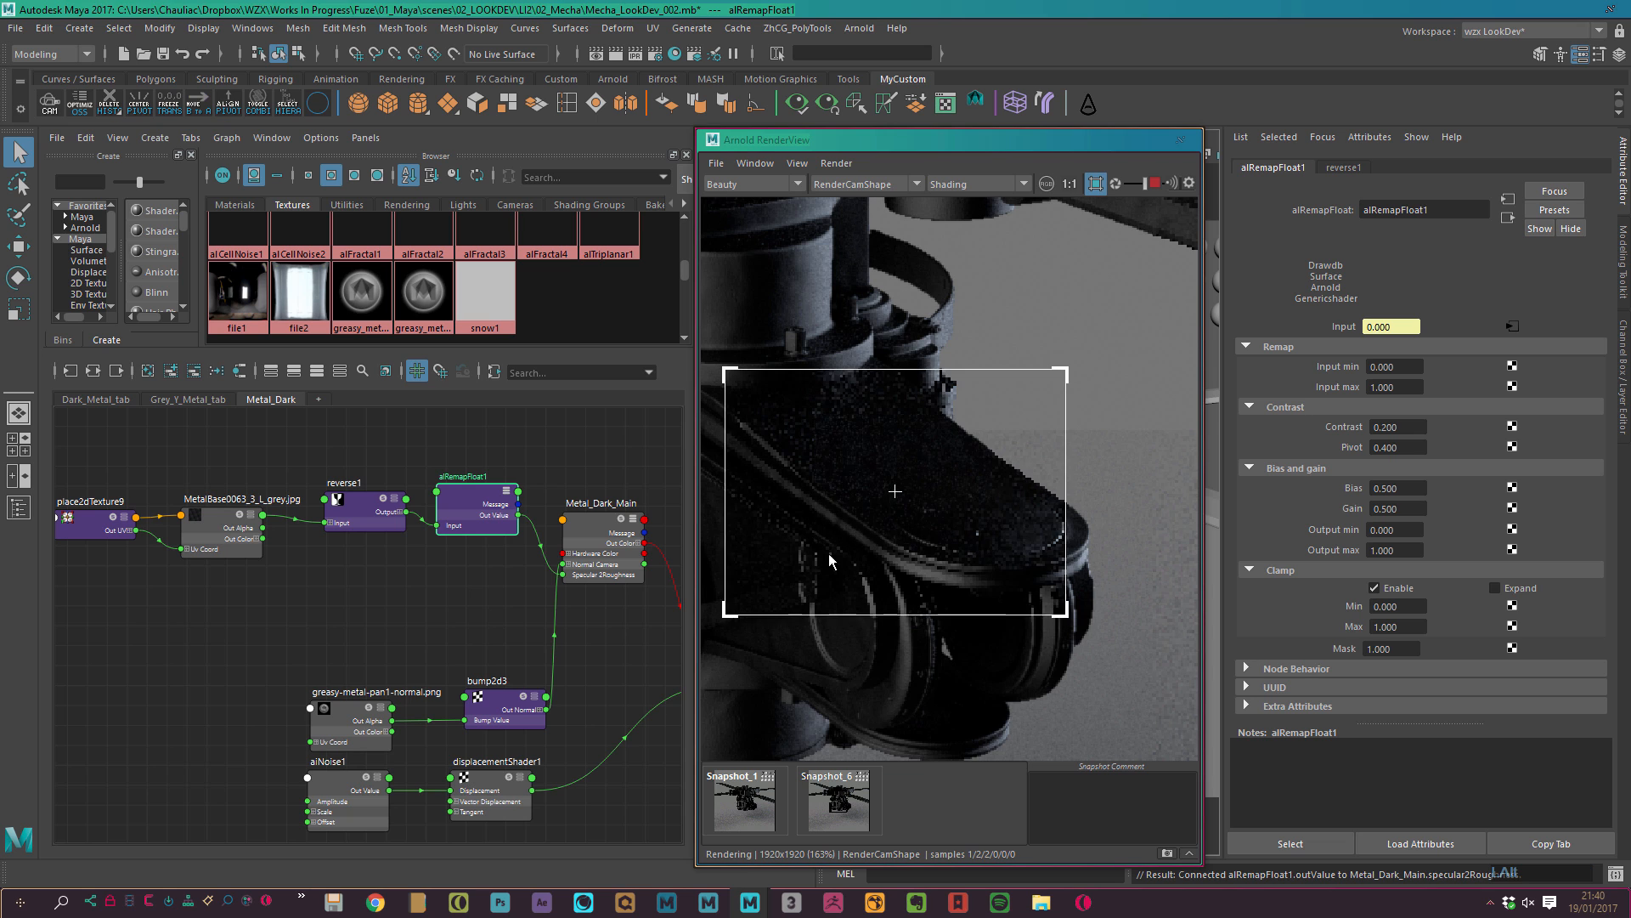
# Move the render region over the cylinder and the banded, caged body and examine the reflections there.
pyautogui.keyDown('alt'); pyautogui.moveTo(828, 553); pyautogui.dragTo(1094, 541, button='middle'); pyautogui.keyUp('alt')
pyautogui.keyDown('alt'); pyautogui.moveTo(875, 517); pyautogui.dragTo(1032, 568, button='middle'); pyautogui.keyUp('alt')
pyautogui.keyDown('shift'); pyautogui.moveTo(1022, 264); pyautogui.dragTo(1213, 419); pyautogui.keyUp('shift')
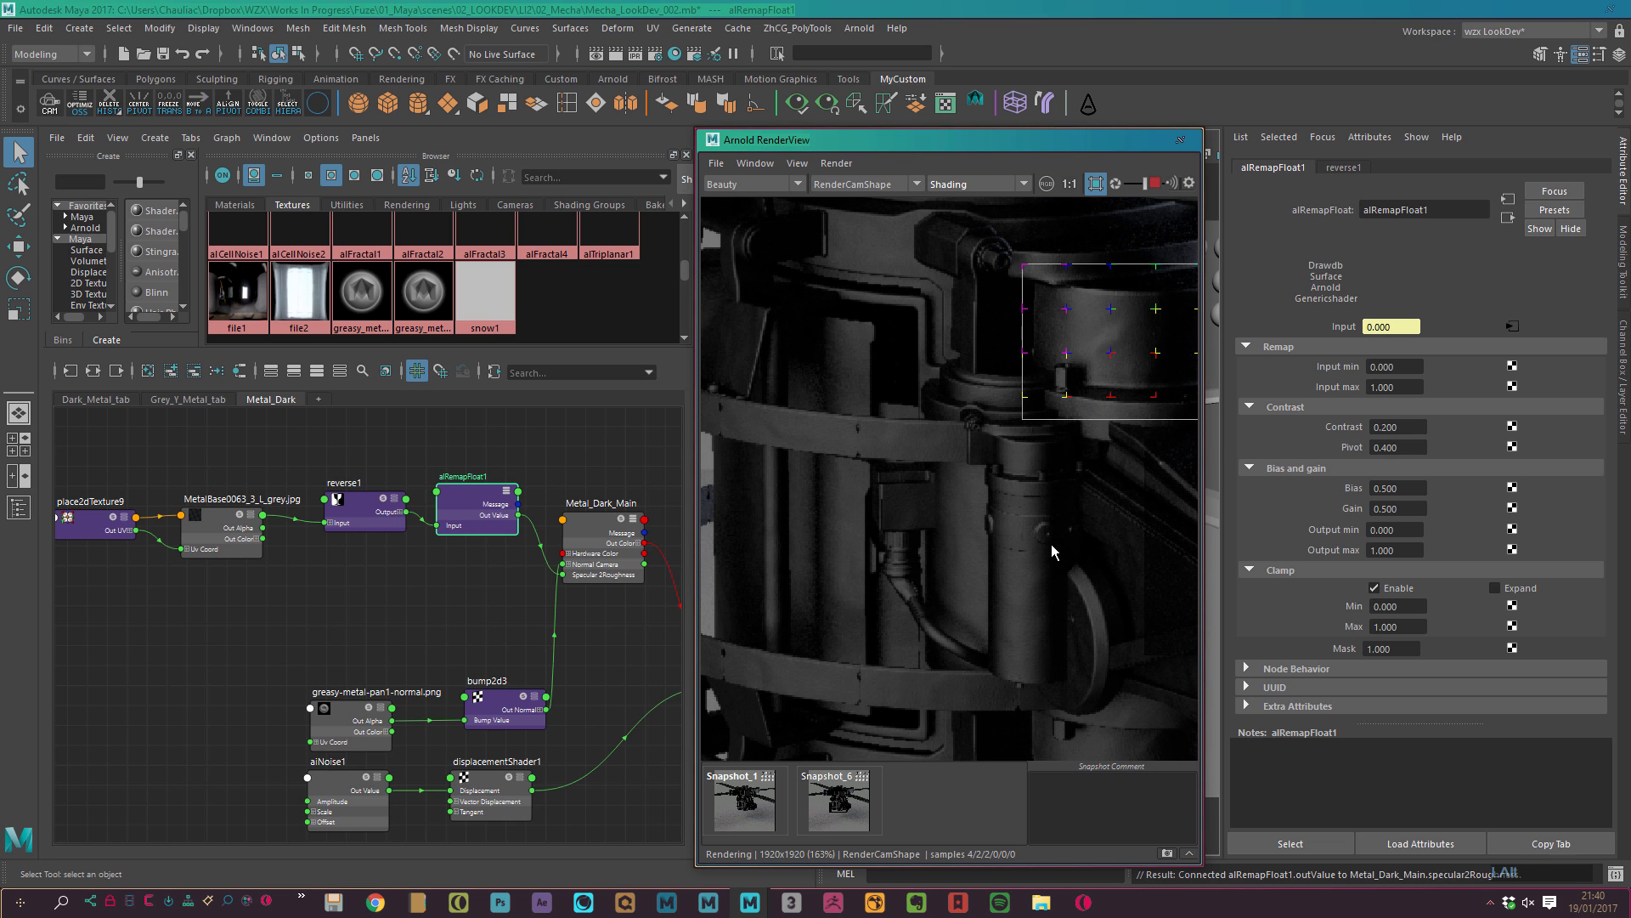
pyautogui.keyDown('alt'); pyautogui.moveTo(1052, 543); pyautogui.dragTo(865, 428, button='right'); pyautogui.keyUp('alt')
pyautogui.moveTo(775, 284)
pyautogui.keyDown('shift'); pyautogui.mouseDown()
pyautogui.moveTo(1113, 692)
pyautogui.moveTo(1094, 692)
pyautogui.mouseUp(); pyautogui.keyUp('shift')
pyautogui.keyDown('alt'); pyautogui.moveTo(829, 584); pyautogui.dragTo(1312, 562, button='right'); pyautogui.keyUp('alt')
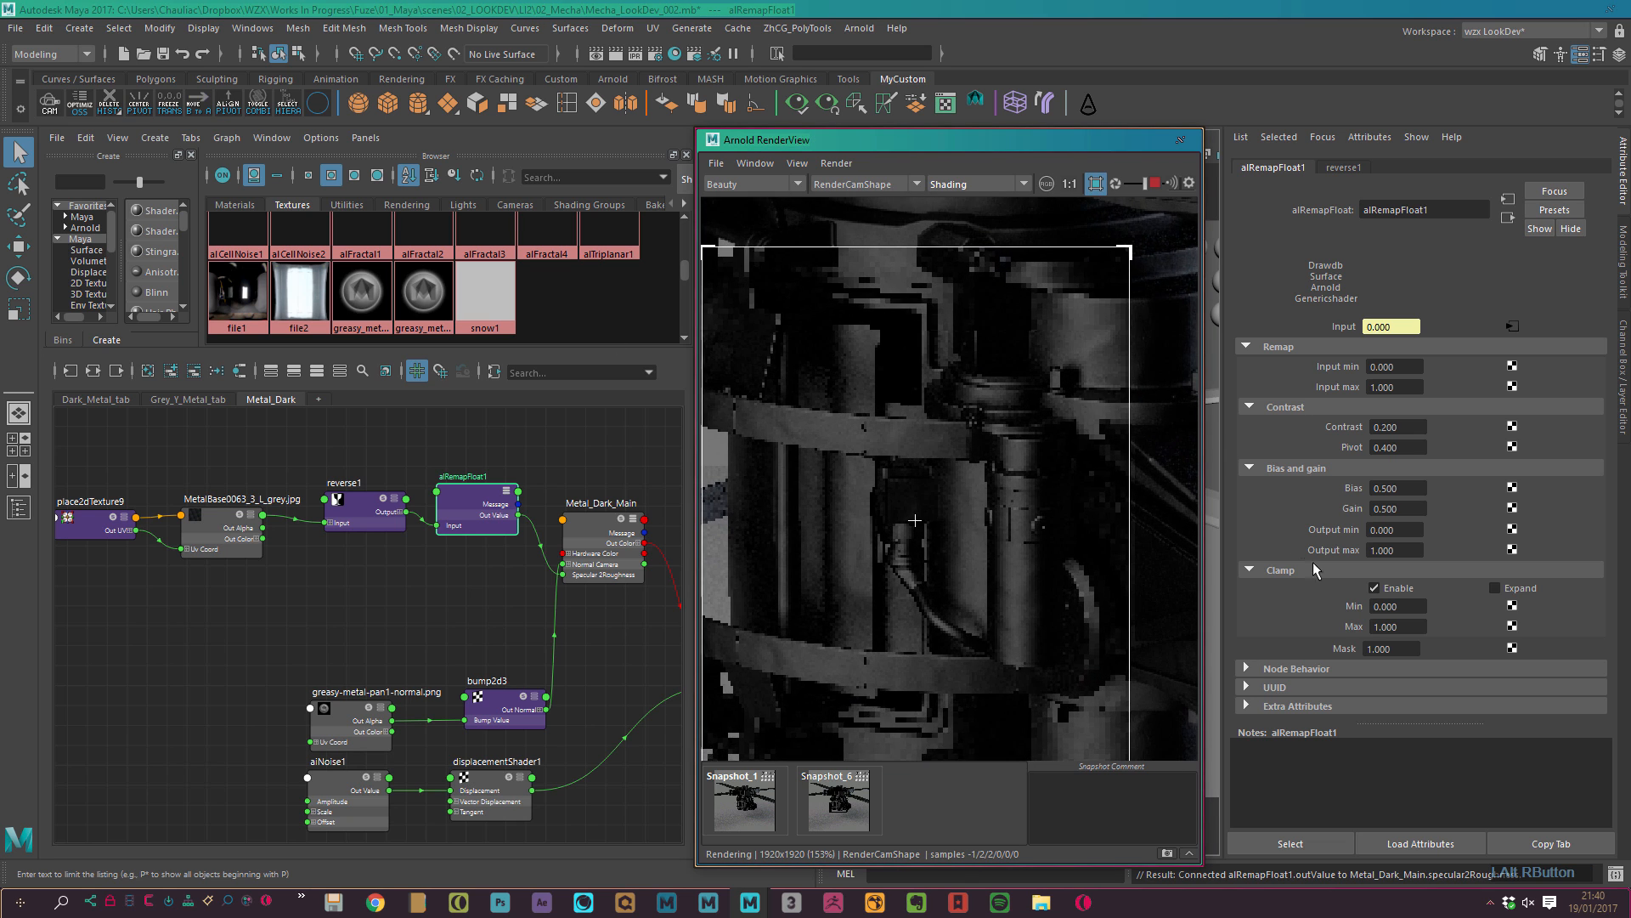
pyautogui.keyDown('alt'); pyautogui.moveTo(989, 627); pyautogui.dragTo(1048, 501, button='middle'); pyautogui.keyUp('alt')
# Set the alRemapFloat node's Gain to 0.4.
pyautogui.moveTo(1383, 448); pyautogui.dragTo(1591, 388)
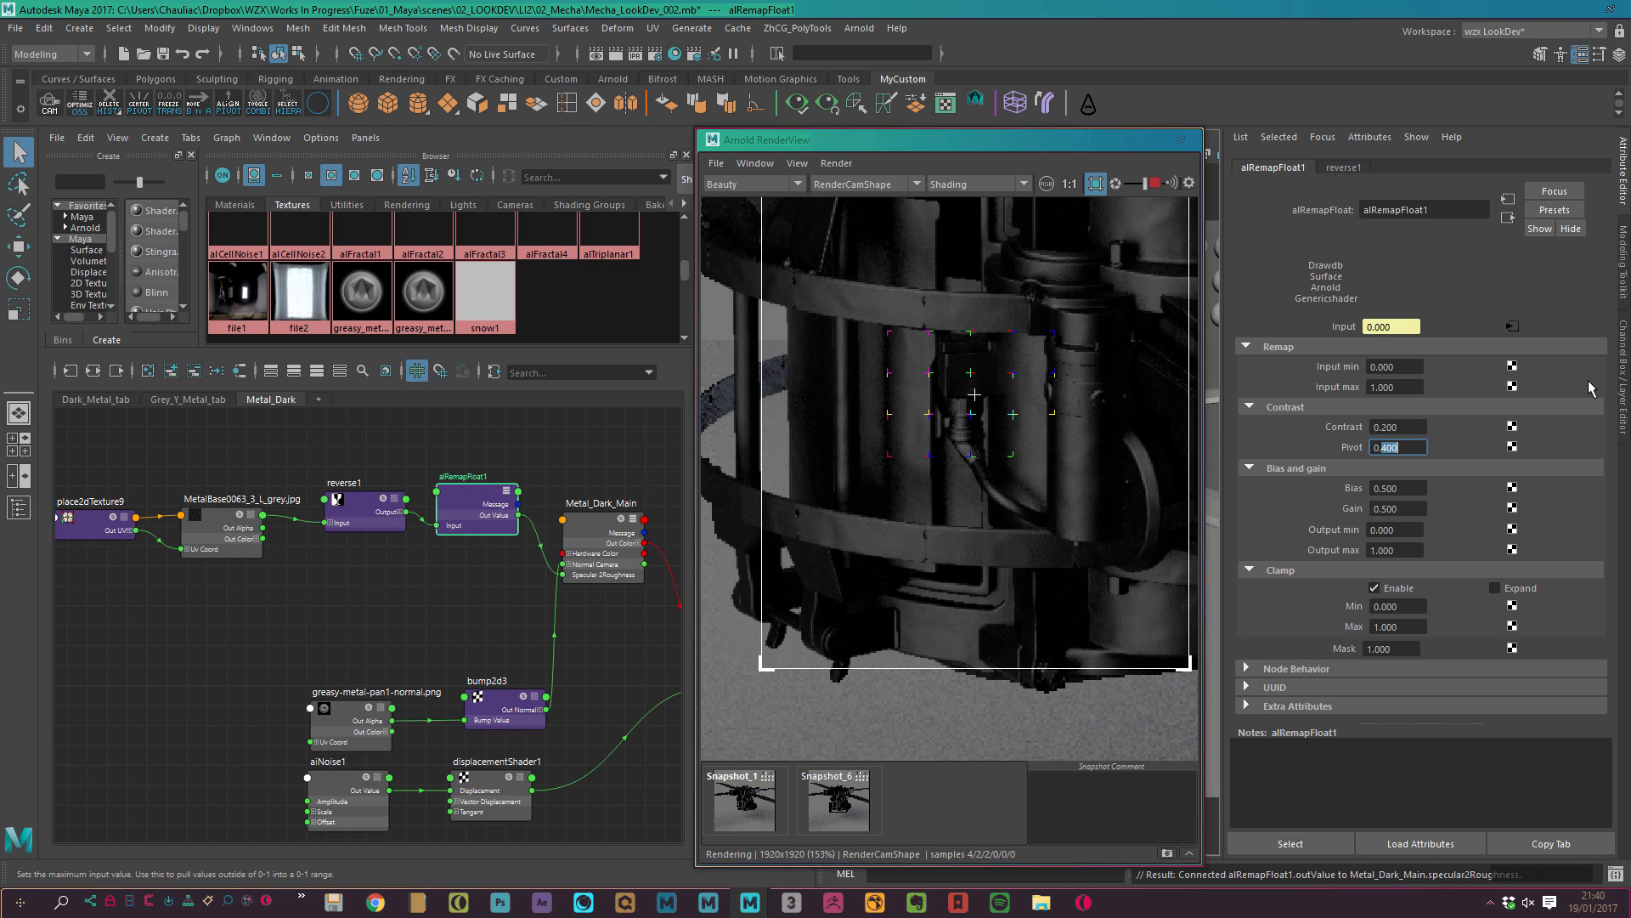
pyautogui.moveTo(1383, 508); pyautogui.dragTo(1608, 341)
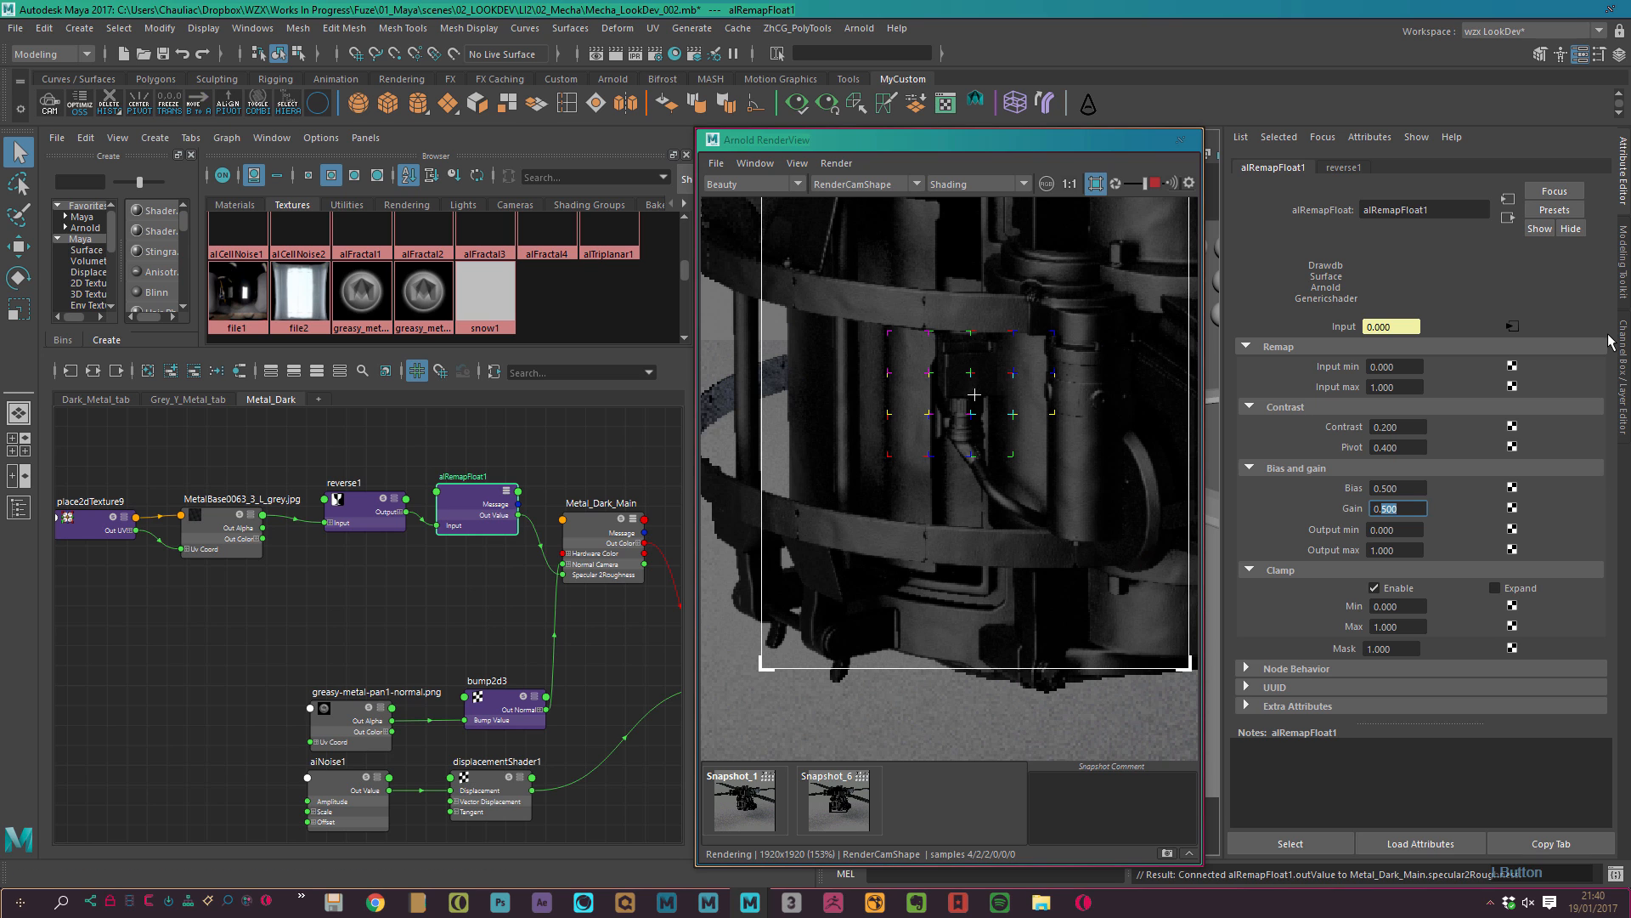
pyautogui.write('4')
pyautogui.press('Return')
# Set the alRemapFloat node's contrast Pivot to 0.6.
pyautogui.click(1387, 447)
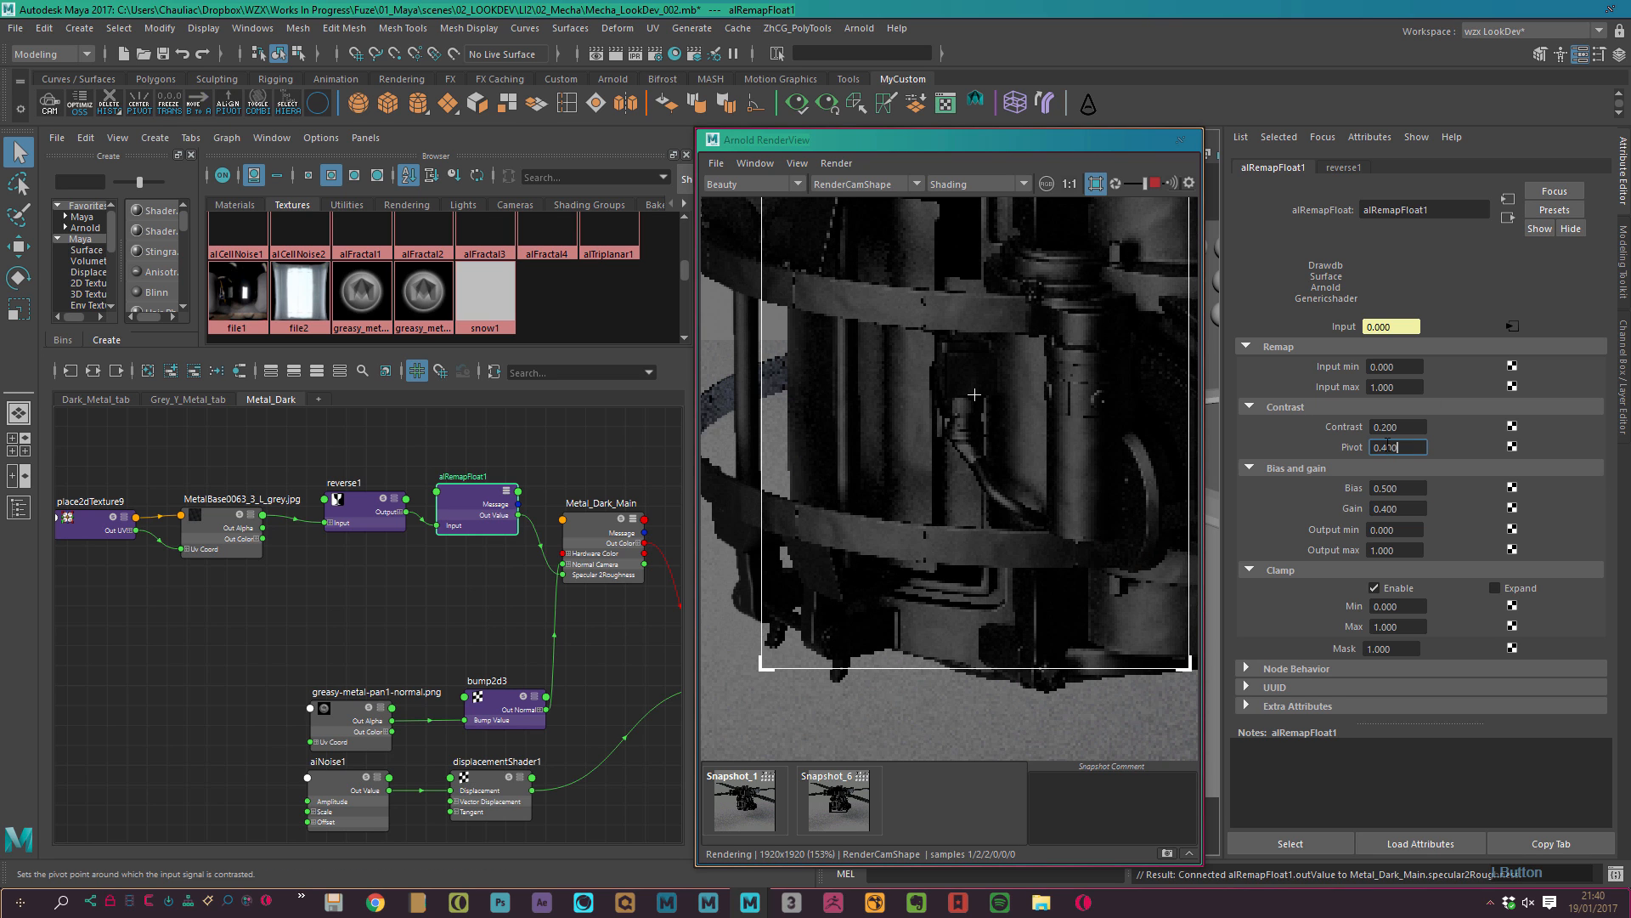
pyautogui.press('BackSpace')
pyautogui.write('6')
pyautogui.press('KP_Enter')
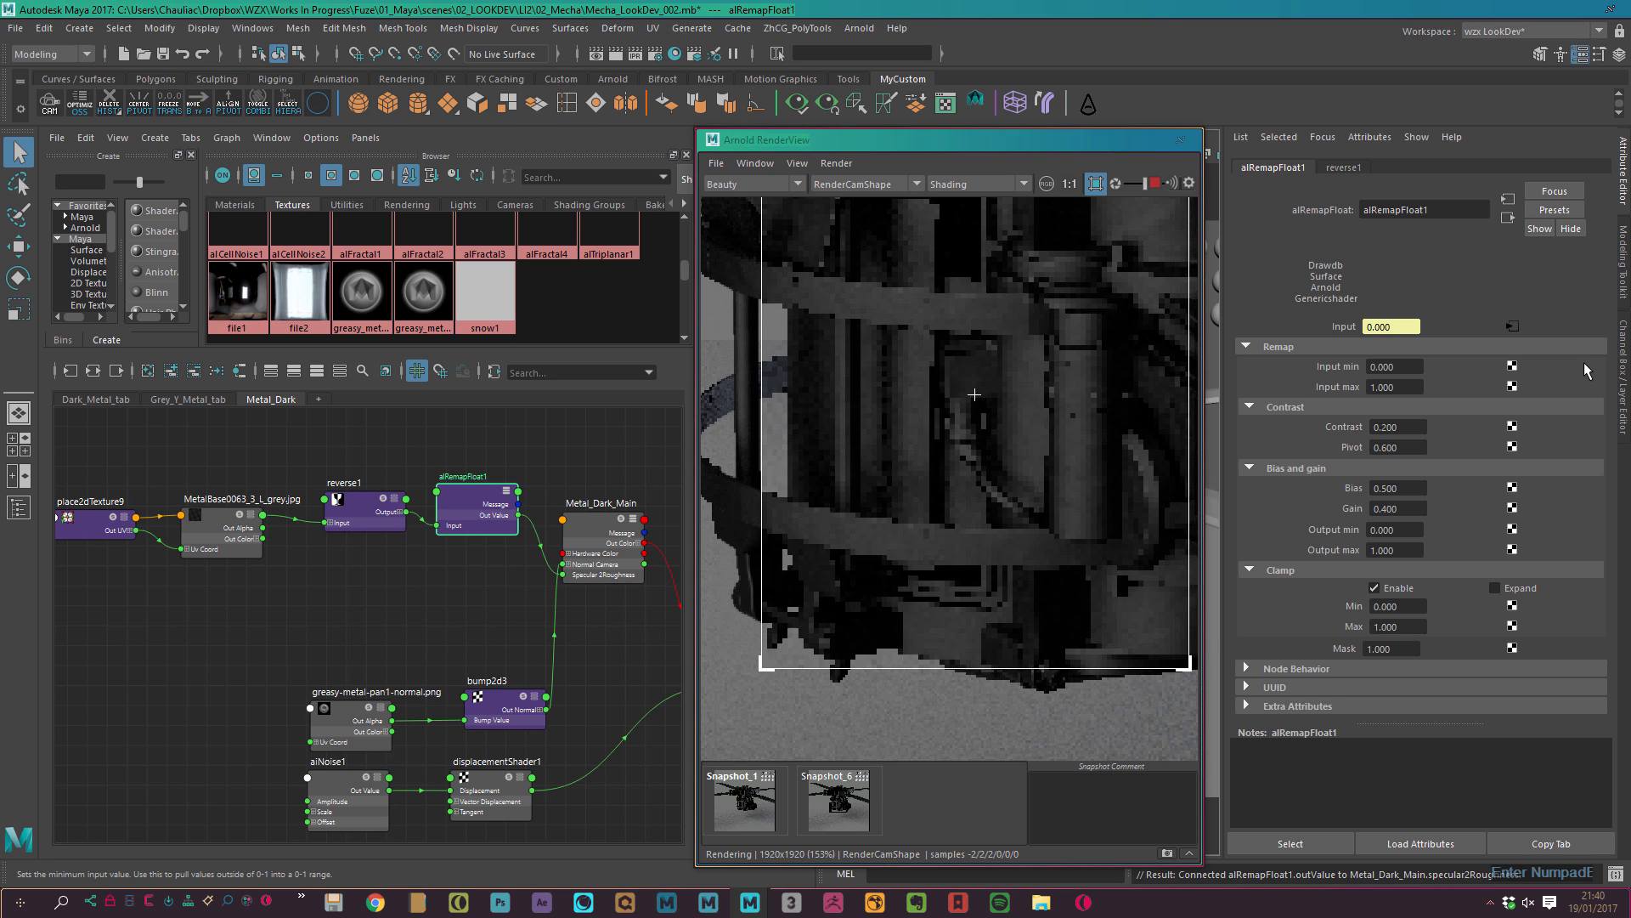
# Re-render regions over the banded body and the arm plate to compare the metal's response across these parts.
pyautogui.keyDown('alt'); pyautogui.moveTo(819, 345); pyautogui.dragTo(885, 418, button='middle'); pyautogui.keyUp('alt')
pyautogui.moveTo(723, 264)
pyautogui.mouseDown()
pyautogui.moveTo(953, 557)
pyautogui.moveTo(1108, 701)
pyautogui.mouseUp()
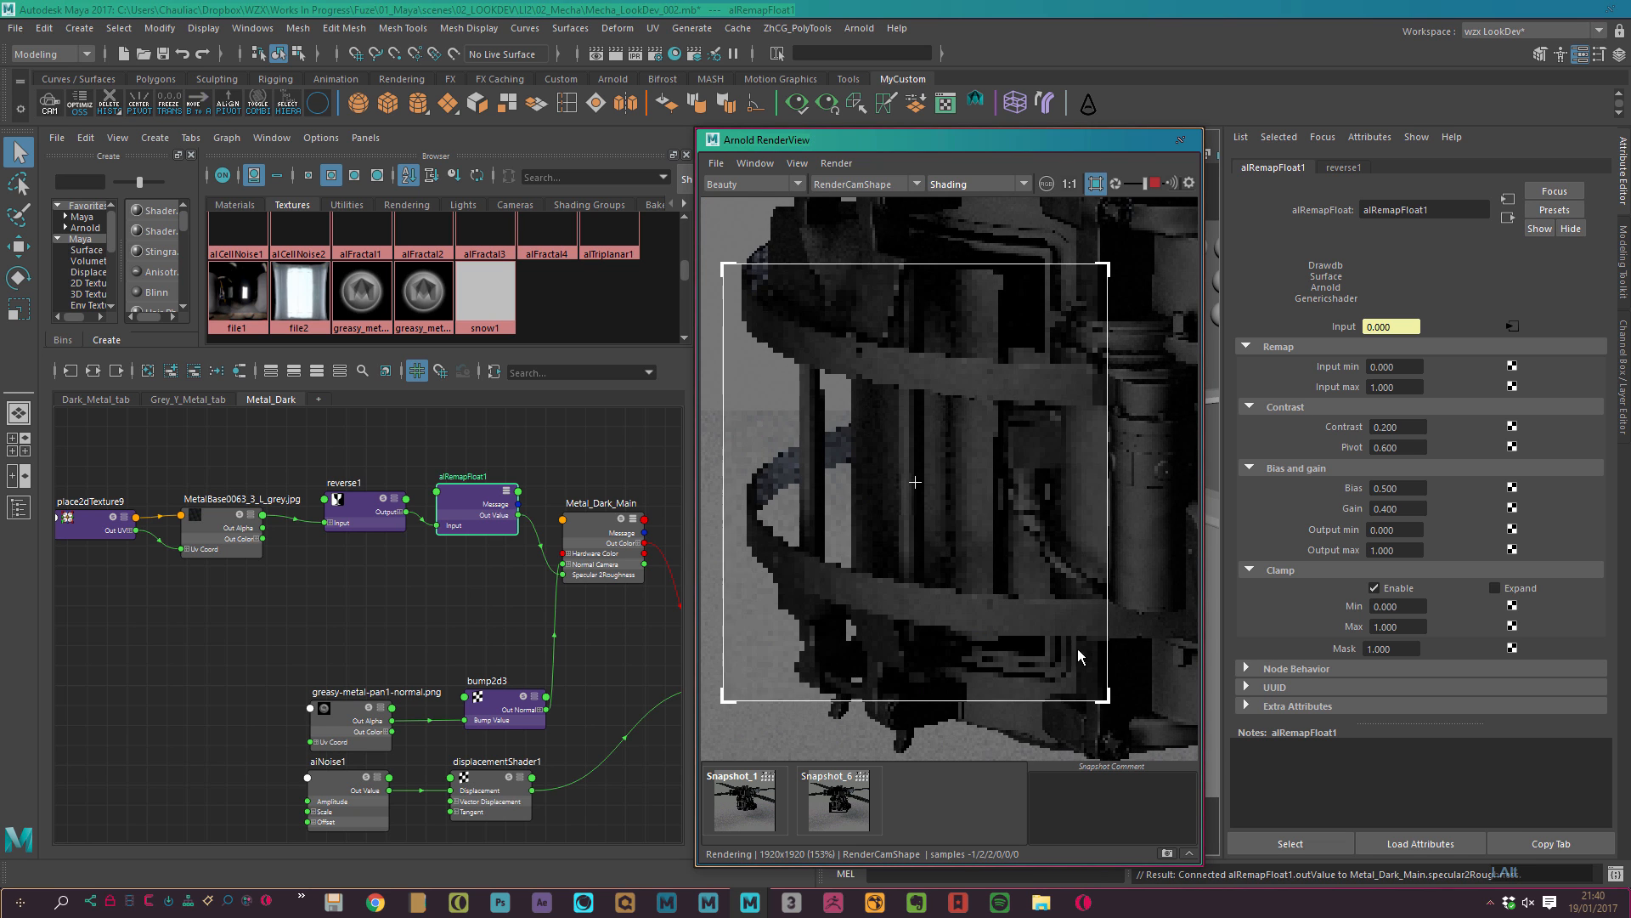
pyautogui.scroll(-2, 1075, 544)
pyautogui.keyDown('alt'); pyautogui.moveTo(1165, 347); pyautogui.dragTo(960, 504, button='middle'); pyautogui.keyUp('alt')
pyautogui.scroll(-2, 1108, 510)
pyautogui.moveTo(1102, 323)
pyautogui.keyDown('shift'); pyautogui.mouseDown()
pyautogui.moveTo(925, 567)
pyautogui.moveTo(858, 707)
pyautogui.mouseUp(); pyautogui.keyUp('shift')
pyautogui.scroll(-3, 900, 527)
pyautogui.keyDown('shift'); pyautogui.moveTo(910, 403); pyautogui.dragTo(1188, 739); pyautogui.keyUp('shift')
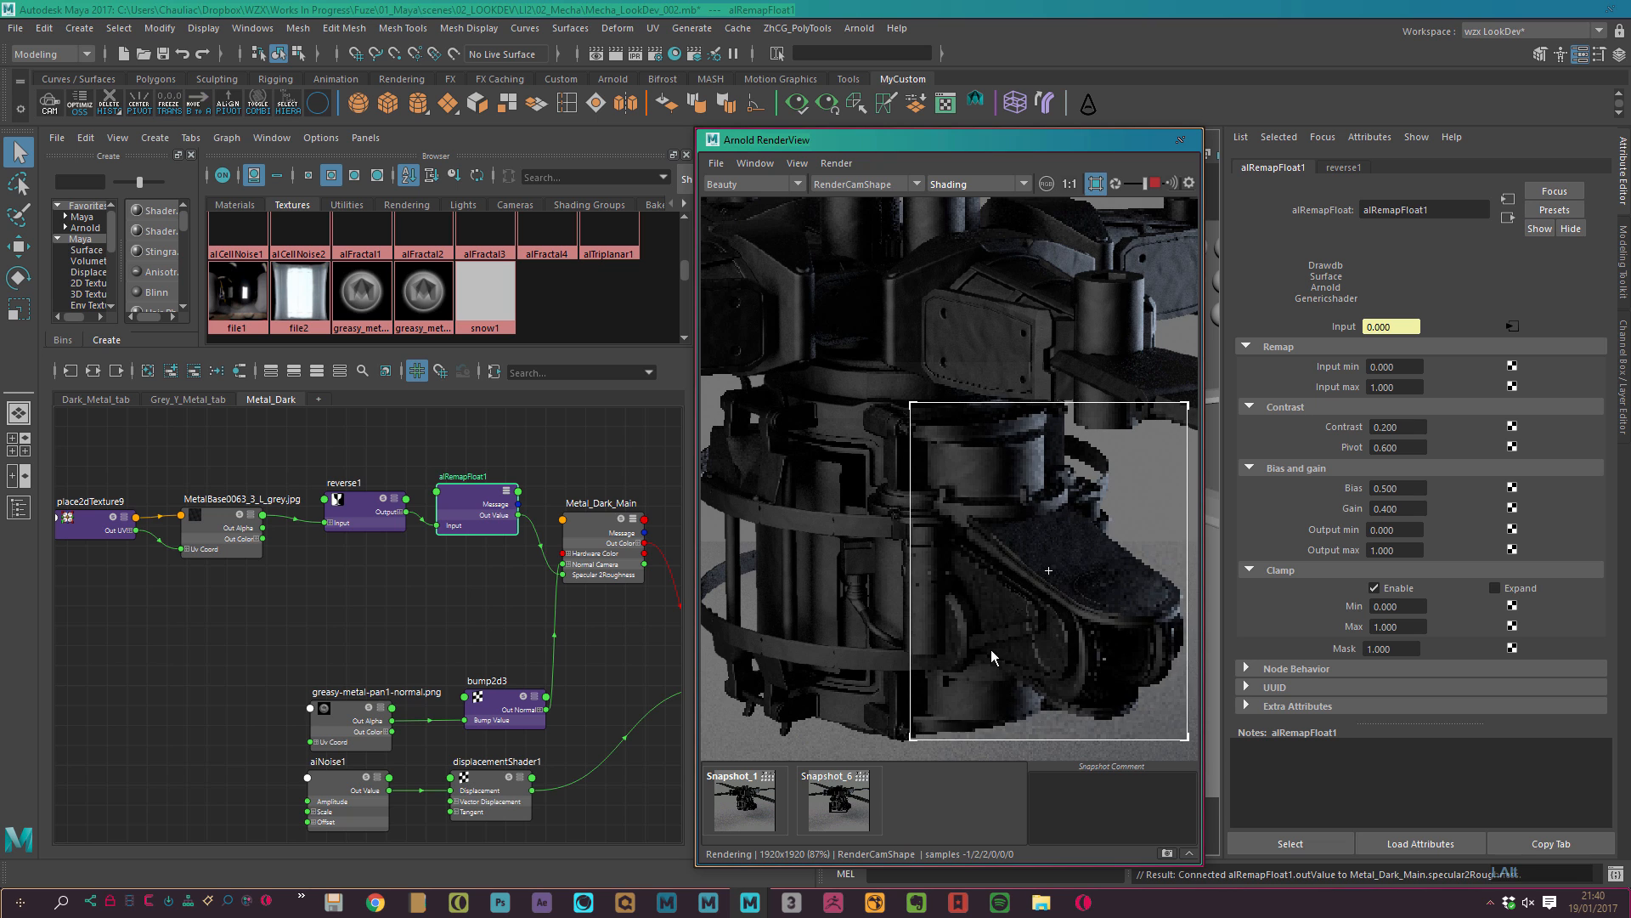
# Render a larger region covering the hub and banded body, and inspect the metal from a distance and close up.
pyautogui.scroll(-2, 990, 649)
pyautogui.keyDown('alt'); pyautogui.moveTo(884, 461); pyautogui.dragTo(871, 327, button='middle'); pyautogui.keyUp('alt')
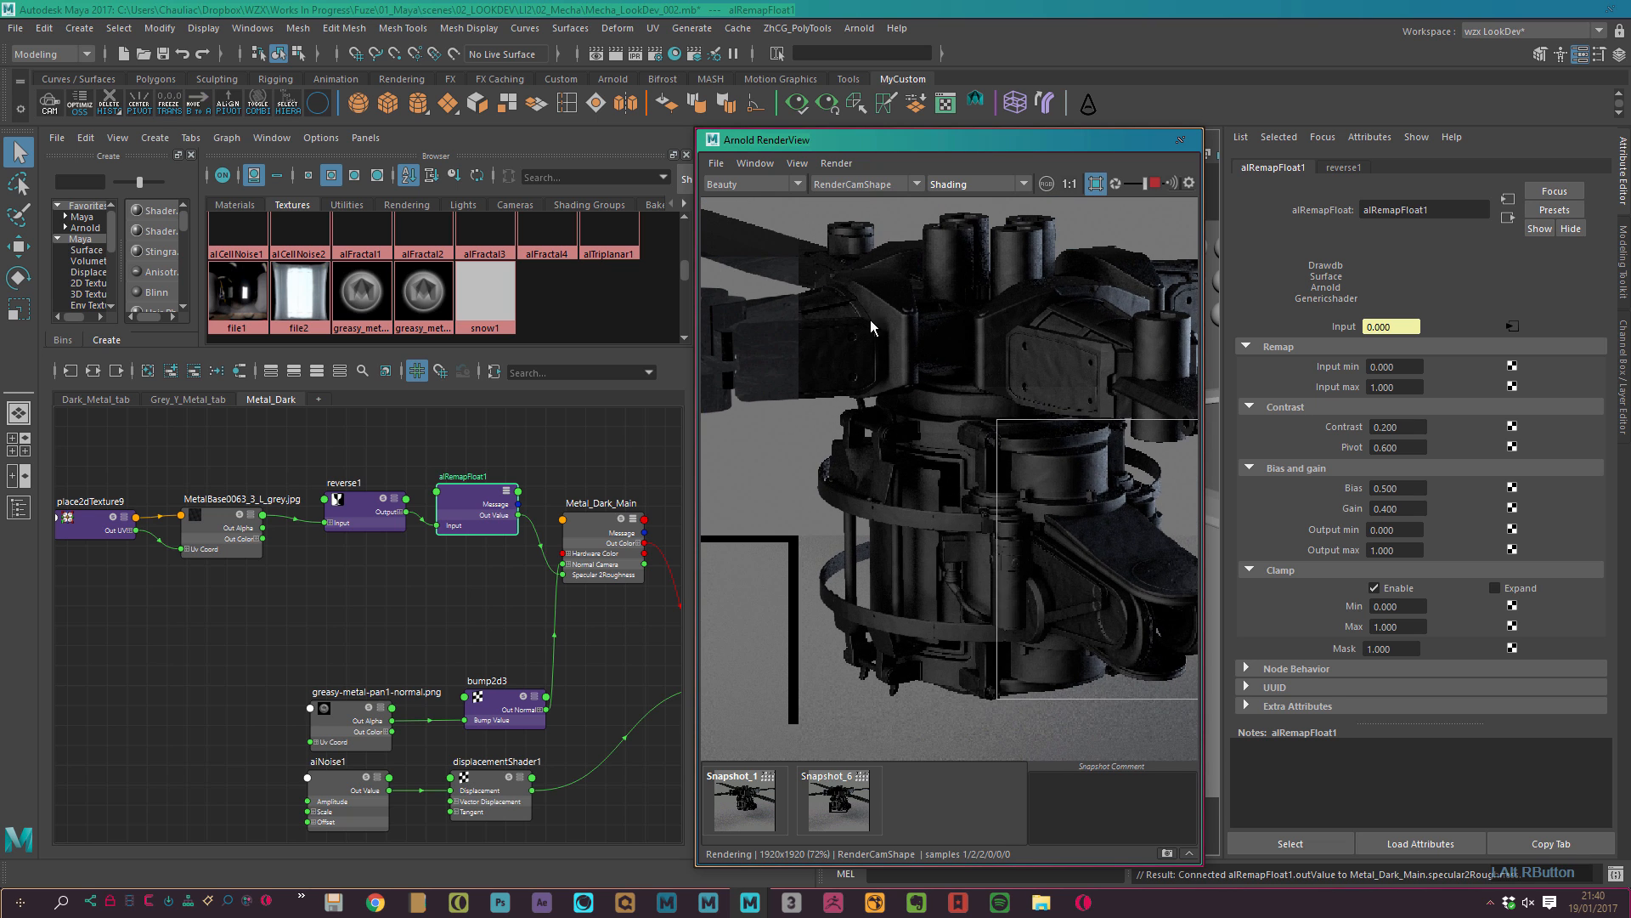
pyautogui.keyDown('shift'); pyautogui.moveTo(794, 244); pyautogui.dragTo(1198, 755); pyautogui.keyUp('shift')
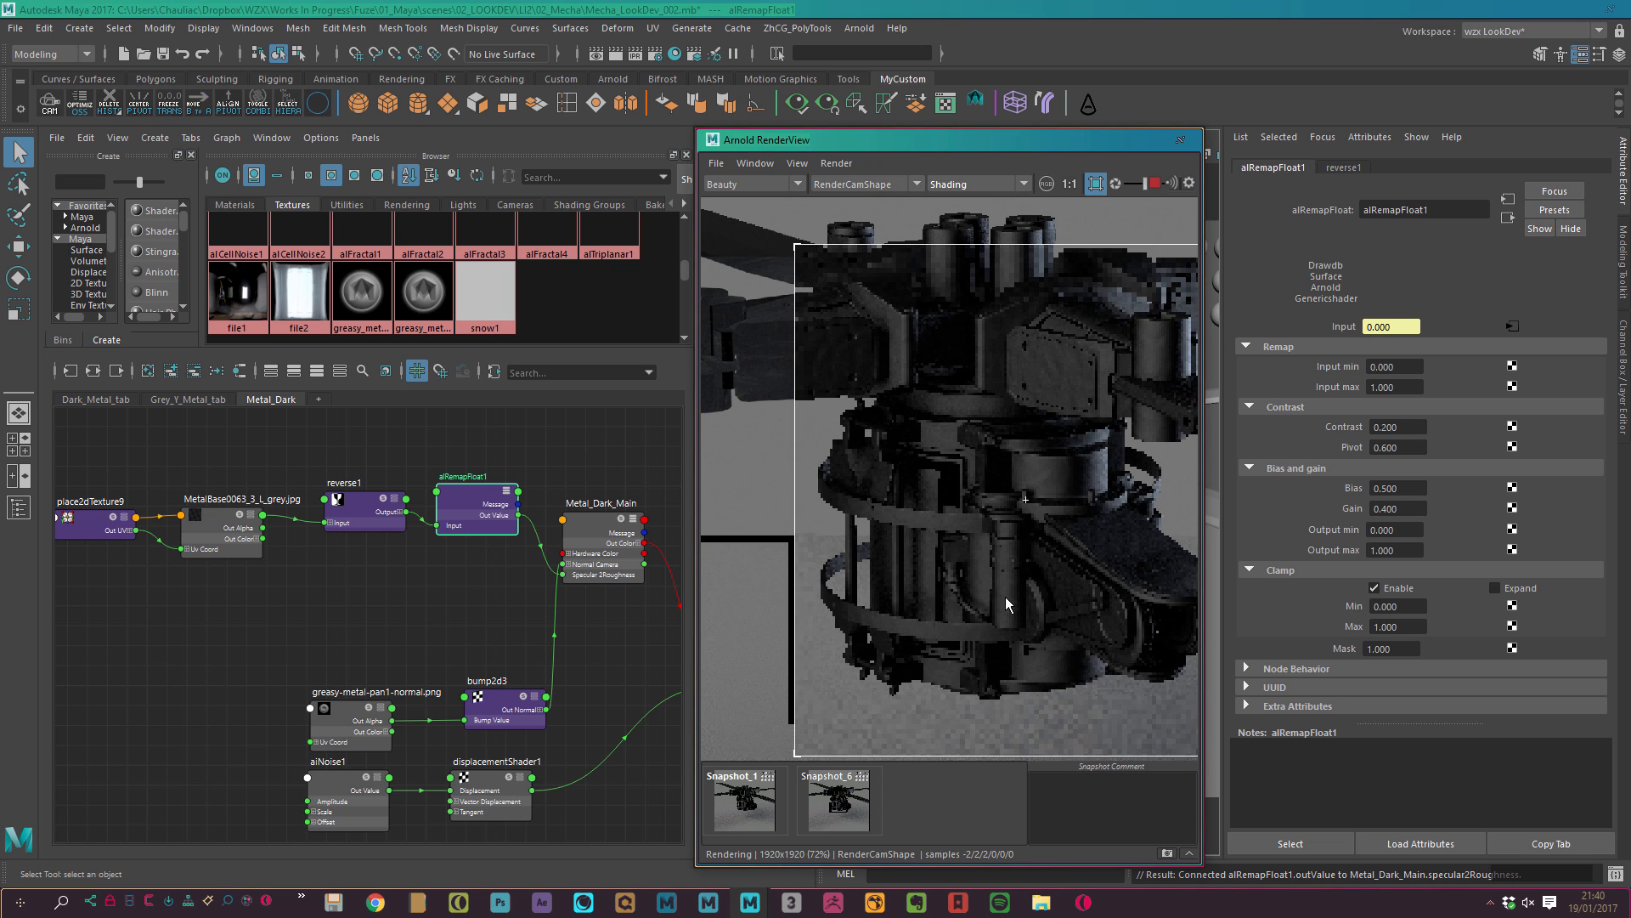
pyautogui.keyDown('alt'); pyautogui.moveTo(1006, 597); pyautogui.dragTo(1197, 655, button='right'); pyautogui.keyUp('alt')
pyautogui.keyDown('alt'); pyautogui.moveTo(1102, 505); pyautogui.dragTo(1099, 446, button='middle'); pyautogui.keyUp('alt')
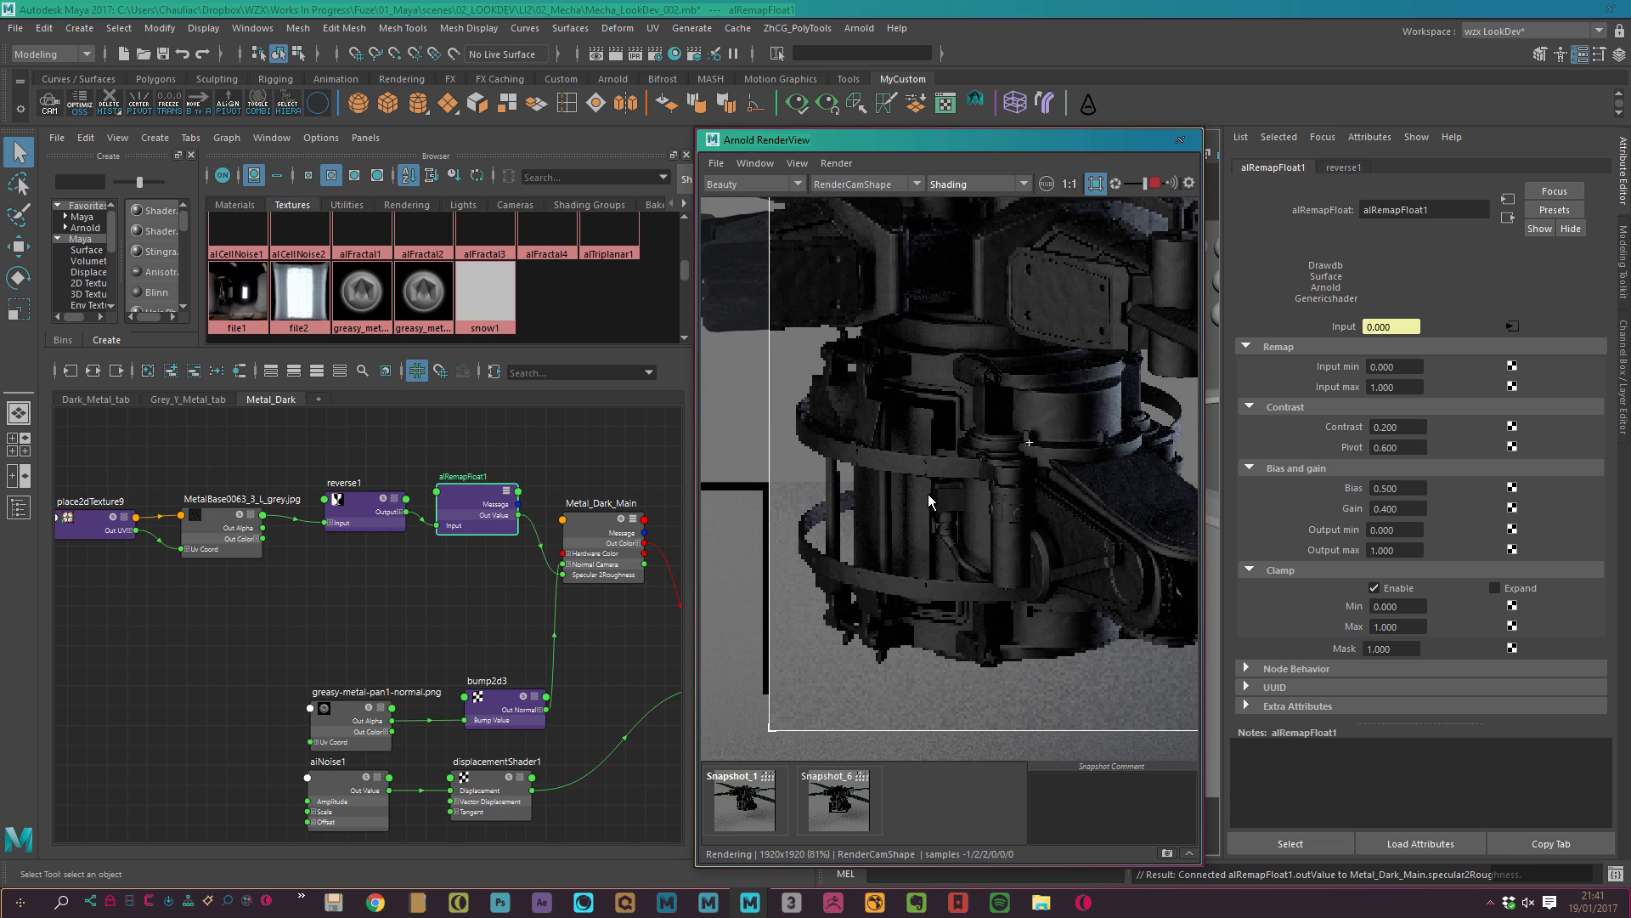
pyautogui.keyDown('alt'); pyautogui.moveTo(928, 494); pyautogui.dragTo(915, 558, button='middle'); pyautogui.keyUp('alt')
pyautogui.keyDown('alt'); pyautogui.moveTo(858, 582); pyautogui.dragTo(996, 601, button='right'); pyautogui.keyUp('alt')
pyautogui.keyDown('alt'); pyautogui.moveTo(995, 602); pyautogui.dragTo(992, 517, button='middle'); pyautogui.keyUp('alt')
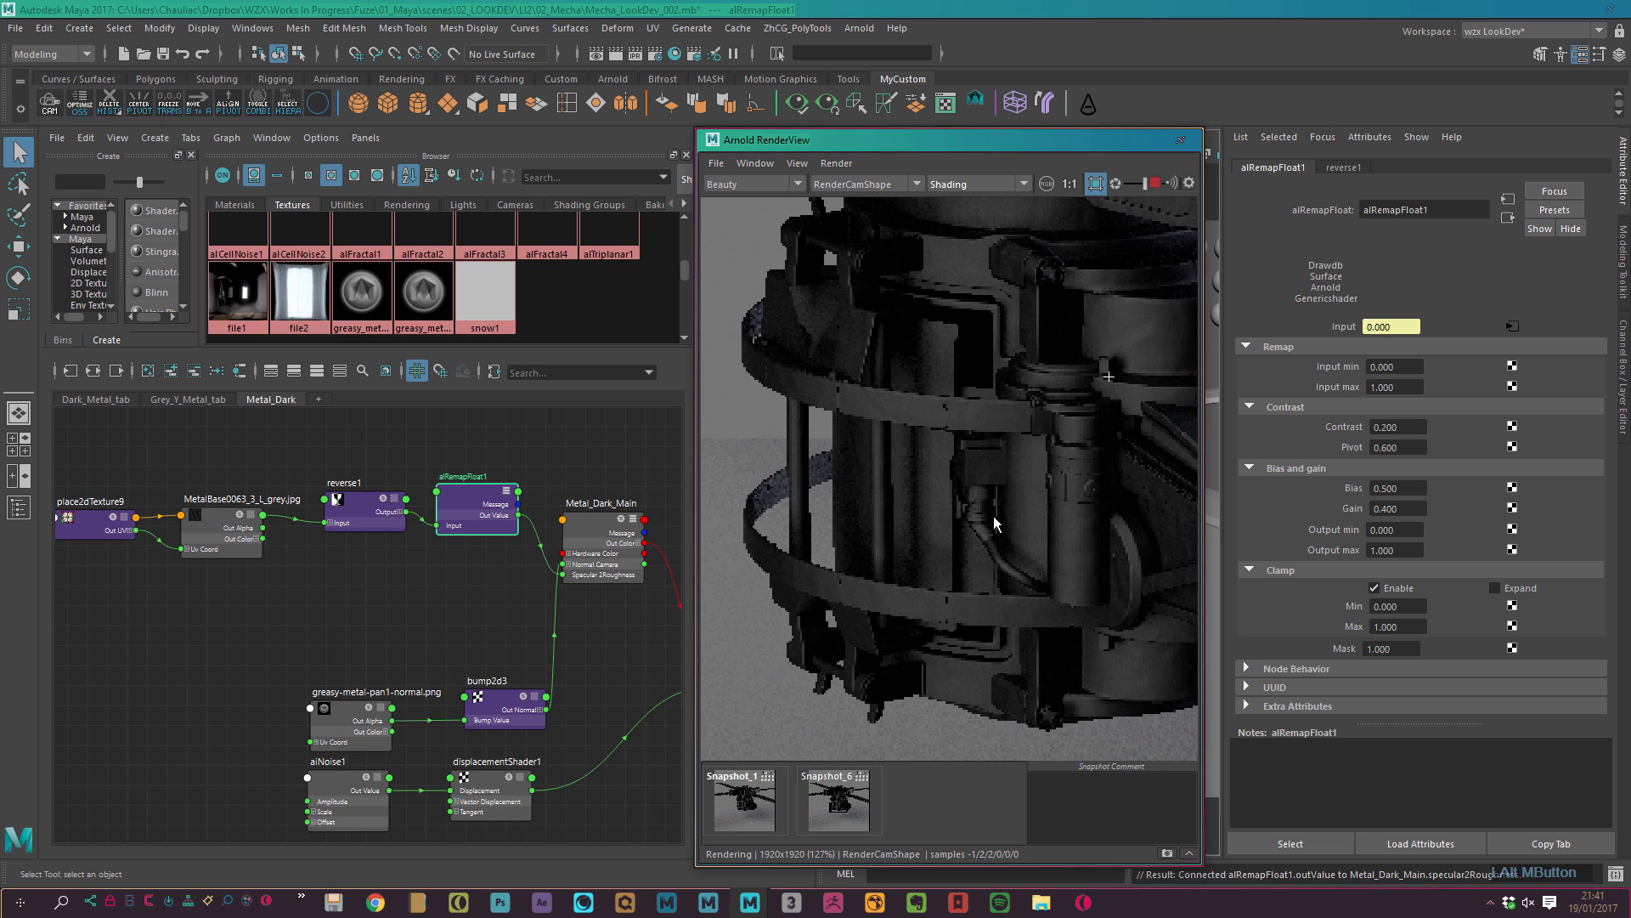
# Set the alRemapFloat node's contrast Pivot to 0.5 and re-render a region over the upper metal band of the body.
pyautogui.doubleClick(1398, 448)
pyautogui.write('0.5')
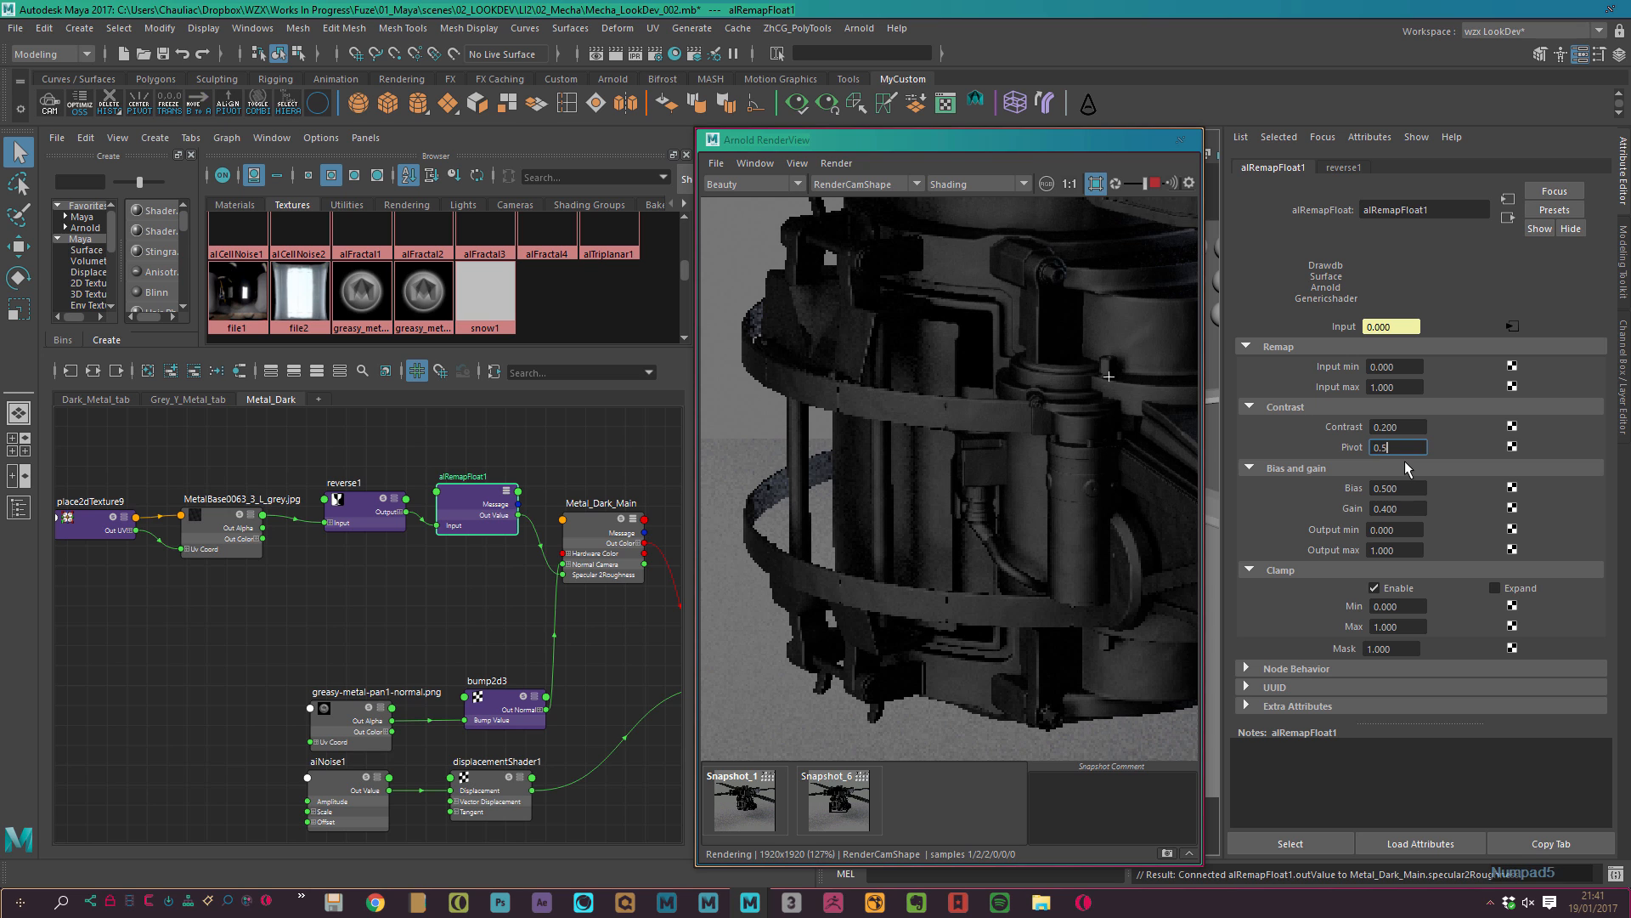
pyautogui.press('Return')
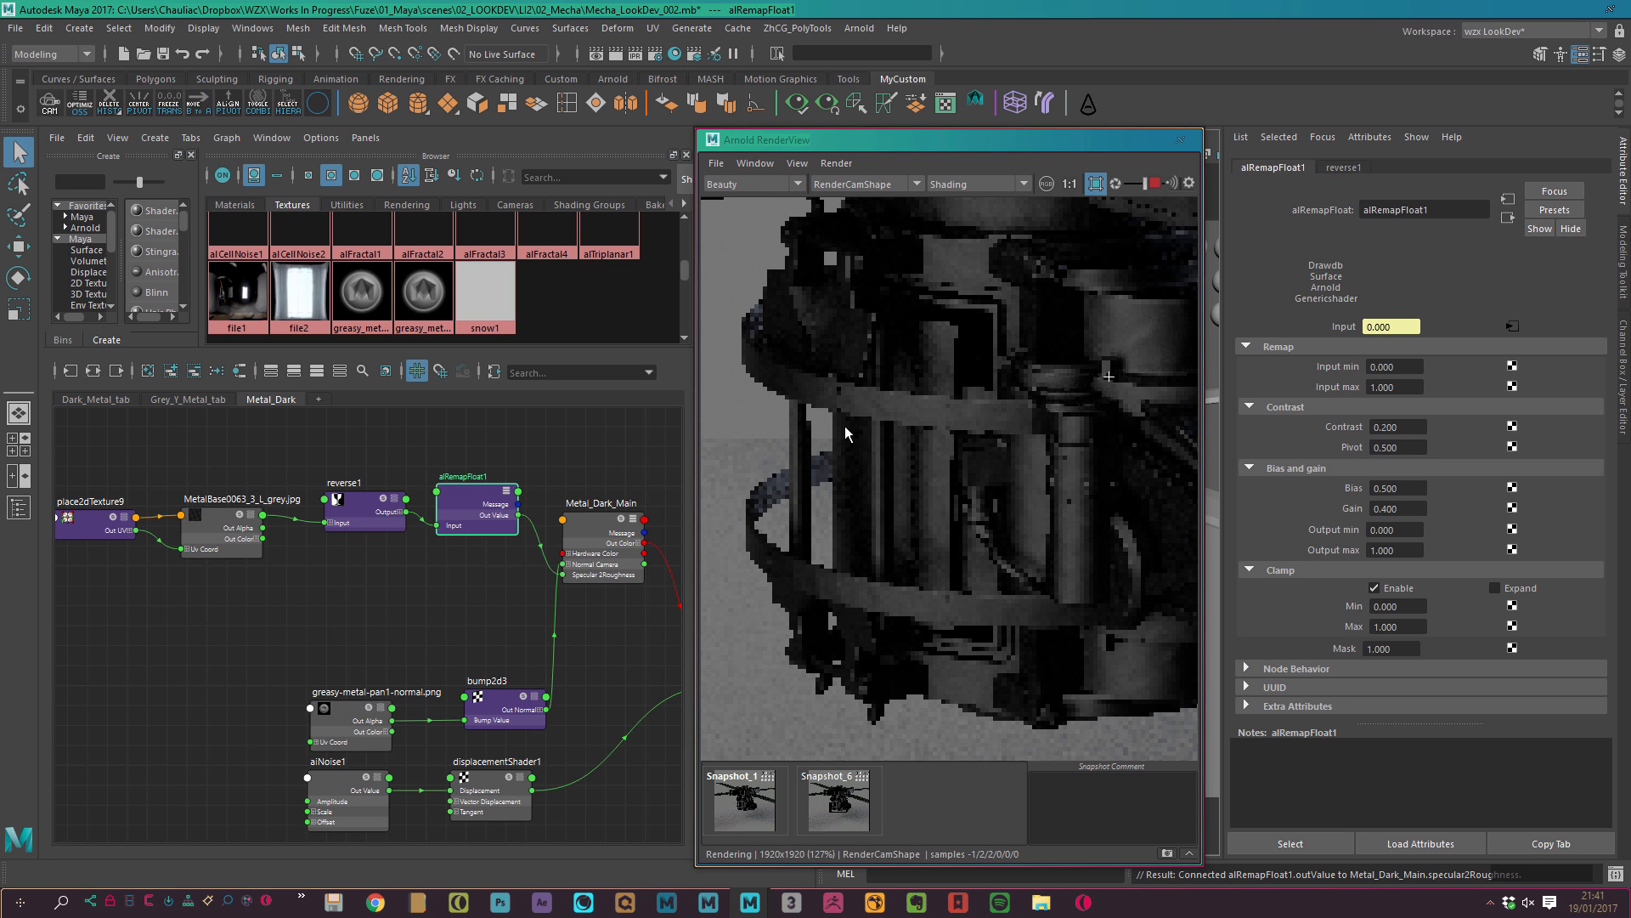
pyautogui.keyDown('alt'); pyautogui.moveTo(1006, 463); pyautogui.dragTo(1044, 469, button='right'); pyautogui.keyUp('alt')
pyautogui.keyDown('alt'); pyautogui.moveTo(1022, 400); pyautogui.dragTo(1092, 415, button='middle'); pyautogui.keyUp('alt')
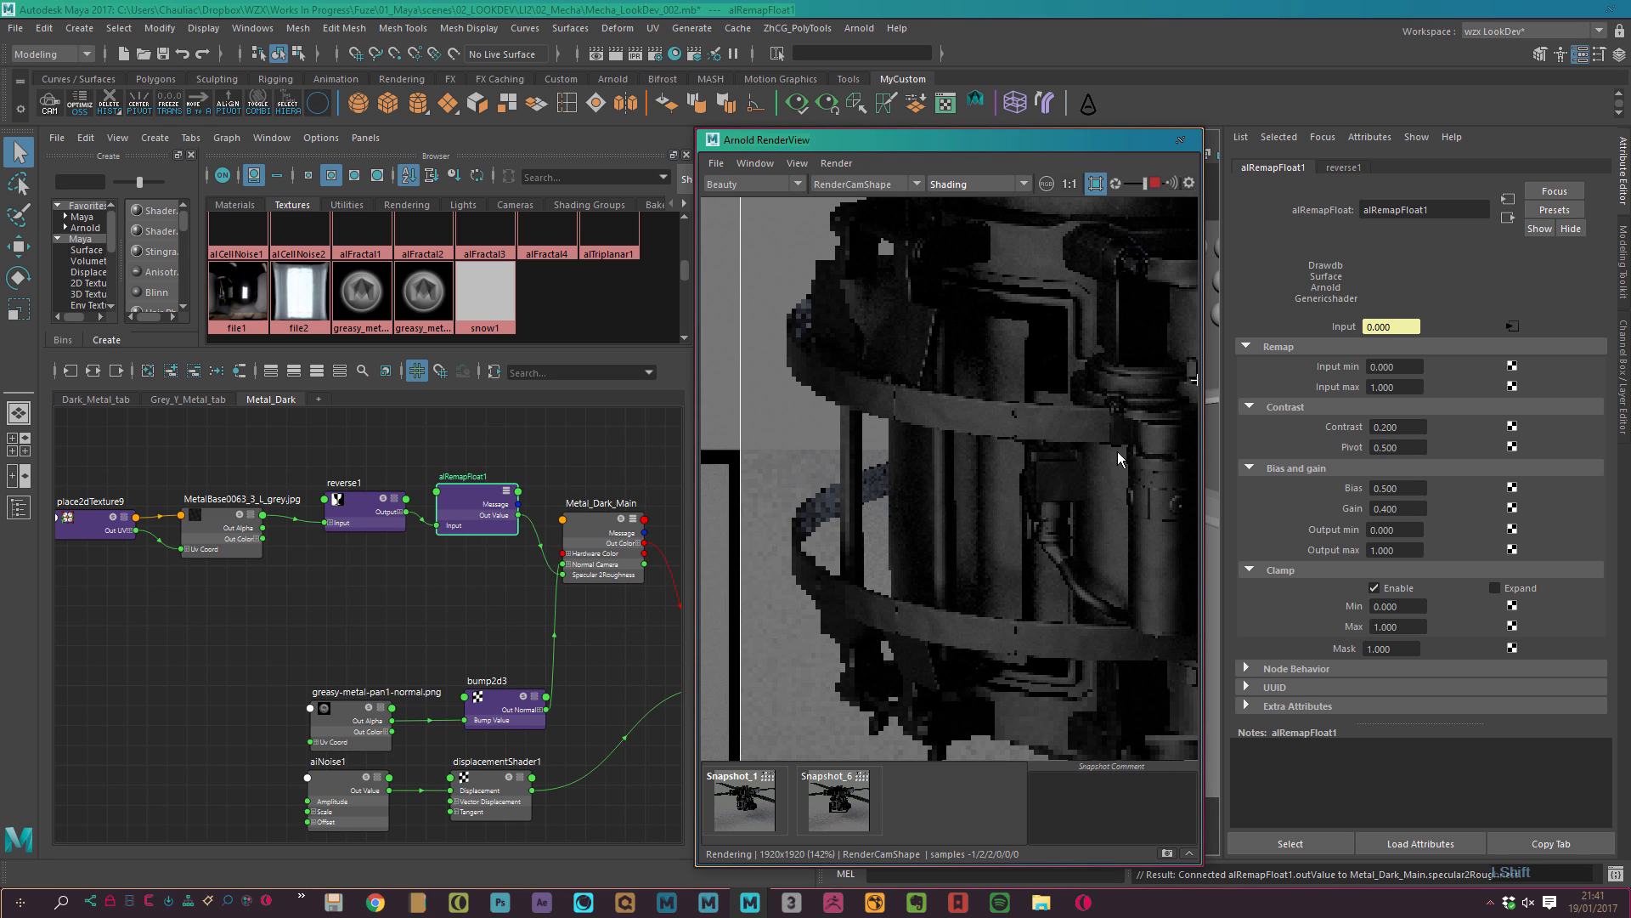
pyautogui.moveTo(1129, 464); pyautogui.dragTo(782, 312)
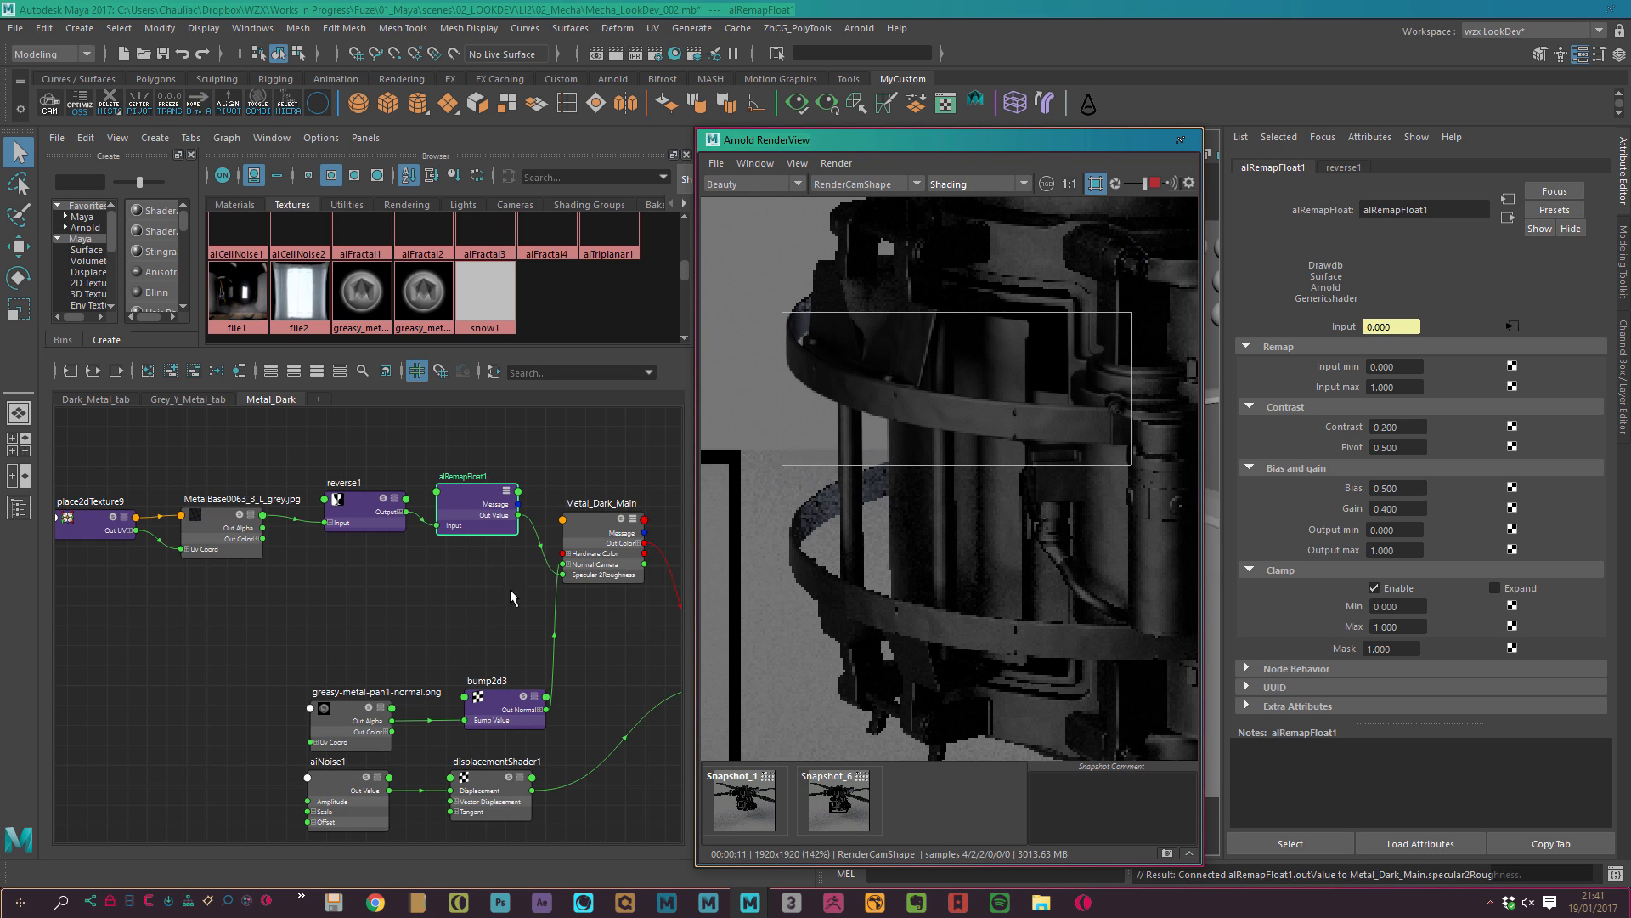
# Spread out the shader network by moving the Metal_Dark_Main shader above and clear of its input nodes.
pyautogui.click(598, 440)
pyautogui.moveTo(601, 520); pyautogui.dragTo(628, 483)
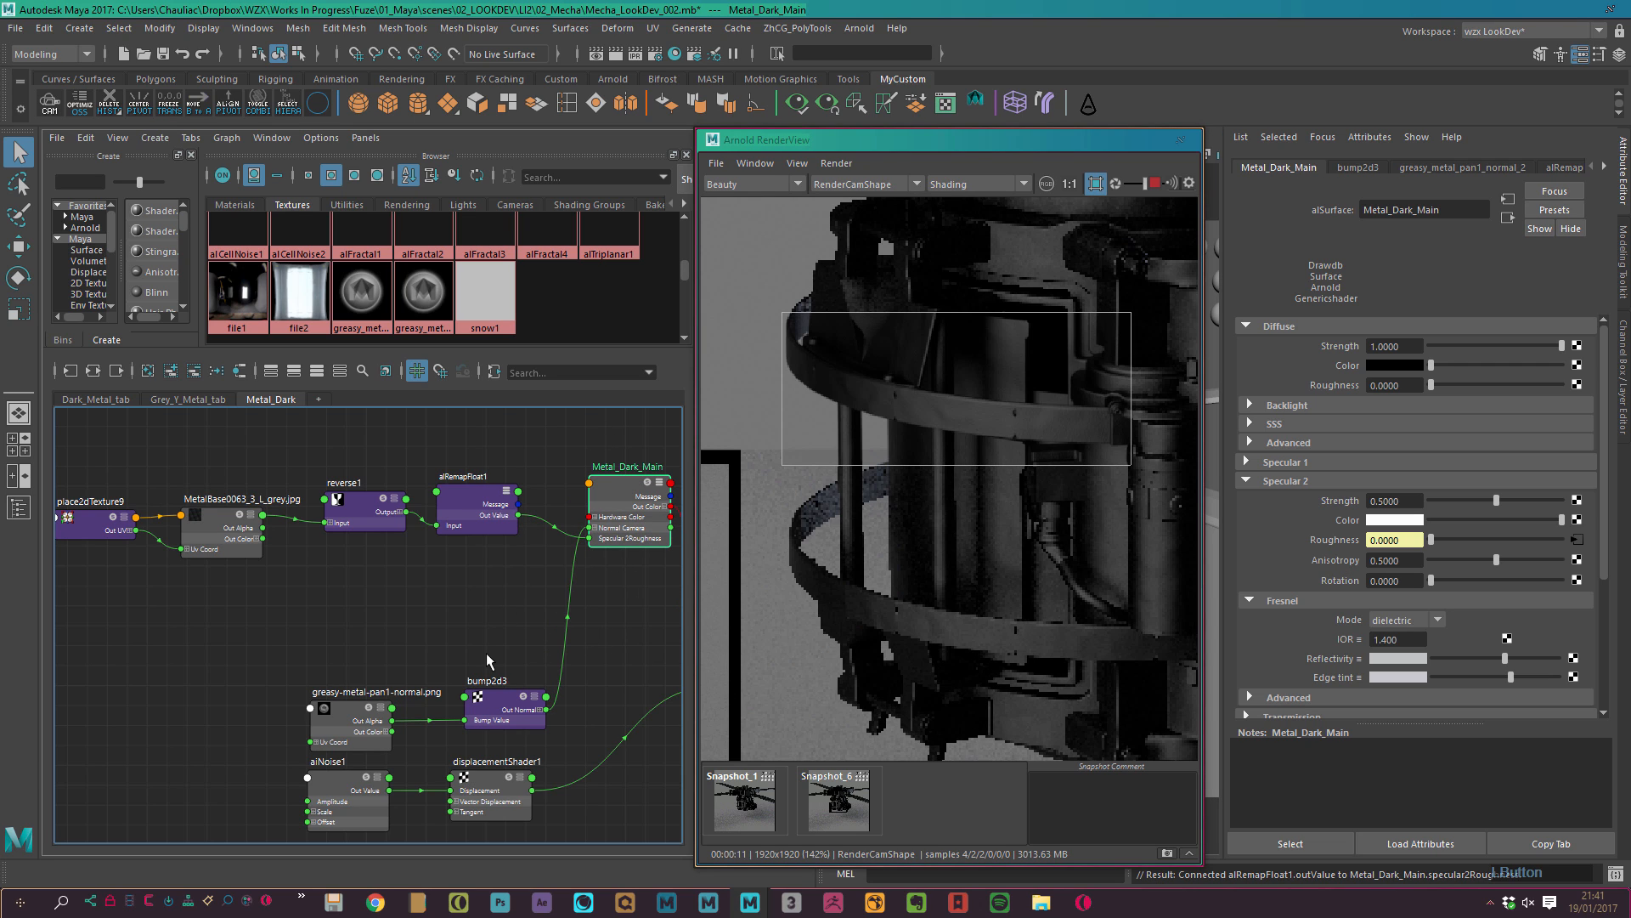
pyautogui.keyDown('alt'); pyautogui.moveTo(538, 631); pyautogui.dragTo(365, 560, button='right'); pyautogui.keyUp('alt')
pyautogui.moveTo(224, 468); pyautogui.dragTo(470, 619)
pyautogui.keyDown('alt'); pyautogui.moveTo(603, 634); pyautogui.dragTo(459, 659, button='middle'); pyautogui.keyUp('alt')
pyautogui.click(495, 515)
pyautogui.moveTo(470, 567); pyautogui.dragTo(507, 548)
pyautogui.click(565, 560)
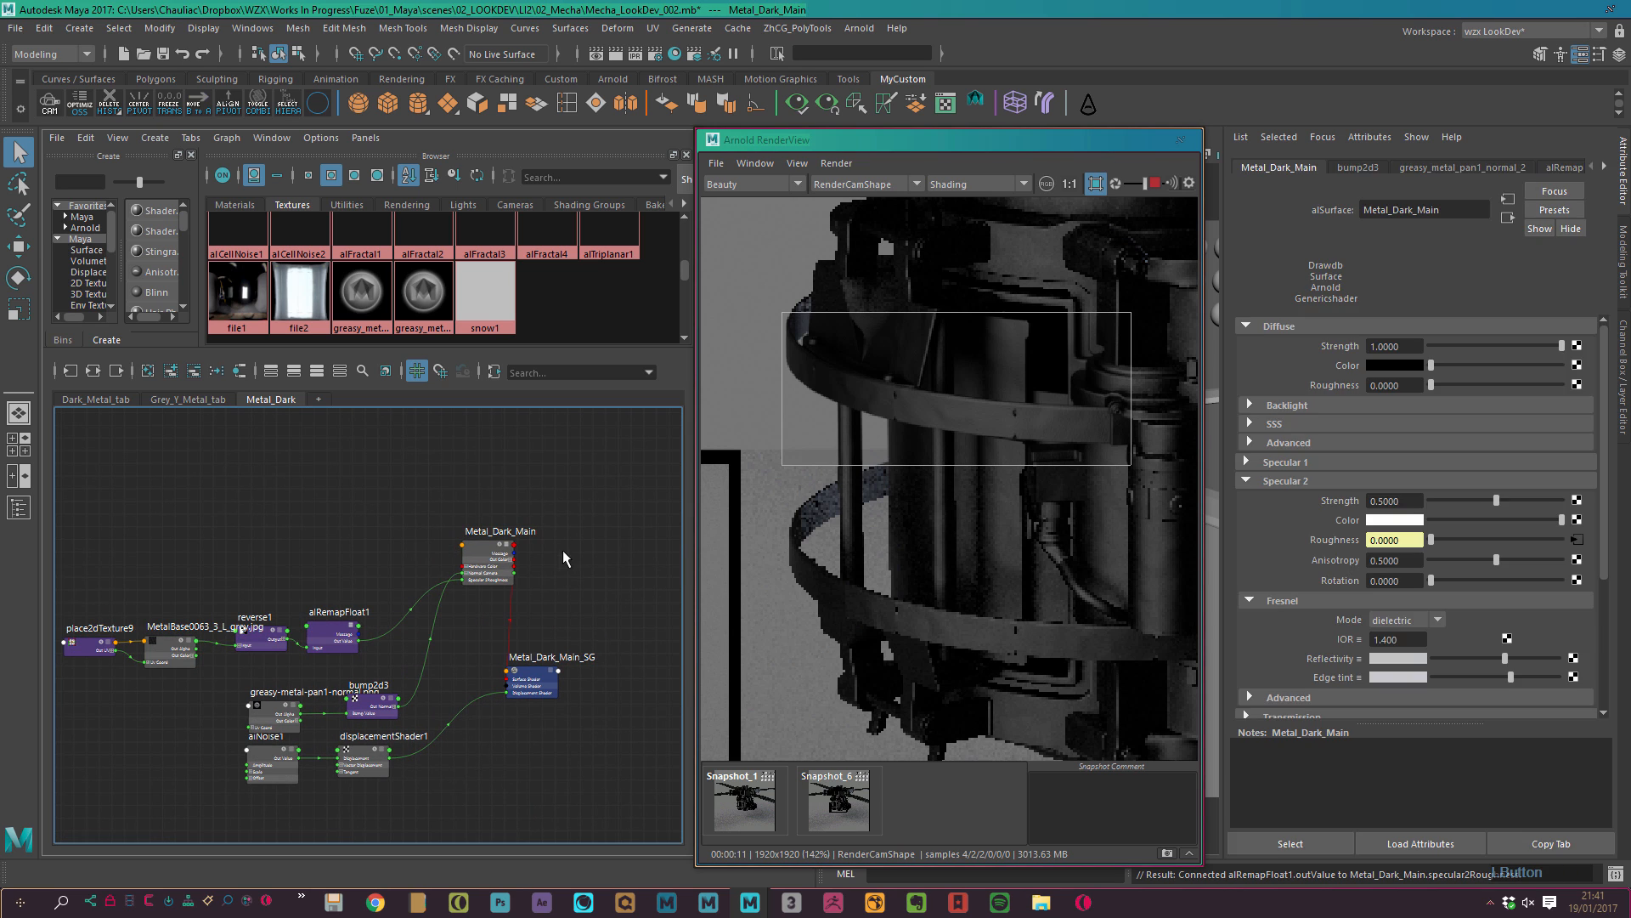
# Store a snapshot of the current banded body render and compare it with Snapshot_6.
pyautogui.click(1167, 854)
pyautogui.click(833, 803)
pyautogui.click(921, 796)
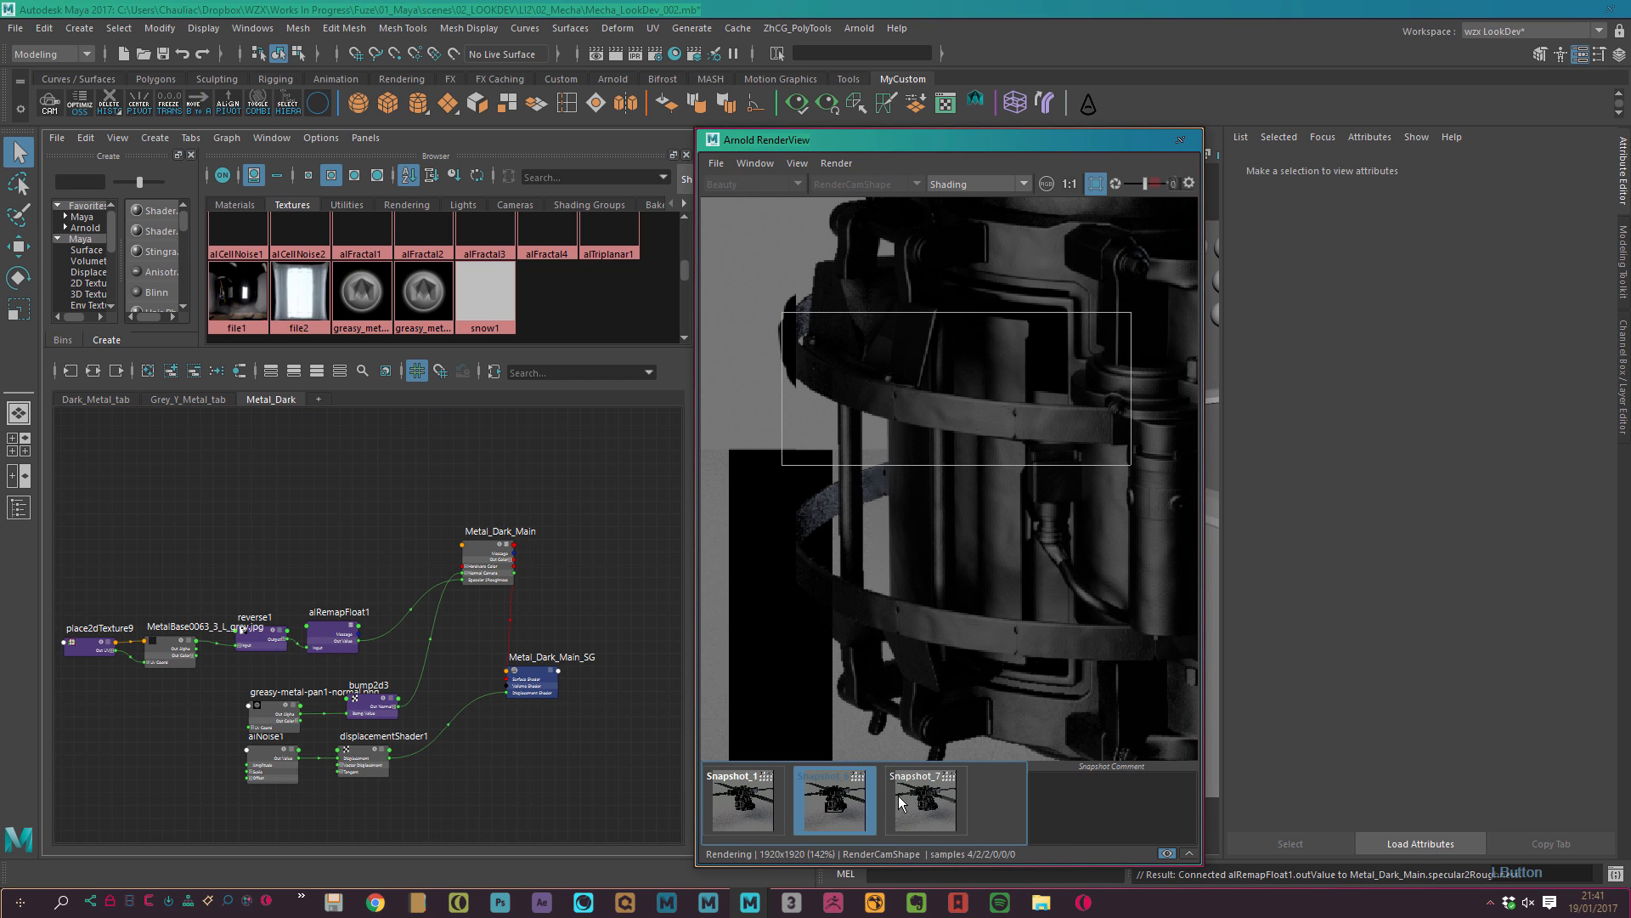
pyautogui.click(824, 795)
pyautogui.click(906, 799)
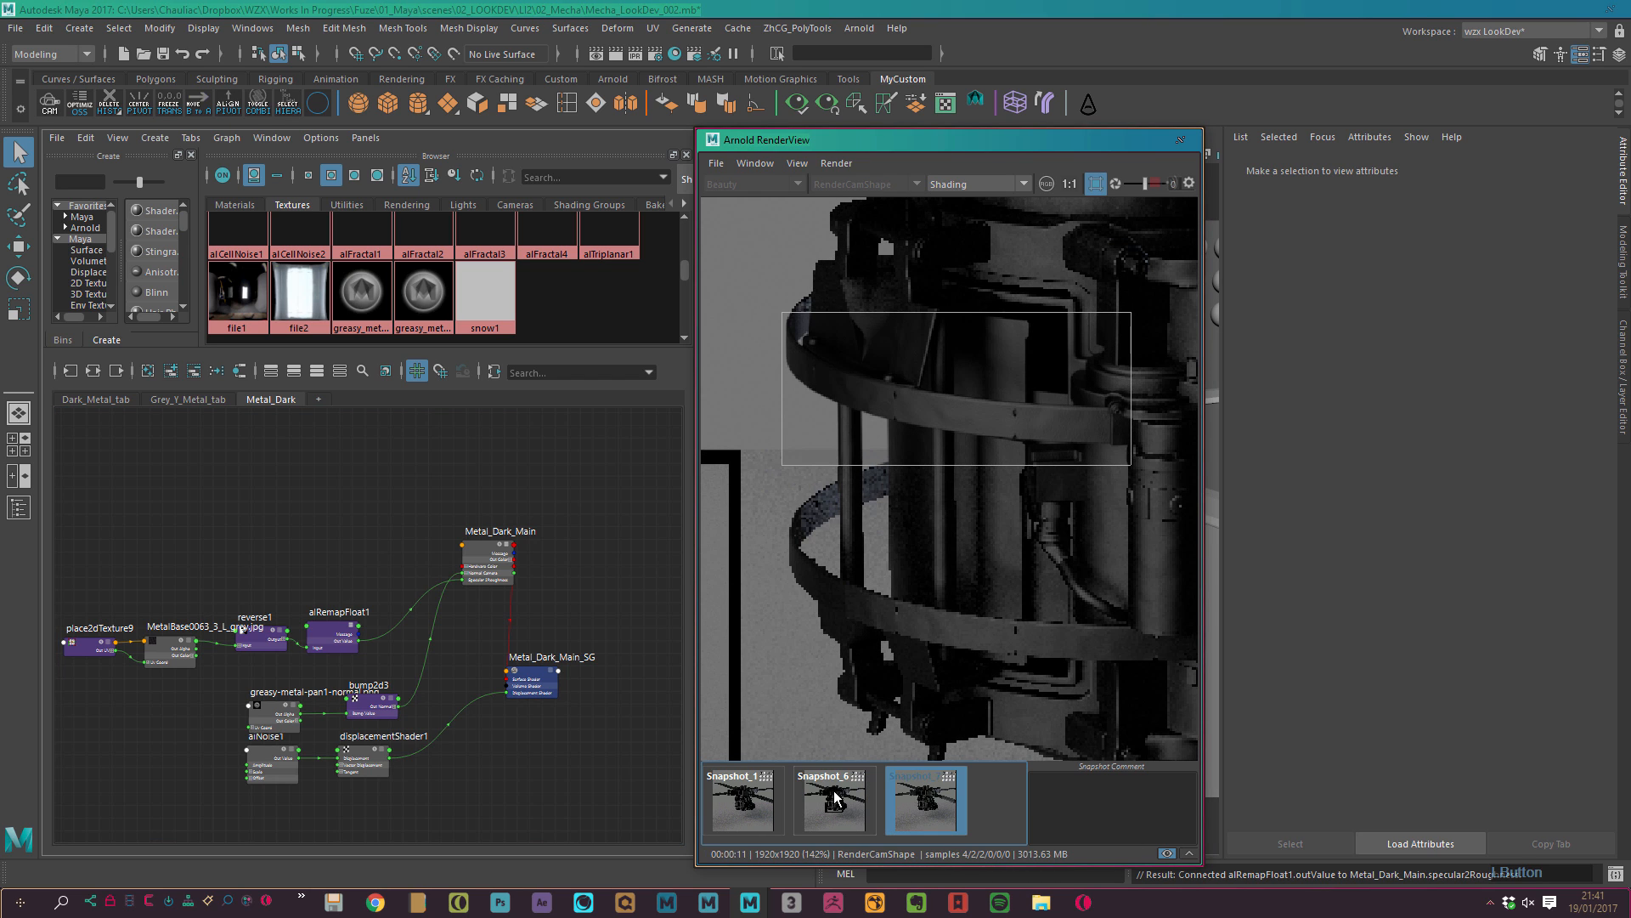
pyautogui.click(836, 794)
pyautogui.click(920, 801)
pyautogui.click(927, 806)
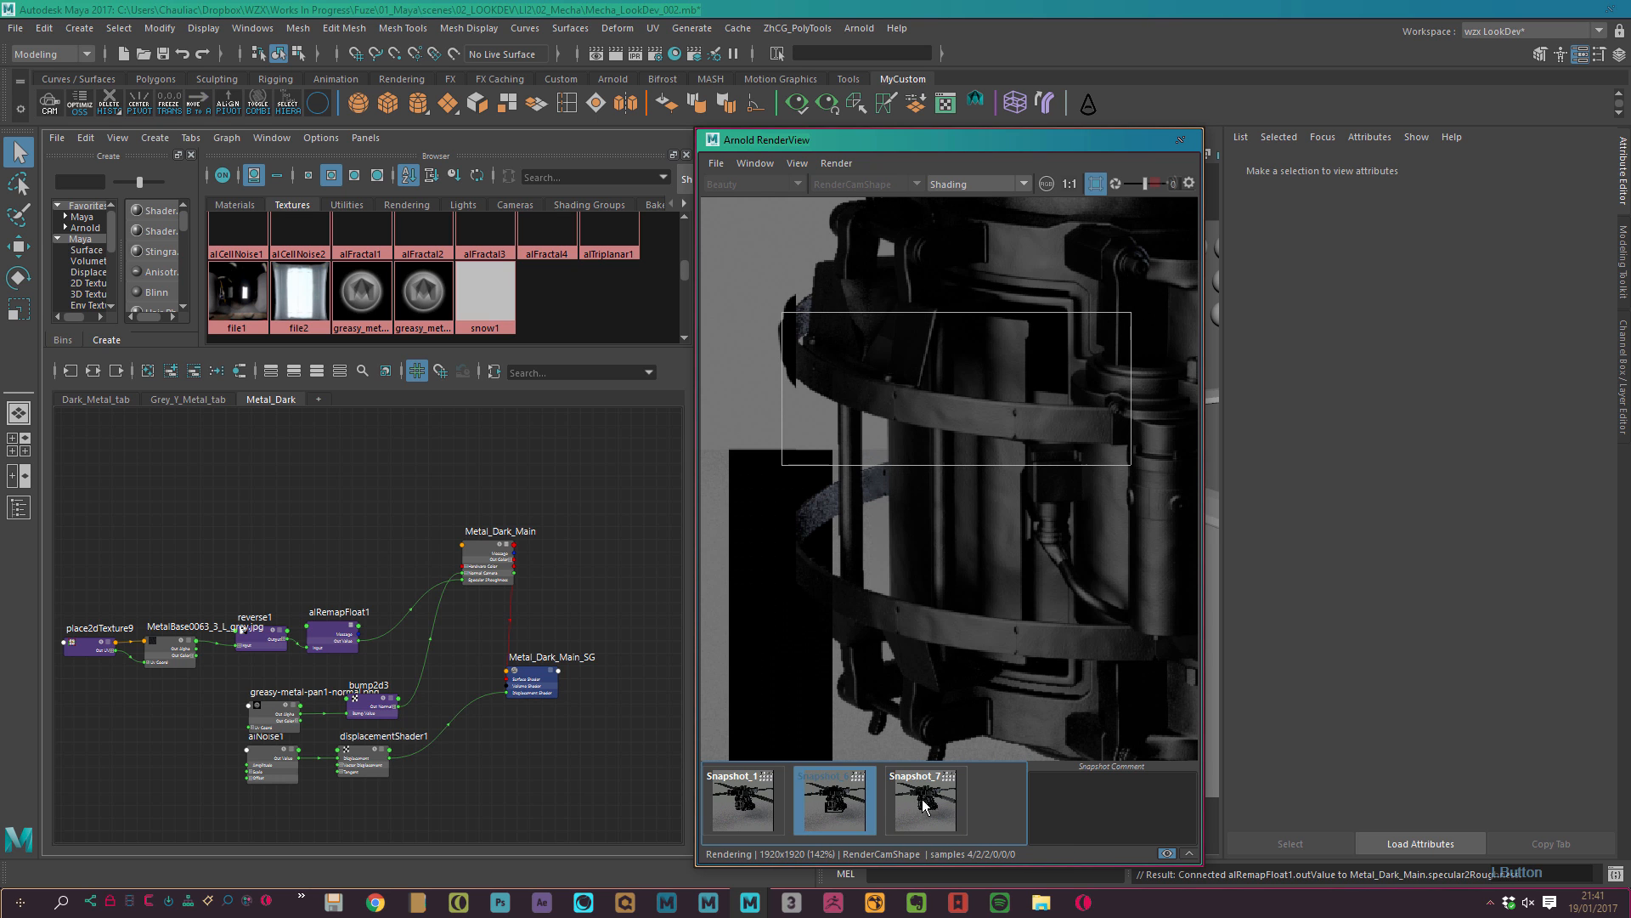
# Compare Snapshot_6 and Snapshot_7 close up on the upper metal band and its bracket.
pyautogui.click(836, 808)
pyautogui.click(836, 807)
pyautogui.keyDown('alt'); pyautogui.moveTo(1012, 415); pyautogui.dragTo(819, 419, button='right'); pyautogui.keyUp('alt')
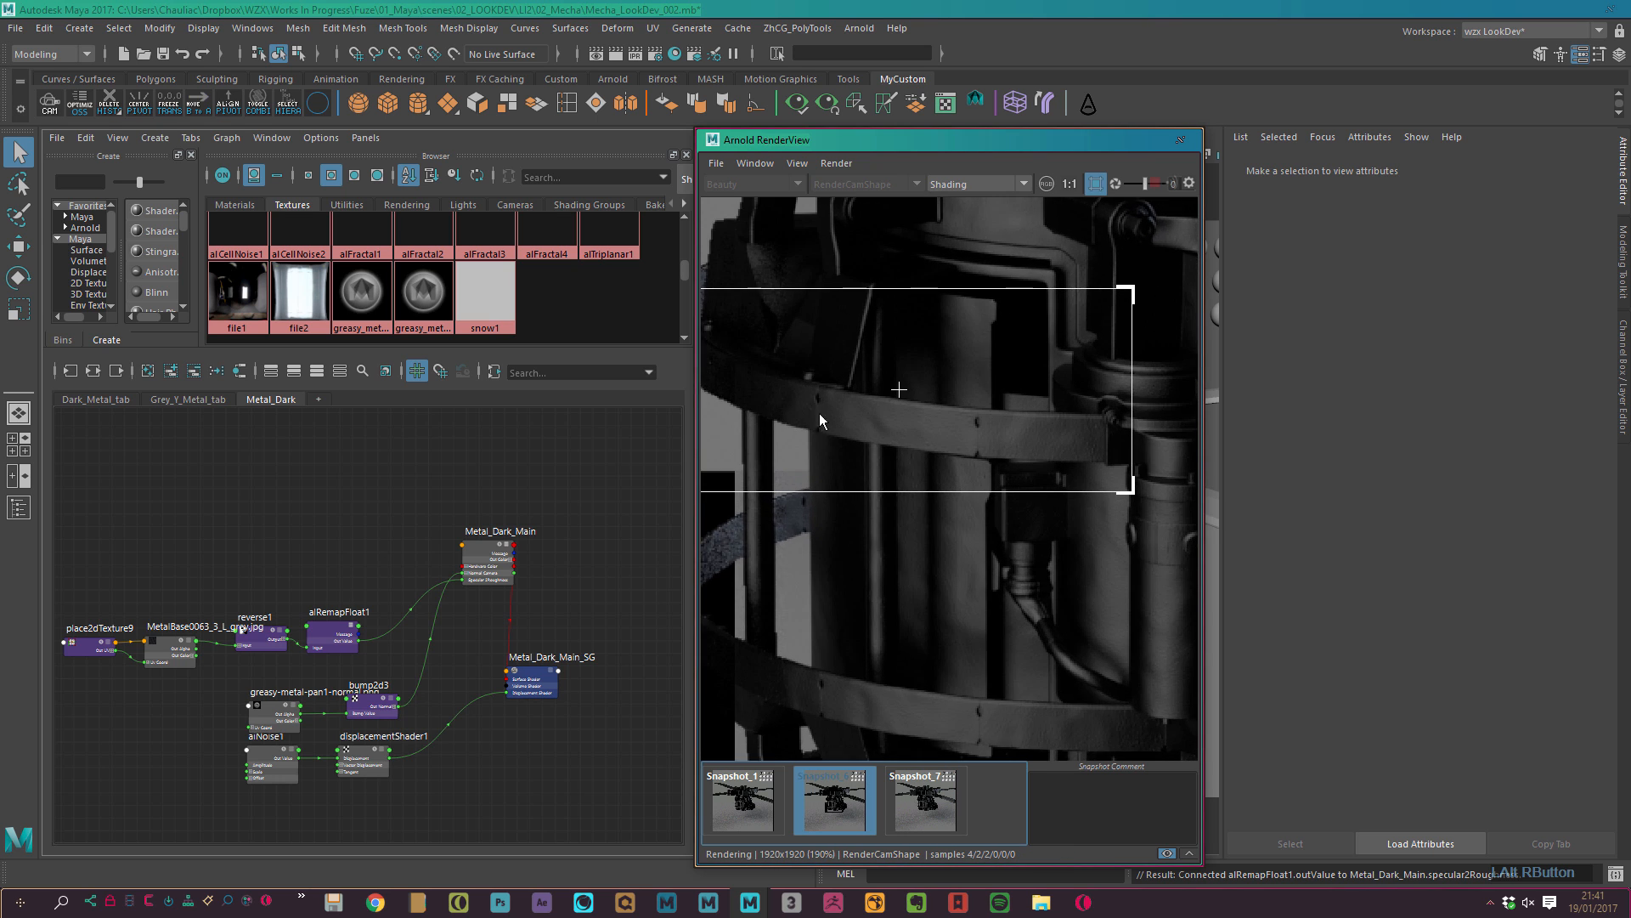
pyautogui.keyDown('alt'); pyautogui.moveTo(819, 418); pyautogui.dragTo(990, 492, button='middle'); pyautogui.keyUp('alt')
pyautogui.keyDown('alt'); pyautogui.moveTo(990, 493); pyautogui.dragTo(887, 428, button='right'); pyautogui.keyUp('alt')
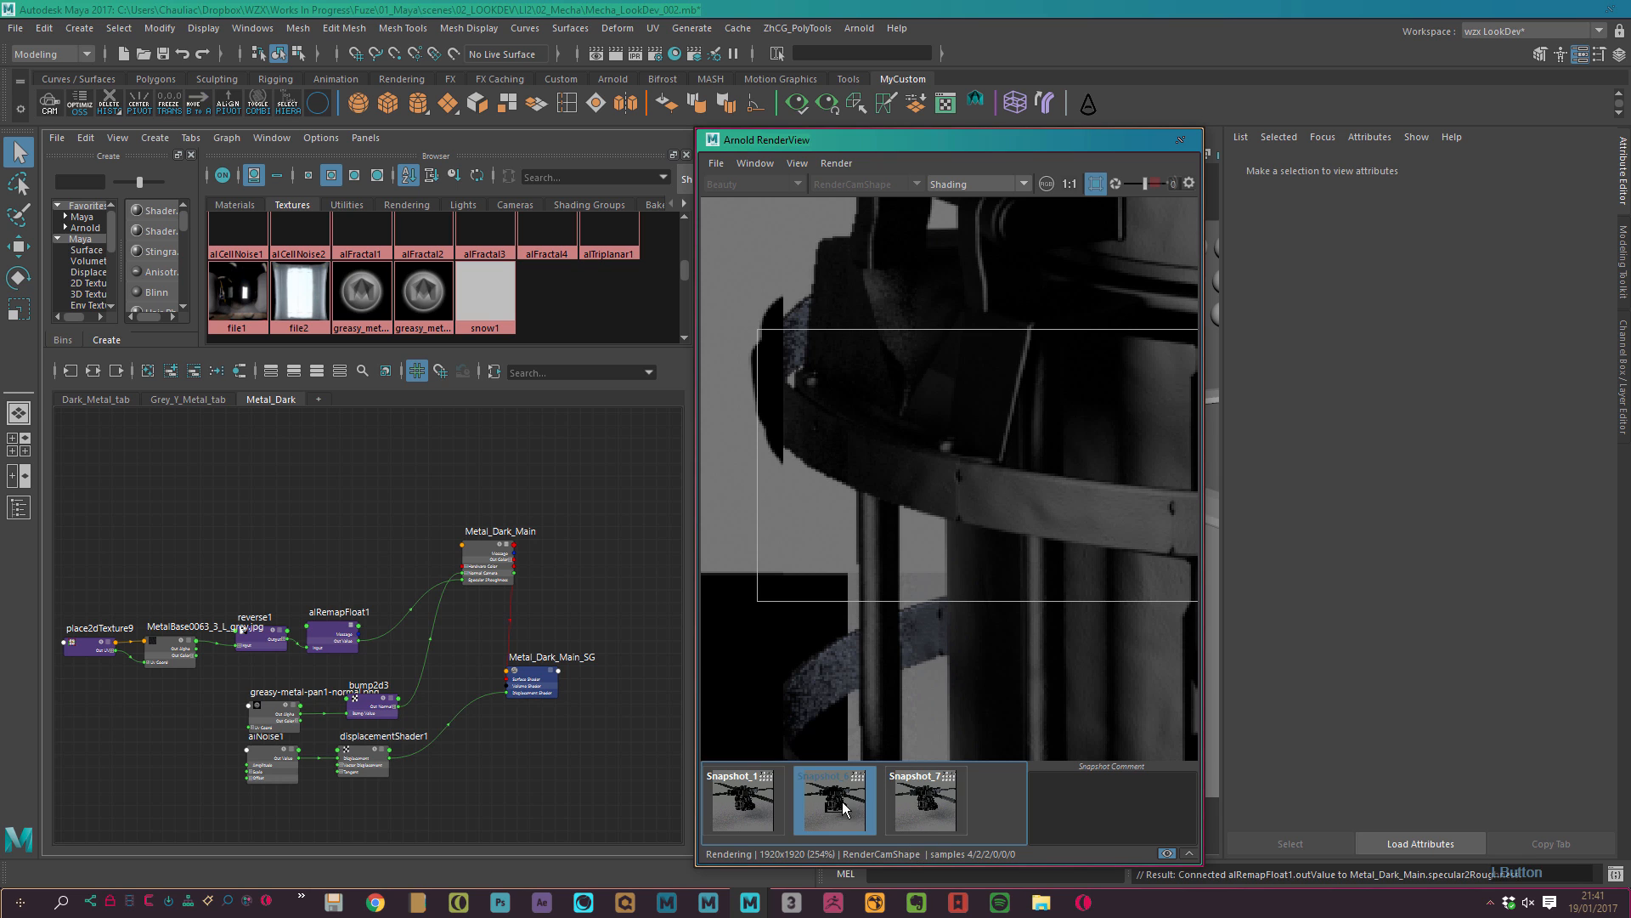
pyautogui.click(919, 812)
pyautogui.click(841, 807)
pyautogui.click(914, 802)
pyautogui.click(834, 807)
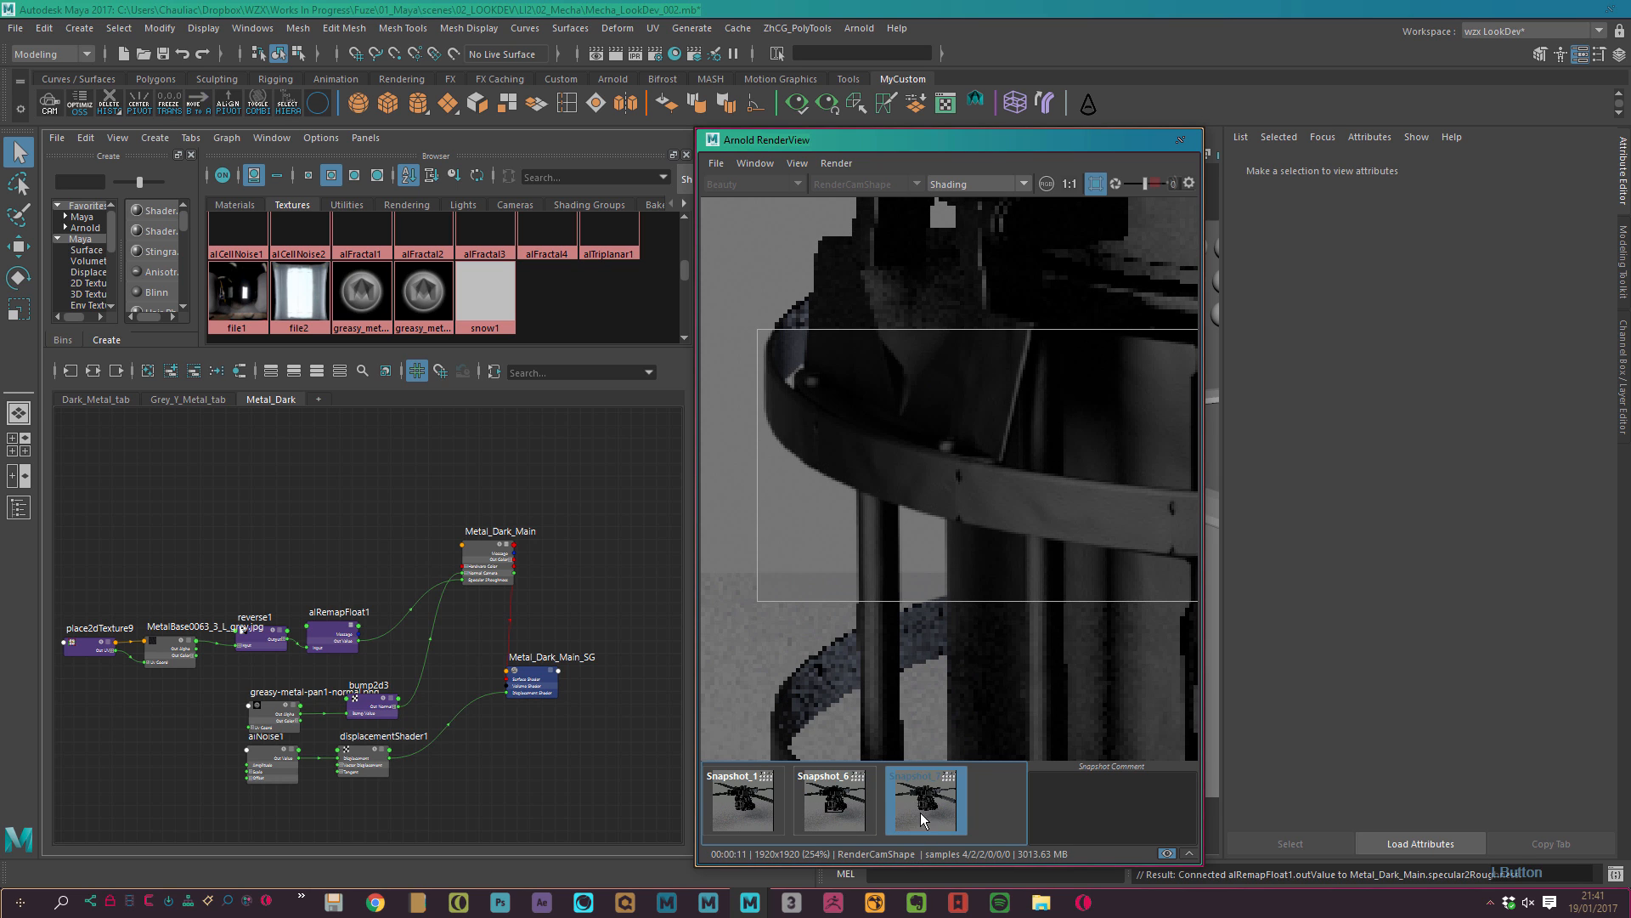
pyautogui.click(920, 813)
# Examine the lower pipes in the snapshot, and set the render region around the arm plate joint.
pyautogui.keyDown('alt'); pyautogui.moveTo(1046, 602); pyautogui.dragTo(755, 353, button='middle'); pyautogui.keyUp('alt')
pyautogui.keyDown('alt'); pyautogui.moveTo(1098, 521); pyautogui.dragTo(1011, 452, button='middle'); pyautogui.keyUp('alt')
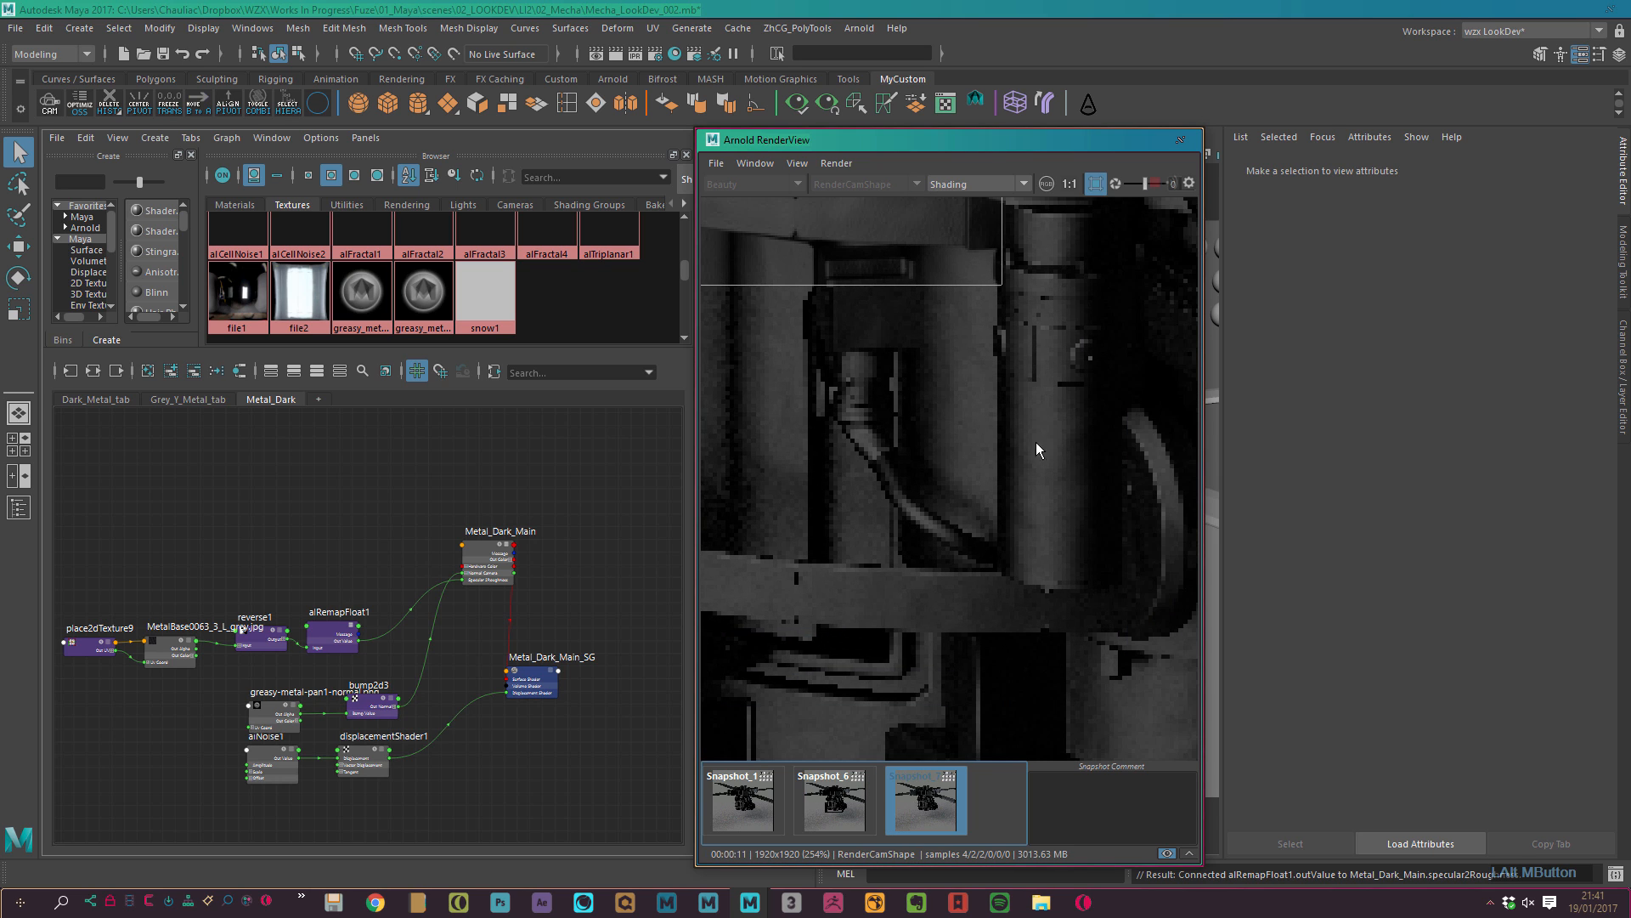
pyautogui.keyDown('alt'); pyautogui.moveTo(1096, 663); pyautogui.dragTo(717, 344, button='middle'); pyautogui.keyUp('alt')
pyautogui.scroll(-2, 717, 344)
pyautogui.moveTo(1104, 340)
pyautogui.keyDown('alt'); pyautogui.mouseDown(button='middle')
pyautogui.moveTo(906, 362)
pyautogui.moveTo(850, 342)
pyautogui.moveTo(957, 452)
pyautogui.mouseUp(button='middle'); pyautogui.keyUp('alt')
pyautogui.scroll(-1, 829, 393)
pyautogui.keyDown('shift'); pyautogui.moveTo(803, 276); pyautogui.dragTo(1196, 720); pyautogui.keyUp('shift')
pyautogui.keyDown('alt'); pyautogui.moveTo(1004, 650); pyautogui.dragTo(958, 622, button='middle'); pyautogui.keyUp('alt')
pyautogui.keyDown('alt'); pyautogui.moveTo(959, 622); pyautogui.dragTo(986, 612, button='right'); pyautogui.keyUp('alt')
pyautogui.press('space')
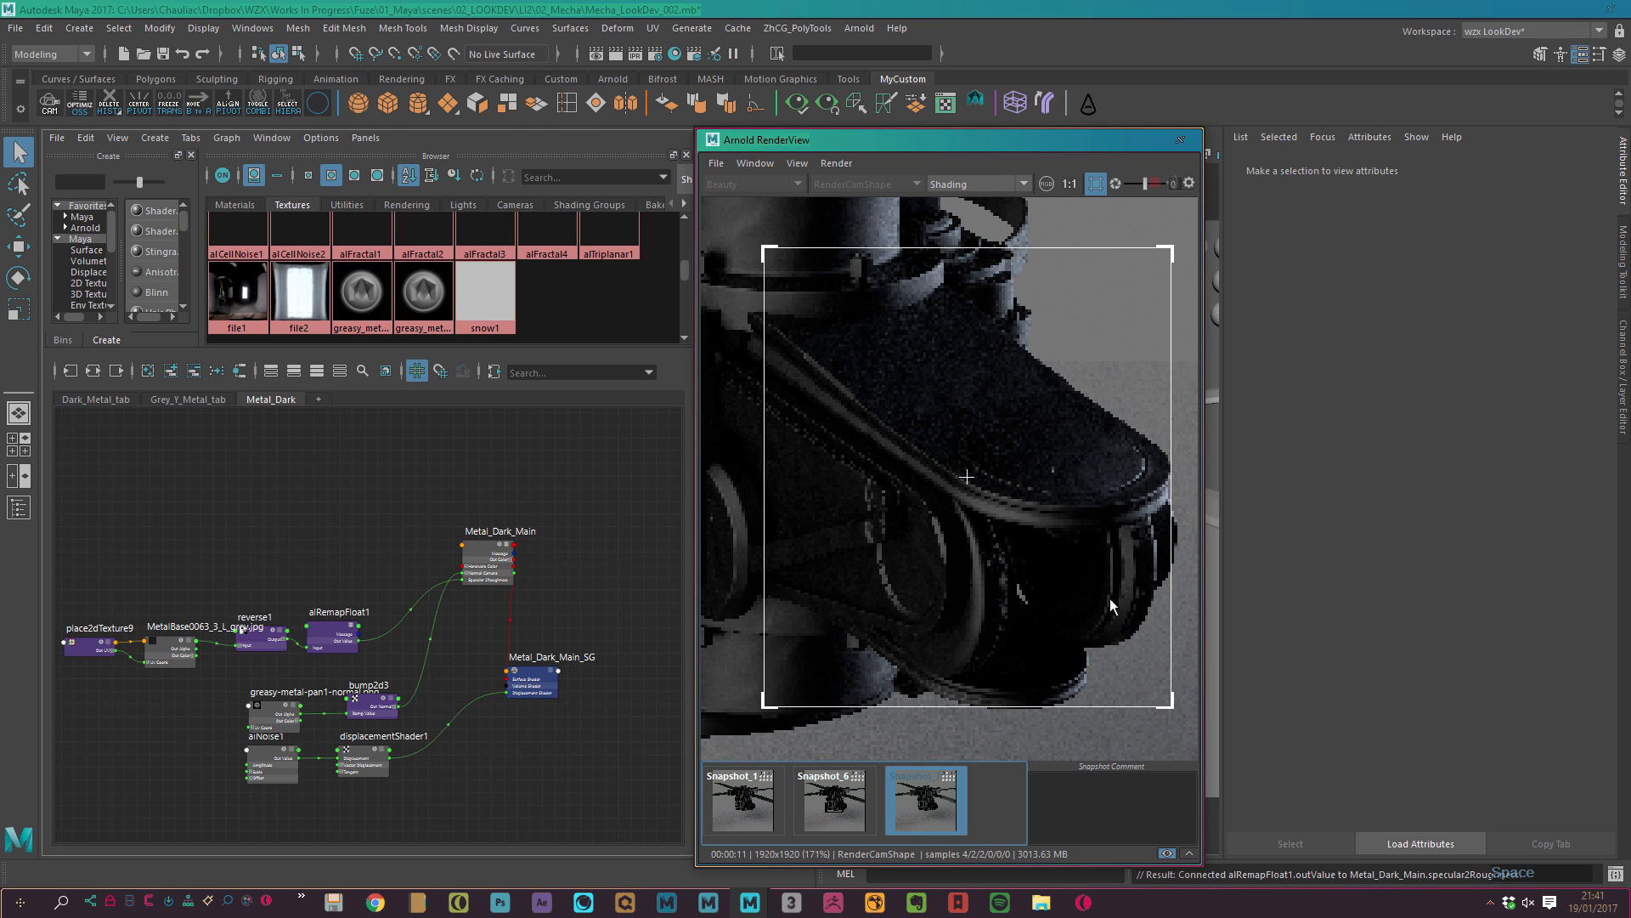
# Delete Snapshot_7 and restart the live render of the arm plate region.
pyautogui.click(933, 811)
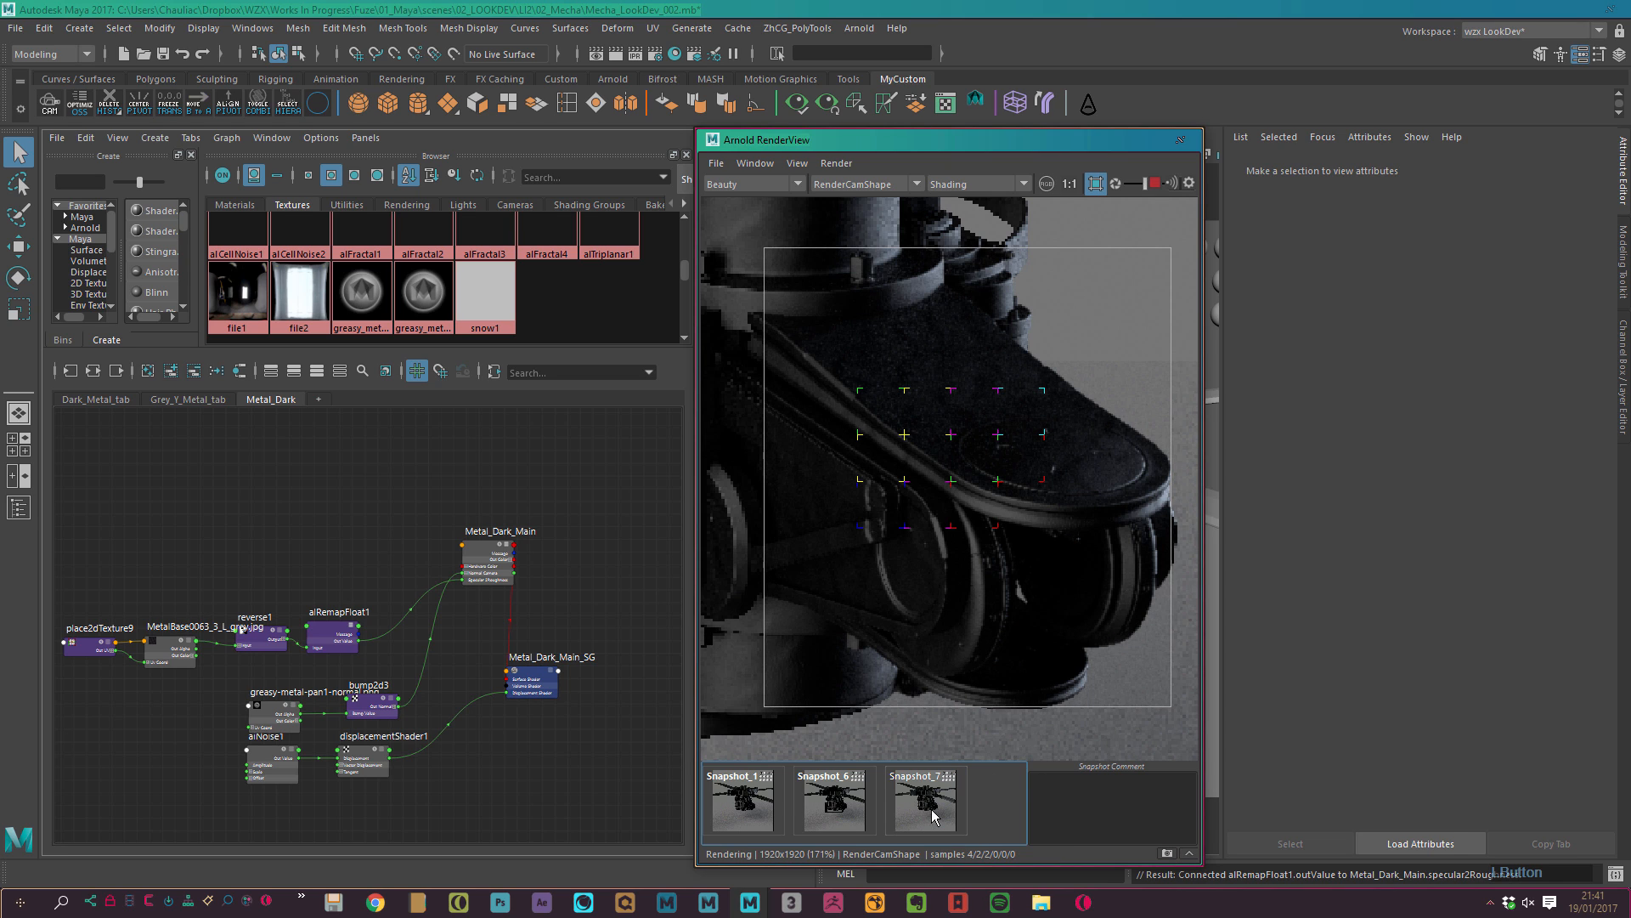
pyautogui.rightClick(931, 809)
pyautogui.click(971, 808)
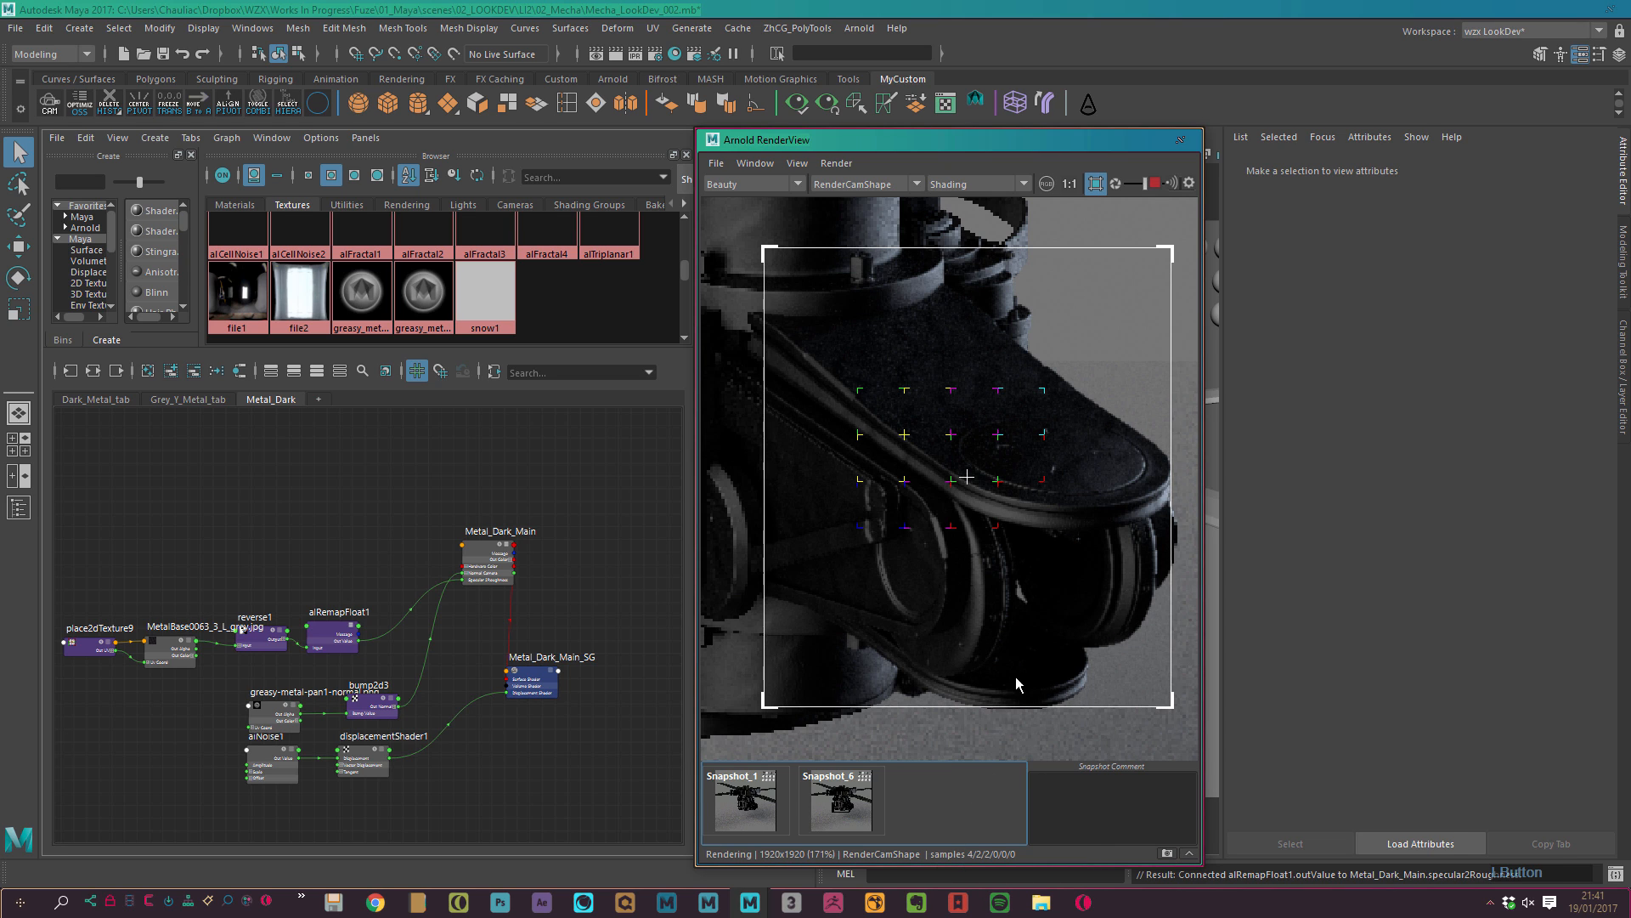
pyautogui.keyDown('alt'); pyautogui.moveTo(1030, 565); pyautogui.dragTo(1037, 575, button='middle'); pyautogui.keyUp('alt')
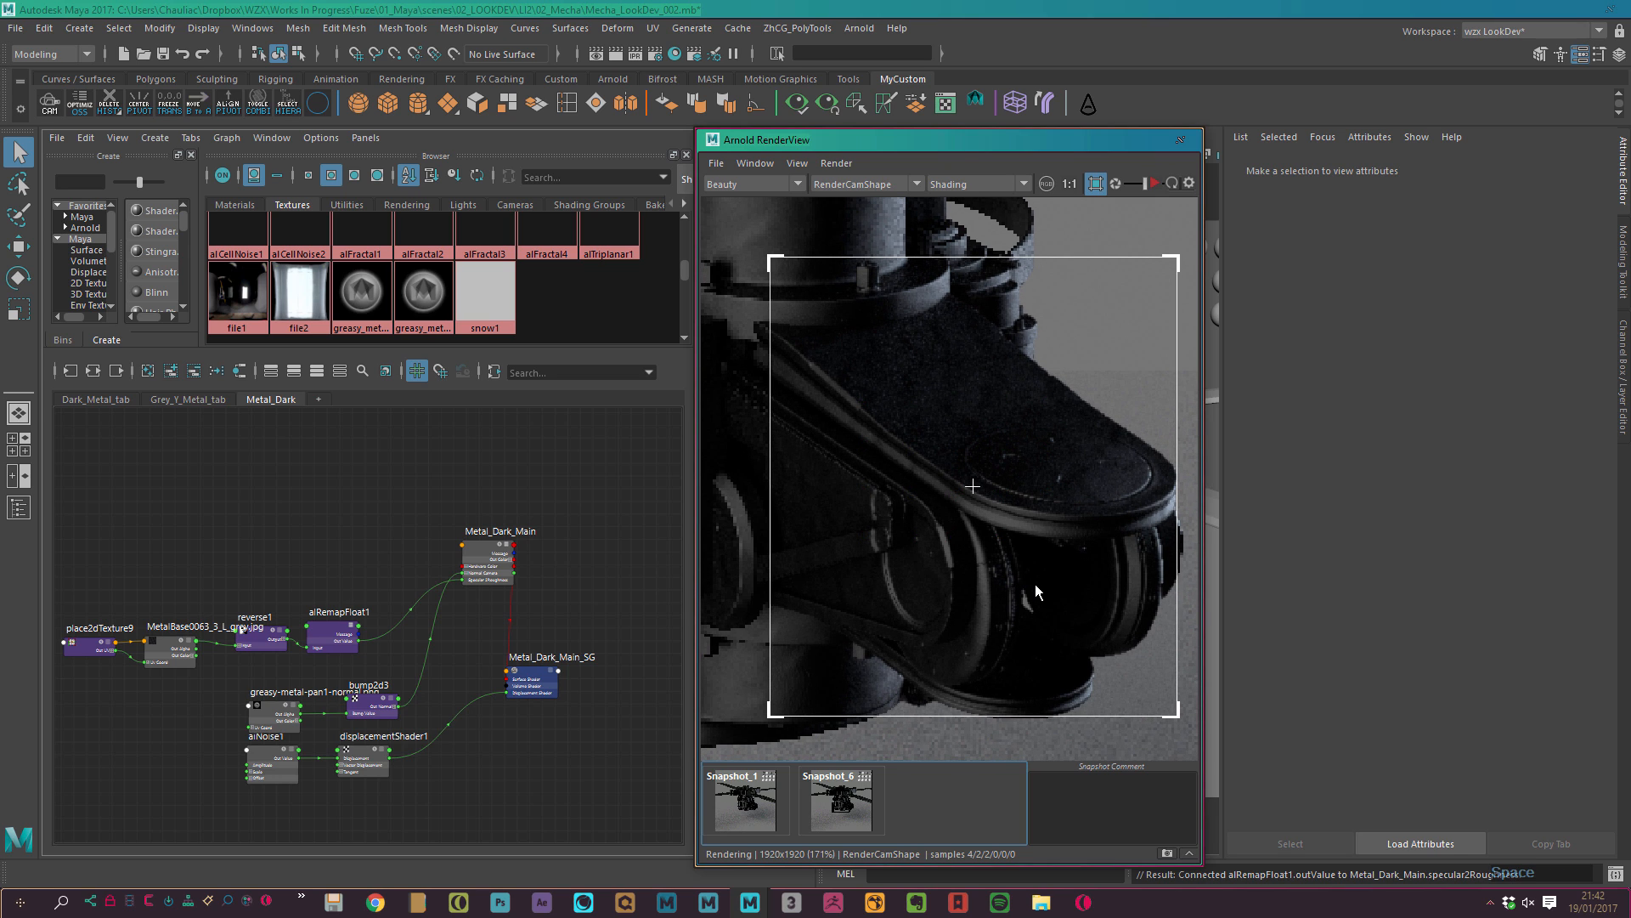
pyautogui.click(1152, 183)
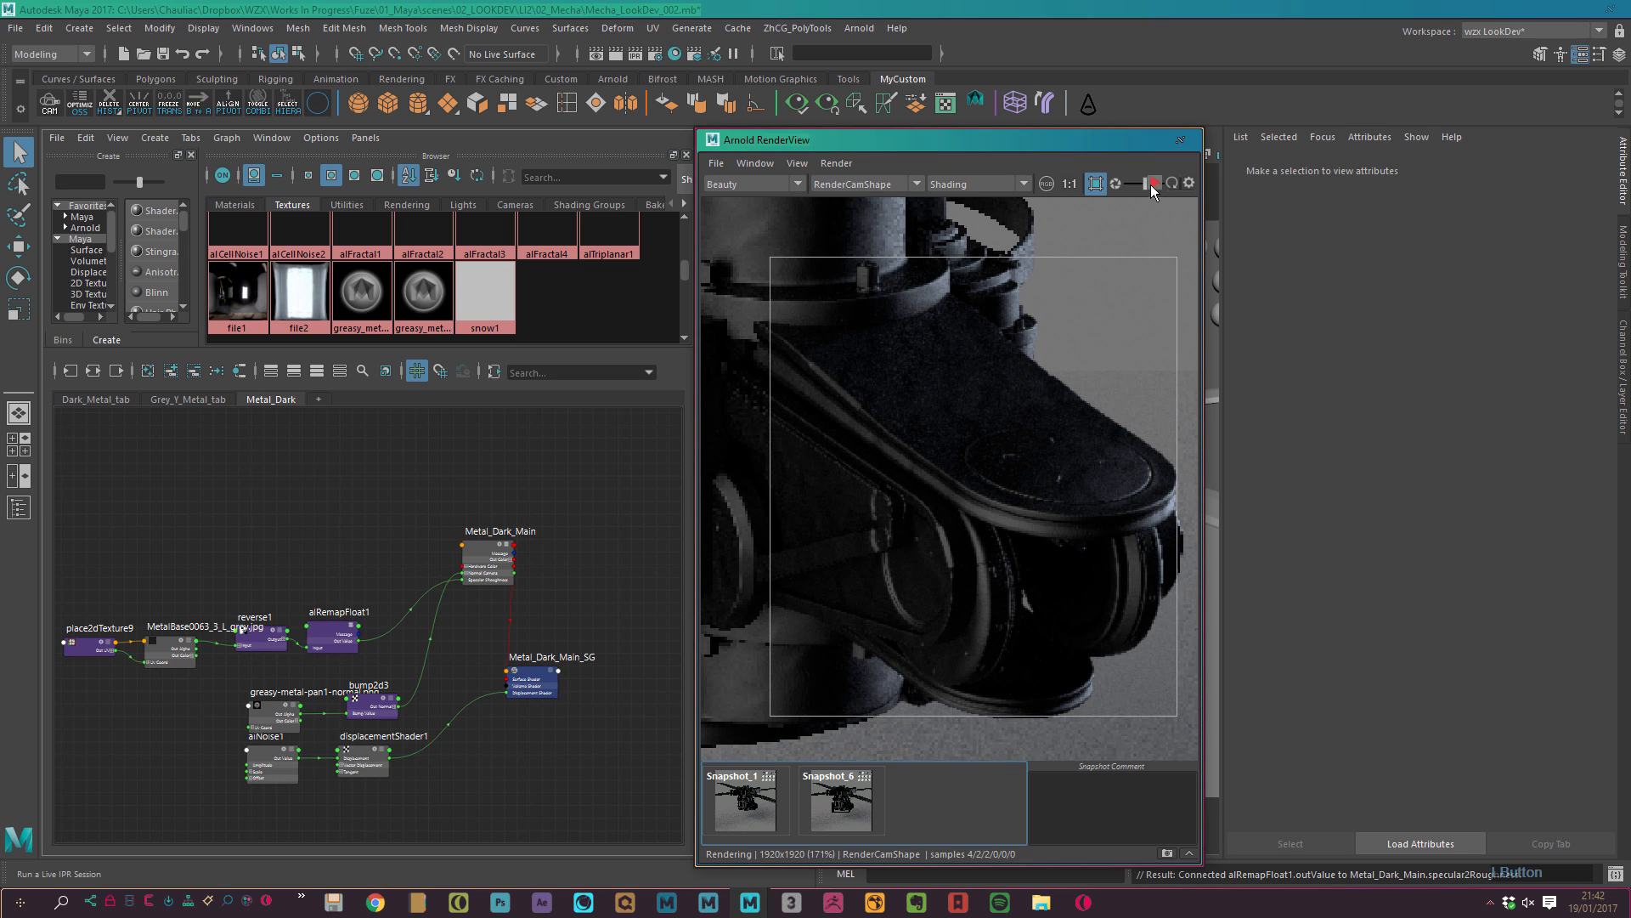
pyautogui.click(1151, 184)
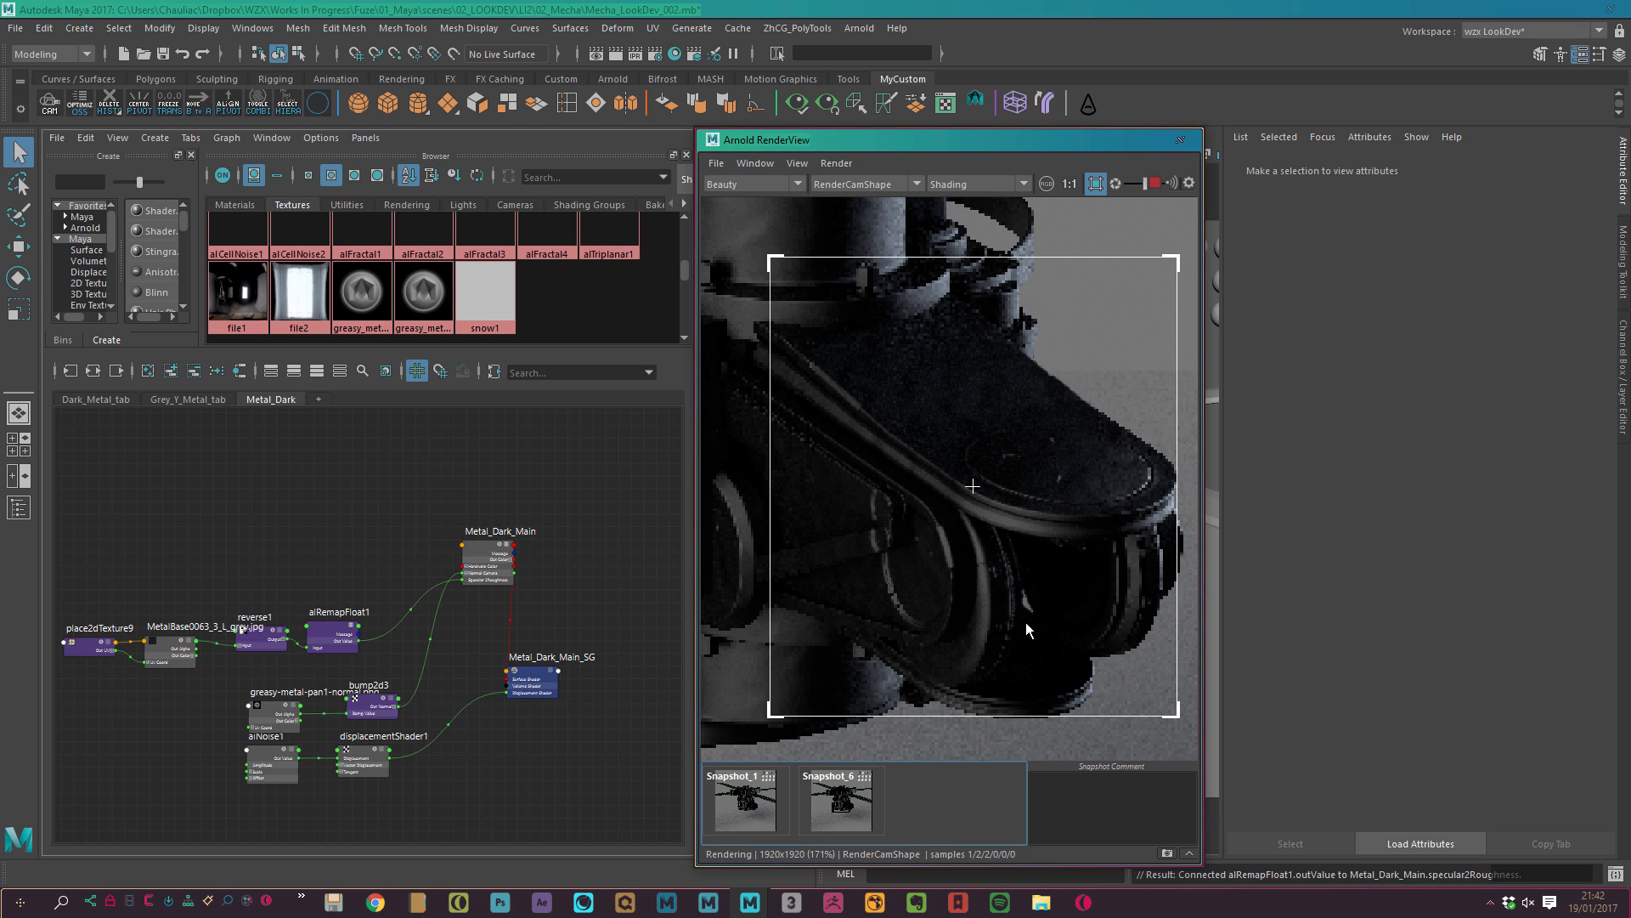
# Compare the arm plate render with Snapshot_1, and examine the live metal response on the joint close up and from a distance.
pyautogui.click(766, 807)
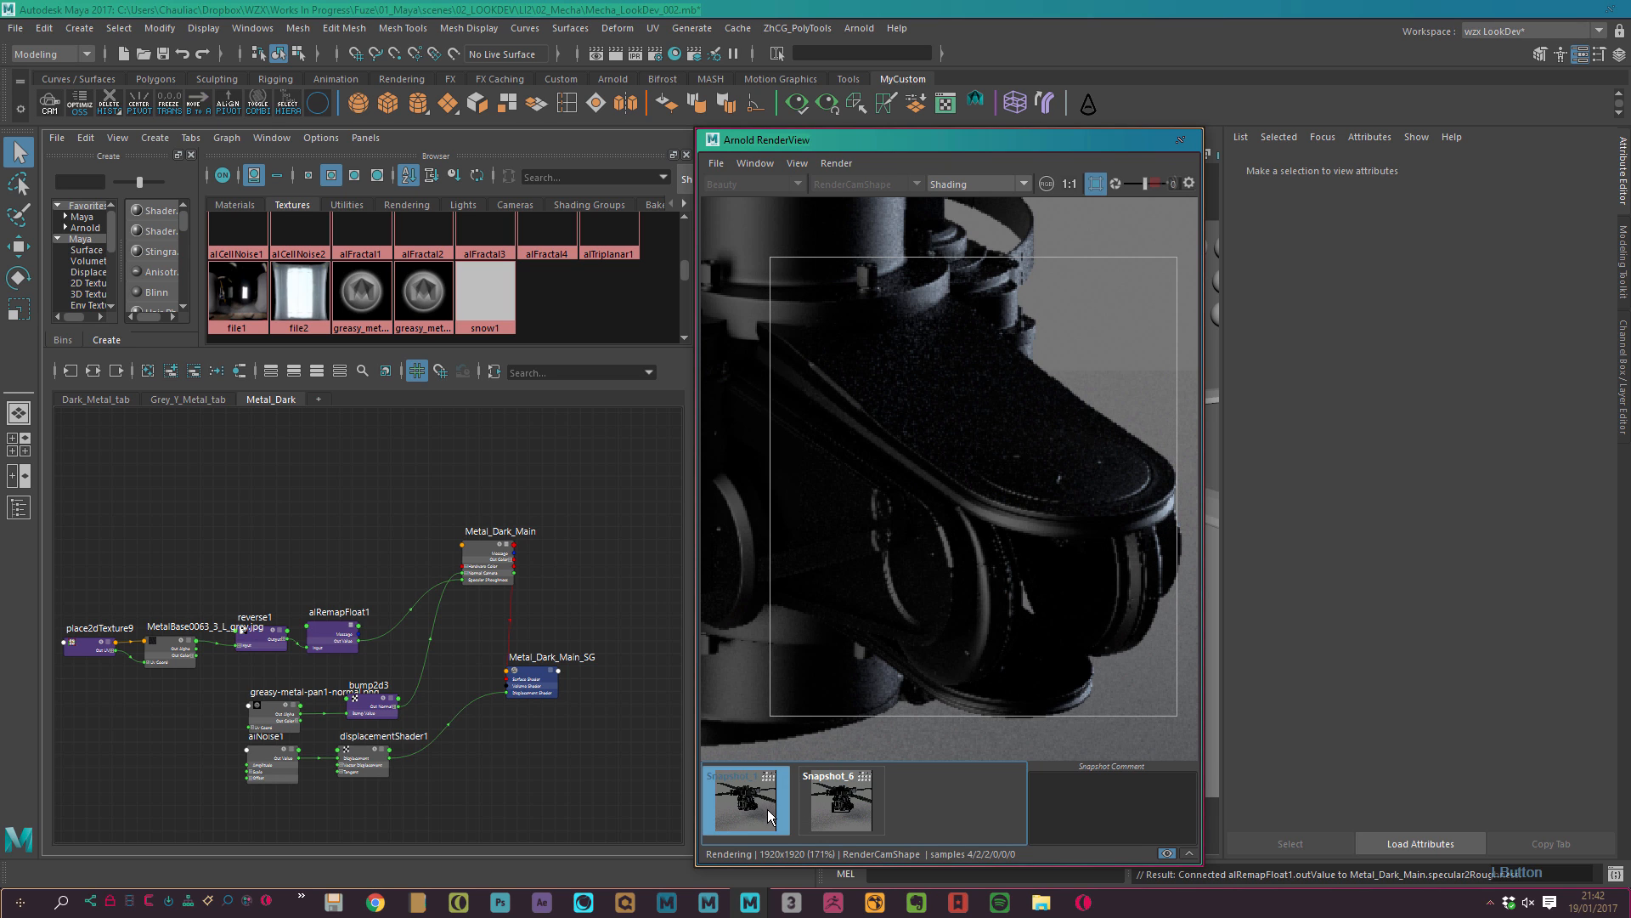
pyautogui.click(1168, 854)
pyautogui.keyDown('alt'); pyautogui.moveTo(1010, 568); pyautogui.dragTo(969, 536, button='middle'); pyautogui.keyUp('alt')
pyautogui.keyDown('alt'); pyautogui.moveTo(969, 535); pyautogui.dragTo(830, 545, button='right'); pyautogui.keyUp('alt')
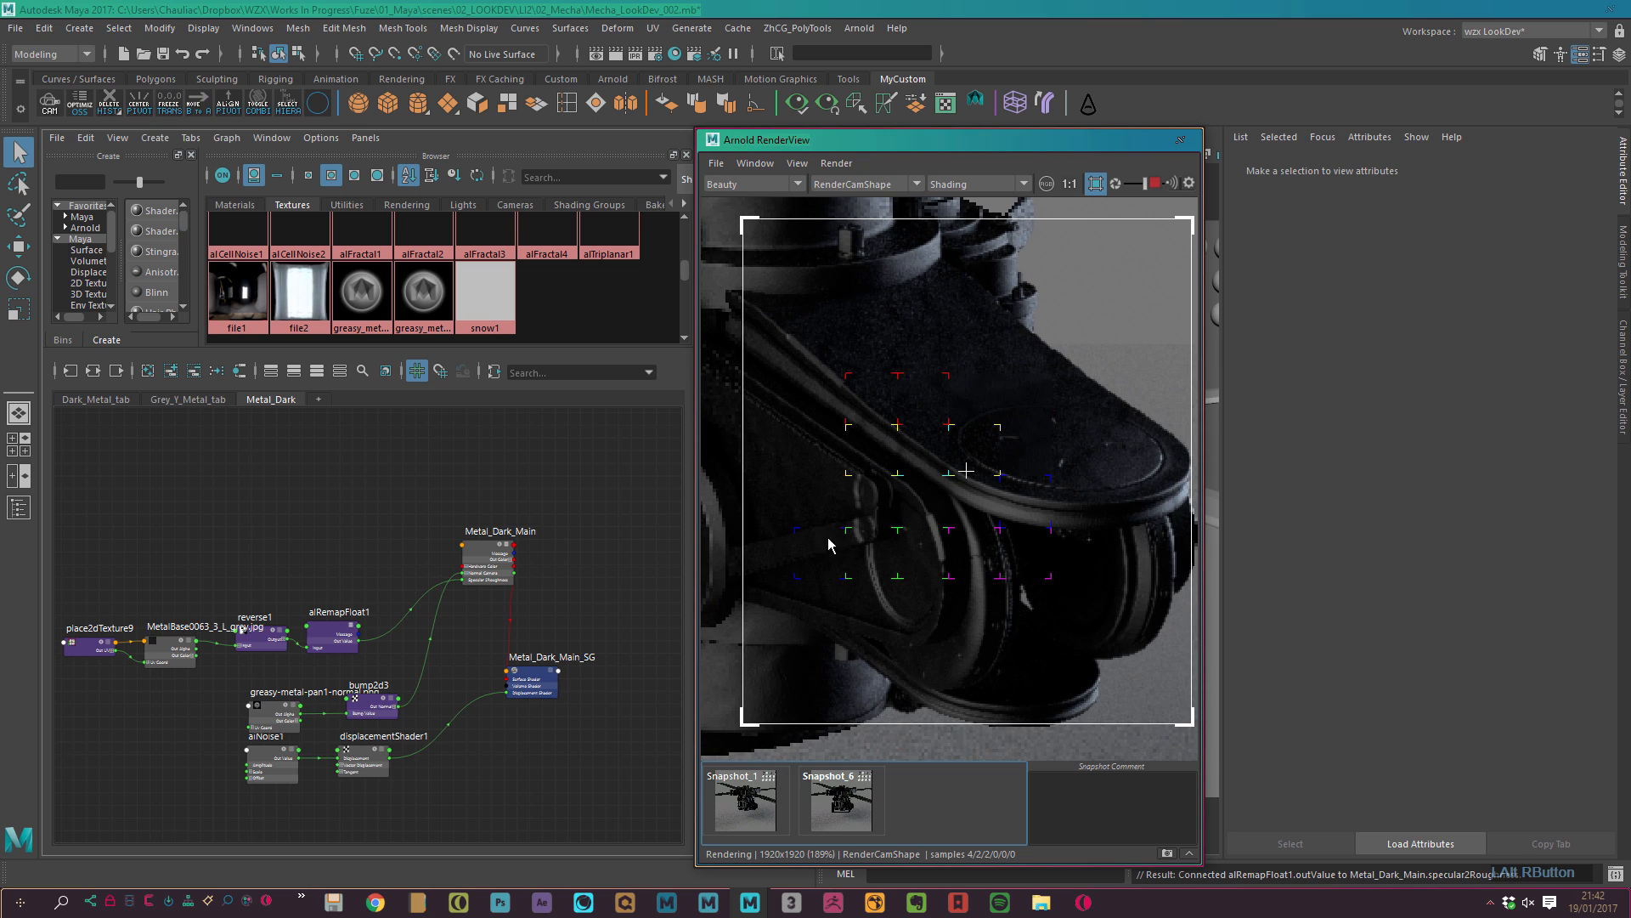
pyautogui.keyDown('alt'); pyautogui.moveTo(828, 485); pyautogui.dragTo(1020, 435, button='middle'); pyautogui.keyUp('alt')
pyautogui.keyDown('alt'); pyautogui.moveTo(1021, 435); pyautogui.dragTo(1125, 594, button='right'); pyautogui.keyUp('alt')
pyautogui.keyDown('alt'); pyautogui.moveTo(1125, 594); pyautogui.dragTo(1118, 547, button='middle'); pyautogui.keyUp('alt')
pyautogui.keyDown('alt'); pyautogui.moveTo(1118, 546); pyautogui.dragTo(858, 378, button='right'); pyautogui.keyUp('alt')
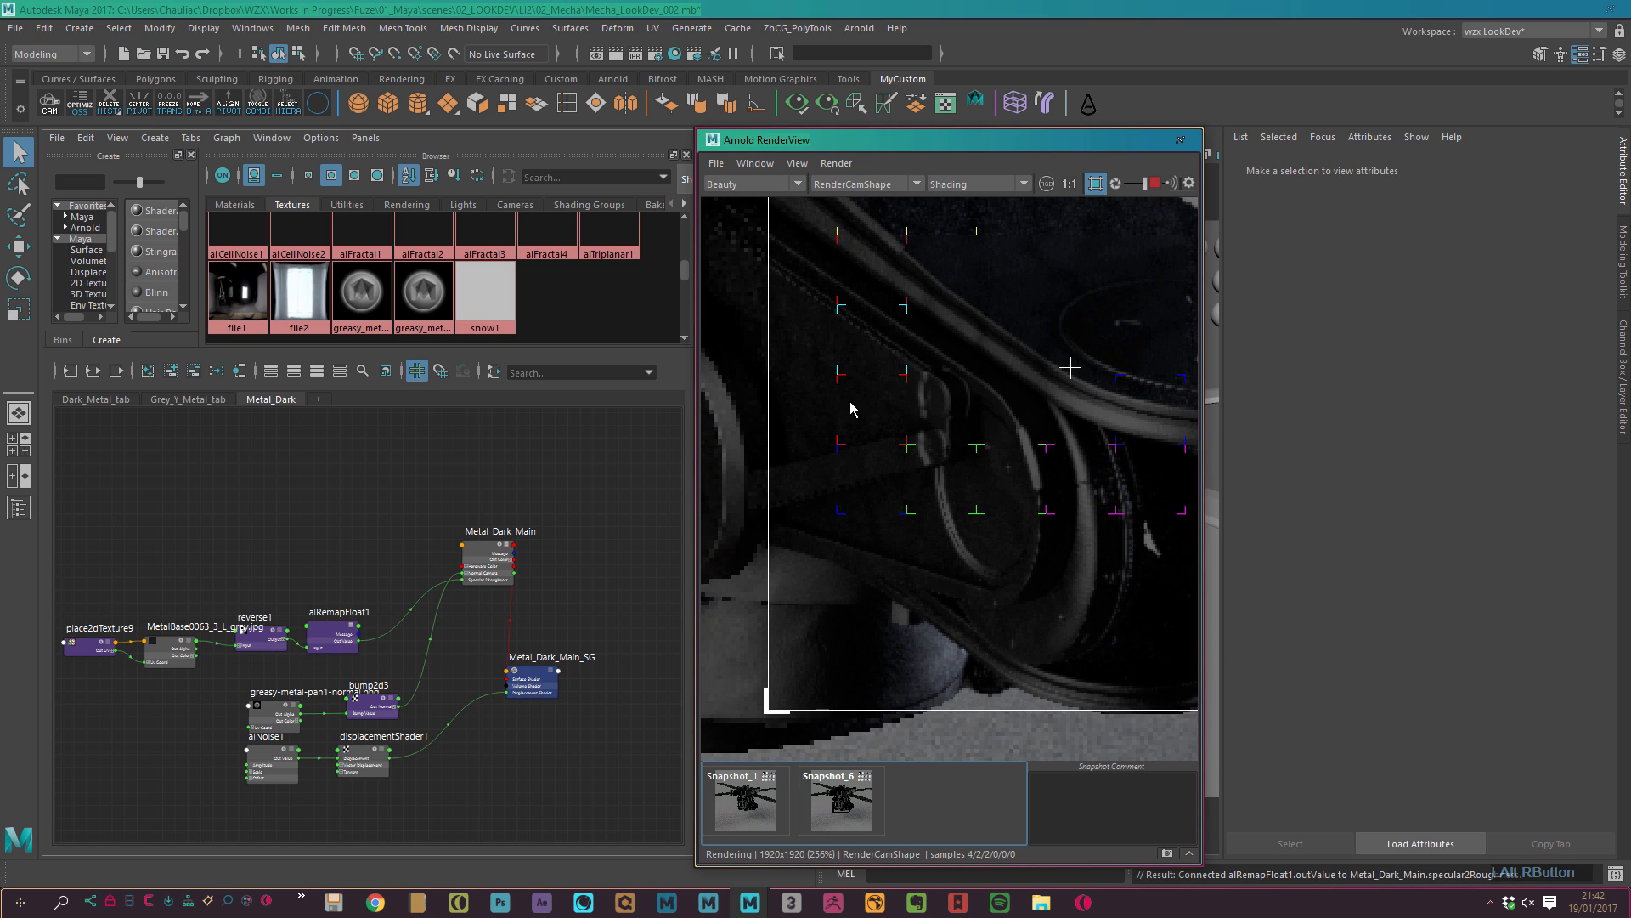
pyautogui.keyDown('alt'); pyautogui.moveTo(985, 702); pyautogui.dragTo(899, 713, button='middle'); pyautogui.keyUp('alt')
pyautogui.keyDown('alt'); pyautogui.moveTo(948, 464); pyautogui.dragTo(874, 515, button='middle'); pyautogui.keyUp('alt')
pyautogui.keyDown('alt'); pyautogui.moveTo(875, 515); pyautogui.dragTo(1035, 564, button='right'); pyautogui.keyUp('alt')
pyautogui.keyDown('alt'); pyautogui.moveTo(1035, 564); pyautogui.dragTo(1143, 552, button='middle'); pyautogui.keyUp('alt')
pyautogui.keyDown('alt'); pyautogui.moveTo(1144, 552); pyautogui.dragTo(992, 525, button='right'); pyautogui.keyUp('alt')
pyautogui.keyDown('alt'); pyautogui.moveTo(992, 525); pyautogui.dragTo(991, 559, button='middle'); pyautogui.keyUp('alt')
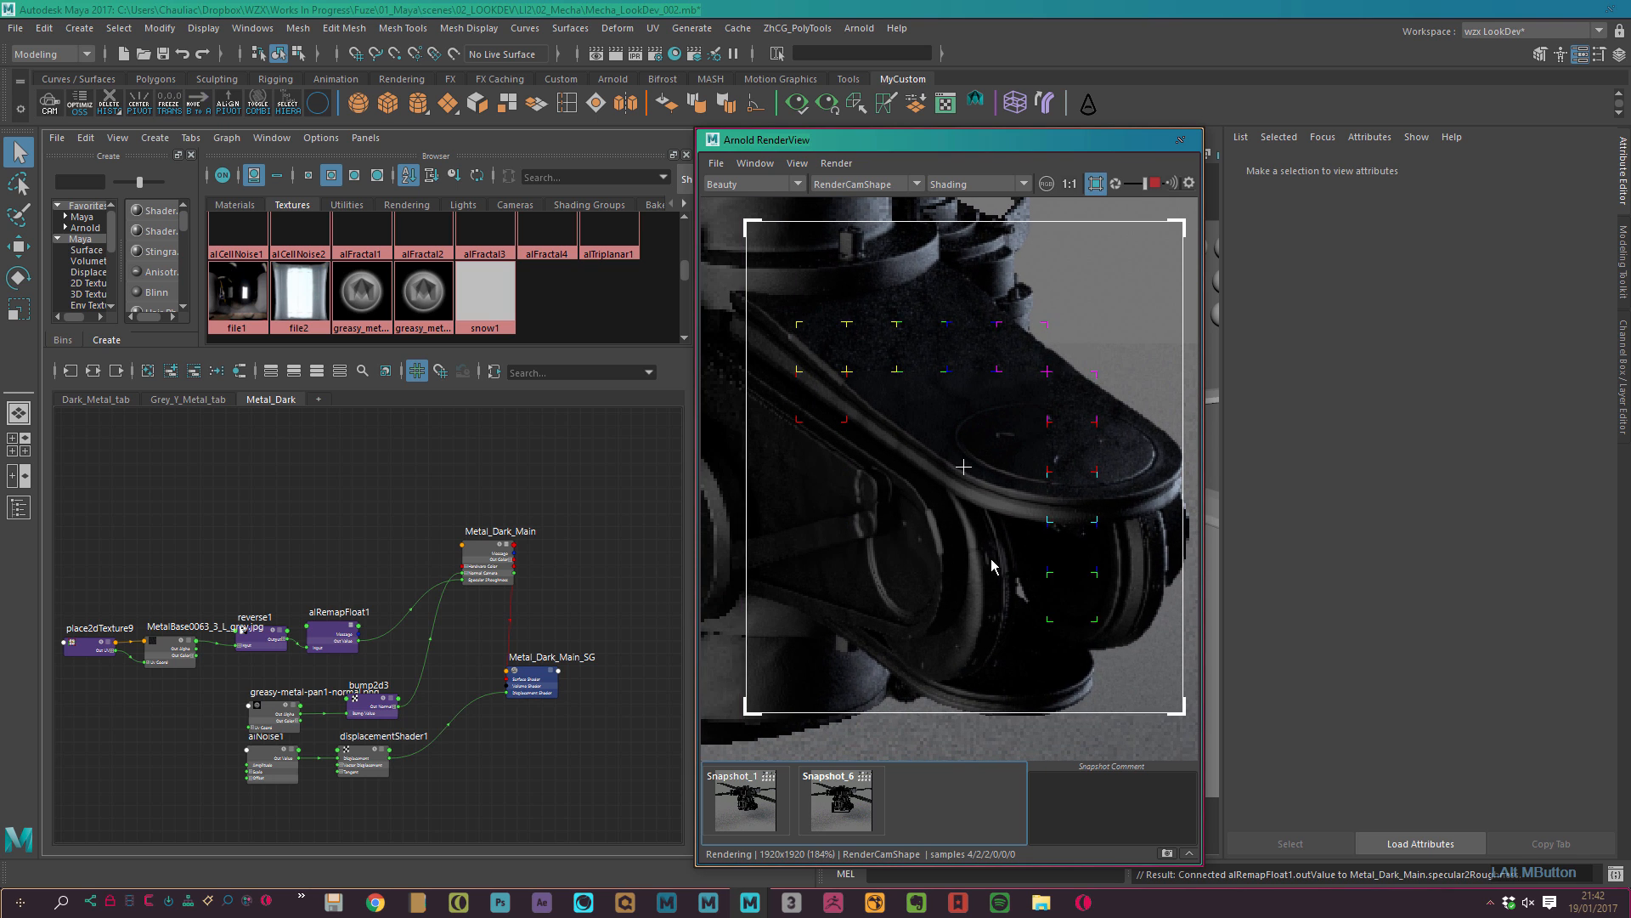
# Save the scene, and compare a new snapshot of the arm plate render with Snapshot_6.
pyautogui.hotkey('ctrl', 's')
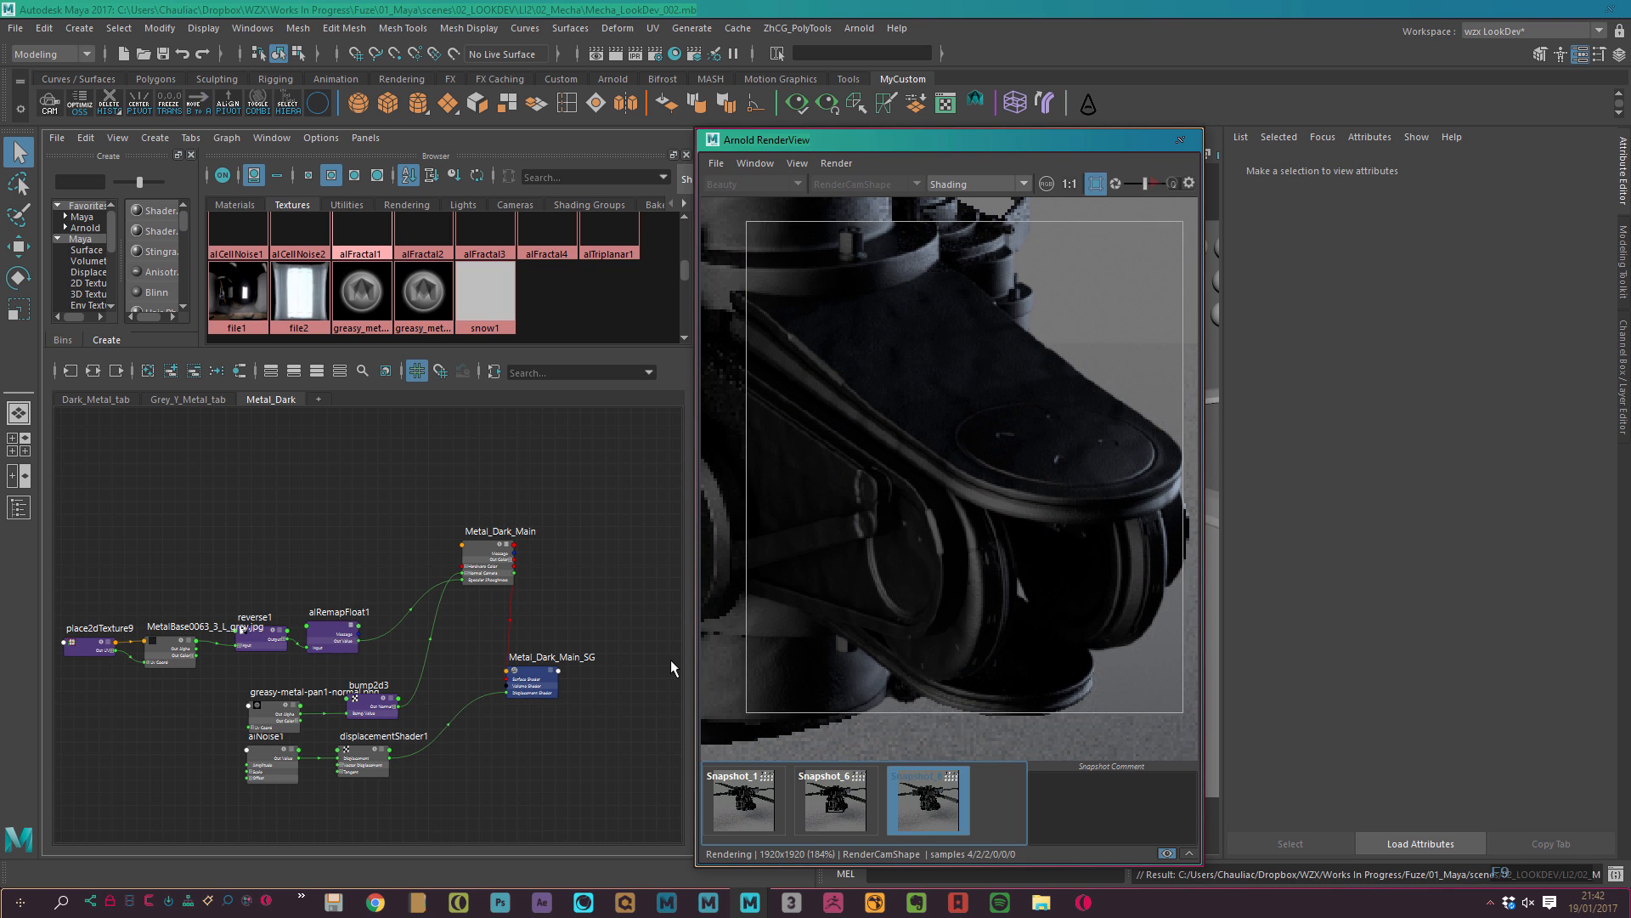
pyautogui.click(848, 807)
pyautogui.click(925, 812)
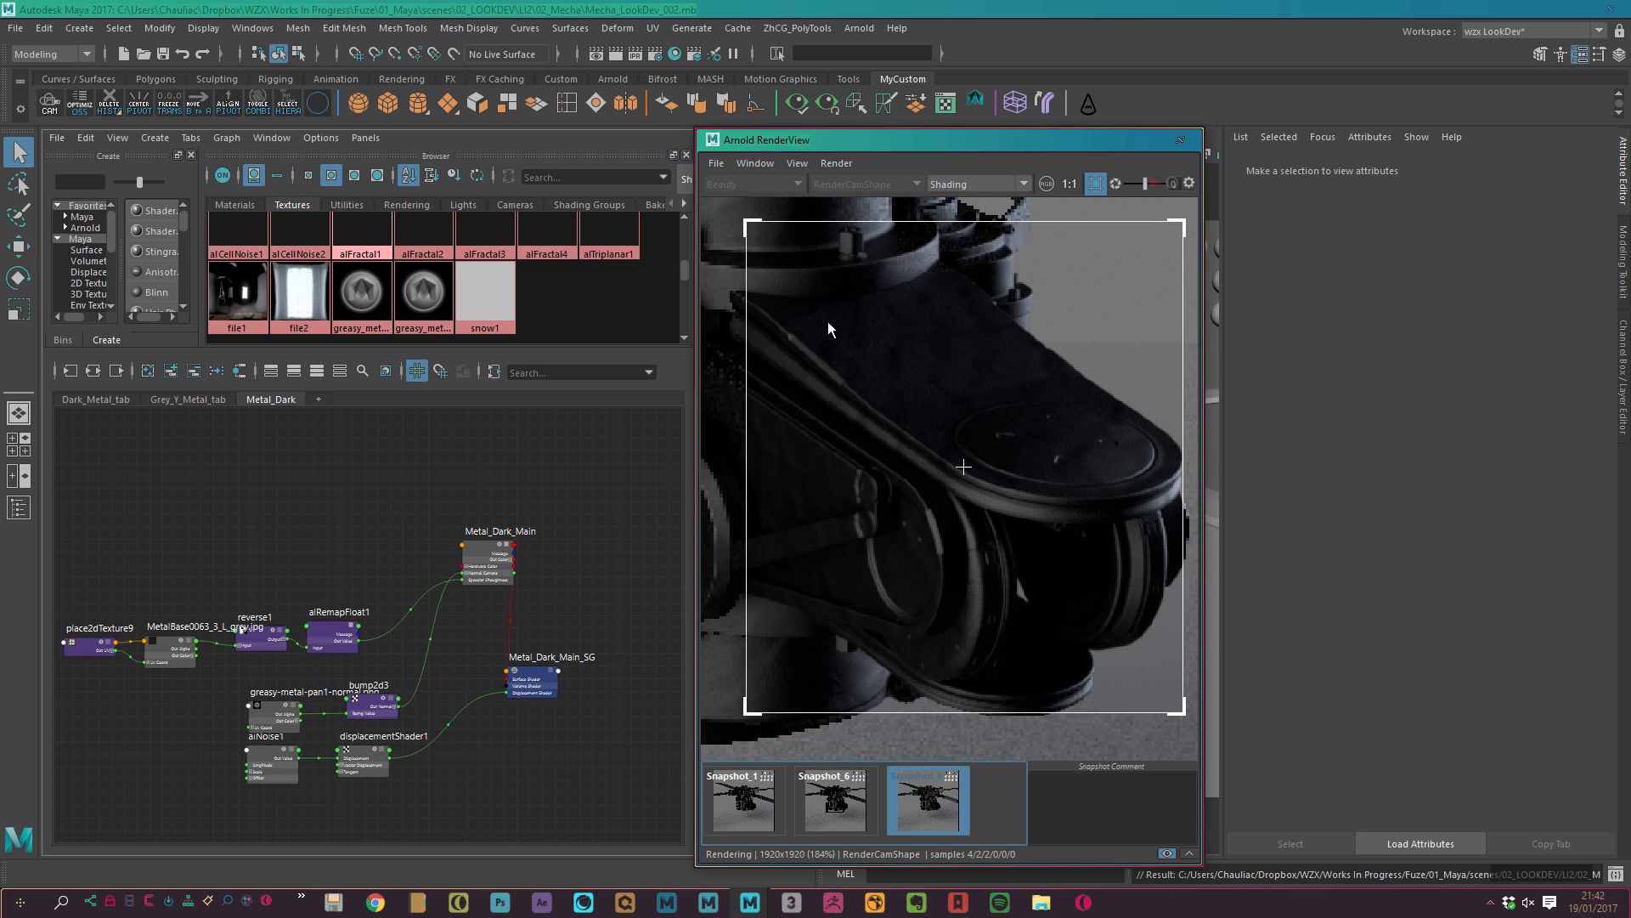
pyautogui.click(902, 807)
pyautogui.click(841, 803)
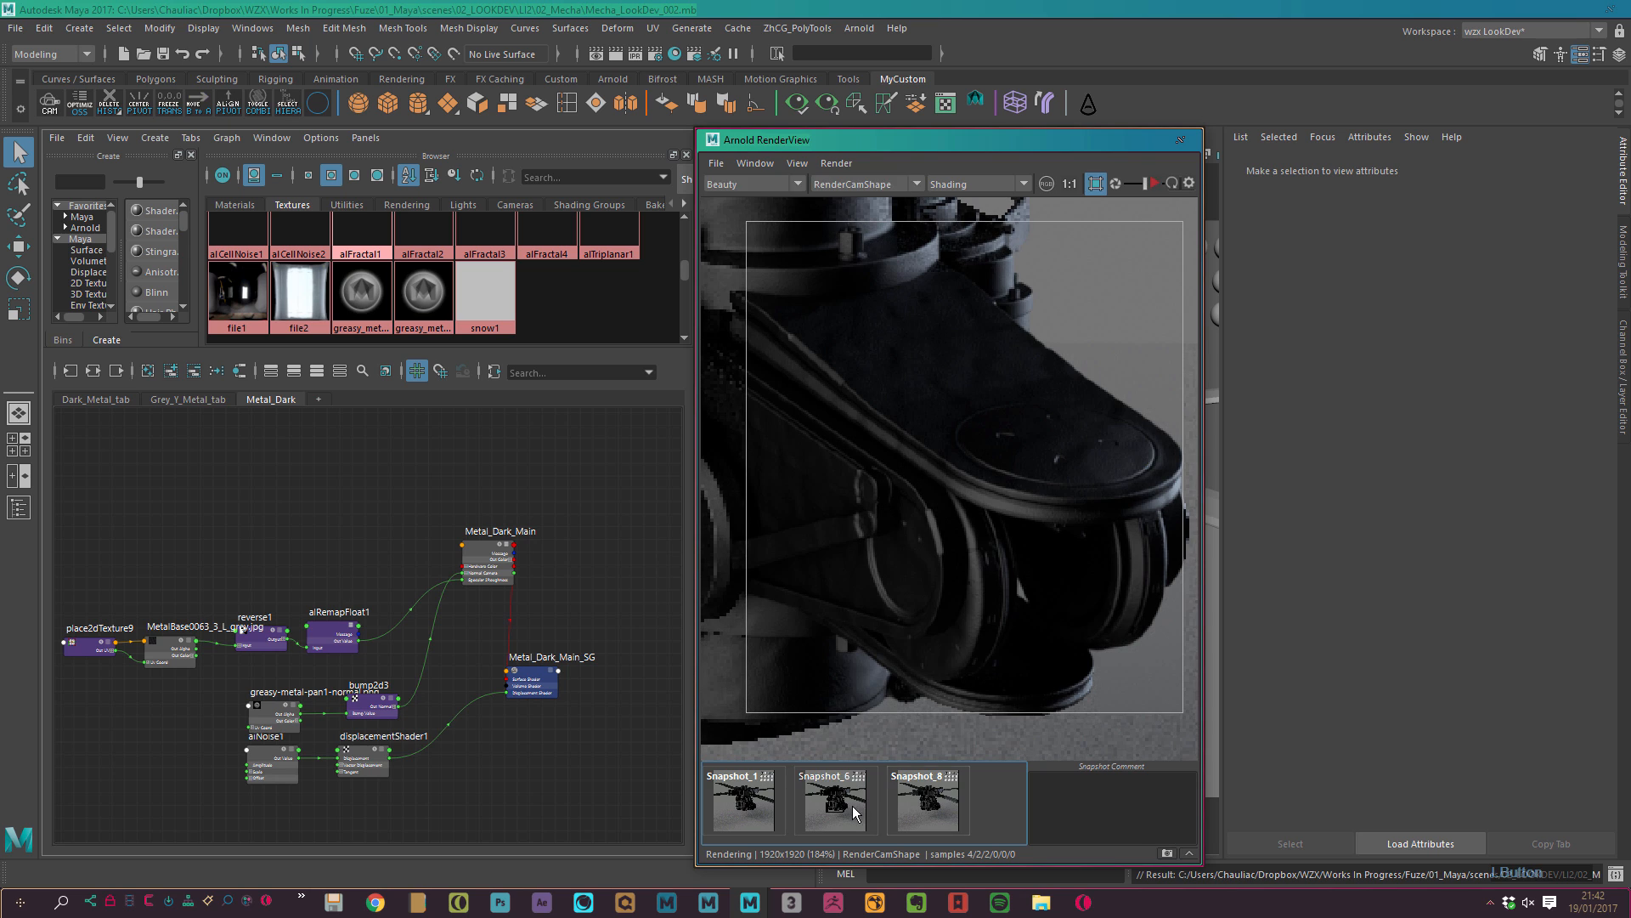
pyautogui.click(901, 812)
pyautogui.click(841, 805)
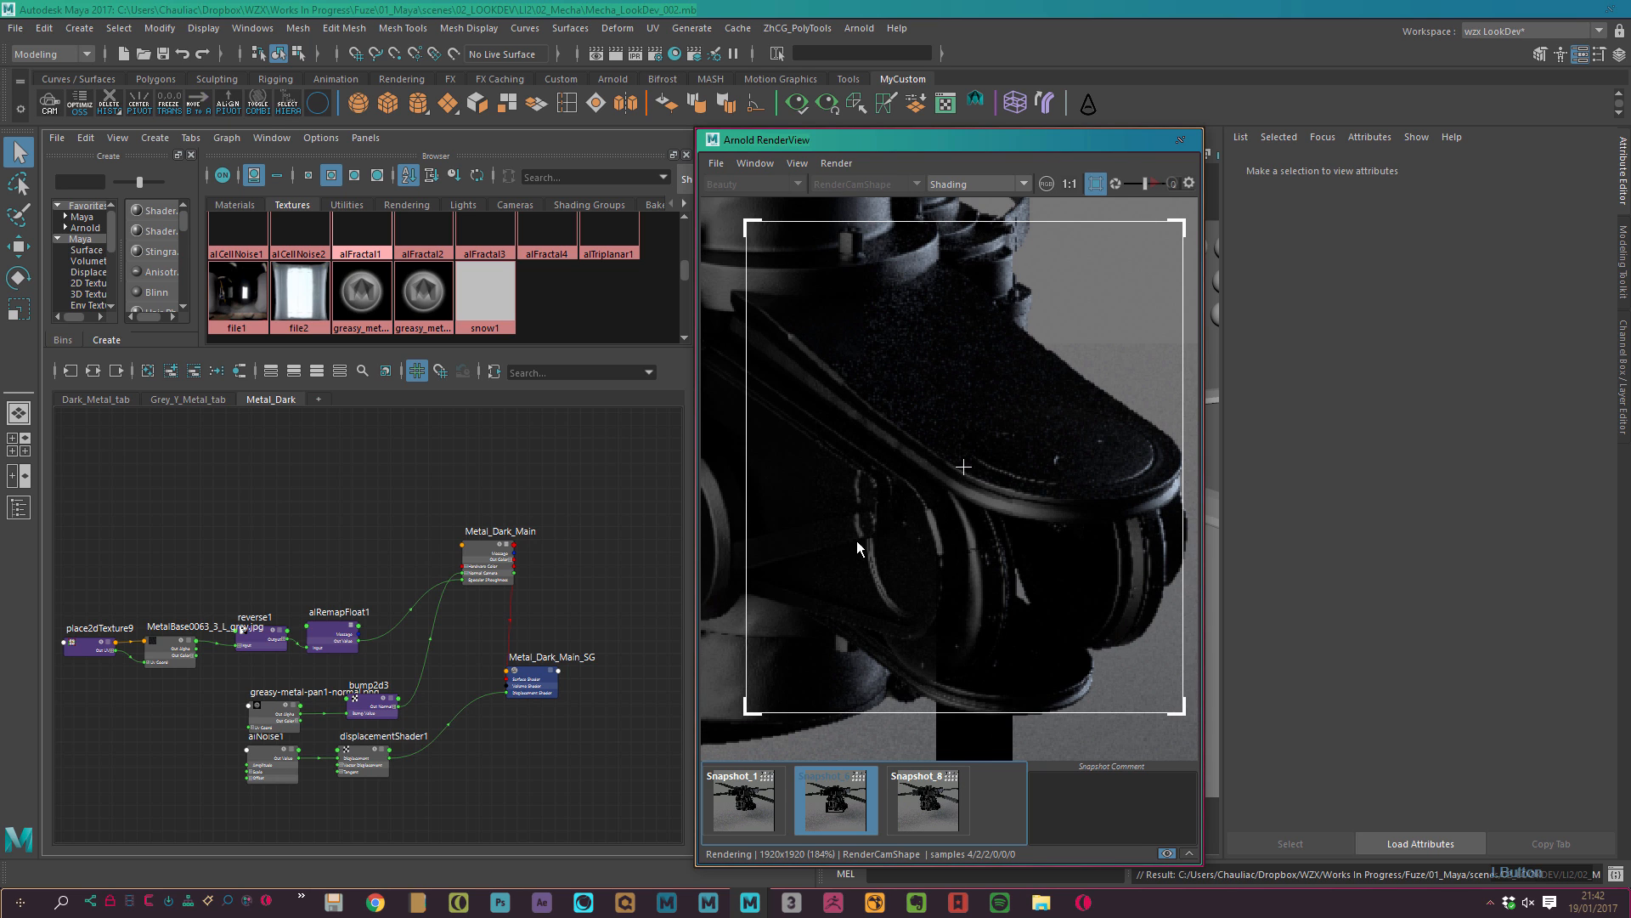
pyautogui.click(936, 818)
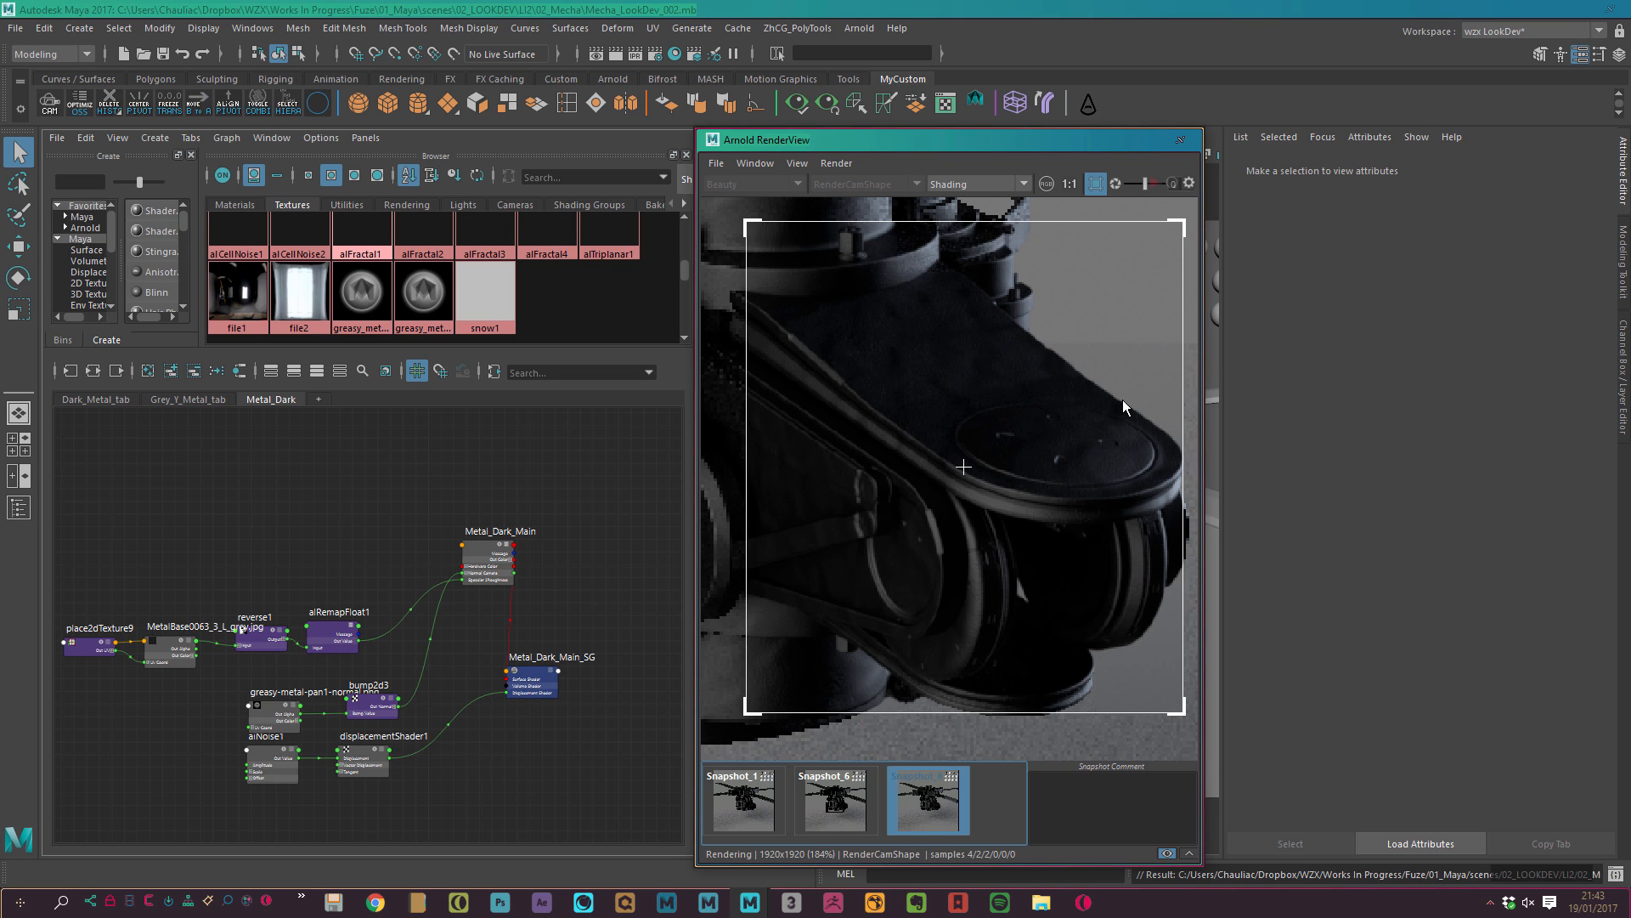
# Re-render a region over the vertical cylinder and curved hose on the banded body, and inspect it alongside the arm.
pyautogui.keyDown('alt'); pyautogui.moveTo(1048, 498); pyautogui.dragTo(1134, 608, button='middle'); pyautogui.keyUp('alt')
pyautogui.scroll(-5, 814, 467)
pyautogui.scroll(3, 979, 595)
pyautogui.keyDown('alt'); pyautogui.moveTo(956, 493); pyautogui.dragTo(915, 447, button='middle'); pyautogui.keyUp('alt')
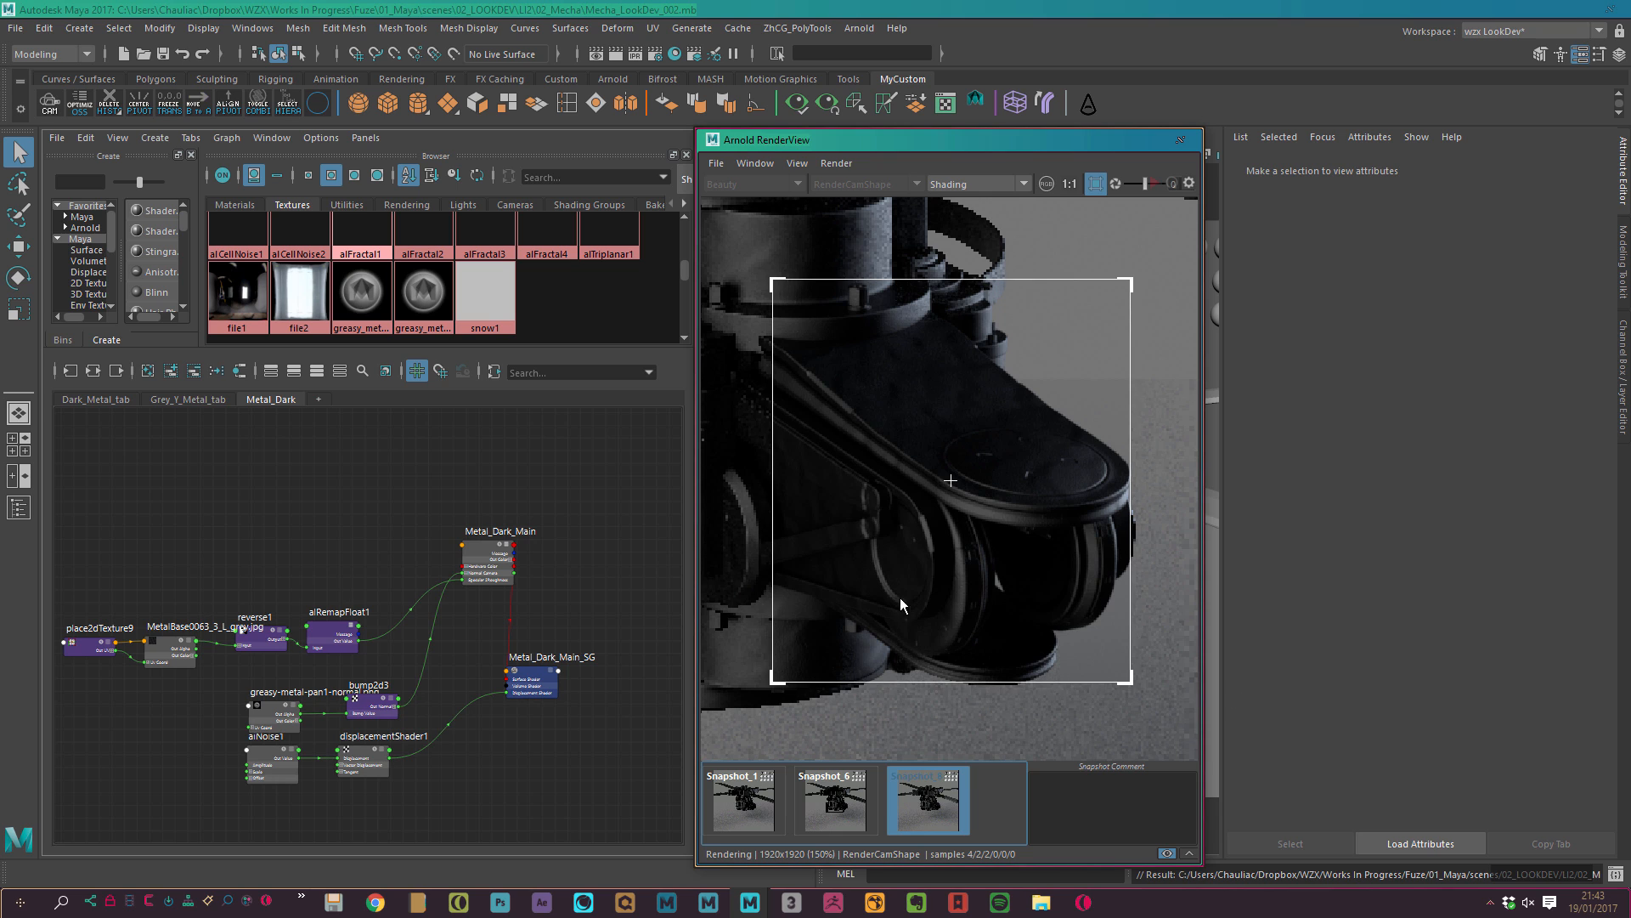
pyautogui.moveTo(985, 595)
pyautogui.keyDown('alt'); pyautogui.mouseDown(button='middle')
pyautogui.moveTo(989, 557)
pyautogui.moveTo(1023, 669)
pyautogui.mouseUp(button='middle'); pyautogui.keyUp('alt')
pyautogui.moveTo(828, 468)
pyautogui.keyDown('alt'); pyautogui.mouseDown(button='middle')
pyautogui.moveTo(1018, 527)
pyautogui.moveTo(1190, 815)
pyautogui.mouseUp(button='middle'); pyautogui.keyUp('alt')
pyautogui.keyDown('shift'); pyautogui.moveTo(930, 322); pyautogui.dragTo(1169, 624); pyautogui.keyUp('shift')
pyautogui.keyDown('alt'); pyautogui.moveTo(1148, 609); pyautogui.dragTo(1142, 887, button='right'); pyautogui.keyUp('alt')
pyautogui.click(1171, 855)
pyautogui.keyDown('alt'); pyautogui.moveTo(1097, 637); pyautogui.dragTo(786, 520, button='right'); pyautogui.keyUp('alt')
pyautogui.keyDown('alt'); pyautogui.moveTo(1023, 456); pyautogui.dragTo(981, 397, button='middle'); pyautogui.keyUp('alt')
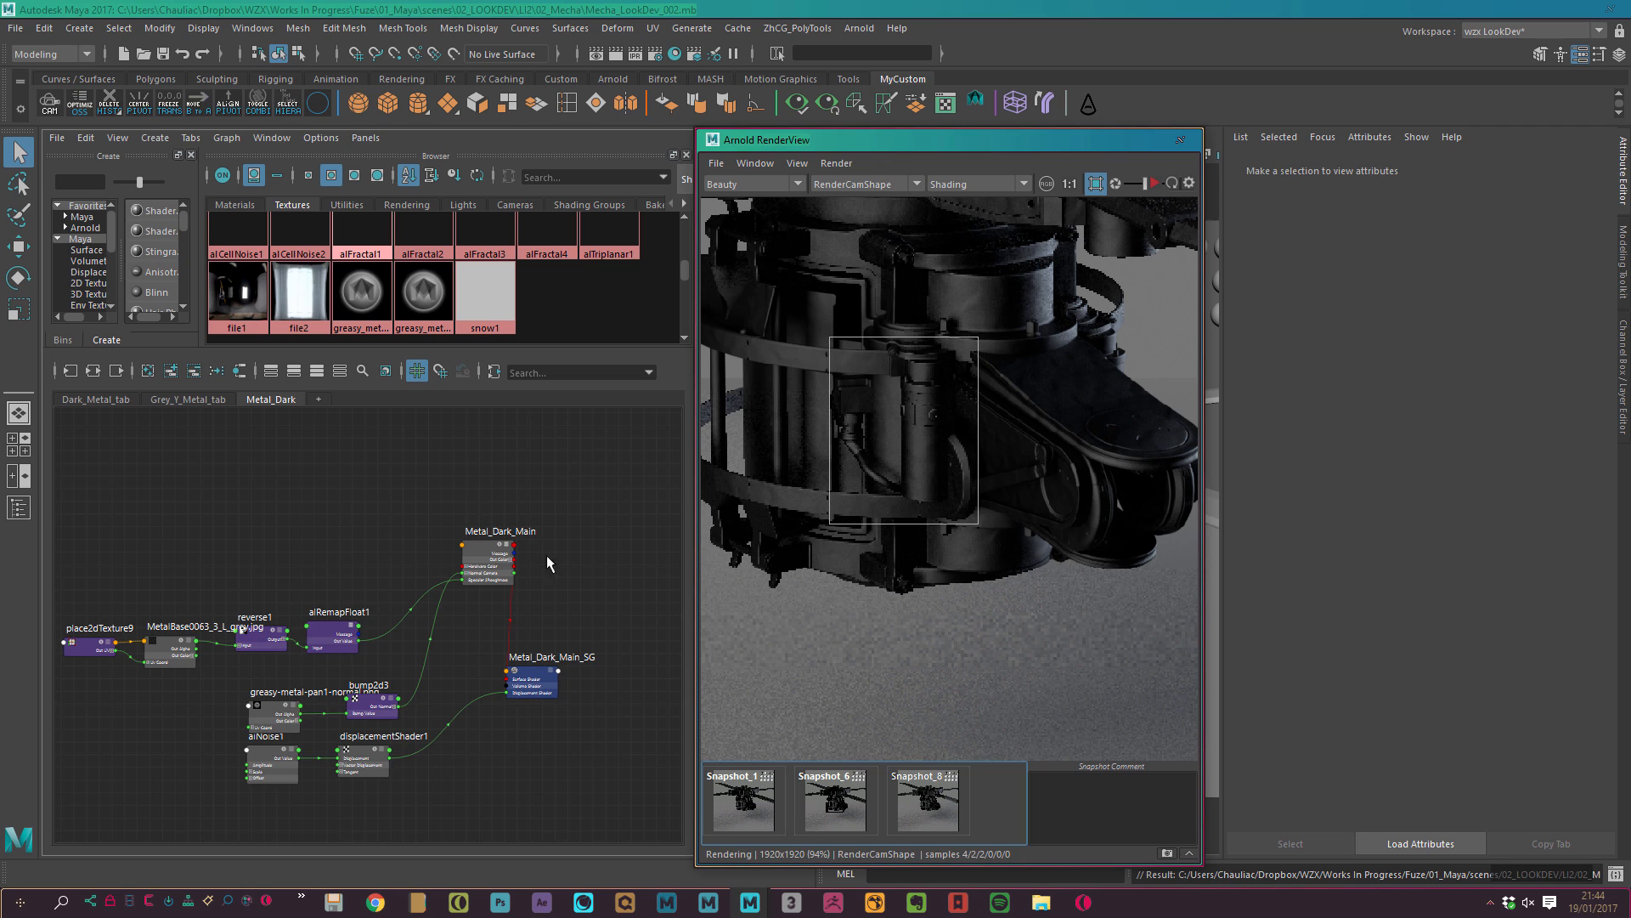
# Move the place2dTexture9 and MetalBase0063_3_L_grey.jpg nodes above the reverse node to make room in the network.
pyautogui.keyDown('alt'); pyautogui.moveTo(518, 585); pyautogui.dragTo(534, 560, button='middle'); pyautogui.keyUp('alt')
pyautogui.click(522, 547)
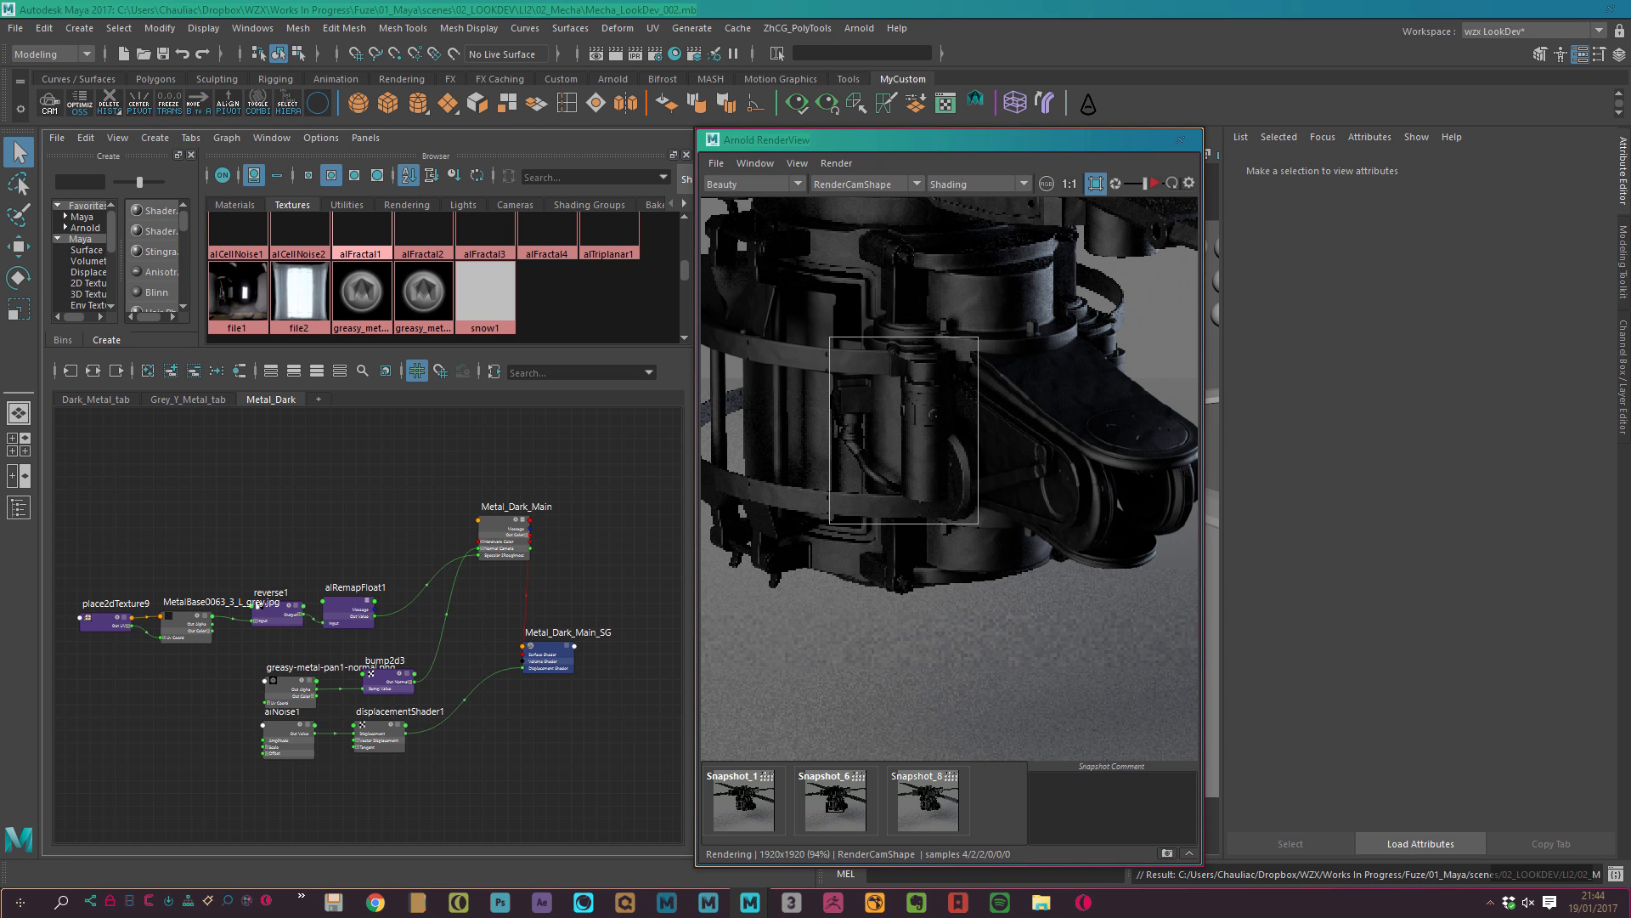
pyautogui.keyDown('alt'); pyautogui.moveTo(165, 632); pyautogui.dragTo(219, 639, button='middle'); pyautogui.keyUp('alt')
pyautogui.keyDown('alt'); pyautogui.moveTo(223, 638); pyautogui.dragTo(433, 657, button='right'); pyautogui.keyUp('alt')
pyautogui.keyDown('alt'); pyautogui.moveTo(434, 658); pyautogui.dragTo(401, 695, button='middle'); pyautogui.keyUp('alt')
pyautogui.keyDown('alt'); pyautogui.moveTo(401, 695); pyautogui.dragTo(206, 650, button='right'); pyautogui.keyUp('alt')
pyautogui.moveTo(166, 594); pyautogui.dragTo(311, 709)
pyautogui.moveTo(294, 673); pyautogui.dragTo(321, 590)
pyautogui.keyDown('alt'); pyautogui.moveTo(506, 564); pyautogui.dragTo(443, 534, button='middle'); pyautogui.keyUp('alt')
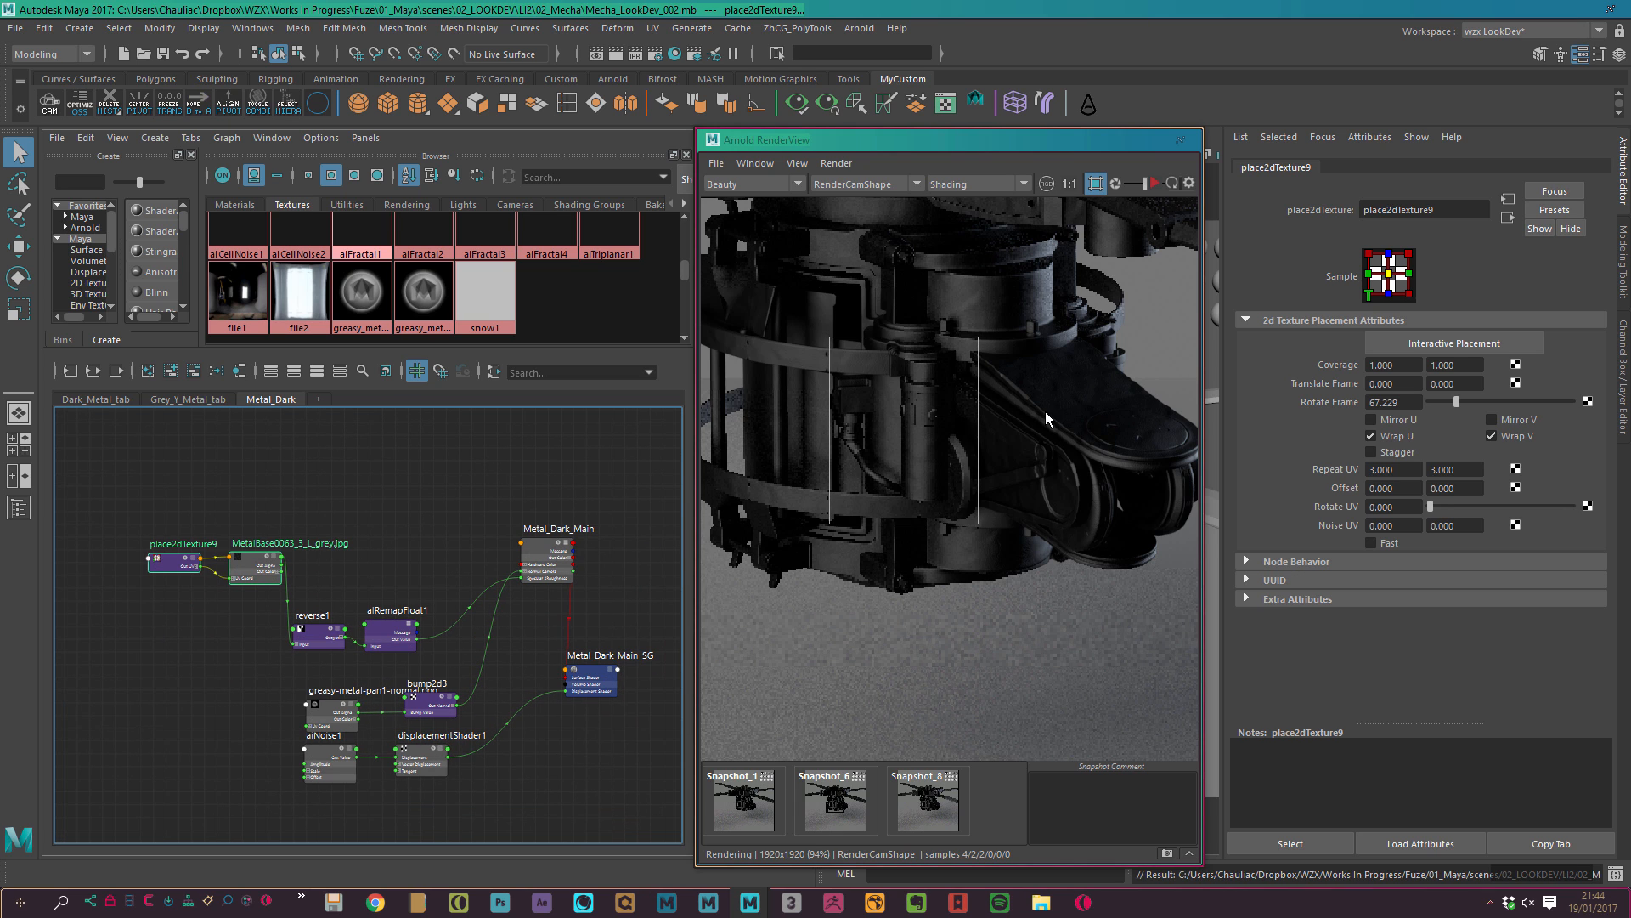
# Create a colorCorrect node between the MetalBase0063_3_L_grey.jpg texture and the Metal_Dark_Main shader in the node graph.
pyautogui.click(435, 524)
pyautogui.press('Tab')
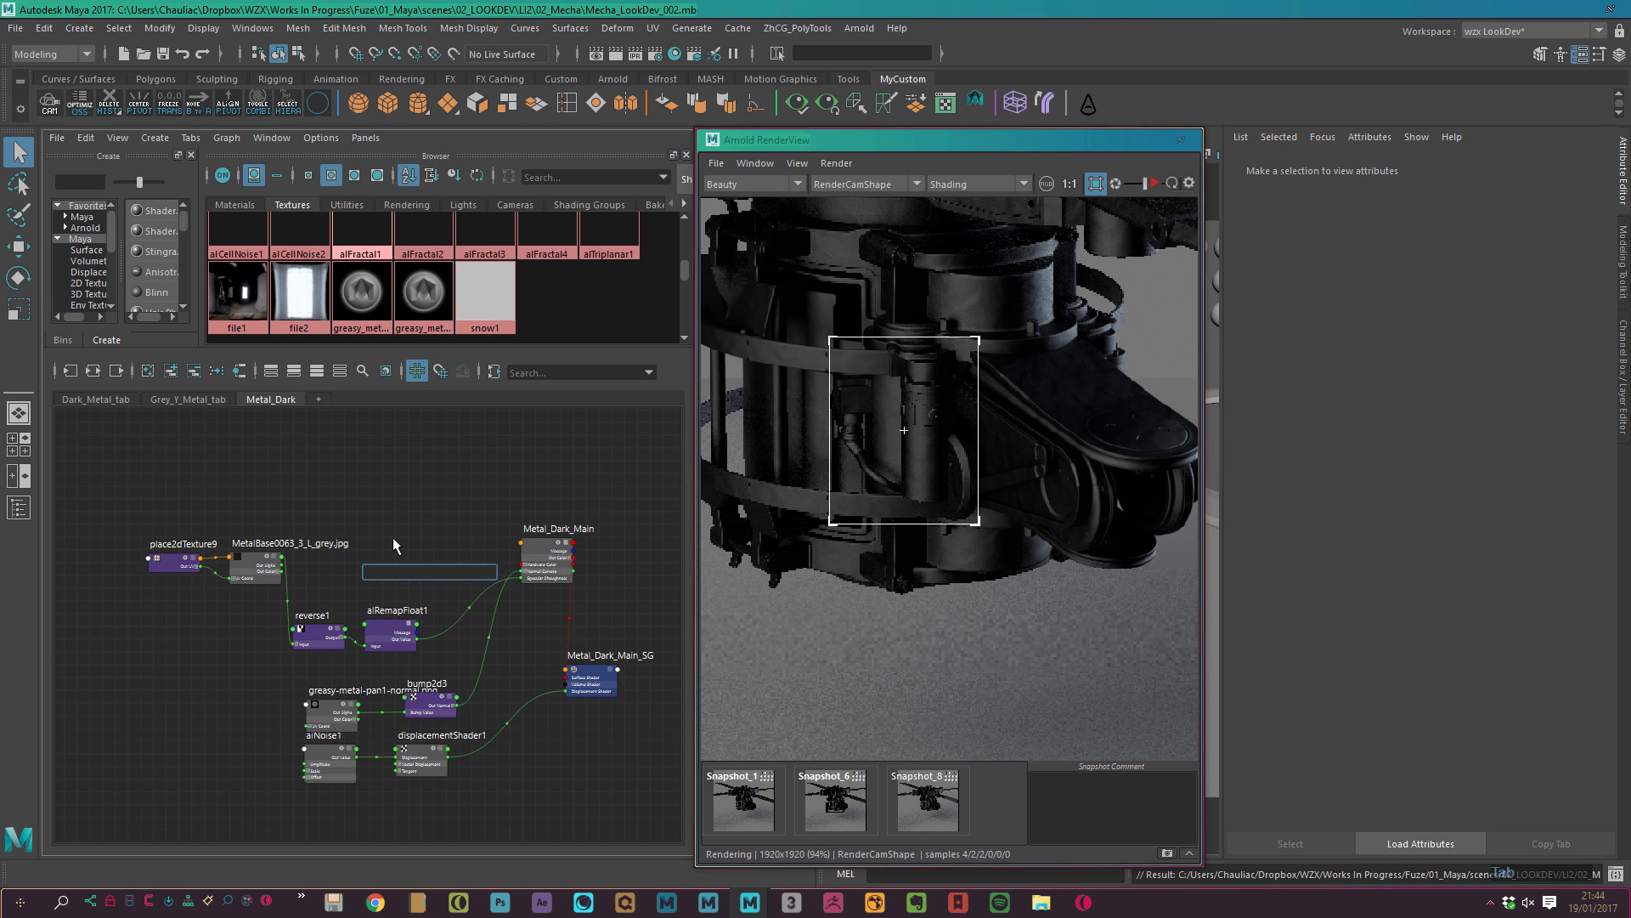
pyautogui.write('color')
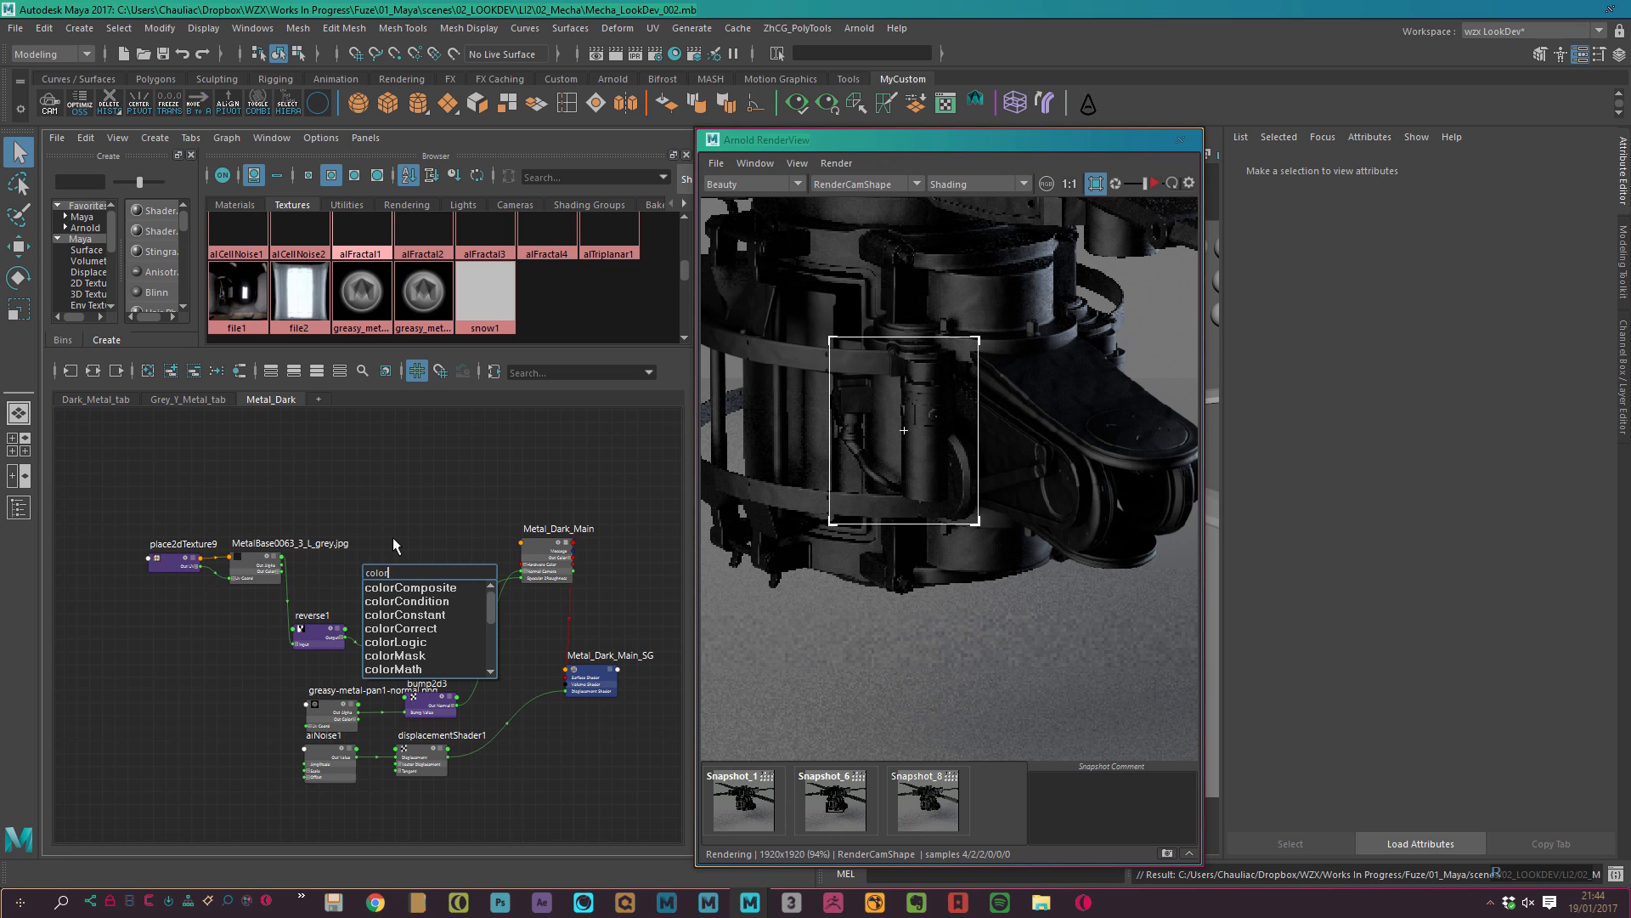
pyautogui.press('Down')
pyautogui.press('Down')
pyautogui.press('Down')
pyautogui.press('Down')
pyautogui.press('Return')
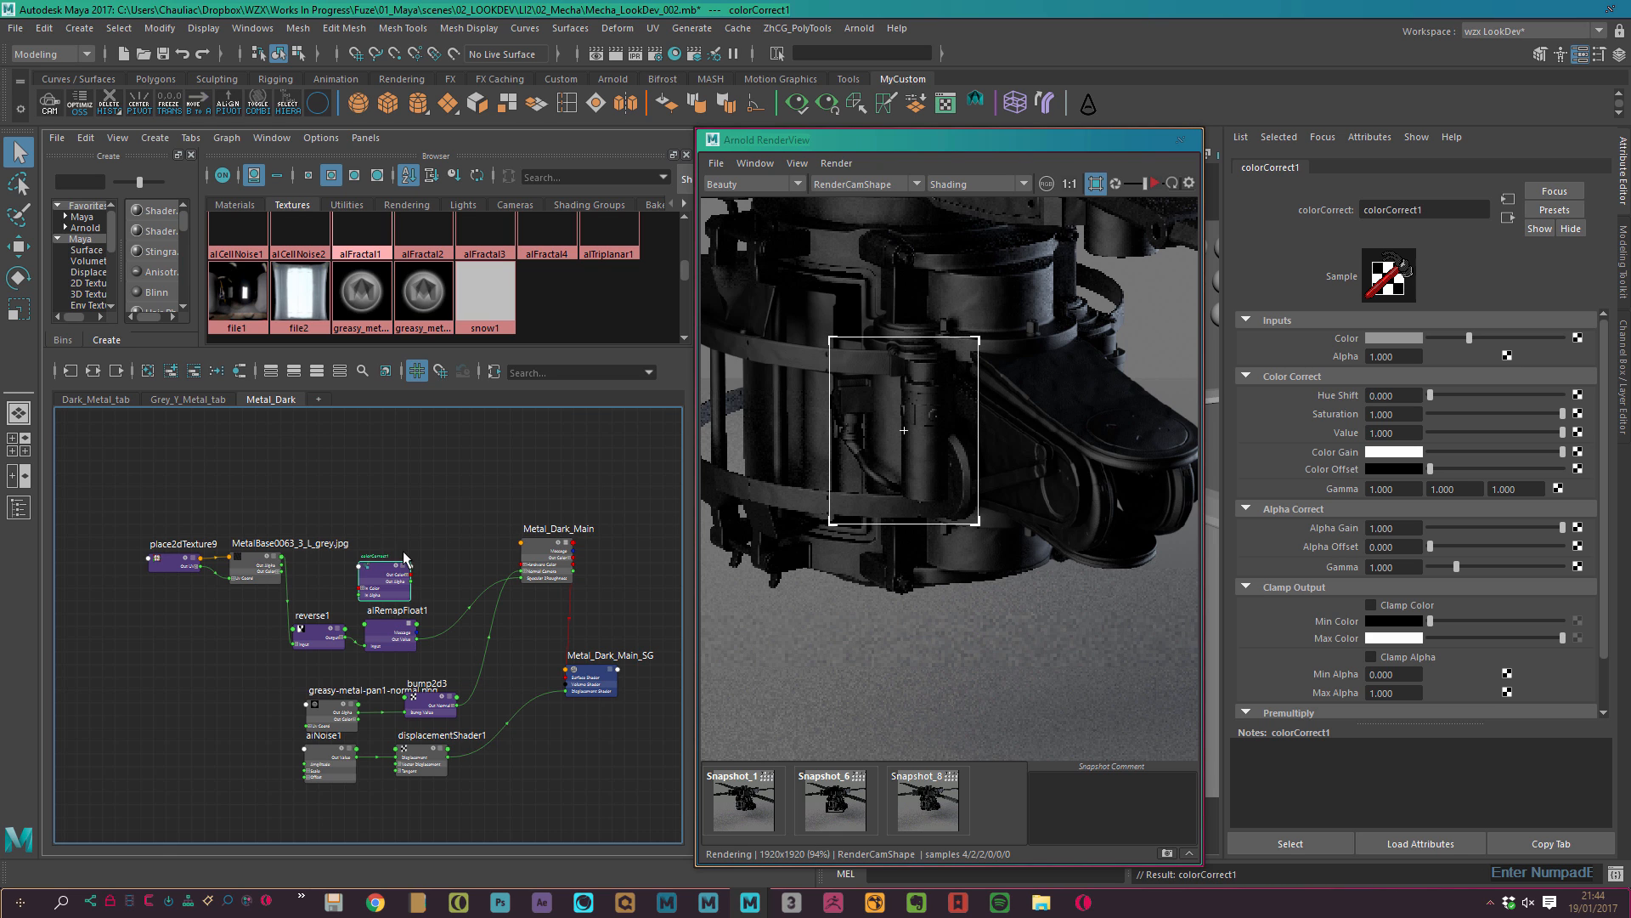
# Connect the MetalBase0063_3_L_grey.jpg color output to colorCorrect1's In Color, and colorCorrect1's Out Color to Metal_Dark_Main's Diffuse Color.
pyautogui.moveTo(401, 562); pyautogui.dragTo(401, 513)
pyautogui.moveTo(222, 510); pyautogui.dragTo(363, 538)
pyautogui.click(520, 514)
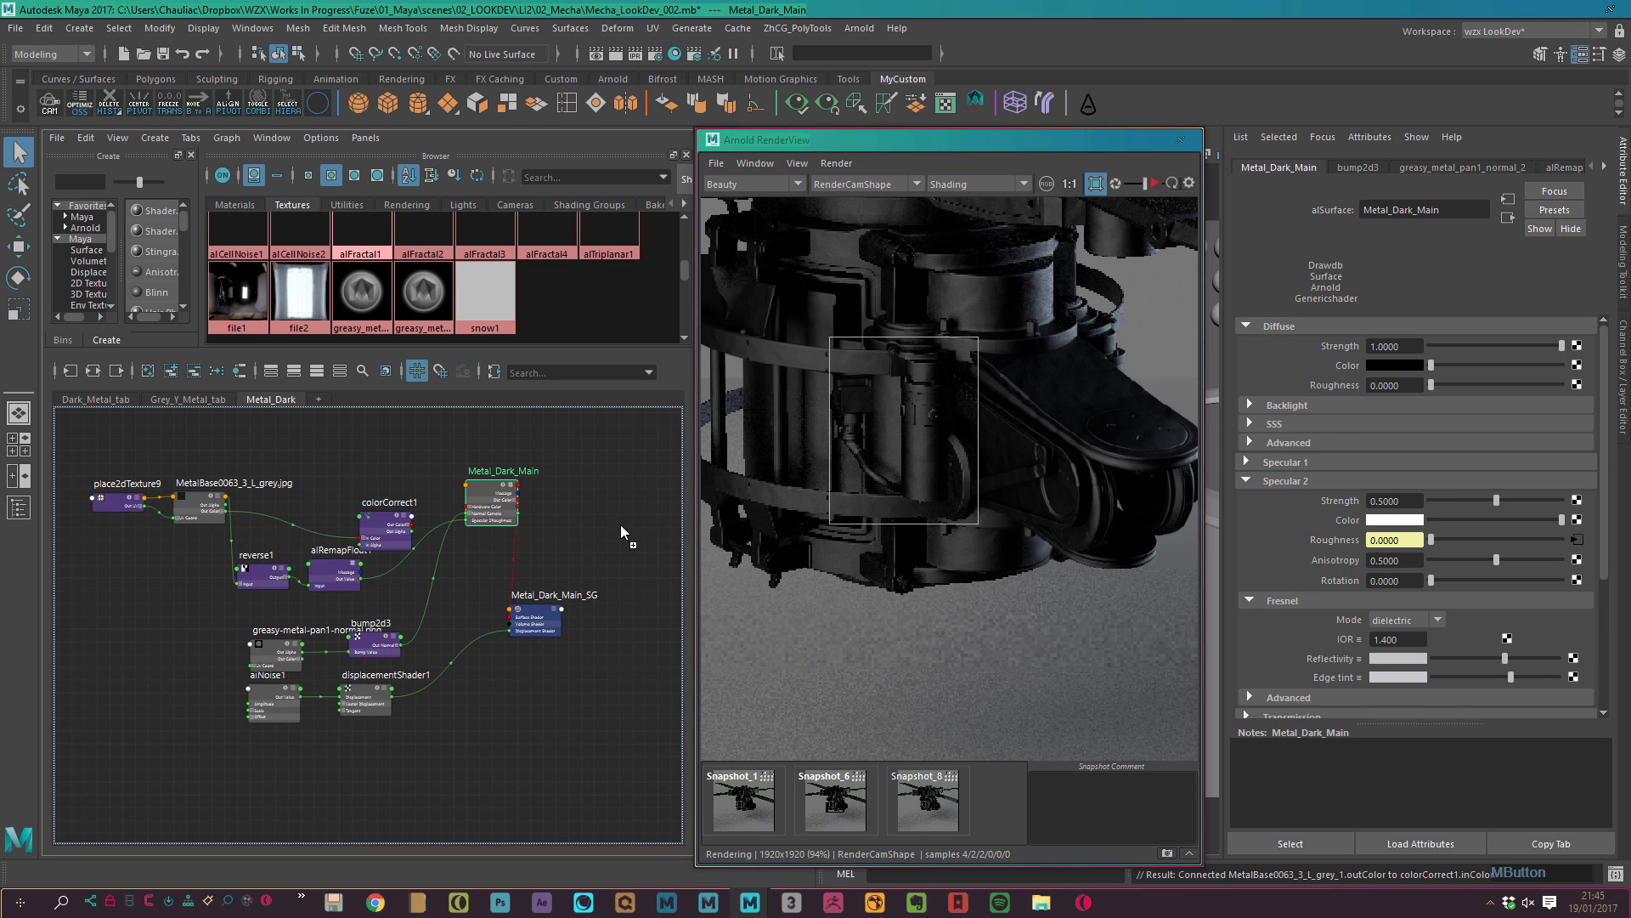
pyautogui.moveTo(384, 527); pyautogui.dragTo(350, 484)
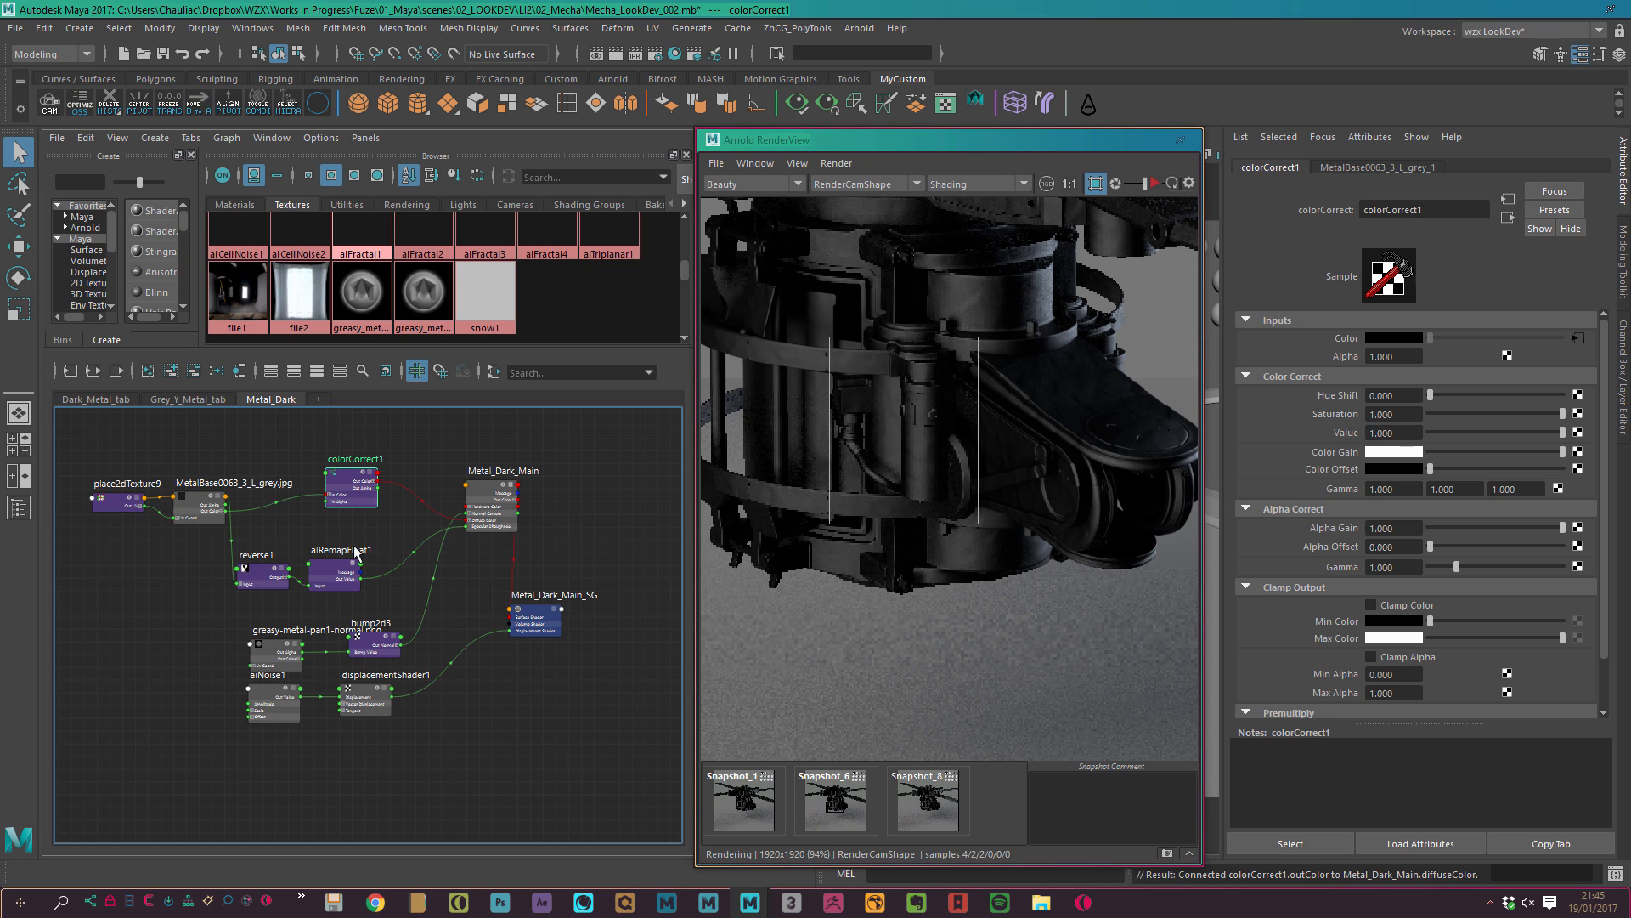
# Set Metal_Dark_Main's Specular 2 Strength to 0 and render a larger region covering the mecha's banded body and arm.
pyautogui.click(478, 510)
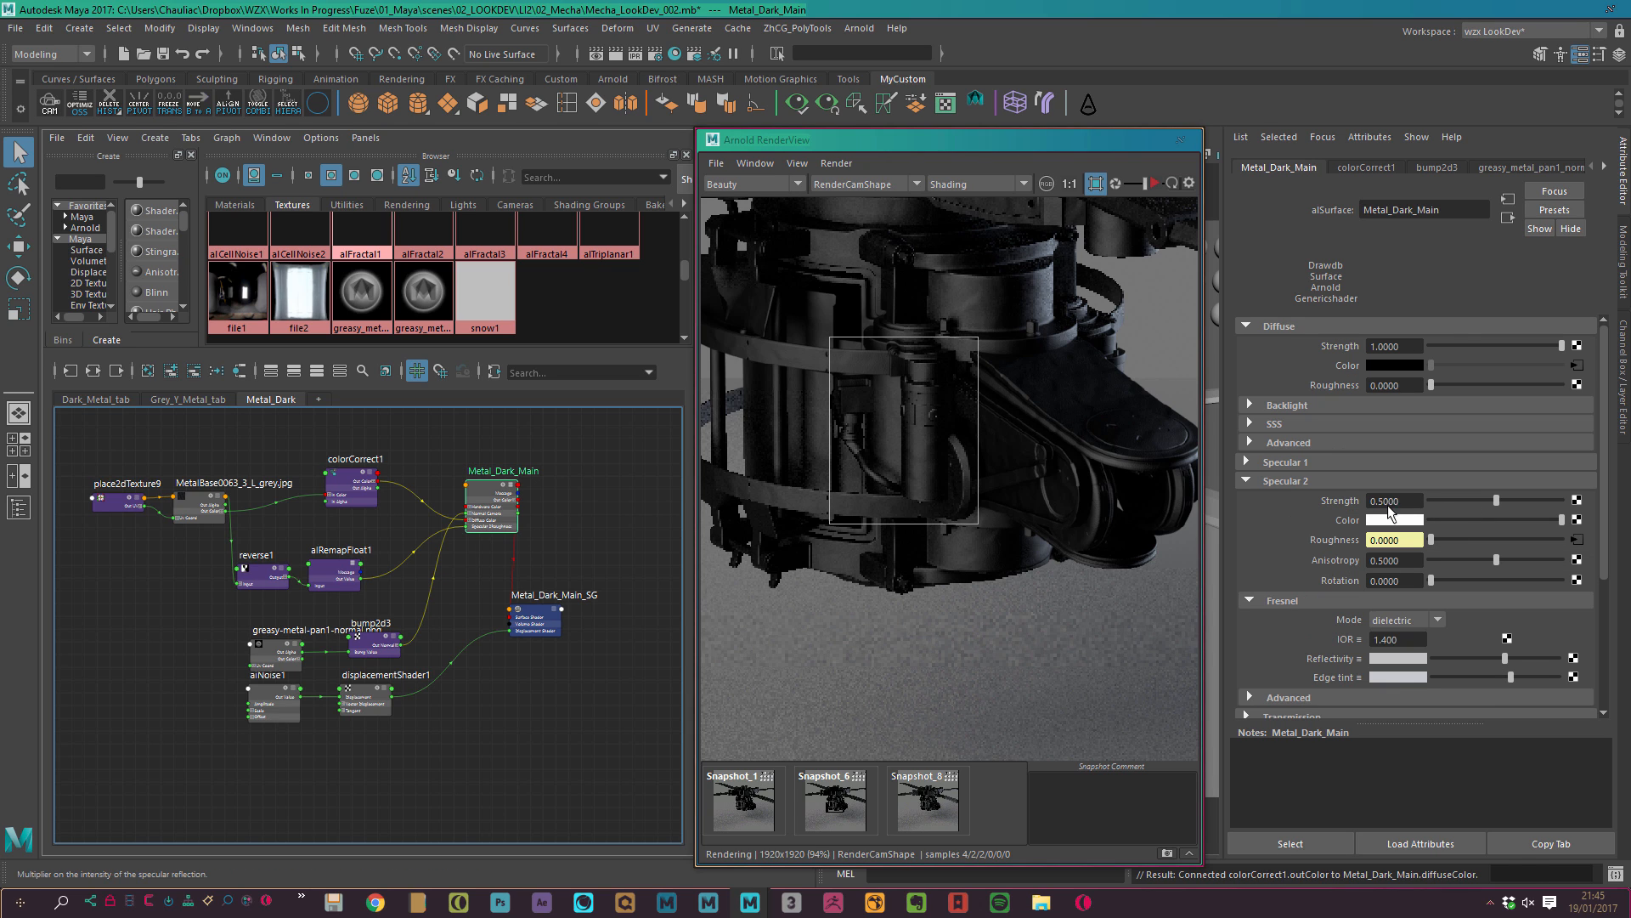
pyautogui.click(1154, 183)
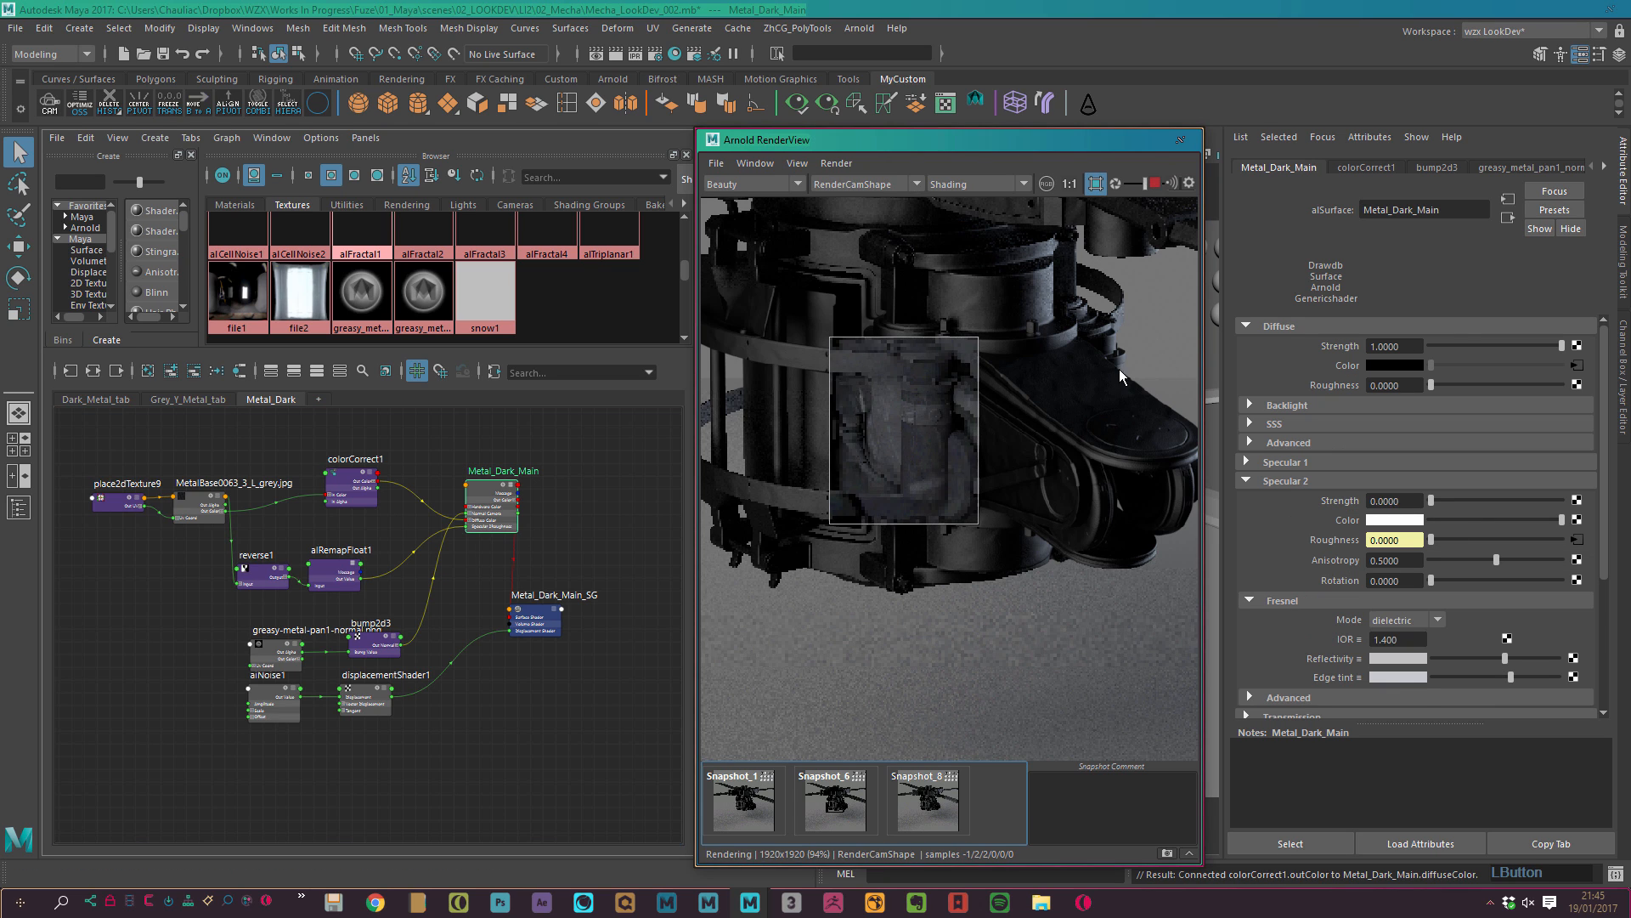
pyautogui.moveTo(1043, 407)
pyautogui.keyDown('alt'); pyautogui.mouseDown(button='right')
pyautogui.moveTo(823, 393)
pyautogui.moveTo(984, 495)
pyautogui.mouseUp(button='right'); pyautogui.keyUp('alt')
pyautogui.keyDown('alt'); pyautogui.moveTo(984, 495); pyautogui.dragTo(1058, 584, button='middle'); pyautogui.keyUp('alt')
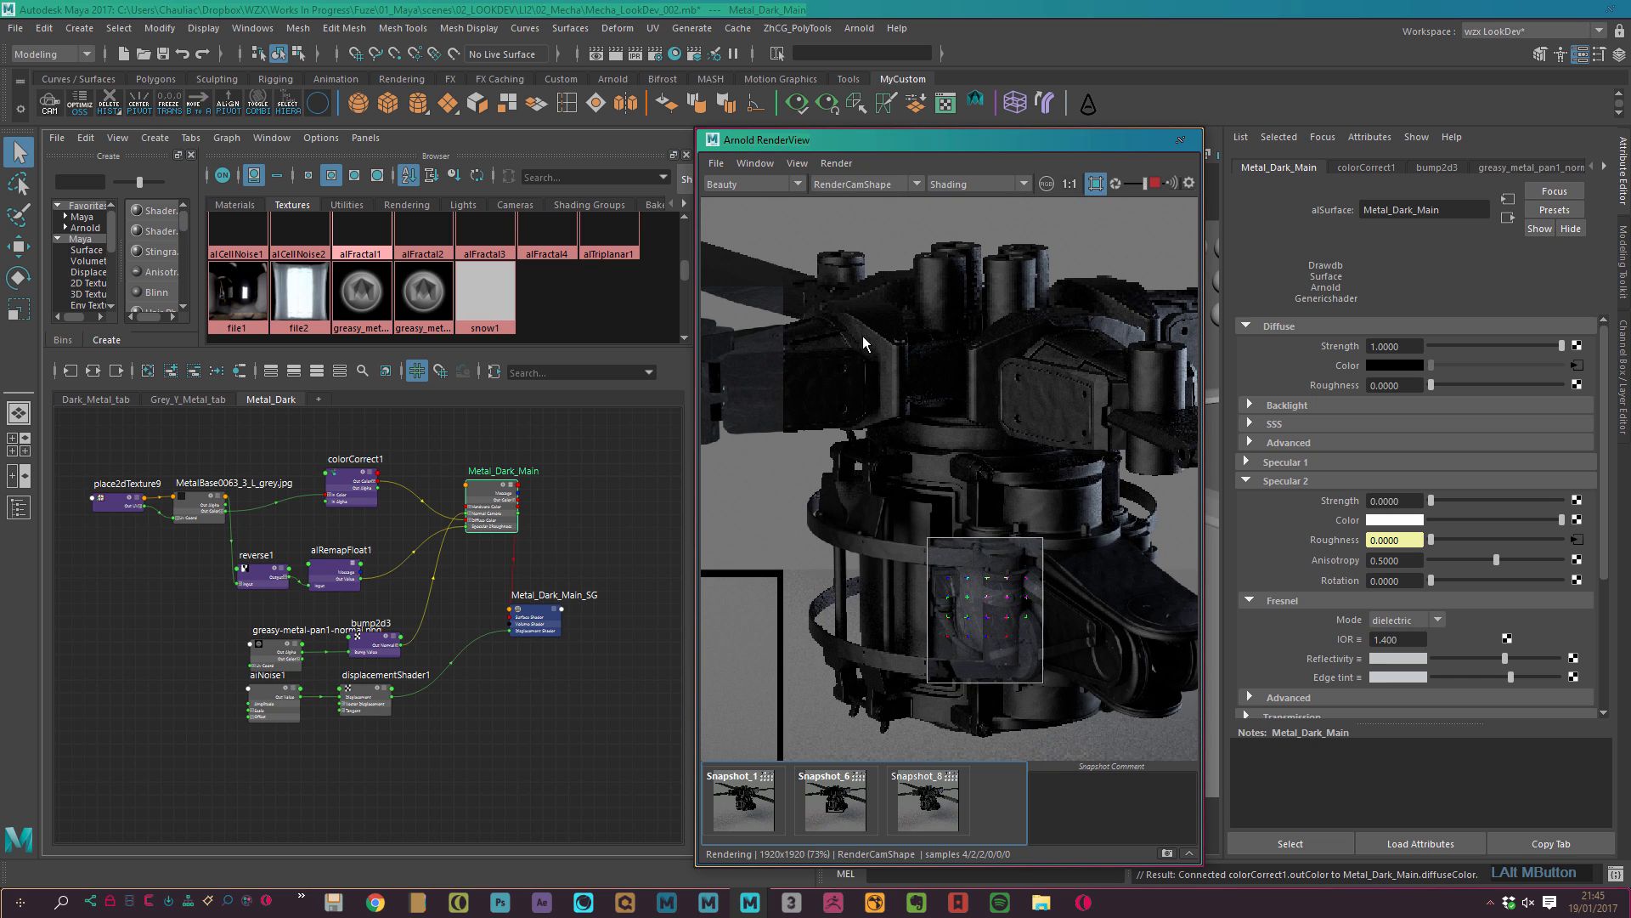
pyautogui.keyDown('shift'); pyautogui.moveTo(779, 254); pyautogui.dragTo(1181, 759); pyautogui.keyUp('shift')
pyautogui.keyDown('alt'); pyautogui.moveTo(983, 590); pyautogui.dragTo(932, 539, button='middle'); pyautogui.keyUp('alt')
pyautogui.keyDown('alt'); pyautogui.moveTo(932, 539); pyautogui.dragTo(1067, 465, button='right'); pyautogui.keyUp('alt')
pyautogui.moveTo(1068, 465)
pyautogui.keyDown('alt'); pyautogui.mouseDown(button='middle')
pyautogui.moveTo(1044, 420)
pyautogui.moveTo(1055, 479)
pyautogui.mouseUp(button='middle'); pyautogui.keyUp('alt')
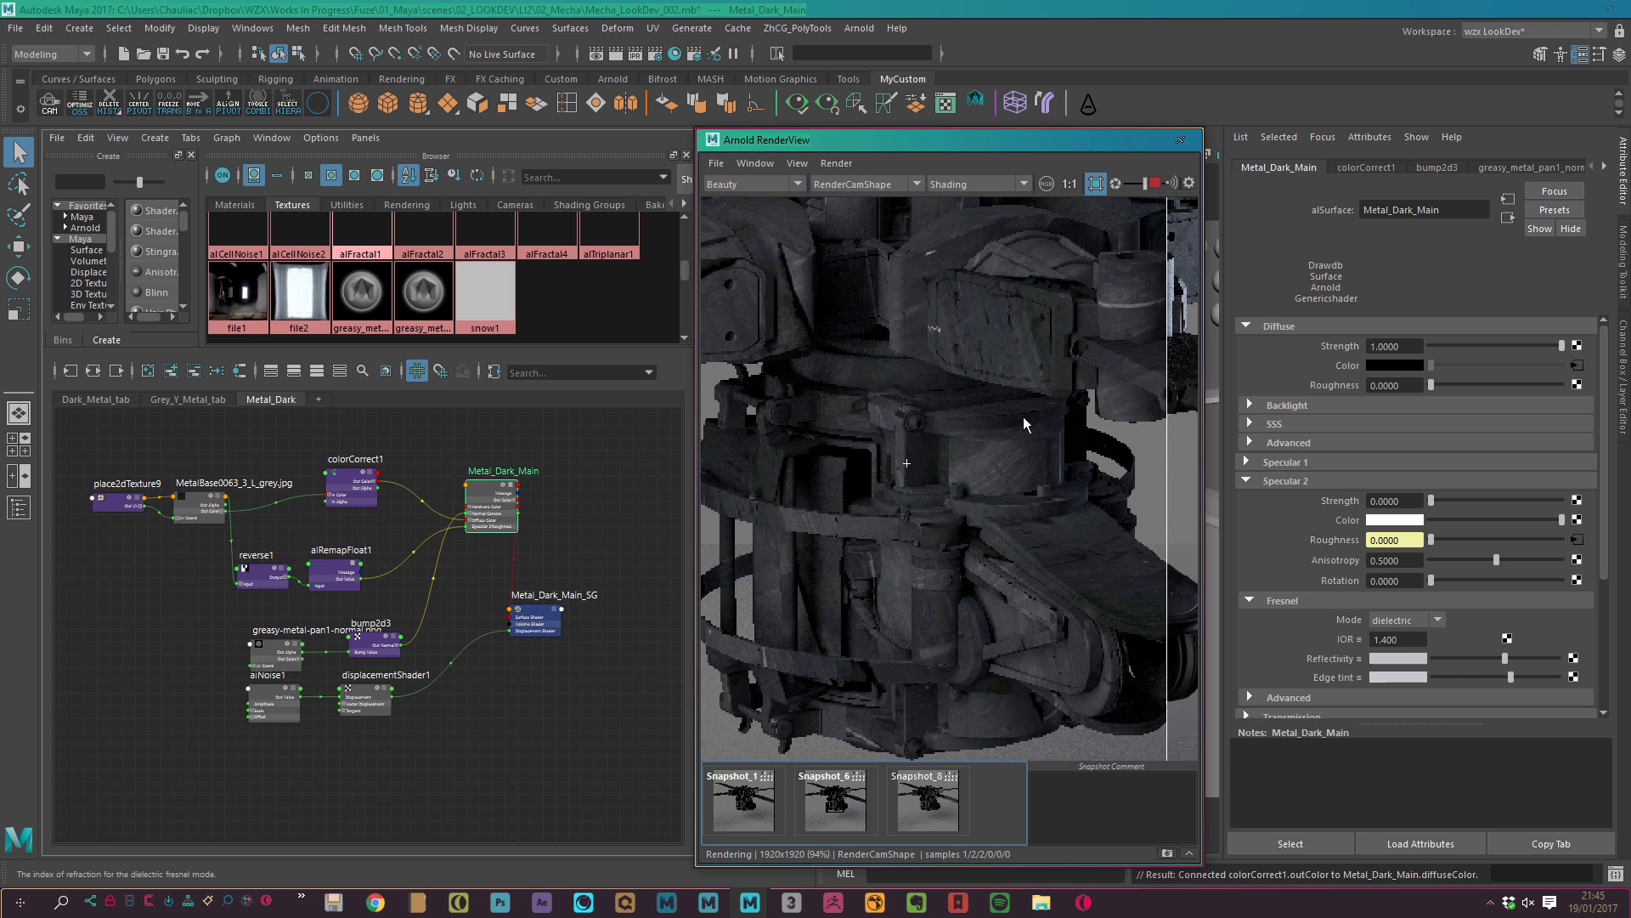
# Lower colorCorrect1's Saturation to 0.695, and try out a reduced Value on the metal texture.
pyautogui.keyDown('alt'); pyautogui.moveTo(417, 574); pyautogui.dragTo(436, 658, button='right'); pyautogui.keyUp('alt')
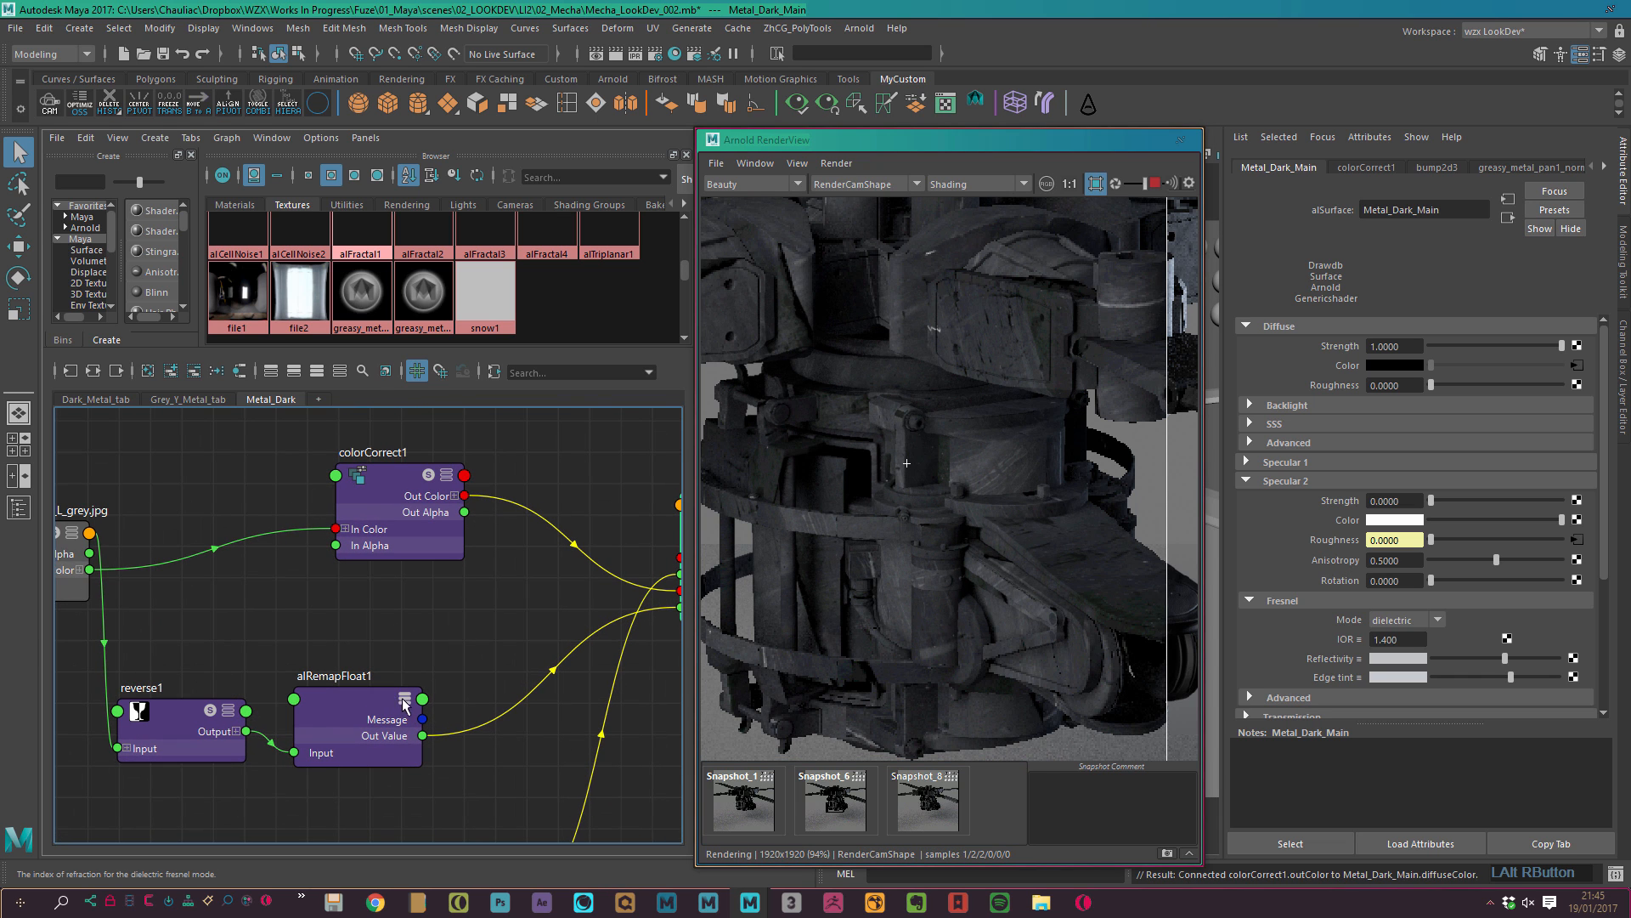
pyautogui.click(382, 481)
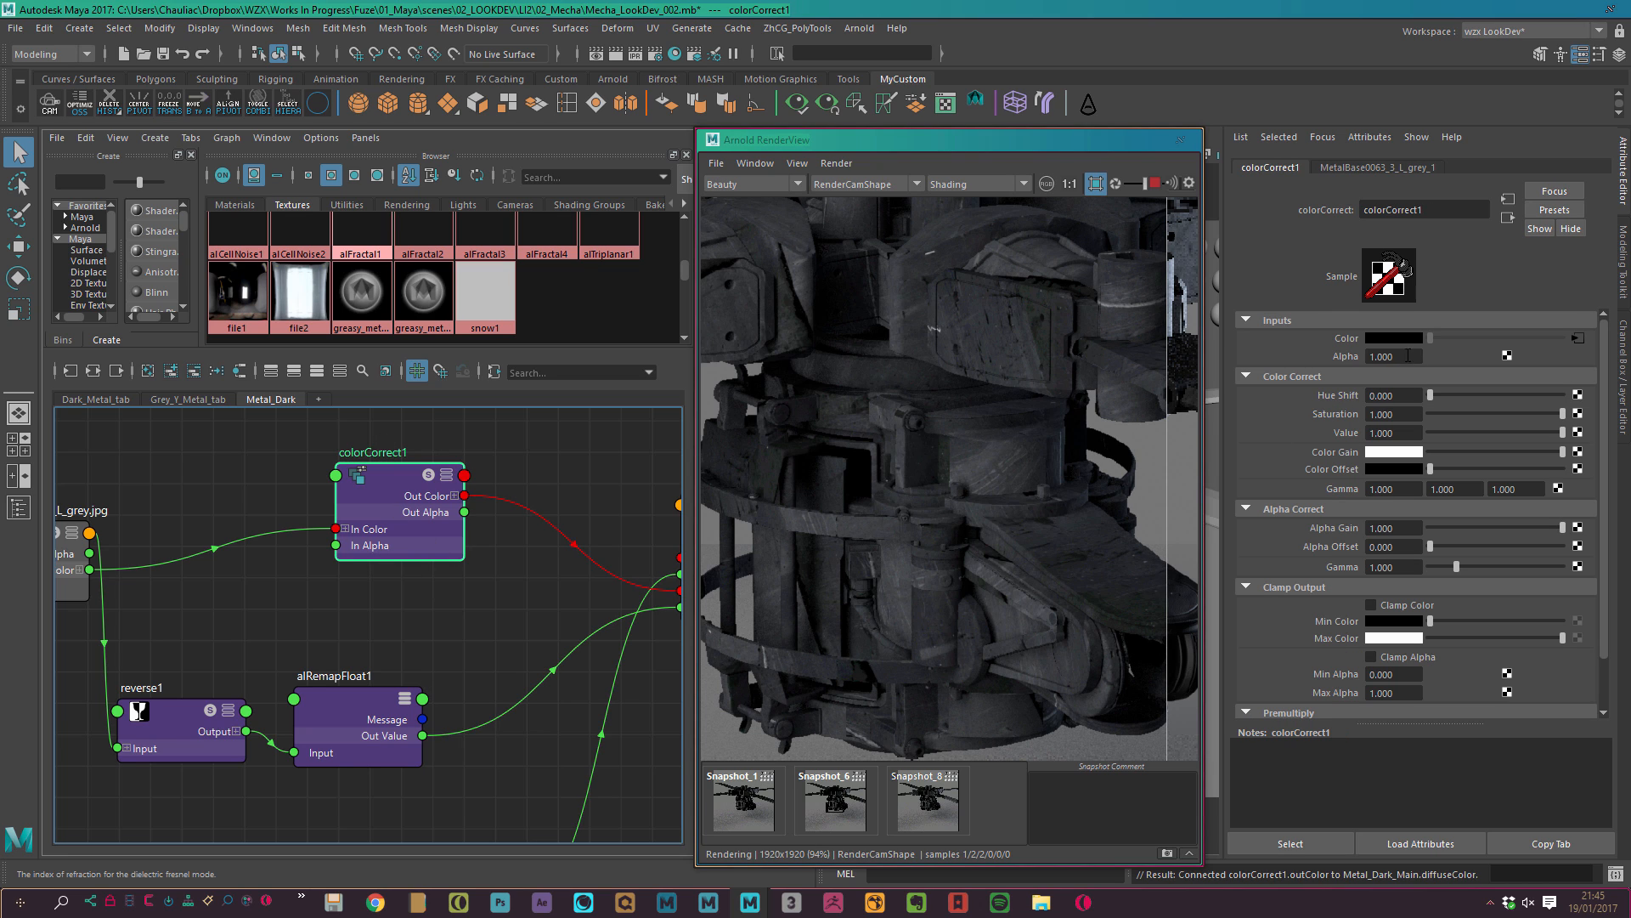
pyautogui.moveTo(1431, 395)
pyautogui.mouseDown()
pyautogui.moveTo(1460, 393)
pyautogui.moveTo(1419, 398)
pyautogui.mouseUp()
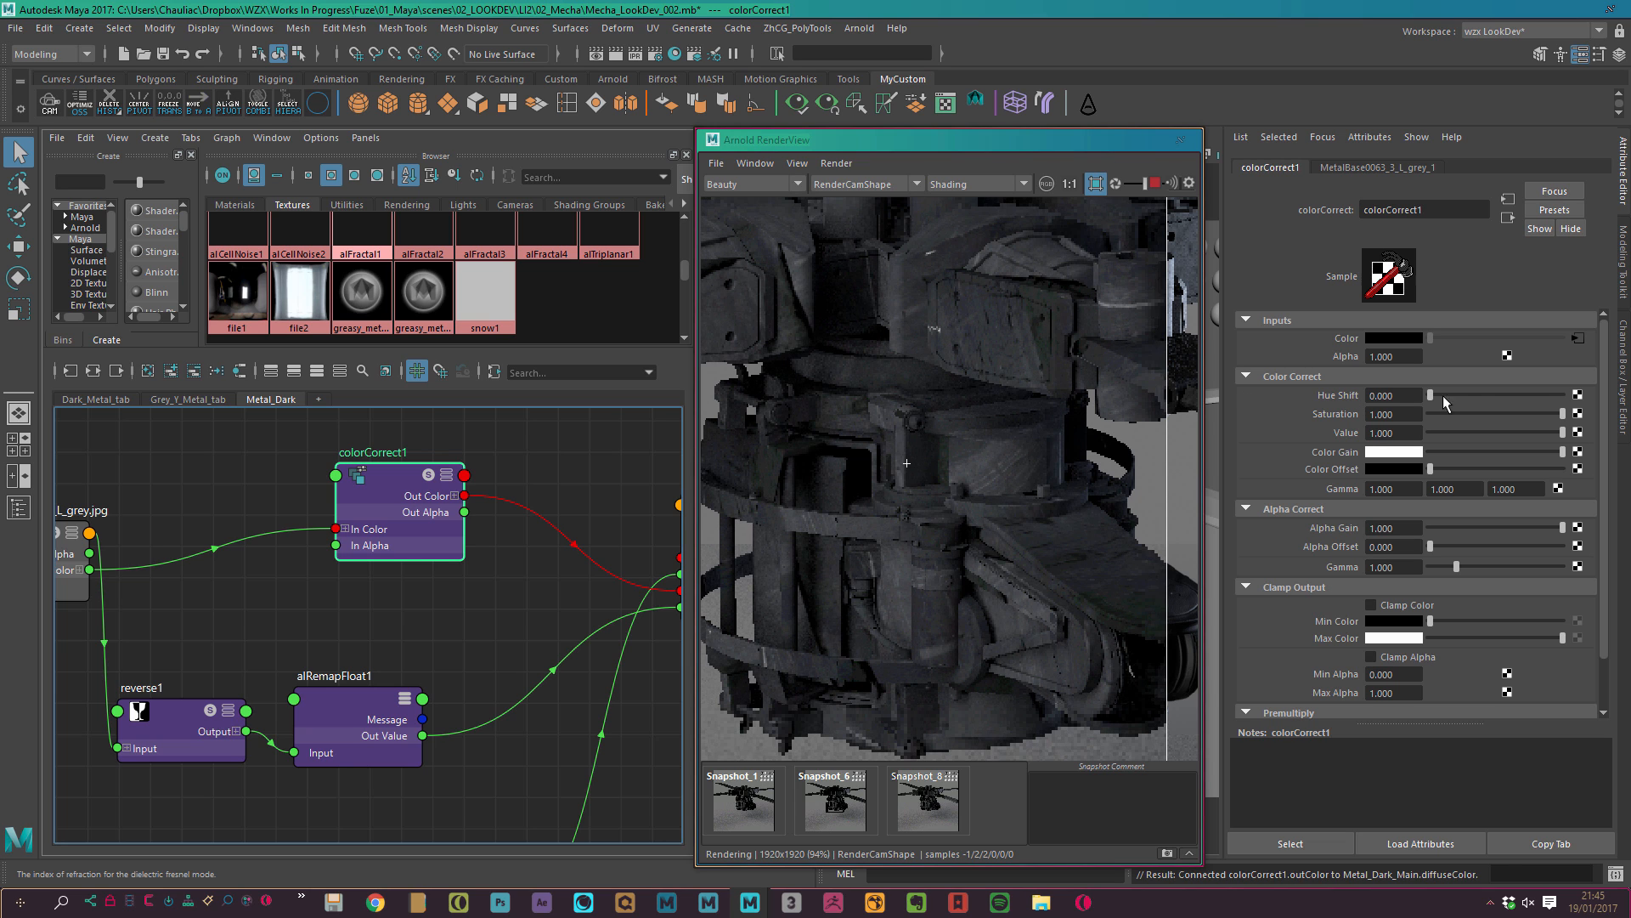
pyautogui.moveTo(1443, 396); pyautogui.dragTo(1578, 432)
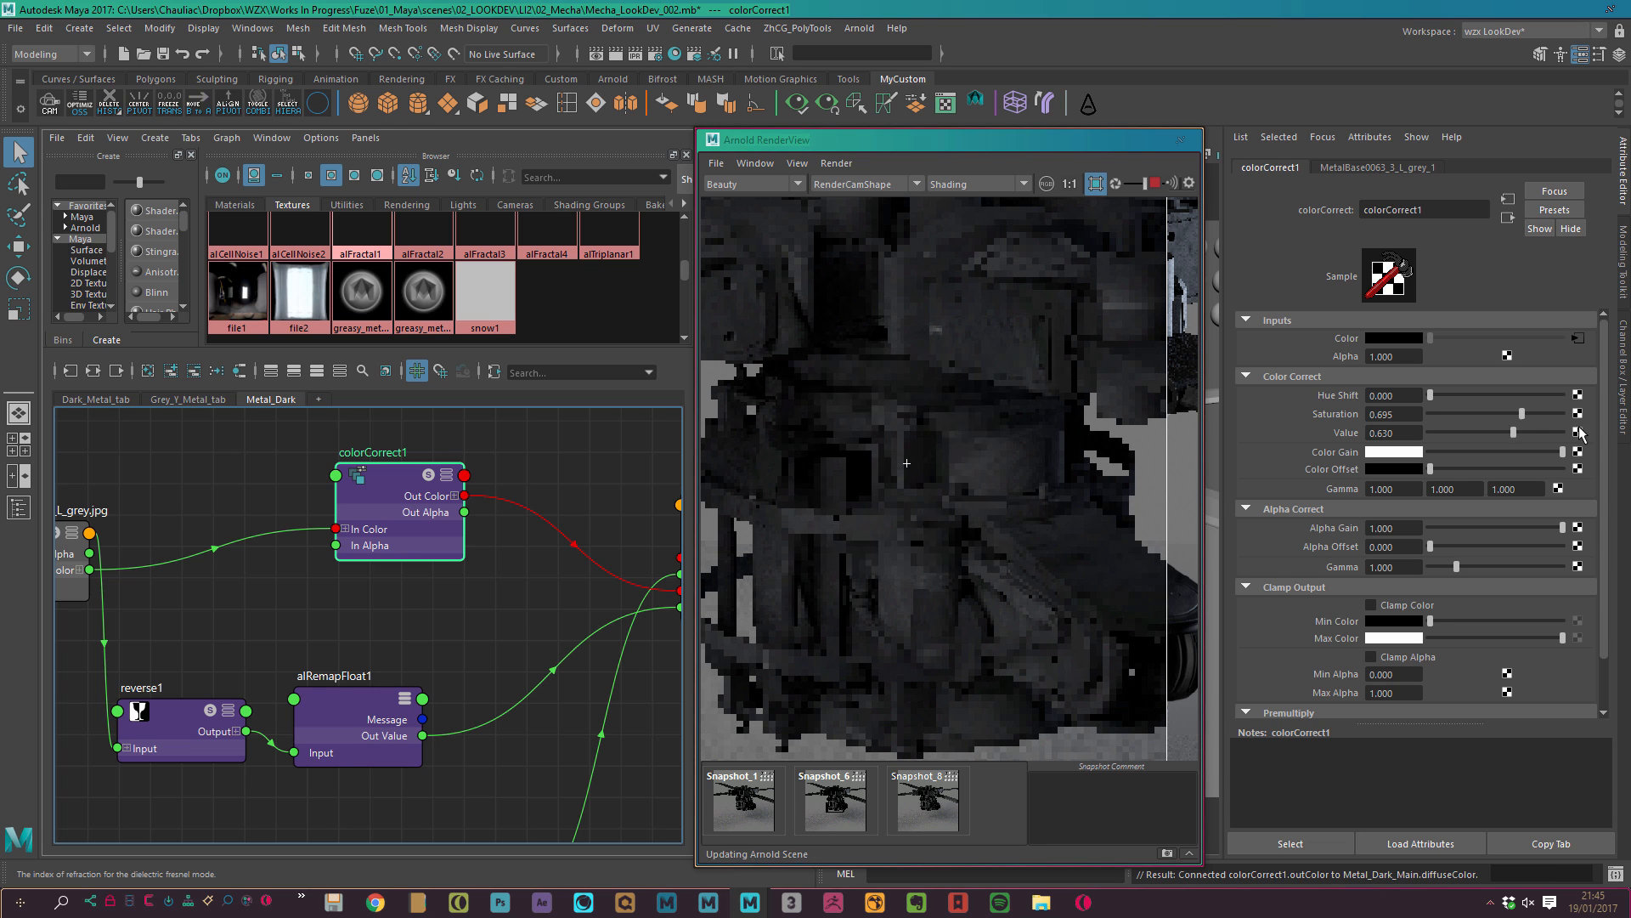
# Try a Gamma of 2 on all three channels of colorCorrect1.
pyautogui.moveTo(1402, 489); pyautogui.dragTo(1267, 539)
pyautogui.write('2')
pyautogui.press('KP_Enter')
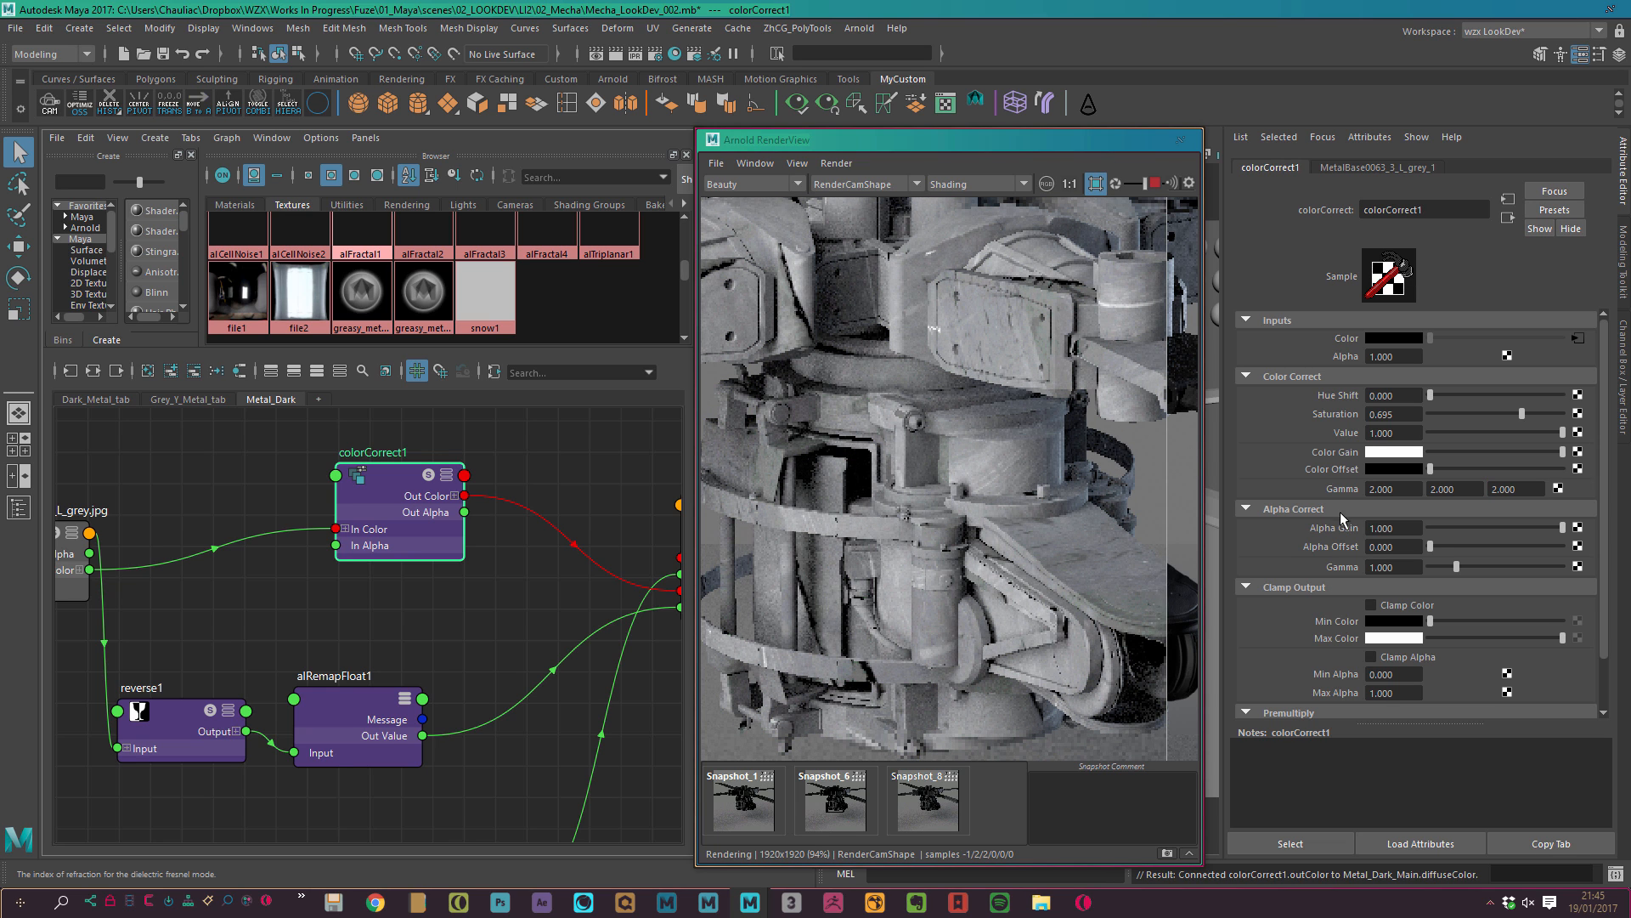
# Try a Gamma of 0.5 on all three channels of colorCorrect1.
pyautogui.click(1403, 493)
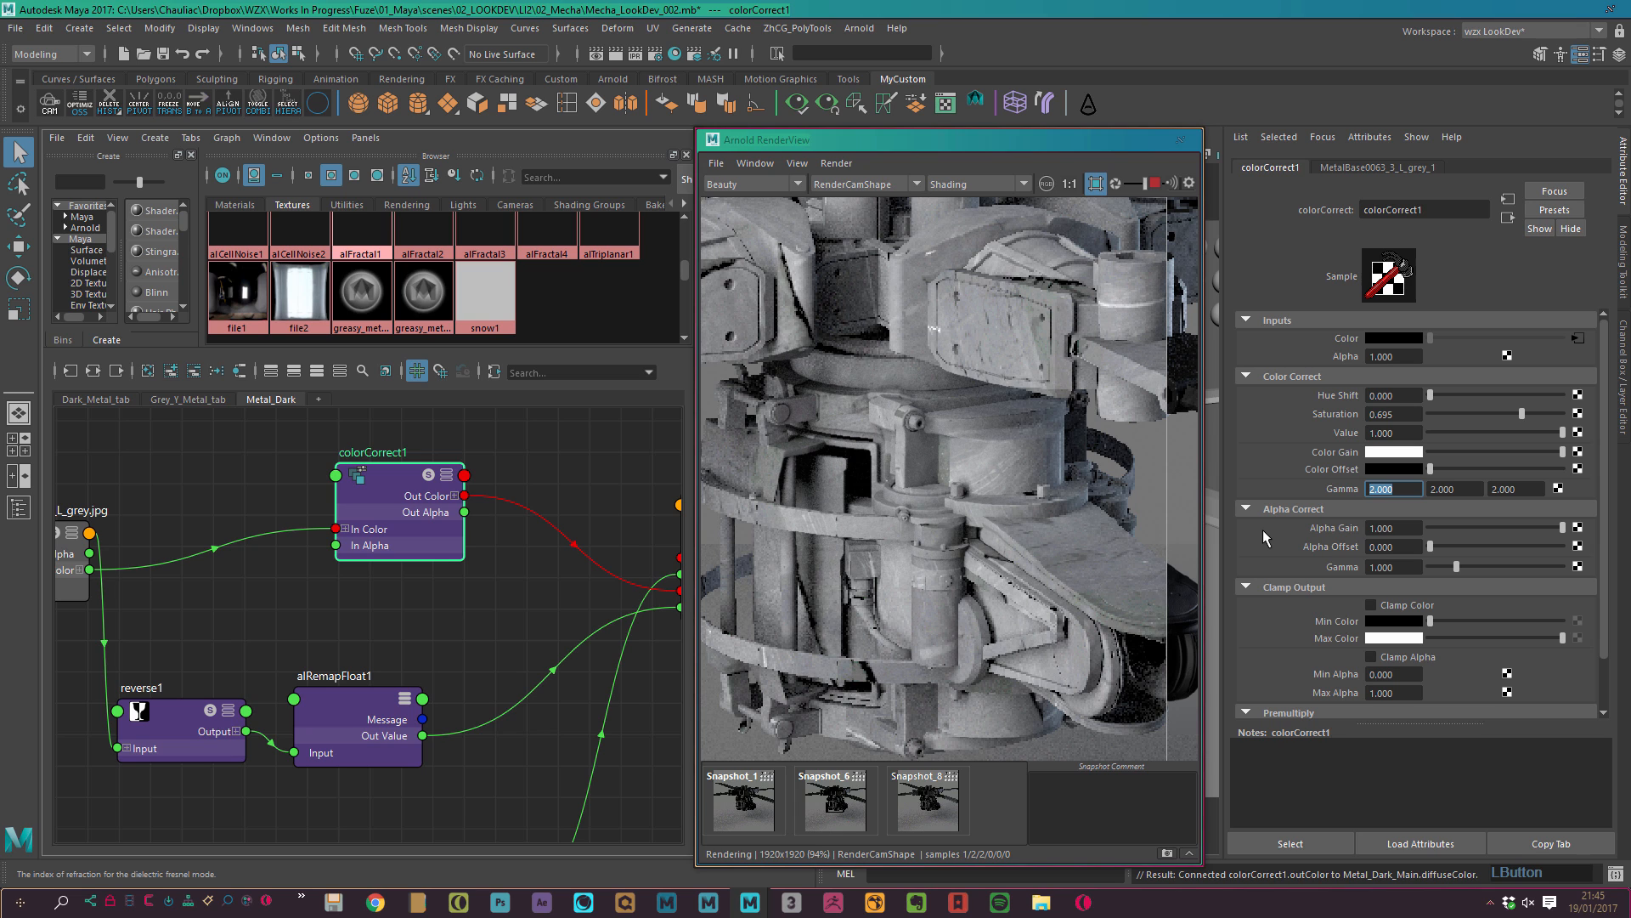
pyautogui.write('0.5')
pyautogui.press('Tab')
pyautogui.write('0.')
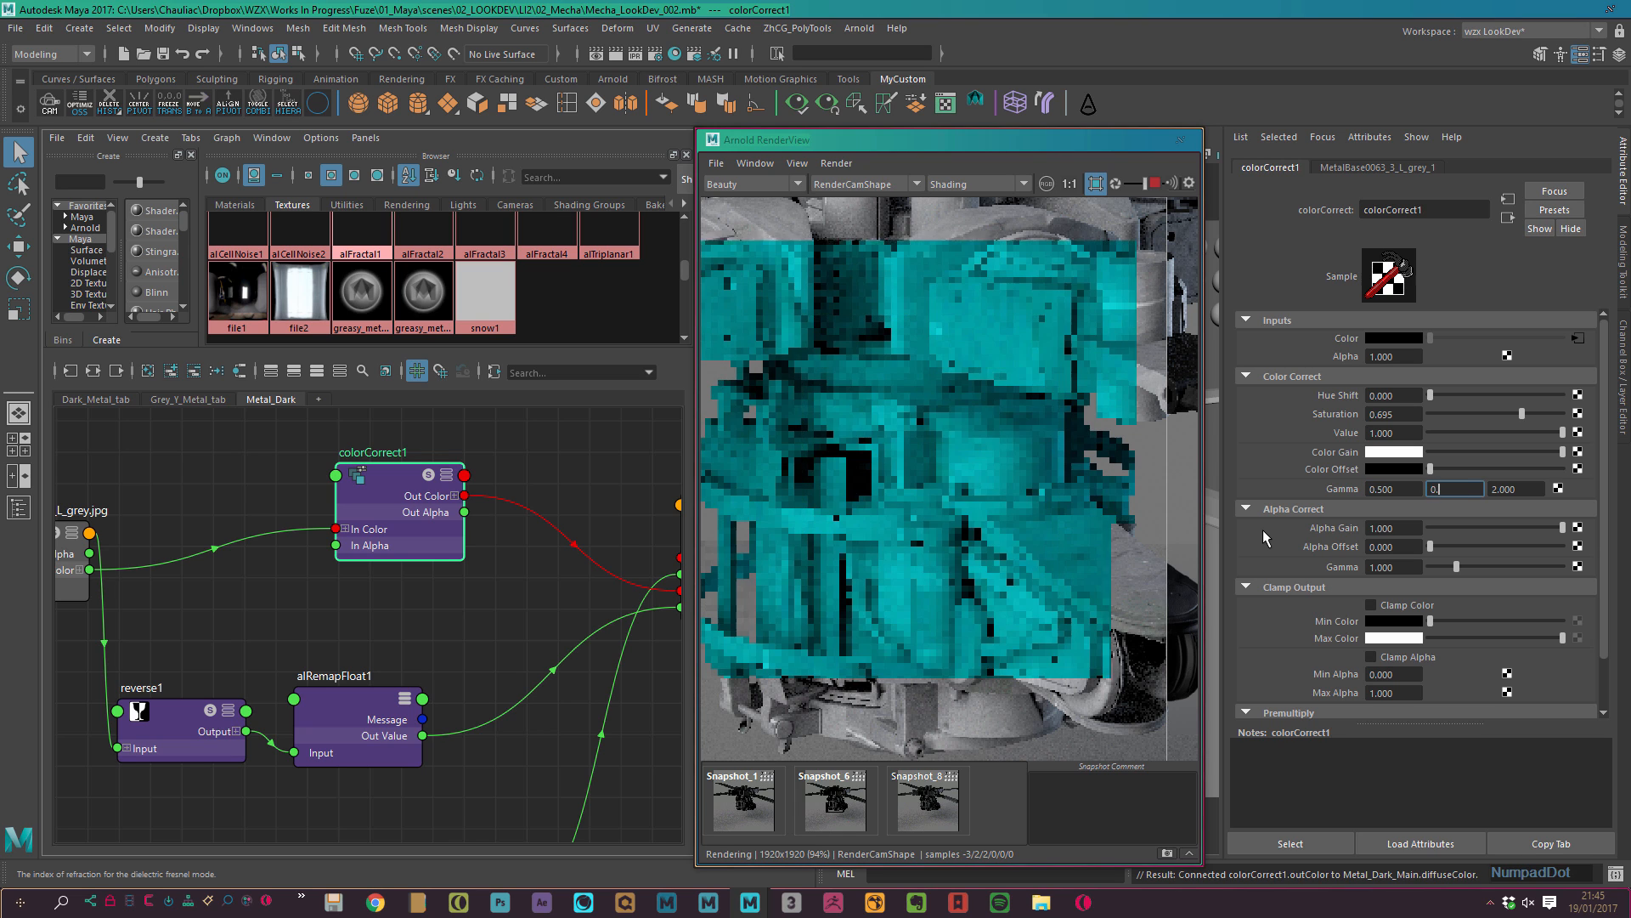
pyautogui.write('5')
pyautogui.press('Tab')
pyautogui.write('0.5')
pyautogui.press('KP_Enter')
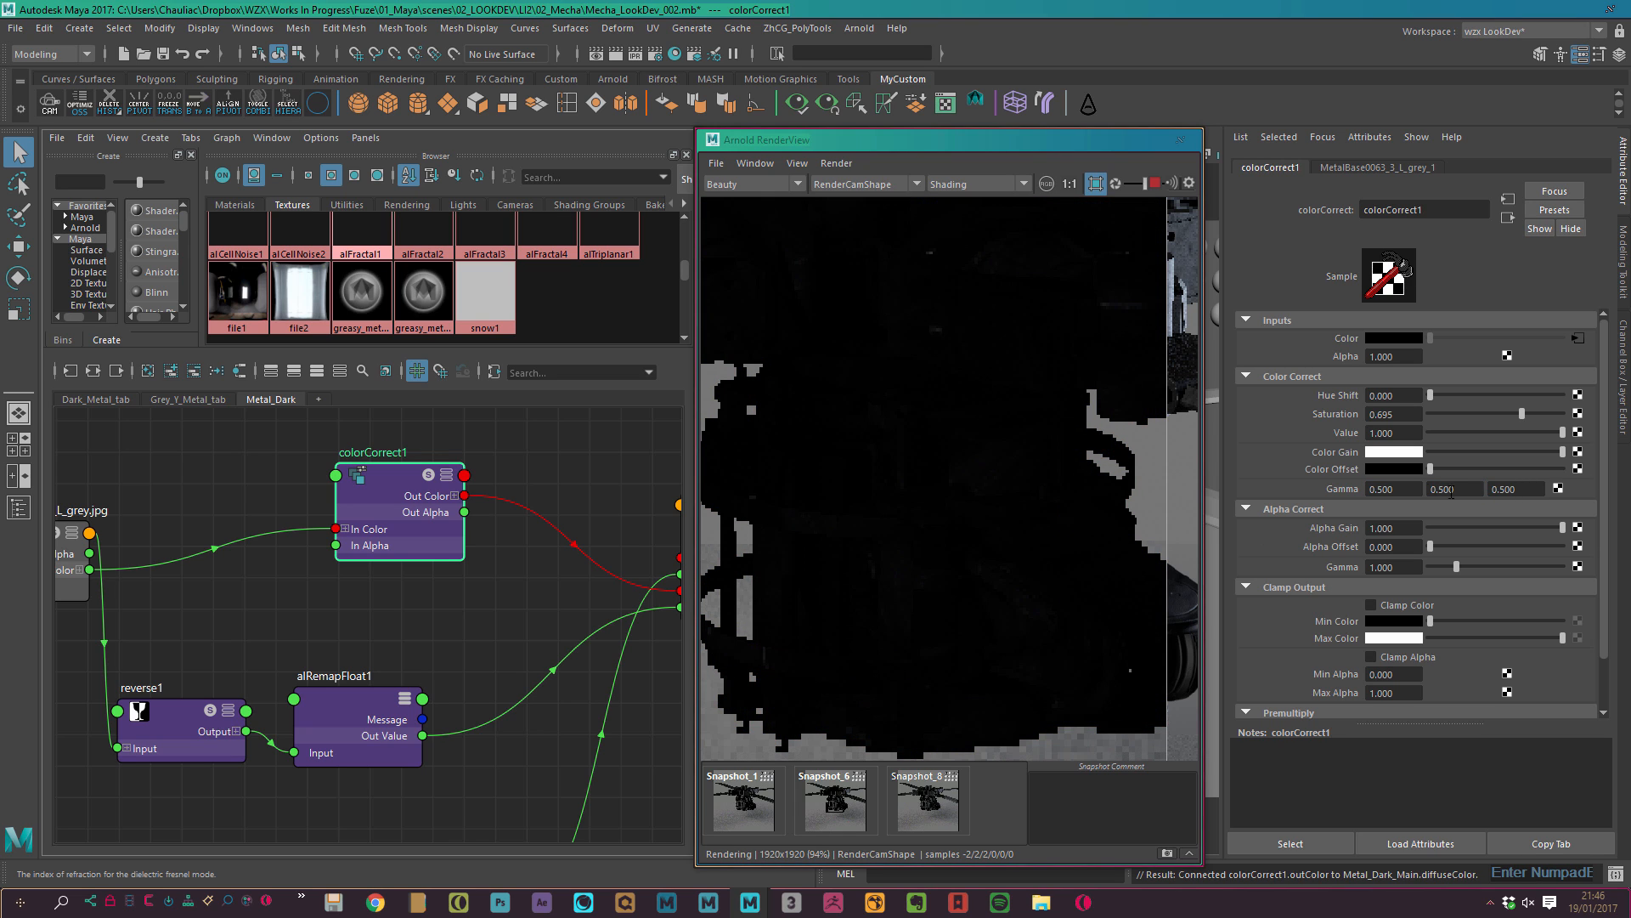
# Try a Gamma of 0.8 on all three channels of colorCorrect1.
pyautogui.moveTo(1403, 491); pyautogui.dragTo(1187, 552)
pyautogui.write('0.8')
pyautogui.press('Tab')
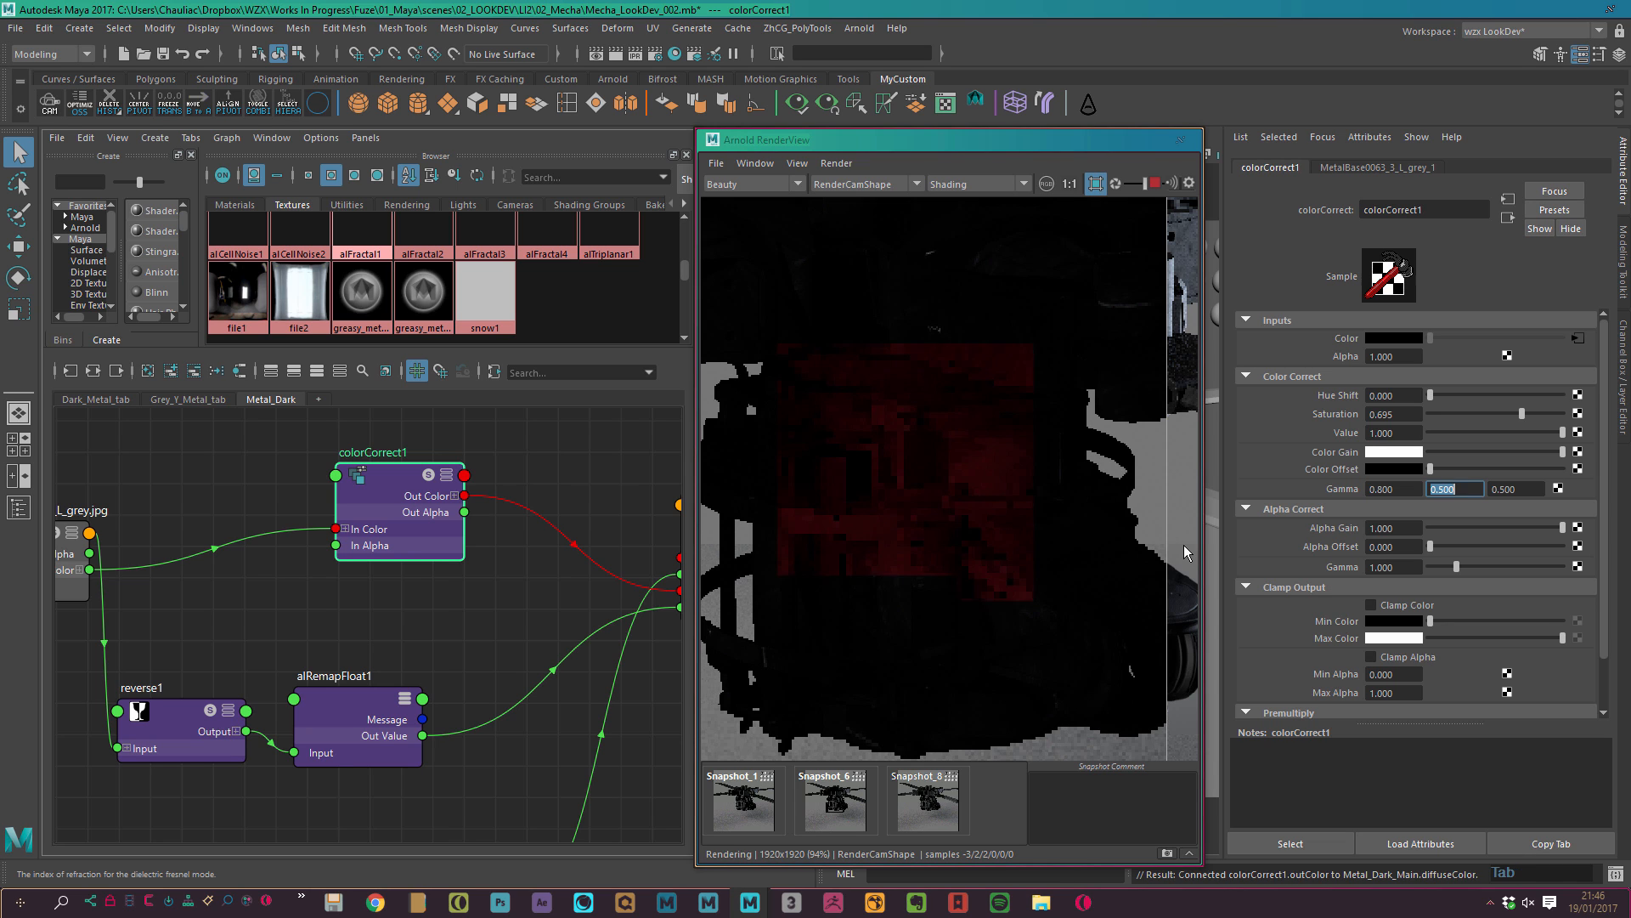
pyautogui.write('0.8')
pyautogui.press('Tab')
pyautogui.write('0.')
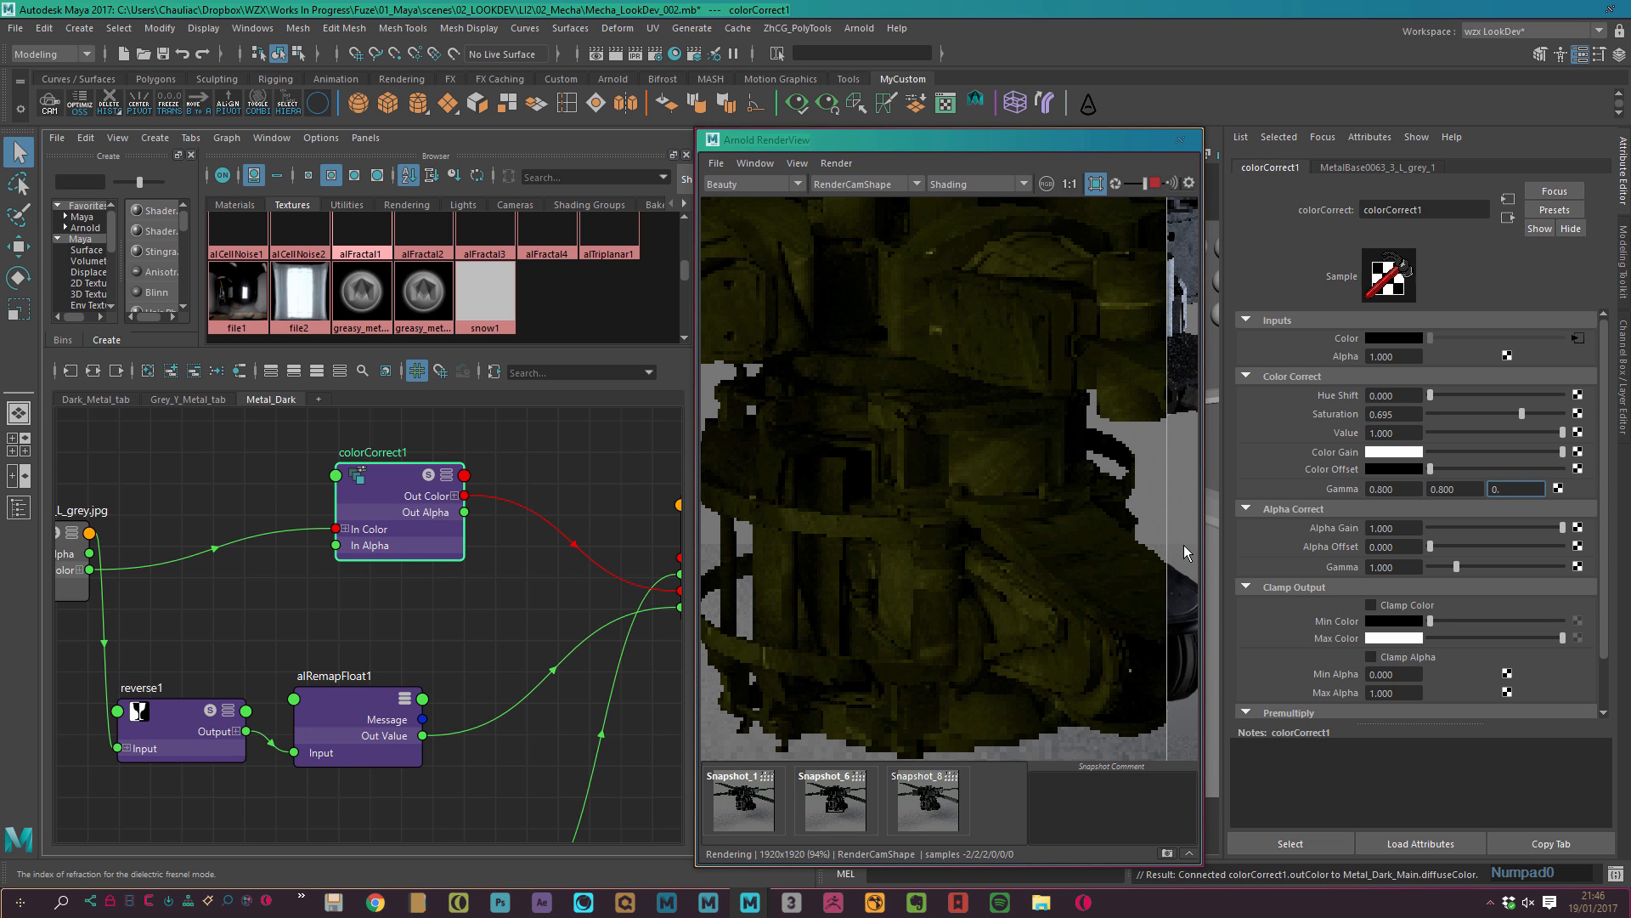
pyautogui.write('8')
pyautogui.press('KP_Enter')
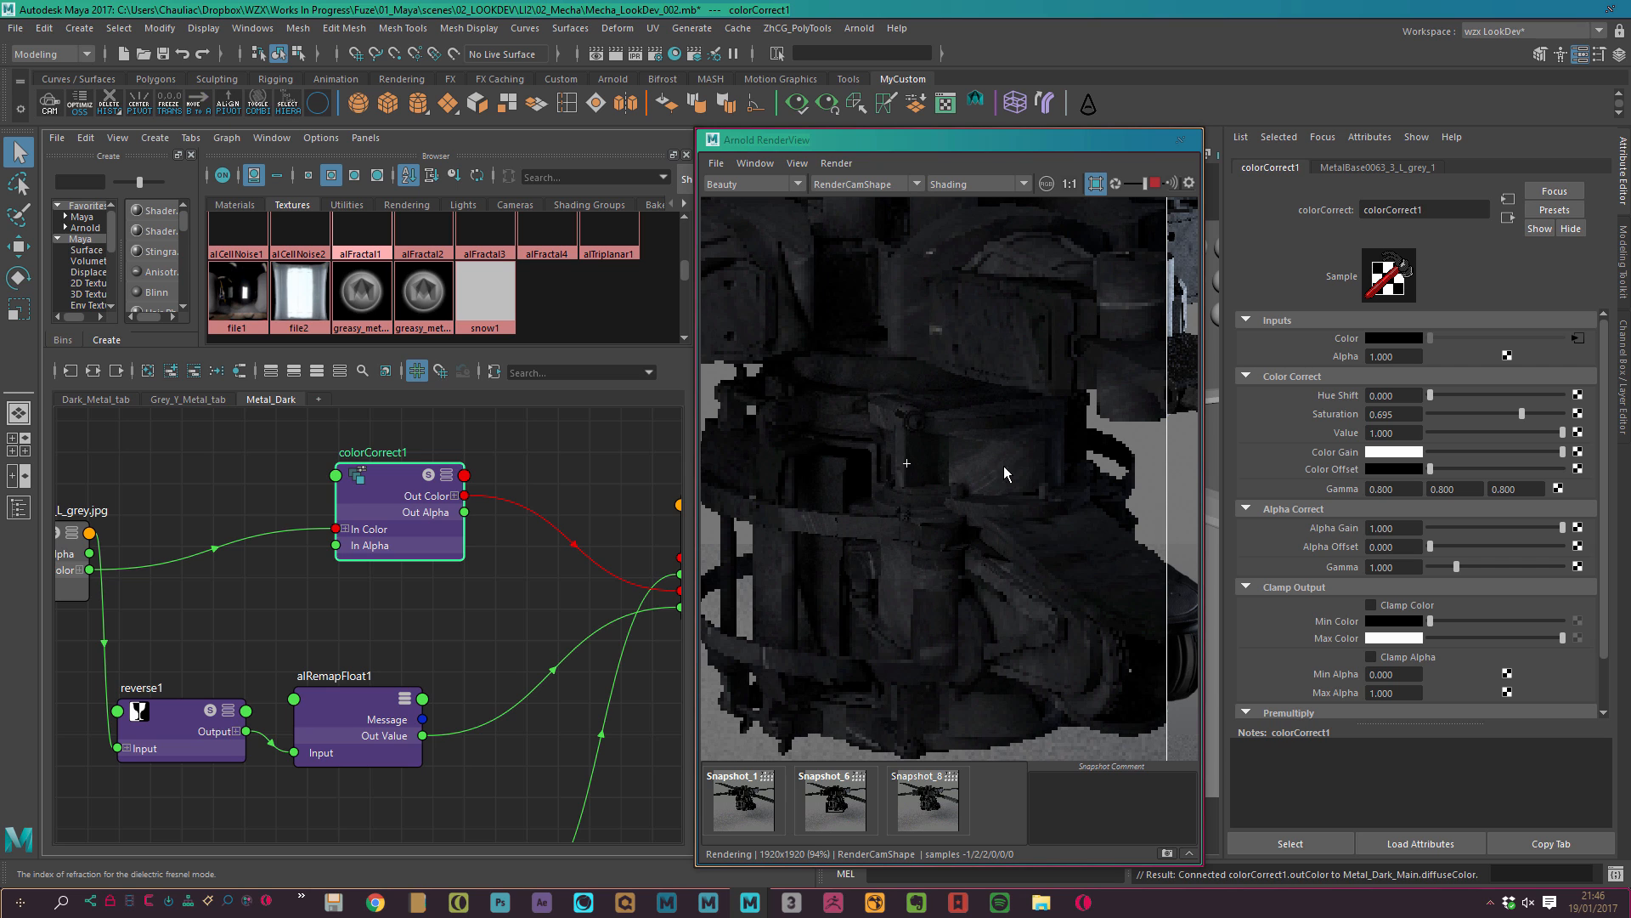
# Try a Gamma of 1.2 on all three channels of colorCorrect1.
pyautogui.moveTo(1402, 490); pyautogui.dragTo(1220, 531)
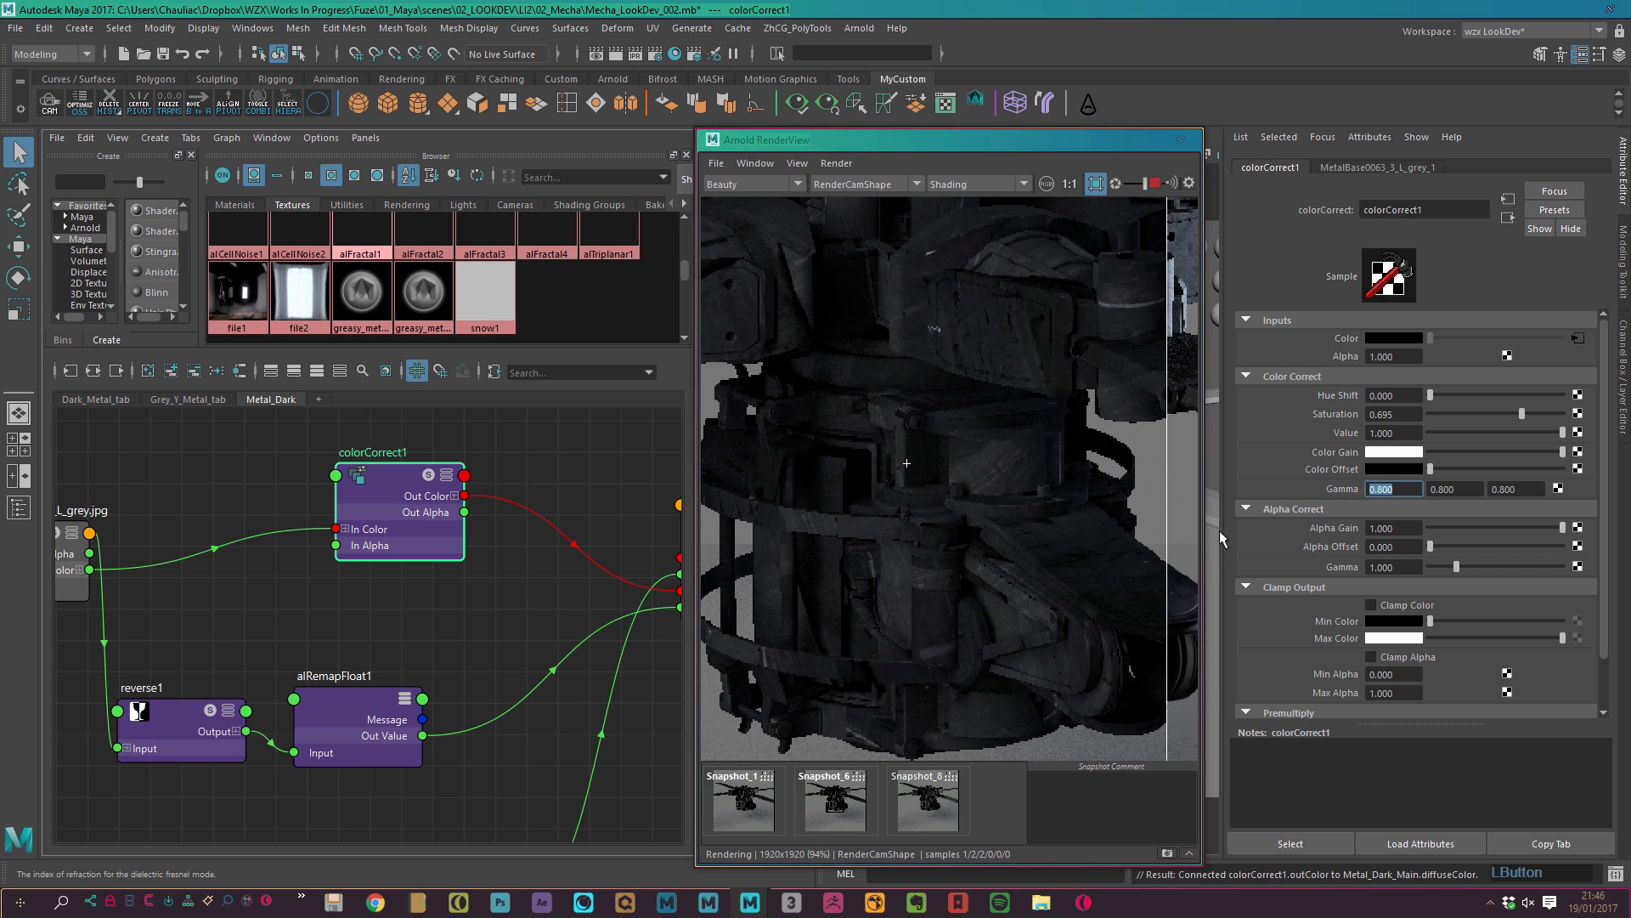
pyautogui.write('1.2')
pyautogui.press('Tab')
pyautogui.write('1.2')
pyautogui.press('Tab')
pyautogui.write('1')
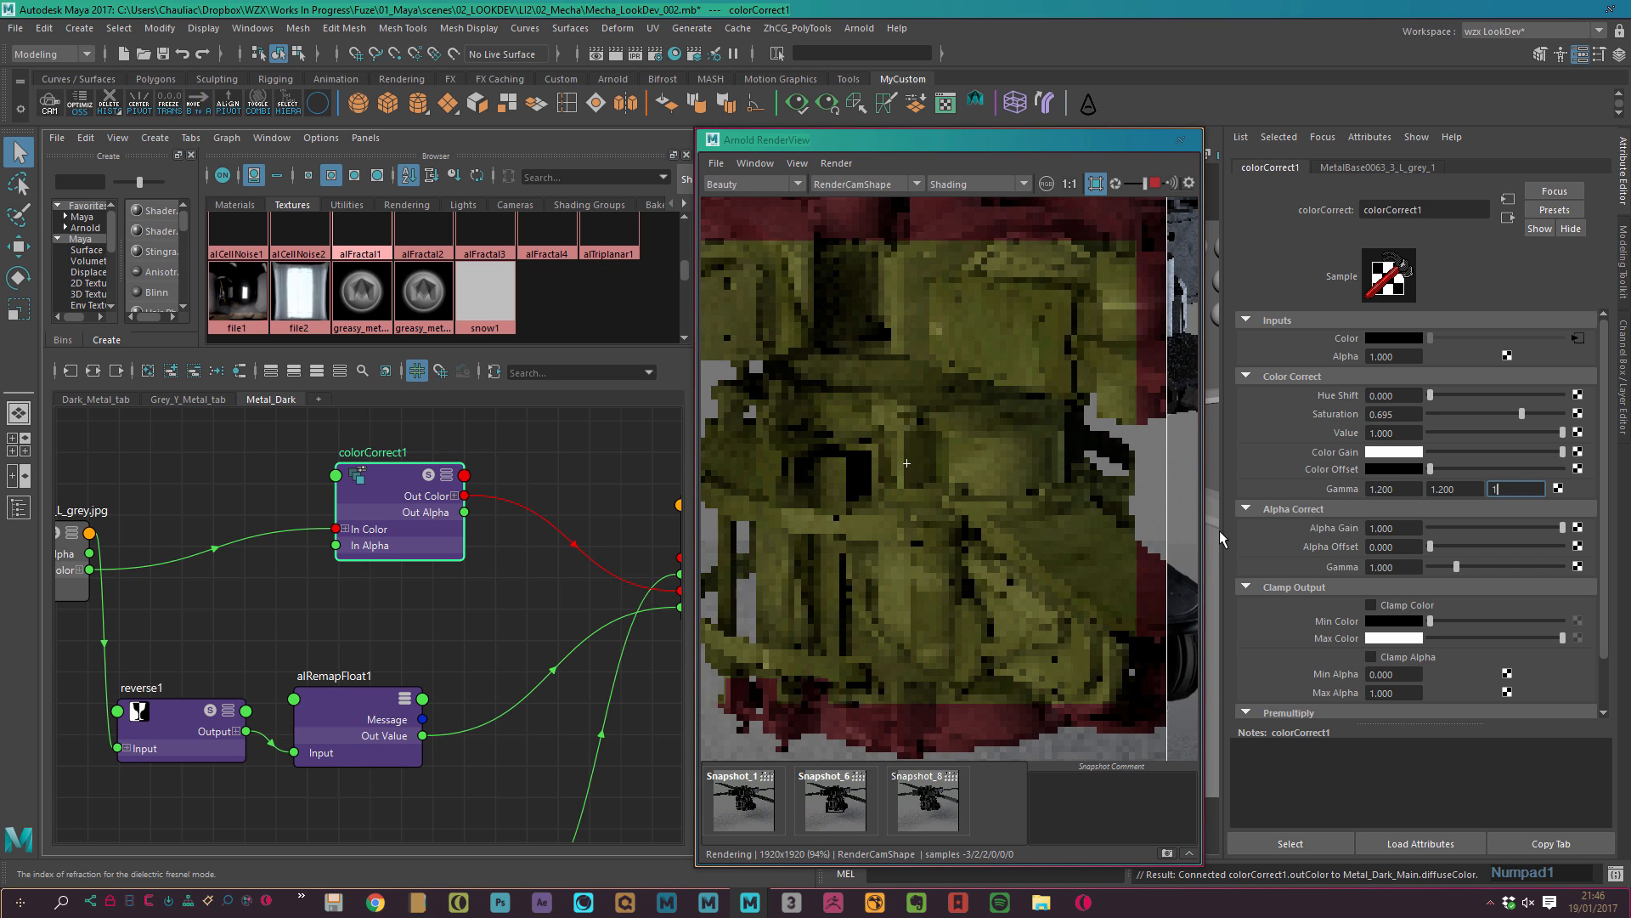
pyautogui.write('.2')
pyautogui.press('KP_Enter')
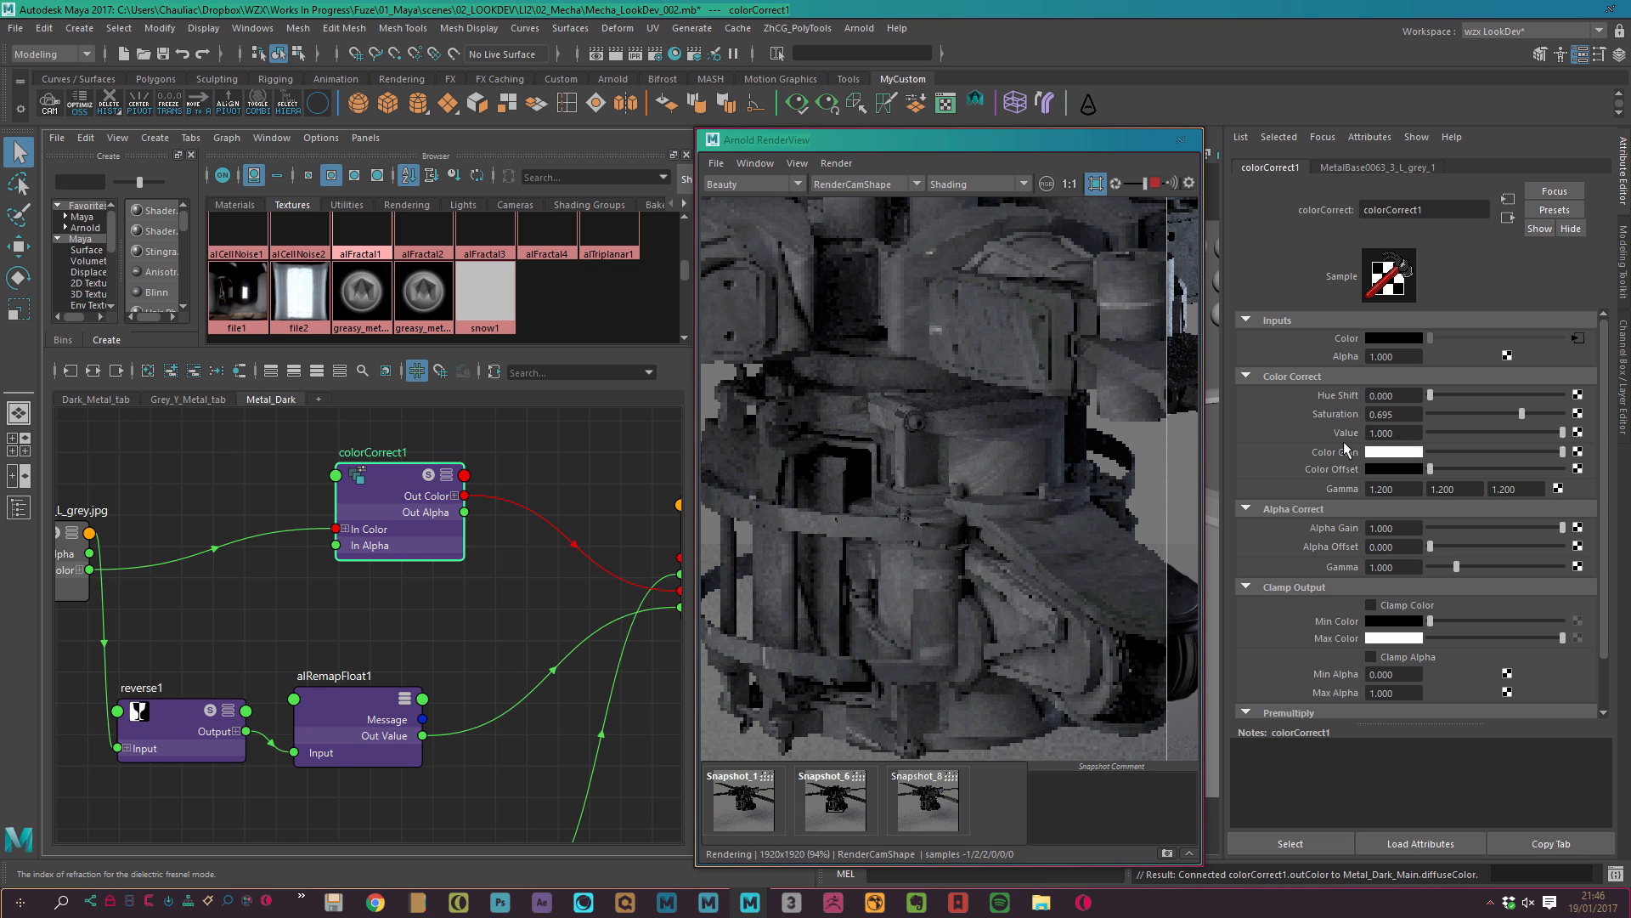
# Lower colorCorrect1's Value to 0.240 and collapse the Alpha Correct and Clamp Output sections.
pyautogui.moveTo(1460, 436); pyautogui.dragTo(1462, 430)
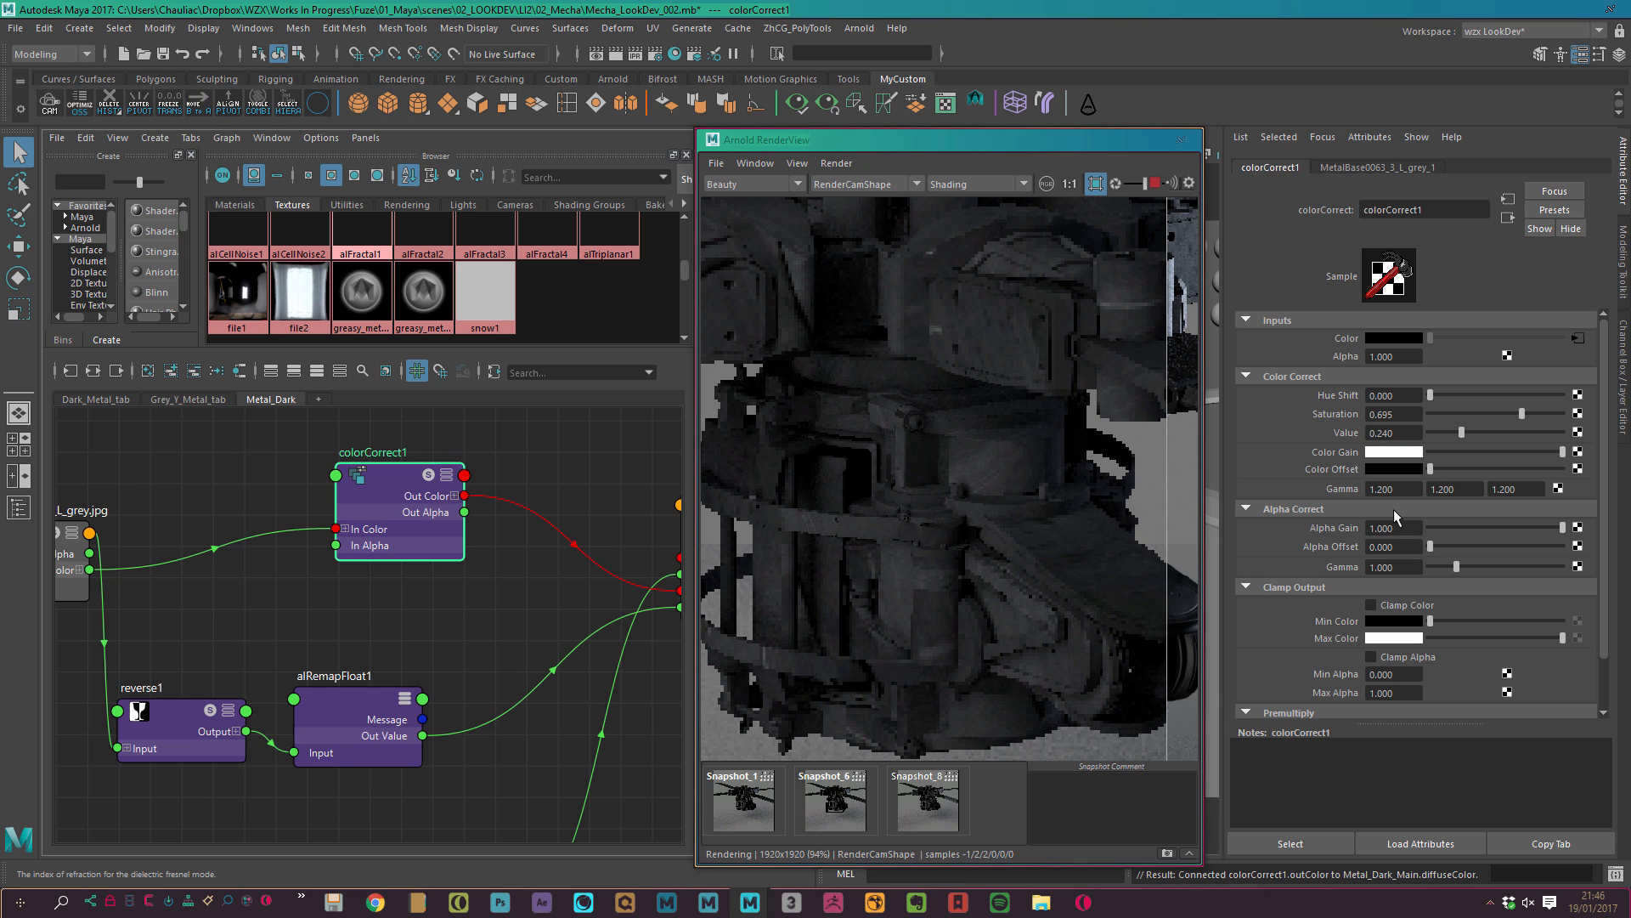
pyautogui.click(1337, 510)
pyautogui.click(1342, 526)
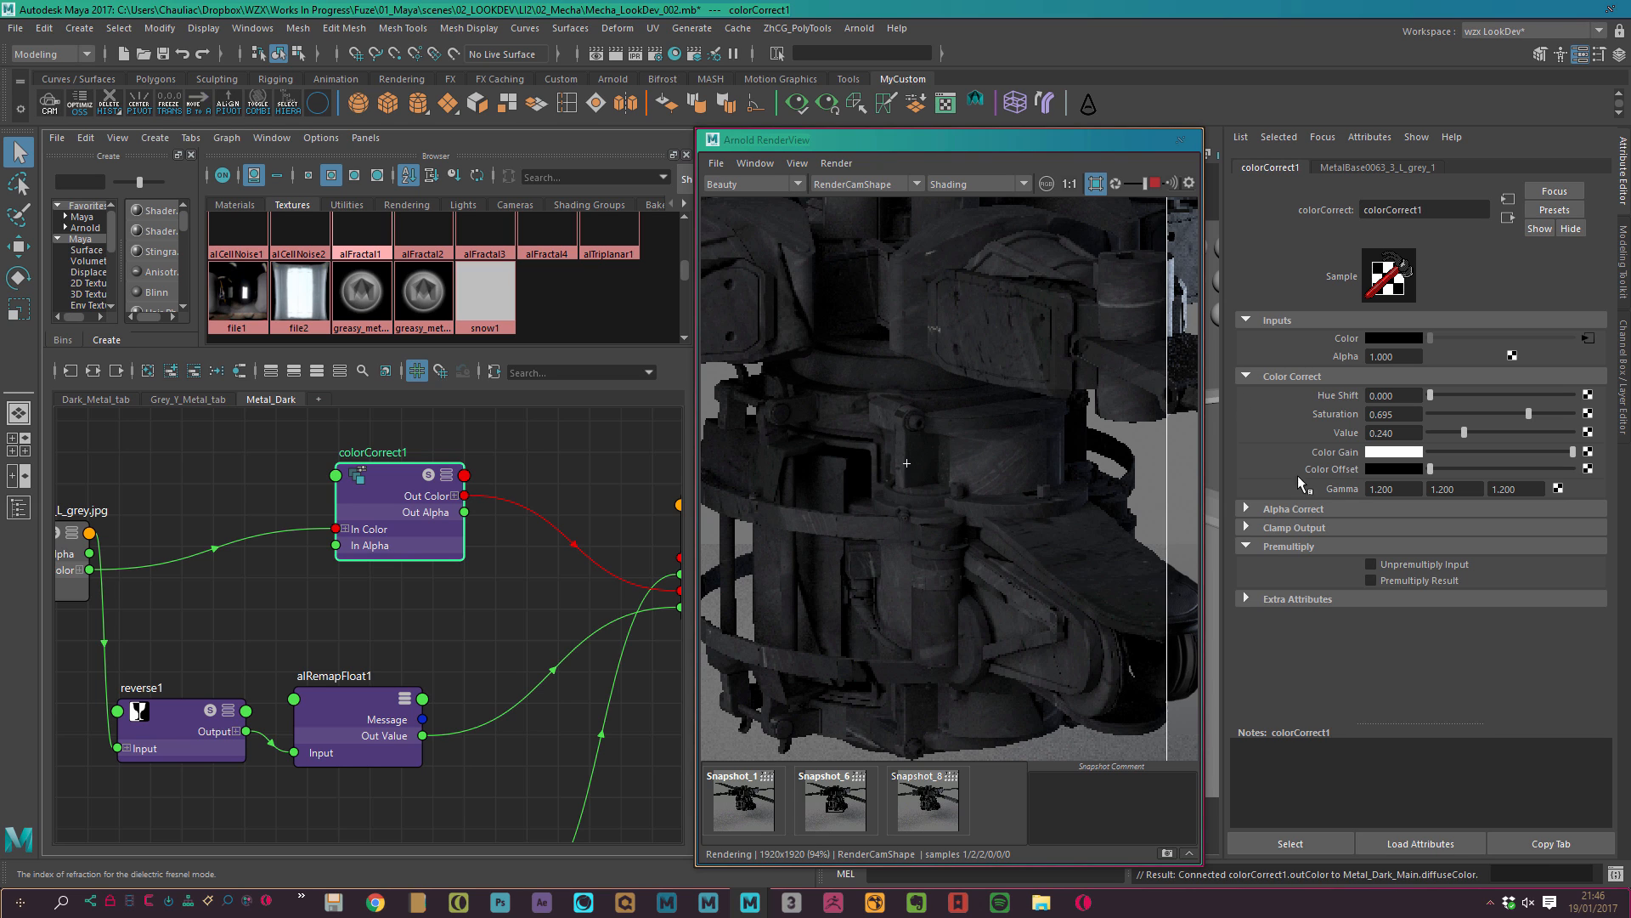
# Try a light red tint for colorCorrect1's Color Gain.
pyautogui.click(1388, 456)
pyautogui.click(1385, 455)
pyautogui.click(1387, 450)
pyautogui.click(1285, 416)
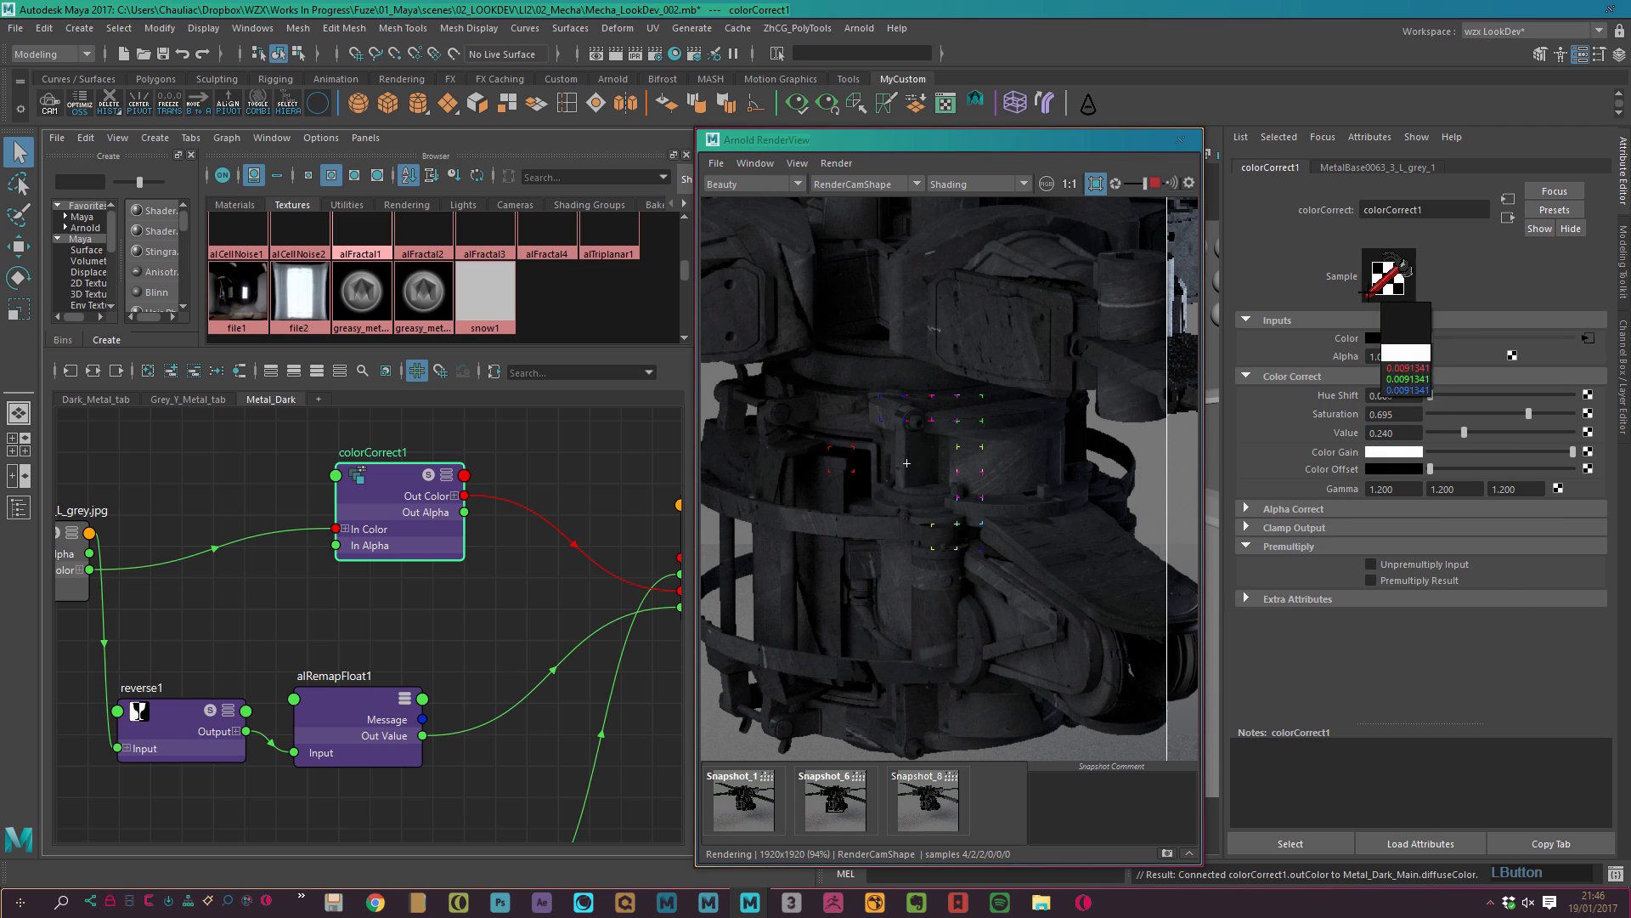
pyautogui.click(1388, 300)
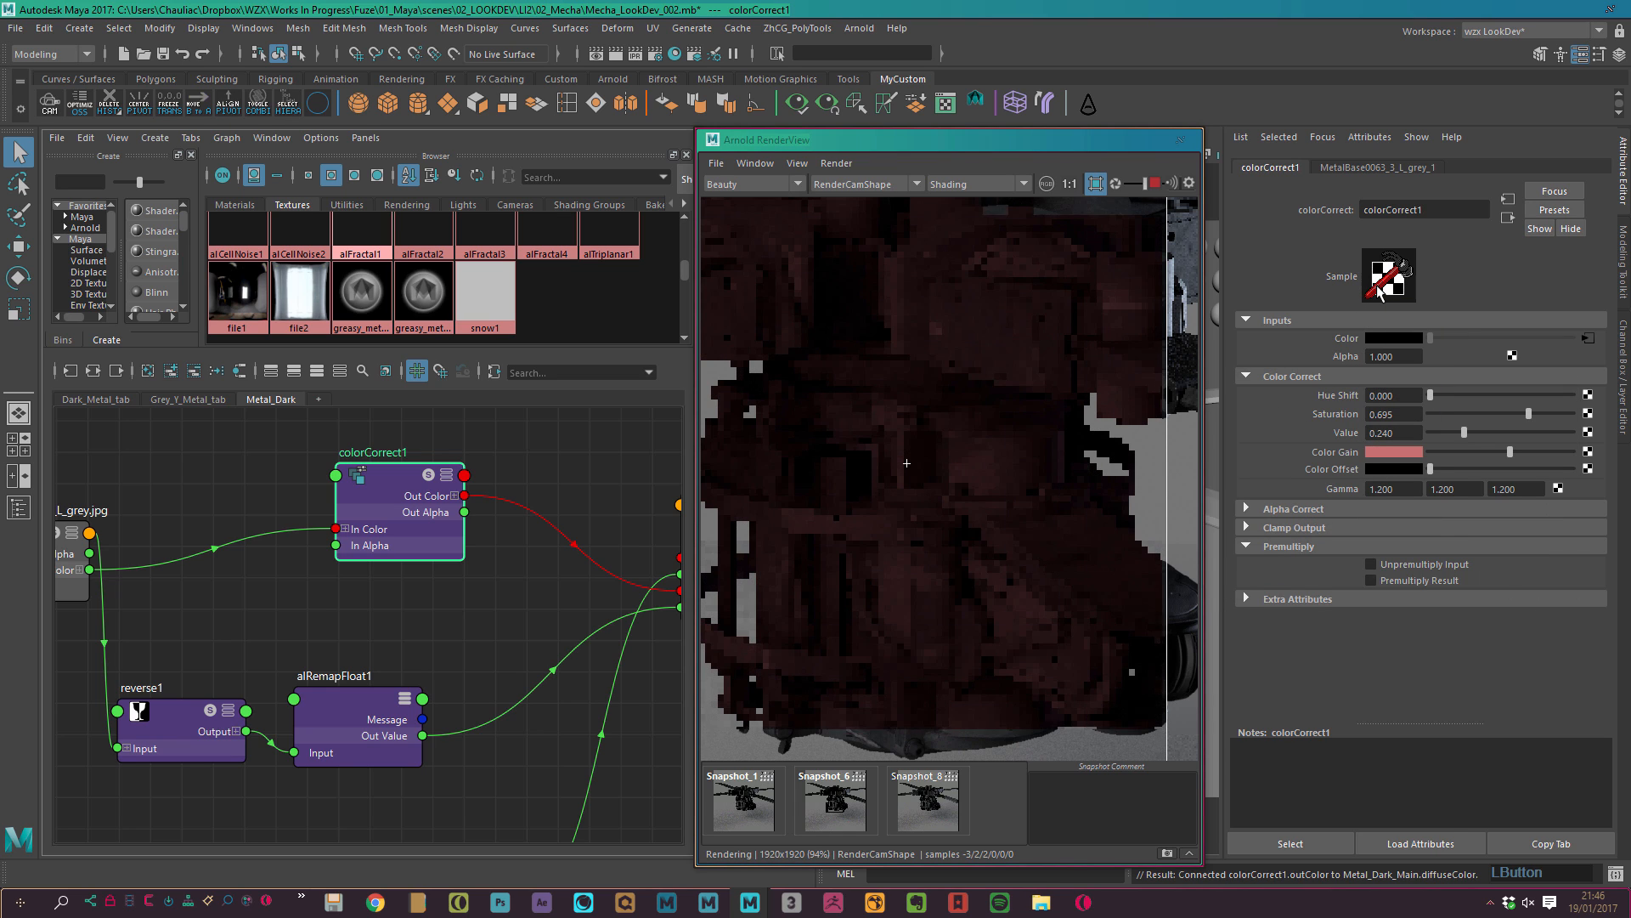
# Change colorCorrect1's Color Gain to a muted grey-blue, and try a slightly raised Color Offset.
pyautogui.click(1393, 451)
pyautogui.moveTo(1387, 497); pyautogui.dragTo(1372, 502)
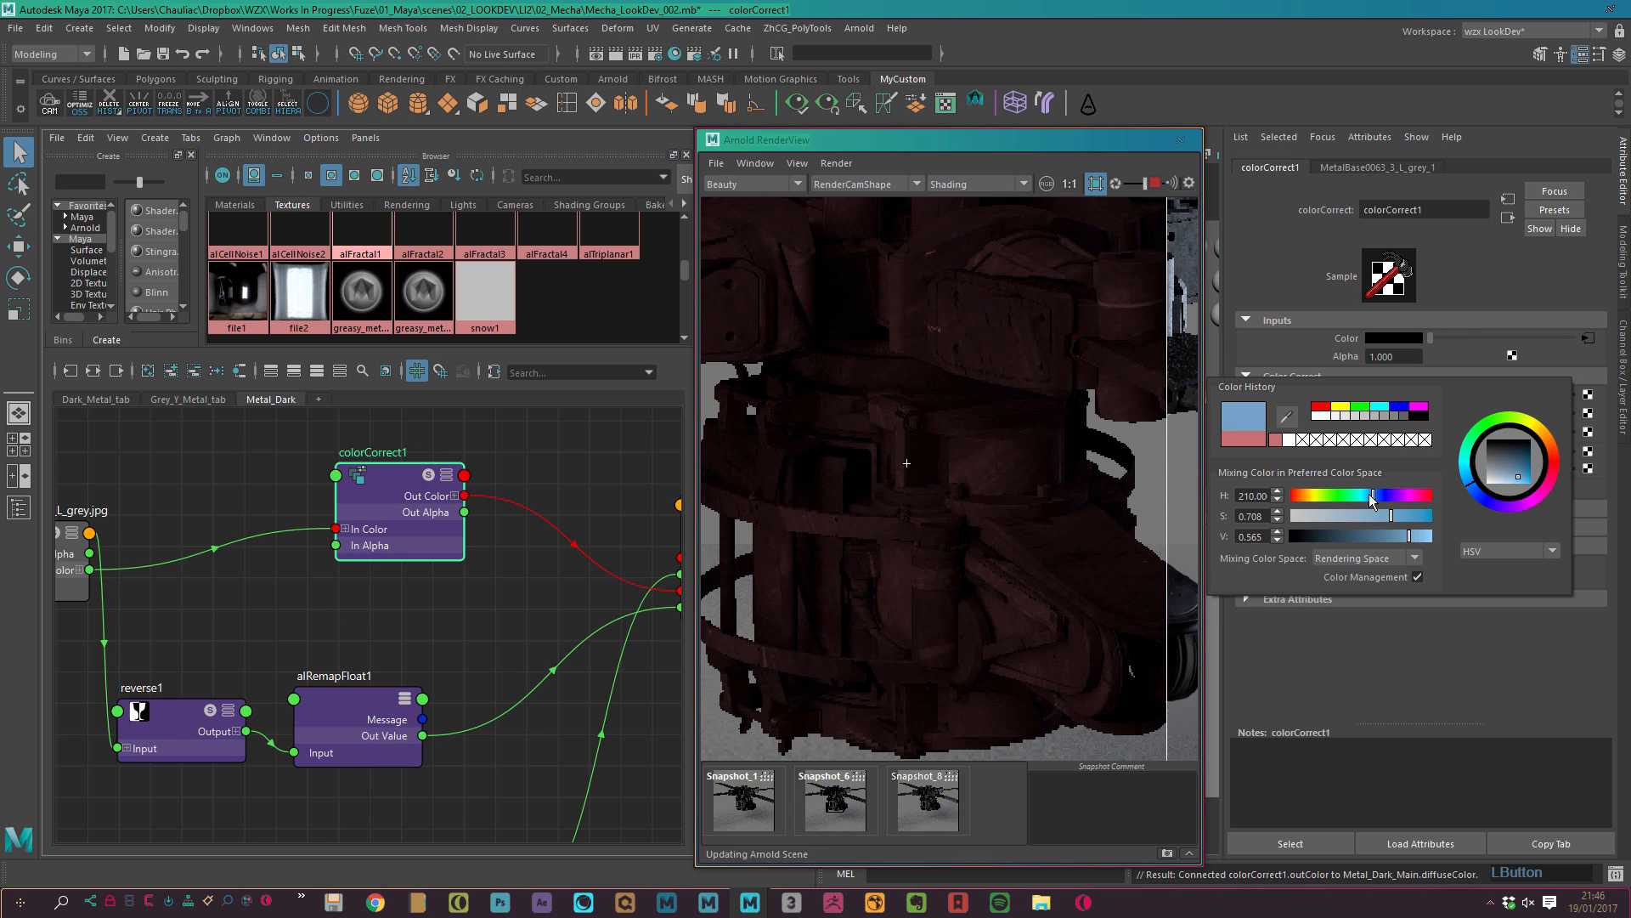
pyautogui.click(1344, 514)
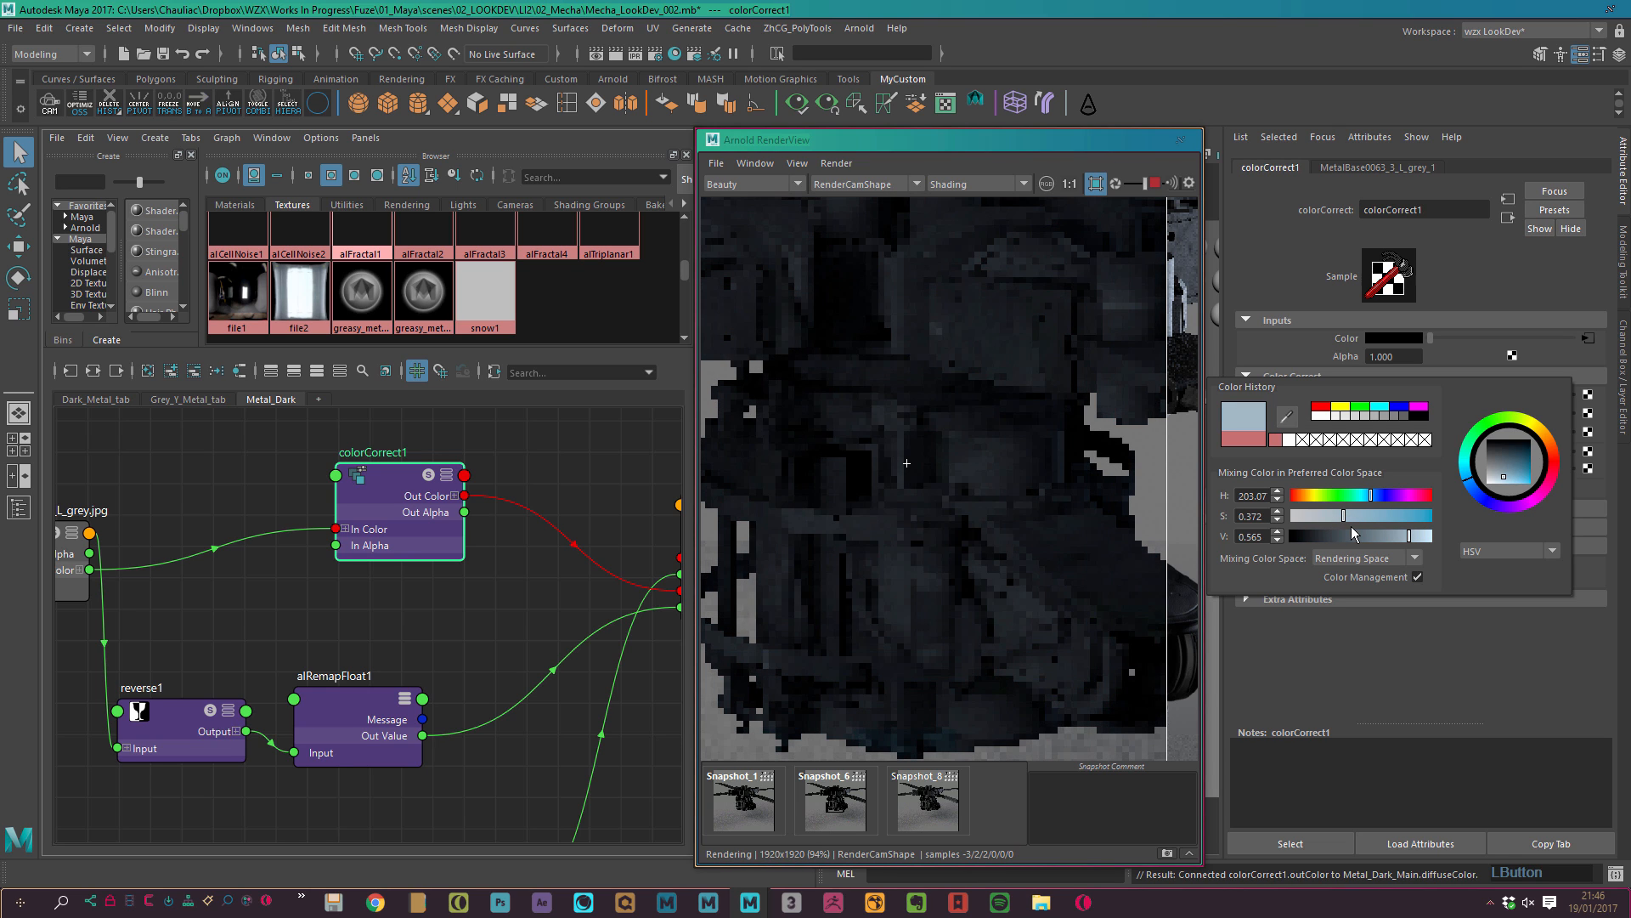
pyautogui.moveTo(1388, 537); pyautogui.dragTo(1324, 517)
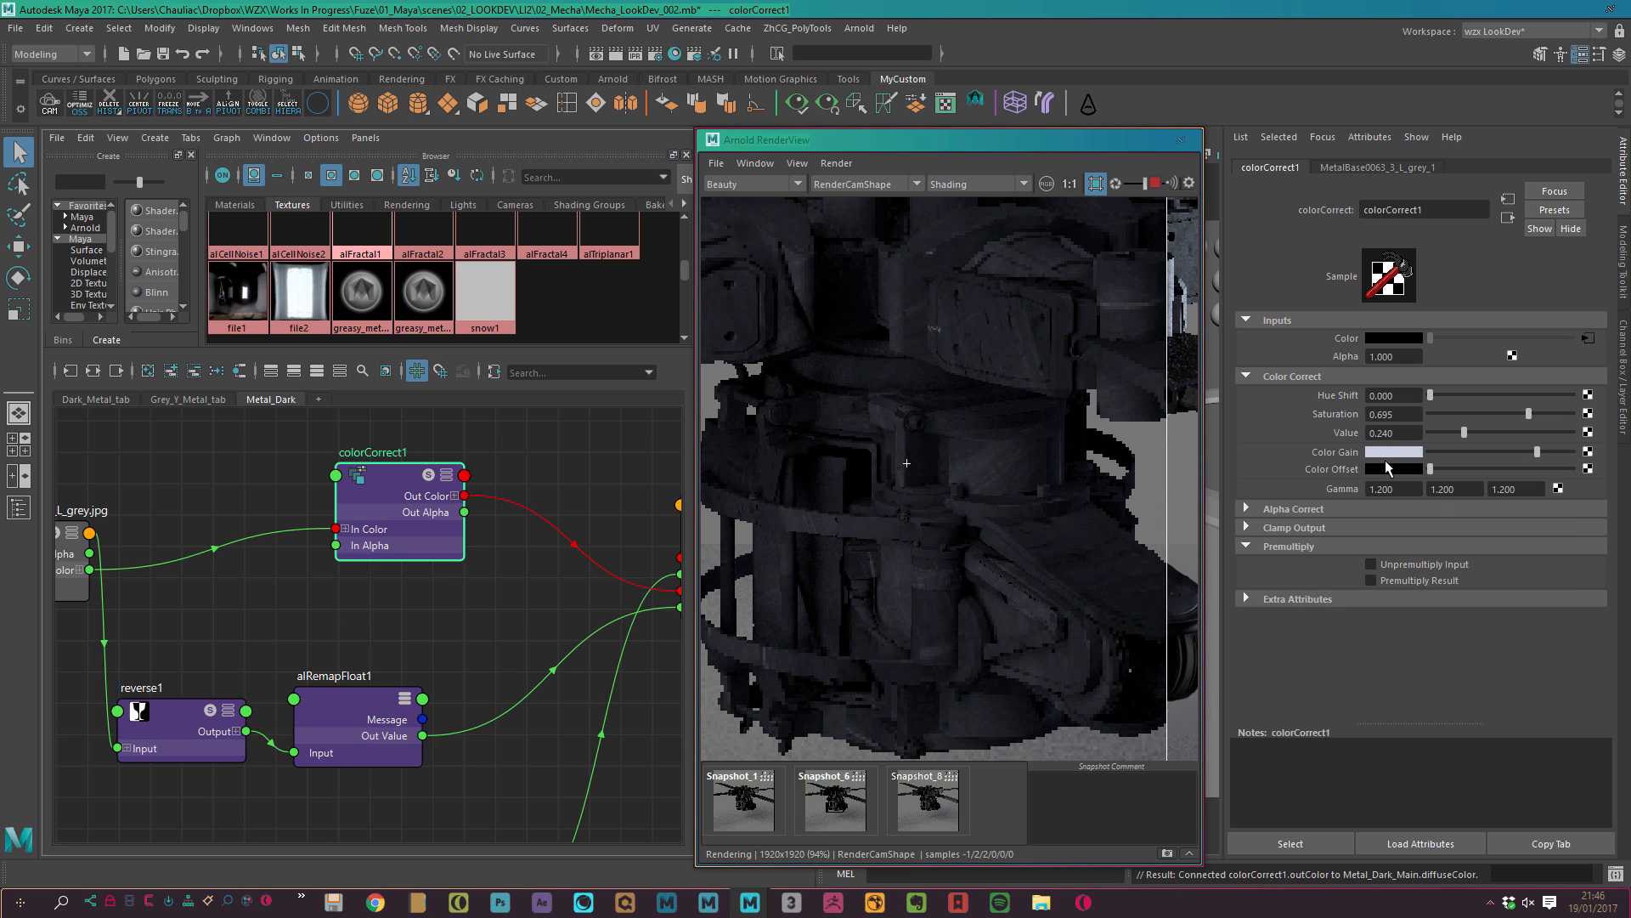
pyautogui.moveTo(1537, 451); pyautogui.dragTo(1500, 450)
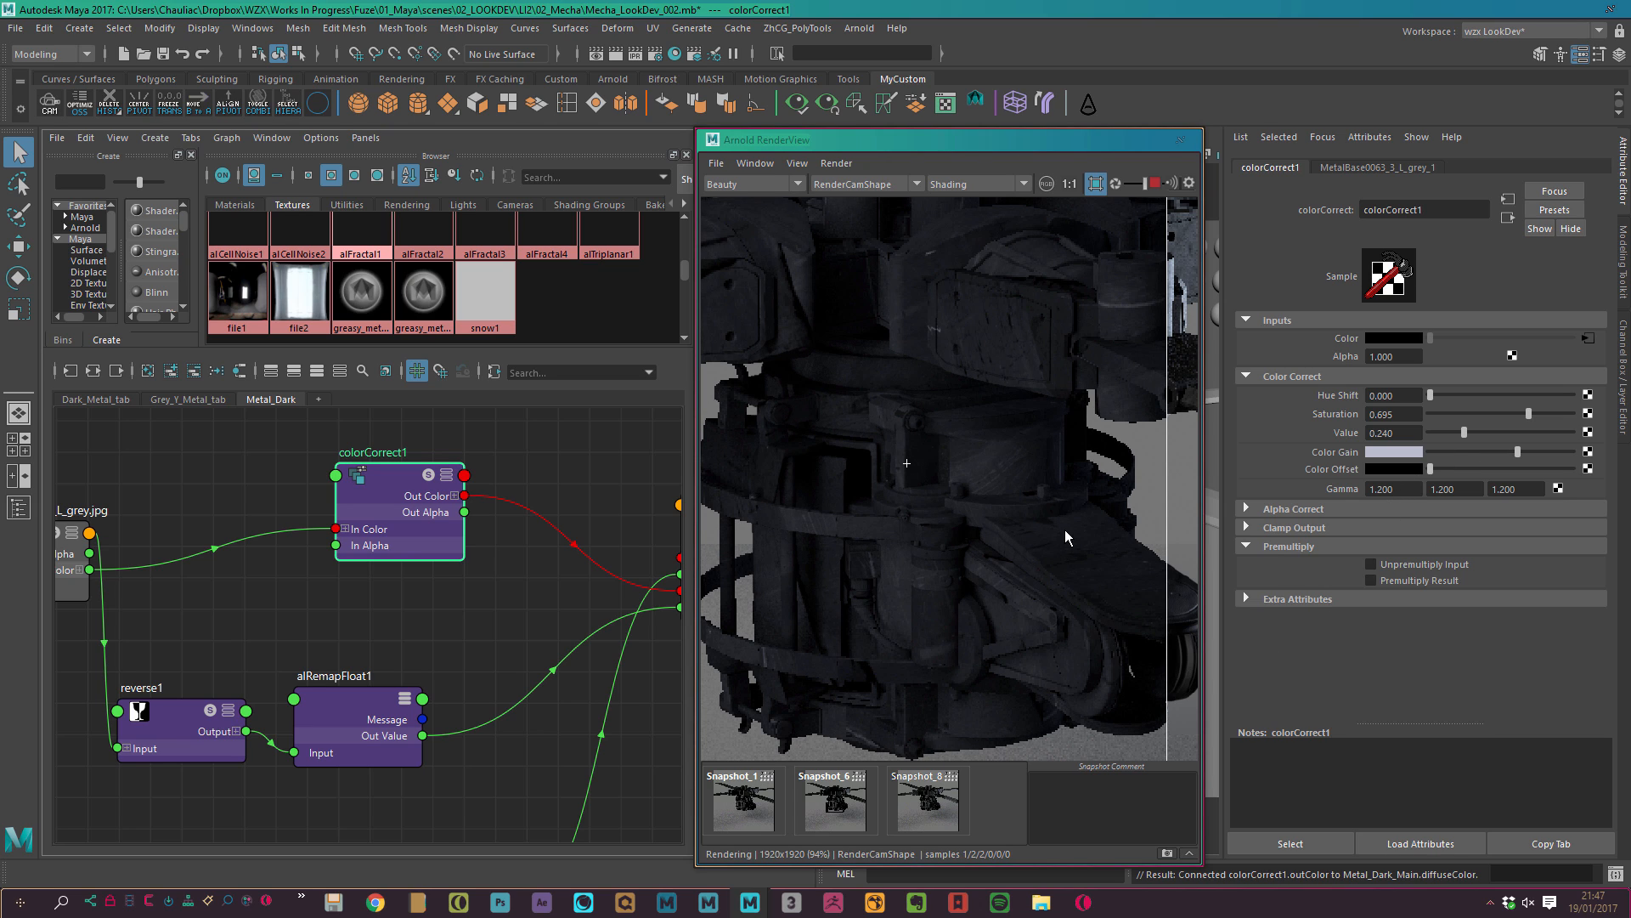
pyautogui.moveTo(1509, 453); pyautogui.dragTo(1430, 469)
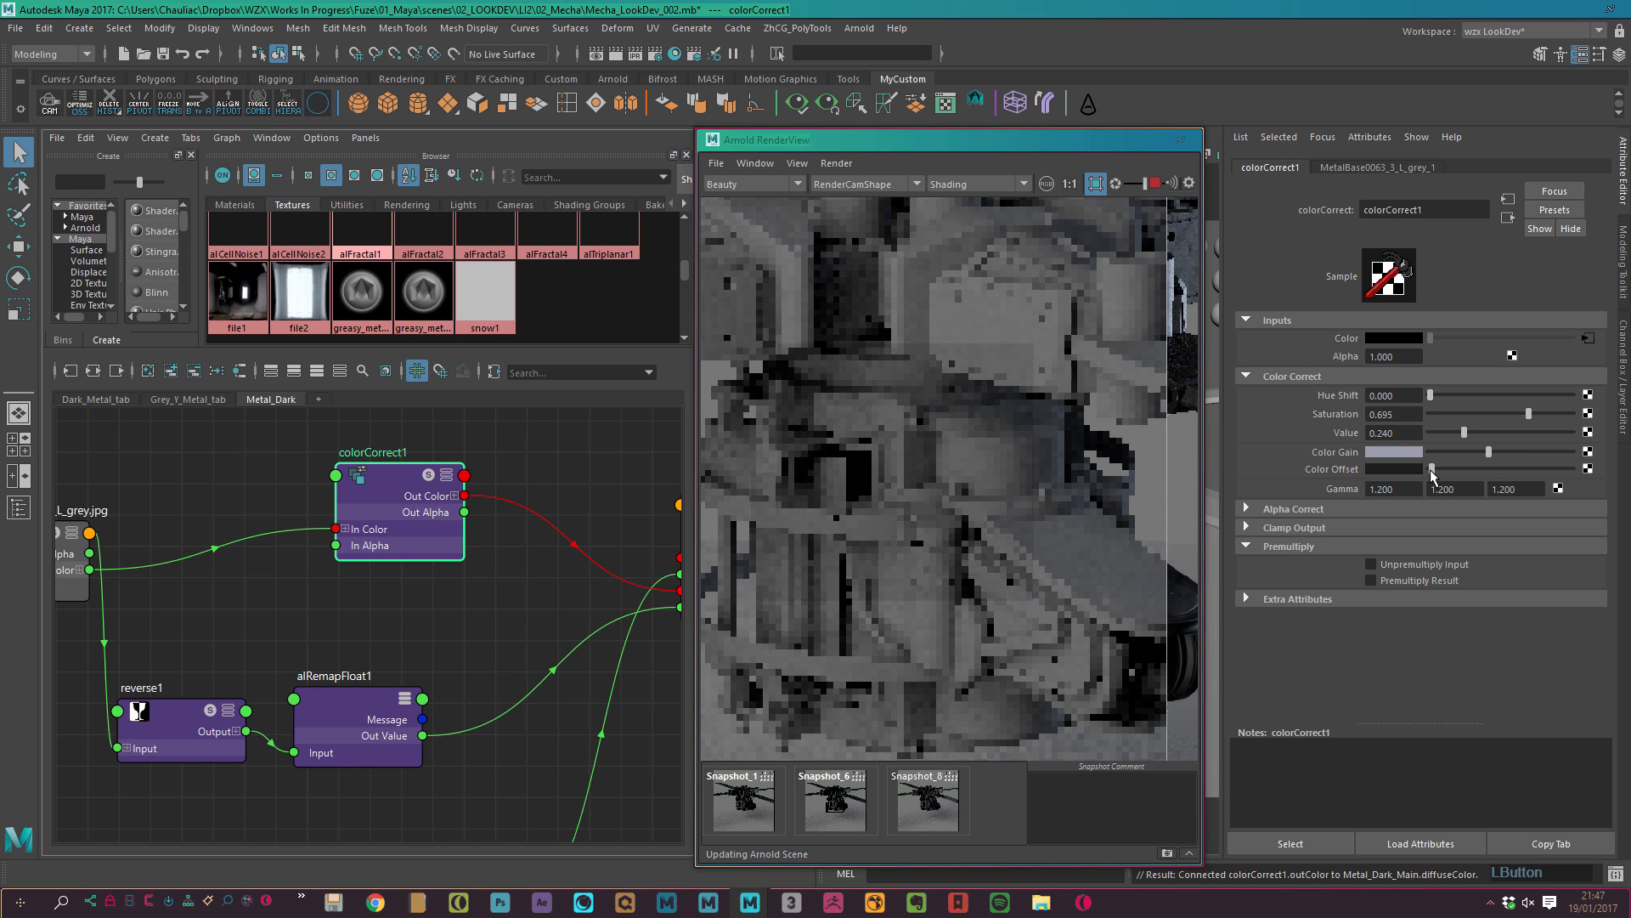
# Return colorCorrect1's Color Offset to black and set all three Gamma channels to 1.1.
pyautogui.moveTo(1430, 471); pyautogui.dragTo(1224, 542)
pyautogui.write('1.1')
pyautogui.press('Tab')
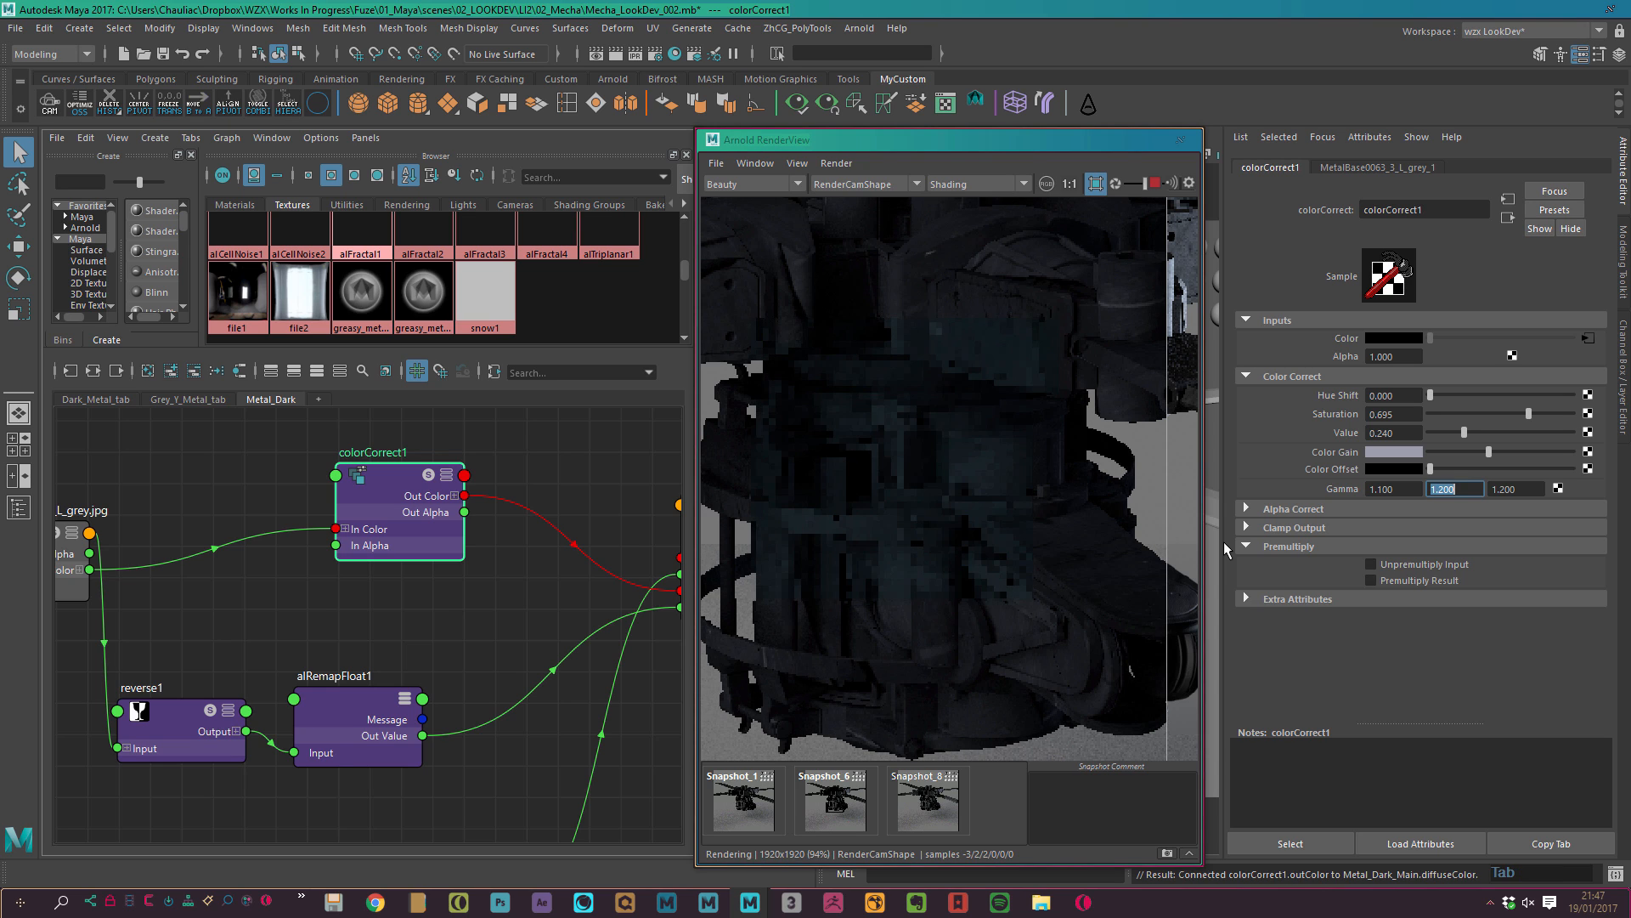
pyautogui.write('1.1')
pyautogui.press('Tab')
pyautogui.write('1.1')
pyautogui.press('KP_Enter')
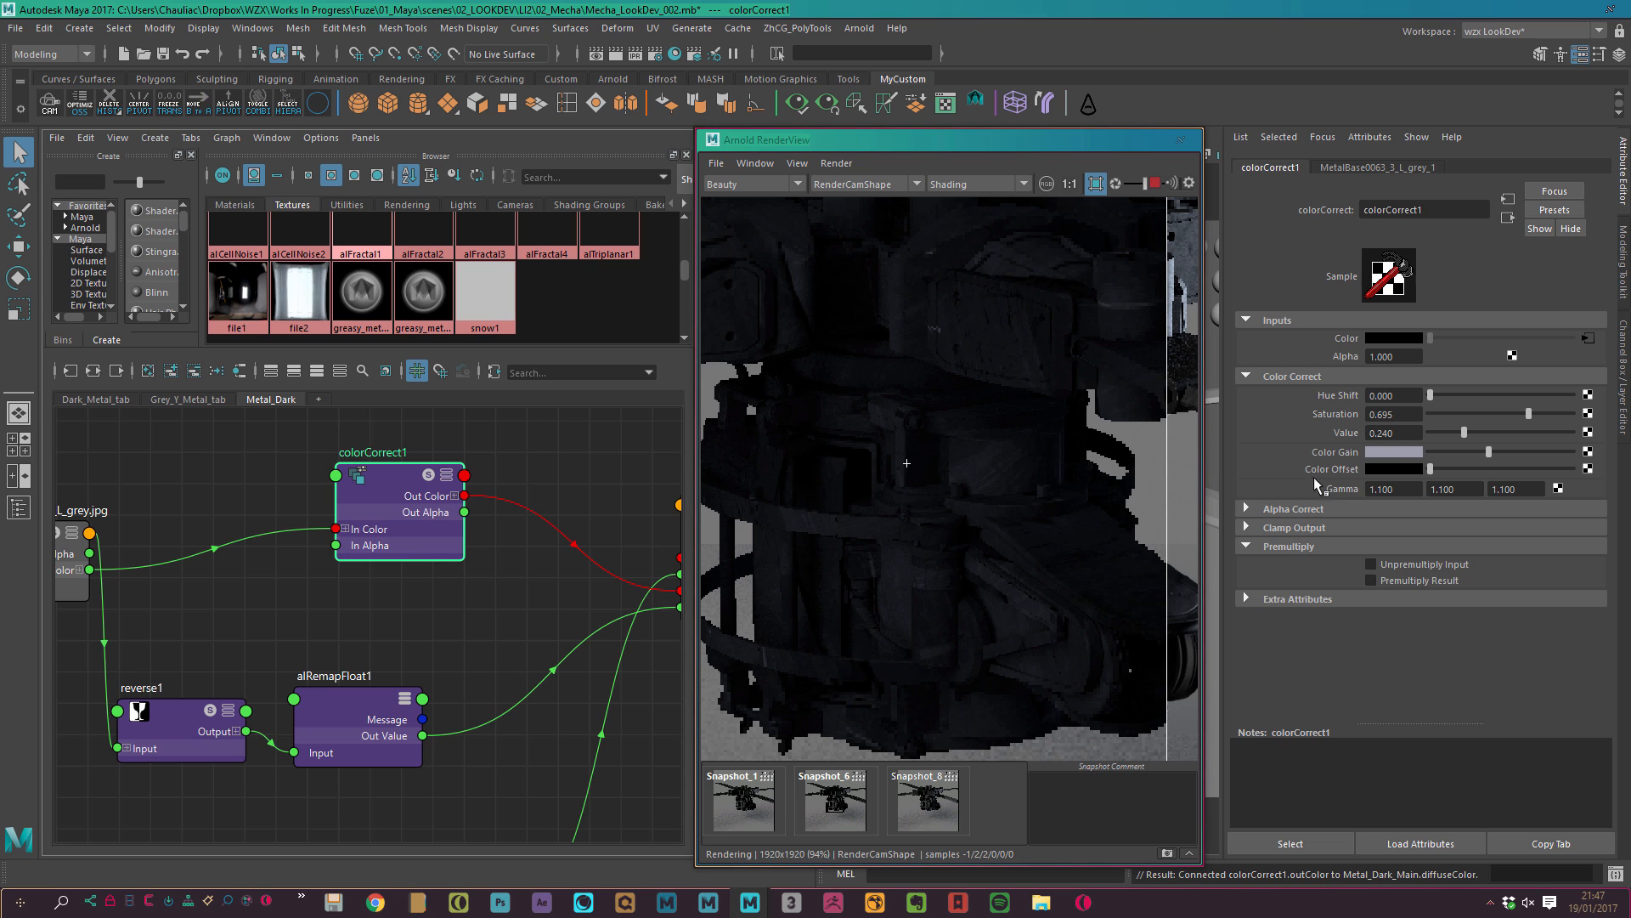
# Set the Specular 2 Strength of the Metal_Dark_Main shader to 0.7.
pyautogui.keyDown('alt'); pyautogui.moveTo(583, 614); pyautogui.dragTo(462, 633, button='middle'); pyautogui.keyUp('alt')
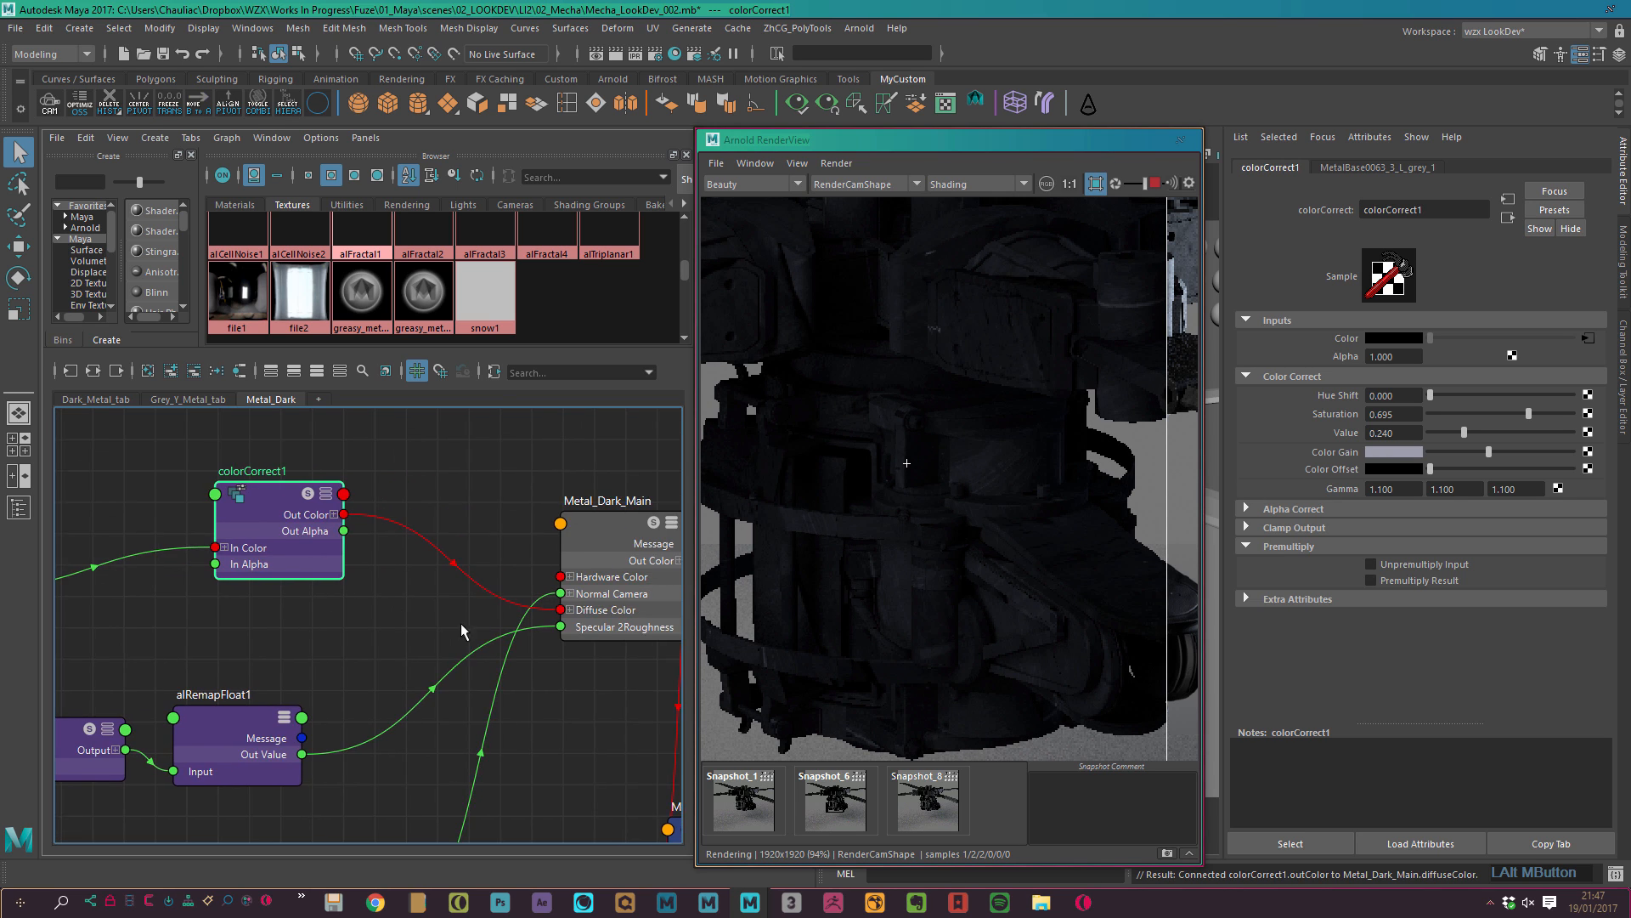
pyautogui.keyDown('alt'); pyautogui.moveTo(463, 633); pyautogui.dragTo(393, 619, button='right'); pyautogui.keyUp('alt')
pyautogui.keyDown('alt'); pyautogui.moveTo(394, 619); pyautogui.dragTo(355, 582, button='middle'); pyautogui.keyUp('alt')
pyautogui.click(537, 550)
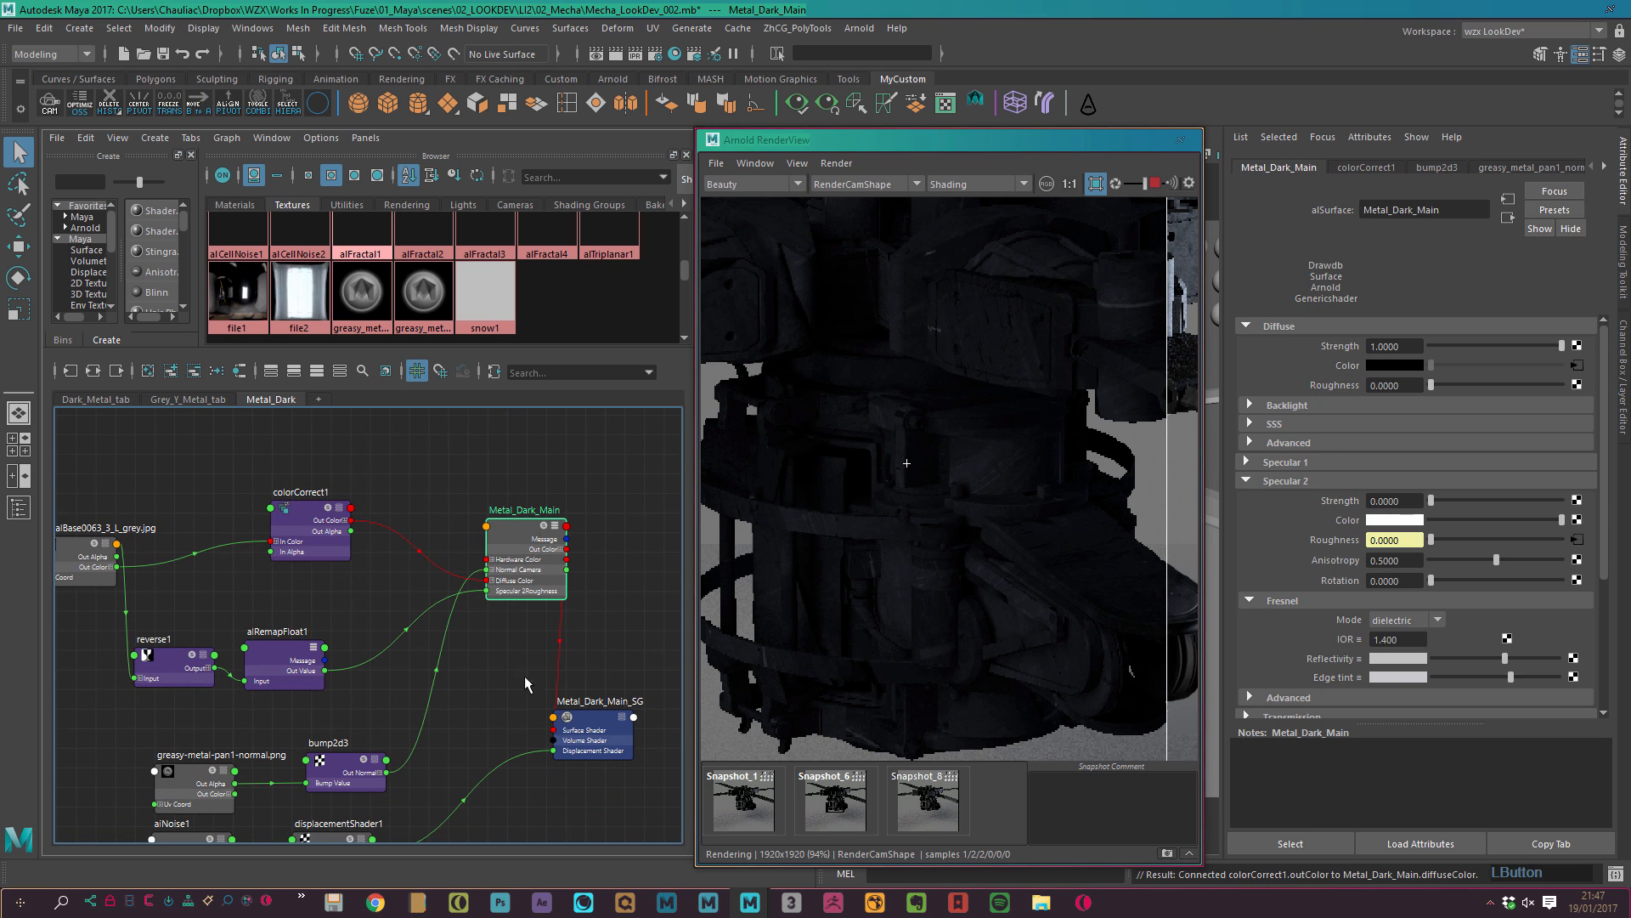
pyautogui.click(1393, 500)
pyautogui.write('0.7')
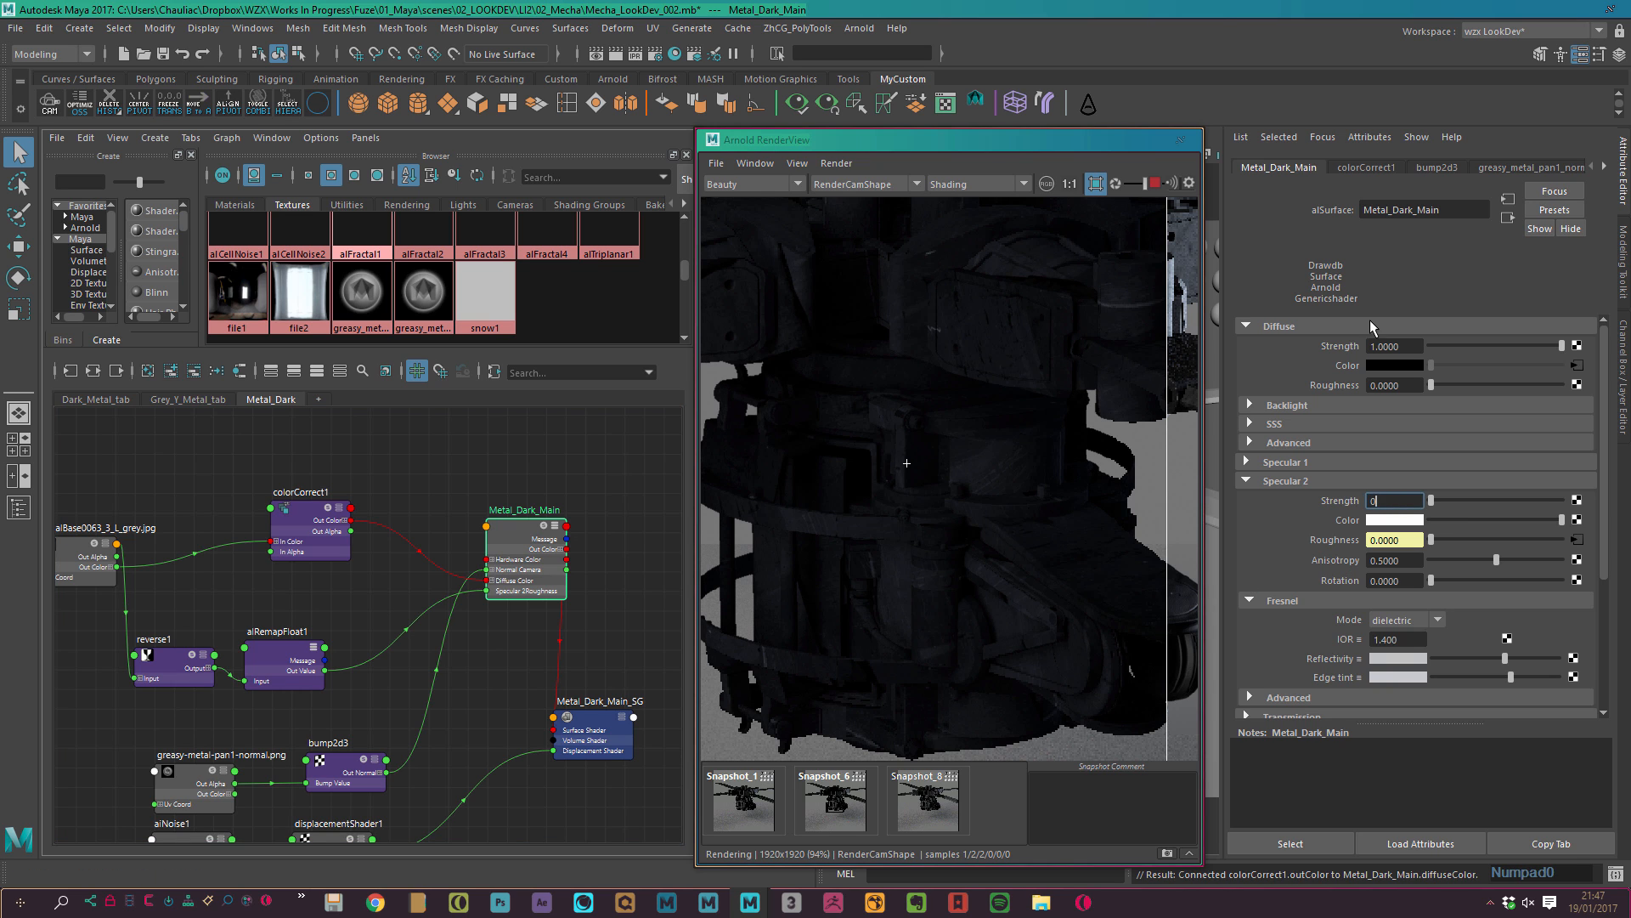
pyautogui.press('Return')
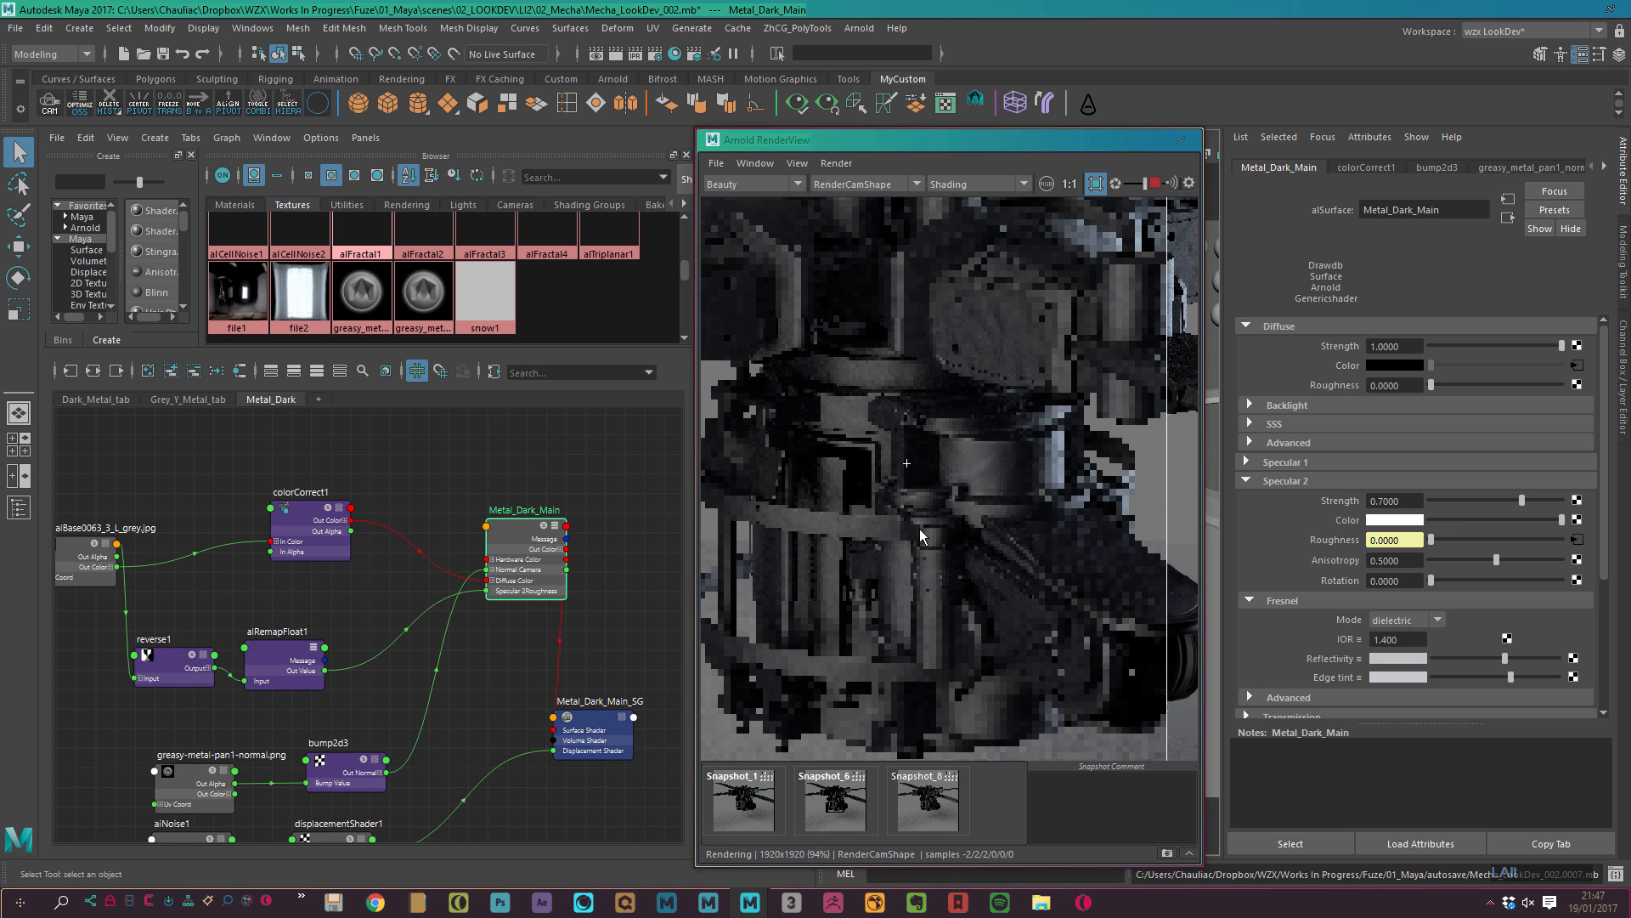
# Examine the dark metal shading across the mecha's cylindrical body, upper arms and rounded lower joint in the render.
pyautogui.keyDown('alt'); pyautogui.moveTo(919, 528); pyautogui.dragTo(950, 502, button='right'); pyautogui.keyUp('alt')
pyautogui.keyDown('alt'); pyautogui.moveTo(892, 573); pyautogui.dragTo(896, 555, button='middle'); pyautogui.keyUp('alt')
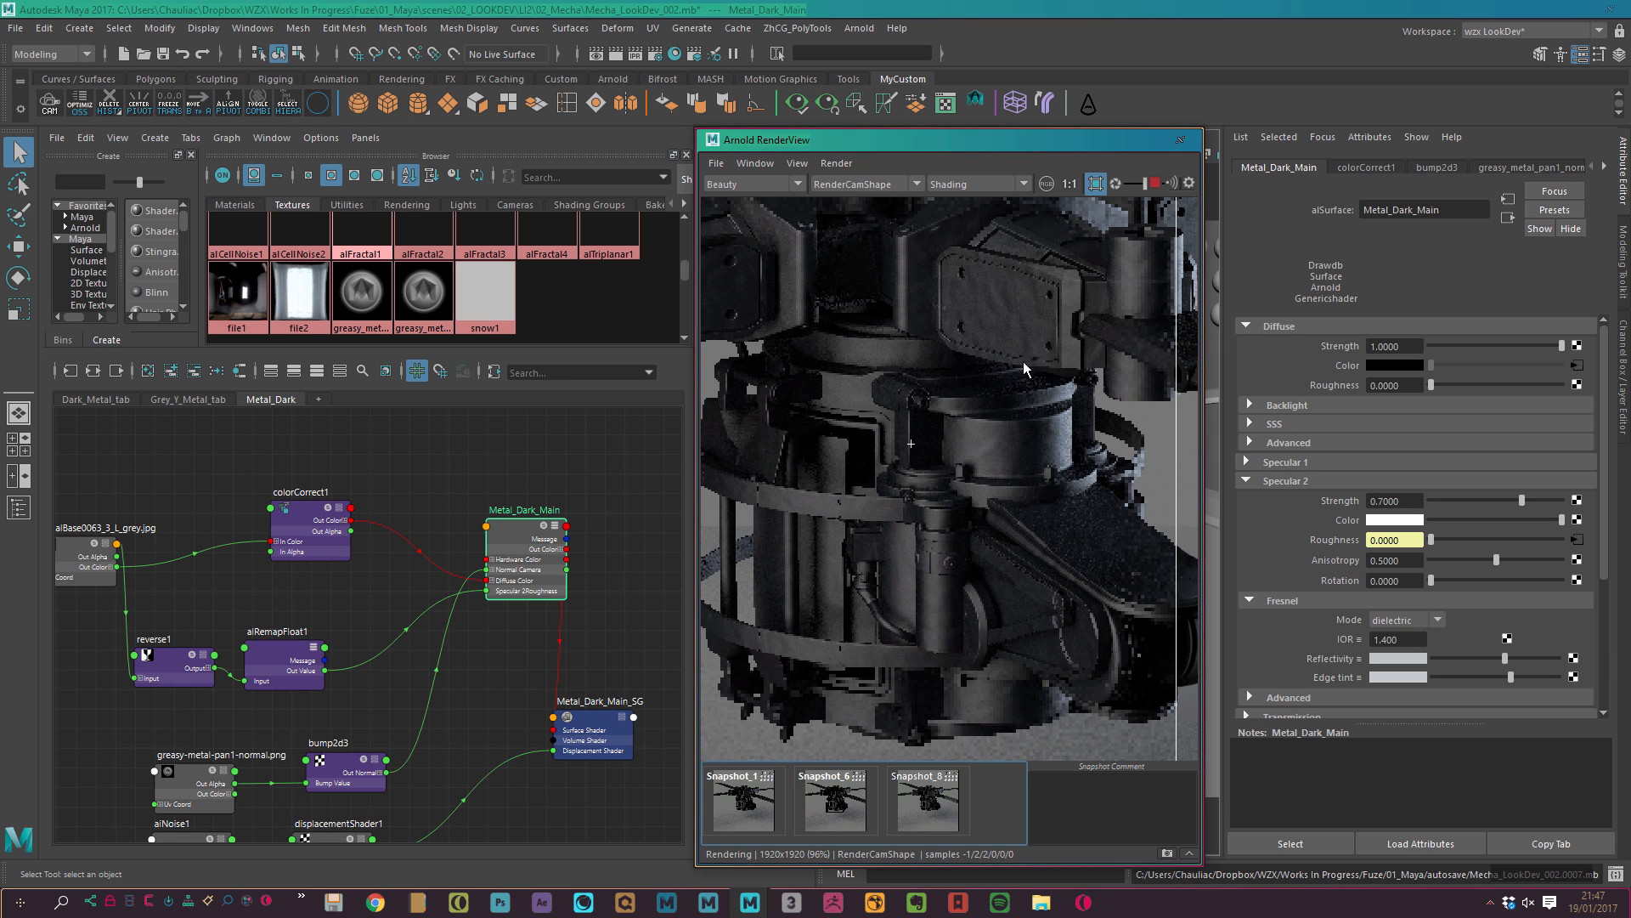
pyautogui.keyDown('alt'); pyautogui.moveTo(1023, 361); pyautogui.dragTo(858, 436, button='middle'); pyautogui.keyUp('alt')
pyautogui.keyDown('alt'); pyautogui.moveTo(1031, 480); pyautogui.dragTo(813, 532, button='middle'); pyautogui.keyUp('alt')
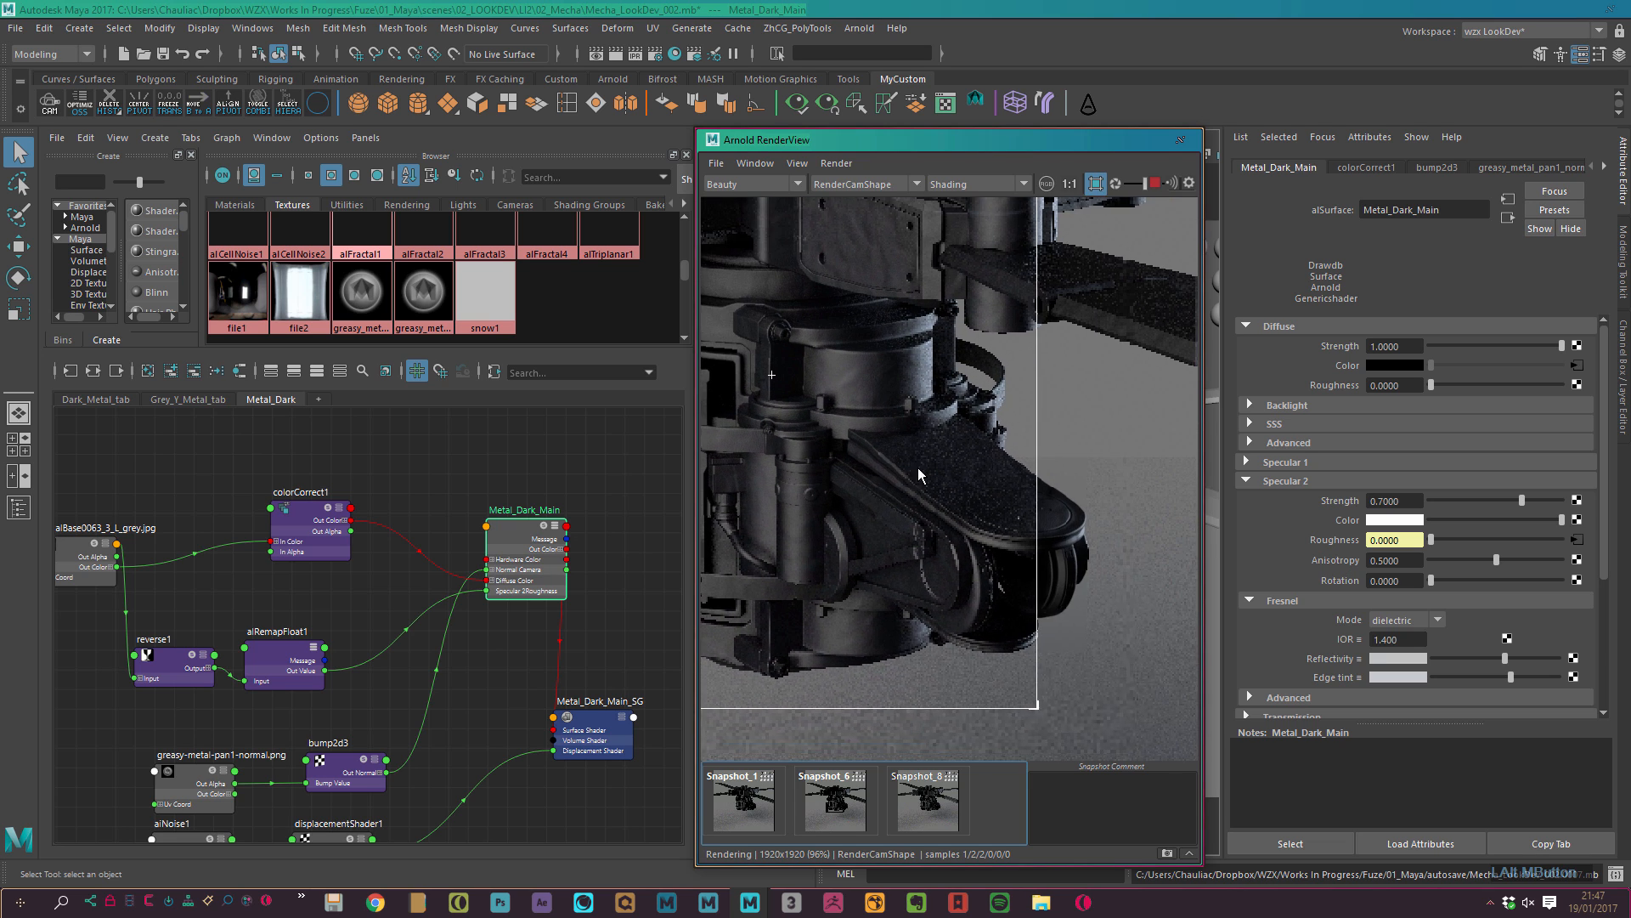
pyautogui.keyDown('alt'); pyautogui.moveTo(1022, 605); pyautogui.dragTo(998, 559, button='middle'); pyautogui.keyUp('alt')
pyautogui.keyDown('alt'); pyautogui.moveTo(998, 569); pyautogui.dragTo(1231, 604, button='right'); pyautogui.keyUp('alt')
pyautogui.keyDown('alt'); pyautogui.moveTo(1077, 569); pyautogui.dragTo(1046, 635, button='middle'); pyautogui.keyUp('alt')
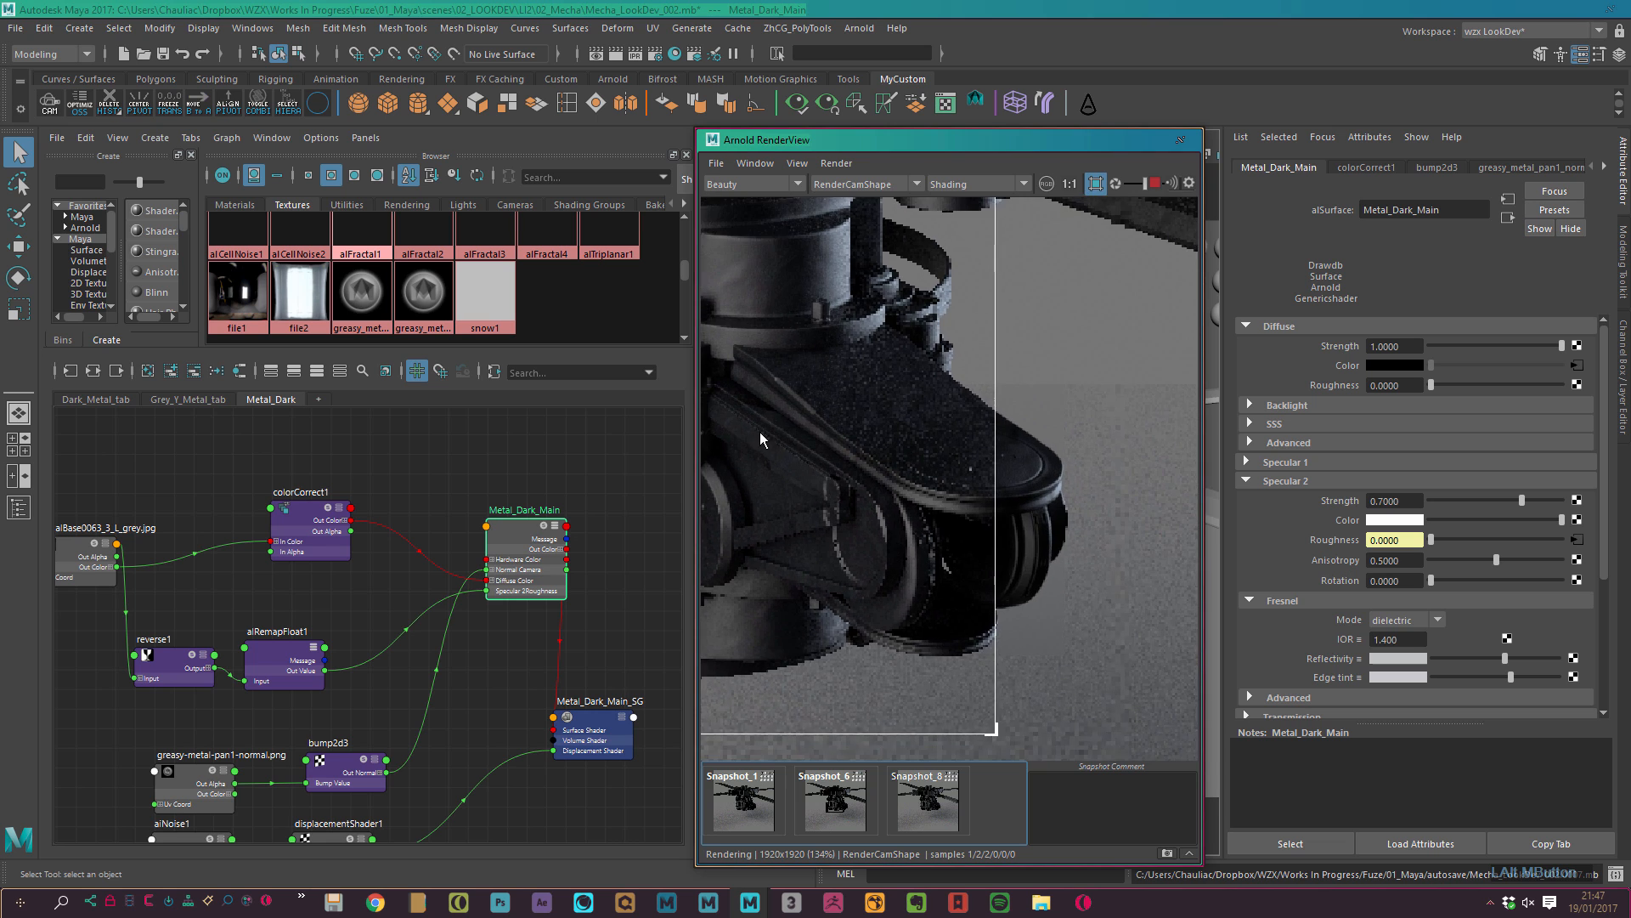
pyautogui.keyDown('alt'); pyautogui.moveTo(760, 431); pyautogui.dragTo(909, 627, button='right'); pyautogui.keyUp('alt')
pyautogui.keyDown('alt'); pyautogui.moveTo(1147, 306); pyautogui.dragTo(1028, 557, button='middle'); pyautogui.keyUp('alt')
pyautogui.keyDown('alt'); pyautogui.moveTo(1028, 558); pyautogui.dragTo(787, 377, button='right'); pyautogui.keyUp('alt')
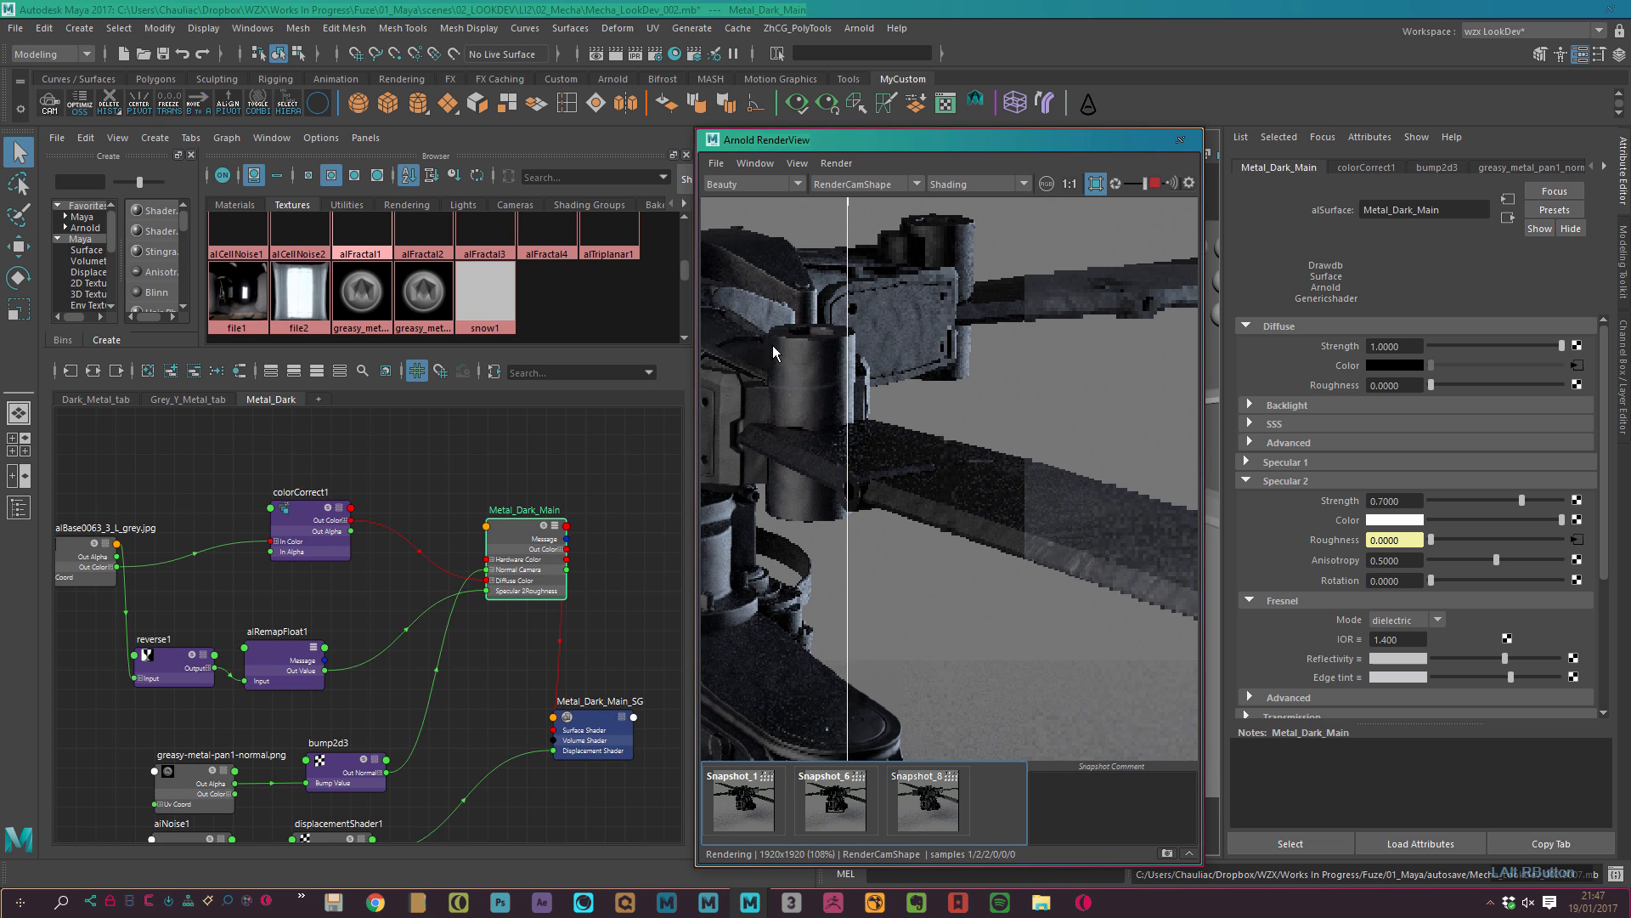
pyautogui.keyDown('alt'); pyautogui.moveTo(743, 323); pyautogui.dragTo(1002, 344, button='middle'); pyautogui.keyUp('alt')
pyautogui.keyDown('alt'); pyautogui.moveTo(755, 617); pyautogui.dragTo(804, 363, button='middle'); pyautogui.keyUp('alt')
pyautogui.keyDown('alt'); pyautogui.moveTo(804, 364); pyautogui.dragTo(860, 466, button='right'); pyautogui.keyUp('alt')
pyautogui.keyDown('alt'); pyautogui.moveTo(1066, 533); pyautogui.dragTo(930, 453, button='middle'); pyautogui.keyUp('alt')
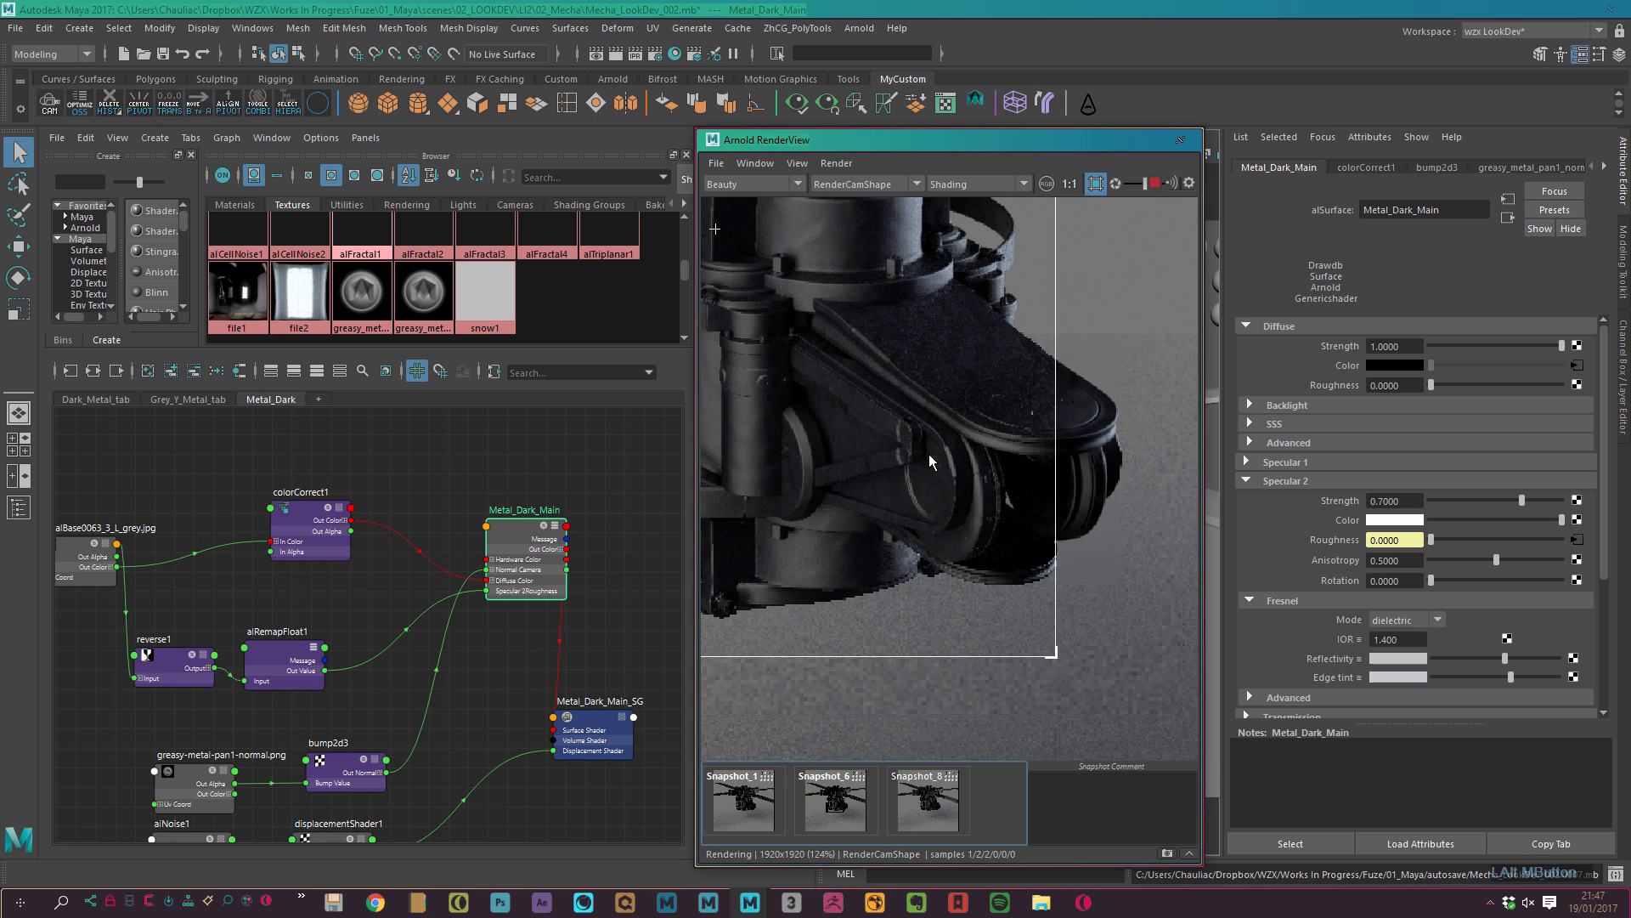
# Render a crop region around the mecha's rounded lower joint and store the stopped render as a new snapshot.
pyautogui.keyDown('alt'); pyautogui.moveTo(858, 417); pyautogui.dragTo(944, 379, button='right'); pyautogui.keyUp('alt')
pyautogui.keyDown('shift'); pyautogui.moveTo(762, 282); pyautogui.dragTo(1169, 656); pyautogui.keyUp('shift')
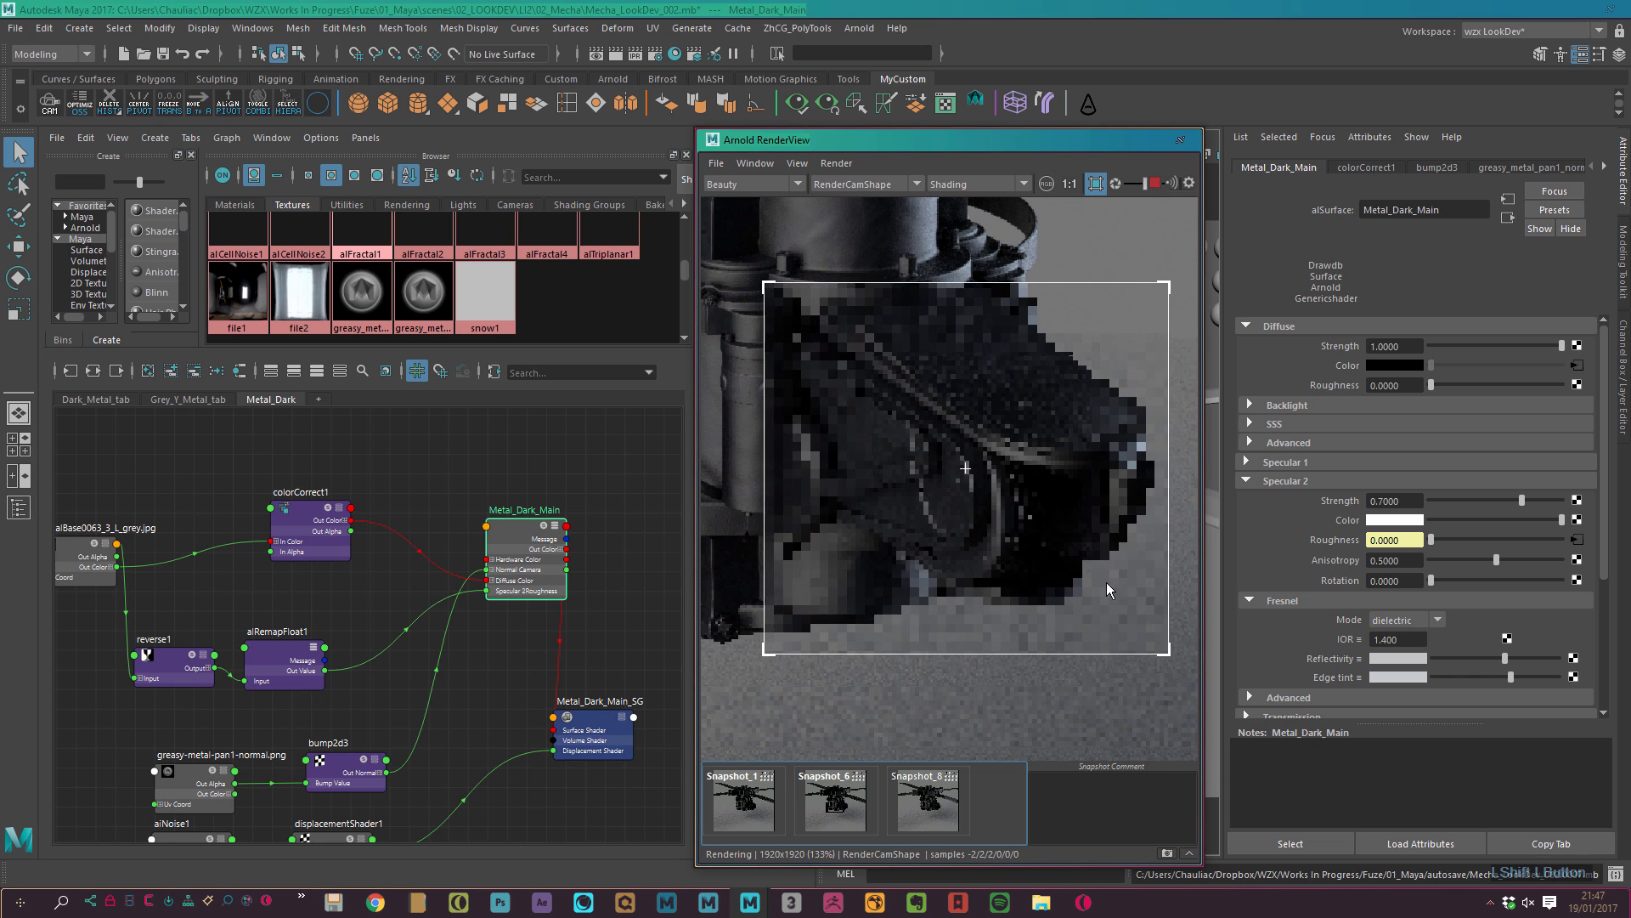
pyautogui.keyDown('alt'); pyautogui.moveTo(1107, 583); pyautogui.dragTo(1108, 624, button='middle'); pyautogui.keyUp('alt')
pyautogui.keyDown('alt'); pyautogui.moveTo(1019, 625); pyautogui.dragTo(1117, 650, button='right'); pyautogui.keyUp('alt')
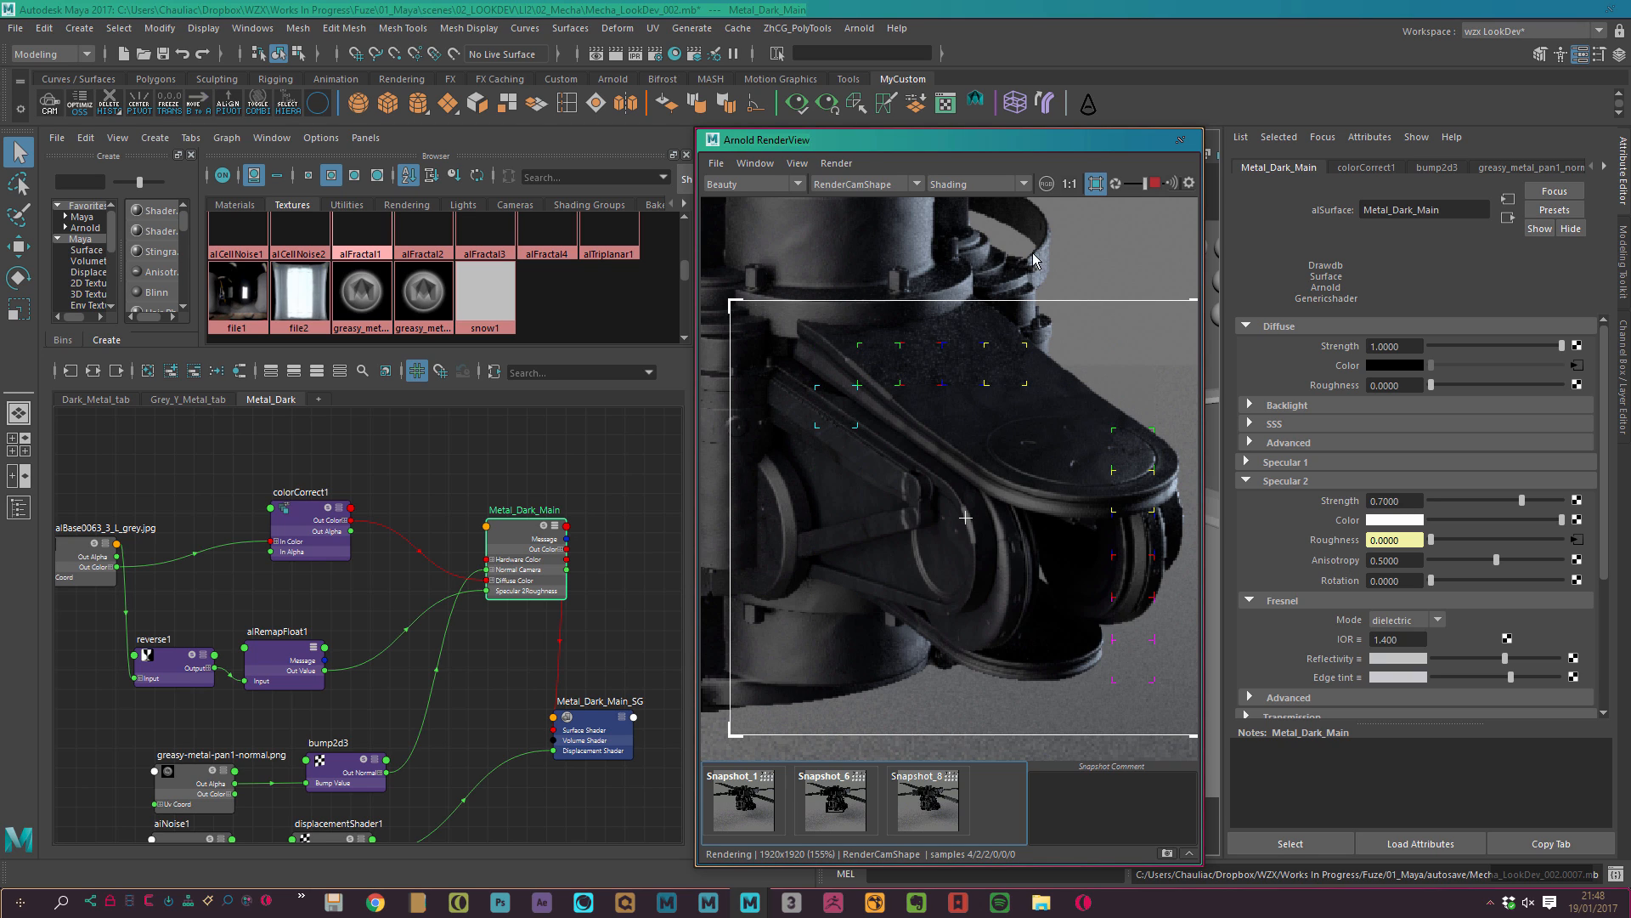
pyautogui.click(1156, 185)
pyautogui.click(1167, 853)
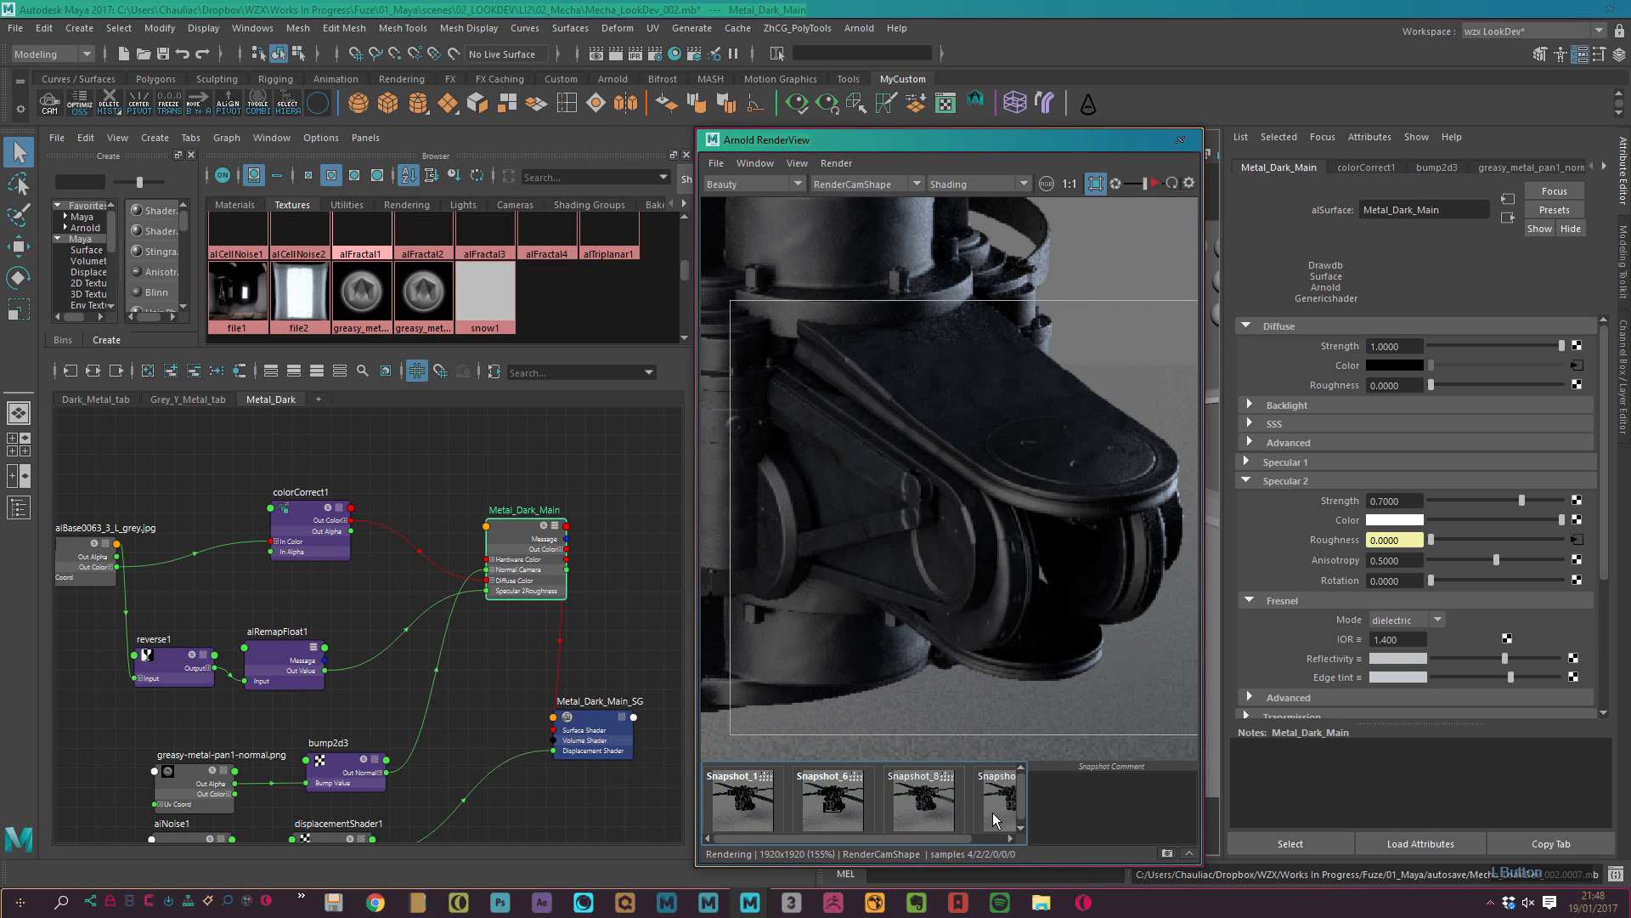
# Compare the newest render snapshot with Snapshot_8 by switching back and forth between them.
pyautogui.click(921, 799)
pyautogui.click(980, 803)
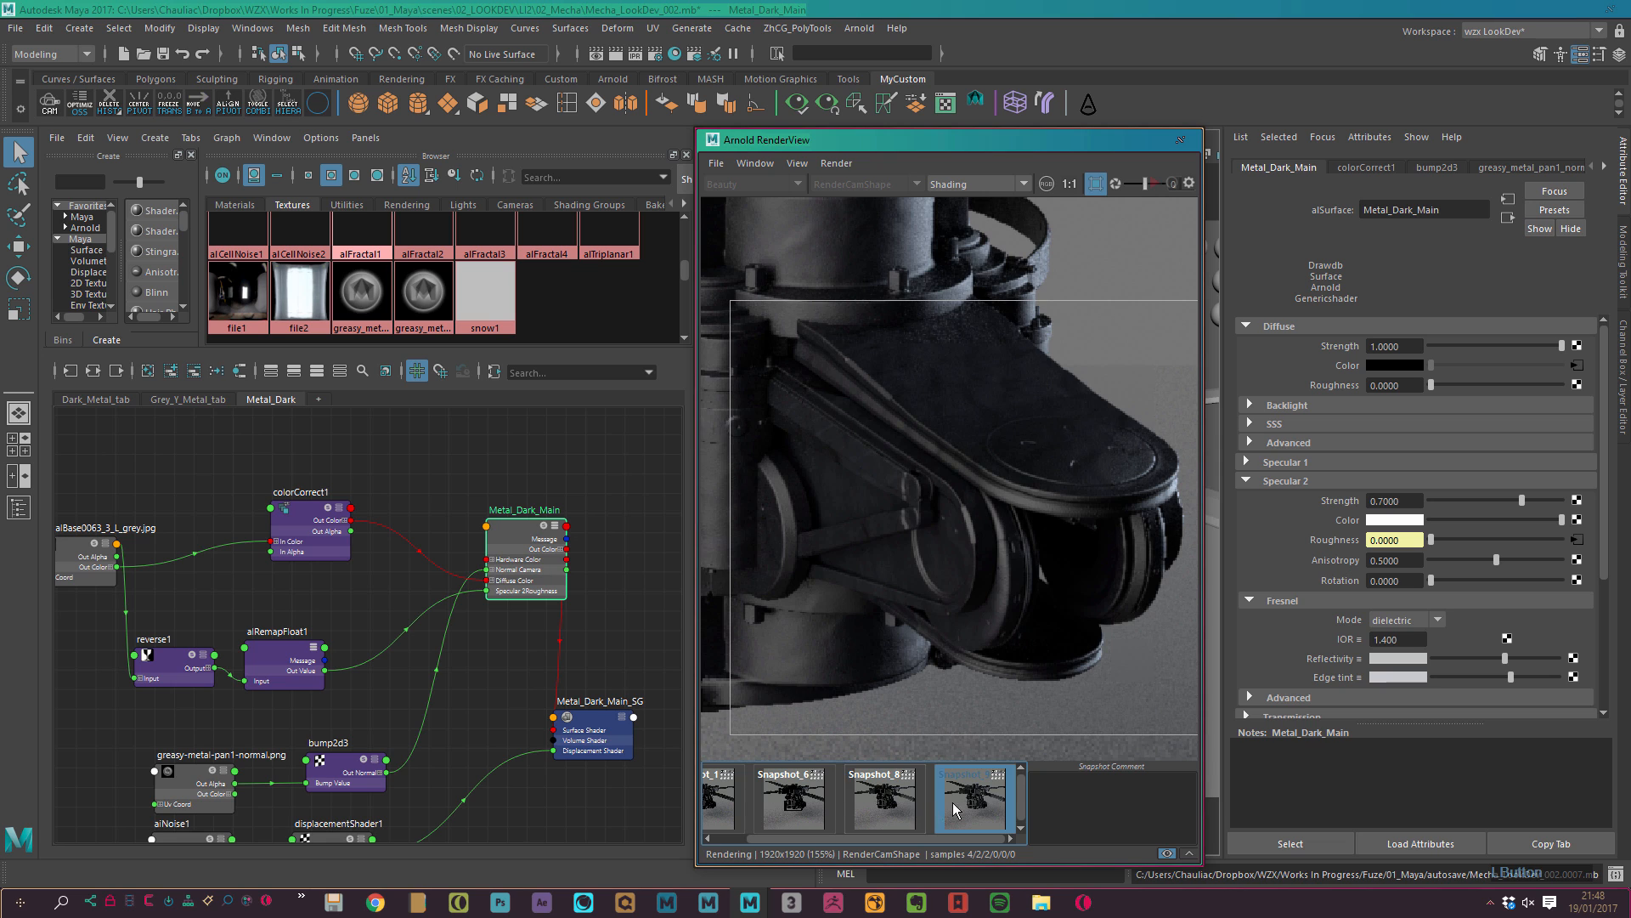
pyautogui.click(911, 802)
pyautogui.click(972, 808)
pyautogui.click(883, 796)
pyautogui.click(972, 819)
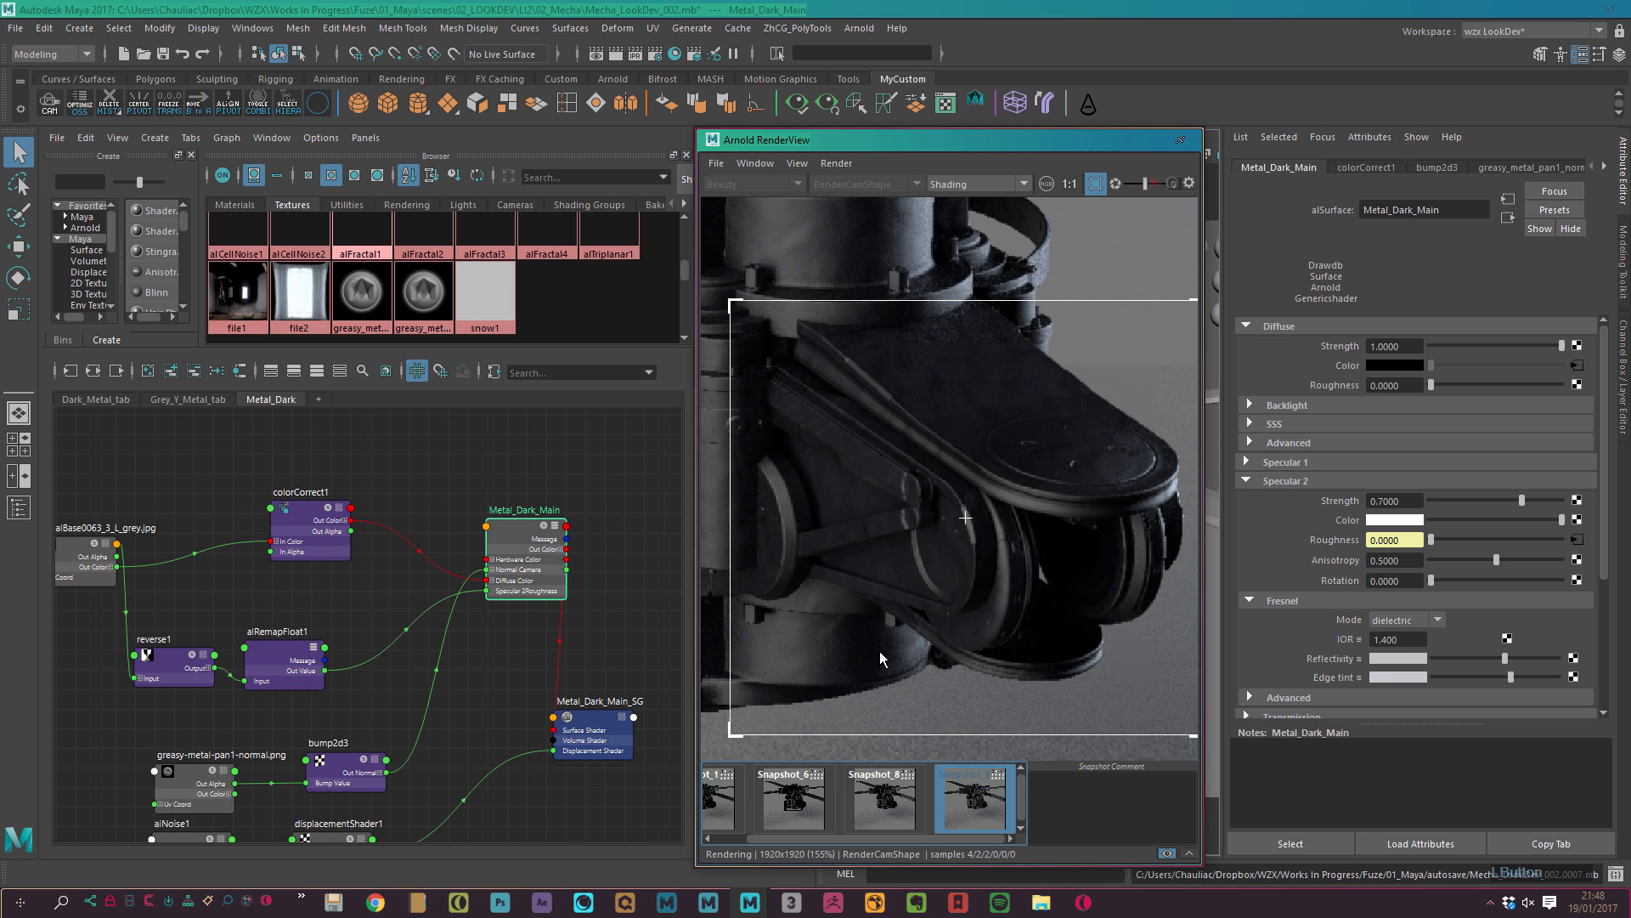